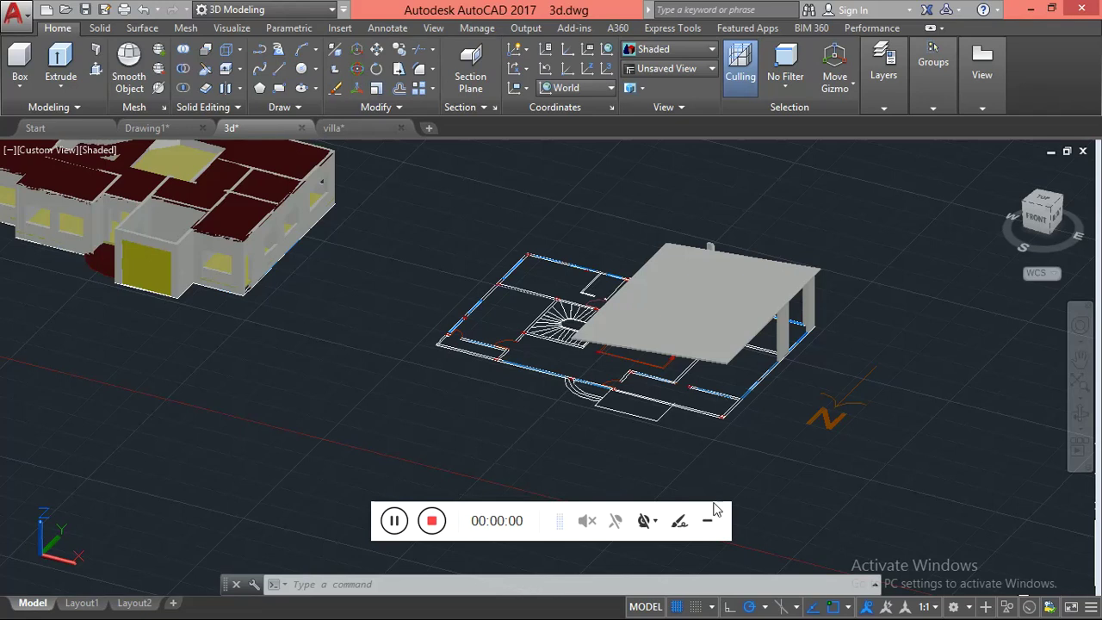
Zoom into the floor plan and switch the visual style from Shaded to Conceptual
{"action": "left_click", "coordinate": [707, 523]}
{"action": "scroll", "coordinate": [716, 434], "scroll_direction": "up", "scroll_amount": 3}
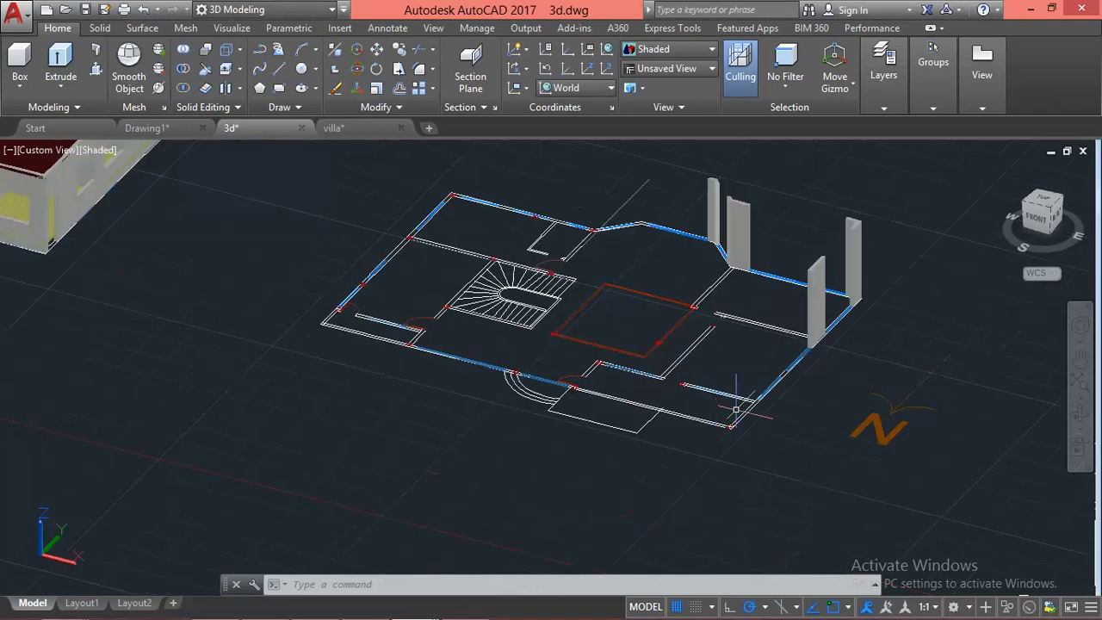
{"action": "scroll", "coordinate": [787, 374], "scroll_direction": "up", "scroll_amount": 5}
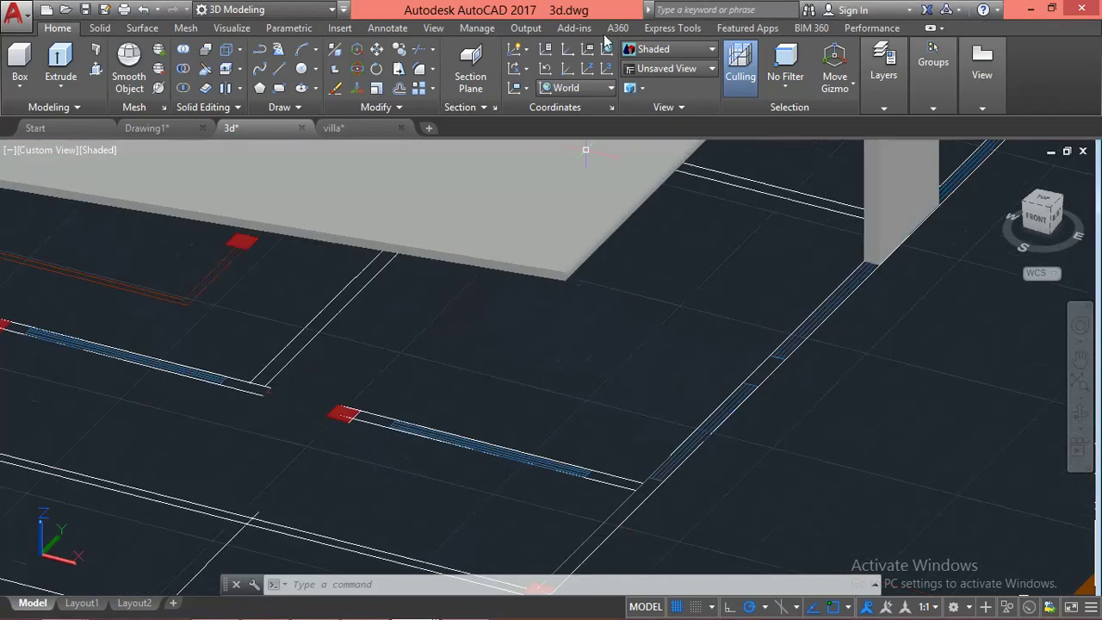
{"action": "left_click", "coordinate": [654, 49]}
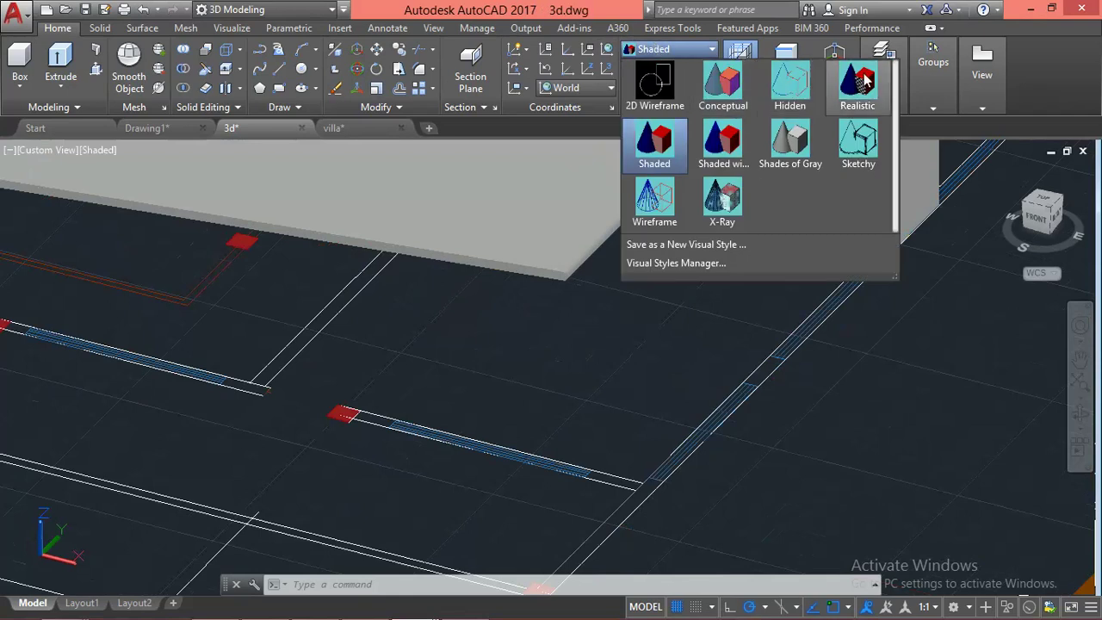
{"action": "left_click", "coordinate": [732, 82]}
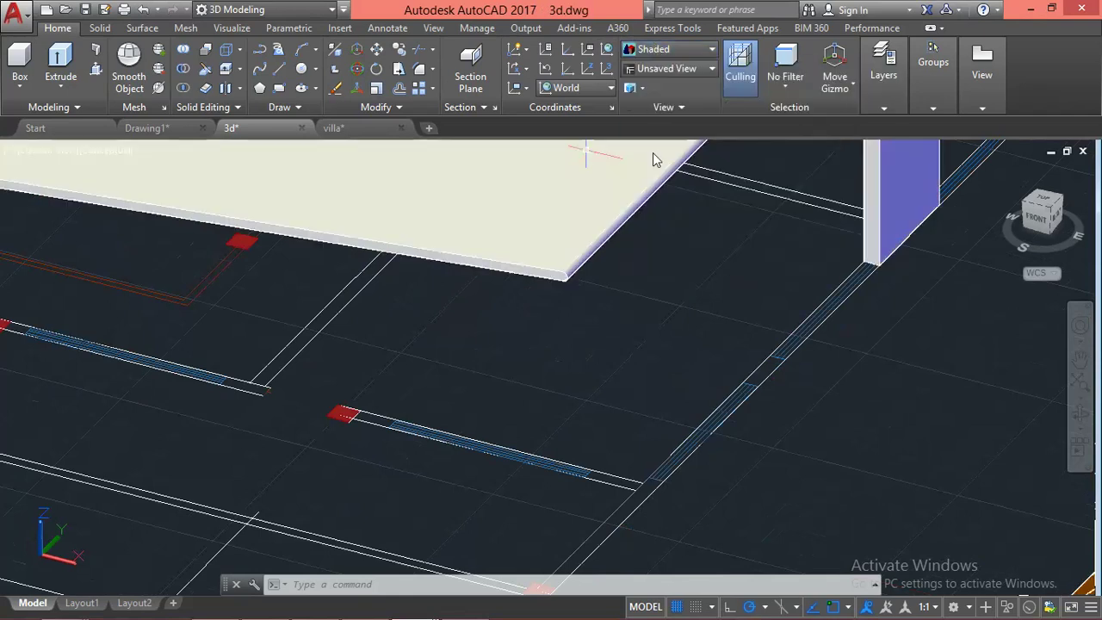
{"action": "scroll", "coordinate": [782, 353], "scroll_direction": "up", "scroll_amount": 2}
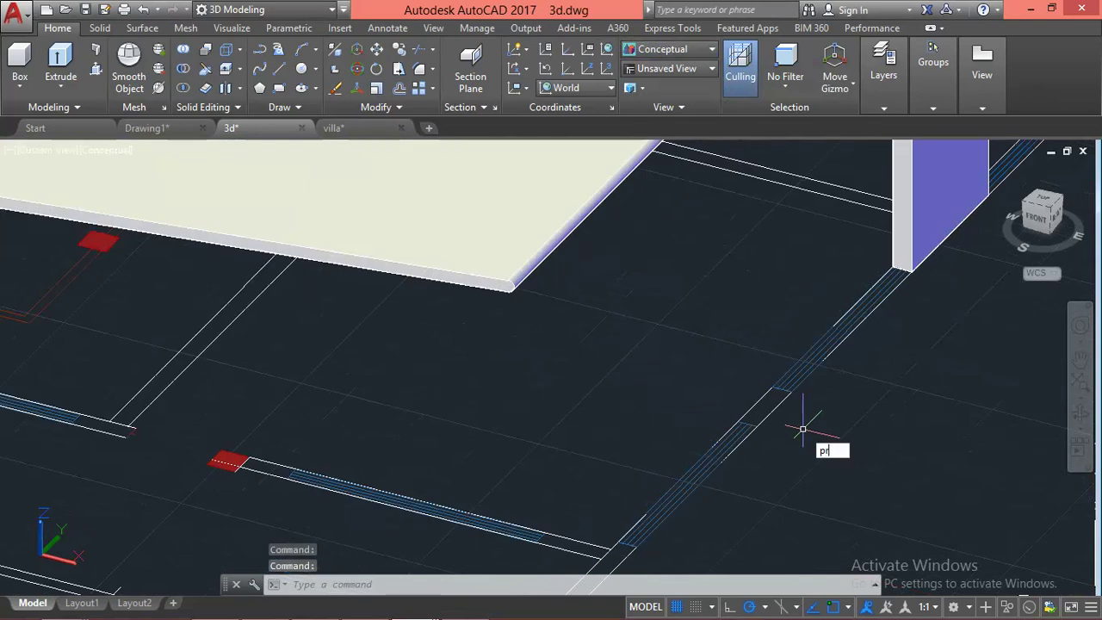
Press-pull the column outline beside the opening up to the underside of the roof slab
{"action": "key", "text": "Return"}
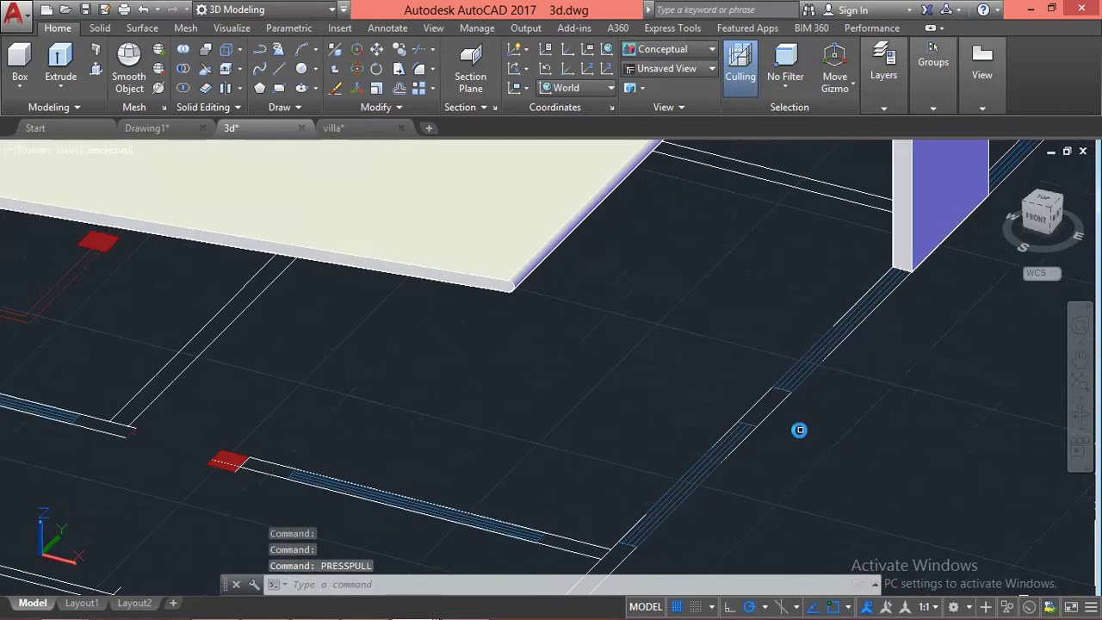
{"action": "left_click", "coordinate": [765, 398]}
{"action": "middle_click_drag", "start_coordinate": [762, 336], "coordinate": [762, 443]}
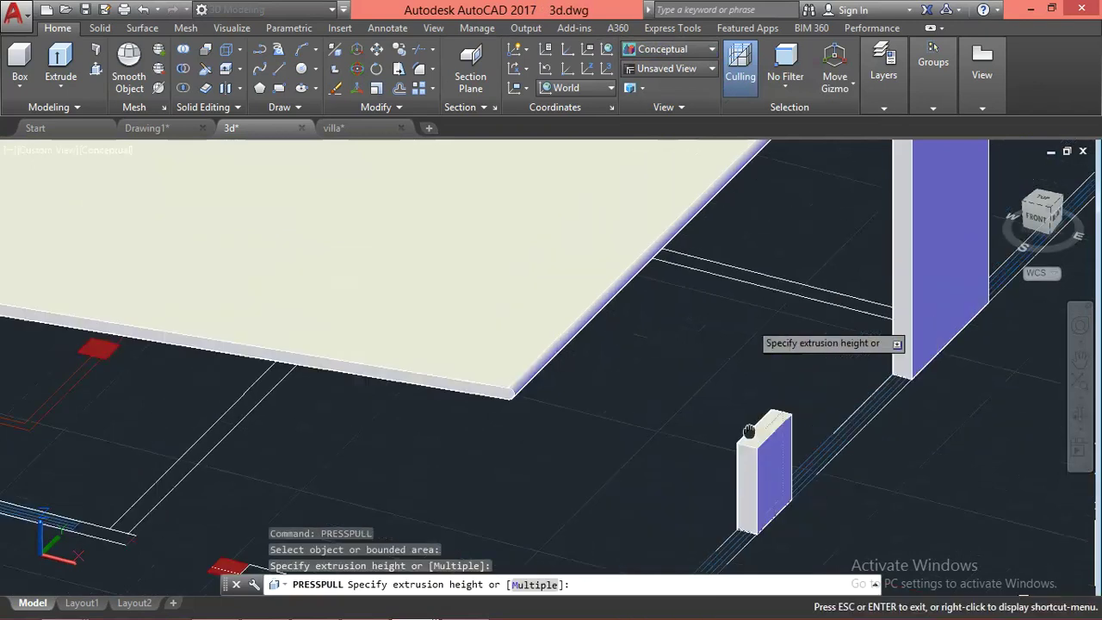
{"action": "left_click", "coordinate": [715, 194]}
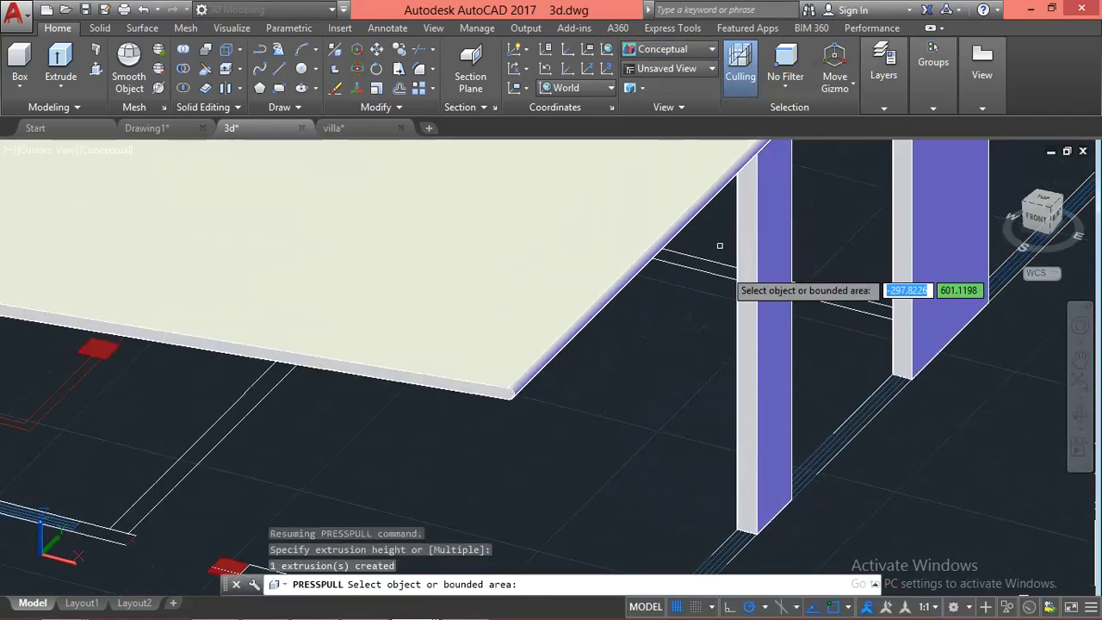
{"action": "scroll", "coordinate": [732, 362], "scroll_direction": "down", "scroll_amount": 2}
{"action": "scroll", "coordinate": [726, 428], "scroll_direction": "down", "scroll_amount": 2}
{"action": "scroll", "coordinate": [750, 443], "scroll_direction": "down", "scroll_amount": 1}
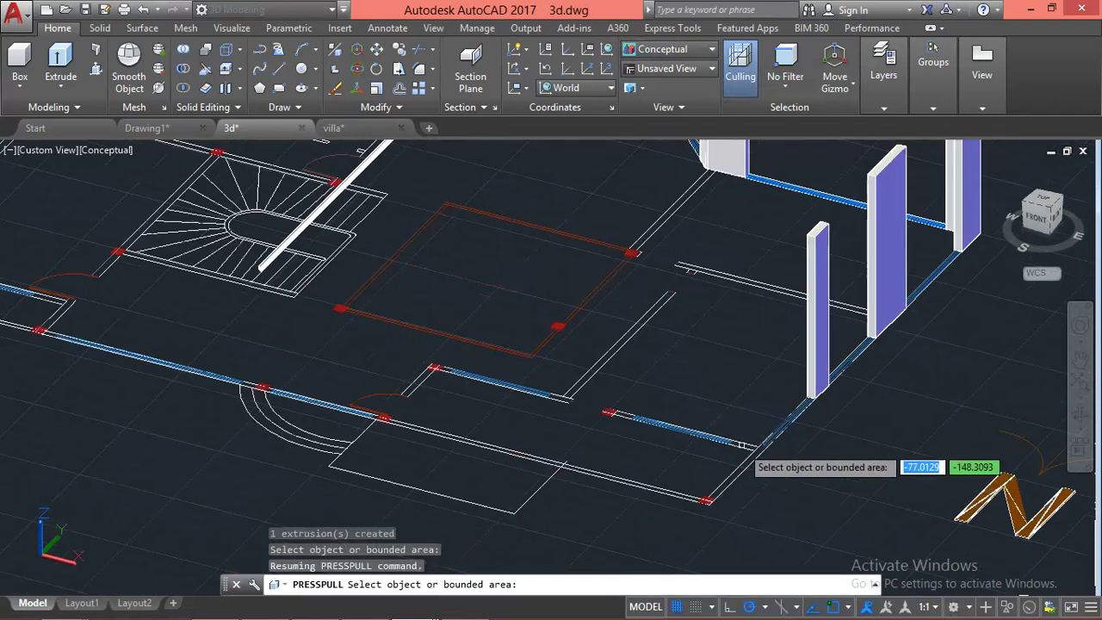
{"action": "scroll", "coordinate": [750, 448], "scroll_direction": "up", "scroll_amount": 4}
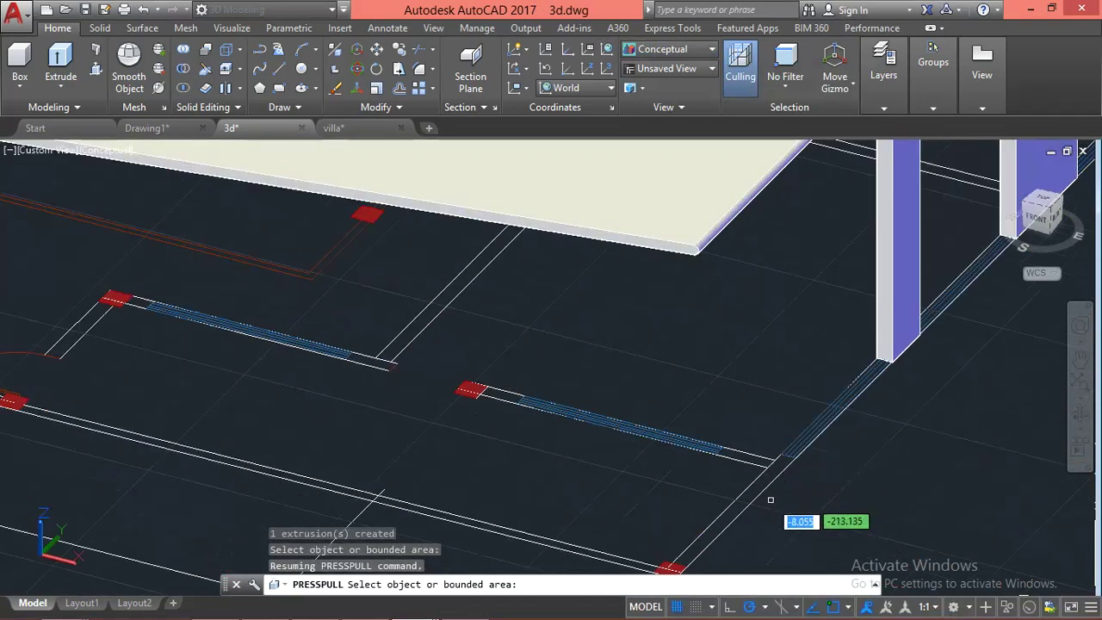
{"action": "scroll", "coordinate": [775, 491], "scroll_direction": "up", "scroll_amount": 1}
{"action": "scroll", "coordinate": [788, 456], "scroll_direction": "up", "scroll_amount": 2}
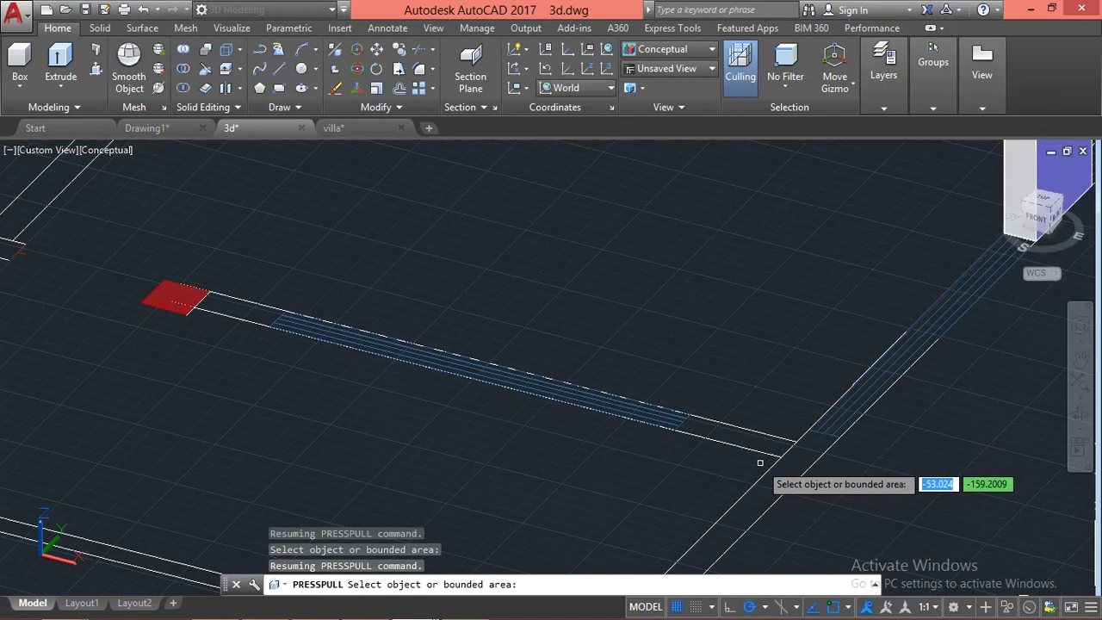
{"action": "key", "text": "Escape"}
{"action": "type", "text": "e"}
{"action": "key", "text": "Return"}
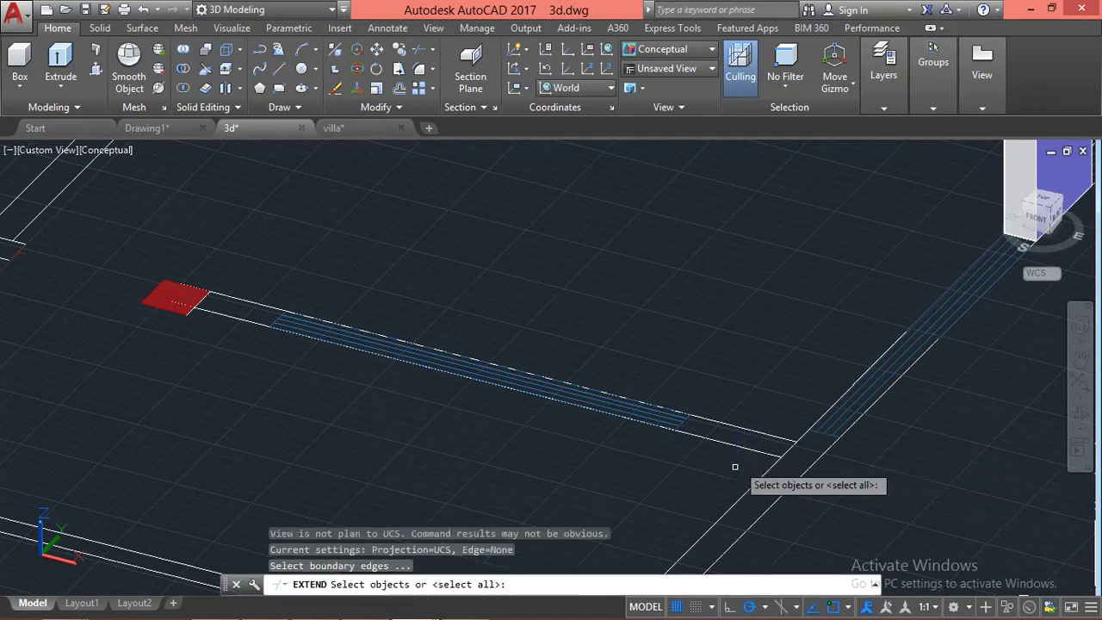
Extend the short wall line, using all boundaries, until it meets the crossing wall outline
{"action": "key", "text": "Return"}
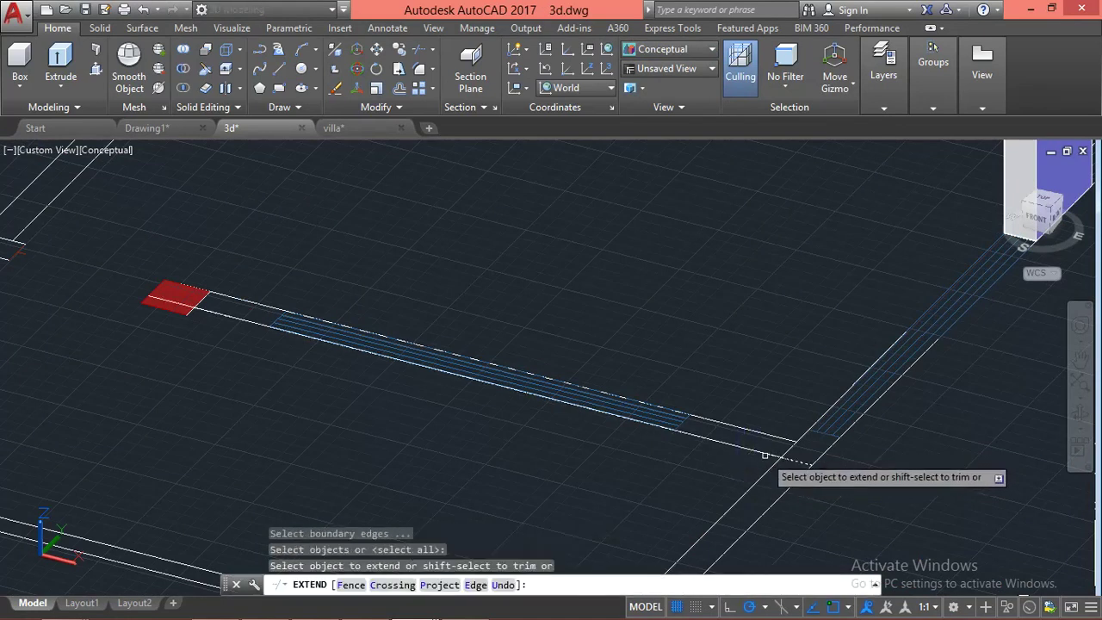
{"action": "left_click", "coordinate": [765, 454]}
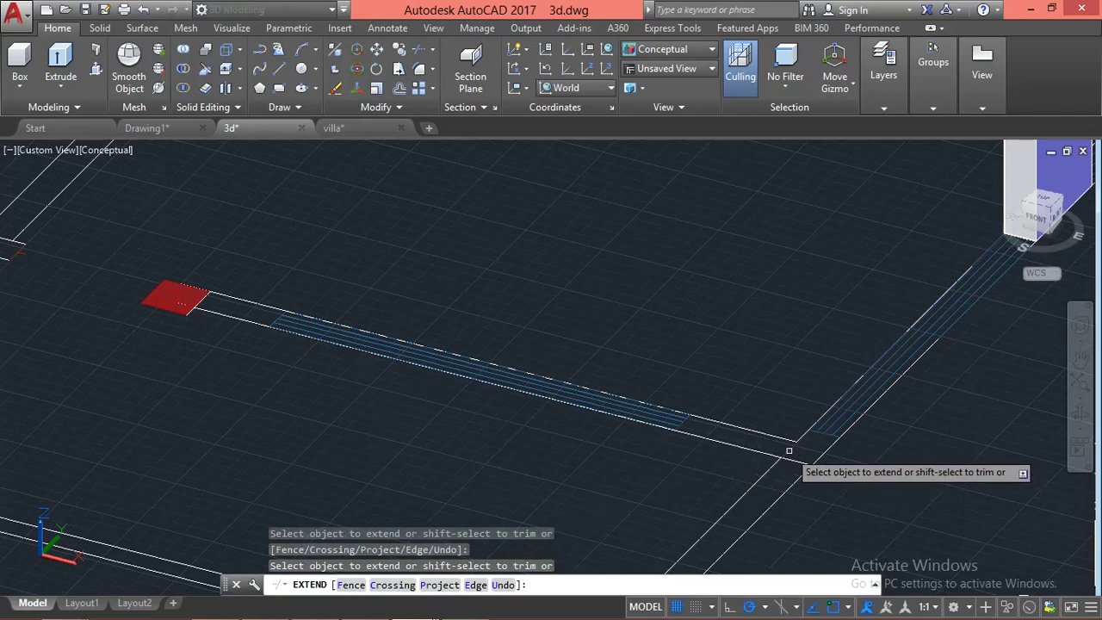
{"action": "key", "text": "Escape"}
{"action": "middle_click_drag", "start_coordinate": [856, 480], "coordinate": [847, 482]}
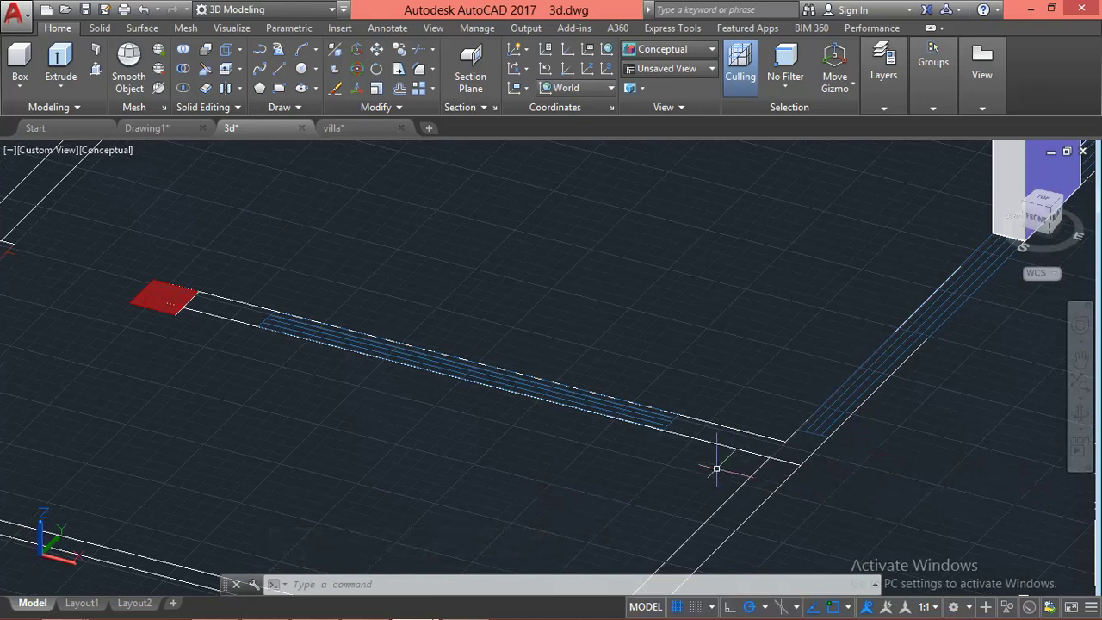
{"action": "scroll", "coordinate": [762, 452], "scroll_direction": "down", "scroll_amount": 3}
{"action": "scroll", "coordinate": [762, 452], "scroll_direction": "up", "scroll_amount": 3}
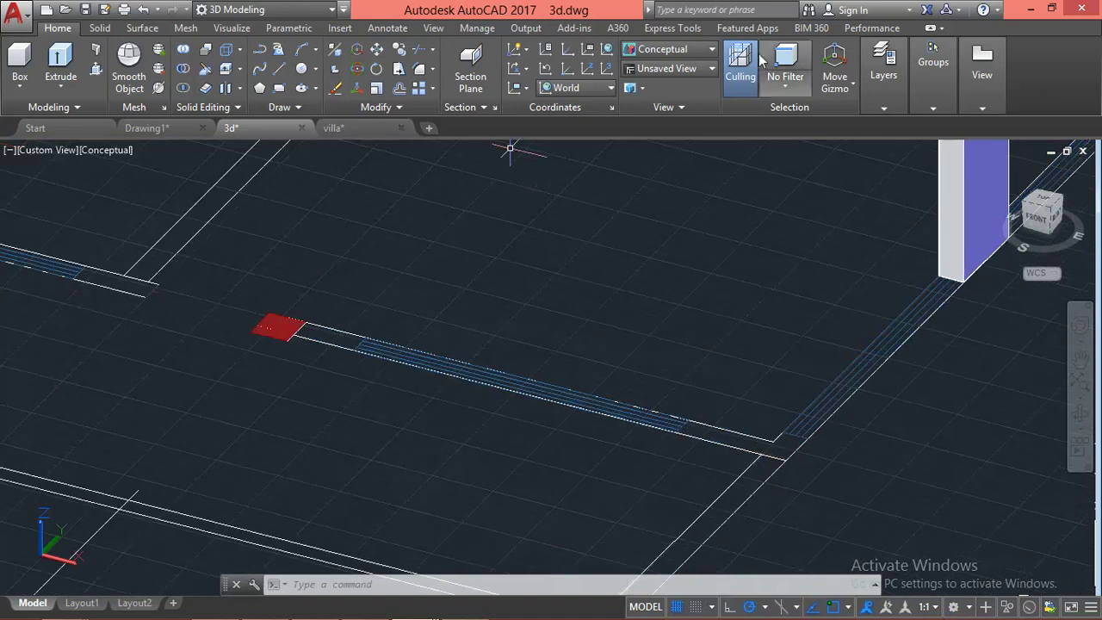
{"action": "left_click", "coordinate": [689, 53]}
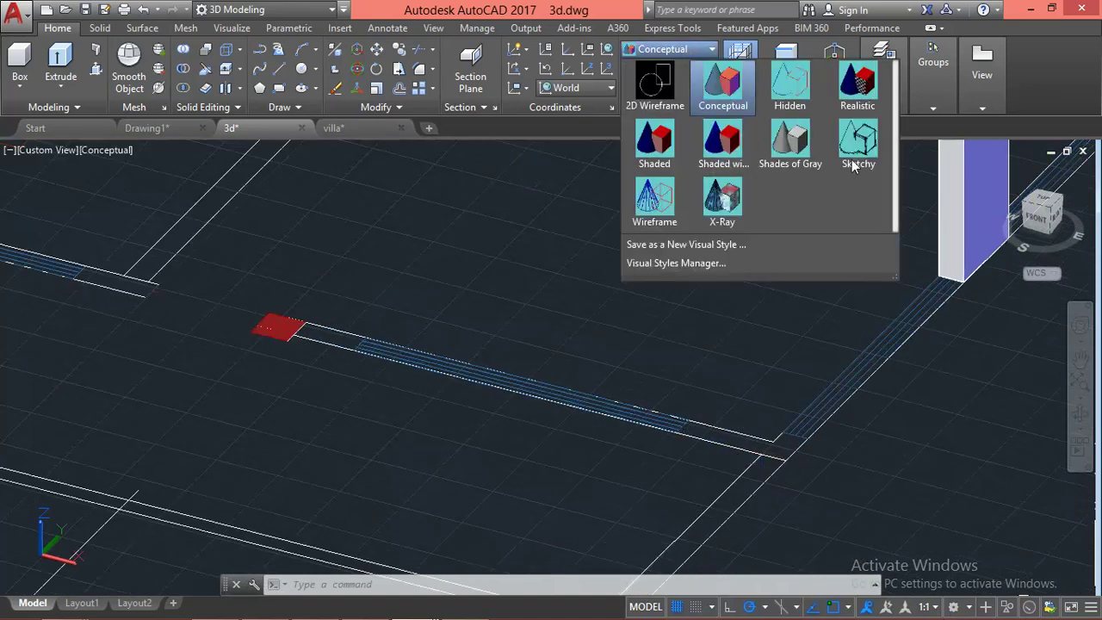
Switch the model display to the Hidden visual style
{"action": "left_click", "coordinate": [801, 82]}
{"action": "scroll", "coordinate": [726, 431], "scroll_direction": "down", "scroll_amount": 3}
{"action": "scroll", "coordinate": [726, 430], "scroll_direction": "up", "scroll_amount": 3}
{"action": "scroll", "coordinate": [677, 517], "scroll_direction": "up", "scroll_amount": 2}
{"action": "scroll", "coordinate": [769, 501], "scroll_direction": "up", "scroll_amount": 2}
{"action": "scroll", "coordinate": [775, 499], "scroll_direction": "down", "scroll_amount": 1}
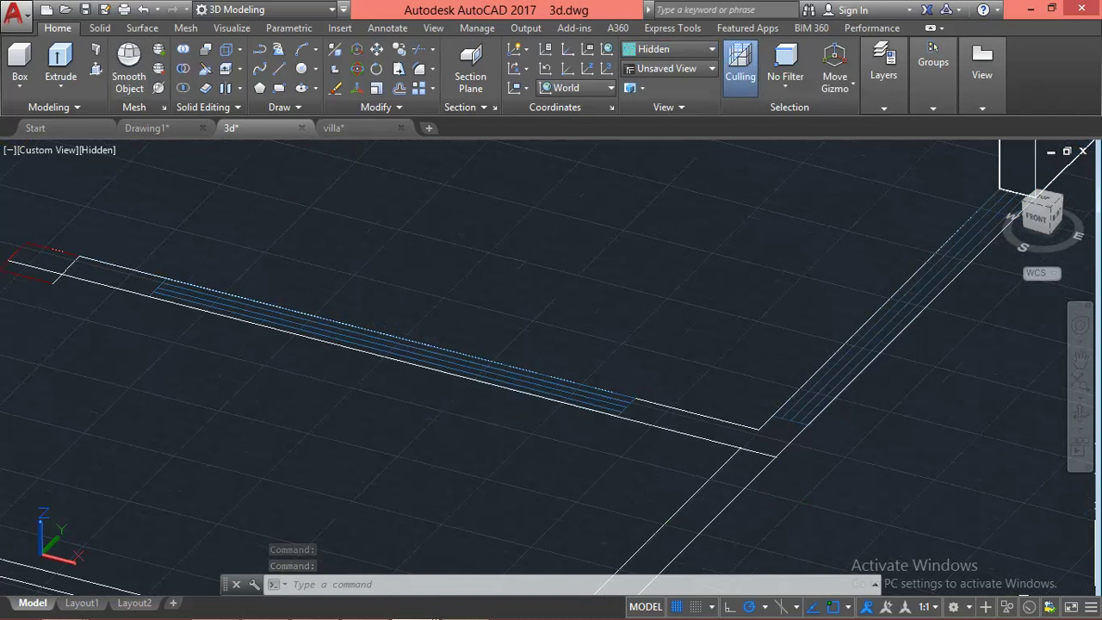
Press-pull the corner column outline up to the roof slab edge endpoint
{"action": "key", "text": "ctrl+shift+e"}
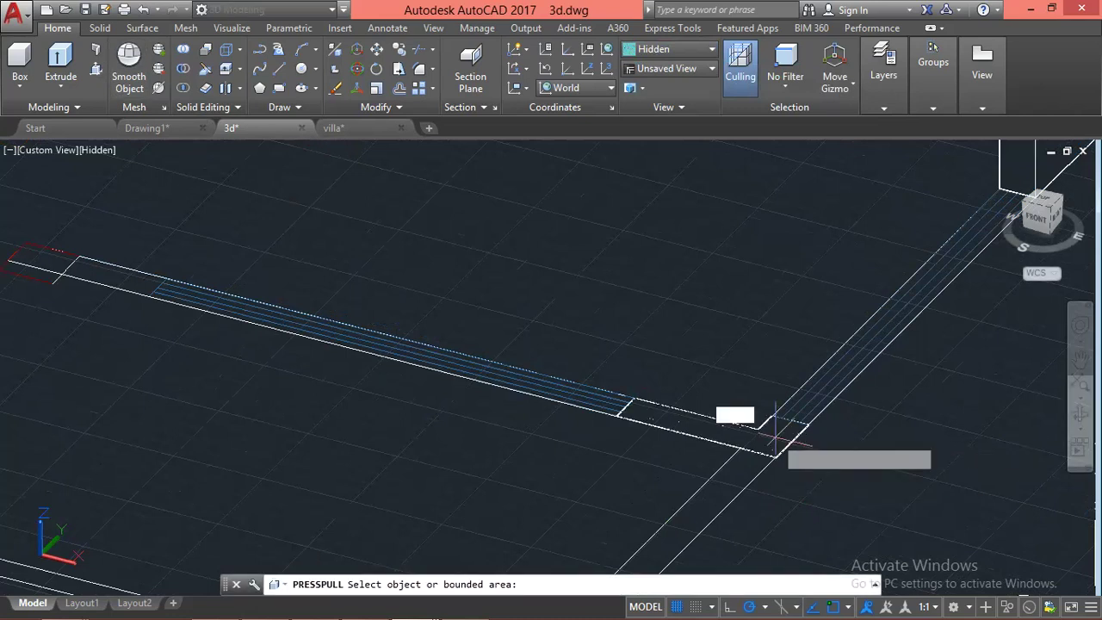
{"action": "left_click", "coordinate": [773, 435]}
{"action": "scroll", "coordinate": [766, 361], "scroll_direction": "down", "scroll_amount": 3}
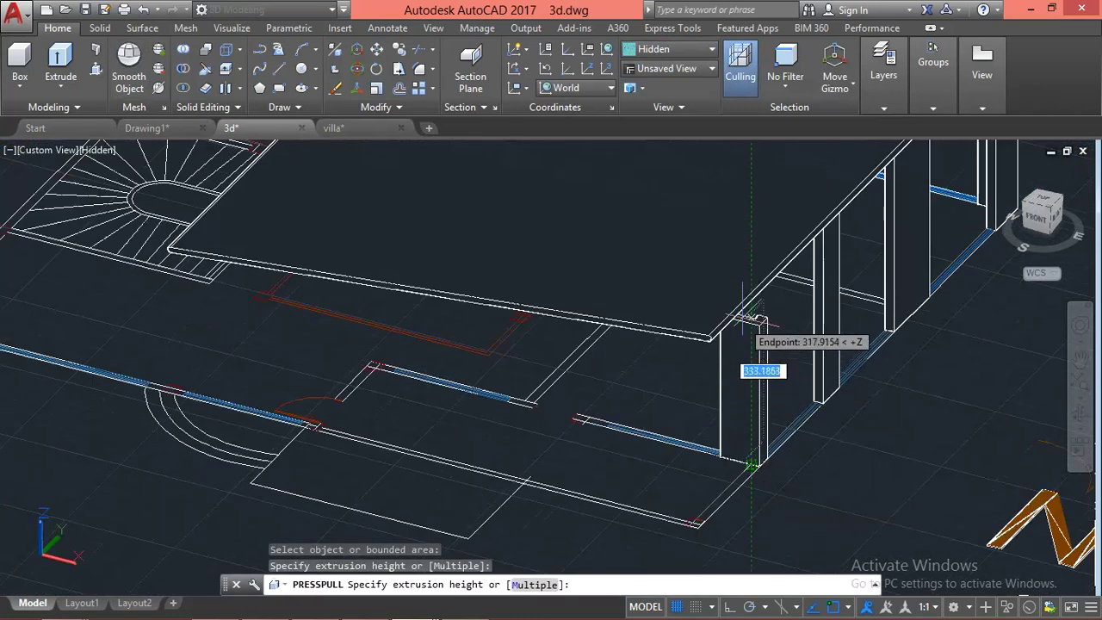
{"action": "left_click", "coordinate": [687, 450]}
{"action": "middle_click_drag", "start_coordinate": [686, 450], "coordinate": [755, 401]}
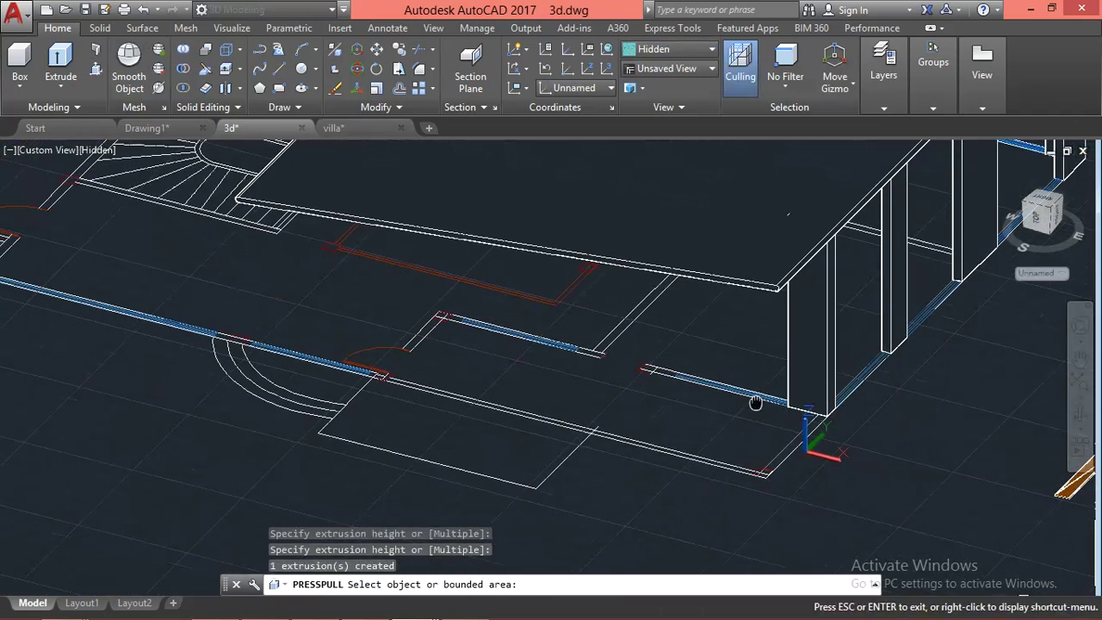
{"action": "scroll", "coordinate": [783, 403], "scroll_direction": "up", "scroll_amount": 2}
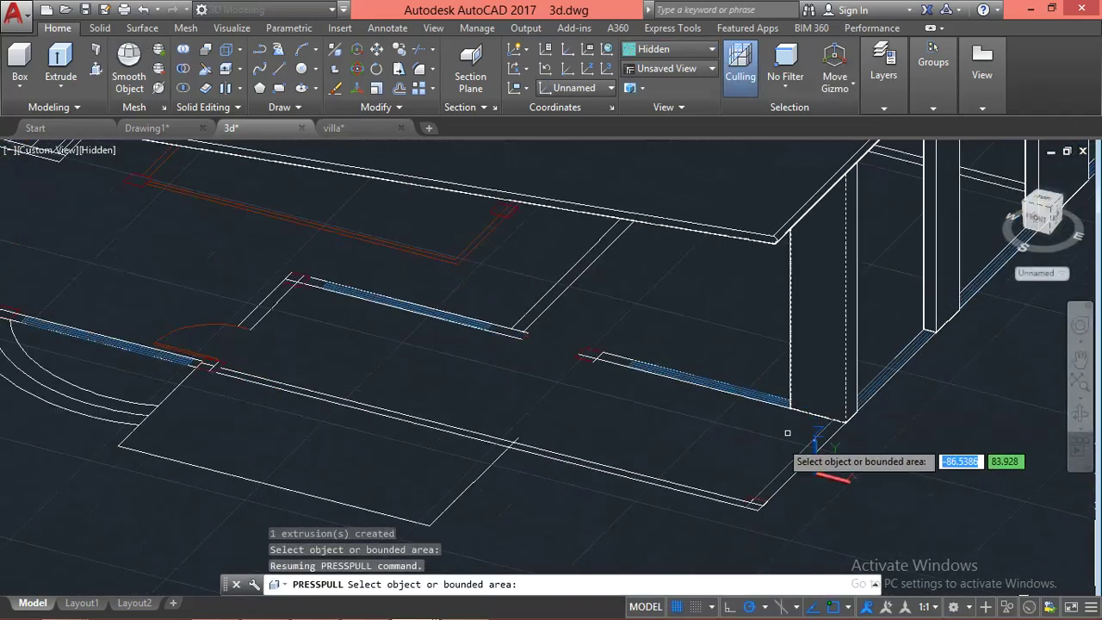
{"action": "key", "text": "ctrl+z"}
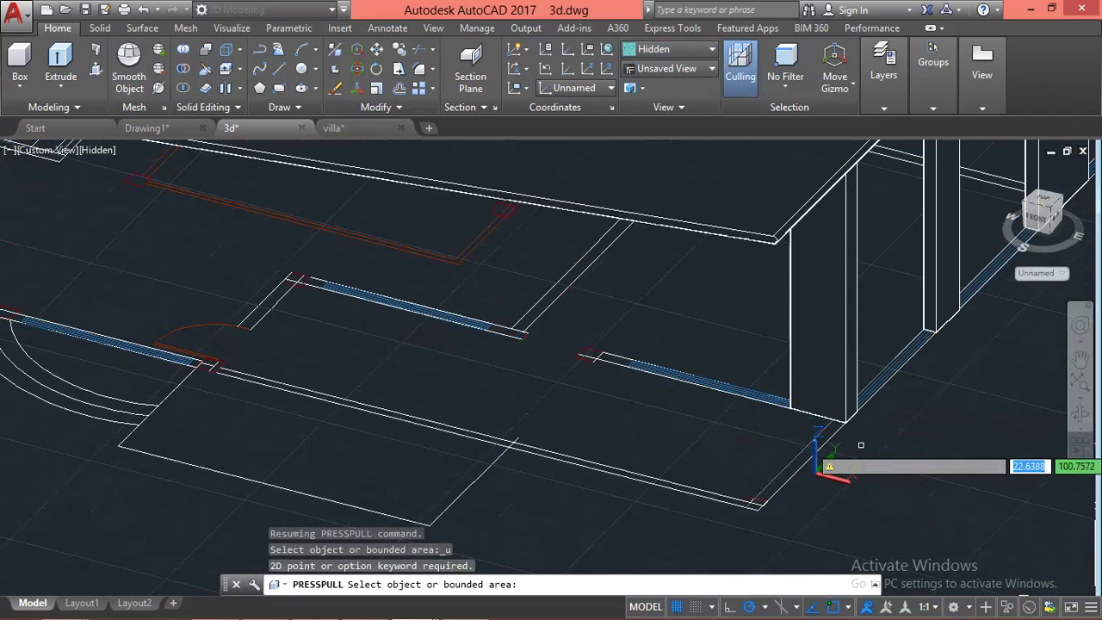
{"action": "middle_click_drag", "start_coordinate": [938, 374], "coordinate": [905, 387]}
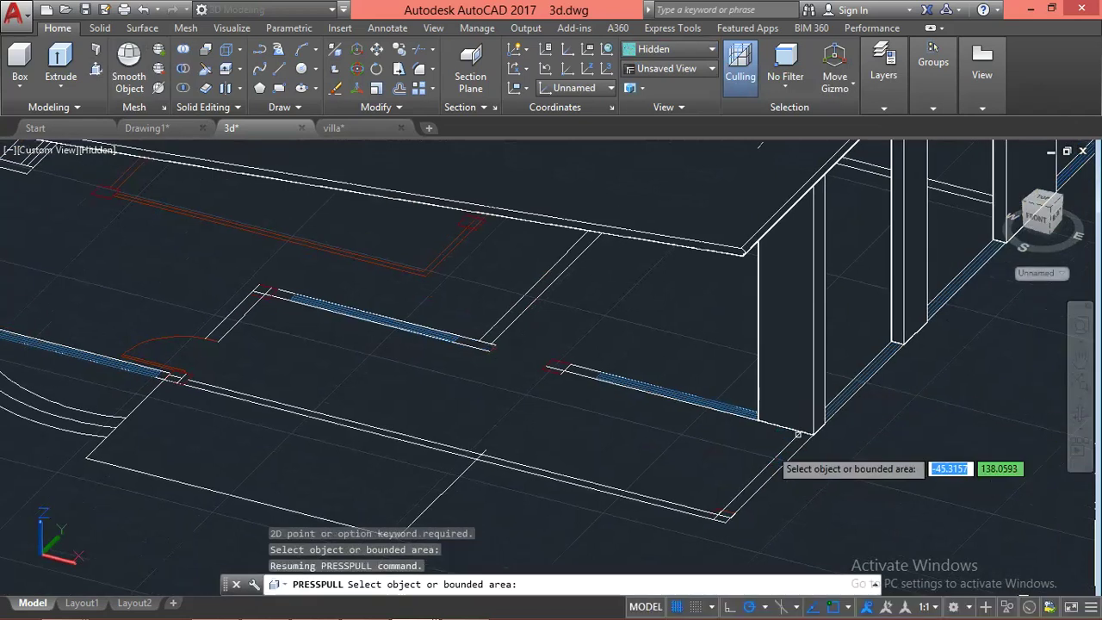
{"action": "key", "text": "Escape"}
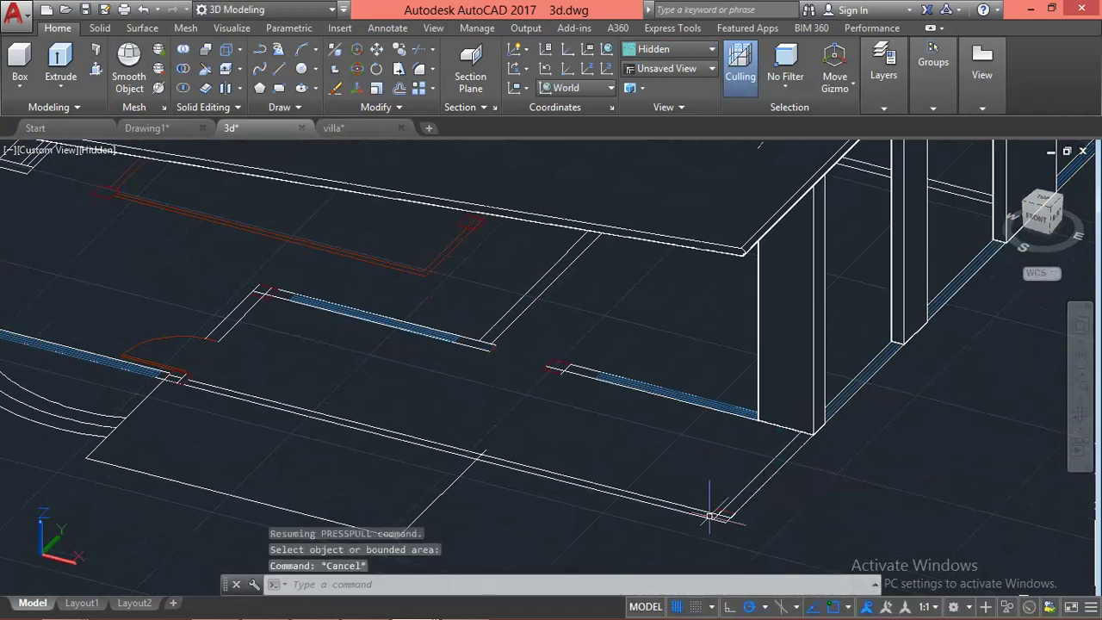
{"action": "key", "text": "Escape"}
{"action": "scroll", "coordinate": [704, 539], "scroll_direction": "up", "scroll_amount": 3}
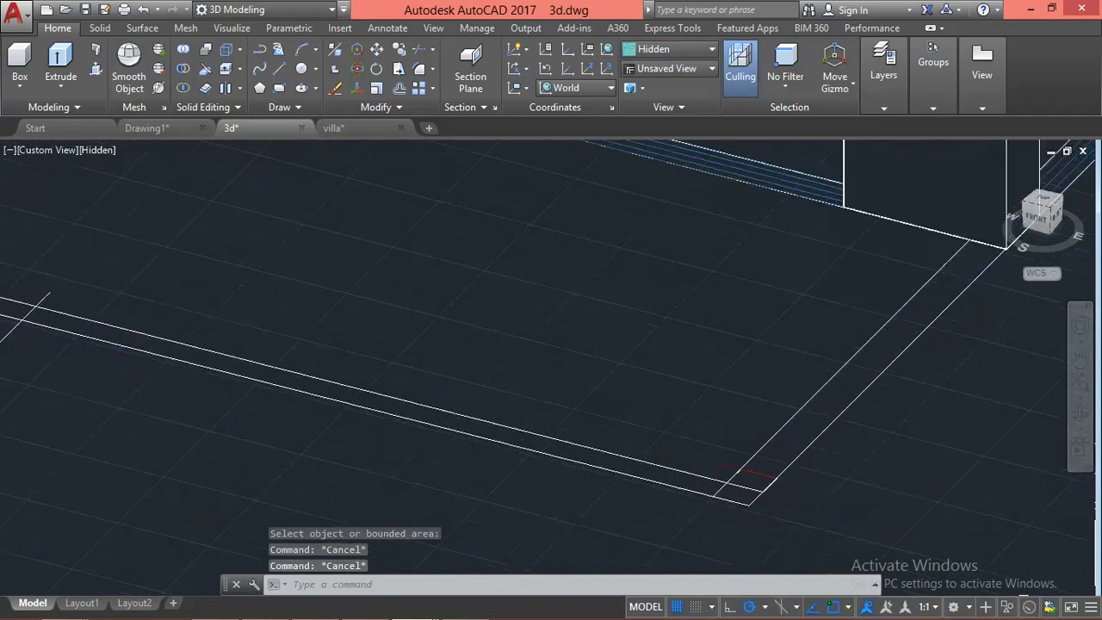
{"action": "scroll", "coordinate": [704, 407], "scroll_direction": "up", "scroll_amount": 3}
{"action": "left_click", "coordinate": [728, 435]}
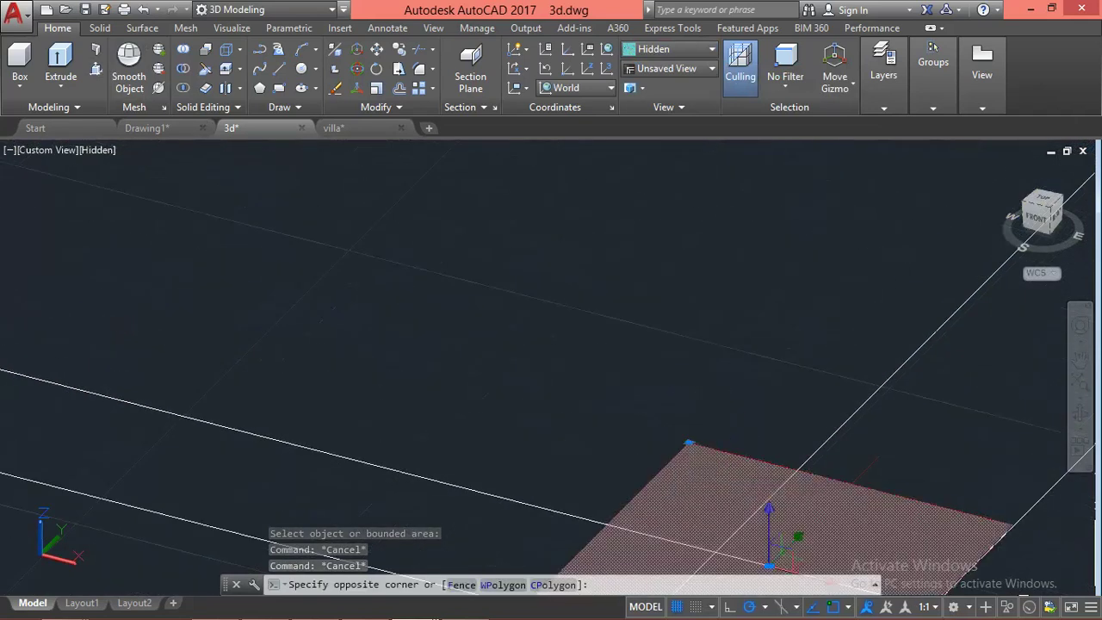
Erase the stray red lines around the wall corner
{"action": "left_click", "coordinate": [680, 465]}
{"action": "type", "text": "E"}
{"action": "key", "text": "Return"}
{"action": "scroll", "coordinate": [888, 454], "scroll_direction": "down", "scroll_amount": 2}
{"action": "scroll", "coordinate": [888, 455], "scroll_direction": "up", "scroll_amount": 1}
{"action": "left_click", "coordinate": [891, 453]}
{"action": "left_click", "coordinate": [854, 503]}
{"action": "scroll", "coordinate": [800, 431], "scroll_direction": "down", "scroll_amount": 1}
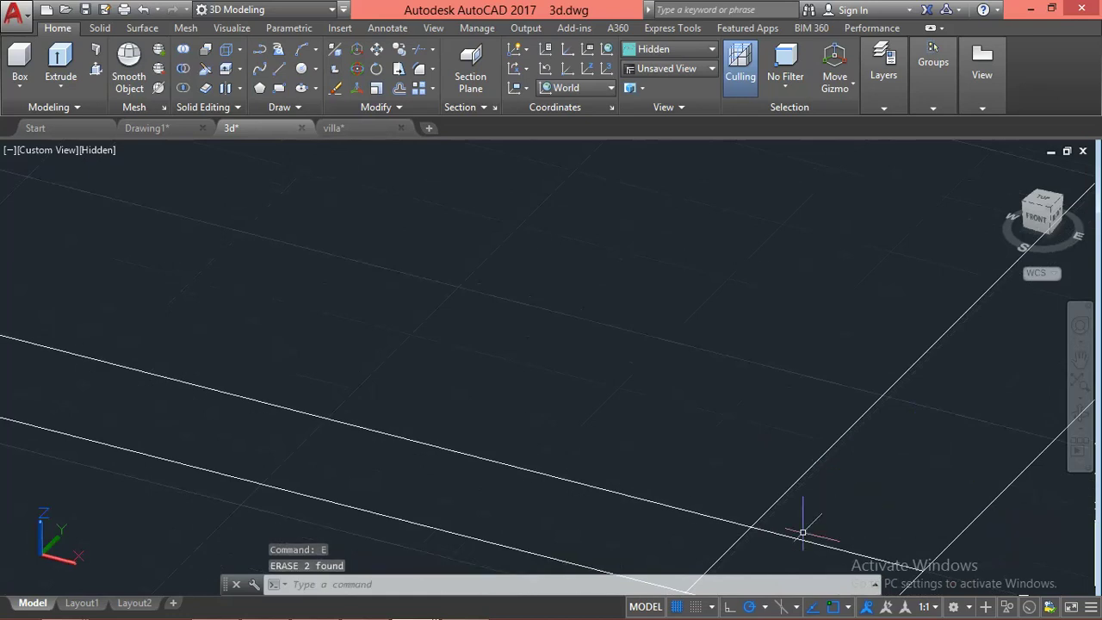
{"action": "scroll", "coordinate": [800, 431], "scroll_direction": "down", "scroll_amount": 1}
{"action": "key", "text": "Escape"}
{"action": "scroll", "coordinate": [818, 456], "scroll_direction": "down", "scroll_amount": 1}
{"action": "scroll", "coordinate": [834, 479], "scroll_direction": "down", "scroll_amount": 1}
{"action": "key", "text": "Escape"}
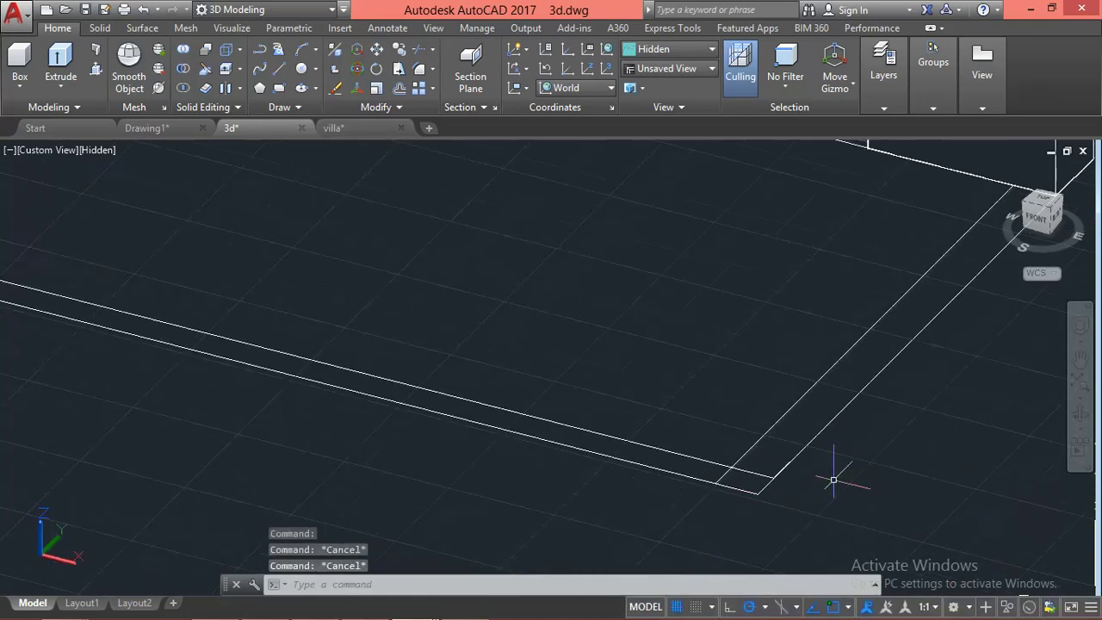
Trim the wall line overshoot past the corner and pan to the flat wall outline
{"action": "type", "text": "tr"}
{"action": "key", "text": "Return"}
{"action": "key", "text": "Return"}
{"action": "left_click", "coordinate": [758, 473]}
{"action": "key", "text": "Escape"}
{"action": "scroll", "coordinate": [836, 431], "scroll_direction": "down", "scroll_amount": 1}
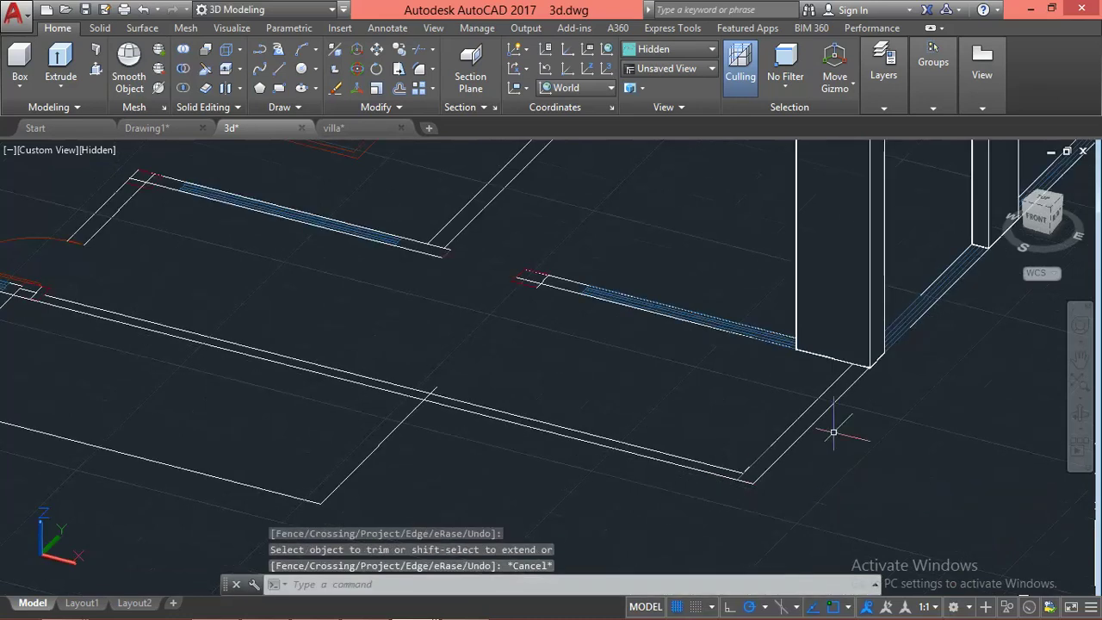
{"action": "scroll", "coordinate": [853, 402], "scroll_direction": "down", "scroll_amount": 1}
{"action": "mouse_move", "coordinate": [854, 401]}
{"action": "middle_mouse_down"}
{"action": "mouse_move", "coordinate": [846, 424]}
{"action": "mouse_move", "coordinate": [818, 429]}
{"action": "middle_mouse_up"}
{"action": "type", "text": "re"}
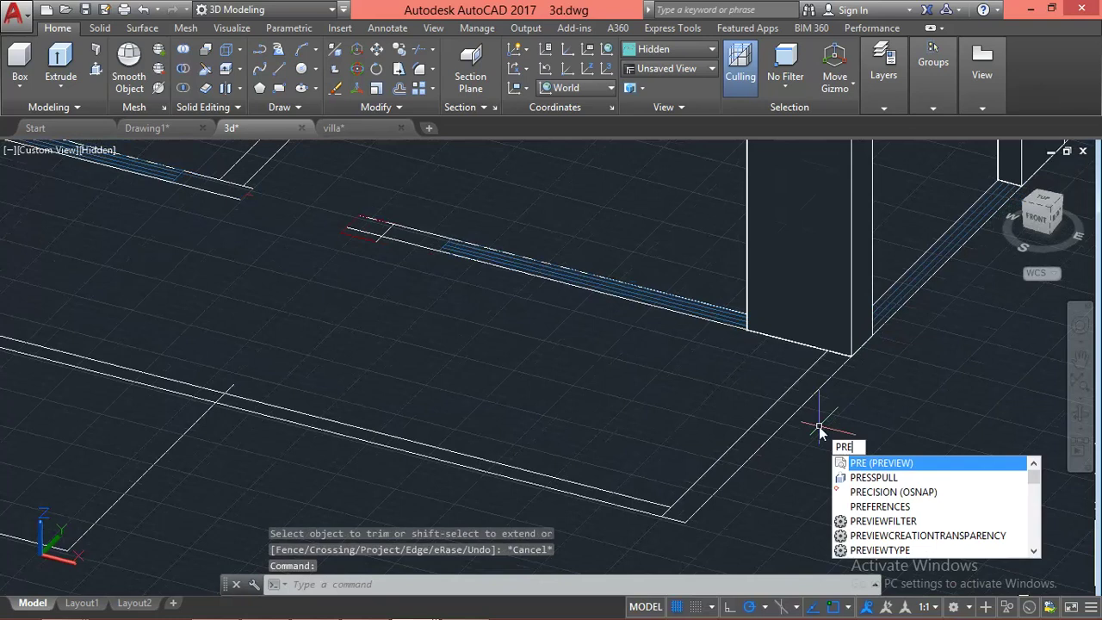
Press-pull the flat wall outline beside the tall wall to a height of 150
{"action": "key", "text": "Down"}
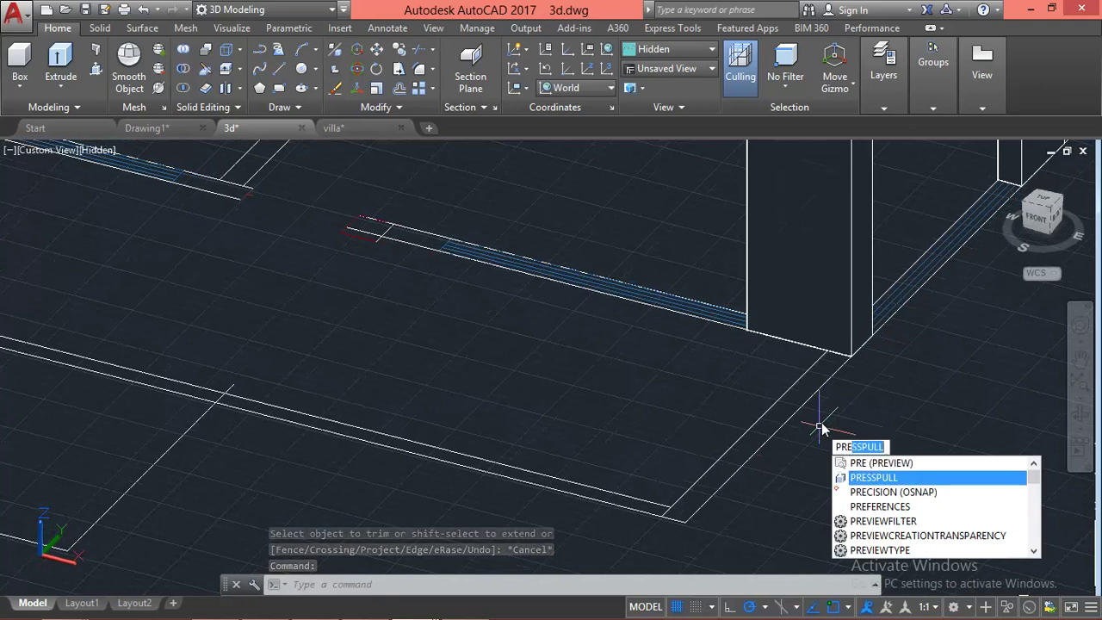
{"action": "key", "text": "Return"}
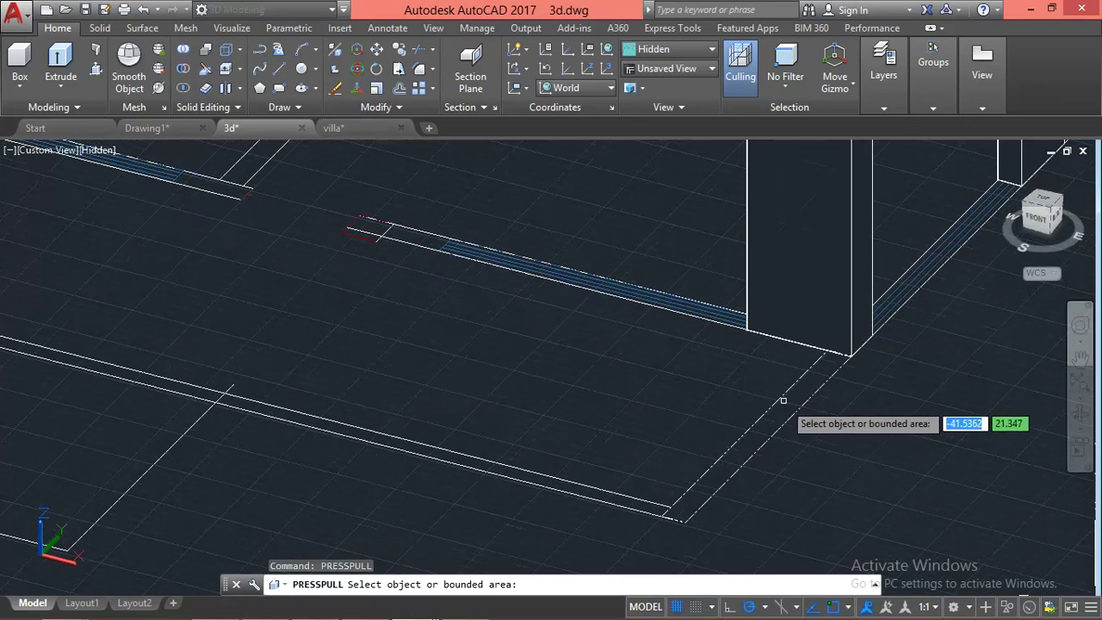
{"action": "left_click", "coordinate": [785, 403]}
{"action": "type", "text": "15"}
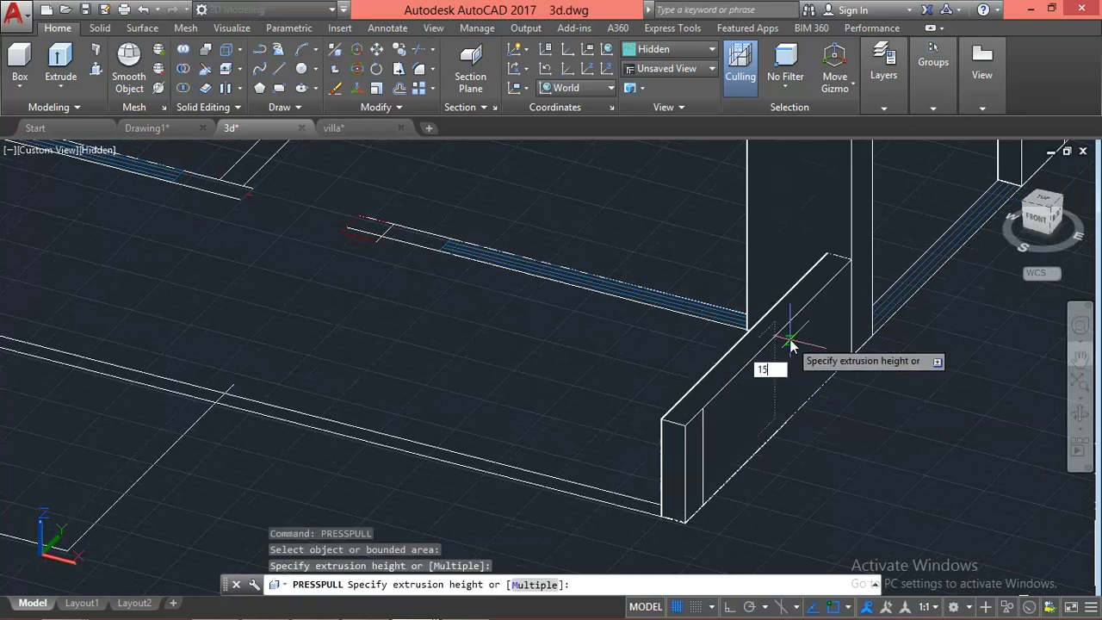
{"action": "key", "text": "Return"}
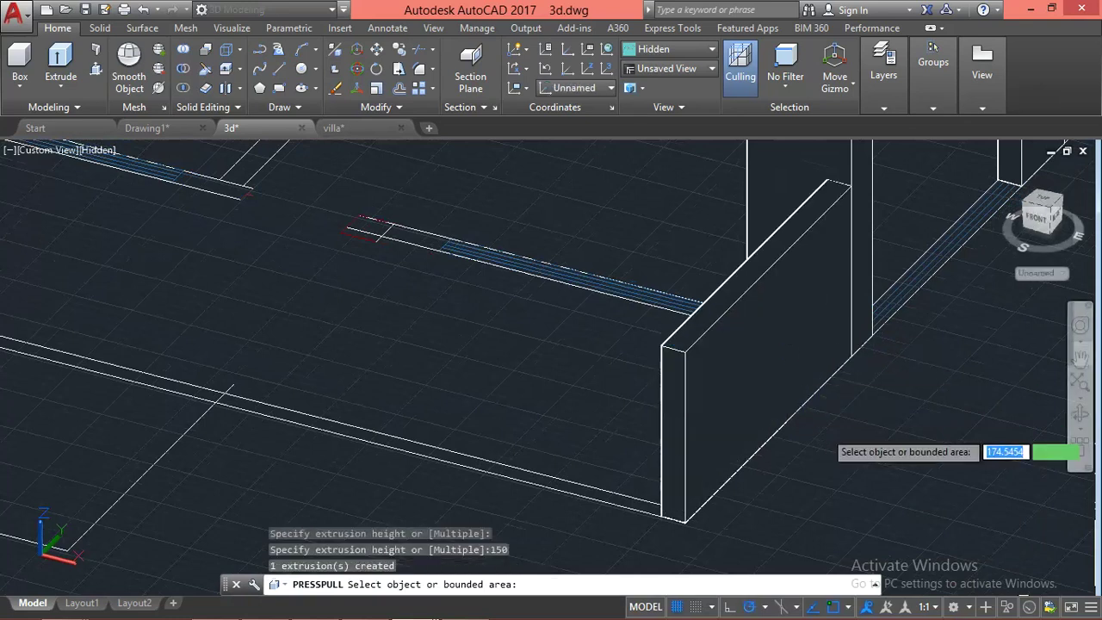
{"action": "scroll", "coordinate": [827, 435], "scroll_direction": "down", "scroll_amount": 2}
{"action": "middle_click_drag", "start_coordinate": [568, 462], "coordinate": [677, 470]}
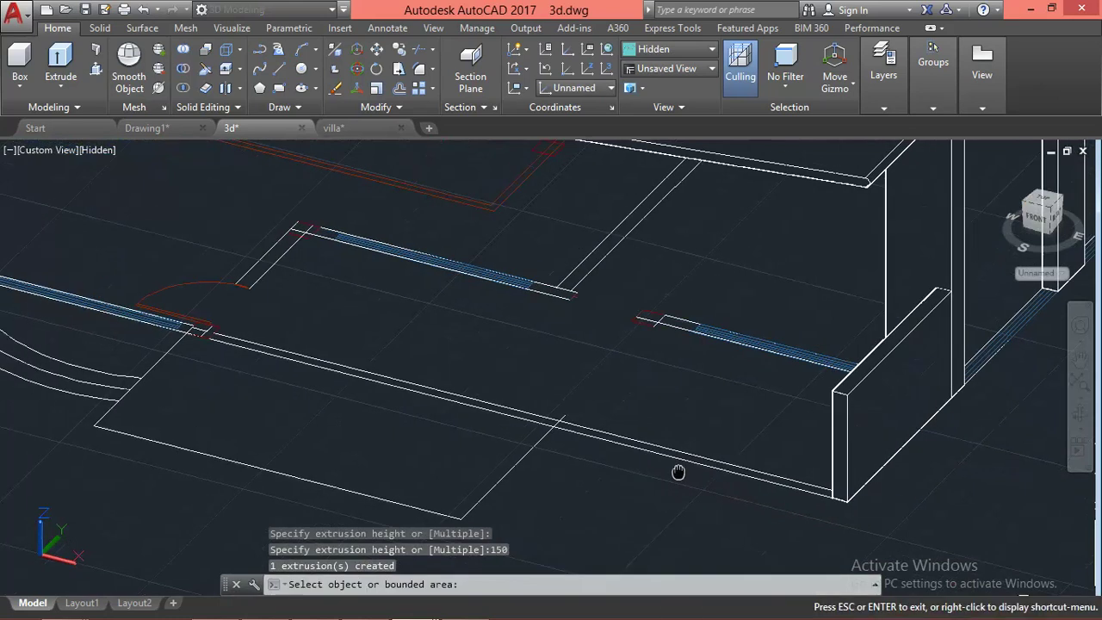
{"action": "scroll", "coordinate": [660, 457], "scroll_direction": "up", "scroll_amount": 2}
{"action": "scroll", "coordinate": [610, 443], "scroll_direction": "up", "scroll_amount": 2}
{"action": "key", "text": "Escape"}
{"action": "scroll", "coordinate": [517, 456], "scroll_direction": "up", "scroll_amount": 2}
{"action": "left_click", "coordinate": [856, 536]}
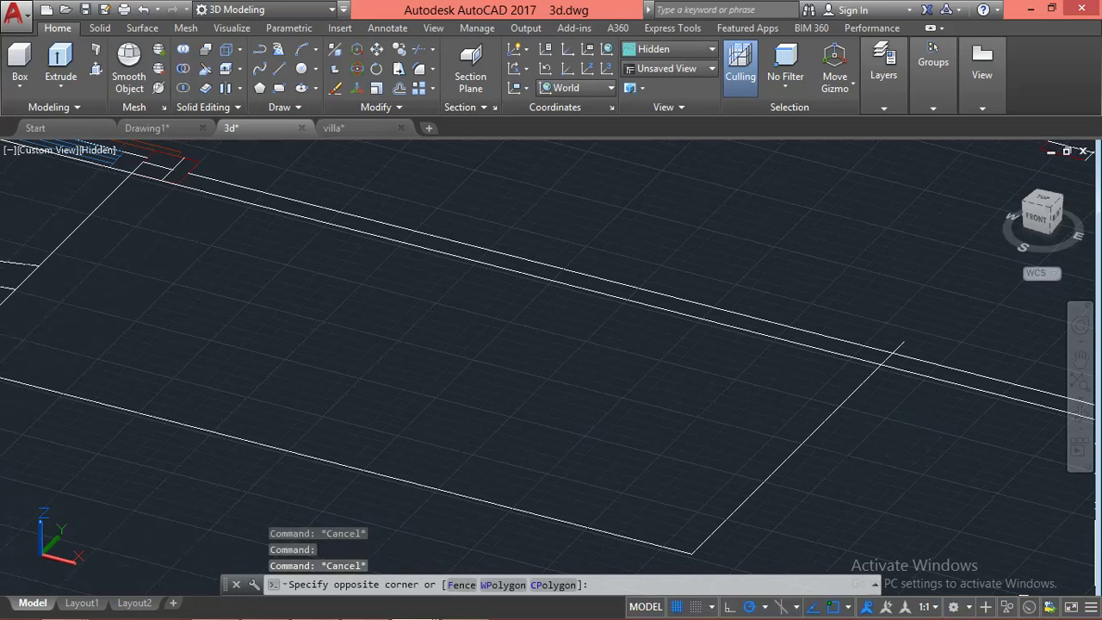
Erase the two leftover bottom and right edge lines
{"action": "left_click", "coordinate": [588, 542]}
{"action": "type", "text": "E"}
{"action": "key", "text": "Return"}
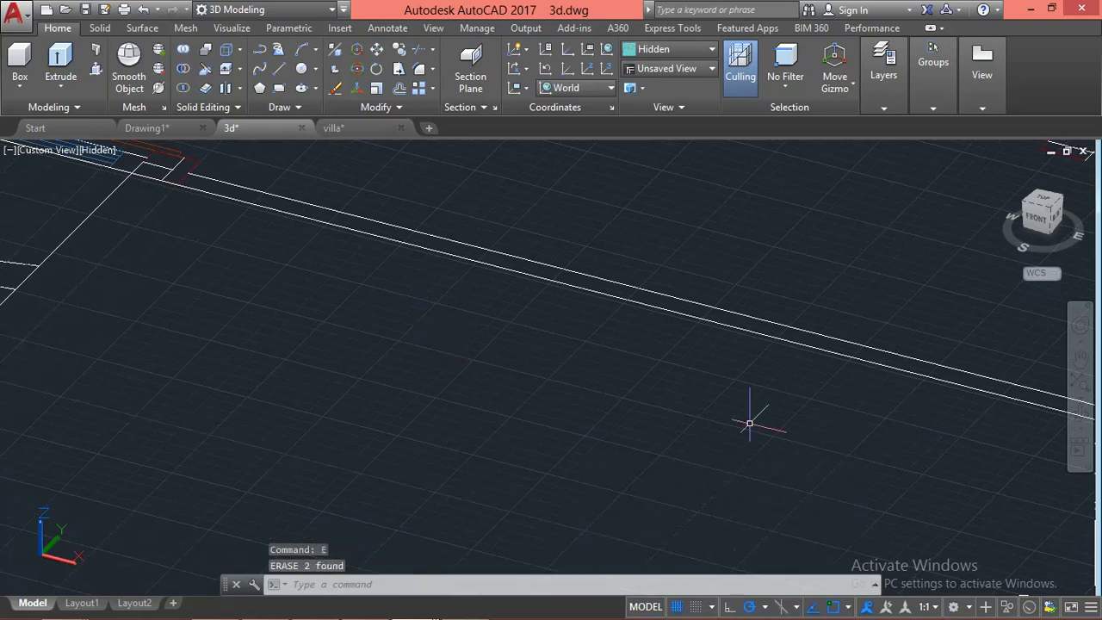
{"action": "scroll", "coordinate": [749, 421], "scroll_direction": "down", "scroll_amount": 2}
{"action": "scroll", "coordinate": [561, 356], "scroll_direction": "up", "scroll_amount": 2}
{"action": "scroll", "coordinate": [507, 267], "scroll_direction": "up", "scroll_amount": 2}
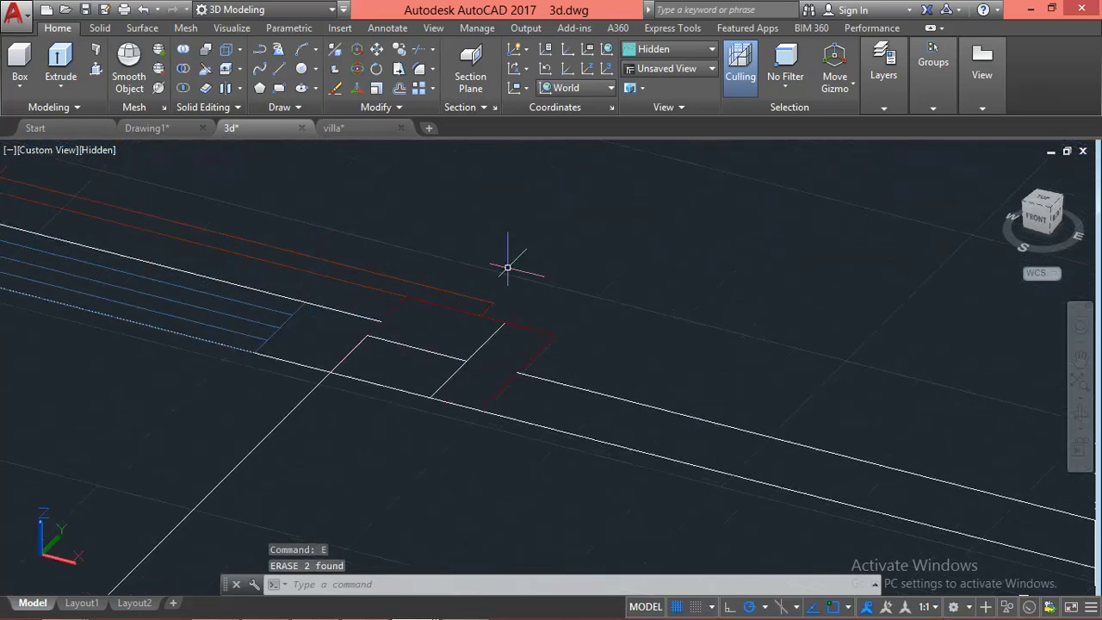
{"action": "scroll", "coordinate": [555, 327], "scroll_direction": "up", "scroll_amount": 1}
{"action": "left_click", "coordinate": [562, 334]}
{"action": "left_click", "coordinate": [526, 368]}
{"action": "key", "text": "Escape"}
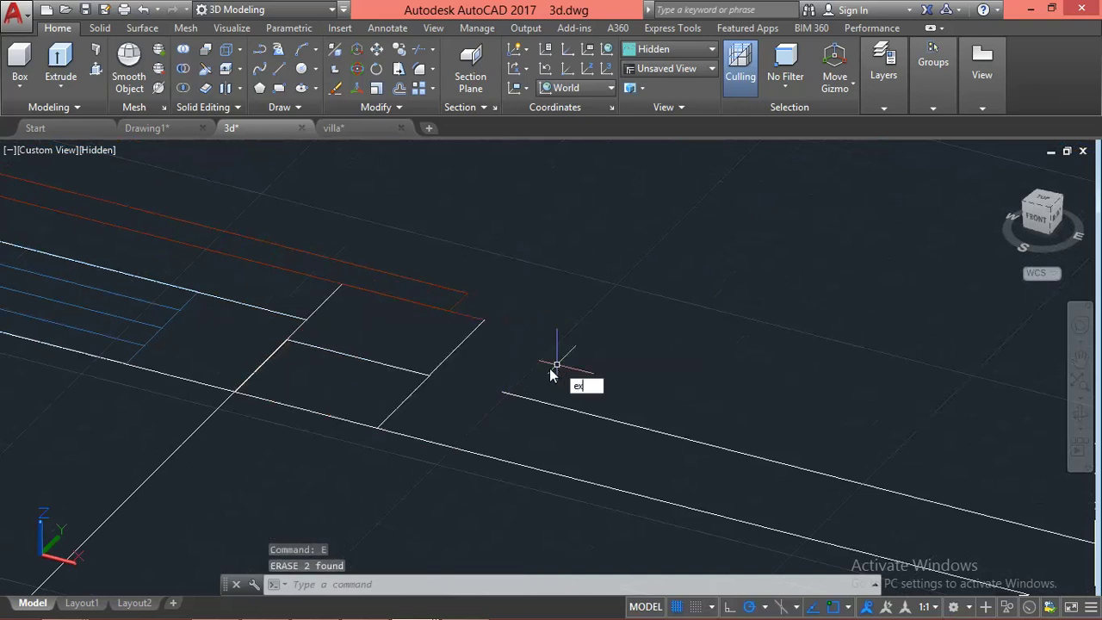
Extend the wall line near the door opening to its boundary
{"action": "key", "text": "Return"}
{"action": "key", "text": "Return"}
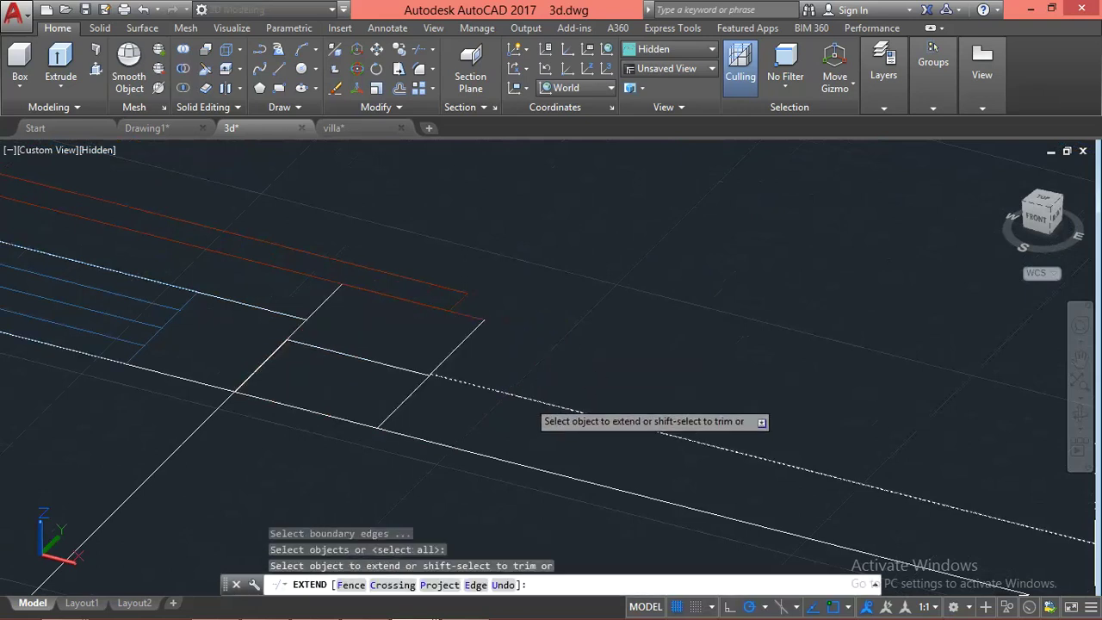
{"action": "left_click", "coordinate": [536, 415]}
{"action": "scroll", "coordinate": [419, 404], "scroll_direction": "up", "scroll_amount": 2}
{"action": "scroll", "coordinate": [456, 379], "scroll_direction": "up", "scroll_amount": 2}
{"action": "scroll", "coordinate": [460, 366], "scroll_direction": "down", "scroll_amount": 2}
{"action": "scroll", "coordinate": [551, 392], "scroll_direction": "down", "scroll_amount": 2}
{"action": "scroll", "coordinate": [563, 400], "scroll_direction": "down", "scroll_amount": 2}
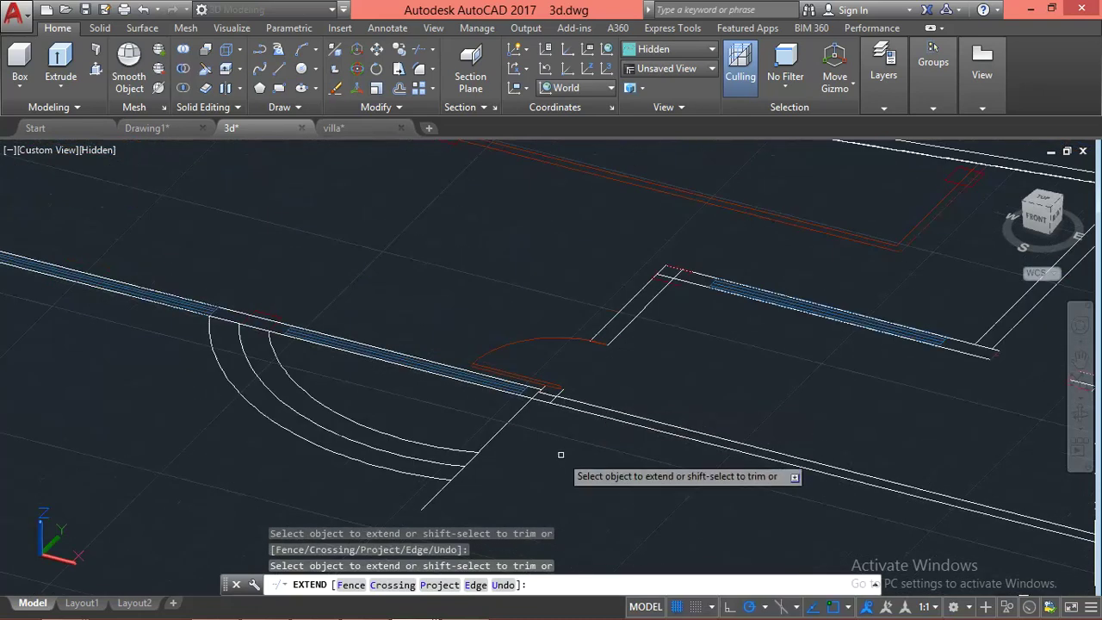
{"action": "scroll", "coordinate": [560, 454], "scroll_direction": "down", "scroll_amount": 5}
{"action": "scroll", "coordinate": [561, 447], "scroll_direction": "up", "scroll_amount": 3}
{"action": "scroll", "coordinate": [555, 434], "scroll_direction": "up", "scroll_amount": 2}
{"action": "scroll", "coordinate": [549, 432], "scroll_direction": "up", "scroll_amount": 2}
{"action": "scroll", "coordinate": [525, 428], "scroll_direction": "up", "scroll_amount": 2}
{"action": "scroll", "coordinate": [465, 420], "scroll_direction": "up", "scroll_amount": 2}
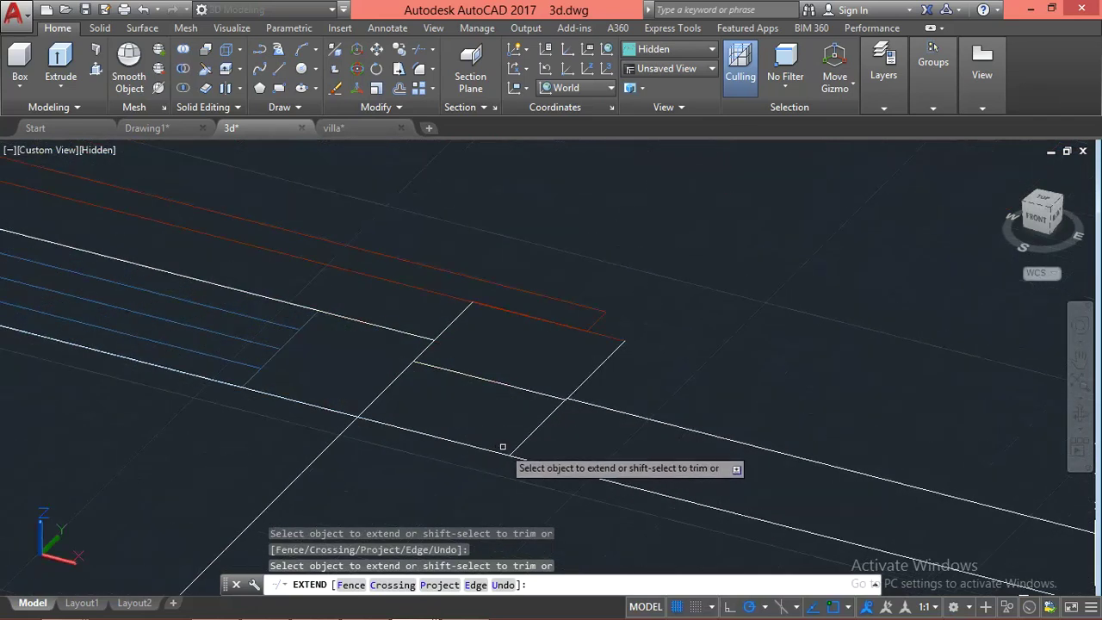
{"action": "scroll", "coordinate": [495, 441], "scroll_direction": "down", "scroll_amount": 1}
{"action": "scroll", "coordinate": [457, 402], "scroll_direction": "down", "scroll_amount": 1}
{"action": "scroll", "coordinate": [450, 398], "scroll_direction": "up", "scroll_amount": 1}
{"action": "key", "text": "Escape"}
{"action": "key", "text": "Escape"}
{"action": "scroll", "coordinate": [503, 391], "scroll_direction": "up", "scroll_amount": 1}
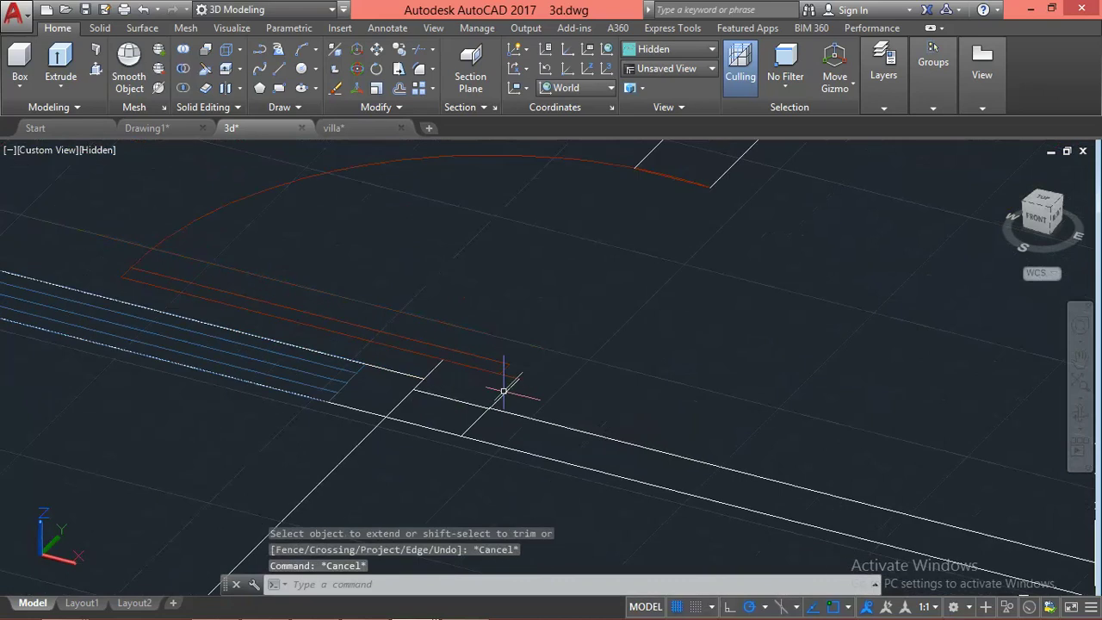
Erase two stray line segments near the door opening
{"action": "left_click", "coordinate": [506, 394]}
{"action": "type", "text": "e"}
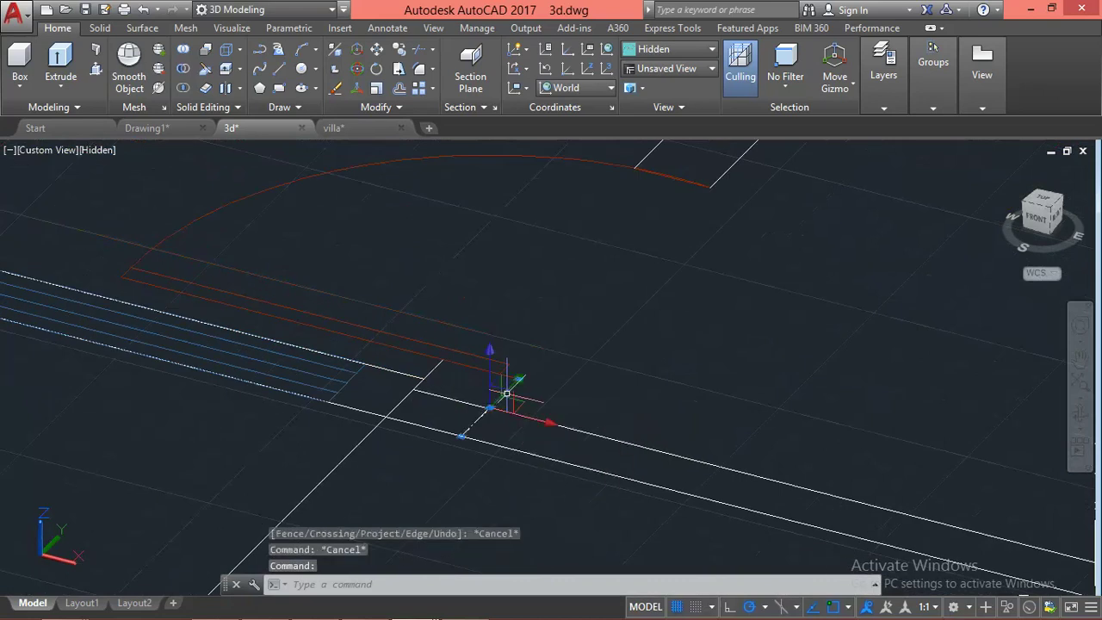
{"action": "key", "text": "Return"}
{"action": "left_click", "coordinate": [434, 369]}
{"action": "type", "text": "e"}
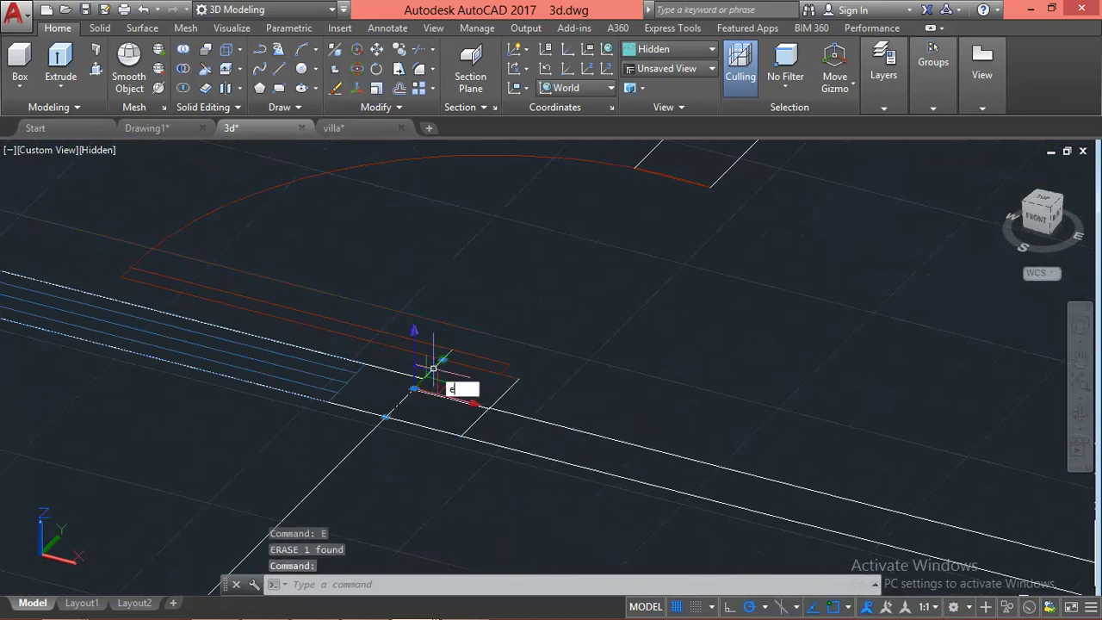
{"action": "key", "text": "Return"}
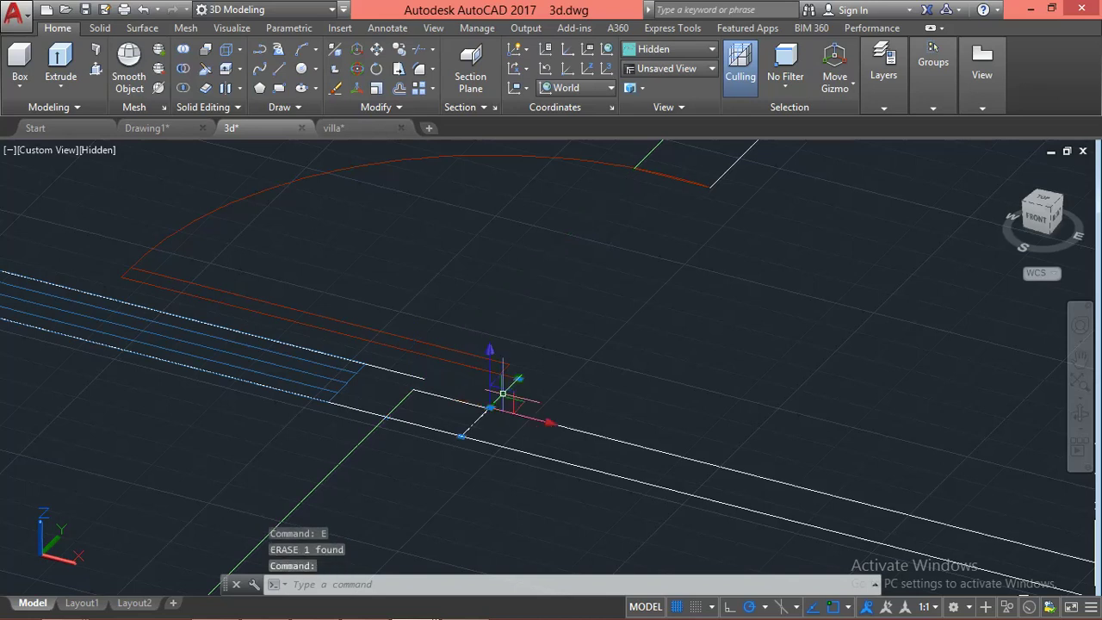
{"action": "scroll", "coordinate": [401, 392], "scroll_direction": "down", "scroll_amount": 3}
{"action": "scroll", "coordinate": [402, 391], "scroll_direction": "down", "scroll_amount": 3}
{"action": "mouse_move", "coordinate": [612, 458]}
{"action": "middle_mouse_down"}
{"action": "mouse_move", "coordinate": [468, 403]}
{"action": "mouse_move", "coordinate": [529, 424]}
{"action": "middle_mouse_up"}
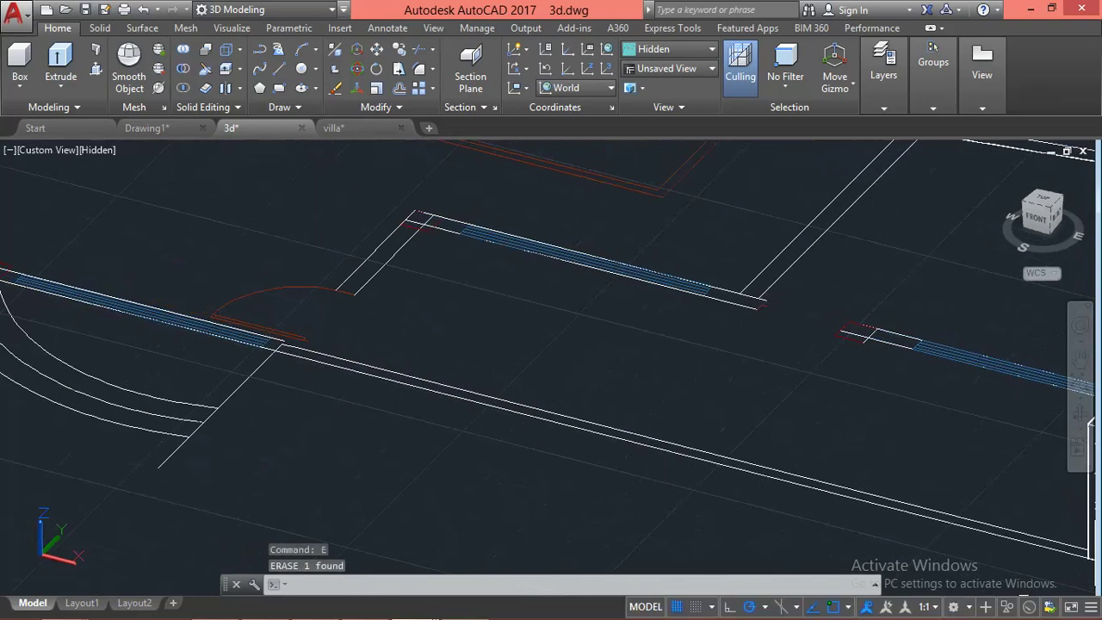
{"action": "scroll", "coordinate": [327, 358], "scroll_direction": "down", "scroll_amount": 2}
{"action": "scroll", "coordinate": [327, 358], "scroll_direction": "down", "scroll_amount": 2}
{"action": "scroll", "coordinate": [334, 364], "scroll_direction": "up", "scroll_amount": 3}
{"action": "scroll", "coordinate": [337, 365], "scroll_direction": "up", "scroll_amount": 2}
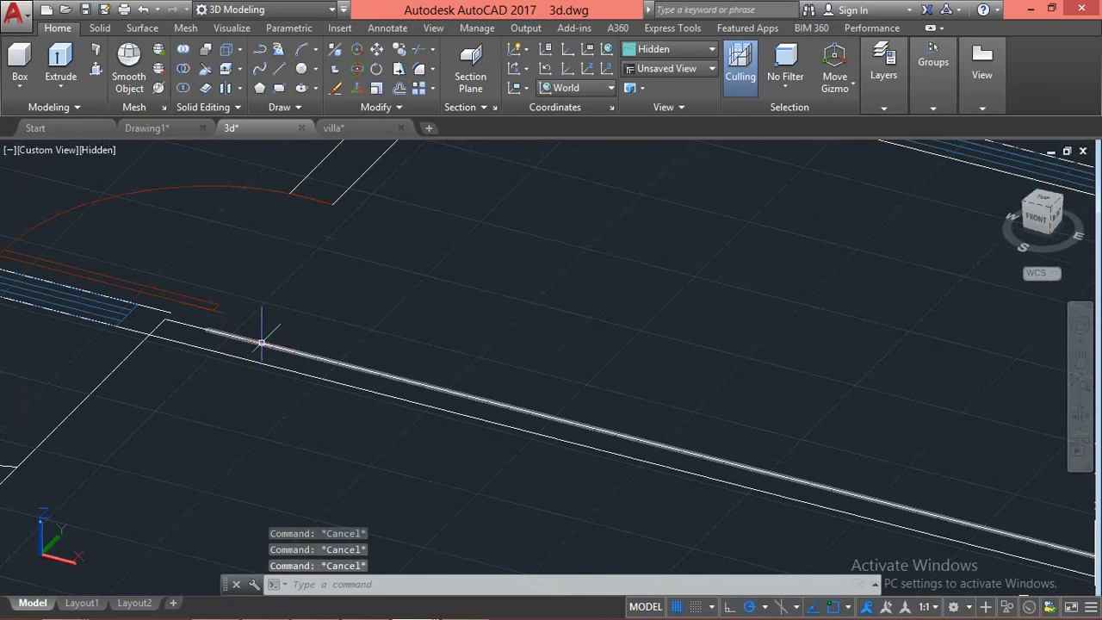
{"action": "mouse_move", "coordinate": [262, 342]}
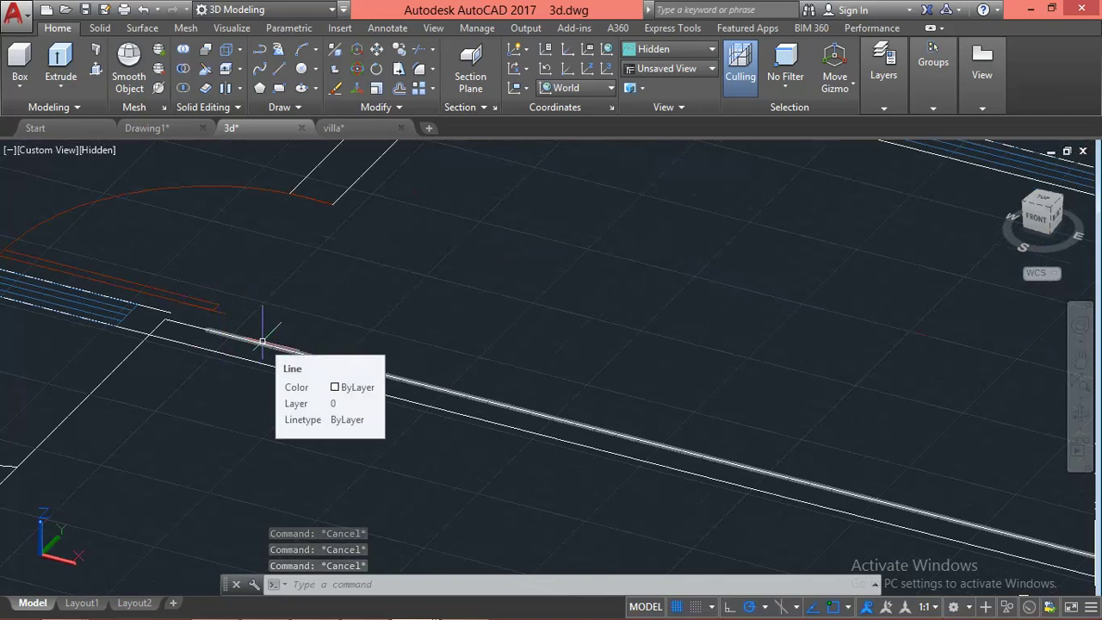
Orbit to the wall corner and try FILLET and TRIM on the corner lines, cancelling both
{"action": "middle_click_drag", "start_coordinate": [263, 341], "coordinate": [513, 382], "text": "shift"}
{"action": "scroll", "coordinate": [513, 382], "scroll_direction": "down", "scroll_amount": 2}
{"action": "middle_click_drag", "start_coordinate": [533, 419], "coordinate": [542, 386], "text": "shift"}
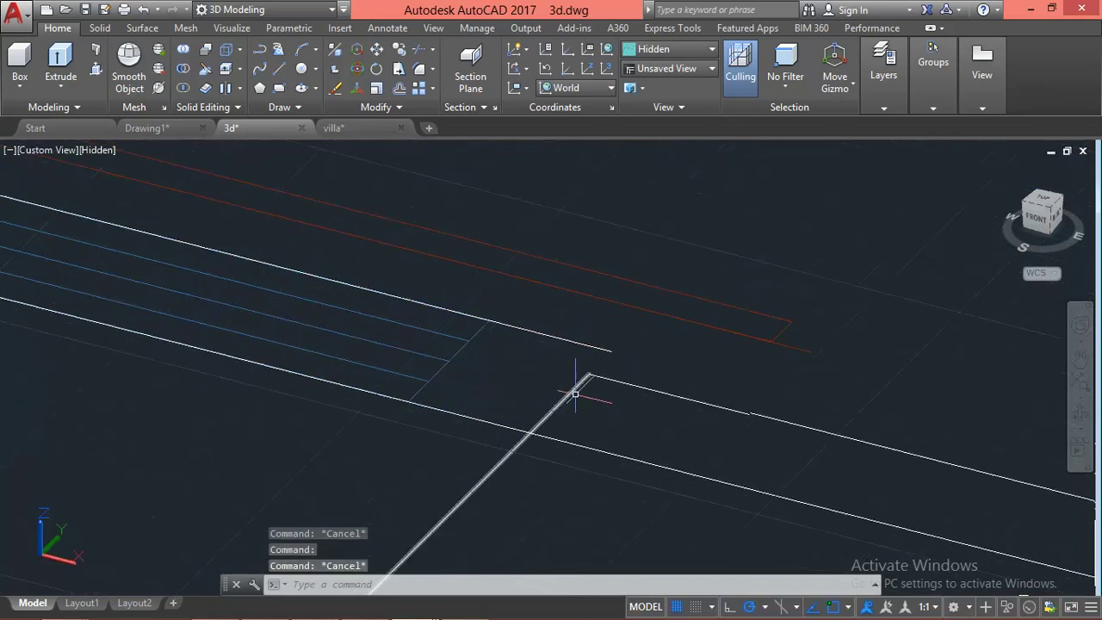
{"action": "type", "text": "f"}
{"action": "key", "text": "Return"}
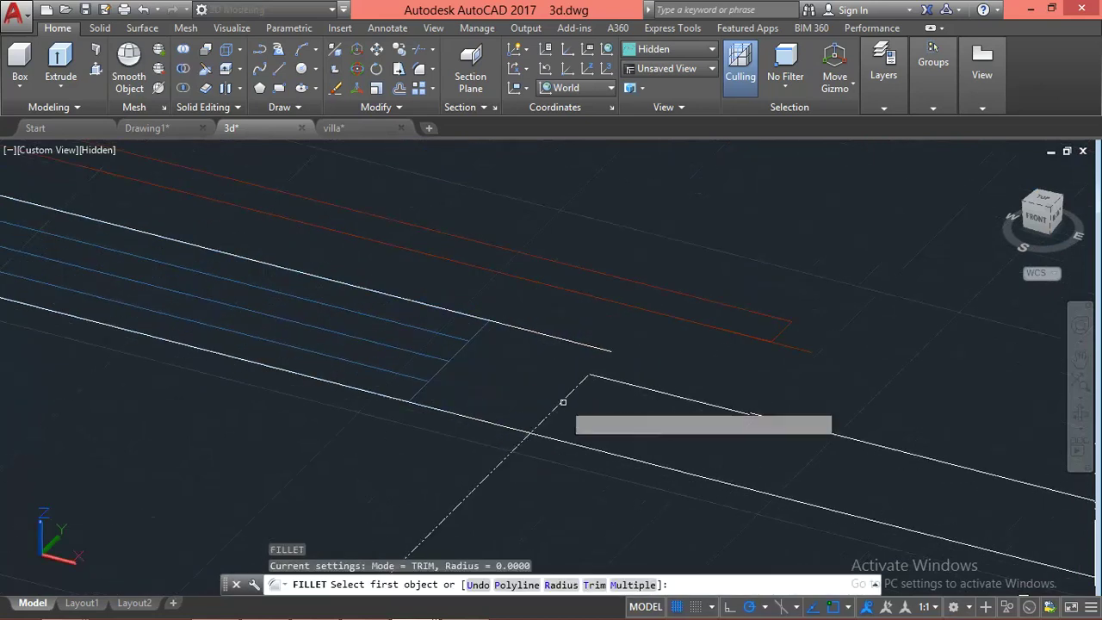
{"action": "left_click", "coordinate": [582, 382]}
{"action": "key", "text": "Escape"}
{"action": "middle_click_drag", "start_coordinate": [600, 347], "coordinate": [603, 340], "text": "shift"}
{"action": "type", "text": "t"}
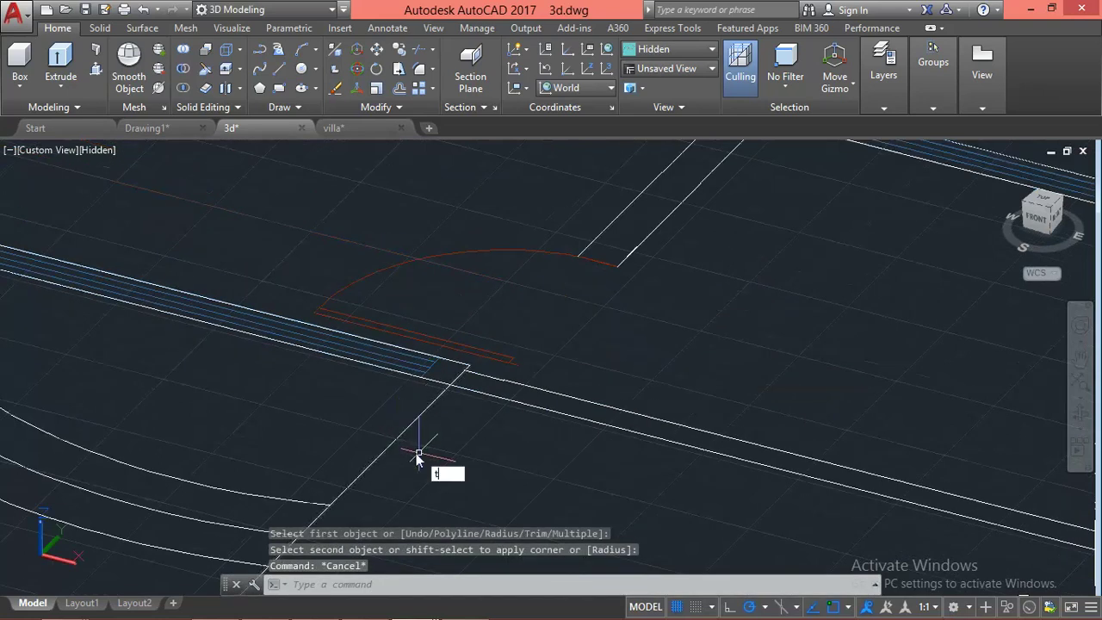
{"action": "type", "text": "r"}
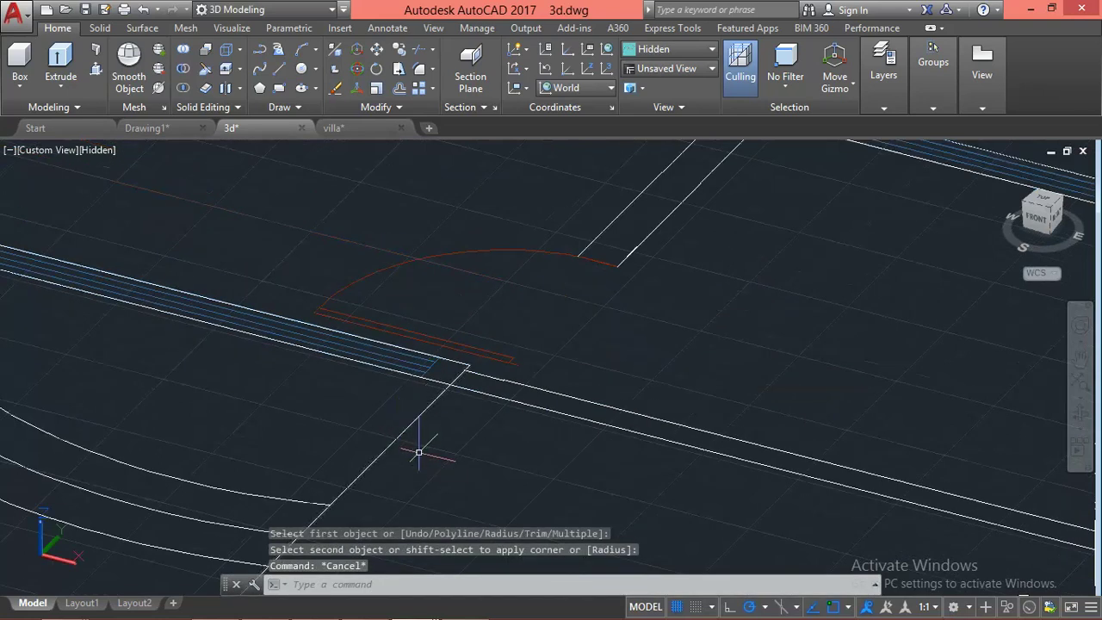
{"action": "key", "text": "Return"}
{"action": "key", "text": "Return"}
{"action": "key", "text": "Escape"}
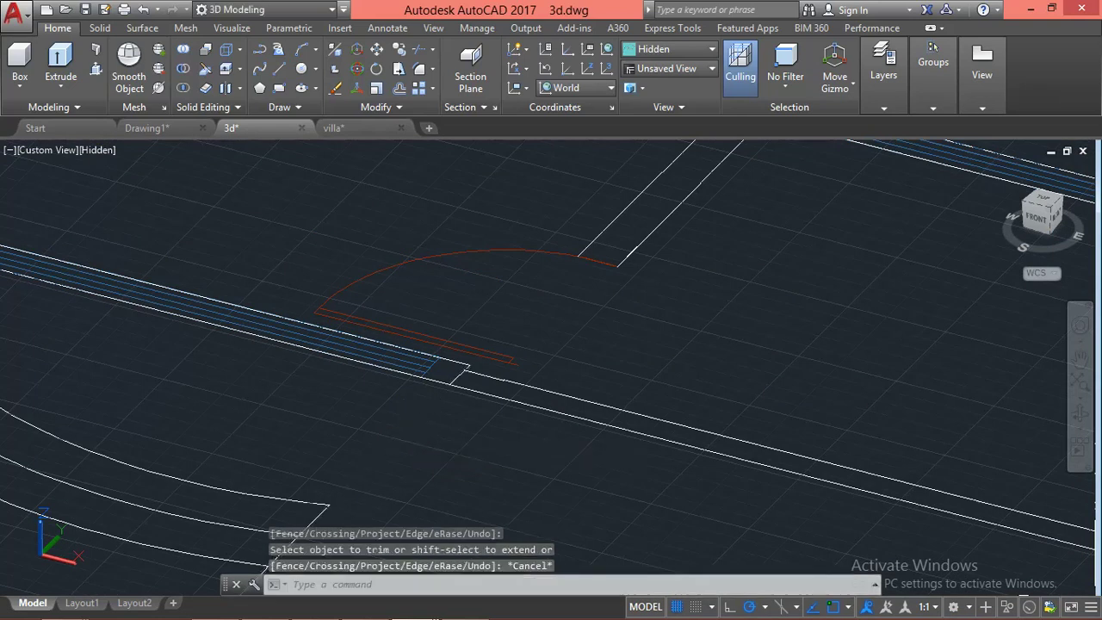
{"action": "middle_click_drag", "start_coordinate": [402, 432], "coordinate": [499, 402], "text": "shift"}
{"action": "key", "text": "Escape"}
Window-select the four curved door-swing arcs along the front wall
{"action": "scroll", "coordinate": [507, 387], "scroll_direction": "down", "scroll_amount": 3}
{"action": "left_click", "coordinate": [512, 321]}
{"action": "left_click", "coordinate": [372, 456]}
Erase the selected arc lines and bring the long front wall into view
{"action": "type", "text": "e"}
{"action": "key", "text": "Return"}
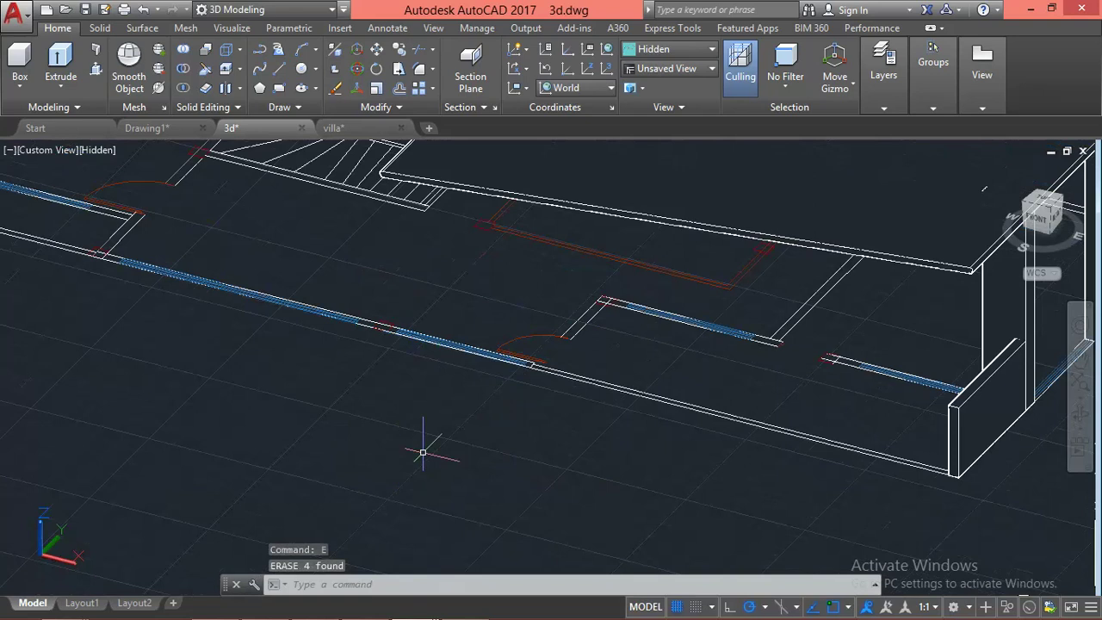
{"action": "scroll", "coordinate": [900, 434], "scroll_direction": "up", "scroll_amount": 2}
{"action": "key", "text": "Escape"}
{"action": "key", "text": "Escape"}
{"action": "key", "text": "Escape"}
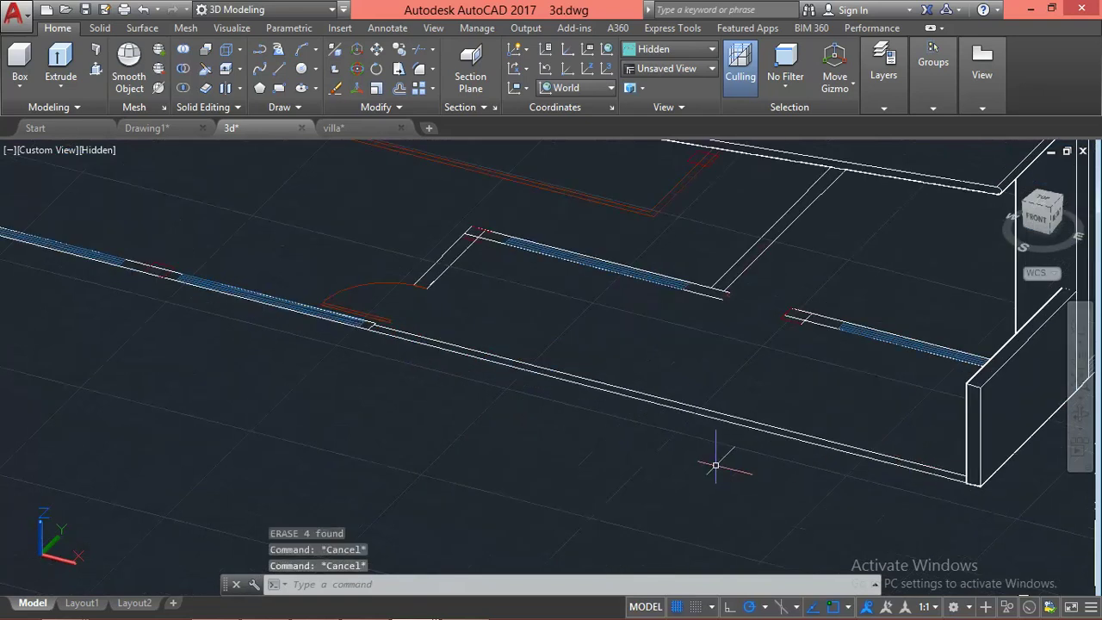
{"action": "scroll", "coordinate": [763, 419], "scroll_direction": "up", "scroll_amount": 2}
{"action": "middle_click_drag", "start_coordinate": [763, 417], "coordinate": [731, 411]}
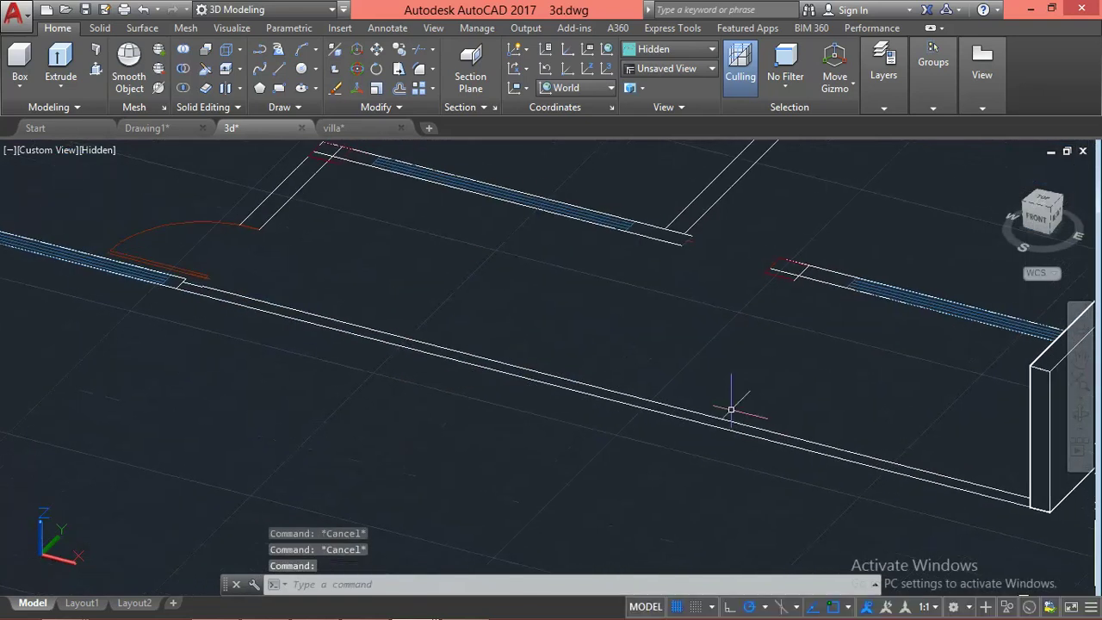
Try press-pulling the long front wall outline, then cancel it
{"action": "type", "text": "presspull"}
{"action": "key", "text": "Return"}
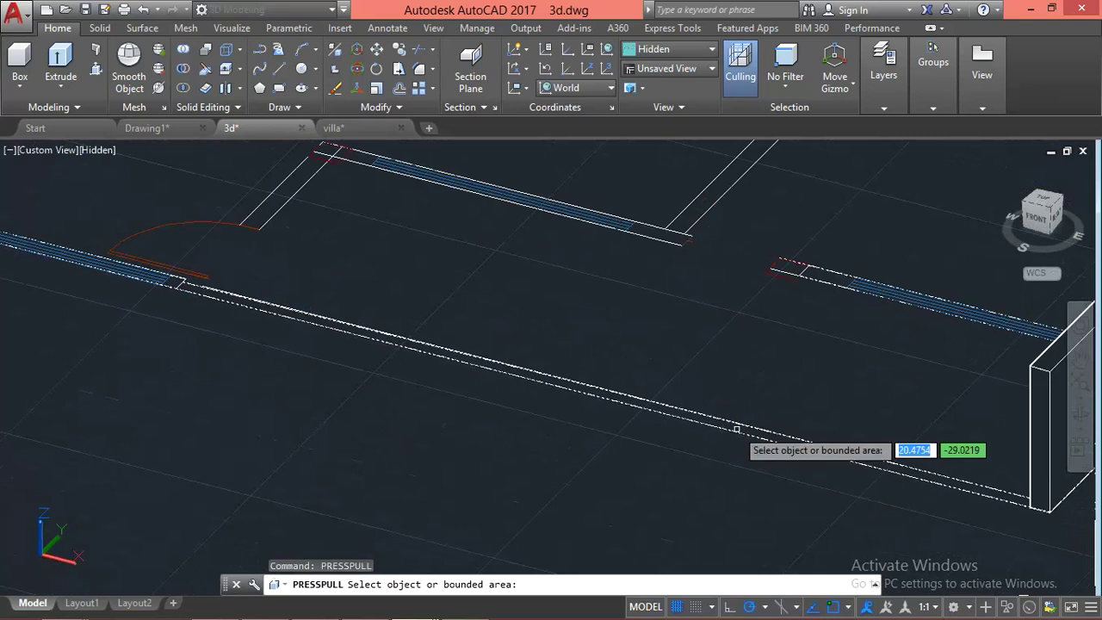
{"action": "left_click", "coordinate": [733, 423]}
{"action": "left_click", "coordinate": [733, 424]}
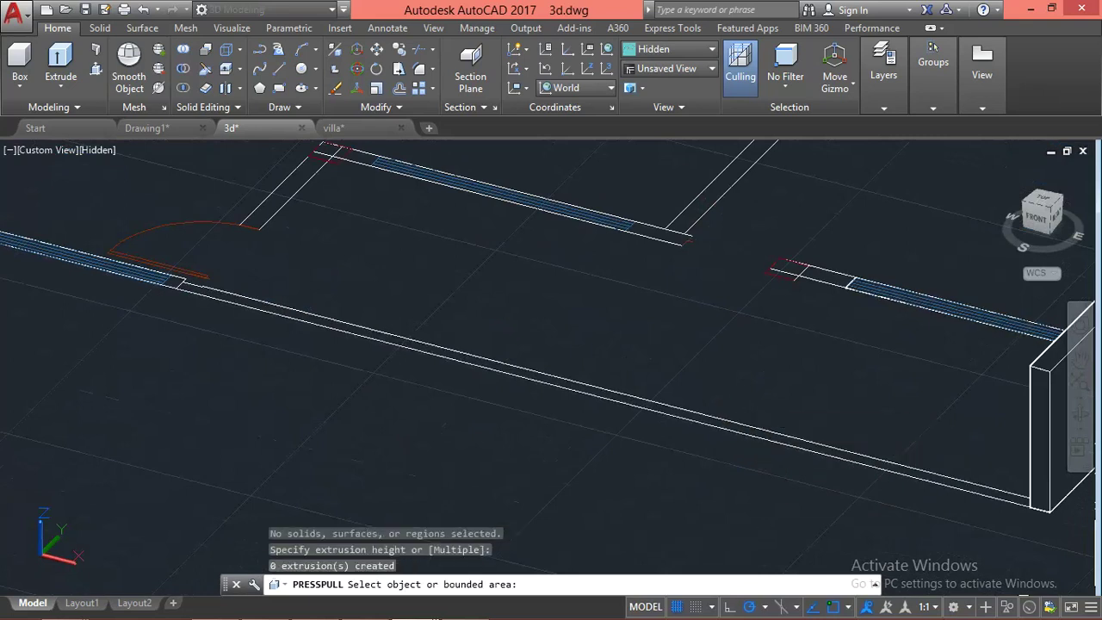
{"action": "key", "text": "Escape"}
{"action": "middle_click_drag", "start_coordinate": [805, 428], "coordinate": [775, 425]}
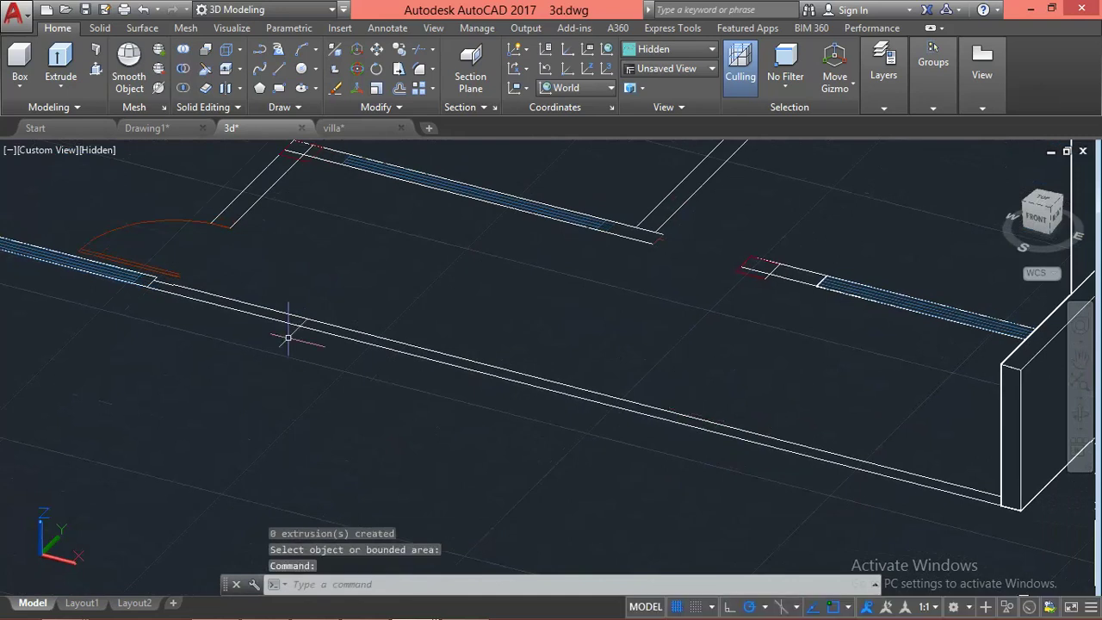
{"action": "scroll", "coordinate": [120, 279], "scroll_direction": "up", "scroll_amount": 3}
{"action": "scroll", "coordinate": [263, 283], "scroll_direction": "up", "scroll_amount": 3}
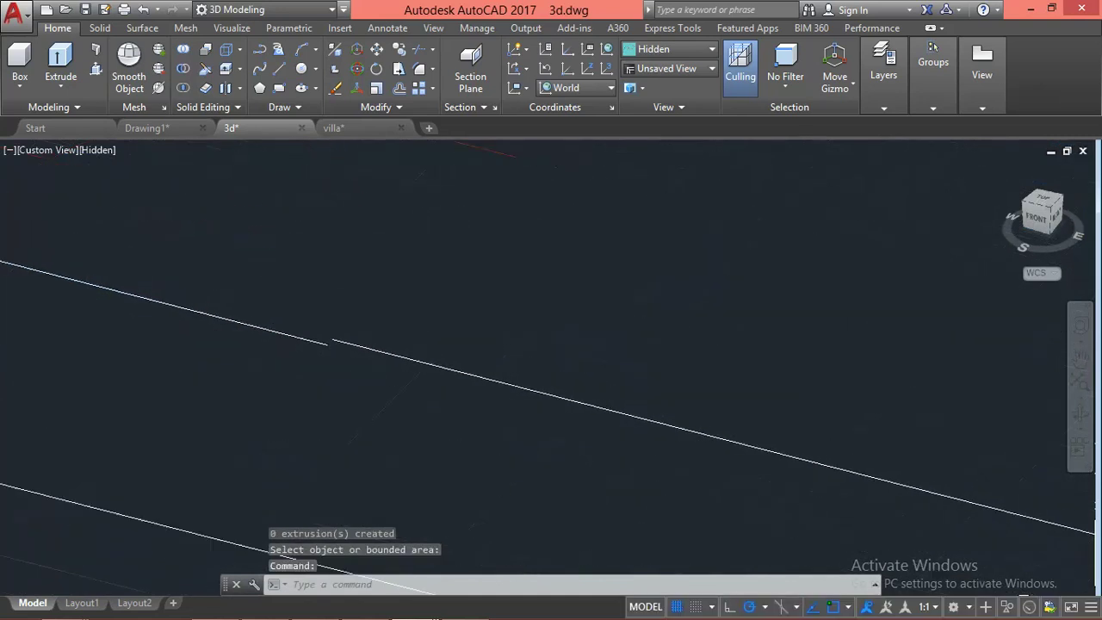
{"action": "scroll", "coordinate": [388, 321], "scroll_direction": "down", "scroll_amount": 2}
{"action": "key", "text": "Escape"}
{"action": "key", "text": "Escape"}
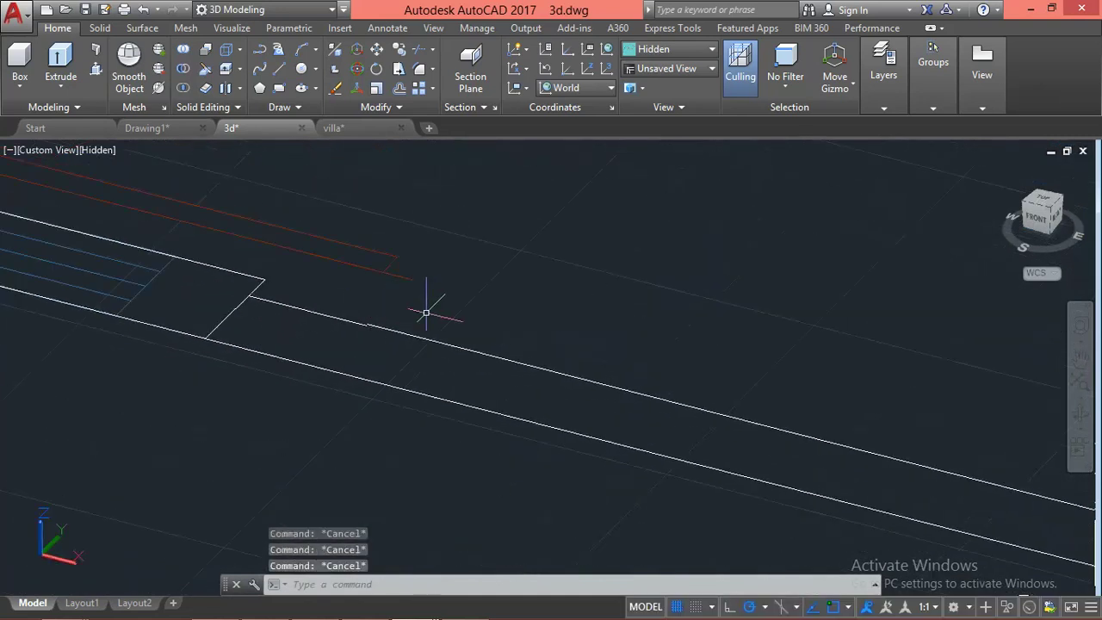
Abandon an EXTEND attempt and erase the stray duplicate line along the front wall base
{"action": "type", "text": "ex"}
{"action": "key", "text": "Return"}
{"action": "key", "text": "Return"}
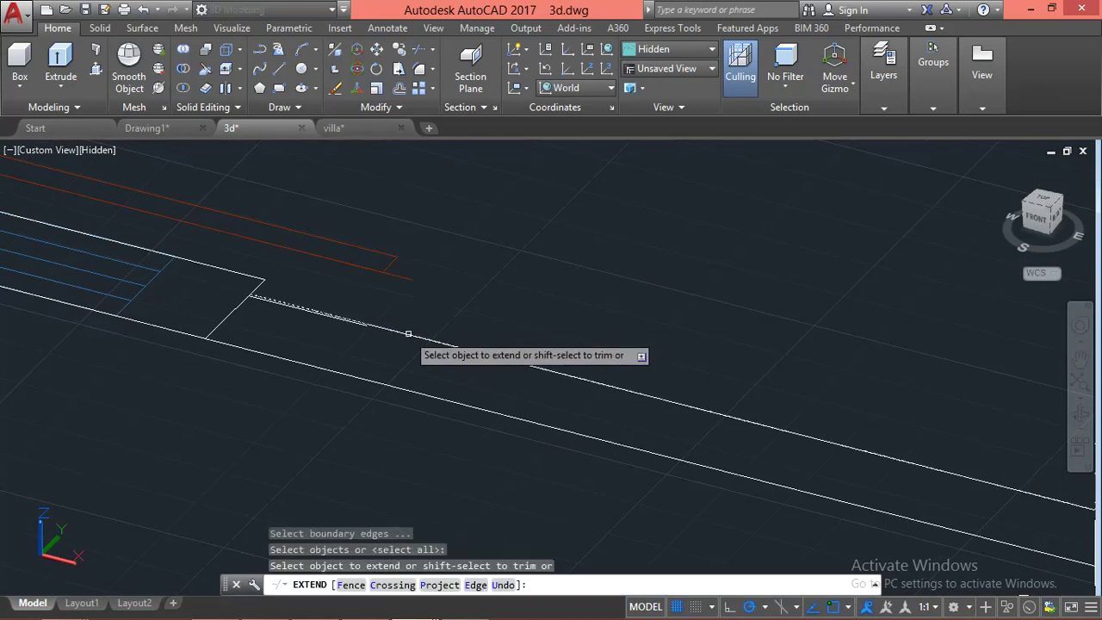
{"action": "key", "text": "Escape"}
{"action": "scroll", "coordinate": [301, 314], "scroll_direction": "up", "scroll_amount": 1}
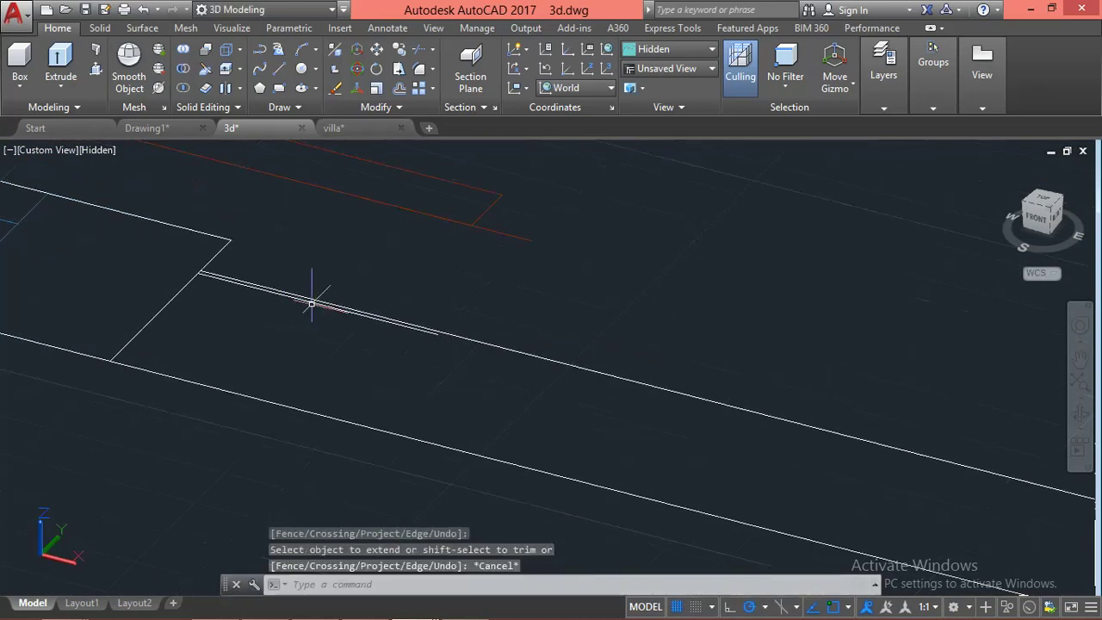
{"action": "left_click", "coordinate": [317, 302]}
{"action": "type", "text": "e"}
{"action": "key", "text": "Return"}
{"action": "scroll", "coordinate": [317, 303], "scroll_direction": "up", "scroll_amount": 1}
{"action": "scroll", "coordinate": [317, 302], "scroll_direction": "up", "scroll_amount": 2}
{"action": "scroll", "coordinate": [317, 302], "scroll_direction": "up", "scroll_amount": 2}
{"action": "scroll", "coordinate": [533, 409], "scroll_direction": "down", "scroll_amount": 2}
{"action": "scroll", "coordinate": [475, 405], "scroll_direction": "up", "scroll_amount": 2}
{"action": "middle_click_drag", "start_coordinate": [474, 406], "coordinate": [532, 425]}
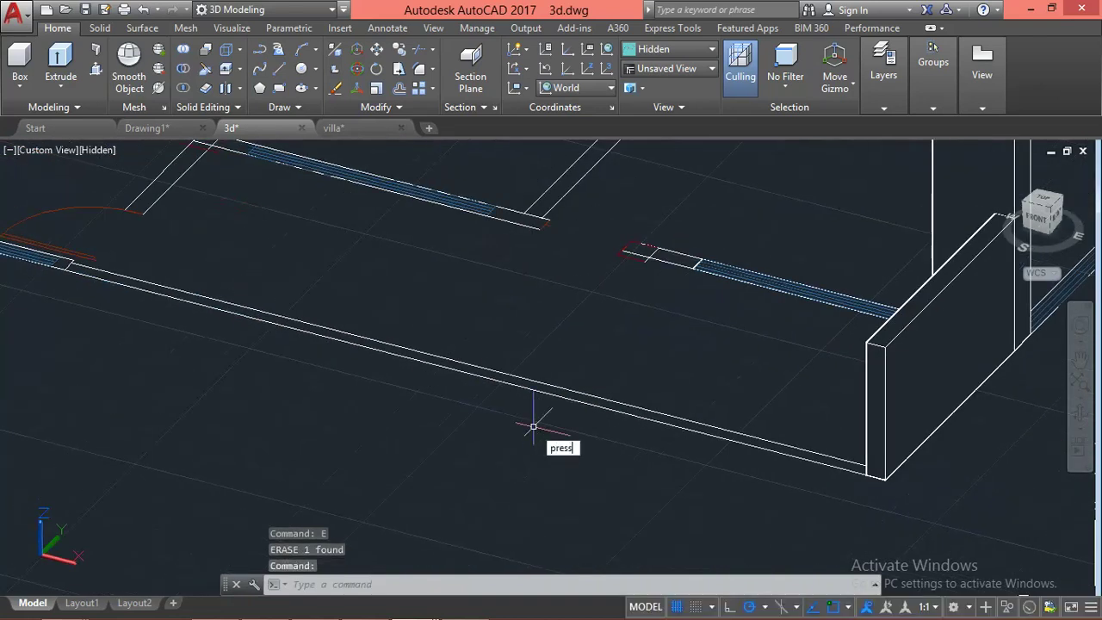
Abandon a first 150 press-pull on the front wall and save the drawing with QSAVE
{"action": "key", "text": "Return"}
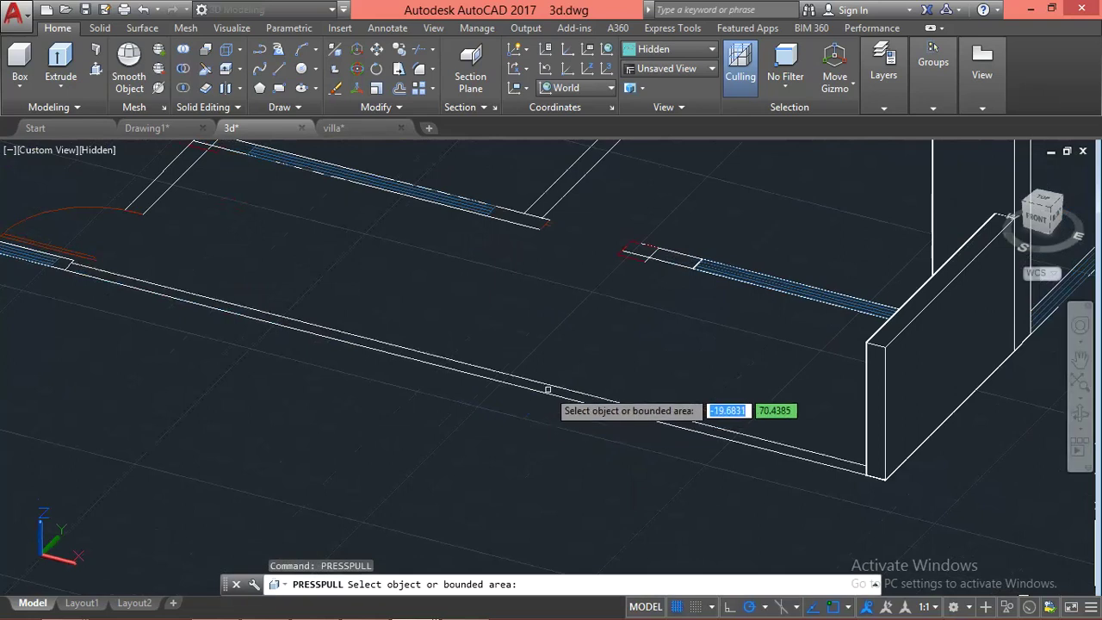
{"action": "left_click", "coordinate": [550, 391]}
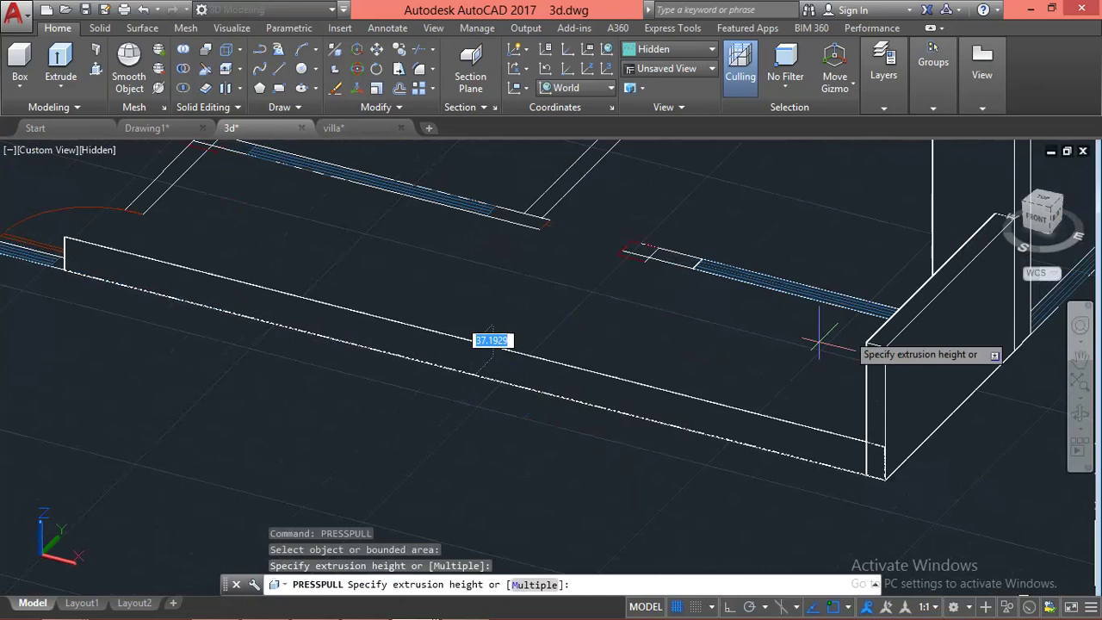
{"action": "type", "text": "150"}
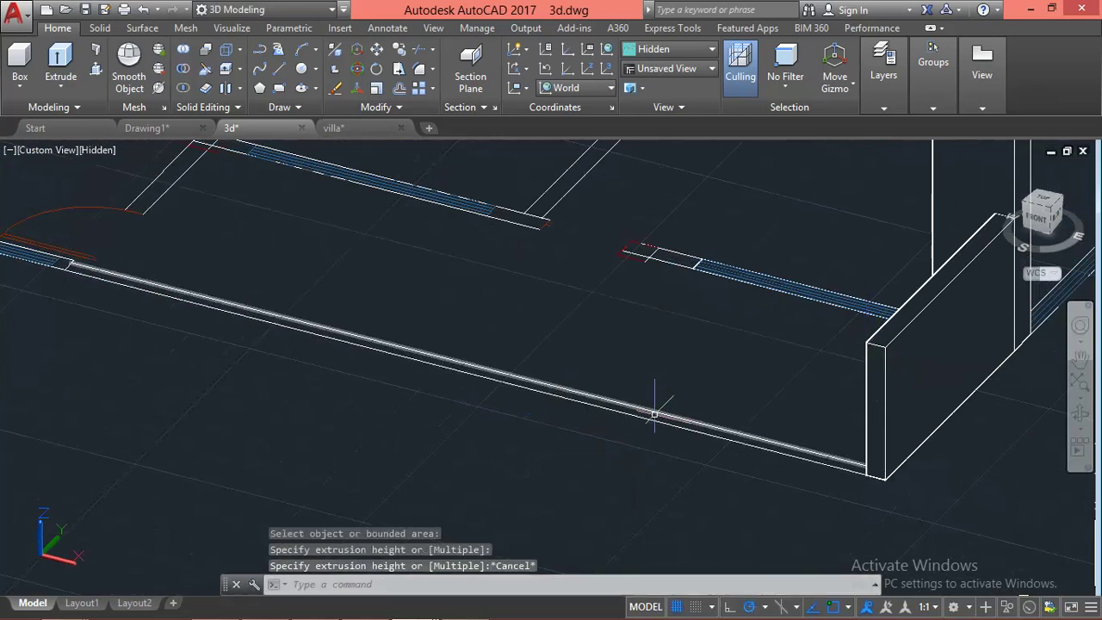
{"action": "type", "text": "qsave"}
{"action": "key", "text": "Return"}
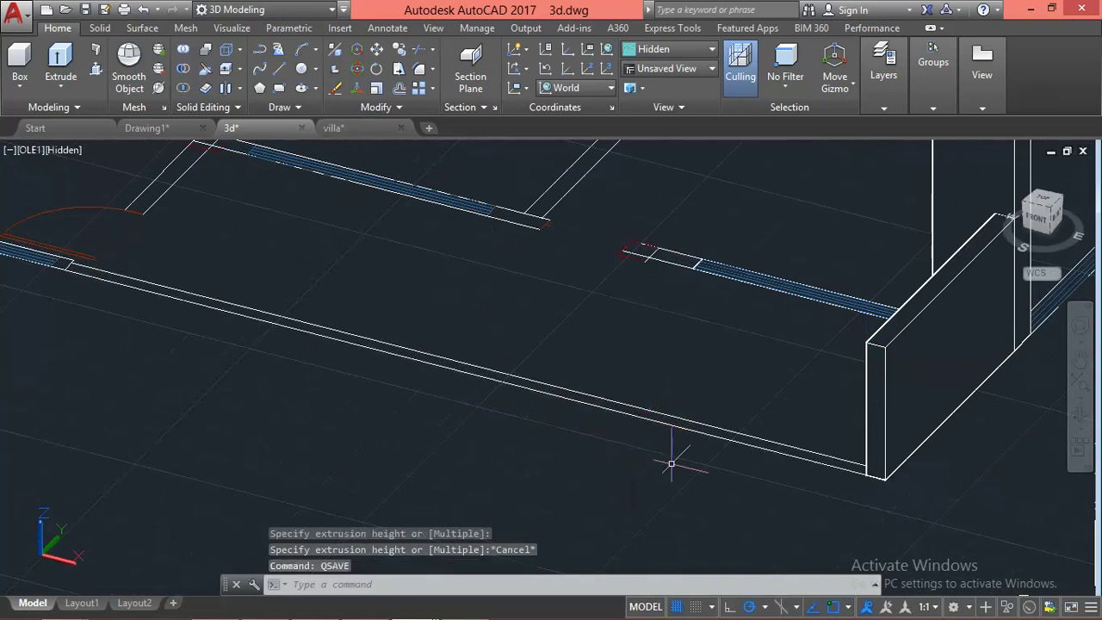
Press-pull the front wall's bounded area beside the door opening up into a low solid wall
{"action": "middle_click_drag", "start_coordinate": [428, 408], "coordinate": [483, 364], "text": "shift"}
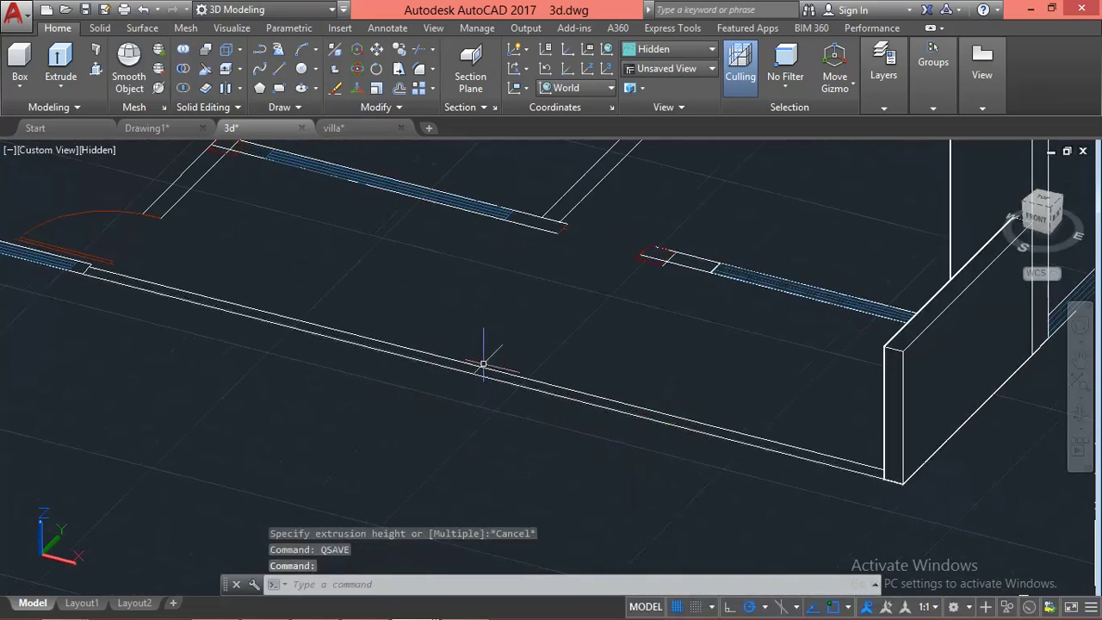
{"action": "scroll", "coordinate": [483, 364], "scroll_direction": "down", "scroll_amount": 2}
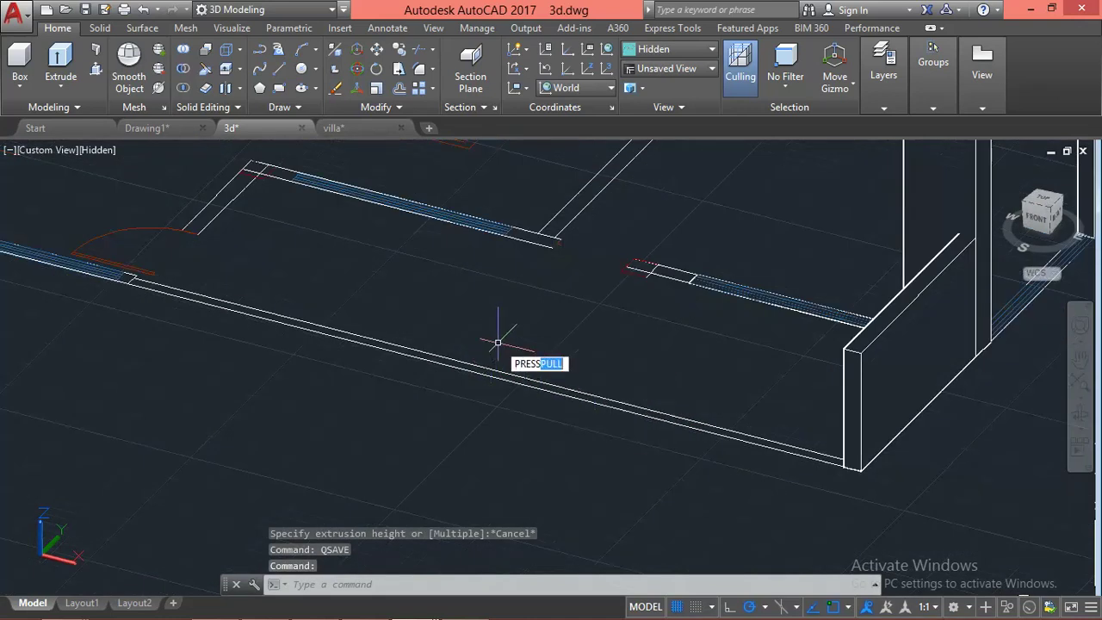
{"action": "key", "text": "Return"}
{"action": "scroll", "coordinate": [497, 375], "scroll_direction": "up", "scroll_amount": 2}
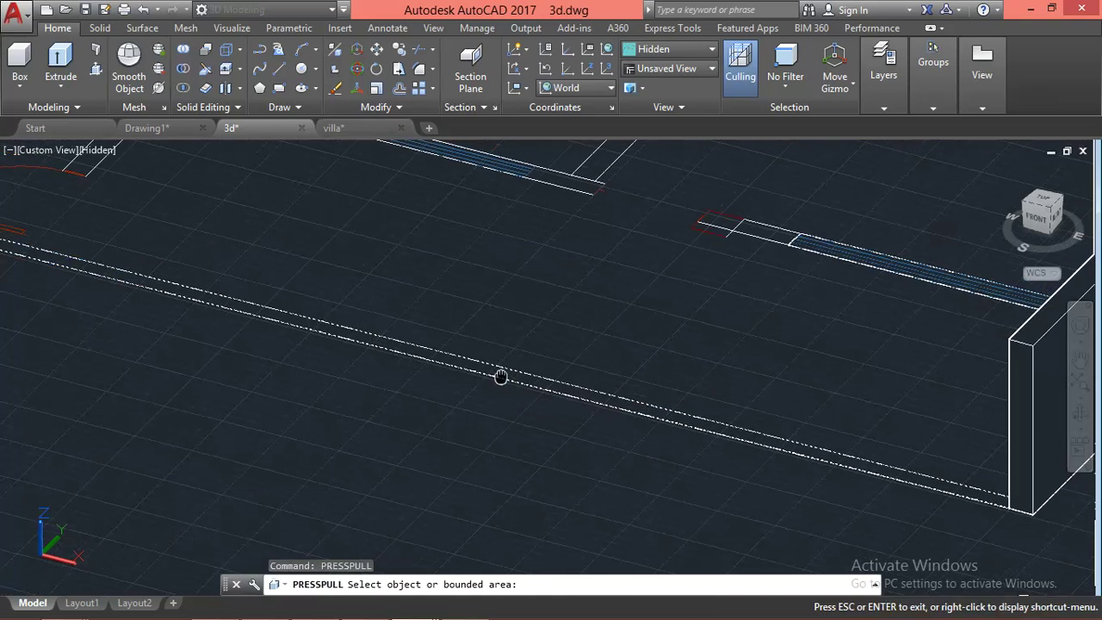
{"action": "middle_click_drag", "start_coordinate": [497, 375], "coordinate": [580, 393]}
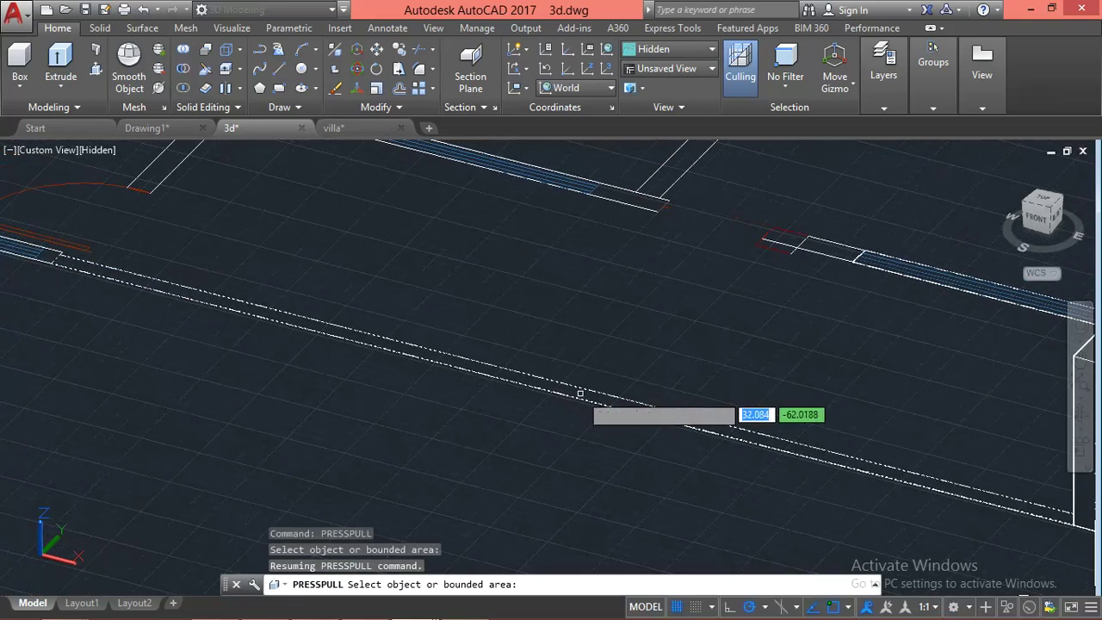
{"action": "left_click", "coordinate": [581, 393]}
{"action": "scroll", "coordinate": [538, 368], "scroll_direction": "down", "scroll_amount": 2}
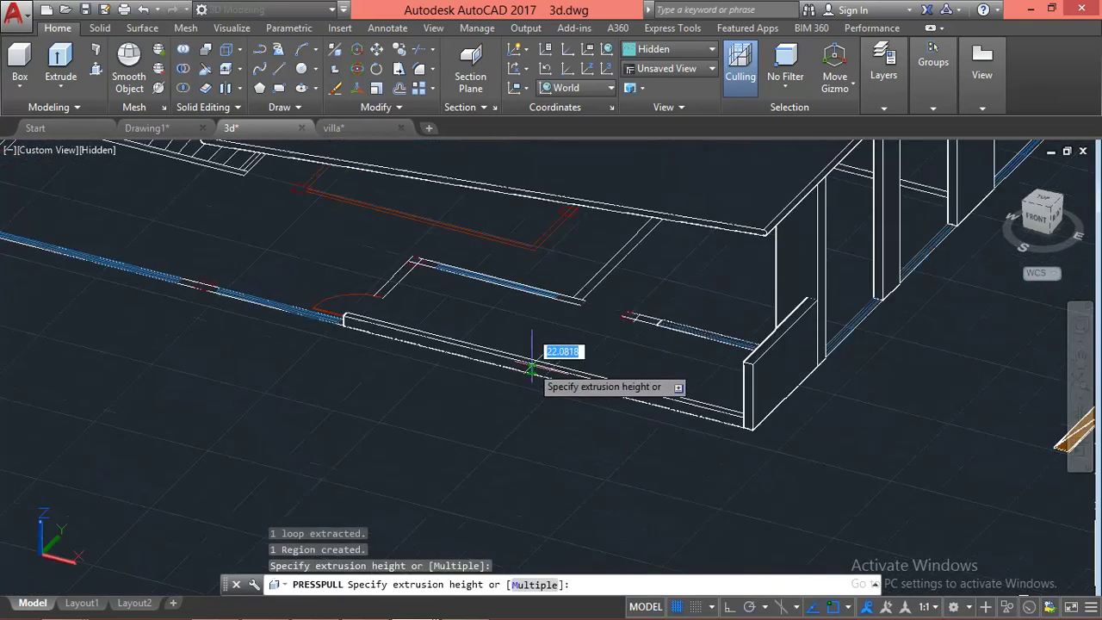
{"action": "left_click", "coordinate": [535, 365]}
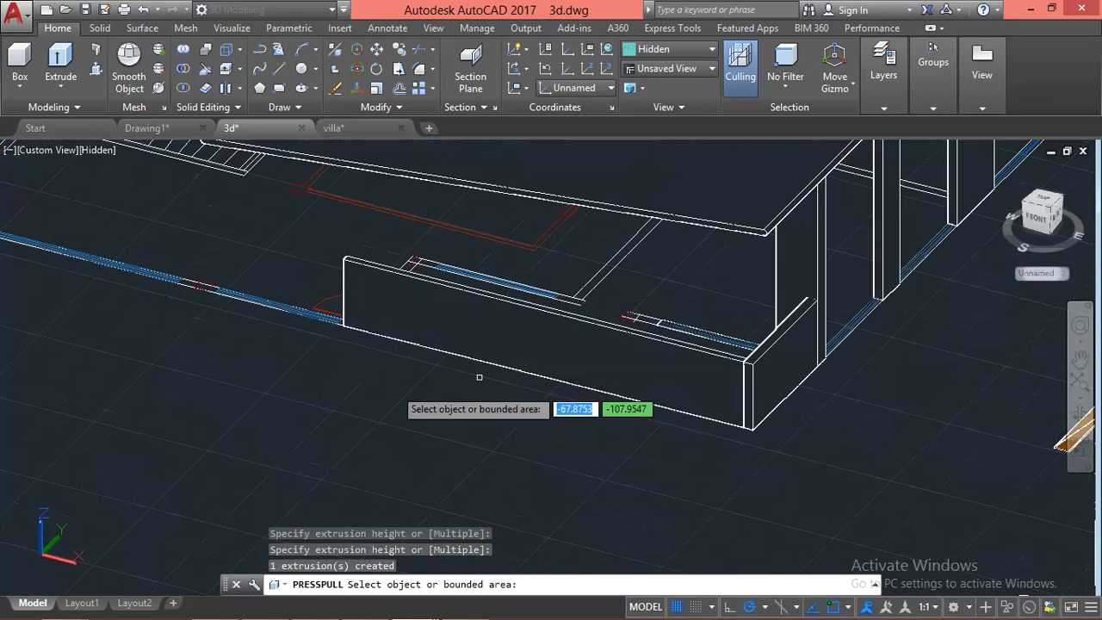
{"action": "mouse_move", "coordinate": [340, 404]}
{"action": "middle_mouse_down"}
{"action": "mouse_move", "coordinate": [509, 419]}
{"action": "mouse_move", "coordinate": [589, 409]}
{"action": "middle_mouse_up"}
{"action": "key", "text": "Escape"}
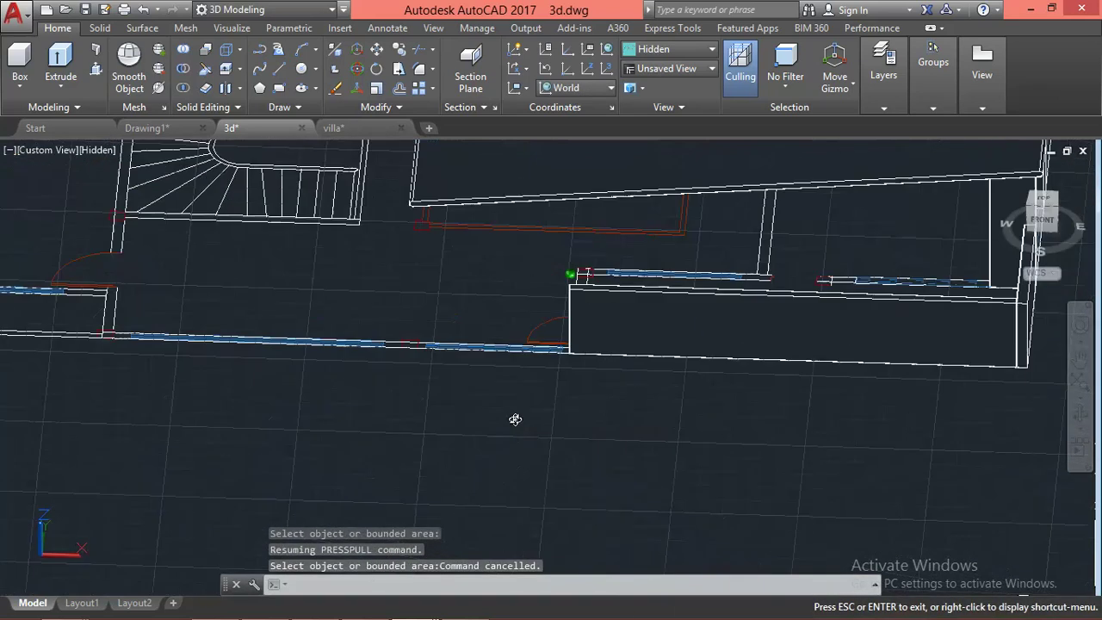
{"action": "scroll", "coordinate": [620, 375], "scroll_direction": "up", "scroll_amount": 1}
Press-pull the narrow column at the end of the low front wall up to the roof slab's underside
{"action": "scroll", "coordinate": [680, 392], "scroll_direction": "up", "scroll_amount": 1}
{"action": "scroll", "coordinate": [689, 414], "scroll_direction": "up", "scroll_amount": 1}
{"action": "scroll", "coordinate": [673, 423], "scroll_direction": "up", "scroll_amount": 3}
{"action": "middle_click_drag", "start_coordinate": [634, 535], "coordinate": [628, 522]}
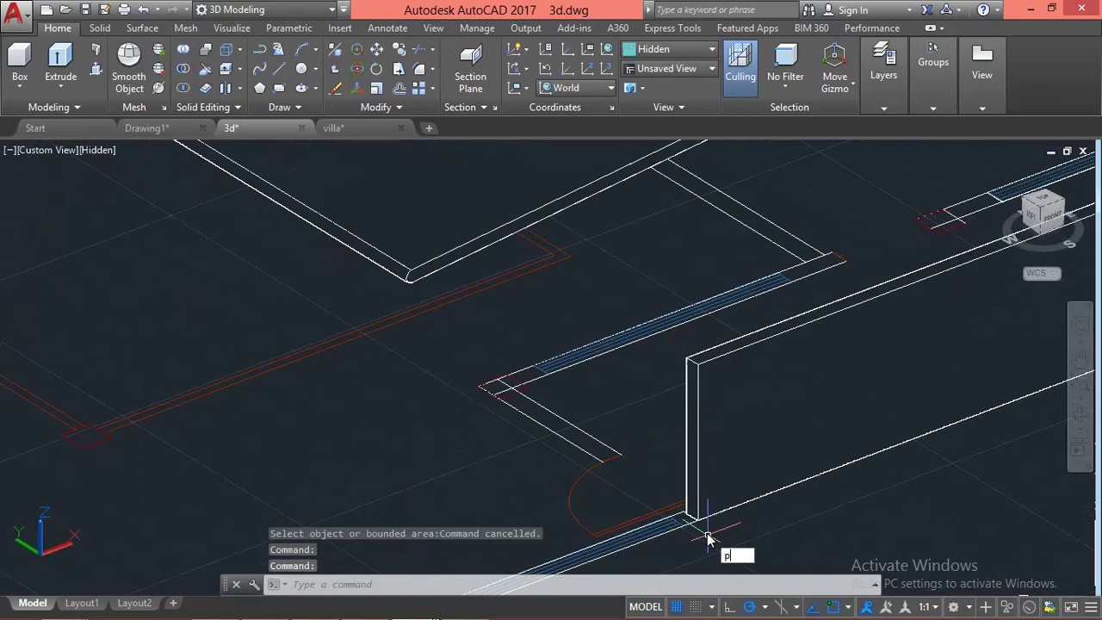
{"action": "key", "text": "Return"}
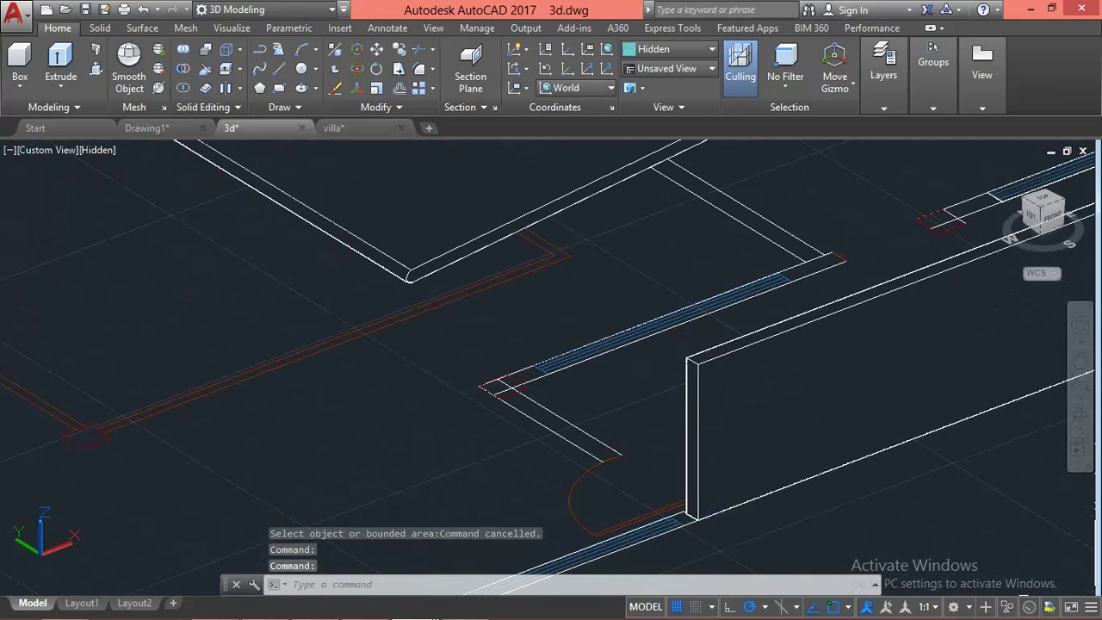
{"action": "left_click", "coordinate": [685, 519]}
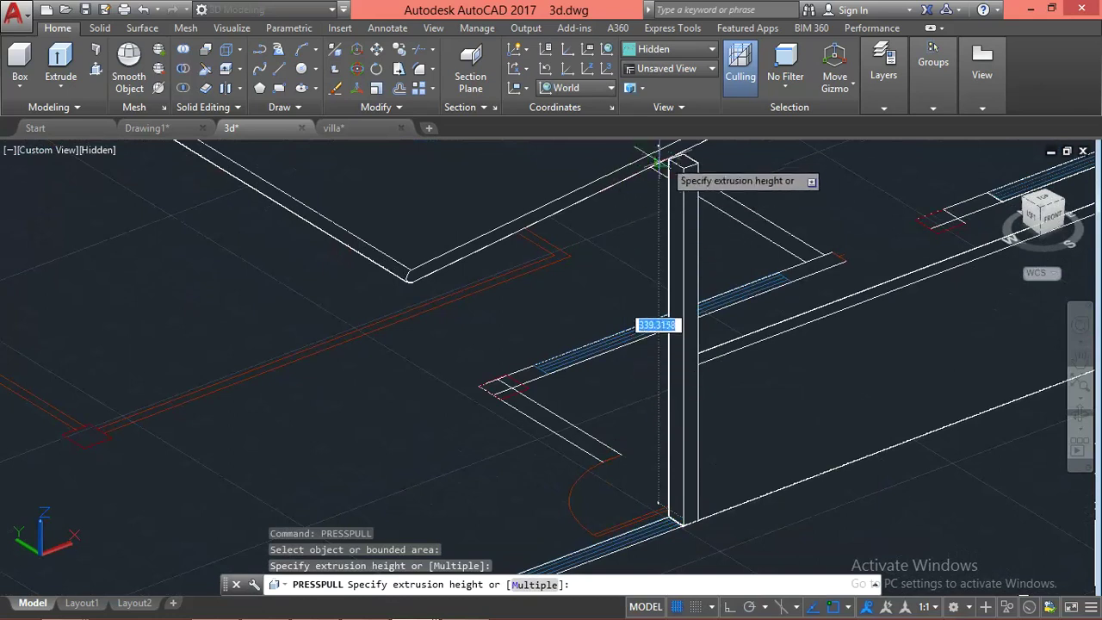
{"action": "mouse_move", "coordinate": [658, 258]}
{"action": "middle_mouse_down", "text": "shift"}
{"action": "mouse_move", "coordinate": [578, 256]}
{"action": "mouse_move", "coordinate": [578, 337]}
{"action": "middle_mouse_up", "text": "shift"}
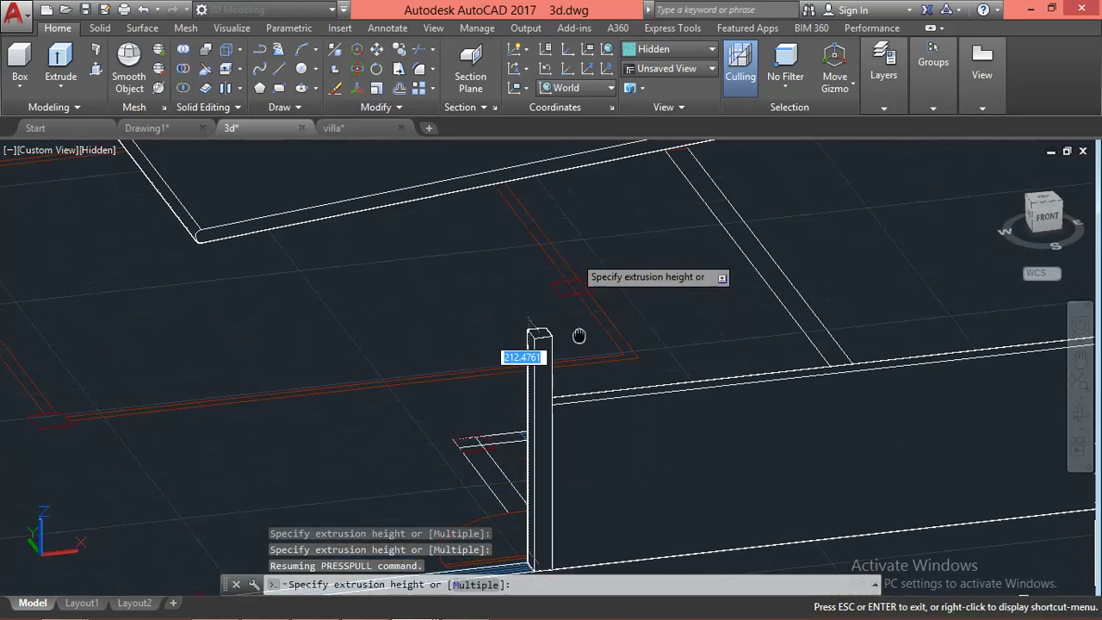
{"action": "left_click", "coordinate": [534, 181]}
{"action": "scroll", "coordinate": [652, 282], "scroll_direction": "down", "scroll_amount": 3}
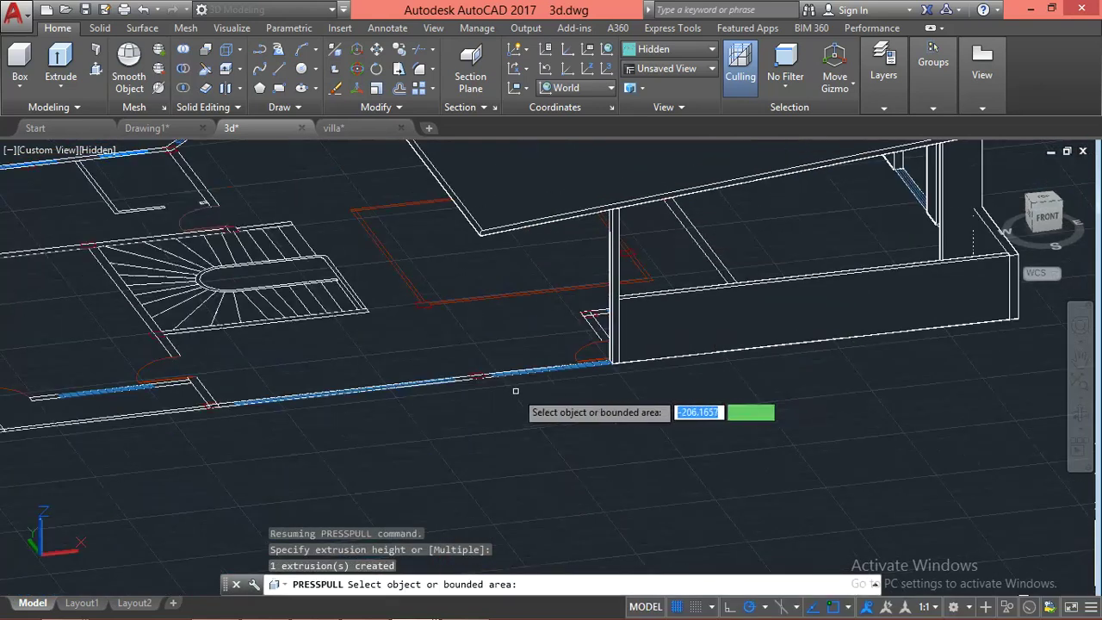
{"action": "scroll", "coordinate": [500, 326], "scroll_direction": "up", "scroll_amount": 2}
{"action": "scroll", "coordinate": [547, 329], "scroll_direction": "up", "scroll_amount": 1}
{"action": "scroll", "coordinate": [538, 383], "scroll_direction": "up", "scroll_amount": 1}
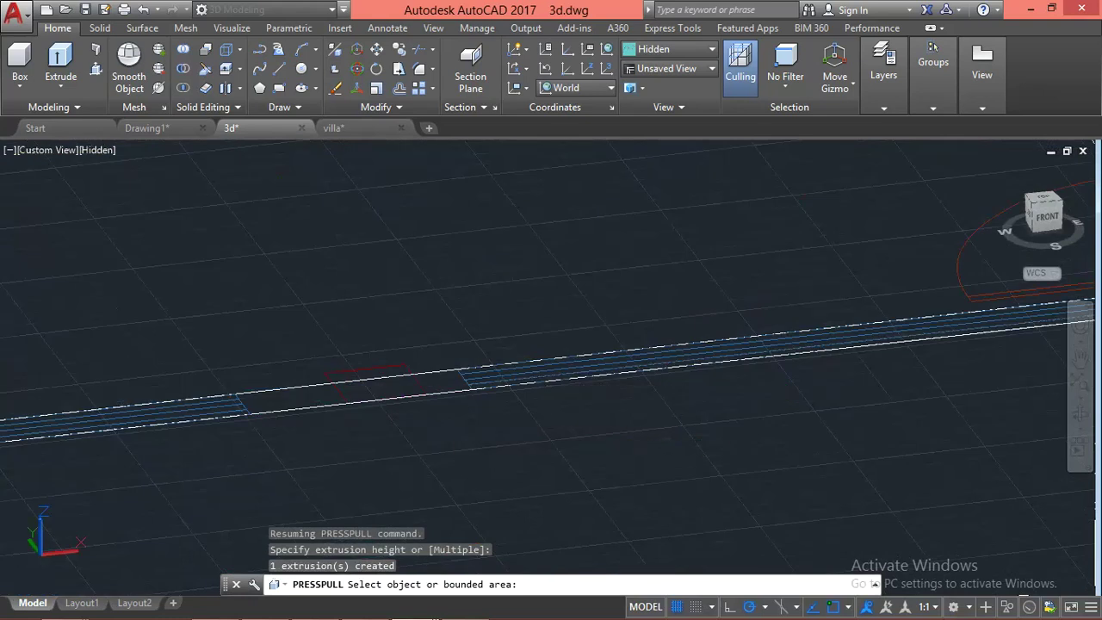
Erase the two leftover outline pieces near the front wall
{"action": "middle_click_drag", "start_coordinate": [362, 255], "coordinate": [361, 325]}
{"action": "key", "text": "Escape"}
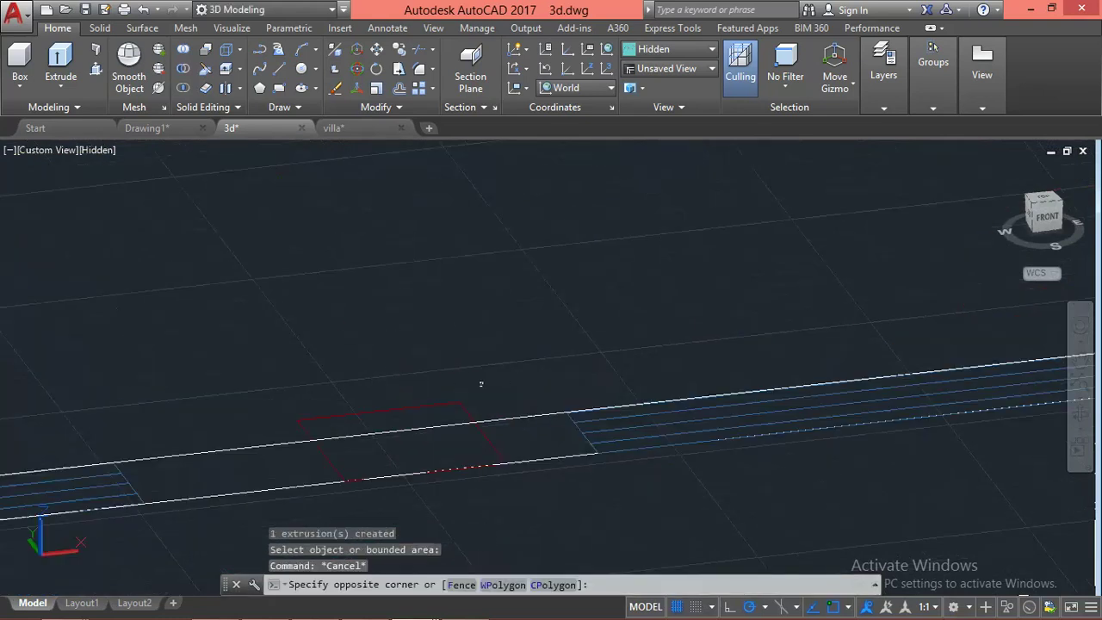
{"action": "left_click", "coordinate": [454, 405]}
{"action": "type", "text": "E"}
{"action": "key", "text": "Return"}
{"action": "scroll", "coordinate": [413, 405], "scroll_direction": "down", "scroll_amount": 2}
Press-pull the next narrow column up to the sloped roof slab edge
{"action": "middle_click_drag", "start_coordinate": [413, 406], "coordinate": [517, 455]}
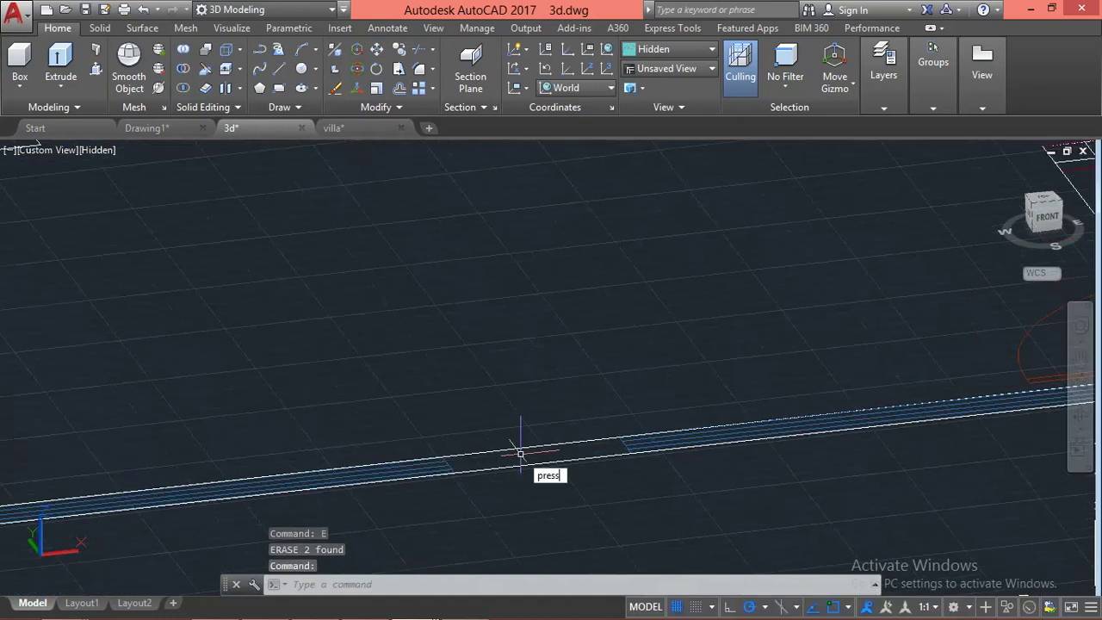
{"action": "key", "text": "Return"}
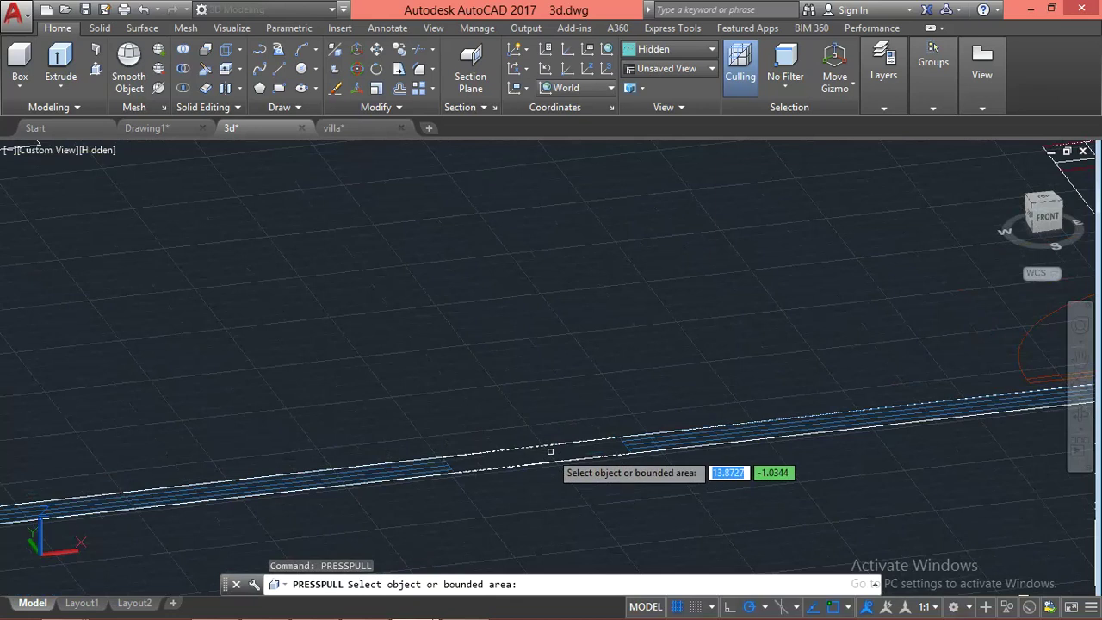
{"action": "left_click", "coordinate": [550, 450]}
{"action": "scroll", "coordinate": [524, 442], "scroll_direction": "up", "scroll_amount": 4}
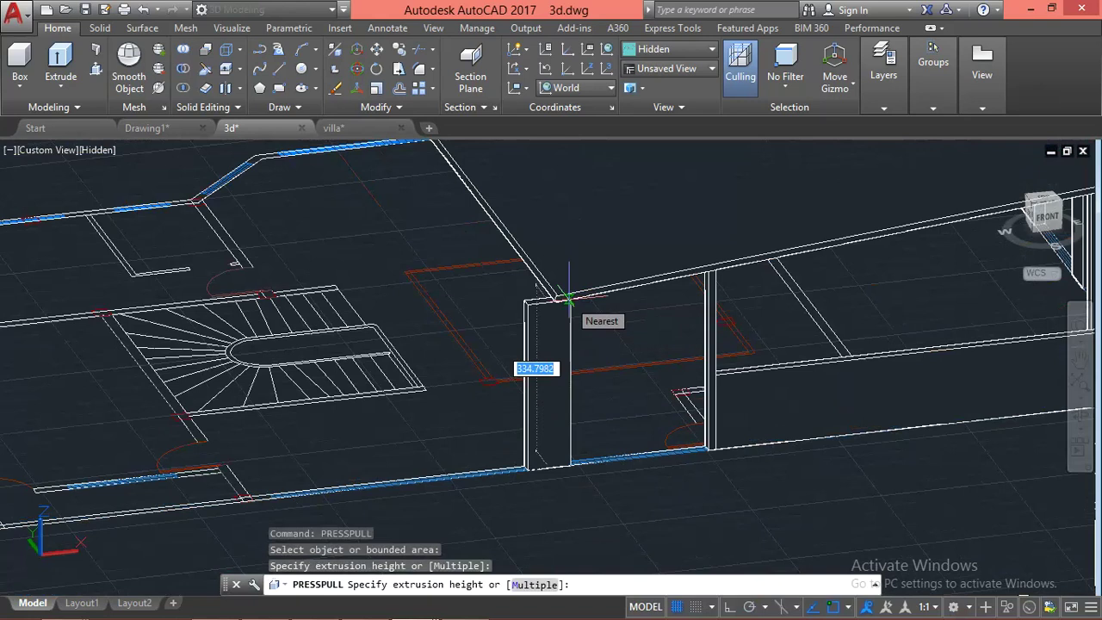
{"action": "left_click", "coordinate": [467, 442]}
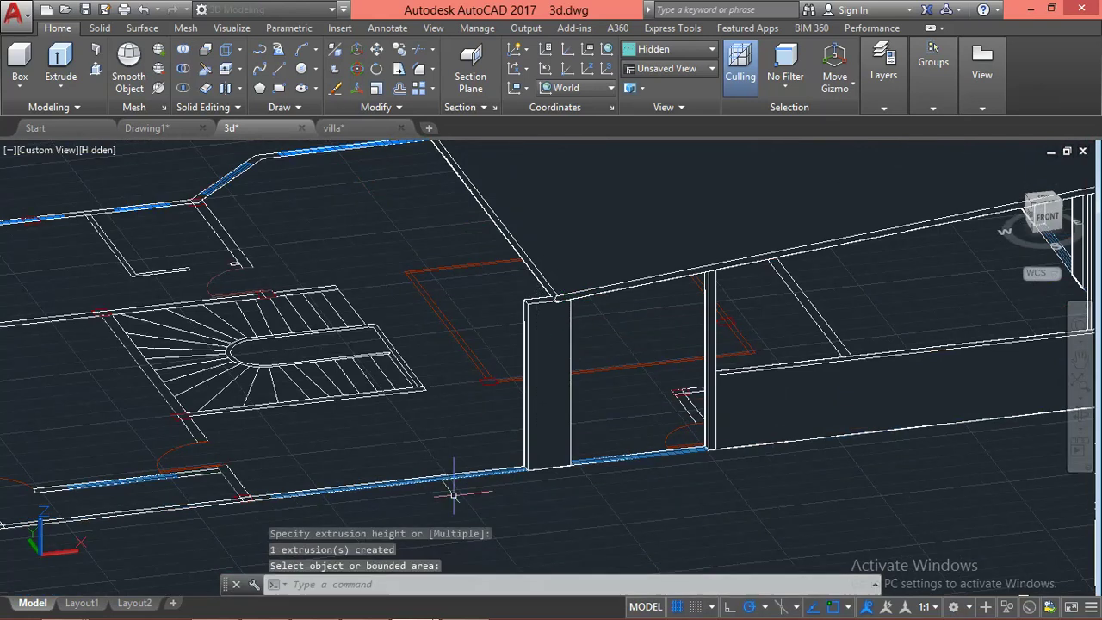
{"action": "scroll", "coordinate": [596, 414], "scroll_direction": "down", "scroll_amount": 5}
{"action": "mouse_move", "coordinate": [609, 413]}
{"action": "middle_mouse_down", "text": "shift"}
{"action": "mouse_move", "coordinate": [706, 414]}
{"action": "mouse_move", "coordinate": [438, 419]}
{"action": "mouse_move", "coordinate": [356, 480]}
{"action": "mouse_move", "coordinate": [393, 509]}
{"action": "mouse_move", "coordinate": [208, 453]}
{"action": "mouse_move", "coordinate": [250, 482]}
{"action": "middle_mouse_up", "text": "shift"}
{"action": "middle_click_drag", "start_coordinate": [409, 517], "coordinate": [409, 334]}
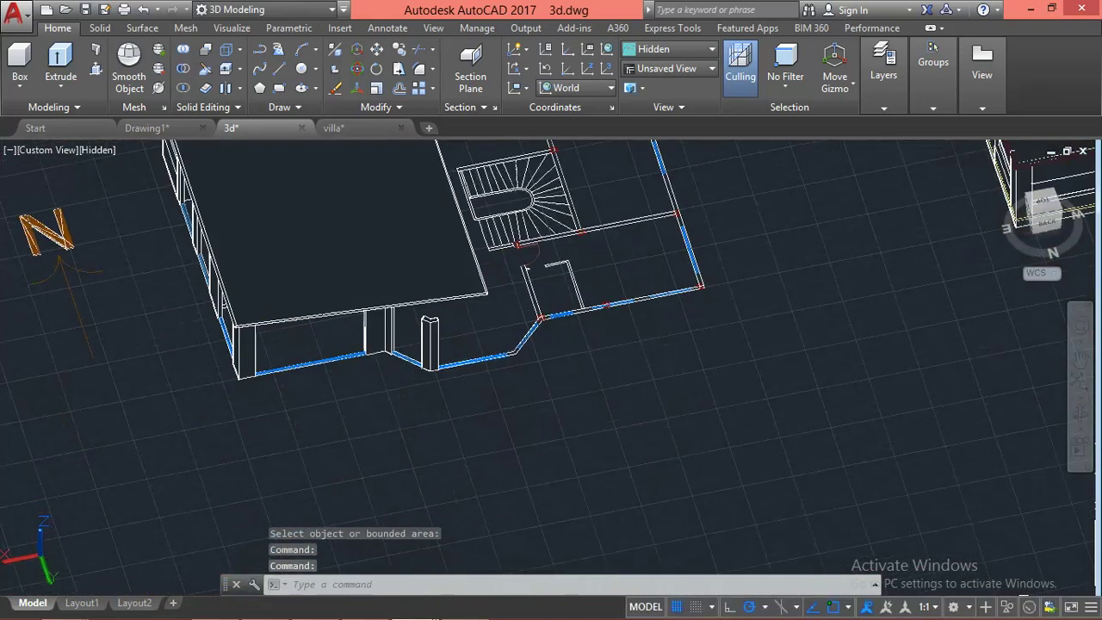
{"action": "mouse_move", "coordinate": [584, 353]}
{"action": "middle_mouse_down", "text": "shift"}
{"action": "mouse_move", "coordinate": [559, 422]}
{"action": "mouse_move", "coordinate": [563, 398]}
{"action": "middle_mouse_up", "text": "shift"}
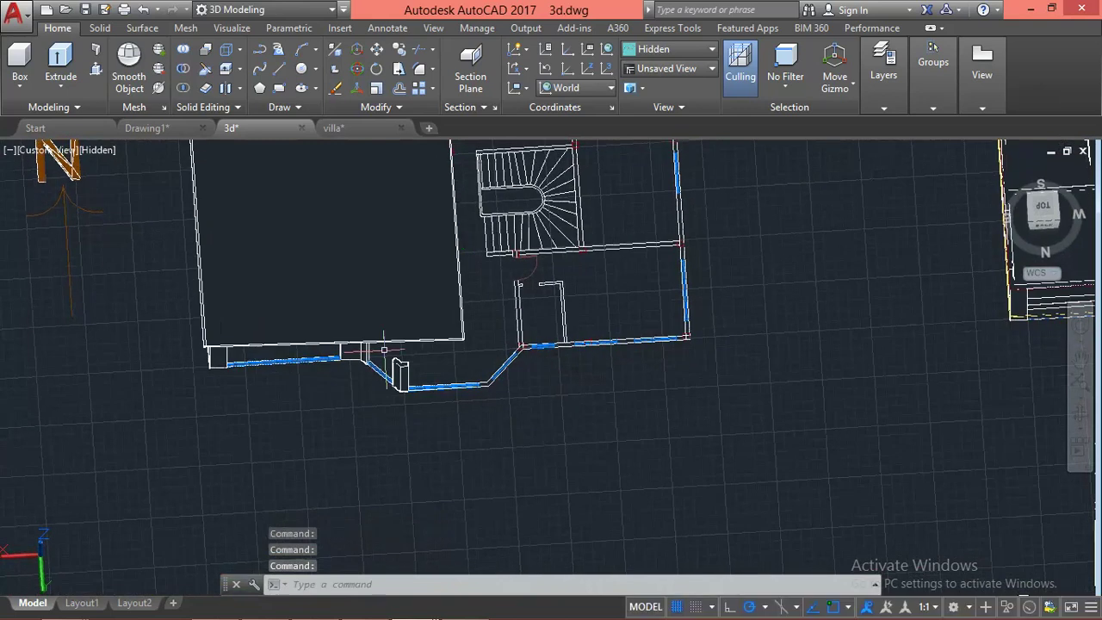
{"action": "scroll", "coordinate": [384, 349], "scroll_direction": "up", "scroll_amount": 2}
{"action": "scroll", "coordinate": [384, 353], "scroll_direction": "up", "scroll_amount": 2}
{"action": "scroll", "coordinate": [384, 357], "scroll_direction": "up", "scroll_amount": 1}
{"action": "scroll", "coordinate": [384, 358], "scroll_direction": "up", "scroll_amount": 1}
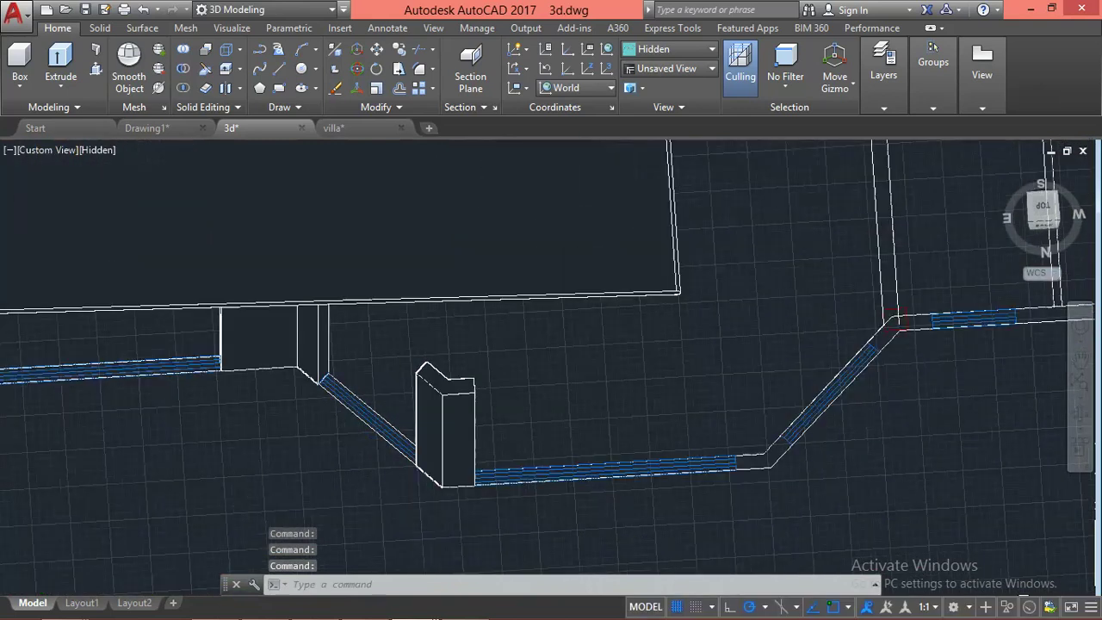
Erase the two short stray segments where the diagonal wall meets the horizontal wall
{"action": "scroll", "coordinate": [384, 371], "scroll_direction": "down", "scroll_amount": 2}
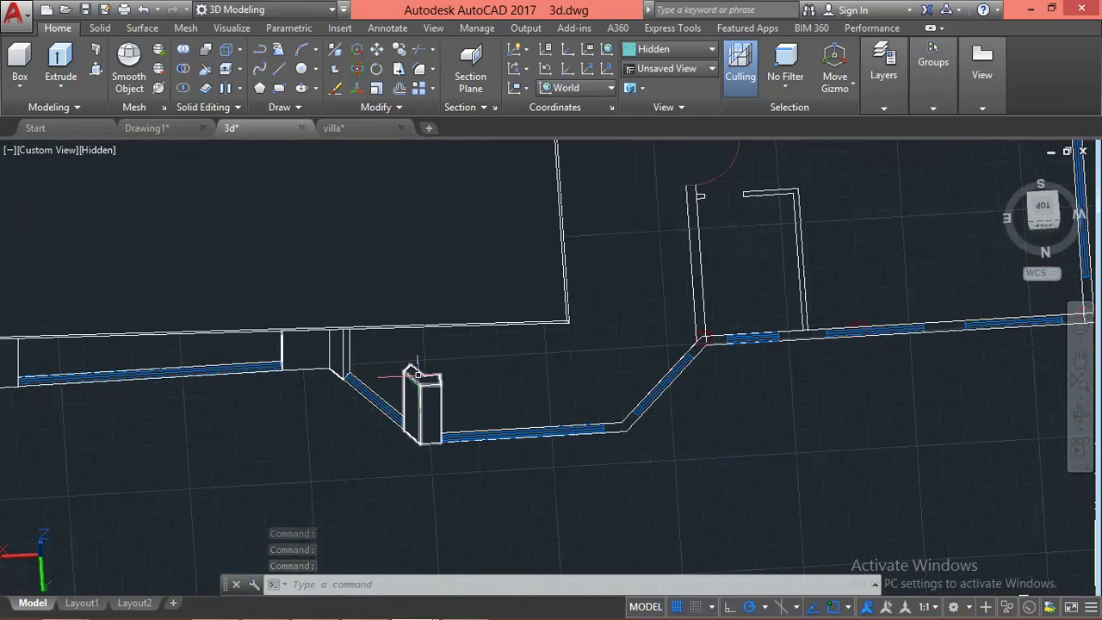
{"action": "key", "text": "Escape"}
{"action": "key", "text": "Escape"}
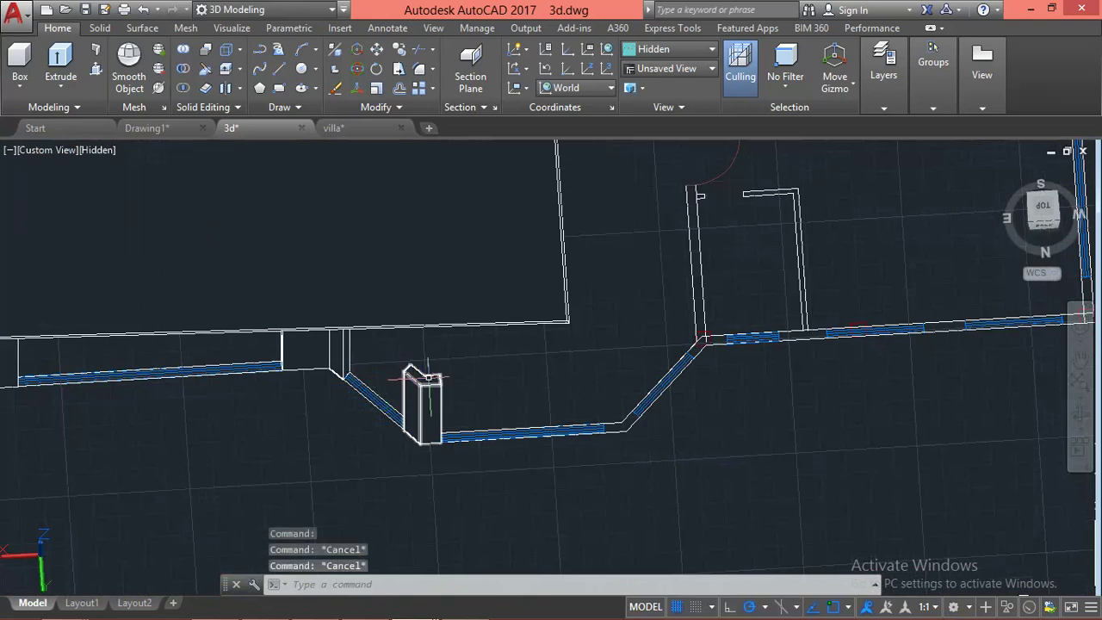
{"action": "type", "text": "ex"}
{"action": "key", "text": "Return"}
{"action": "key", "text": "Return"}
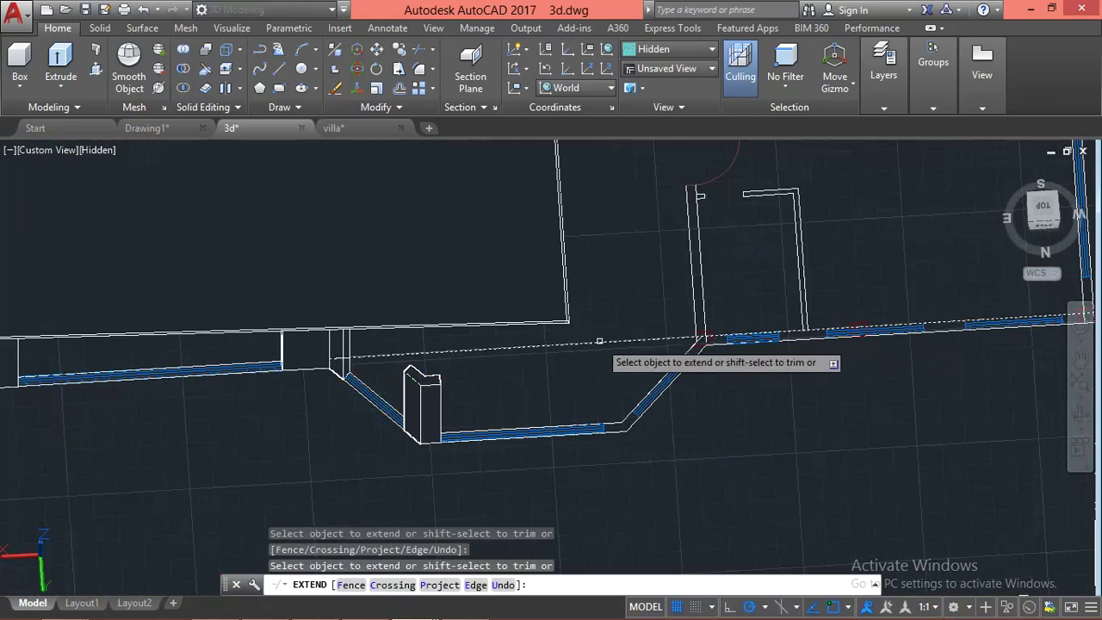
{"action": "key", "text": "Escape"}
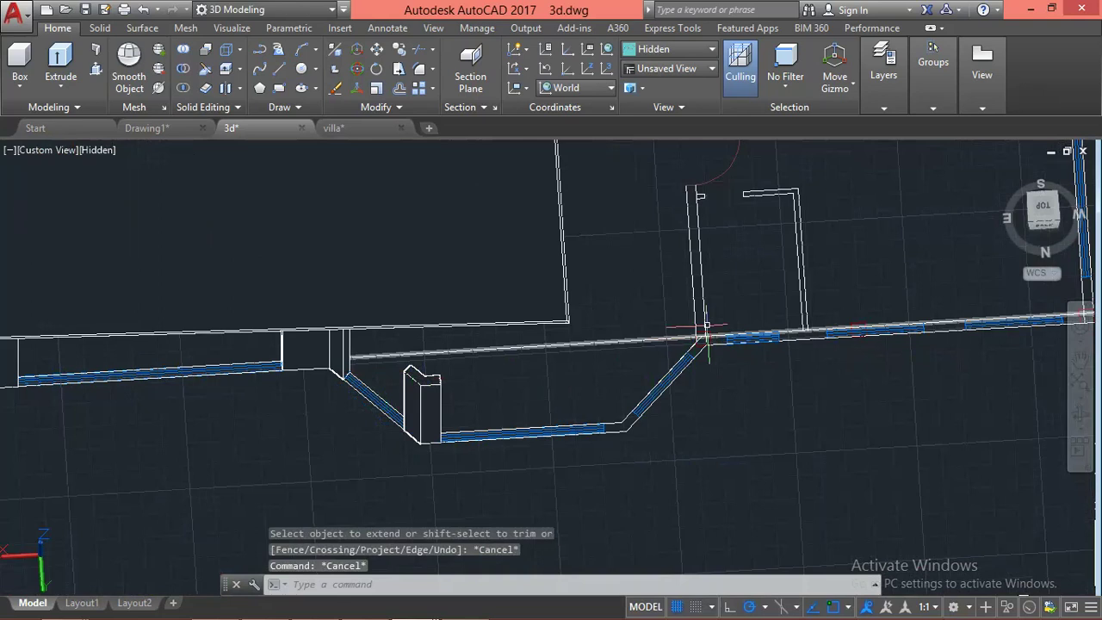
{"action": "scroll", "coordinate": [714, 319], "scroll_direction": "up", "scroll_amount": 3}
{"action": "scroll", "coordinate": [709, 341], "scroll_direction": "up", "scroll_amount": 2}
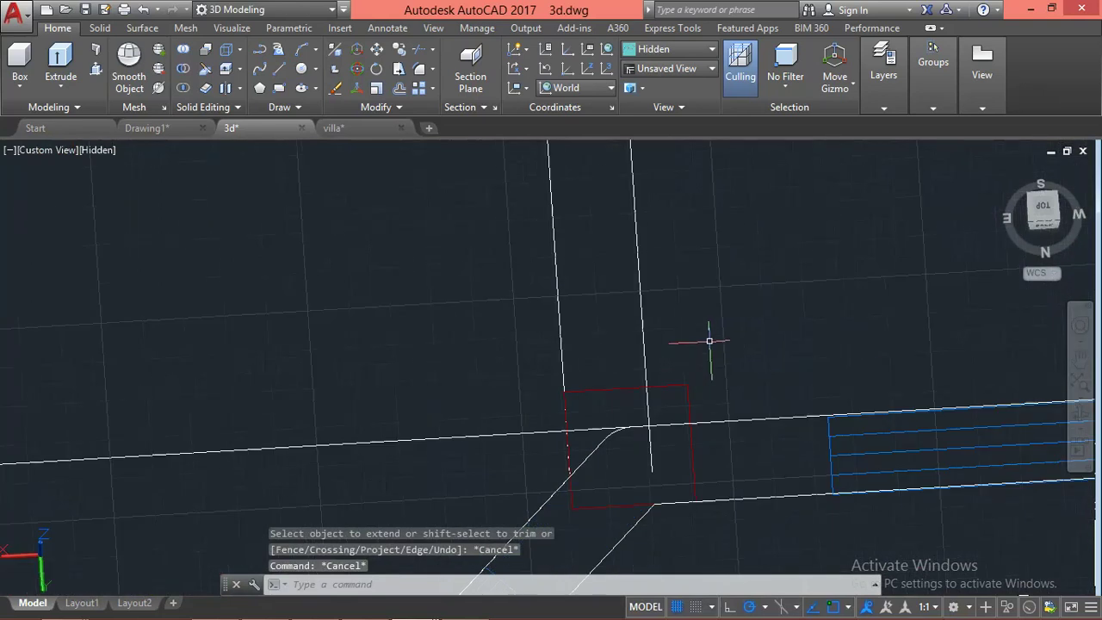
{"action": "left_click", "coordinate": [679, 387]}
{"action": "type", "text": "e"}
{"action": "key", "text": "Return"}
{"action": "scroll", "coordinate": [680, 345], "scroll_direction": "down", "scroll_amount": 3}
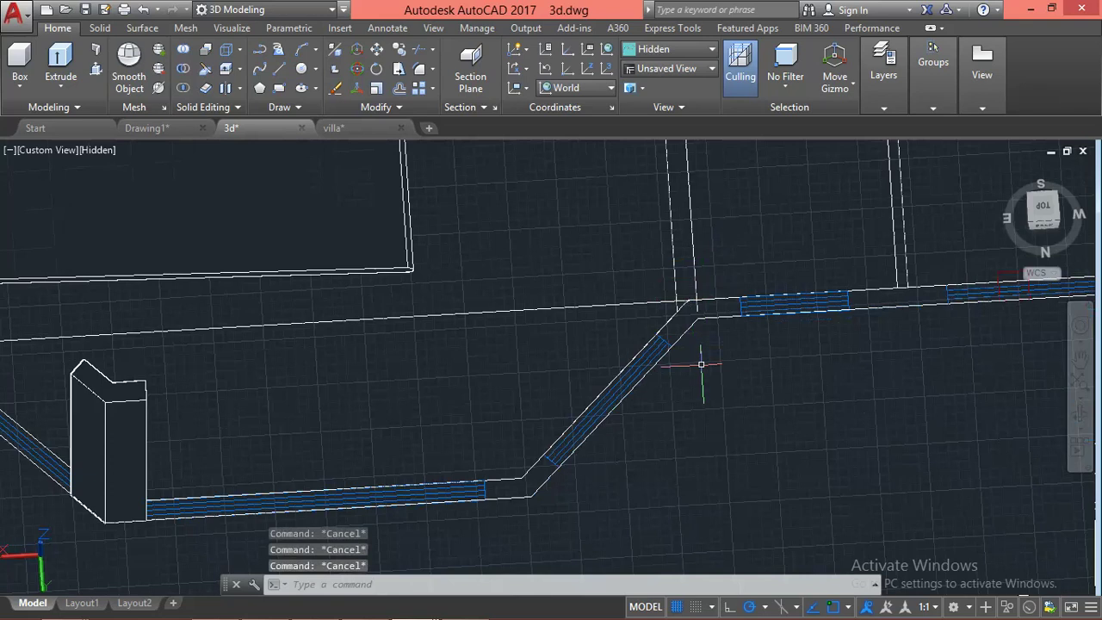
Try EXTEND with all objects as boundaries, then cancel it
{"action": "type", "text": "ex"}
{"action": "key", "text": "Return"}
{"action": "key", "text": "Return"}
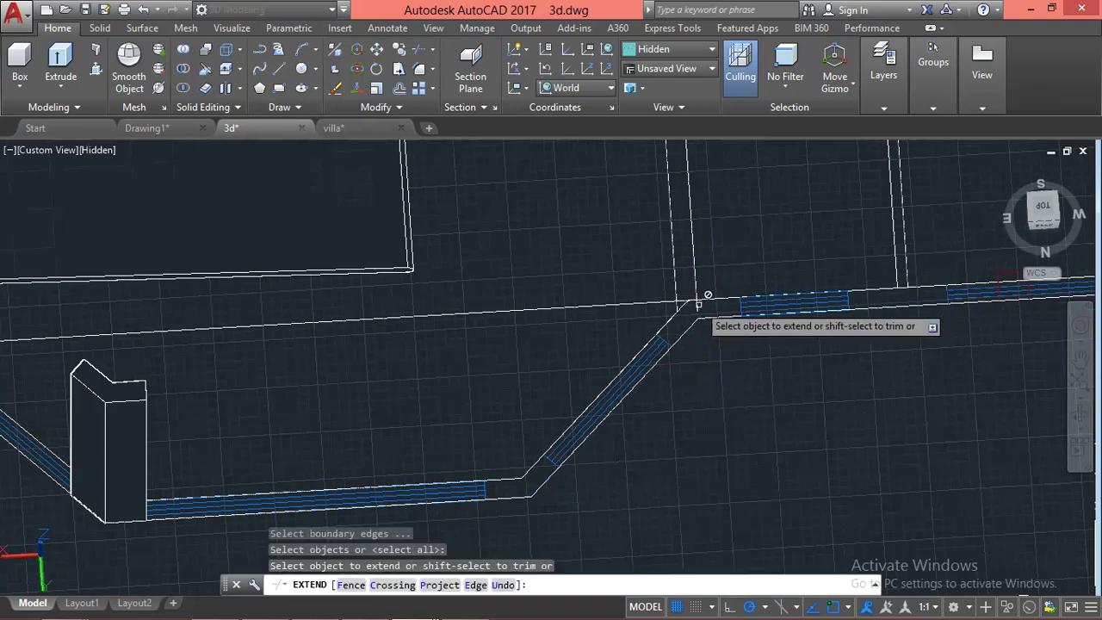
{"action": "key", "text": "Escape"}
{"action": "scroll", "coordinate": [698, 319], "scroll_direction": "down", "scroll_amount": 2}
{"action": "scroll", "coordinate": [671, 361], "scroll_direction": "down", "scroll_amount": 2}
{"action": "key", "text": "Escape"}
{"action": "key", "text": "Escape"}
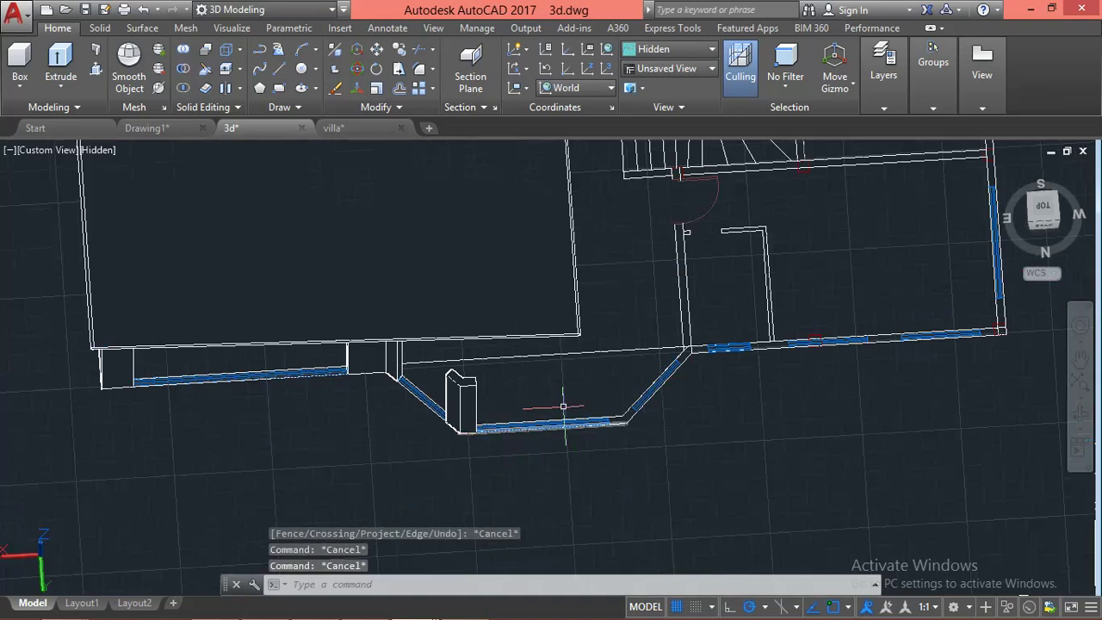
{"action": "scroll", "coordinate": [637, 375], "scroll_direction": "up", "scroll_amount": 2}
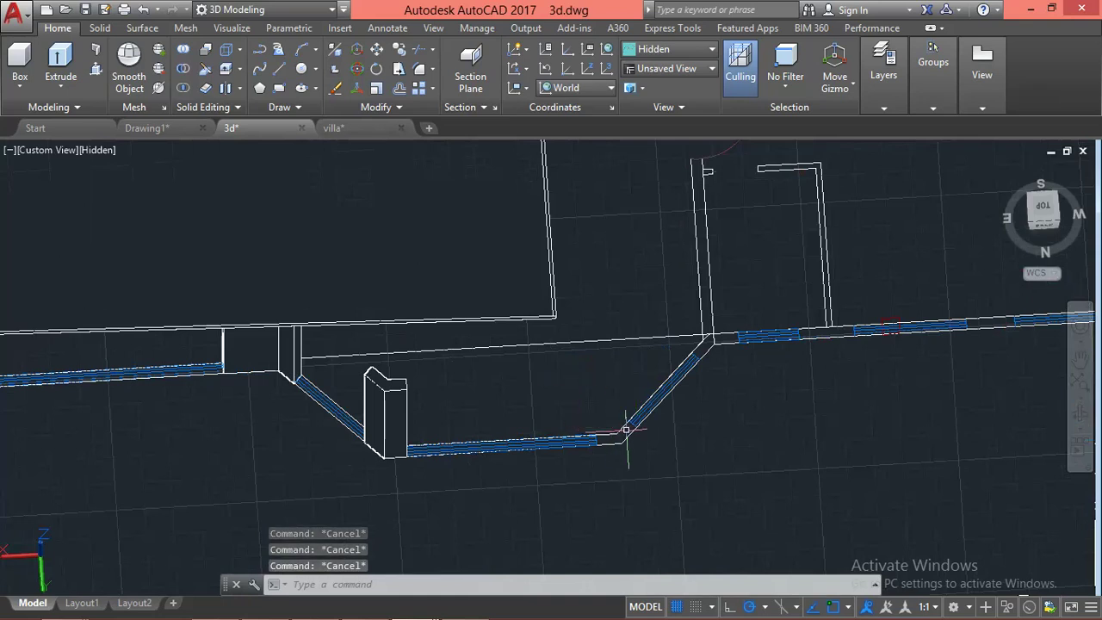
Copy the four front wall lines to a spot below the house
{"action": "left_click", "coordinate": [668, 333]}
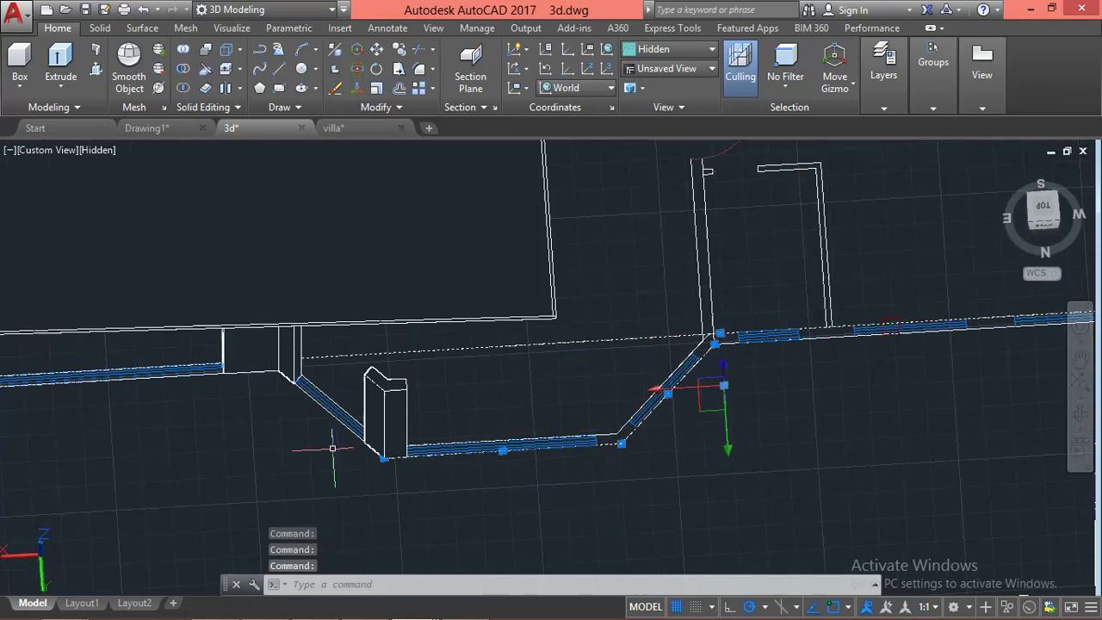
{"action": "left_click", "coordinate": [321, 406]}
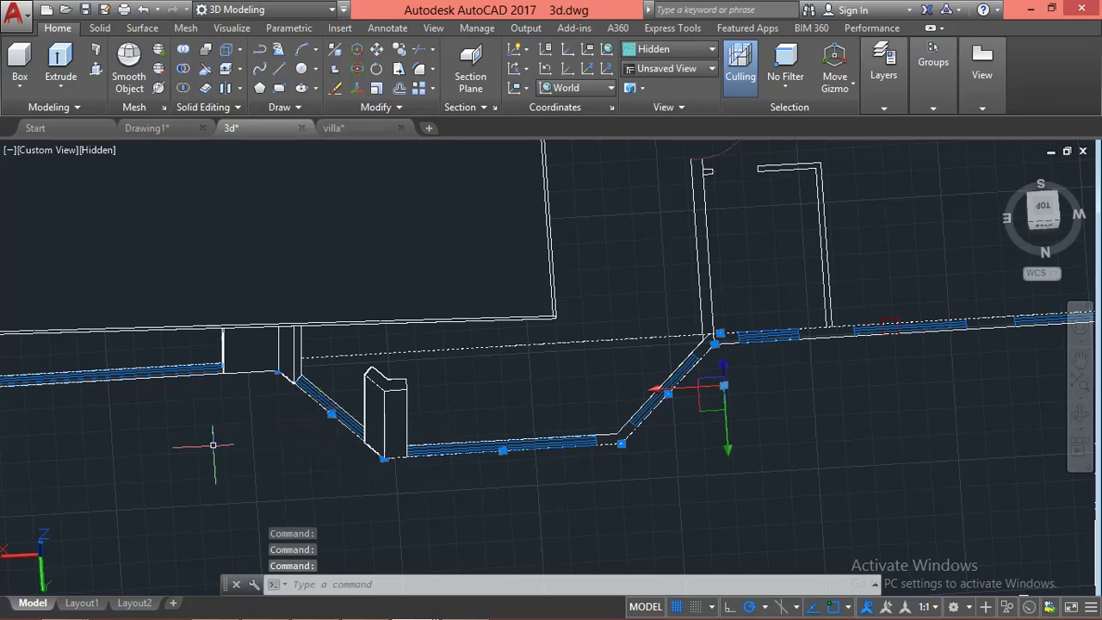
{"action": "scroll", "coordinate": [213, 445], "scroll_direction": "down", "scroll_amount": 1}
{"action": "scroll", "coordinate": [301, 342], "scroll_direction": "down", "scroll_amount": 1}
{"action": "scroll", "coordinate": [301, 341], "scroll_direction": "down", "scroll_amount": 1}
{"action": "scroll", "coordinate": [336, 346], "scroll_direction": "down", "scroll_amount": 1}
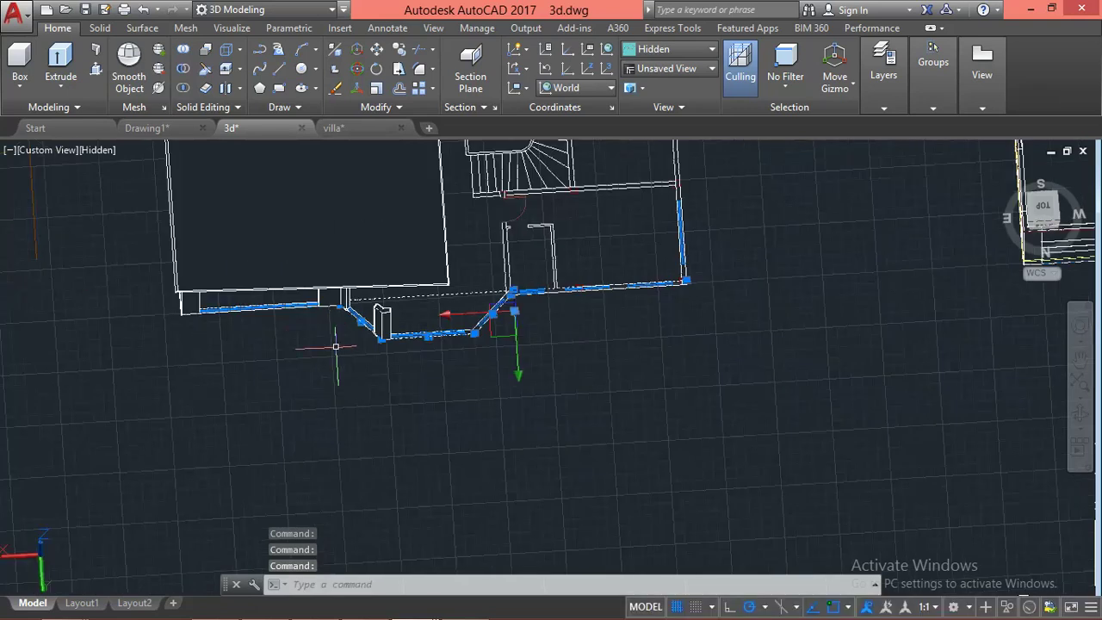
{"action": "type", "text": "o"}
{"action": "key", "text": "Return"}
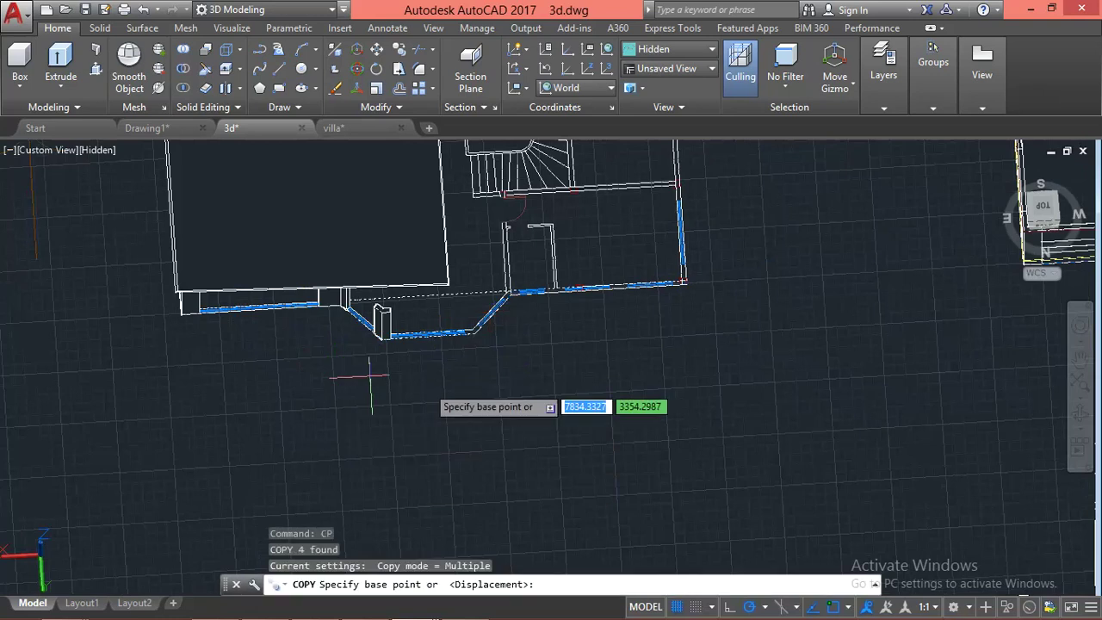
{"action": "left_click", "coordinate": [413, 376]}
{"action": "left_click", "coordinate": [533, 499]}
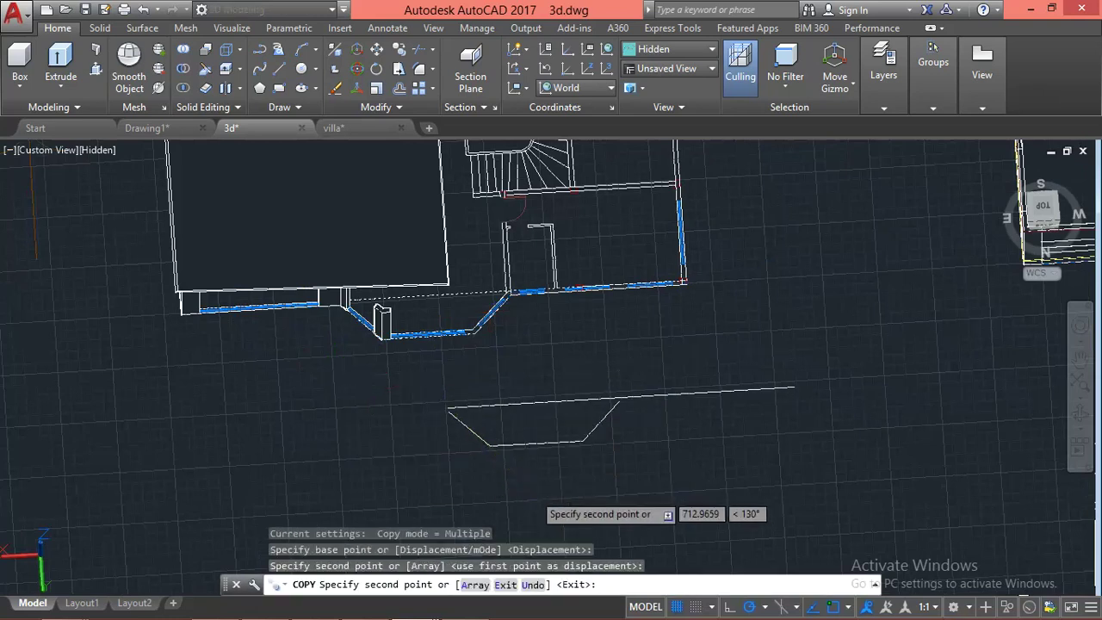
{"action": "key", "text": "Escape"}
Trim the overhanging long line back to the trapezoid corner using EXTEND
{"action": "scroll", "coordinate": [551, 465], "scroll_direction": "up", "scroll_amount": 2}
{"action": "key", "text": "Escape"}
{"action": "key", "text": "Escape"}
{"action": "key", "text": "Return"}
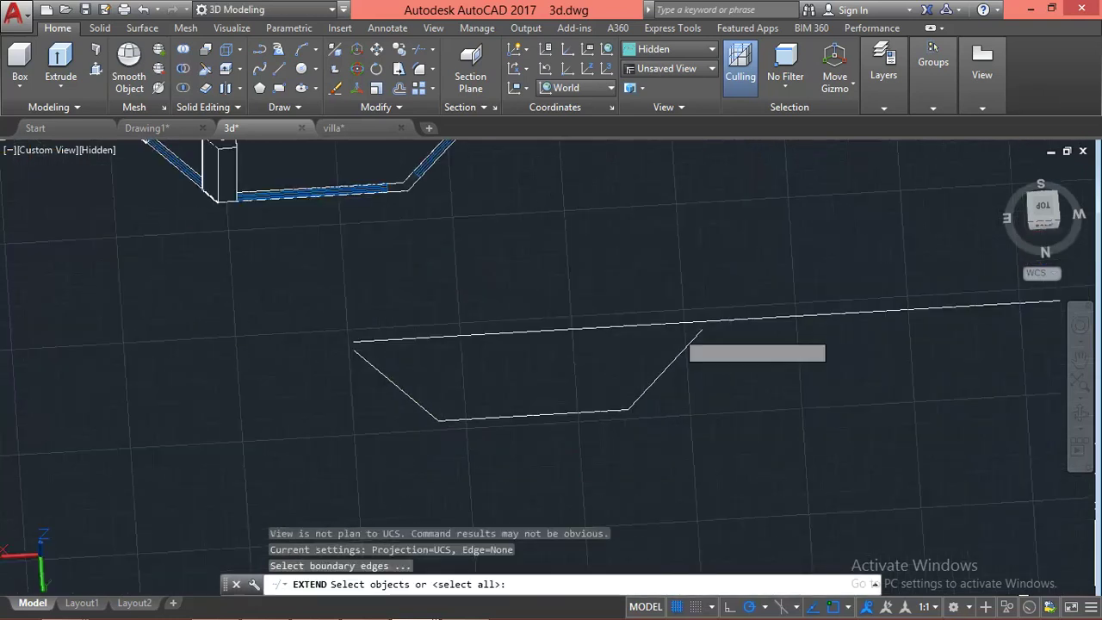
{"action": "key", "text": "Return"}
{"action": "left_click_drag", "start_coordinate": [797, 292], "coordinate": [775, 338], "text": "shift"}
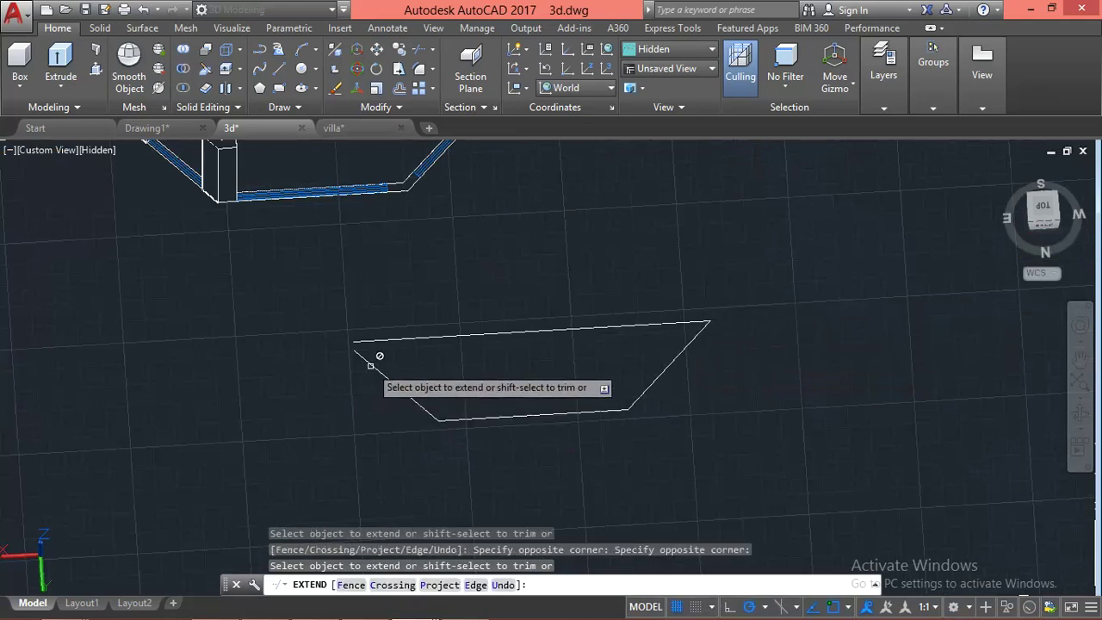
{"action": "key", "text": "Escape"}
Try a fillet on the slanted left line of the copied outline, then cancel
{"action": "type", "text": "f"}
{"action": "key", "text": "Return"}
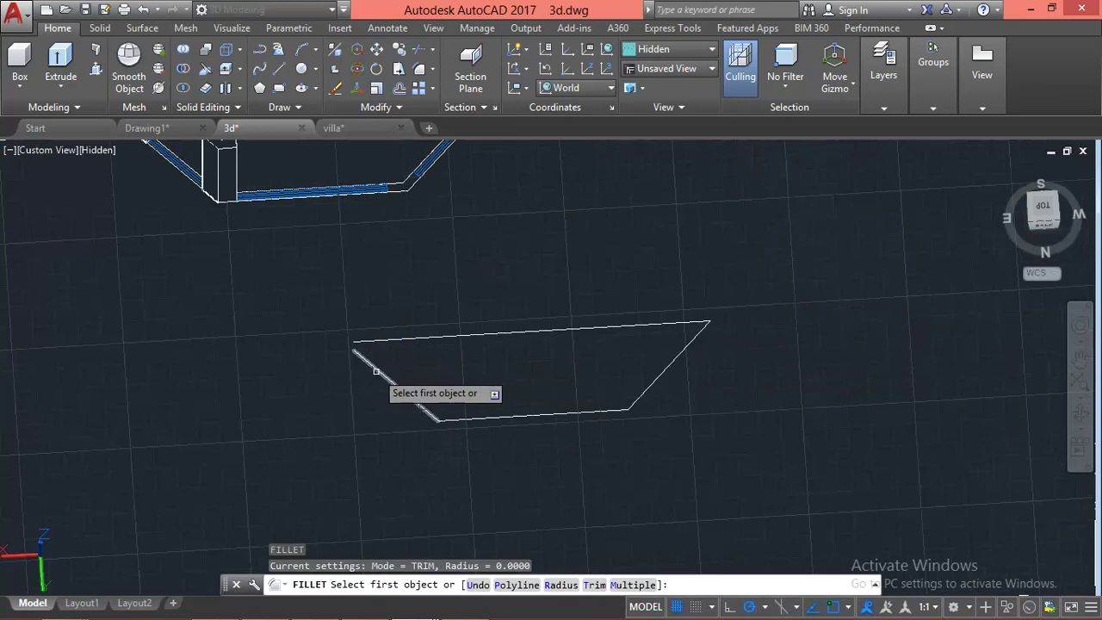
{"action": "left_click", "coordinate": [378, 370]}
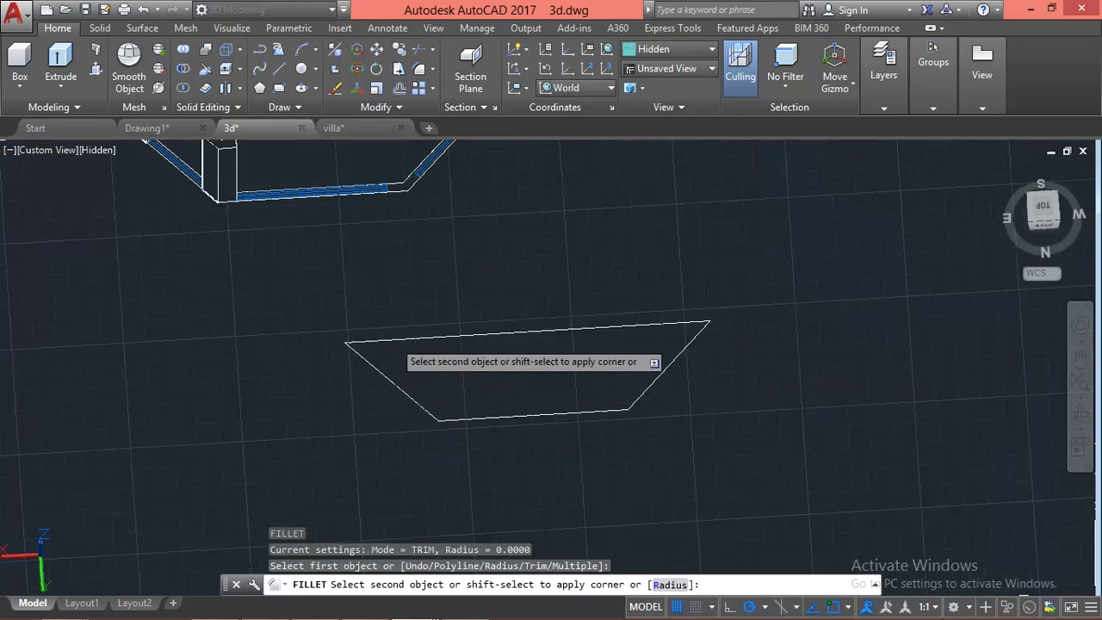
{"action": "key", "text": "Escape"}
{"action": "scroll", "coordinate": [443, 352], "scroll_direction": "down", "scroll_amount": 3}
{"action": "scroll", "coordinate": [504, 364], "scroll_direction": "up", "scroll_amount": 1}
{"action": "scroll", "coordinate": [504, 365], "scroll_direction": "up", "scroll_amount": 2}
{"action": "key", "text": "Escape"}
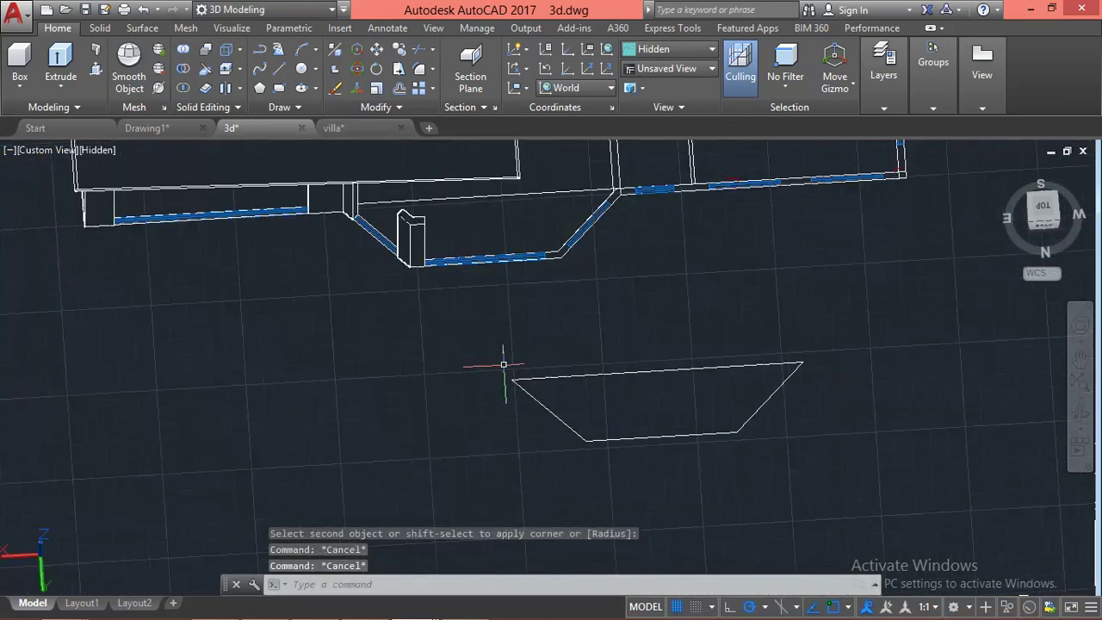
{"action": "key", "text": "Escape"}
Start PRESSPULL on the trapezoid outline area
{"action": "type", "text": "res"}
{"action": "key", "text": "Return"}
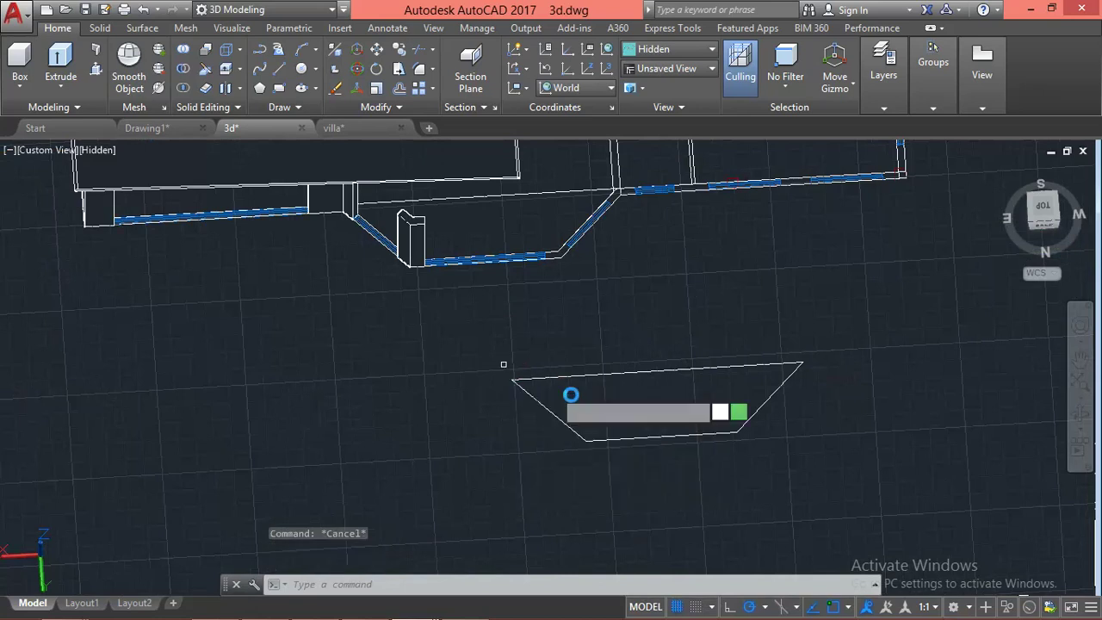
{"action": "left_click", "coordinate": [707, 393]}
{"action": "type", "text": "15"}
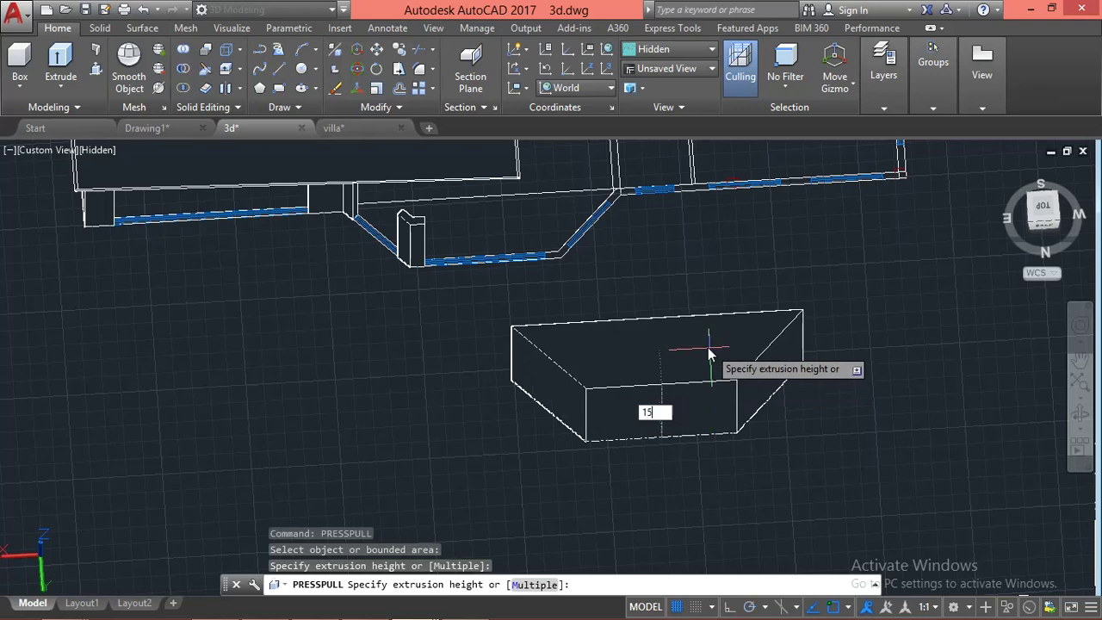
Extrude the trapezoid slab to a height of 15 and view it from the back
{"action": "key", "text": "Return"}
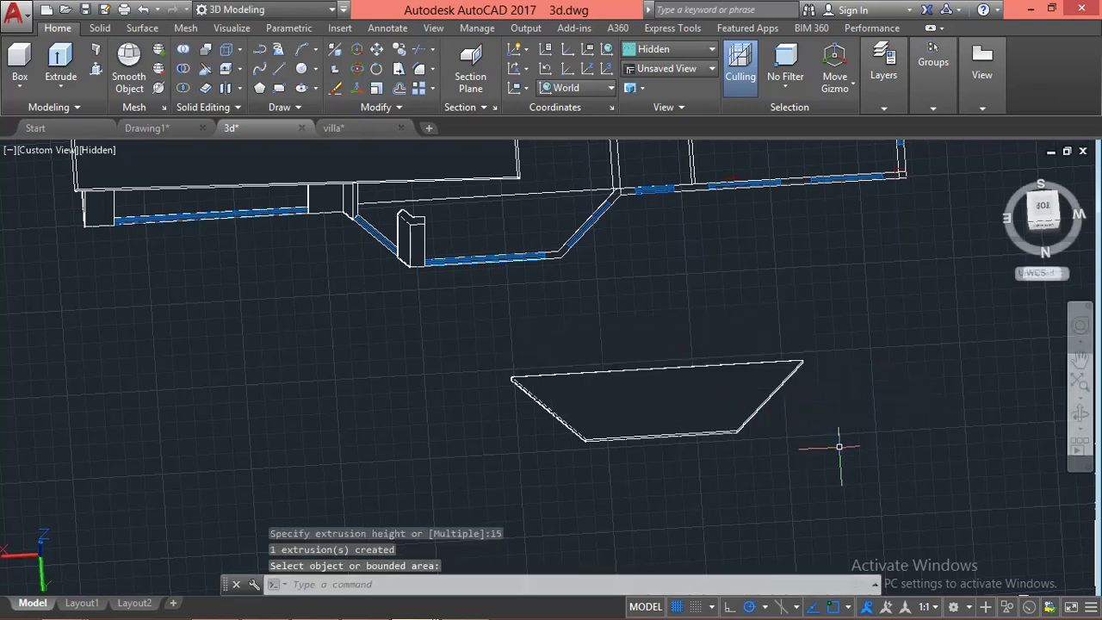
{"action": "middle_click_drag", "start_coordinate": [839, 447], "coordinate": [800, 388], "text": "shift"}
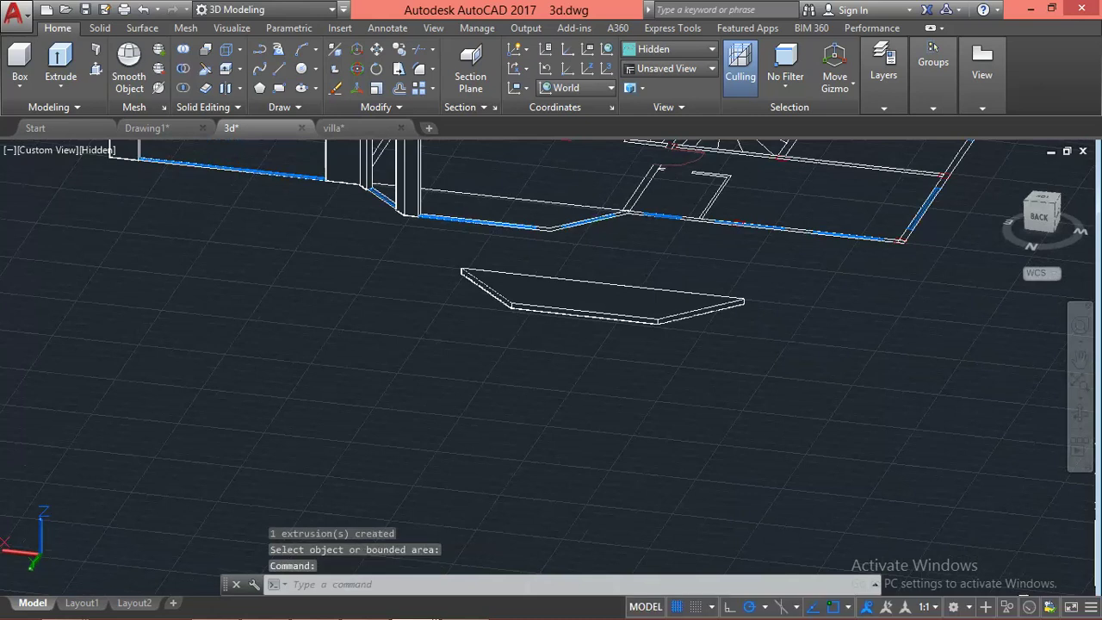
{"action": "scroll", "coordinate": [805, 418], "scroll_direction": "down", "scroll_amount": 2}
{"action": "scroll", "coordinate": [643, 293], "scroll_direction": "up", "scroll_amount": 2}
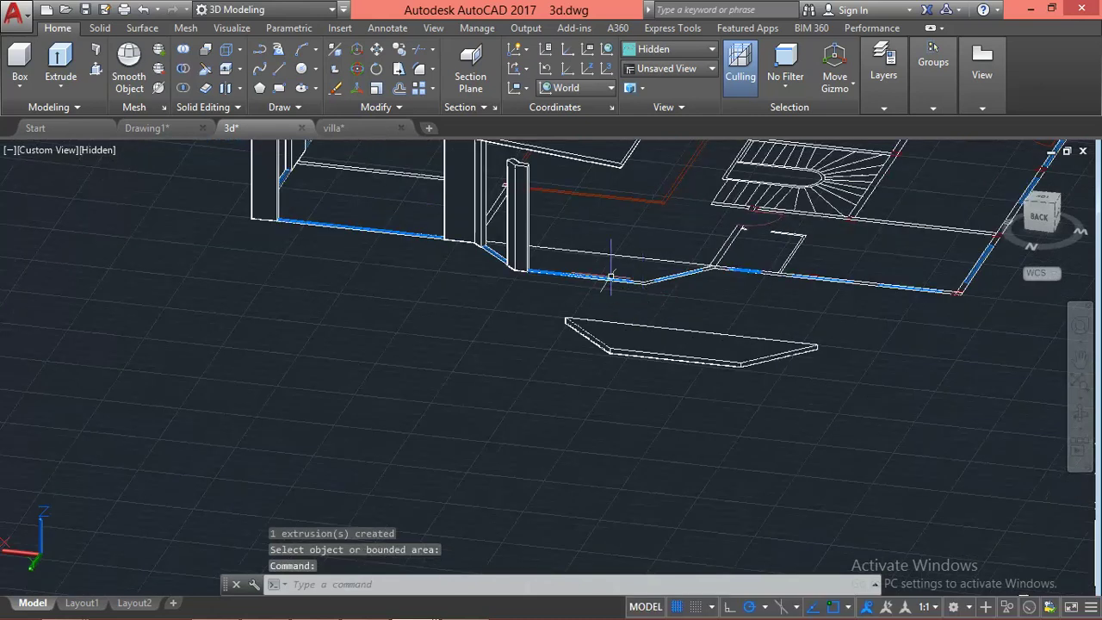
{"action": "scroll", "coordinate": [610, 275], "scroll_direction": "up", "scroll_amount": 2}
Select the new 15-unit slab and move it from its corner base point
{"action": "key", "text": "Return"}
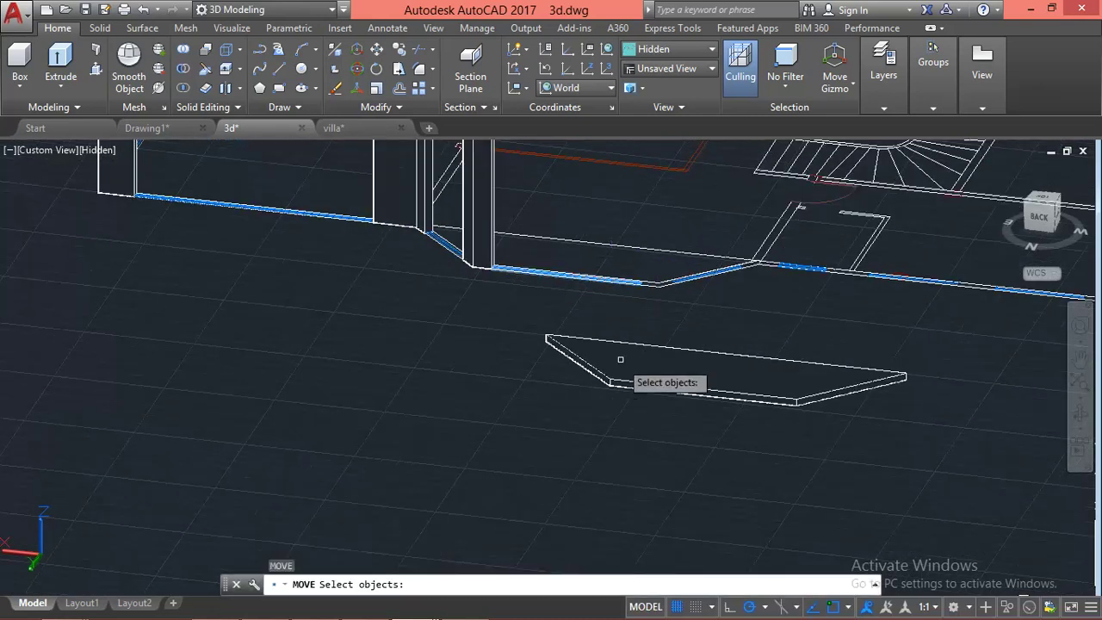
{"action": "key", "text": "Escape"}
{"action": "left_click", "coordinate": [666, 372]}
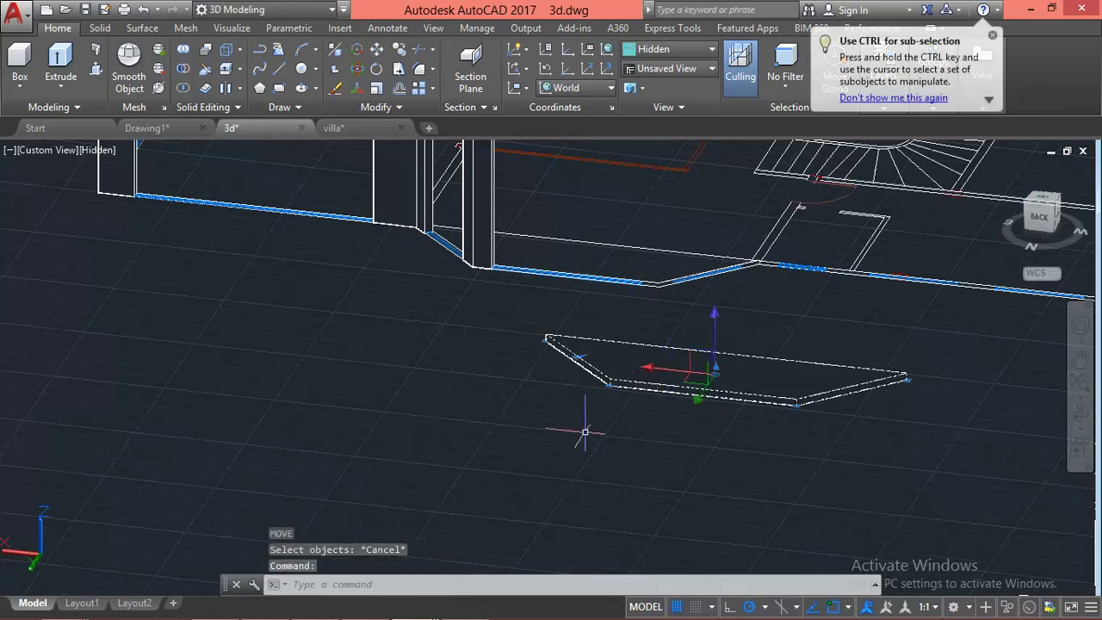
{"action": "type", "text": "m"}
{"action": "key", "text": "Return"}
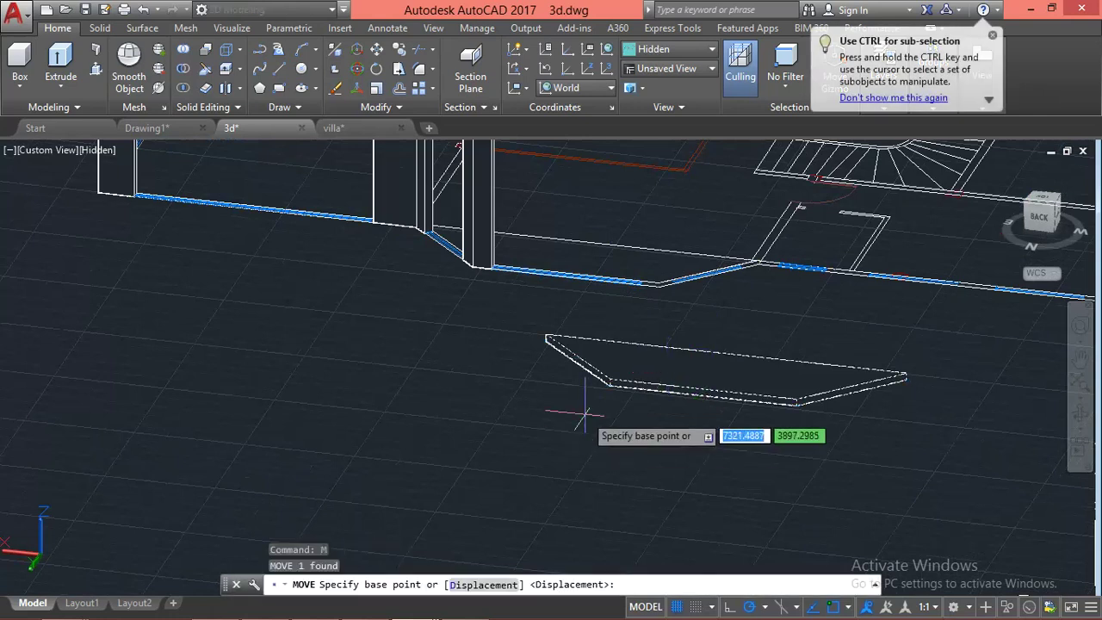
{"action": "middle_click_drag", "start_coordinate": [584, 439], "coordinate": [595, 457]}
{"action": "scroll", "coordinate": [594, 465], "scroll_direction": "up", "scroll_amount": 2}
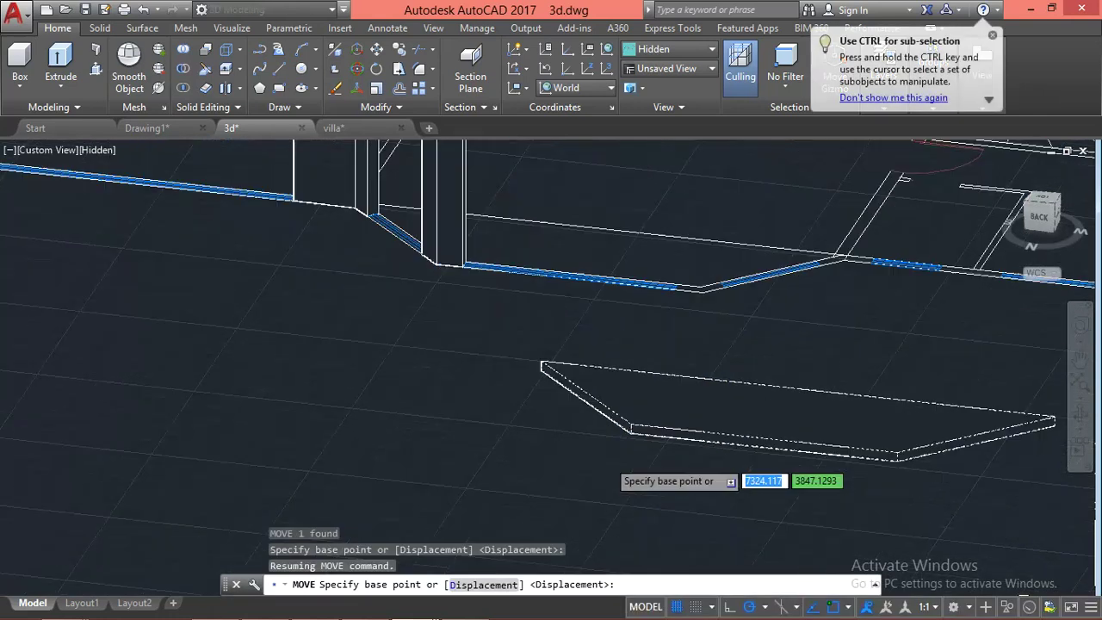
{"action": "left_click", "coordinate": [632, 428]}
Close in on the angled front wall corner below the stairs
{"action": "scroll", "coordinate": [653, 463], "scroll_direction": "down", "scroll_amount": 3}
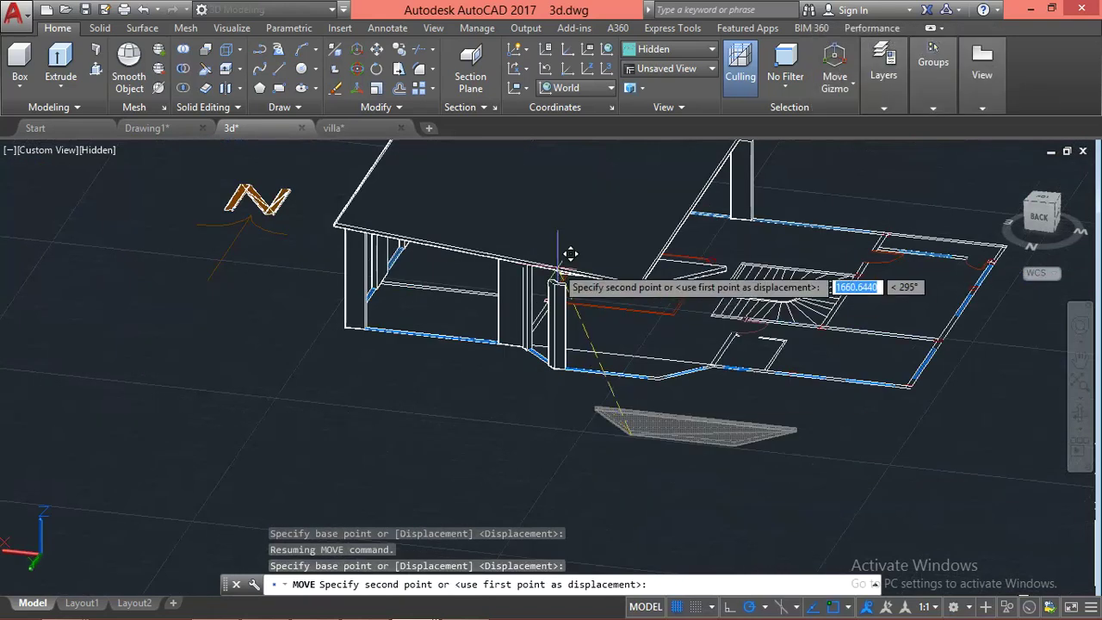
{"action": "scroll", "coordinate": [571, 251], "scroll_direction": "up", "scroll_amount": 3}
{"action": "scroll", "coordinate": [571, 264], "scroll_direction": "up", "scroll_amount": 2}
{"action": "scroll", "coordinate": [554, 345], "scroll_direction": "down", "scroll_amount": 1}
{"action": "scroll", "coordinate": [555, 362], "scroll_direction": "down", "scroll_amount": 2}
{"action": "key", "text": "Escape"}
{"action": "scroll", "coordinate": [556, 375], "scroll_direction": "down", "scroll_amount": 2}
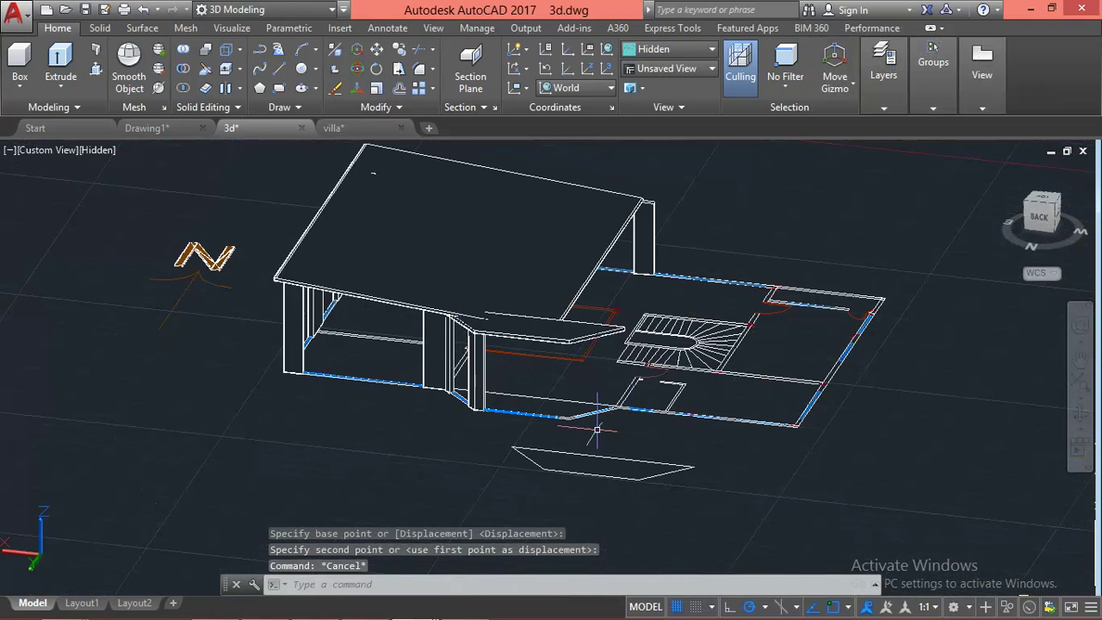
{"action": "scroll", "coordinate": [597, 428], "scroll_direction": "up", "scroll_amount": 2}
{"action": "key", "text": "Escape"}
{"action": "key", "text": "Escape"}
{"action": "scroll", "coordinate": [433, 399], "scroll_direction": "up", "scroll_amount": 2}
{"action": "middle_click_drag", "start_coordinate": [433, 399], "coordinate": [532, 456]}
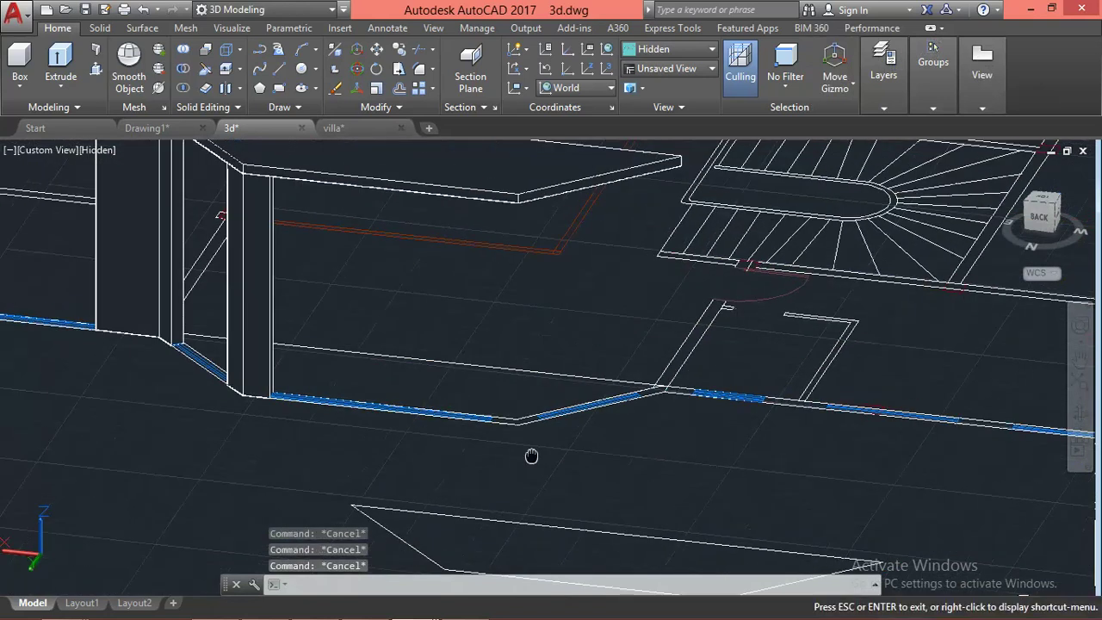
Trim away the extra overlapping line at the front wall corner
{"action": "scroll", "coordinate": [532, 398], "scroll_direction": "up", "scroll_amount": 3}
{"action": "key", "text": "Escape"}
{"action": "scroll", "coordinate": [816, 372], "scroll_direction": "up", "scroll_amount": 2}
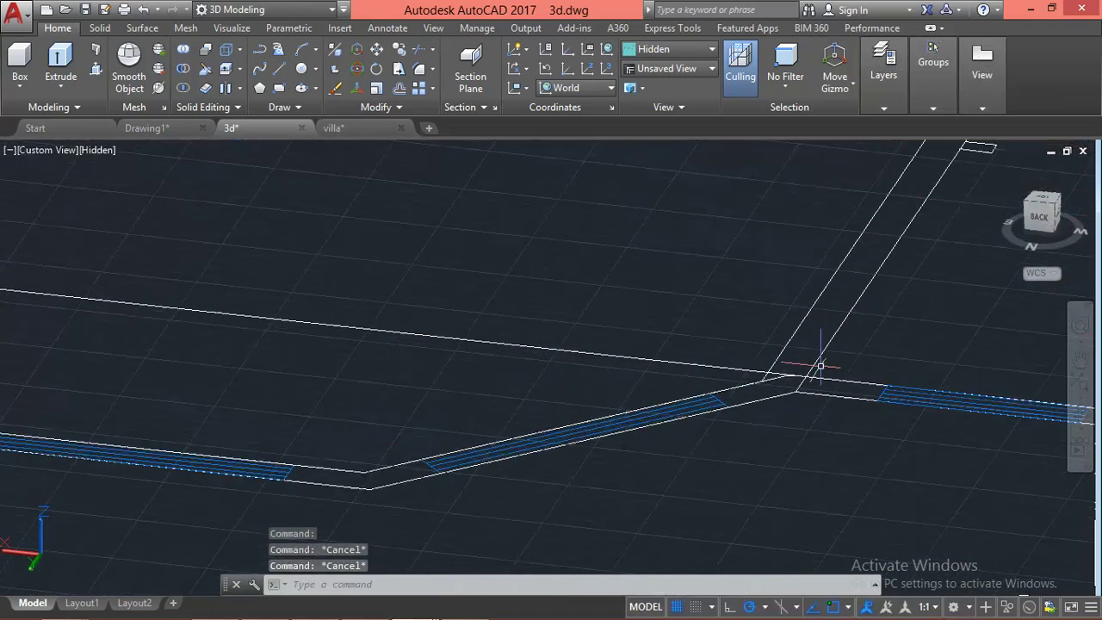
{"action": "type", "text": "tr"}
{"action": "key", "text": "Return"}
{"action": "key", "text": "Return"}
{"action": "left_click", "coordinate": [794, 392]}
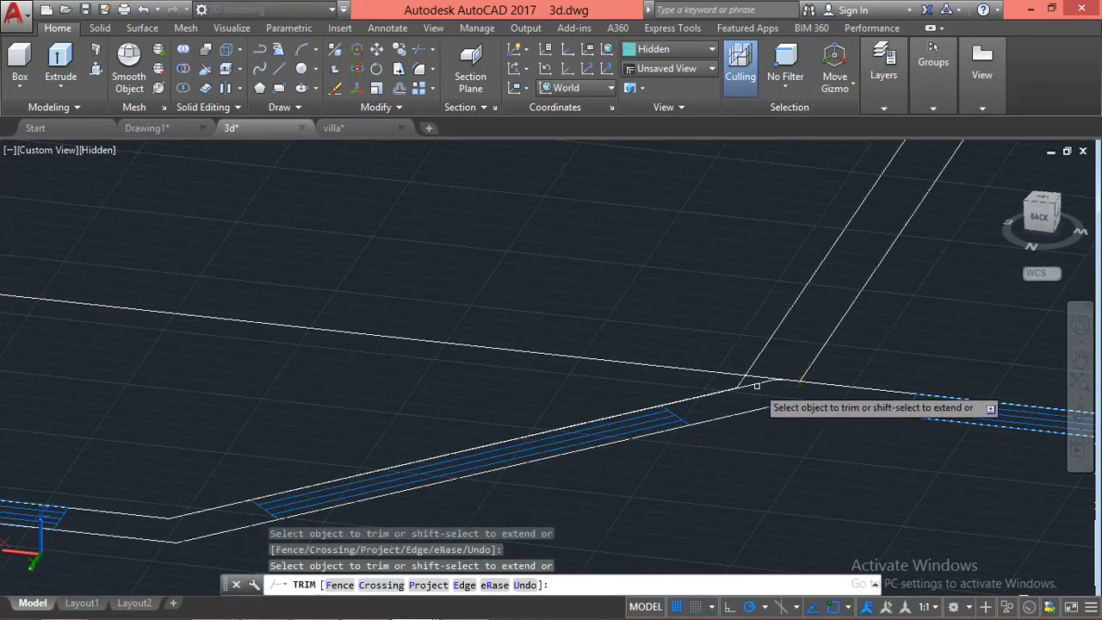
{"action": "key", "text": "Escape"}
{"action": "scroll", "coordinate": [732, 394], "scroll_direction": "down", "scroll_amount": 3}
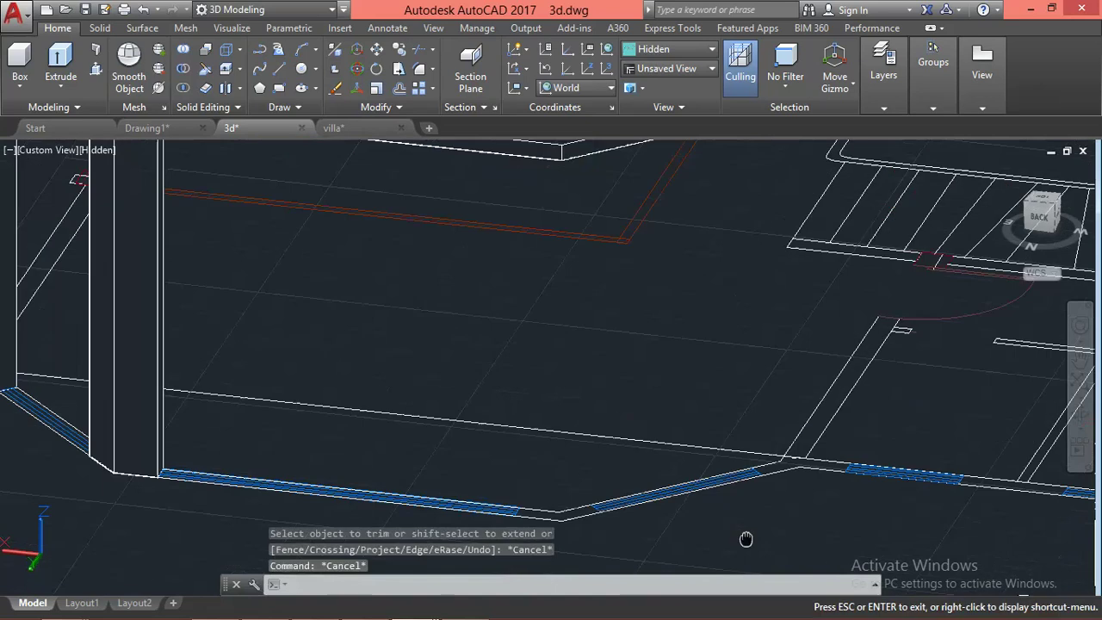
{"action": "scroll", "coordinate": [766, 497], "scroll_direction": "down", "scroll_amount": 2}
{"action": "key", "text": "Escape"}
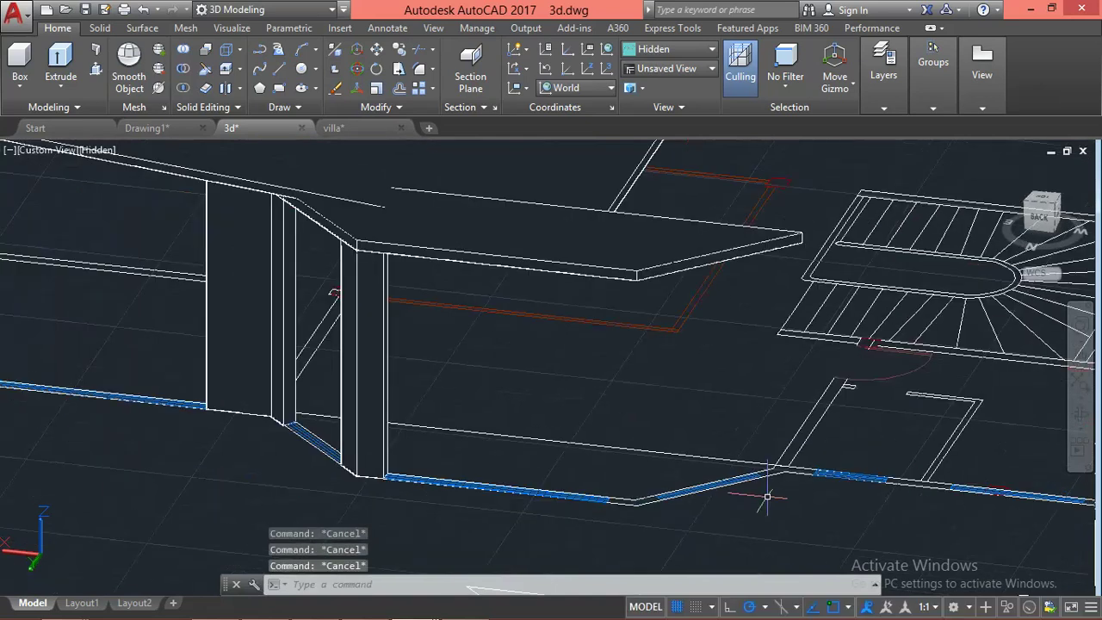
Press-pull the first angled corner area up to the slab underside as a pillar
{"action": "type", "text": "press"}
{"action": "key", "text": "Return"}
{"action": "scroll", "coordinate": [626, 507], "scroll_direction": "up", "scroll_amount": 1}
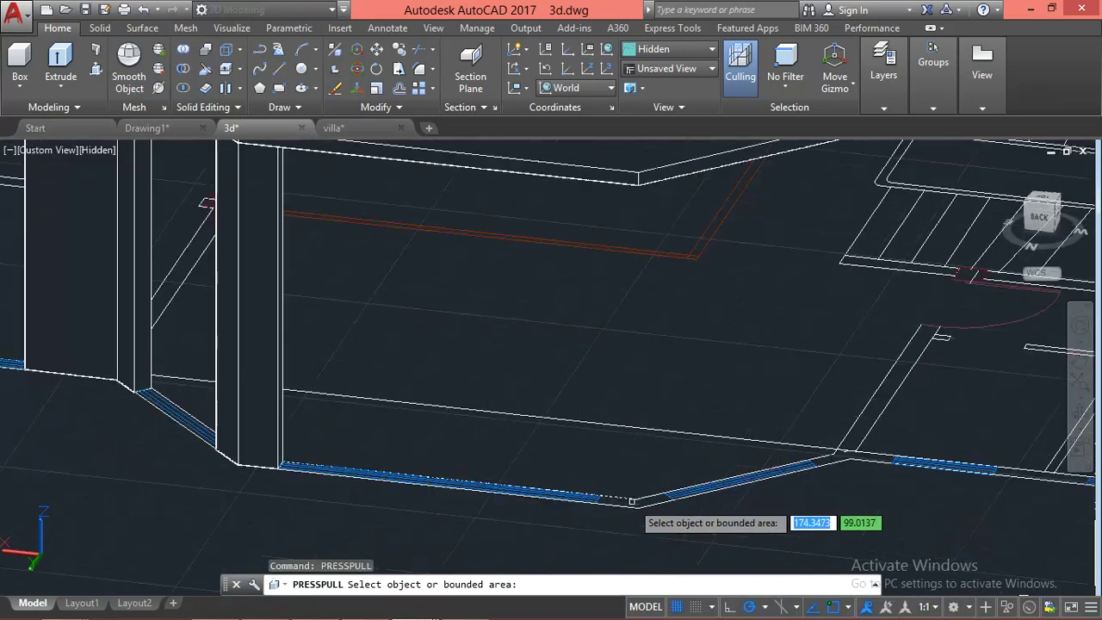
{"action": "left_click", "coordinate": [625, 504]}
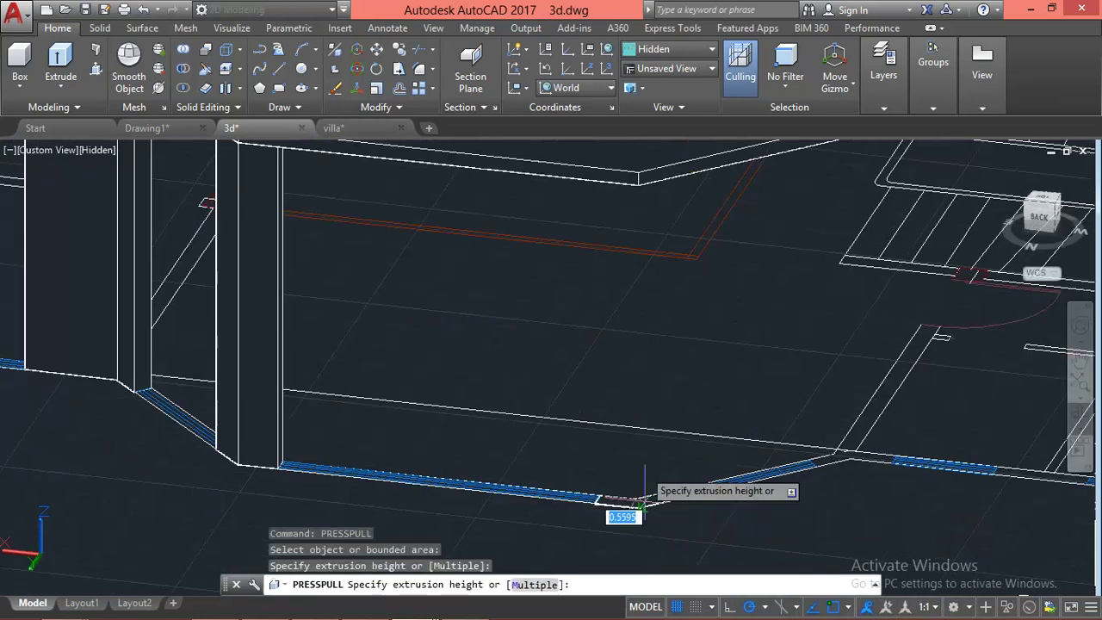
{"action": "left_click", "coordinate": [638, 186]}
Press-pull the second corner area up to the slab, then orbit to view the front
{"action": "middle_click_drag", "start_coordinate": [714, 318], "coordinate": [608, 327]}
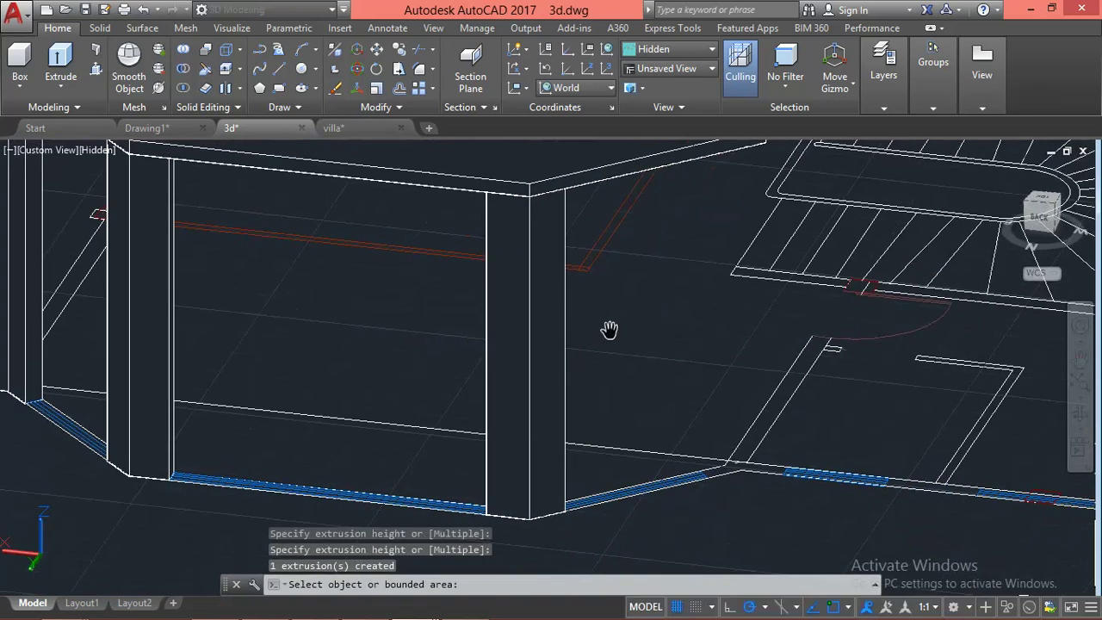
{"action": "left_click", "coordinate": [728, 465]}
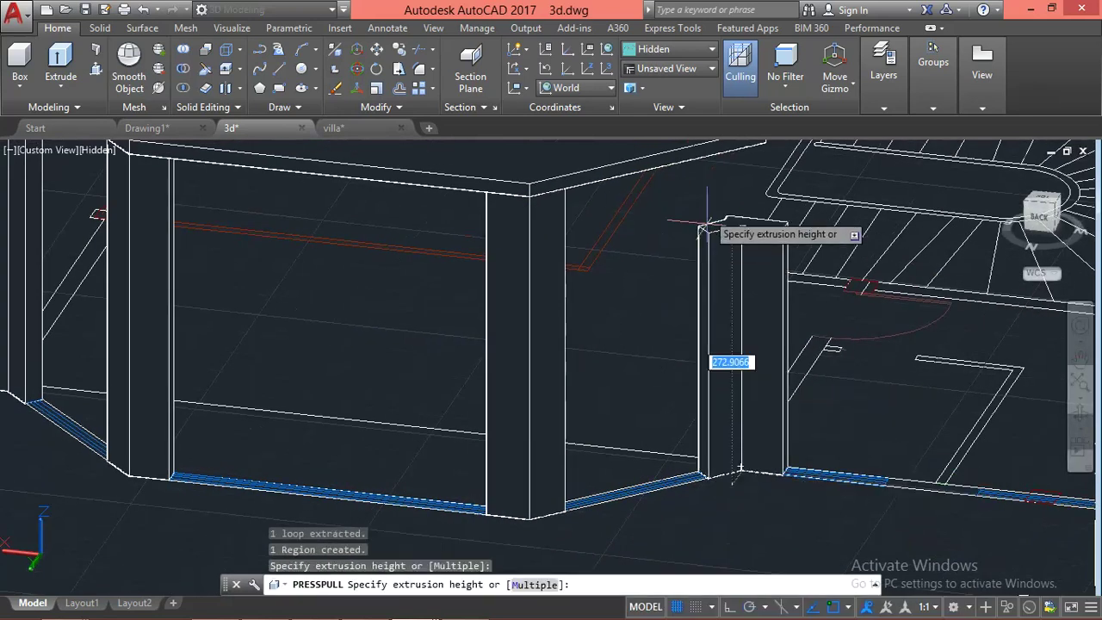
{"action": "left_click", "coordinate": [728, 153]}
{"action": "scroll", "coordinate": [701, 349], "scroll_direction": "down", "scroll_amount": 3}
{"action": "scroll", "coordinate": [607, 383], "scroll_direction": "down", "scroll_amount": 2}
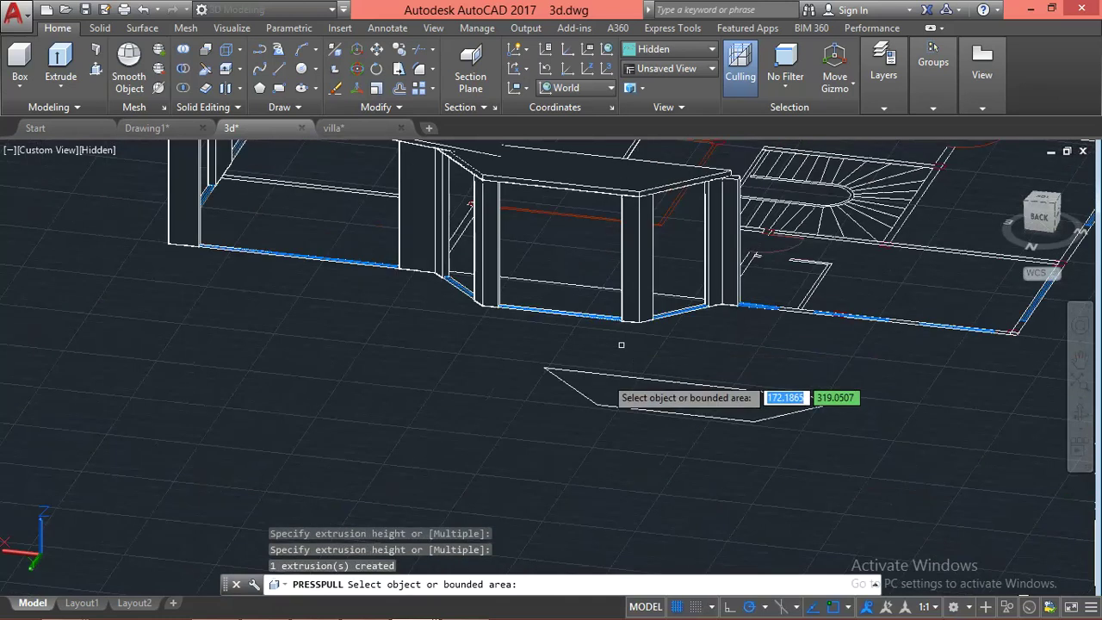
{"action": "scroll", "coordinate": [633, 388], "scroll_direction": "down", "scroll_amount": 5}
{"action": "key", "text": "Escape"}
{"action": "mouse_move", "coordinate": [712, 423]}
{"action": "middle_mouse_down", "text": "shift"}
{"action": "mouse_move", "coordinate": [470, 379]}
{"action": "mouse_move", "coordinate": [529, 403]}
{"action": "middle_mouse_up", "text": "shift"}
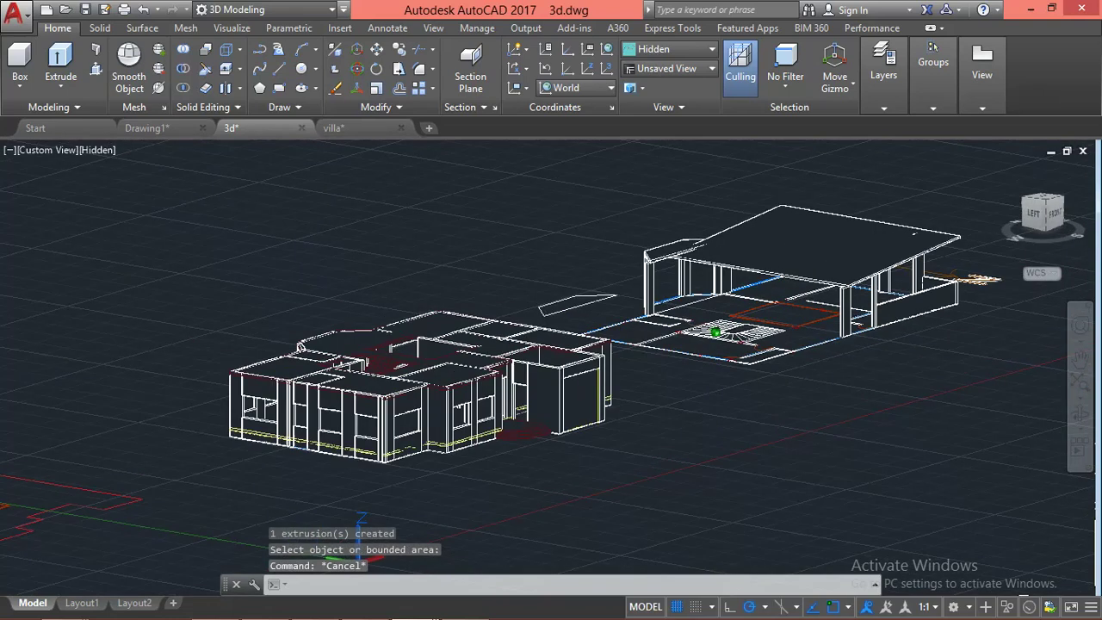
Leave the 3d house model and switch to the Drawing1 plan drawing
{"action": "scroll", "coordinate": [500, 323], "scroll_direction": "down", "scroll_amount": 2}
{"action": "key", "text": "Escape"}
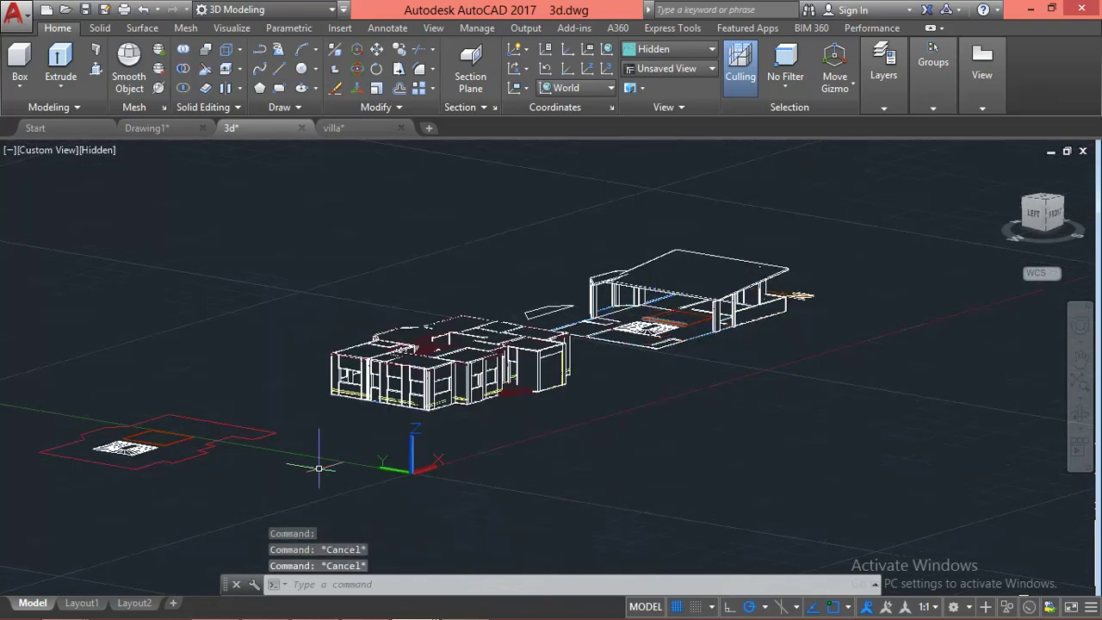
{"action": "middle_click_drag", "start_coordinate": [276, 472], "coordinate": [387, 457]}
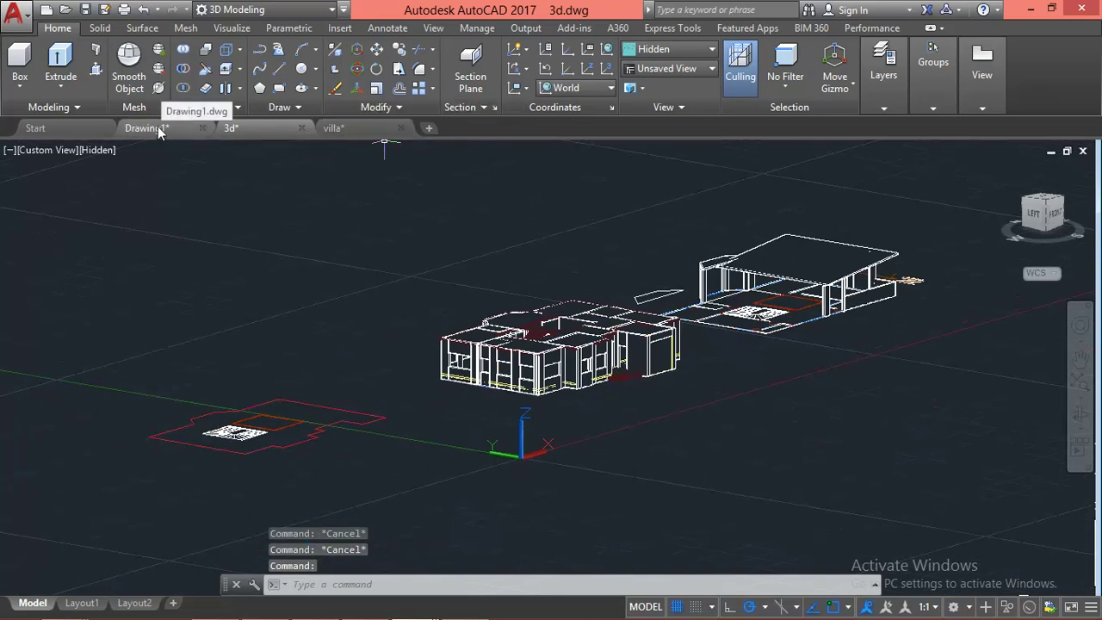
{"action": "left_click", "coordinate": [155, 127]}
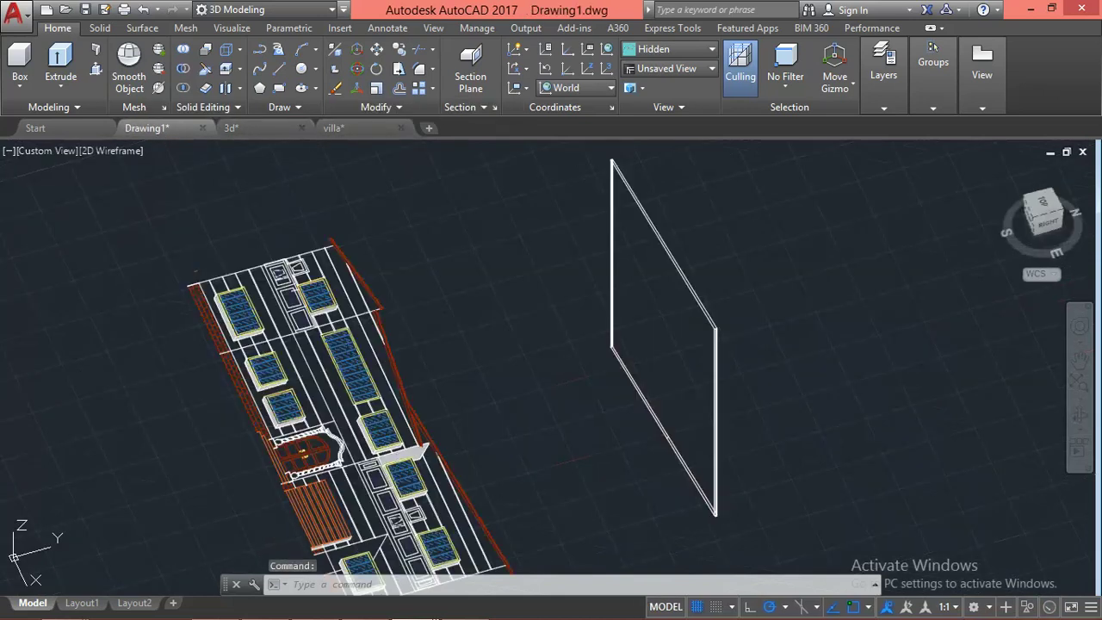
{"action": "scroll", "coordinate": [596, 323], "scroll_direction": "down", "scroll_amount": 3}
{"action": "scroll", "coordinate": [586, 336], "scroll_direction": "down", "scroll_amount": 1}
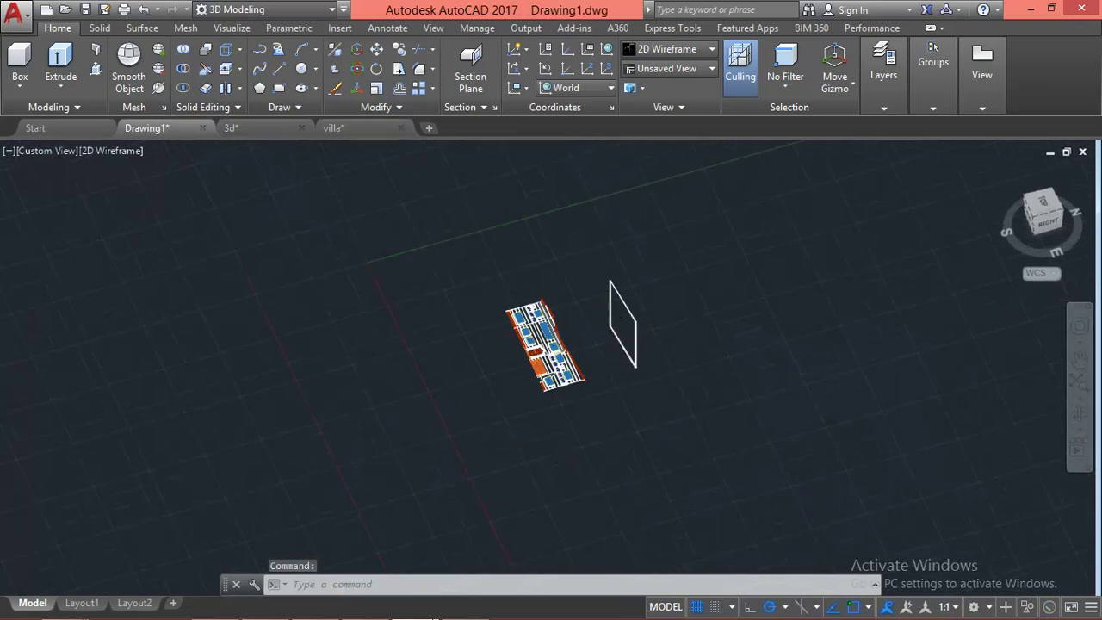
Copy the two red edge lines from the plan into the empty space beside it
{"action": "scroll", "coordinate": [558, 344], "scroll_direction": "up", "scroll_amount": 5}
{"action": "scroll", "coordinate": [619, 379], "scroll_direction": "up", "scroll_amount": 3}
{"action": "scroll", "coordinate": [576, 281], "scroll_direction": "up", "scroll_amount": 3}
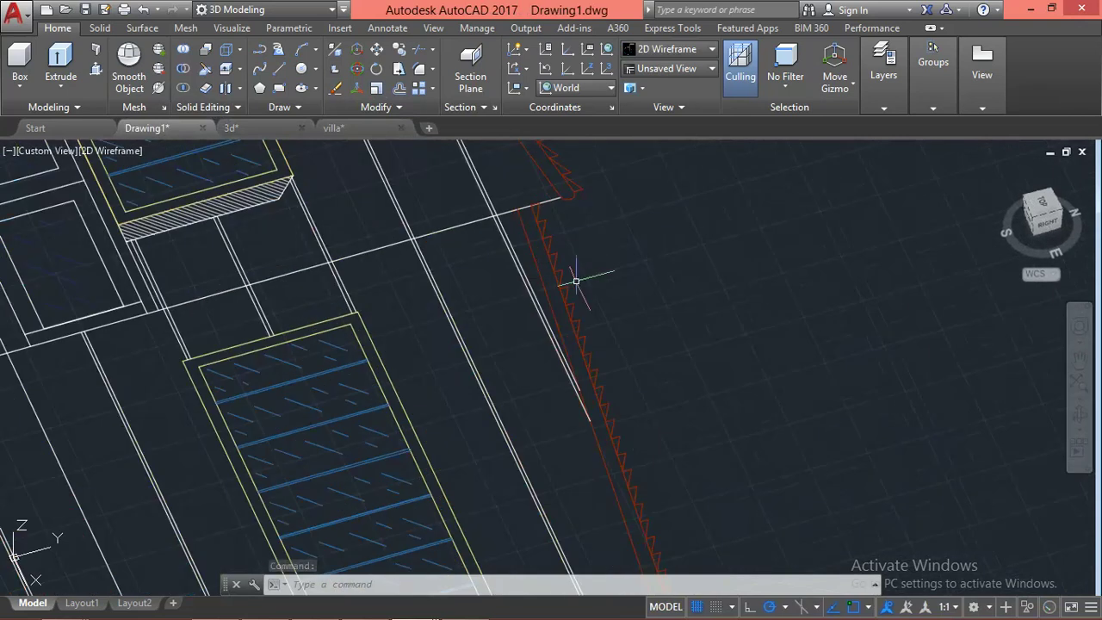
{"action": "scroll", "coordinate": [541, 259], "scroll_direction": "up", "scroll_amount": 5}
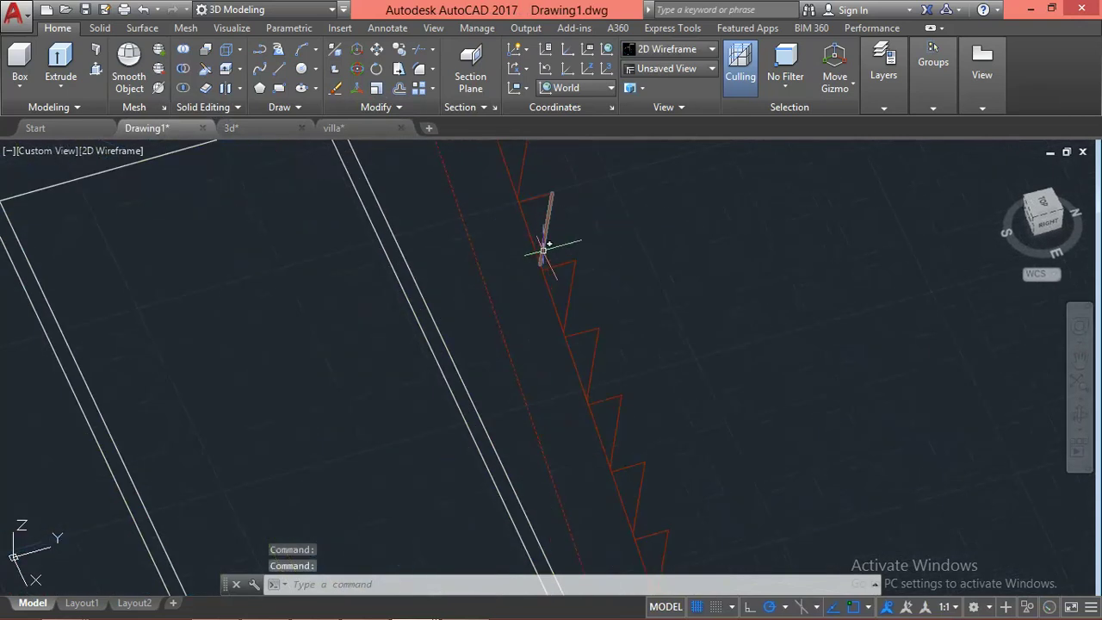
{"action": "scroll", "coordinate": [529, 247], "scroll_direction": "down", "scroll_amount": 5}
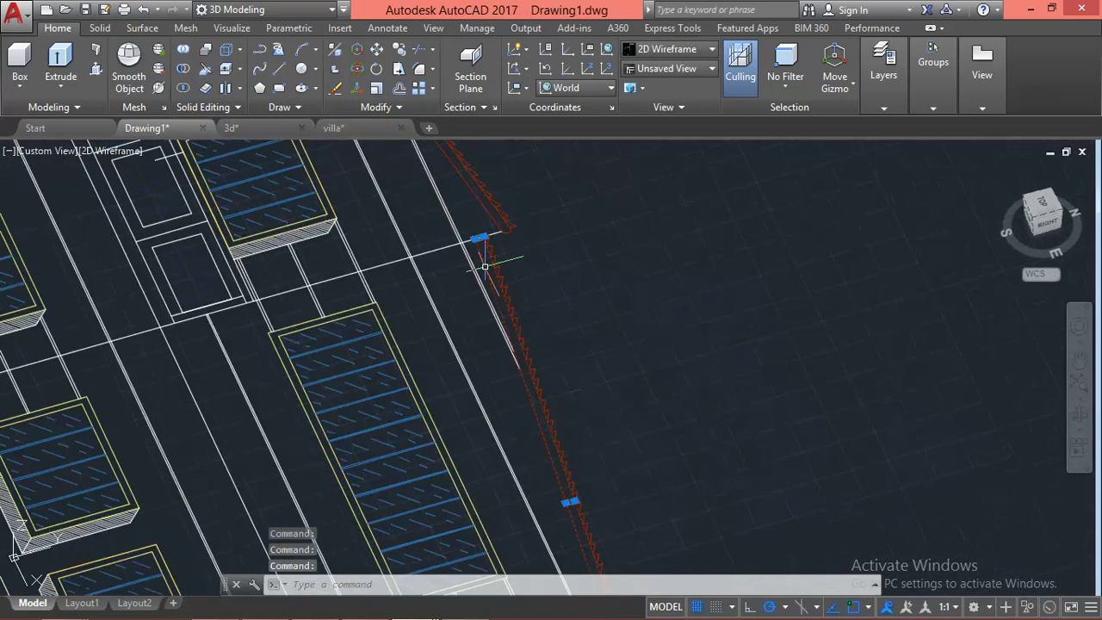
{"action": "scroll", "coordinate": [486, 246], "scroll_direction": "down", "scroll_amount": 5}
{"action": "scroll", "coordinate": [489, 326], "scroll_direction": "up", "scroll_amount": 3}
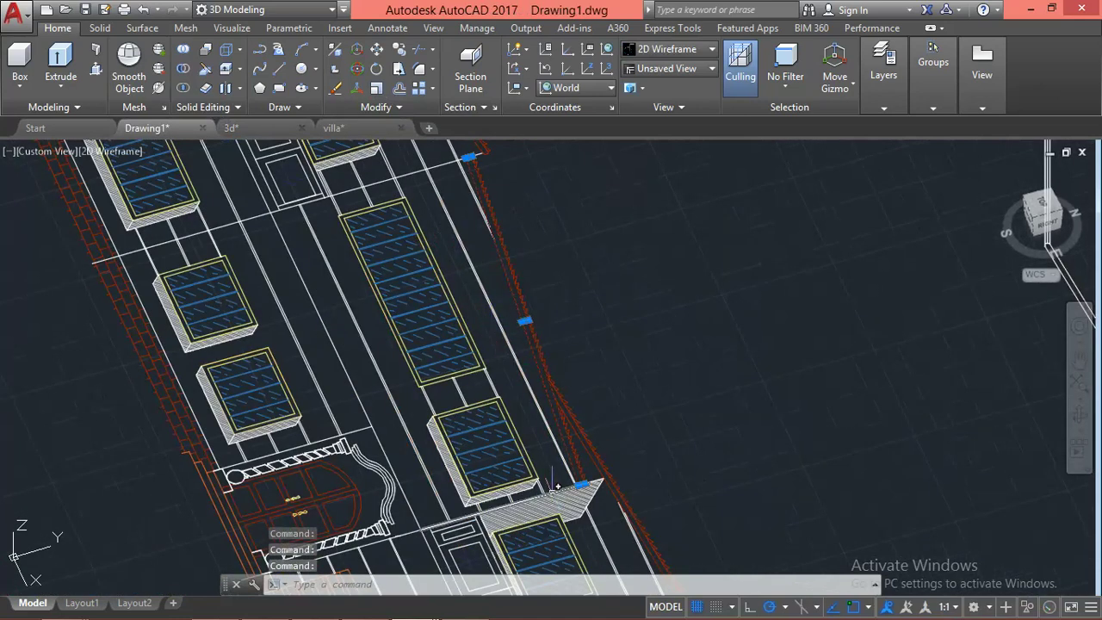
{"action": "scroll", "coordinate": [556, 487], "scroll_direction": "down", "scroll_amount": 2}
{"action": "scroll", "coordinate": [534, 457], "scroll_direction": "down", "scroll_amount": 2}
{"action": "scroll", "coordinate": [491, 434], "scroll_direction": "down", "scroll_amount": 1}
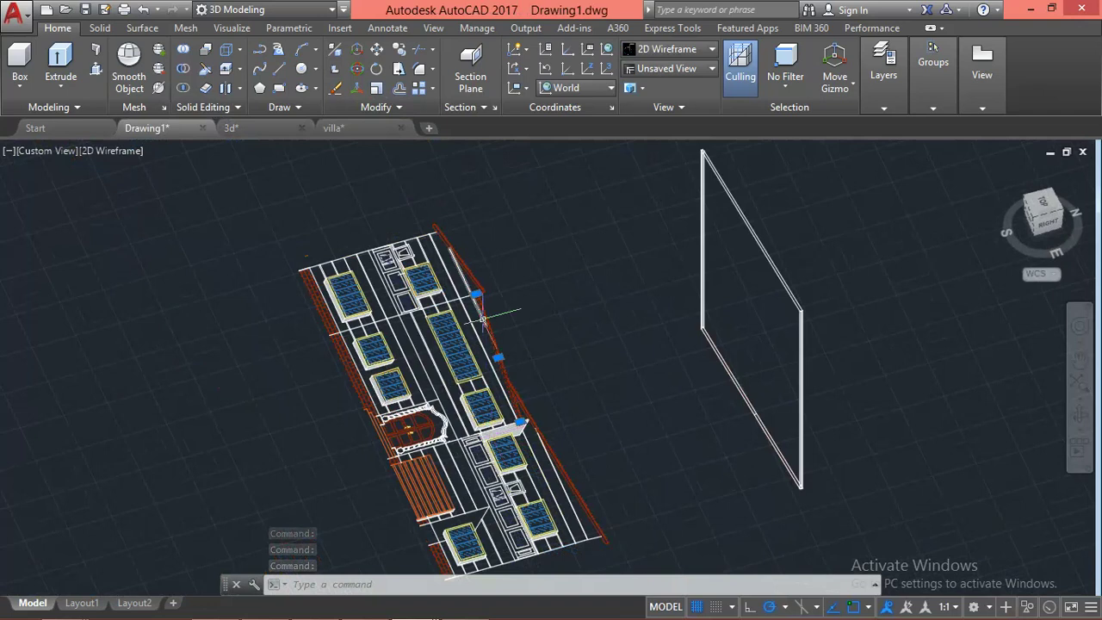
{"action": "scroll", "coordinate": [485, 316], "scroll_direction": "up", "scroll_amount": 3}
{"action": "scroll", "coordinate": [482, 319], "scroll_direction": "down", "scroll_amount": 1}
{"action": "middle_click_drag", "start_coordinate": [604, 370], "coordinate": [519, 340]}
{"action": "key", "text": "Return"}
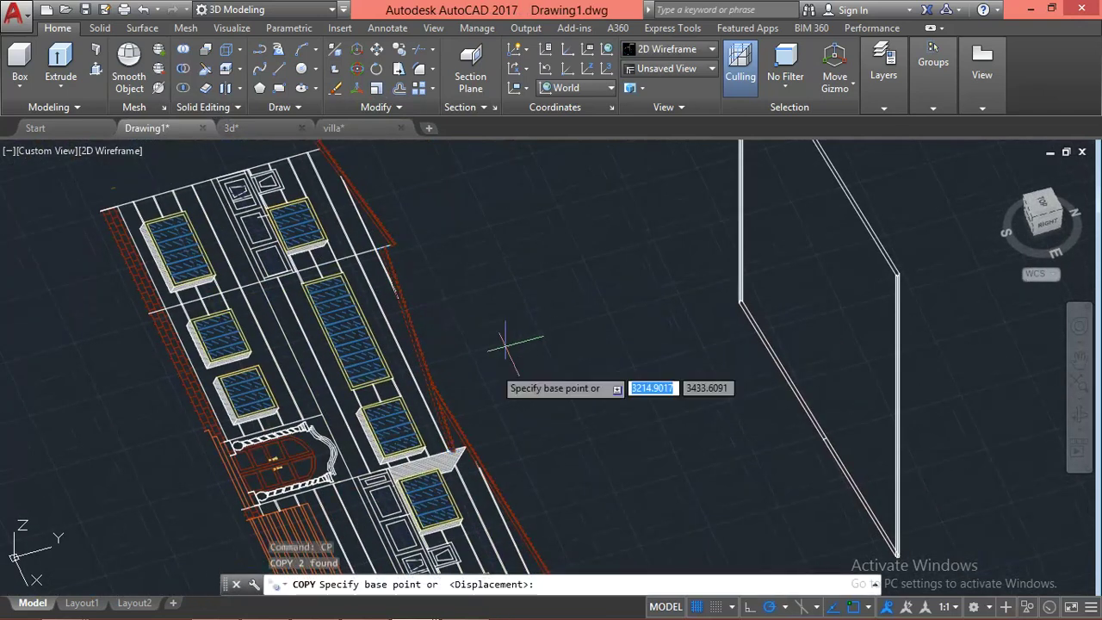
{"action": "left_click", "coordinate": [507, 327]}
{"action": "left_click", "coordinate": [635, 351]}
{"action": "scroll", "coordinate": [616, 360], "scroll_direction": "up", "scroll_amount": 2}
{"action": "key", "text": "Escape"}
{"action": "key", "text": "Escape"}
{"action": "key", "text": "Escape"}
Fillet the two copied red lines with radius 0 to join their ends
{"action": "key", "text": "Return"}
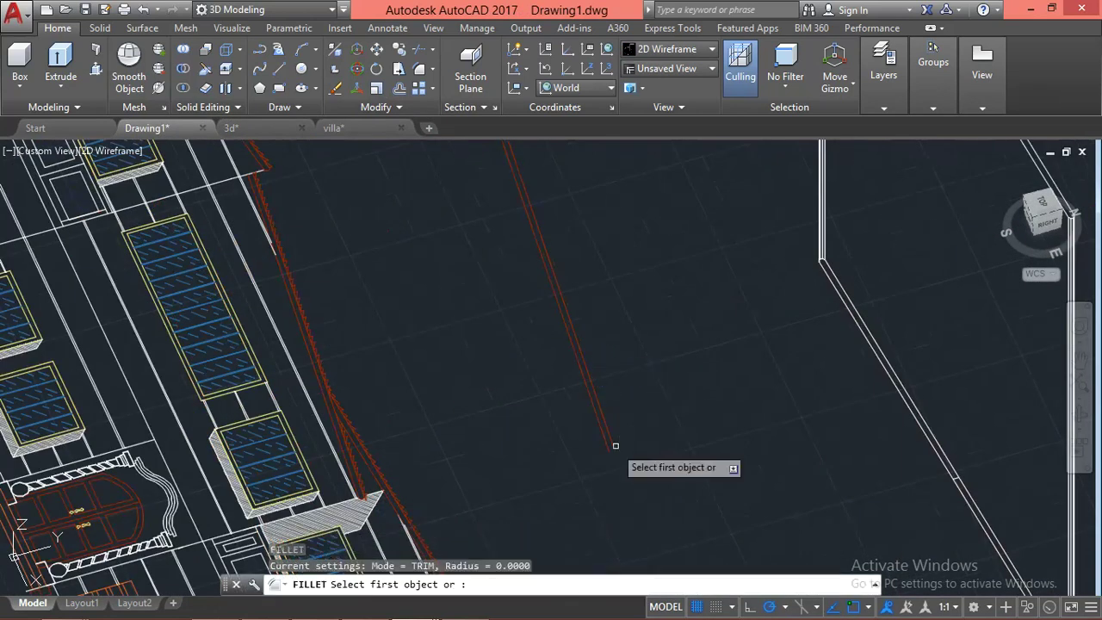
{"action": "left_click", "coordinate": [594, 445]}
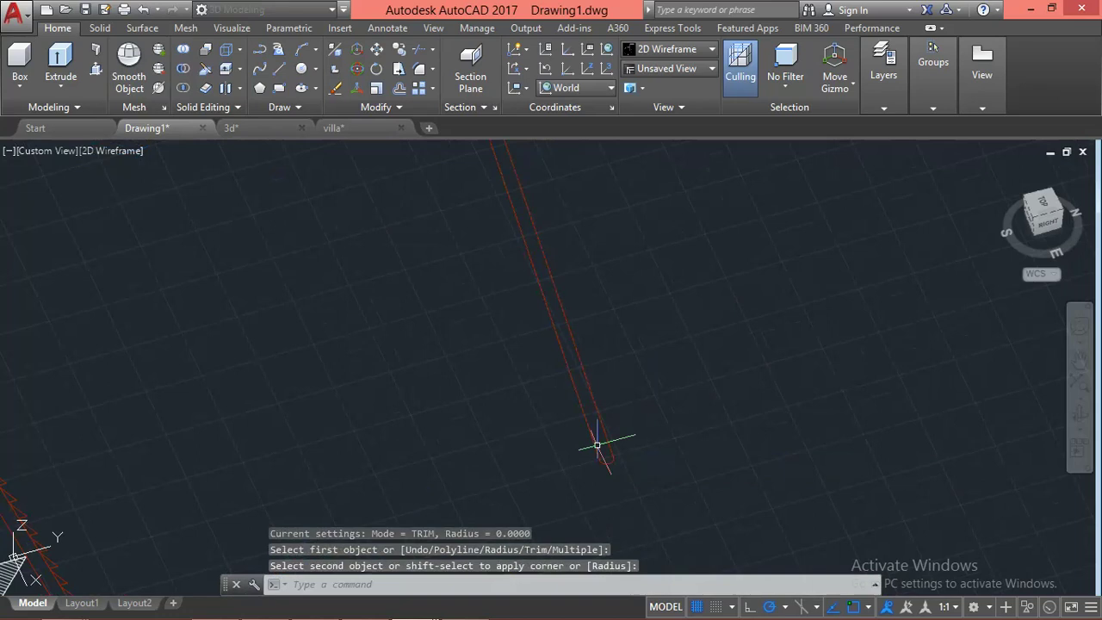
{"action": "scroll", "coordinate": [597, 442], "scroll_direction": "down", "scroll_amount": 3}
{"action": "key", "text": "Escape"}
{"action": "scroll", "coordinate": [634, 370], "scroll_direction": "up", "scroll_amount": 3}
{"action": "scroll", "coordinate": [482, 430], "scroll_direction": "up", "scroll_amount": 3}
{"action": "key", "text": "Return"}
{"action": "left_click", "coordinate": [573, 354]}
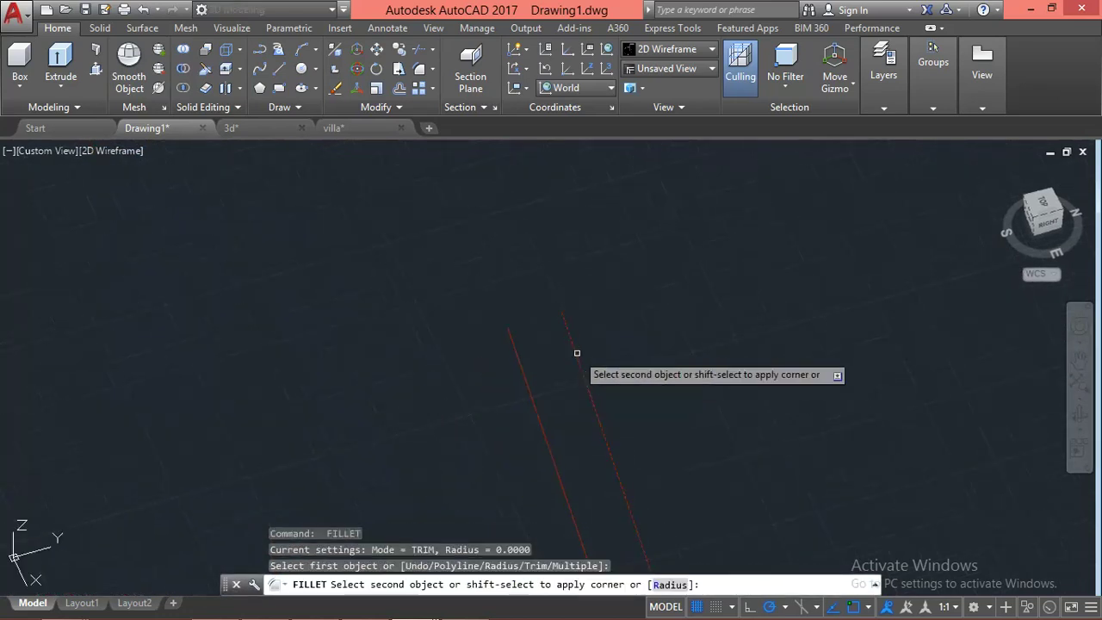
{"action": "left_click", "coordinate": [522, 369]}
{"action": "key", "text": "Escape"}
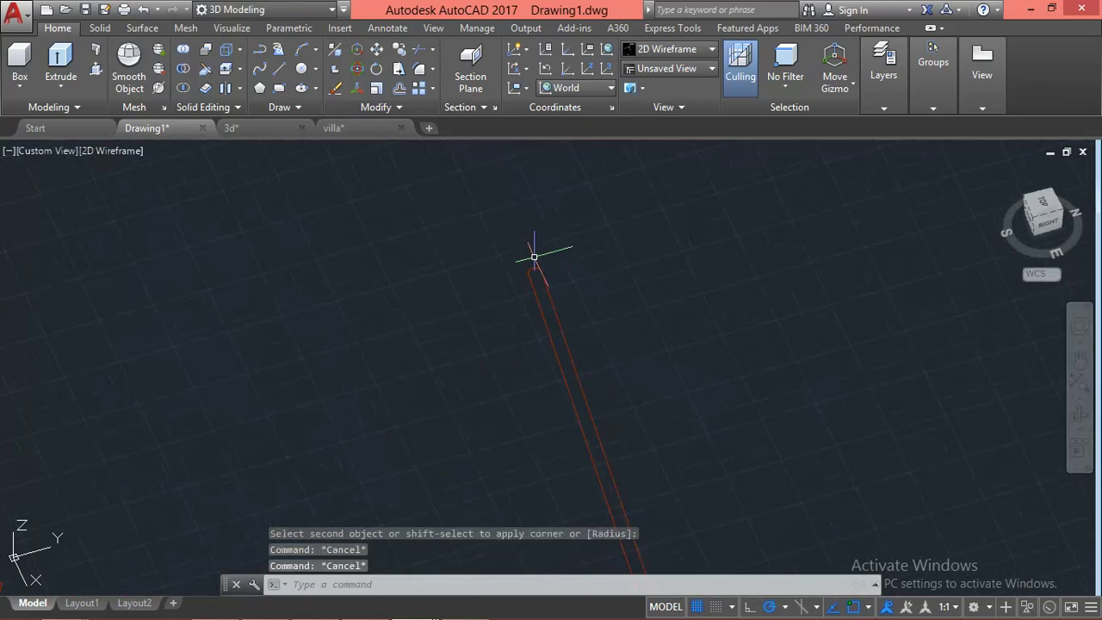
{"action": "key", "text": "Escape"}
{"action": "scroll", "coordinate": [544, 275], "scroll_direction": "down", "scroll_amount": 4}
{"action": "middle_click_drag", "start_coordinate": [602, 338], "coordinate": [578, 345]}
{"action": "scroll", "coordinate": [550, 371], "scroll_direction": "up", "scroll_amount": 2}
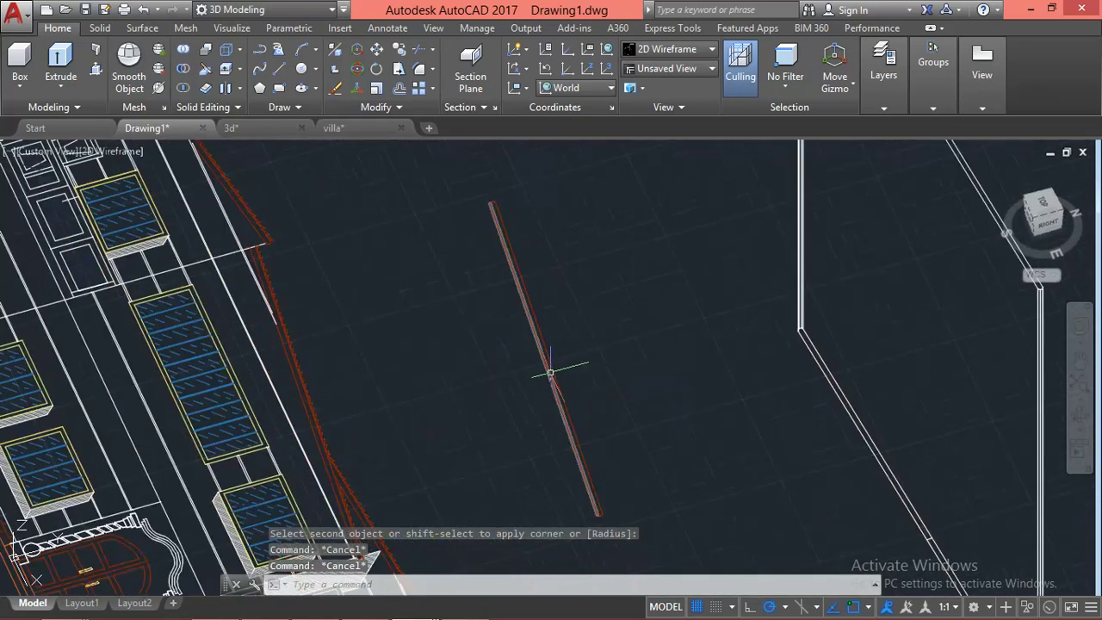
Center the view on the red strip, cancelling stray press-pull and line commands
{"action": "key", "text": "Escape"}
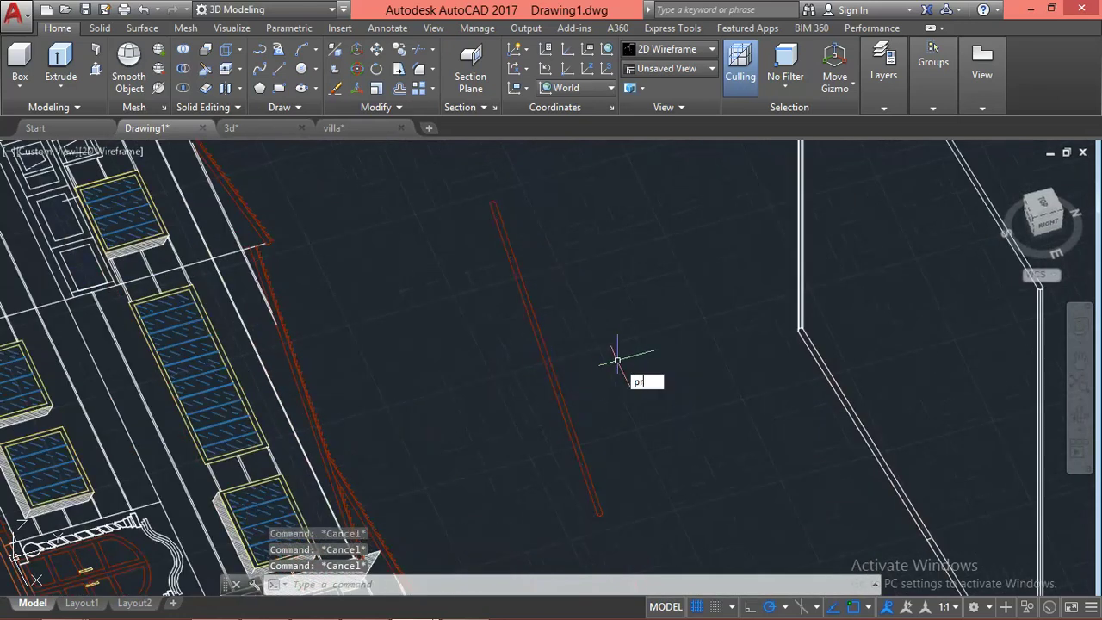
{"action": "key", "text": "Return"}
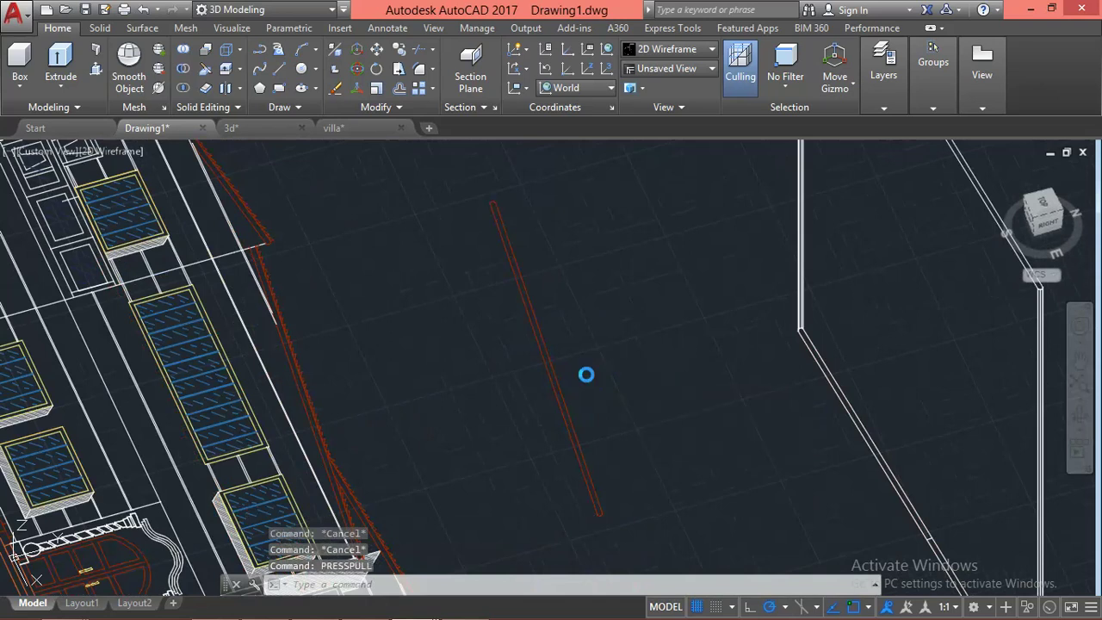
{"action": "scroll", "coordinate": [557, 389], "scroll_direction": "up", "scroll_amount": 2}
{"action": "key", "text": "Escape"}
{"action": "middle_click_drag", "start_coordinate": [578, 374], "coordinate": [564, 301]}
{"action": "type", "text": "l"}
{"action": "key", "text": "Return"}
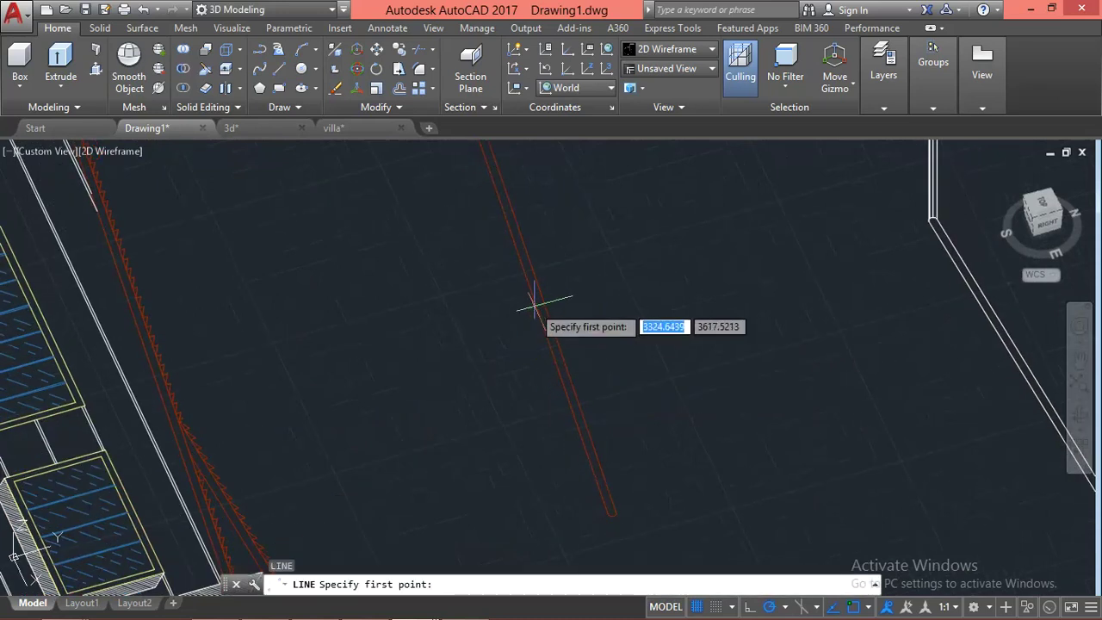
{"action": "left_click", "coordinate": [539, 300]}
{"action": "left_click", "coordinate": [533, 301]}
{"action": "key", "text": "Escape"}
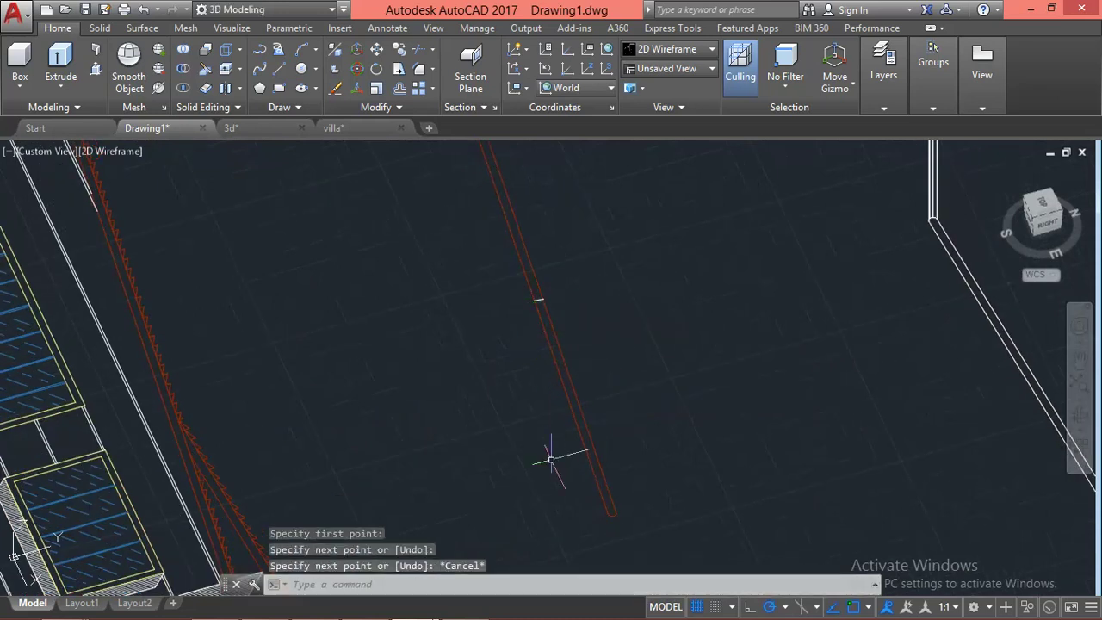
{"action": "scroll", "coordinate": [549, 456], "scroll_direction": "up", "scroll_amount": 2}
{"action": "middle_click_drag", "start_coordinate": [574, 456], "coordinate": [551, 405]}
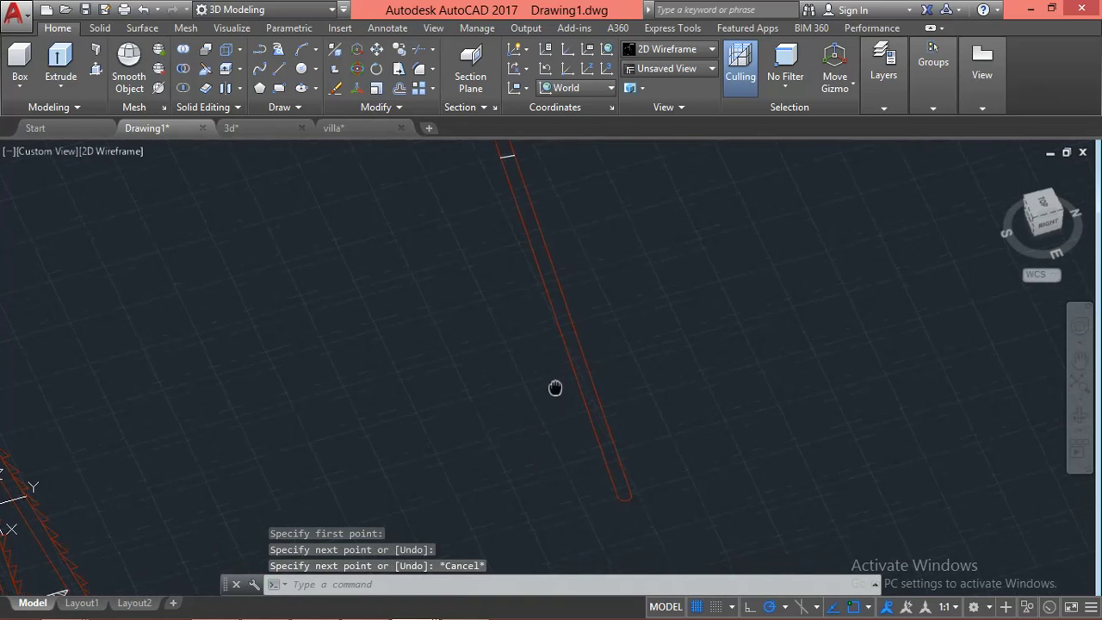
{"action": "key", "text": "Escape"}
{"action": "key", "text": "Escape"}
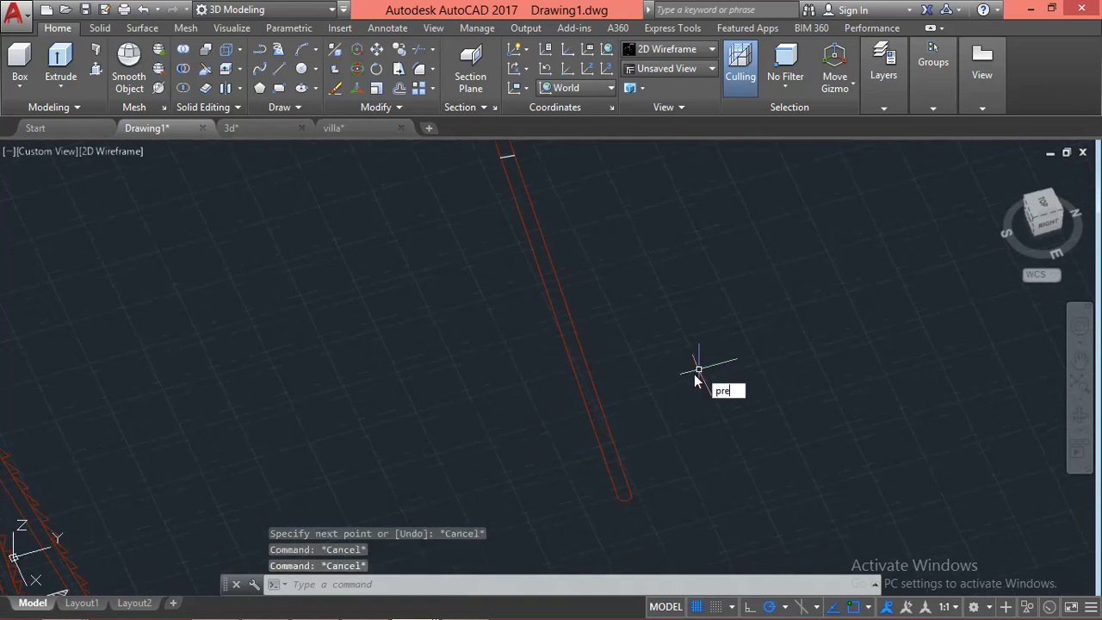
Press-pull the first thin strip up to a height of 1500
{"action": "type", "text": "s"}
{"action": "key", "text": "Return"}
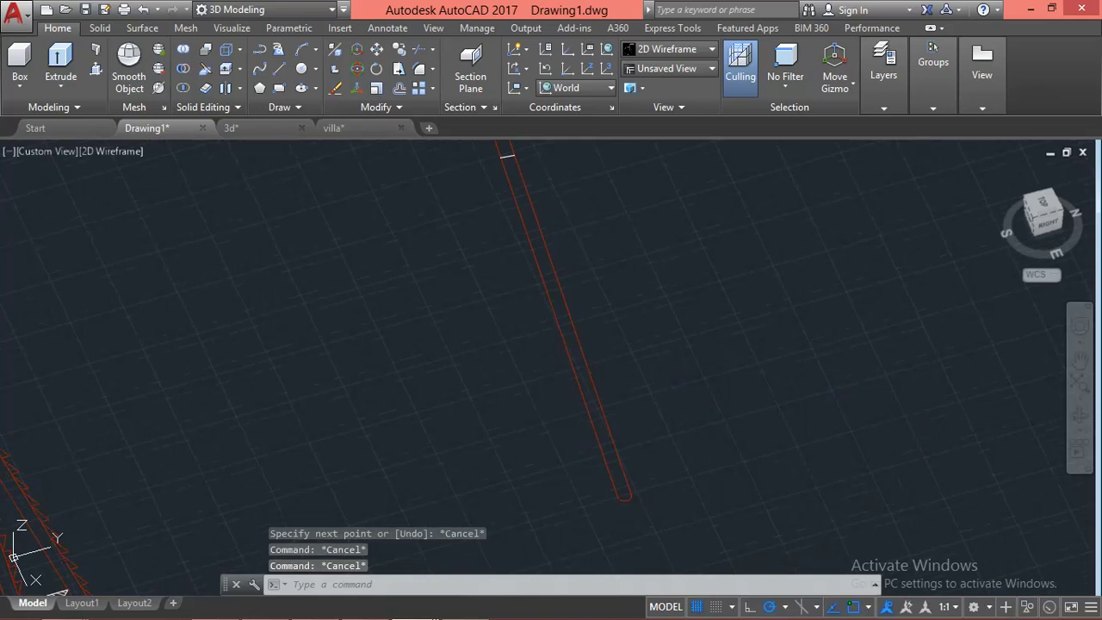
{"action": "left_click", "coordinate": [596, 416]}
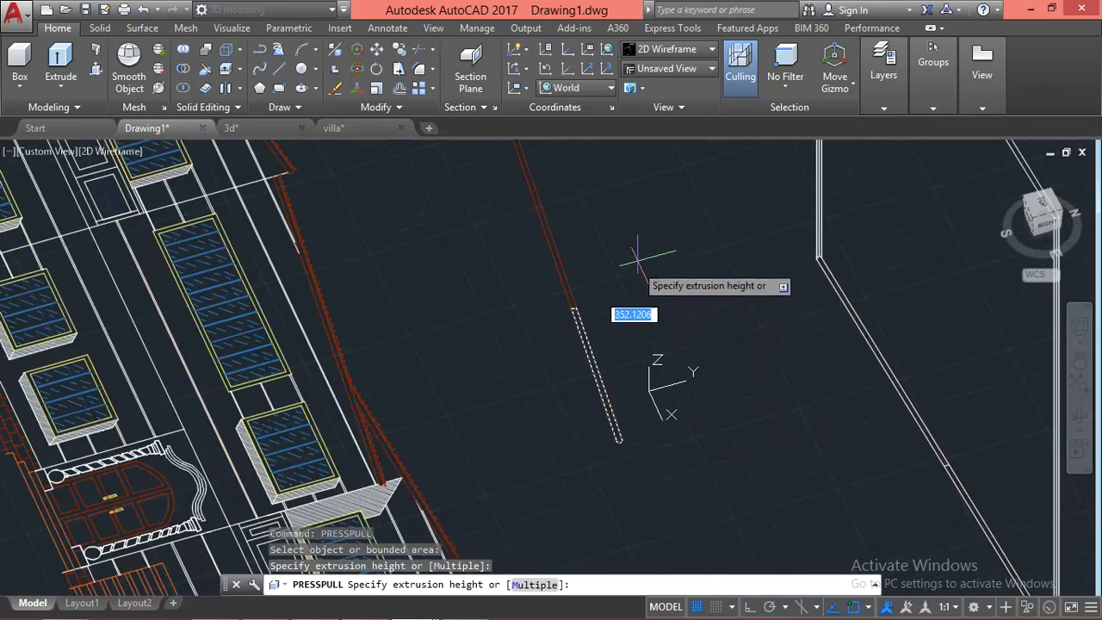
{"action": "type", "text": "1500"}
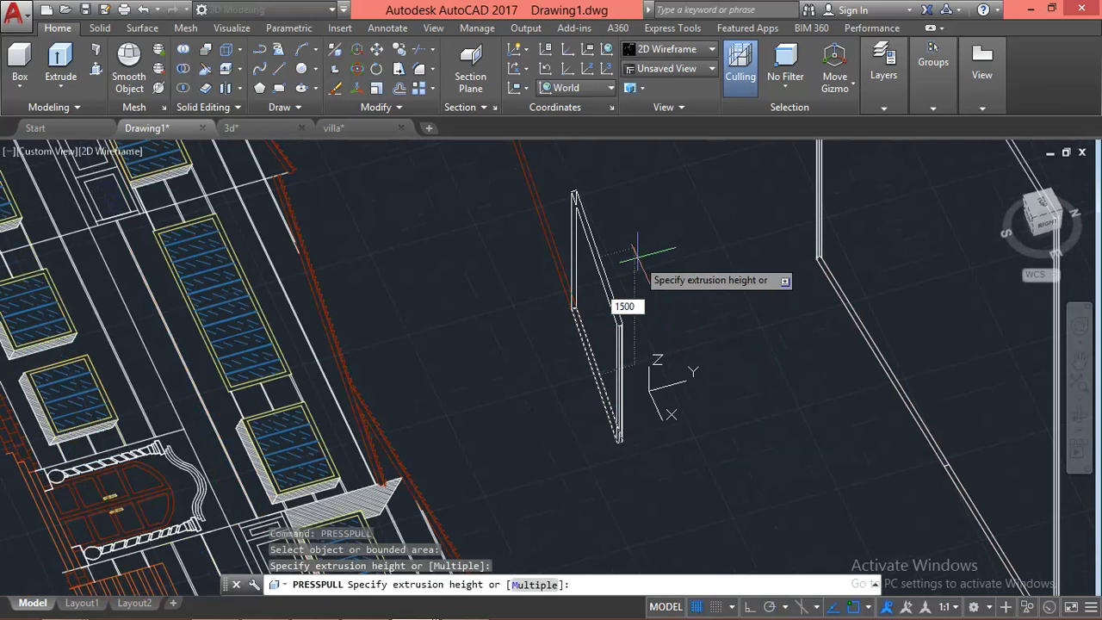
{"action": "key", "text": "Return"}
Press-pull the second narrow red strip up into a tall panel
{"action": "middle_click_drag", "start_coordinate": [642, 290], "coordinate": [750, 454]}
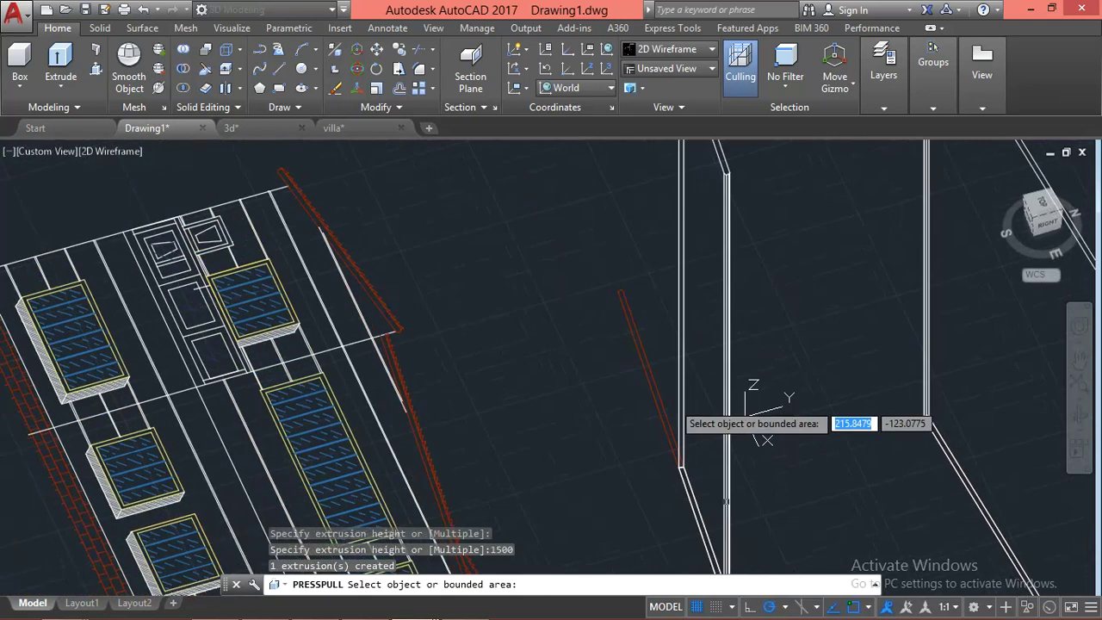
{"action": "scroll", "coordinate": [665, 402], "scroll_direction": "up", "scroll_amount": 2}
{"action": "left_click", "coordinate": [650, 398]}
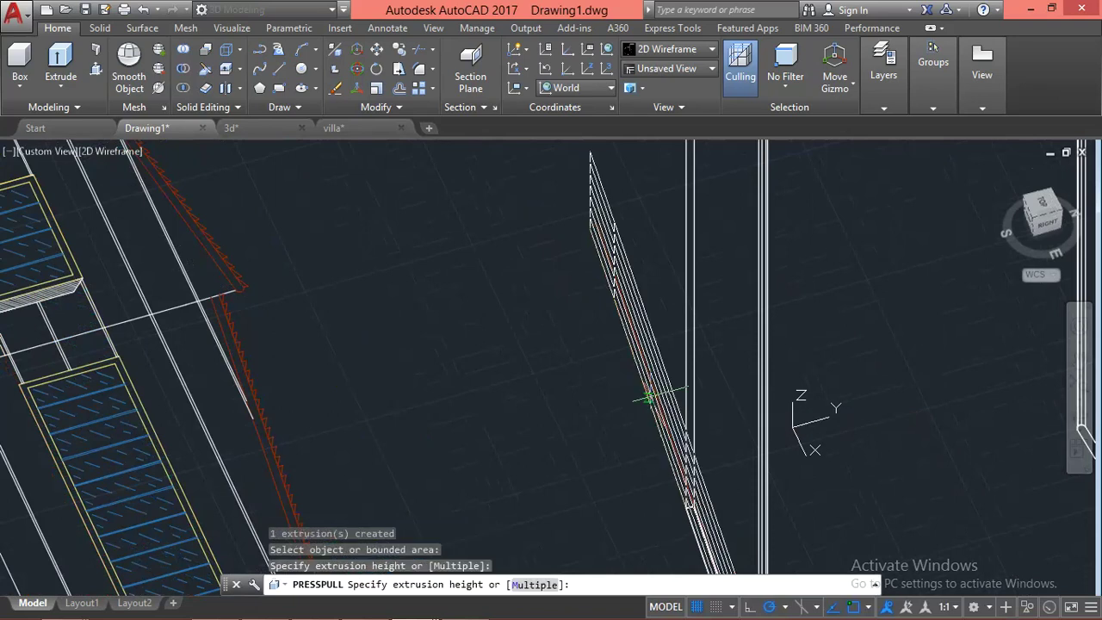
{"action": "key", "text": "Escape"}
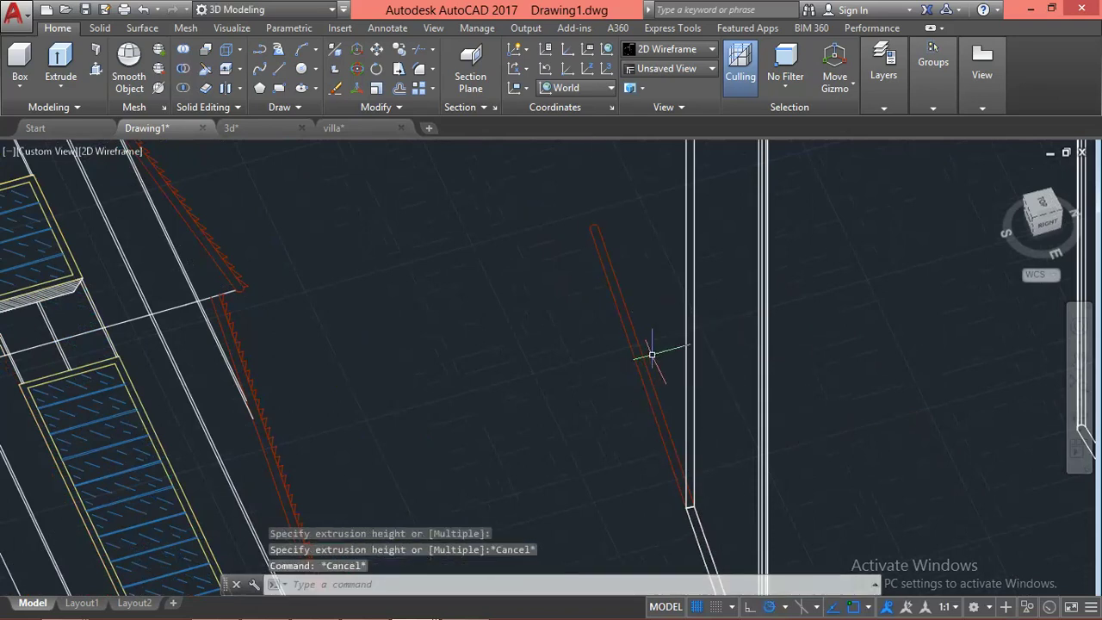
{"action": "scroll", "coordinate": [652, 354], "scroll_direction": "up", "scroll_amount": 2}
{"action": "key", "text": "Return"}
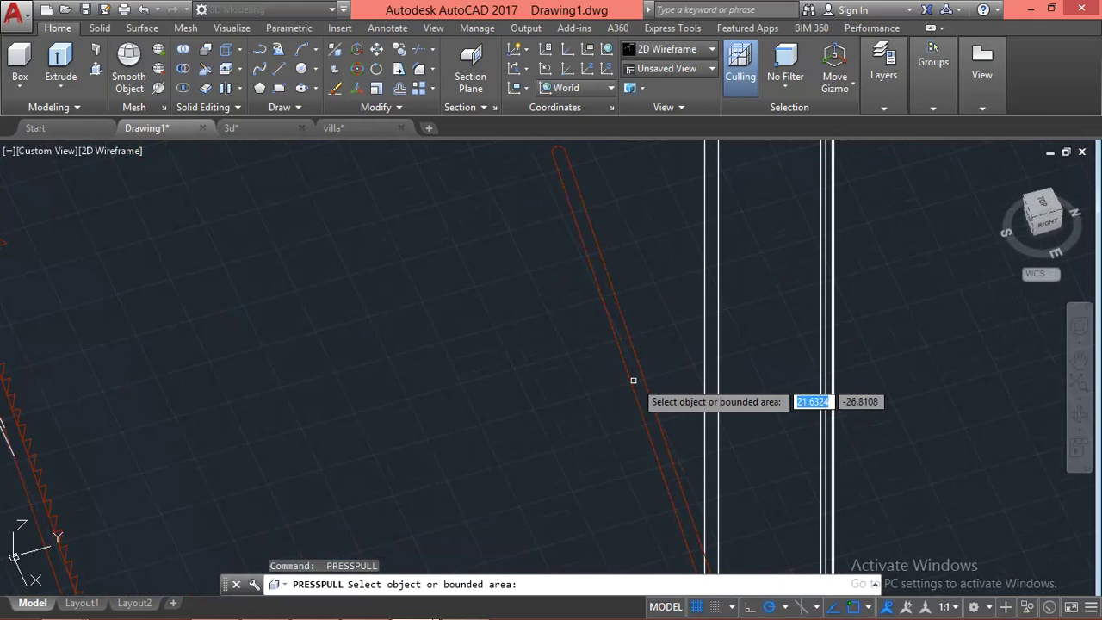
{"action": "left_click", "coordinate": [634, 381]}
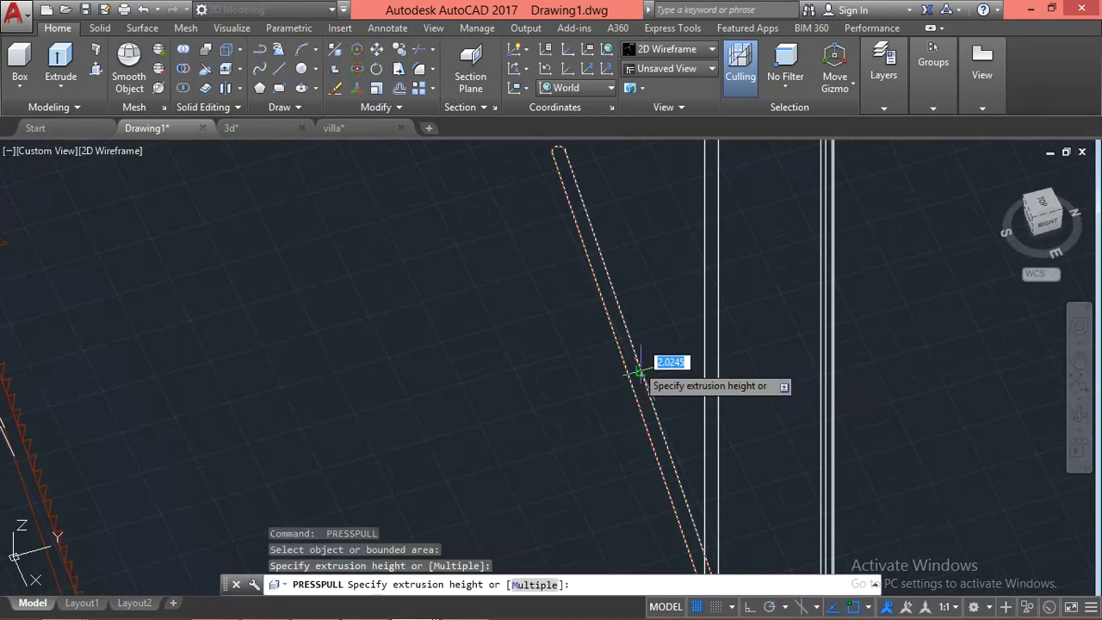
{"action": "left_click", "coordinate": [656, 256]}
{"action": "scroll", "coordinate": [652, 366], "scroll_direction": "down", "scroll_amount": 2}
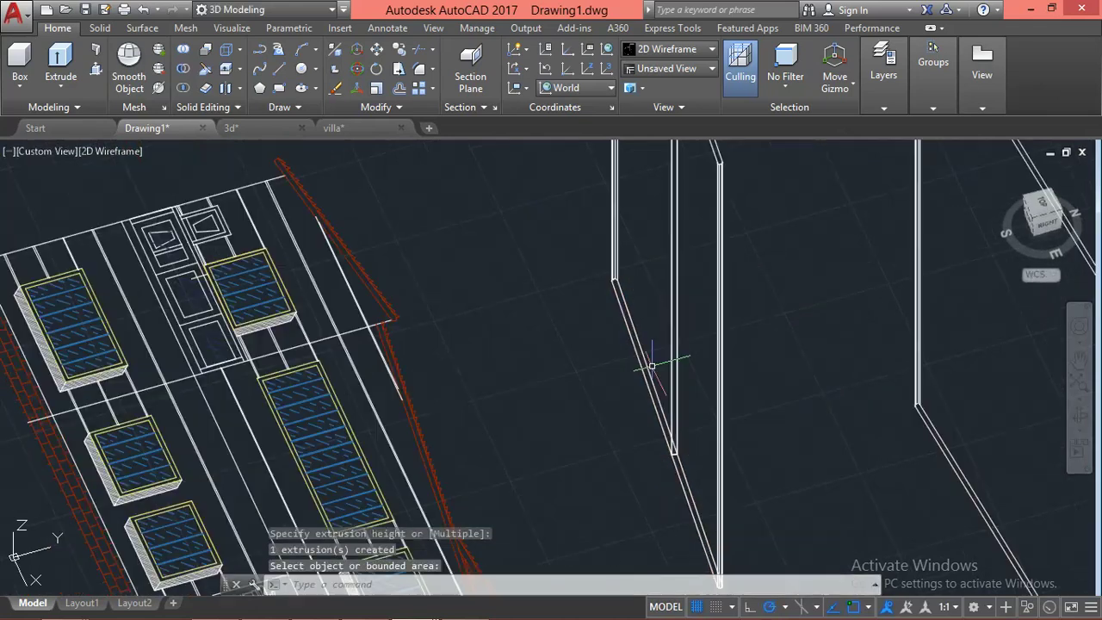
{"action": "key", "text": "Escape"}
{"action": "middle_click_drag", "start_coordinate": [652, 366], "coordinate": [706, 446]}
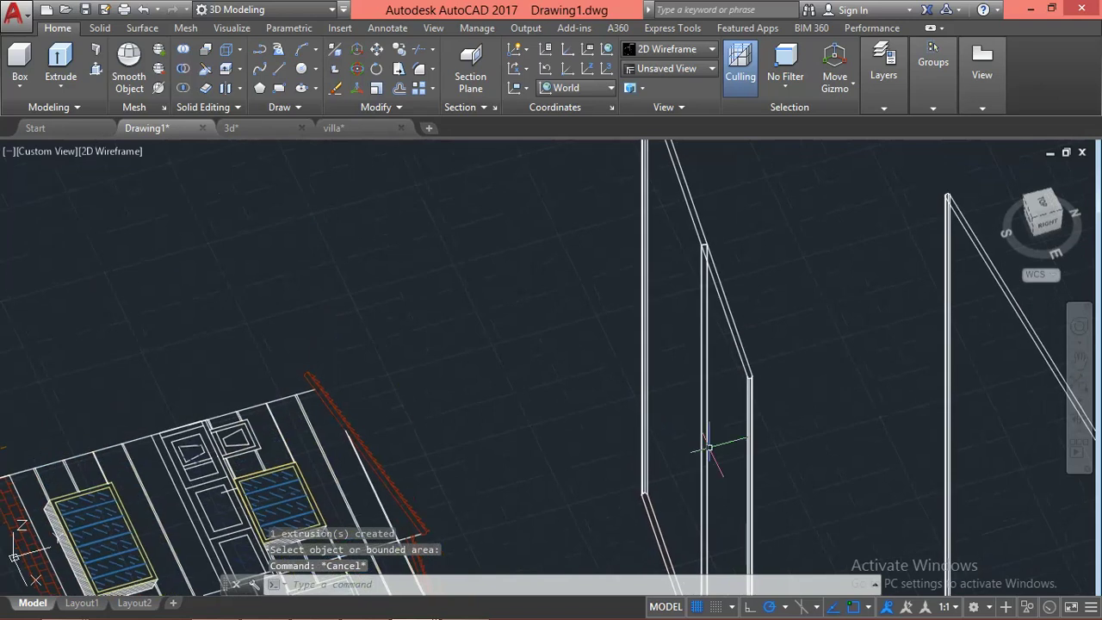
Try a UNION of the two slanted walls, cancel it, and copy a panel to the clipboard
{"action": "key", "text": "Escape"}
{"action": "key", "text": "Escape"}
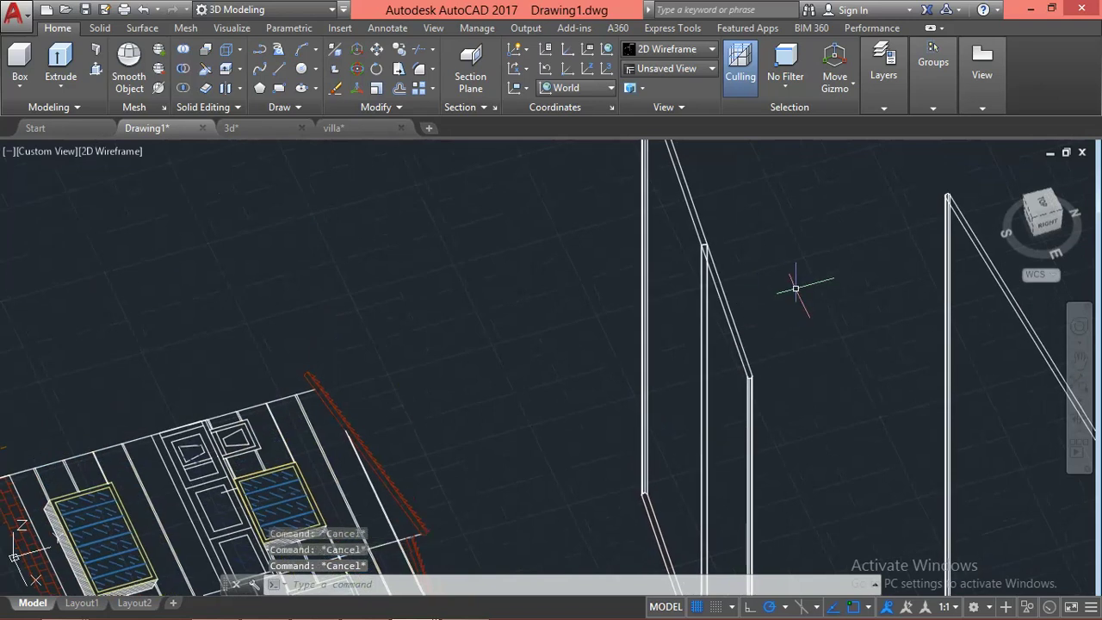
{"action": "type", "text": "uni"}
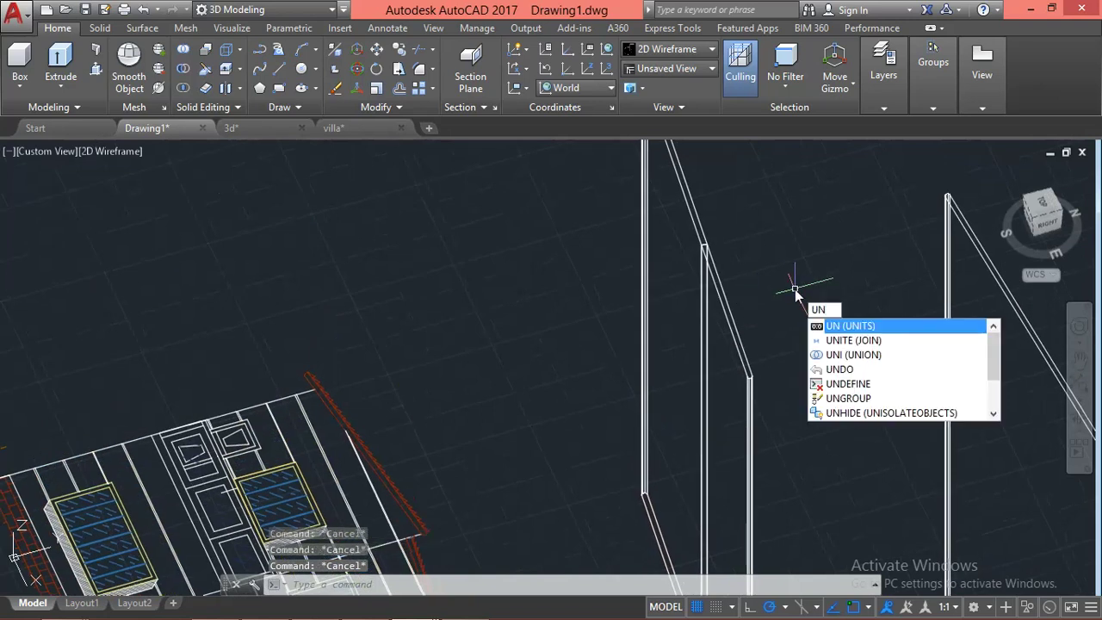
{"action": "key", "text": "Return"}
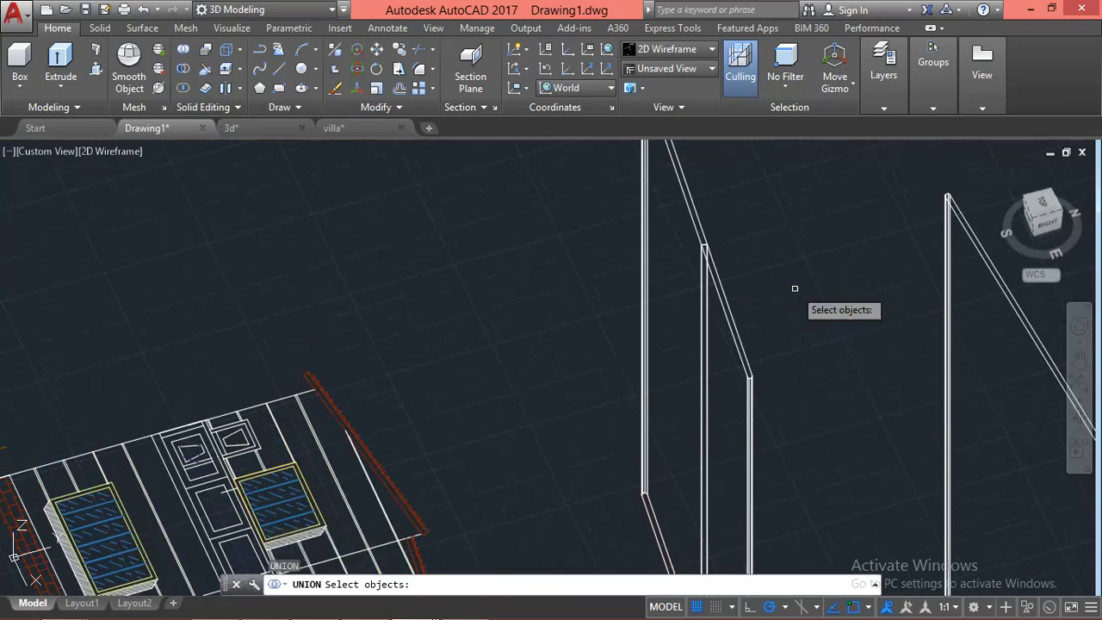
{"action": "left_click", "coordinate": [741, 345]}
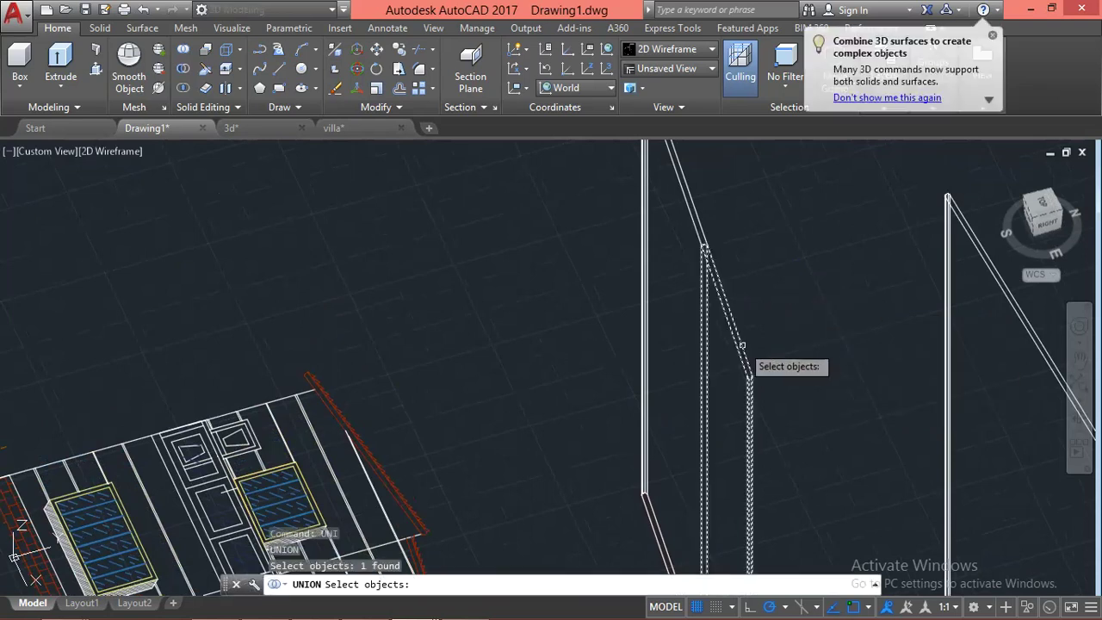
{"action": "left_click", "coordinate": [704, 252]}
{"action": "key", "text": "Escape"}
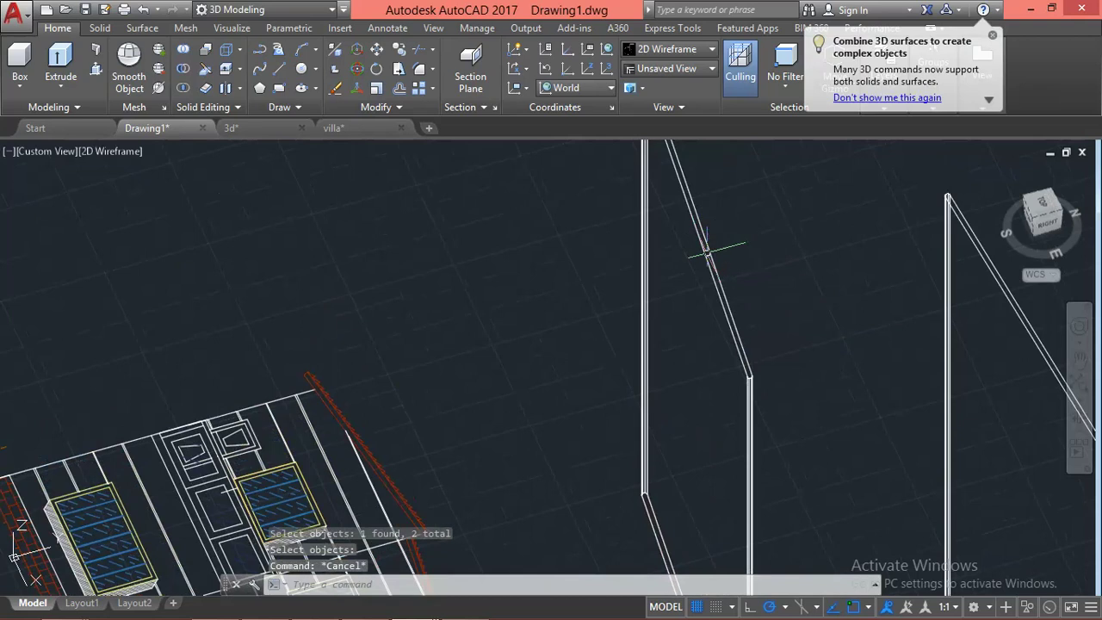
{"action": "key", "text": "ctrl+c"}
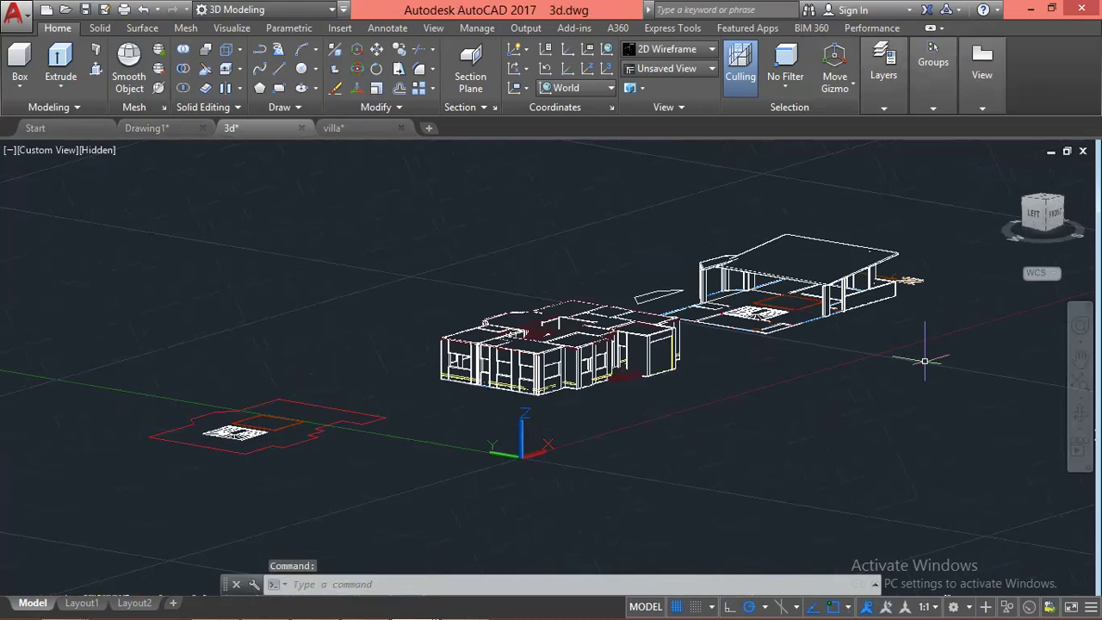
Paste the copied panel beside the house model and select it
{"action": "middle_click_drag", "start_coordinate": [813, 425], "coordinate": [635, 459]}
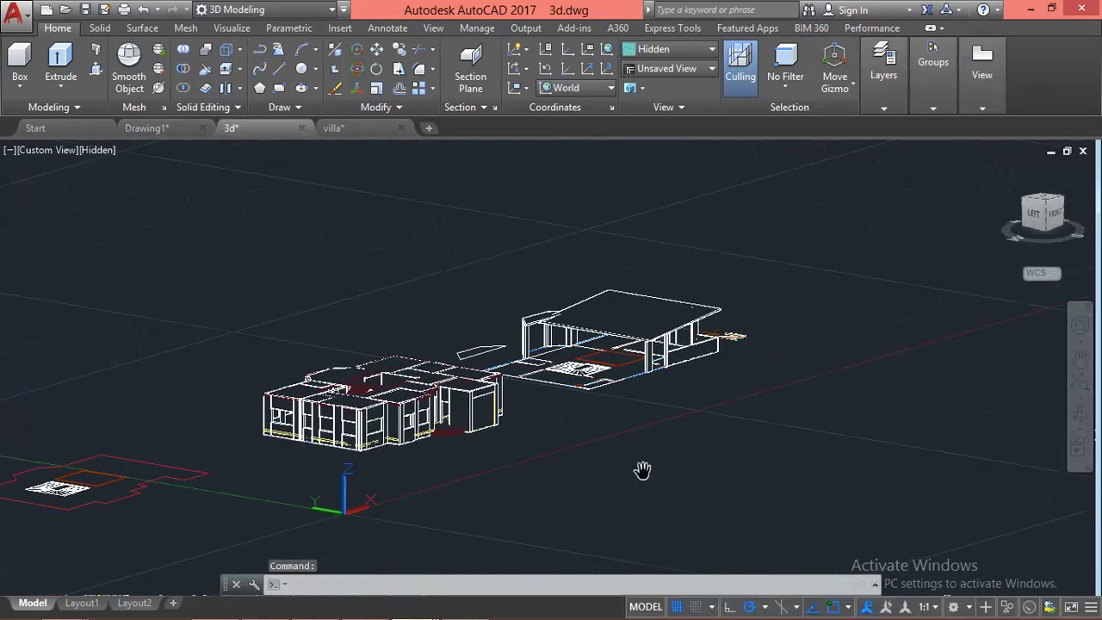
{"action": "key", "text": "ctrl+v"}
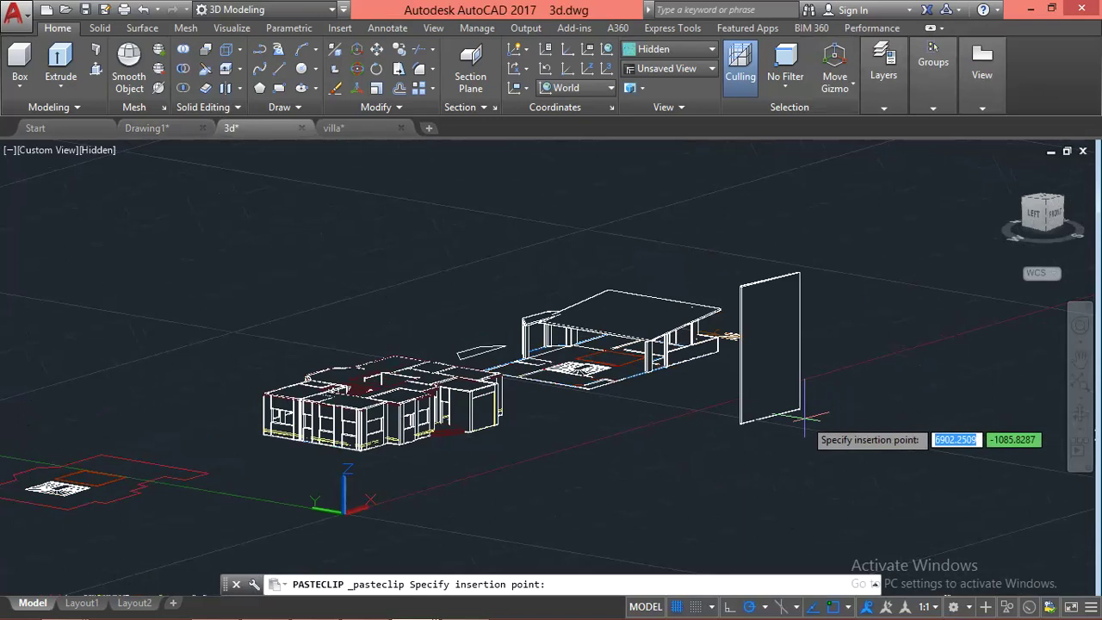
{"action": "key", "text": "Escape"}
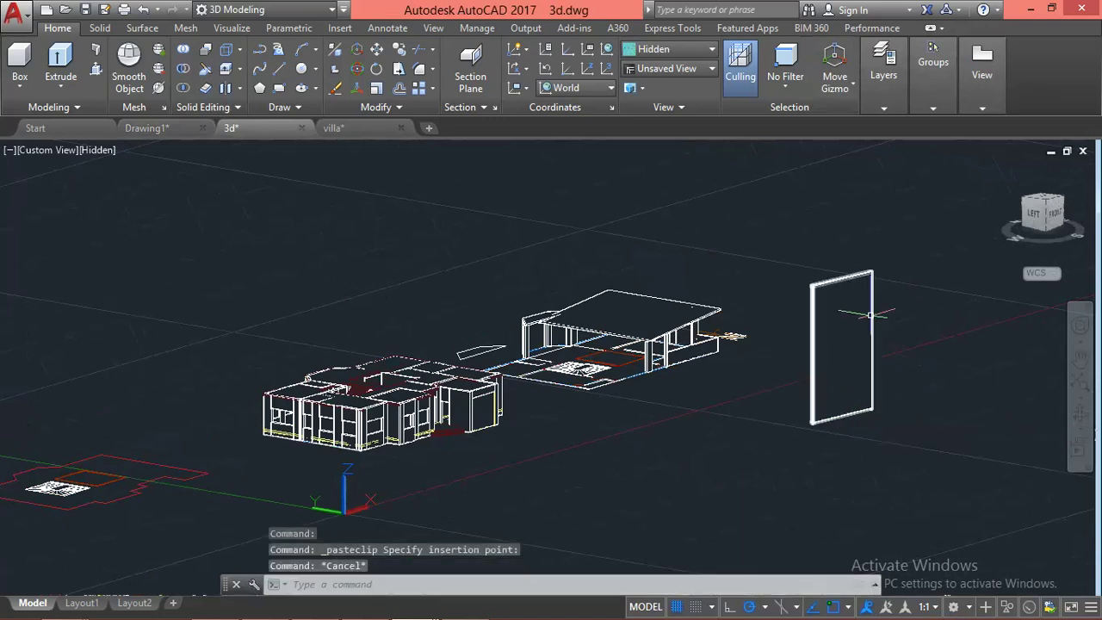
{"action": "left_click", "coordinate": [871, 315]}
Rotate the pasted panel with 3DROTATE so it lies flat as a slab
{"action": "scroll", "coordinate": [940, 343], "scroll_direction": "up", "scroll_amount": 2}
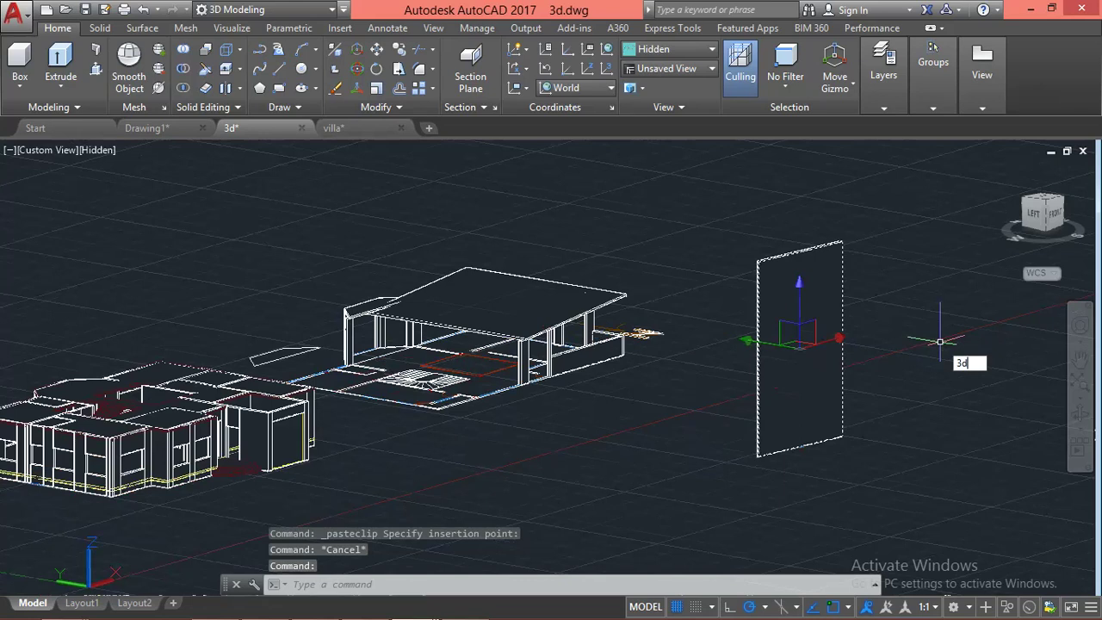
{"action": "type", "text": "DROTATE"}
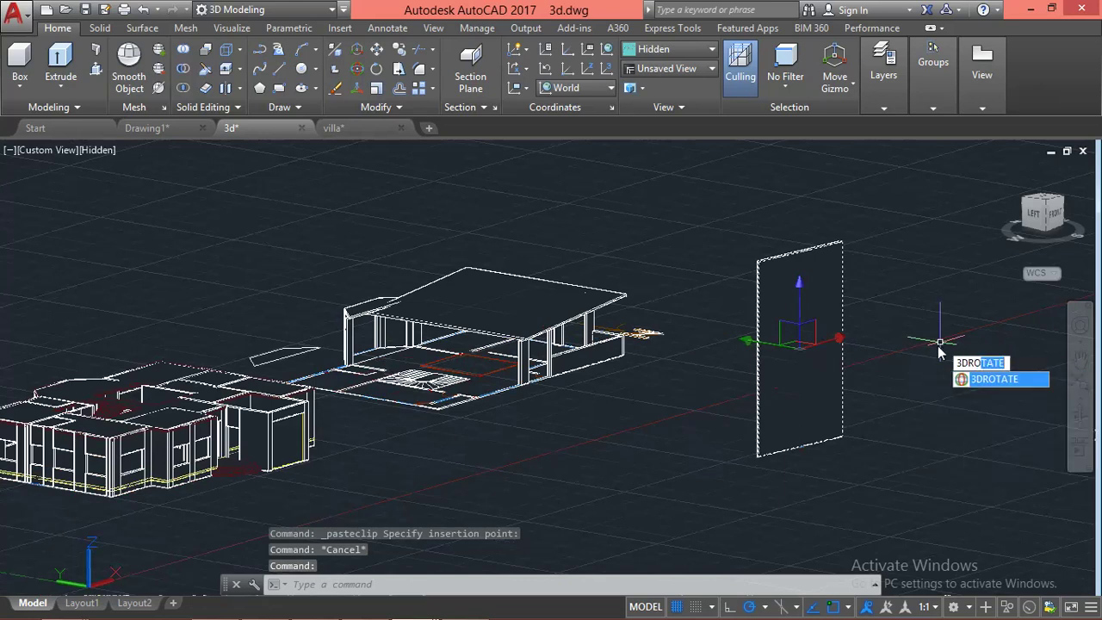
{"action": "key", "text": "Return"}
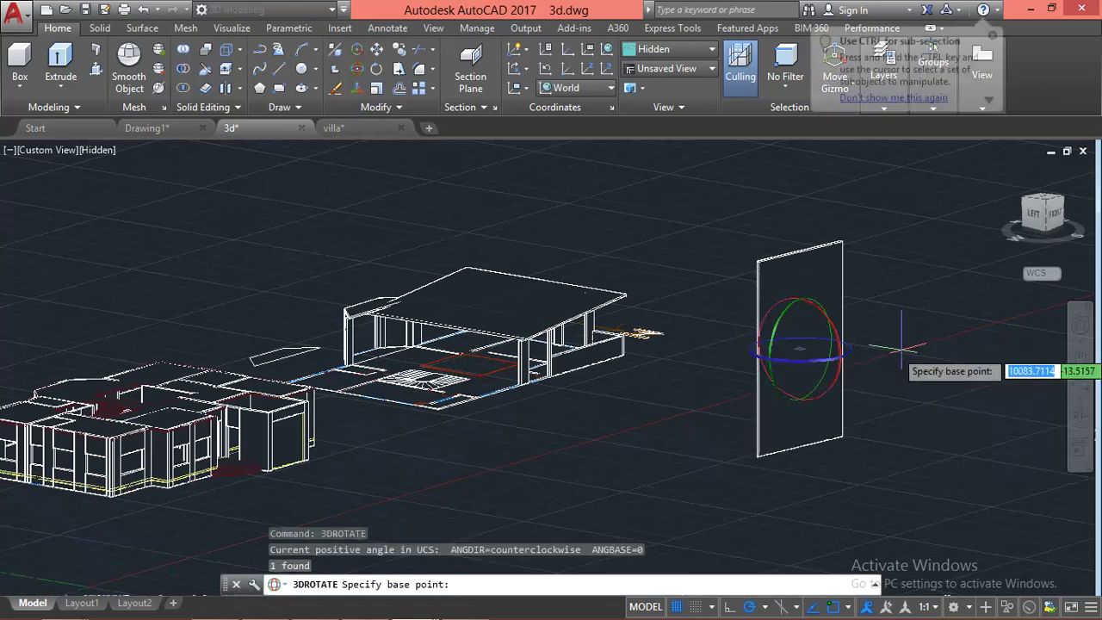
{"action": "scroll", "coordinate": [904, 345], "scroll_direction": "up", "scroll_amount": 1}
{"action": "scroll", "coordinate": [887, 346], "scroll_direction": "up", "scroll_amount": 2}
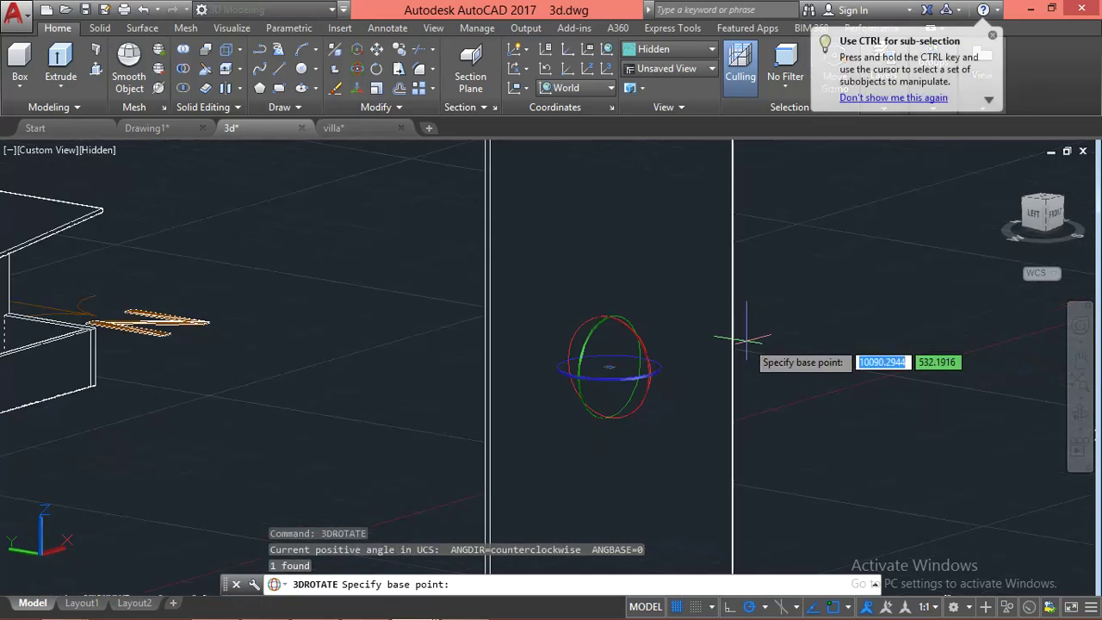
{"action": "left_click", "coordinate": [650, 366]}
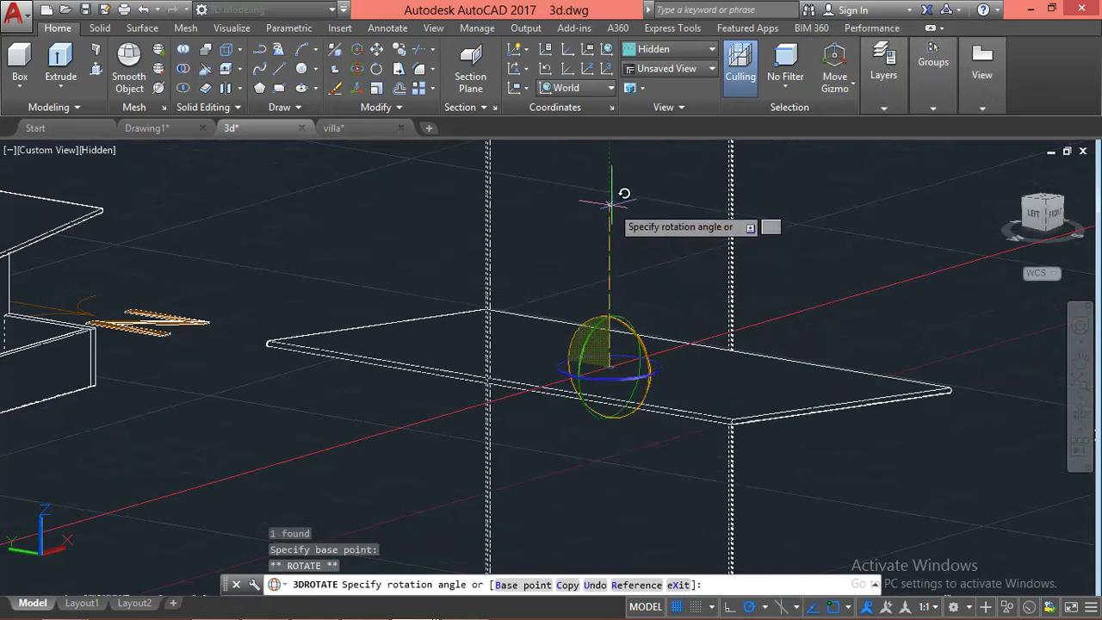
{"action": "key", "text": "Escape"}
{"action": "scroll", "coordinate": [795, 330], "scroll_direction": "down", "scroll_amount": 2}
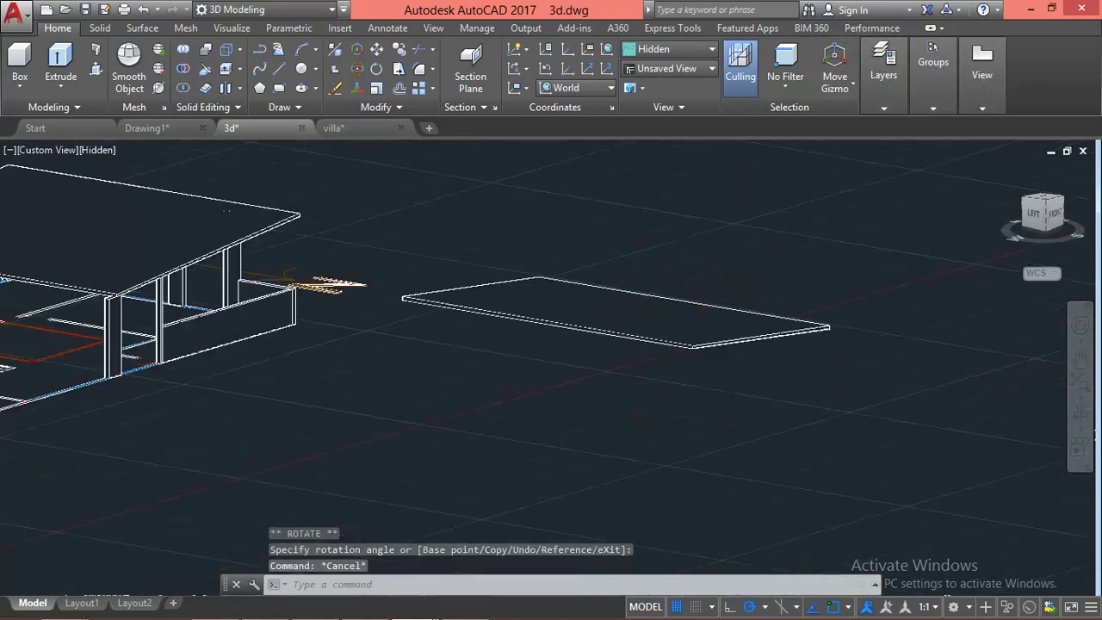
{"action": "key", "text": "Escape"}
{"action": "scroll", "coordinate": [794, 330], "scroll_direction": "down", "scroll_amount": 3}
{"action": "scroll", "coordinate": [706, 282], "scroll_direction": "up", "scroll_amount": 2}
{"action": "scroll", "coordinate": [682, 250], "scroll_direction": "up", "scroll_amount": 1}
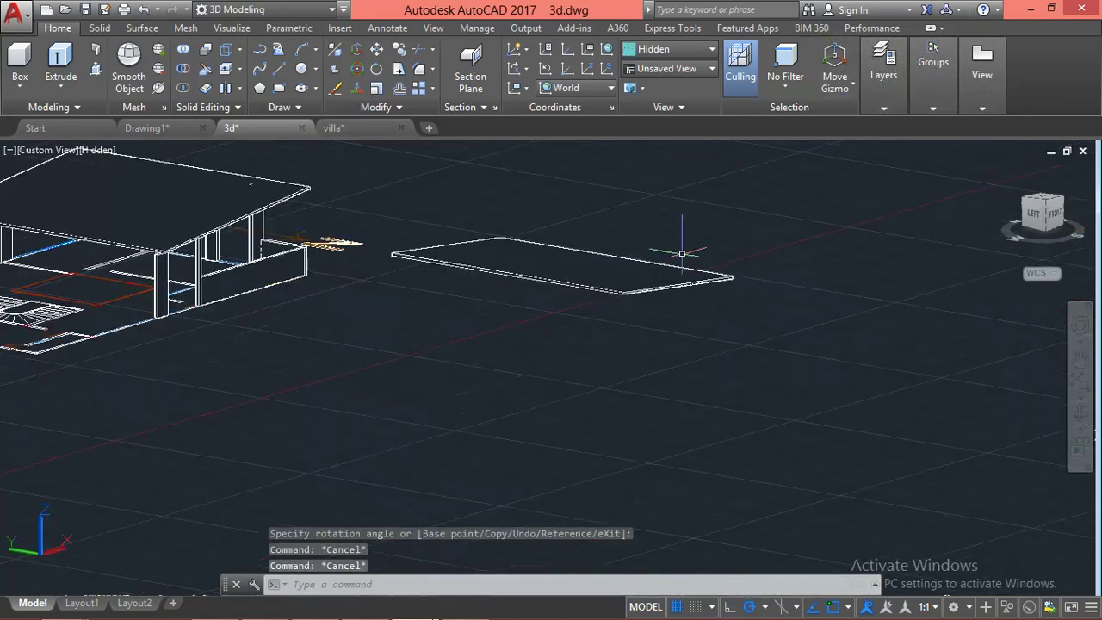
Orbit the view to inspect the flat slab beside the building
{"action": "mouse_move", "coordinate": [799, 368]}
{"action": "middle_mouse_down", "text": "shift"}
{"action": "mouse_move", "coordinate": [583, 371]}
{"action": "mouse_move", "coordinate": [750, 284]}
{"action": "middle_mouse_up", "text": "shift"}
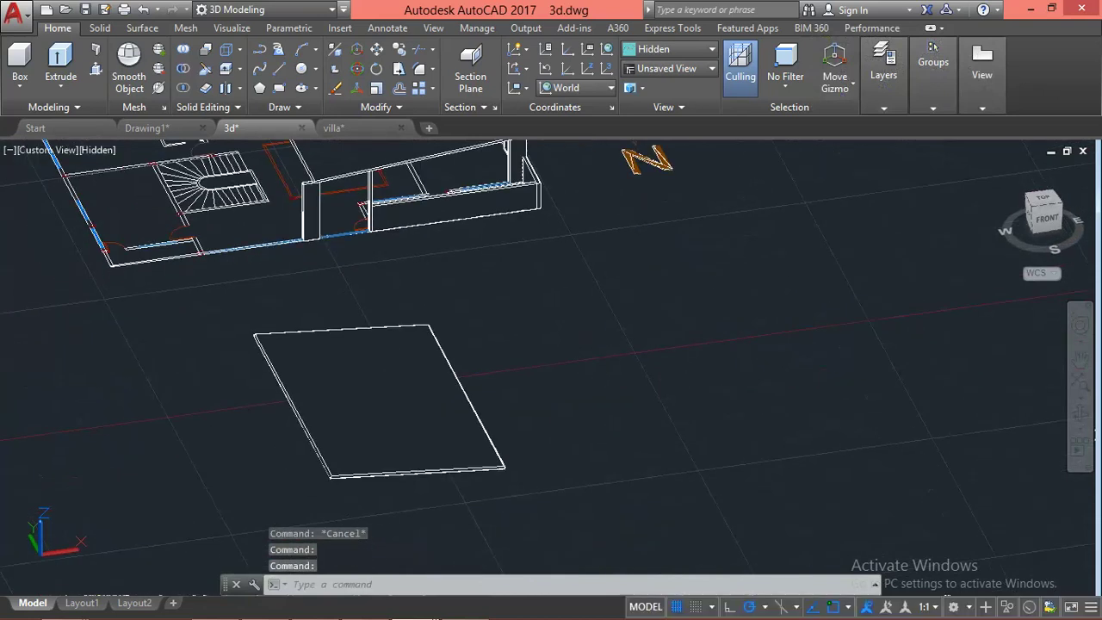
{"action": "scroll", "coordinate": [335, 439], "scroll_direction": "up", "scroll_amount": 3}
{"action": "scroll", "coordinate": [572, 353], "scroll_direction": "down", "scroll_amount": 3}
{"action": "scroll", "coordinate": [731, 403], "scroll_direction": "down", "scroll_amount": 1}
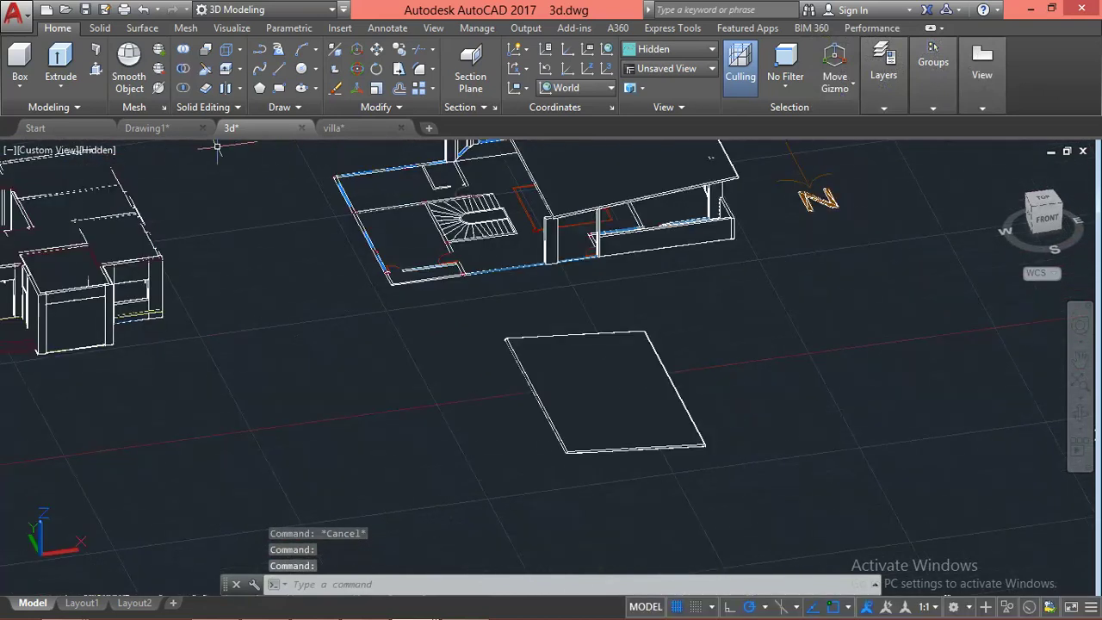
Switch to Drawing1 and orbit the model toward a front view
{"action": "left_click", "coordinate": [167, 126]}
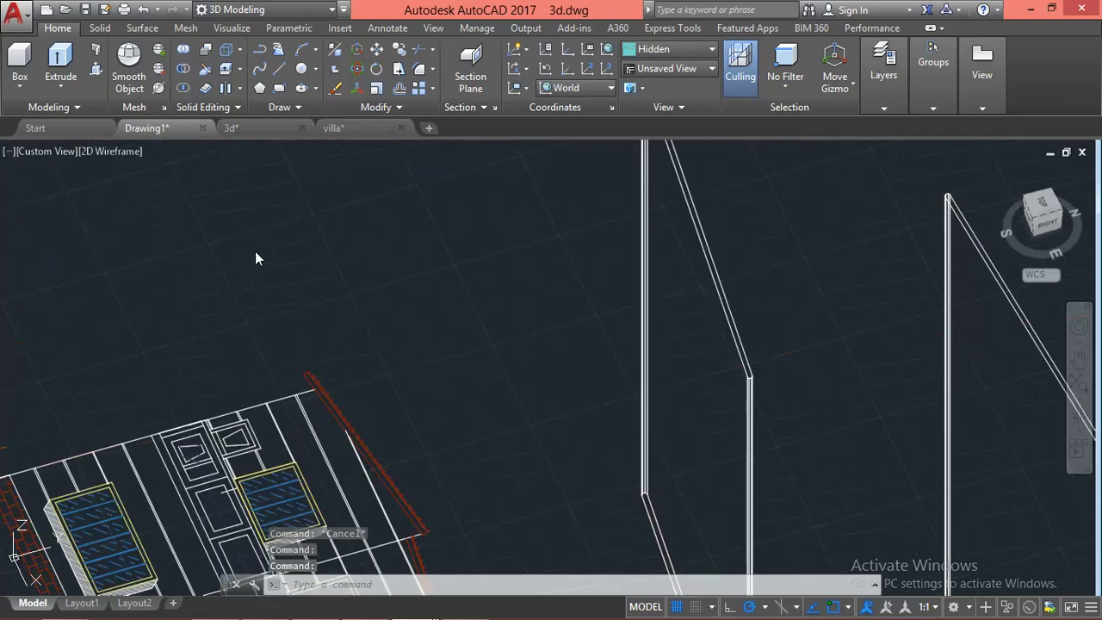
{"action": "scroll", "coordinate": [693, 296], "scroll_direction": "down", "scroll_amount": 4}
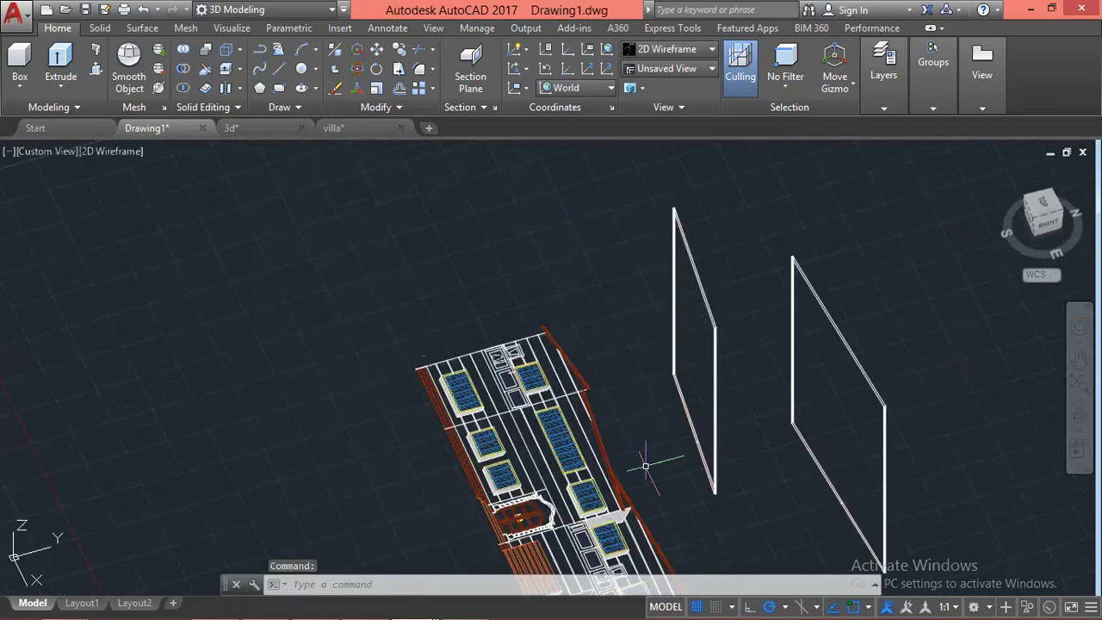
{"action": "middle_click_drag", "start_coordinate": [689, 486], "coordinate": [565, 481], "text": "shift"}
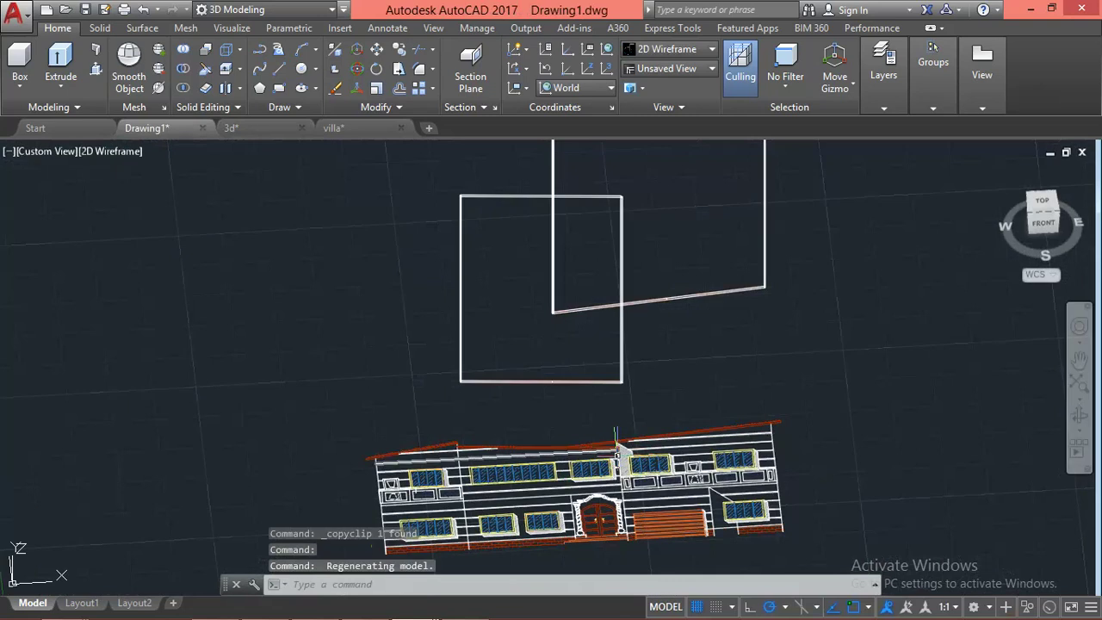
{"action": "scroll", "coordinate": [616, 447], "scroll_direction": "up", "scroll_amount": 3}
{"action": "scroll", "coordinate": [616, 447], "scroll_direction": "up", "scroll_amount": 3}
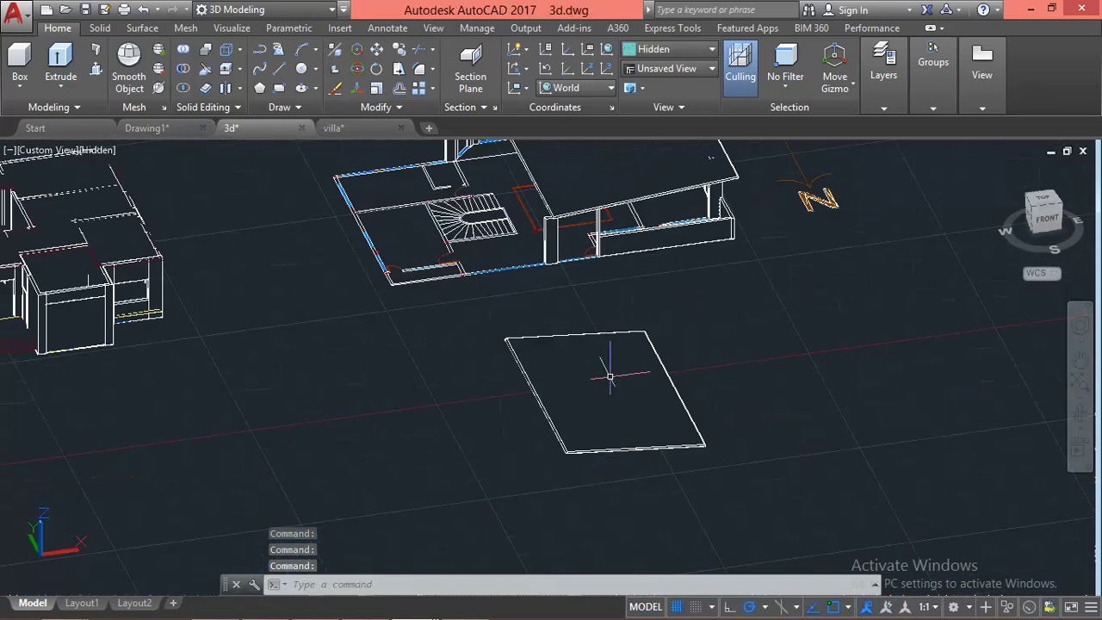
{"action": "scroll", "coordinate": [780, 386], "scroll_direction": "up", "scroll_amount": 3}
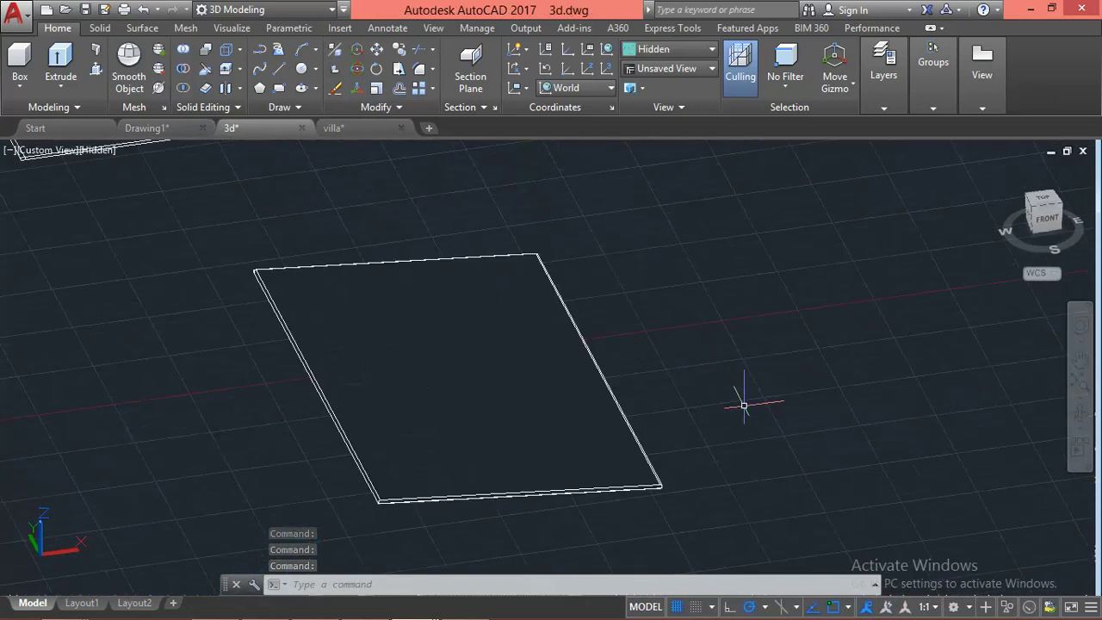
Select the flat ground slab and start a MOVE from its front corner
{"action": "left_click", "coordinate": [650, 468]}
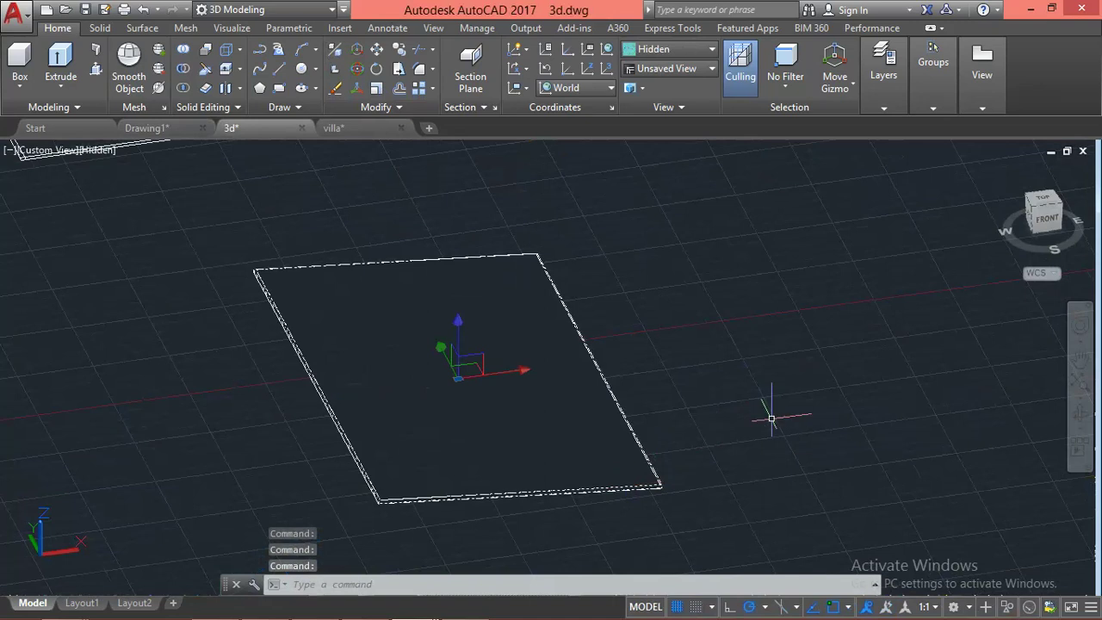
{"action": "type", "text": "m"}
{"action": "key", "text": "Return"}
{"action": "scroll", "coordinate": [654, 495], "scroll_direction": "up", "scroll_amount": 4}
{"action": "scroll", "coordinate": [663, 490], "scroll_direction": "up", "scroll_amount": 2}
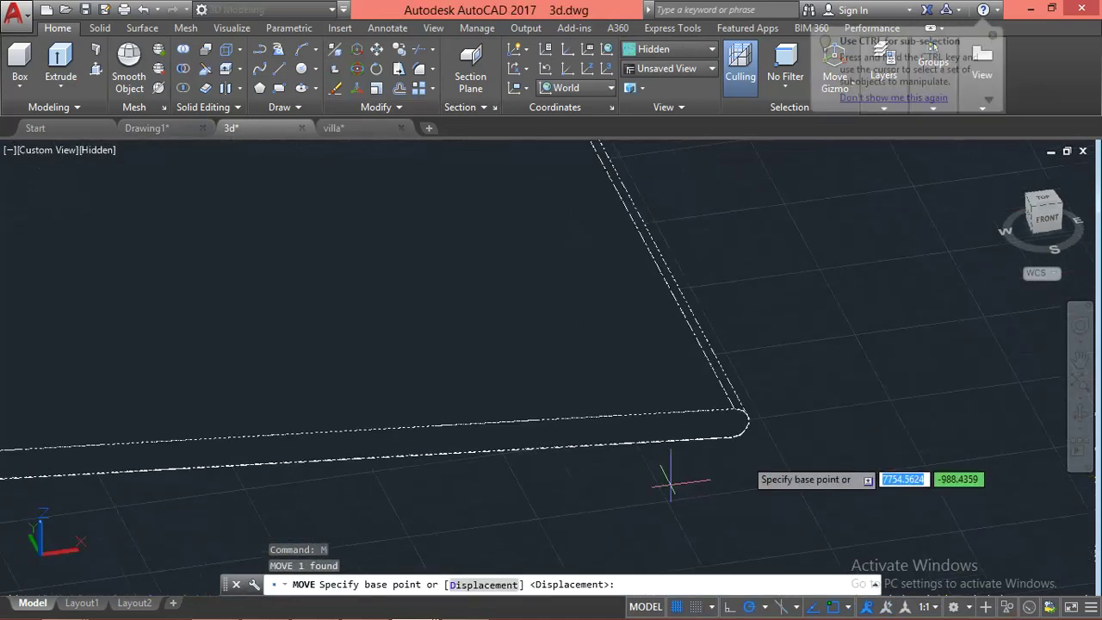
{"action": "scroll", "coordinate": [758, 437], "scroll_direction": "up", "scroll_amount": 1}
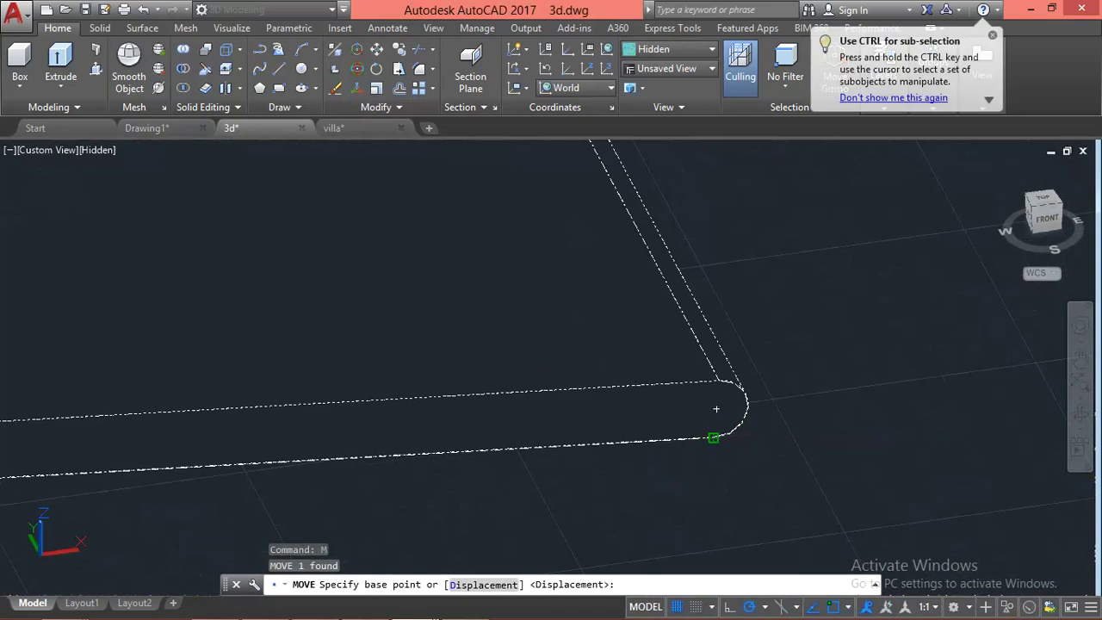
{"action": "left_click", "coordinate": [716, 409]}
Drop the slab's corner onto the roof edge above the column
{"action": "scroll", "coordinate": [732, 421], "scroll_direction": "down", "scroll_amount": 4}
{"action": "scroll", "coordinate": [711, 443], "scroll_direction": "down", "scroll_amount": 3}
{"action": "scroll", "coordinate": [689, 474], "scroll_direction": "down", "scroll_amount": 3}
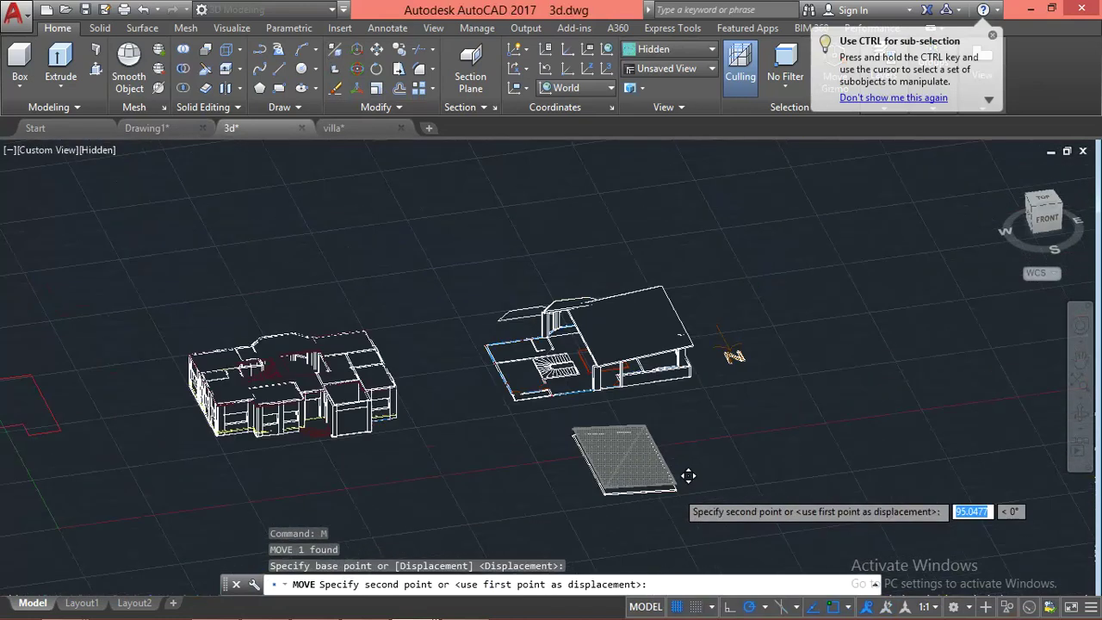
{"action": "scroll", "coordinate": [516, 328], "scroll_direction": "up", "scroll_amount": 2}
{"action": "scroll", "coordinate": [620, 293], "scroll_direction": "up", "scroll_amount": 2}
{"action": "scroll", "coordinate": [587, 291], "scroll_direction": "up", "scroll_amount": 2}
{"action": "scroll", "coordinate": [587, 291], "scroll_direction": "up", "scroll_amount": 2}
{"action": "left_click", "coordinate": [591, 328]}
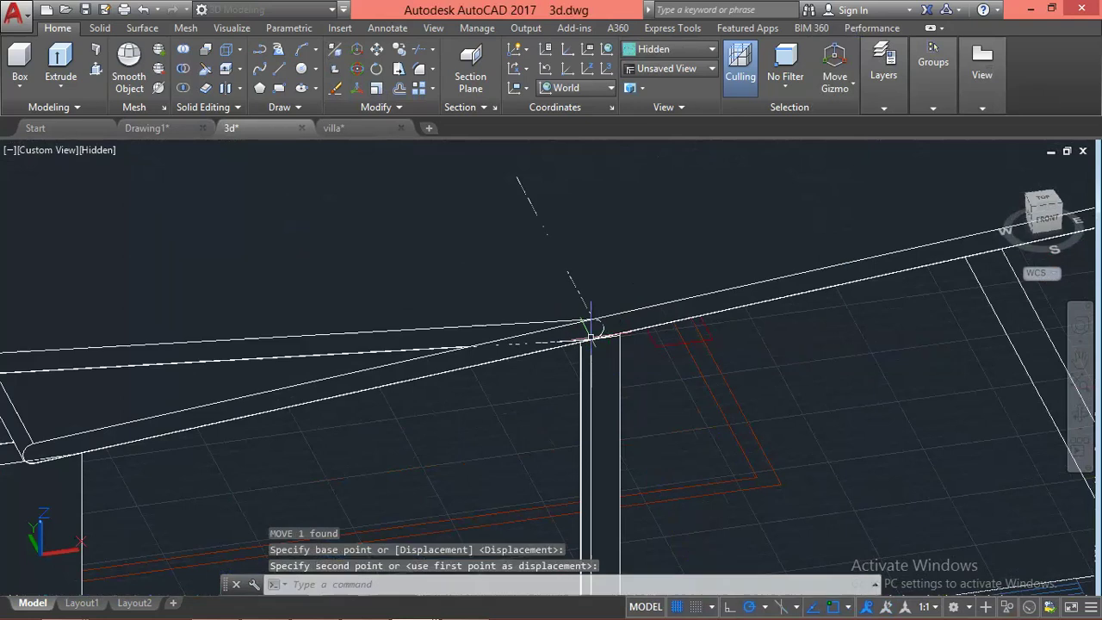
{"action": "key", "text": "Escape"}
{"action": "scroll", "coordinate": [646, 249], "scroll_direction": "down", "scroll_amount": 2}
{"action": "scroll", "coordinate": [732, 284], "scroll_direction": "down", "scroll_amount": 3}
{"action": "scroll", "coordinate": [810, 297], "scroll_direction": "down", "scroll_amount": 2}
{"action": "key", "text": "Escape"}
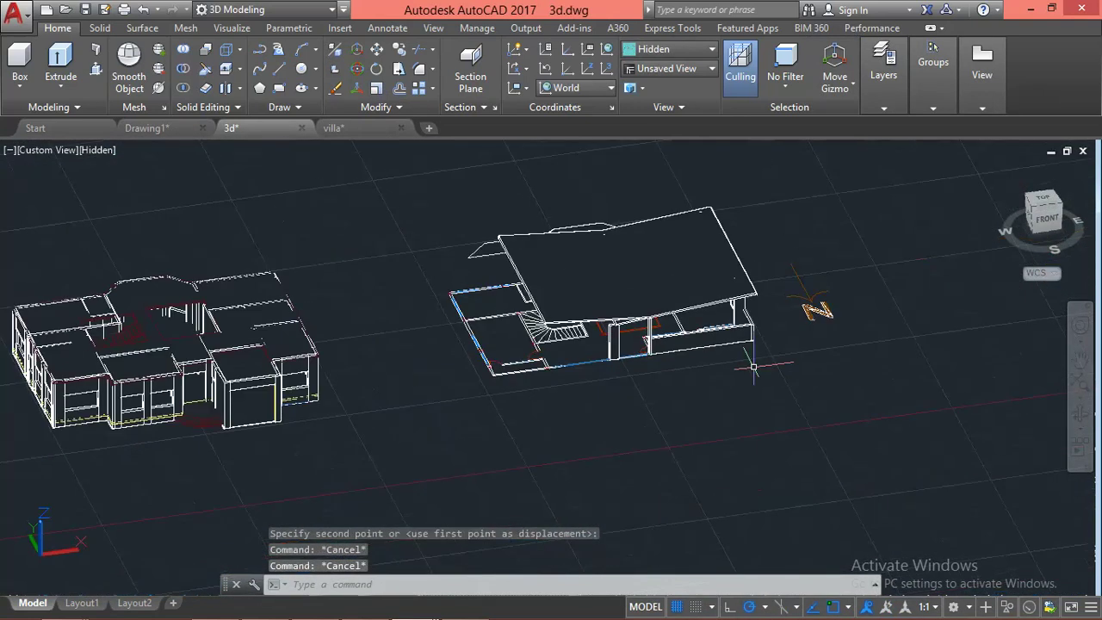
Orbit to a front elevation and zoom in on where the roof slabs meet
{"action": "middle_click_drag", "start_coordinate": [765, 387], "coordinate": [727, 320], "text": "shift"}
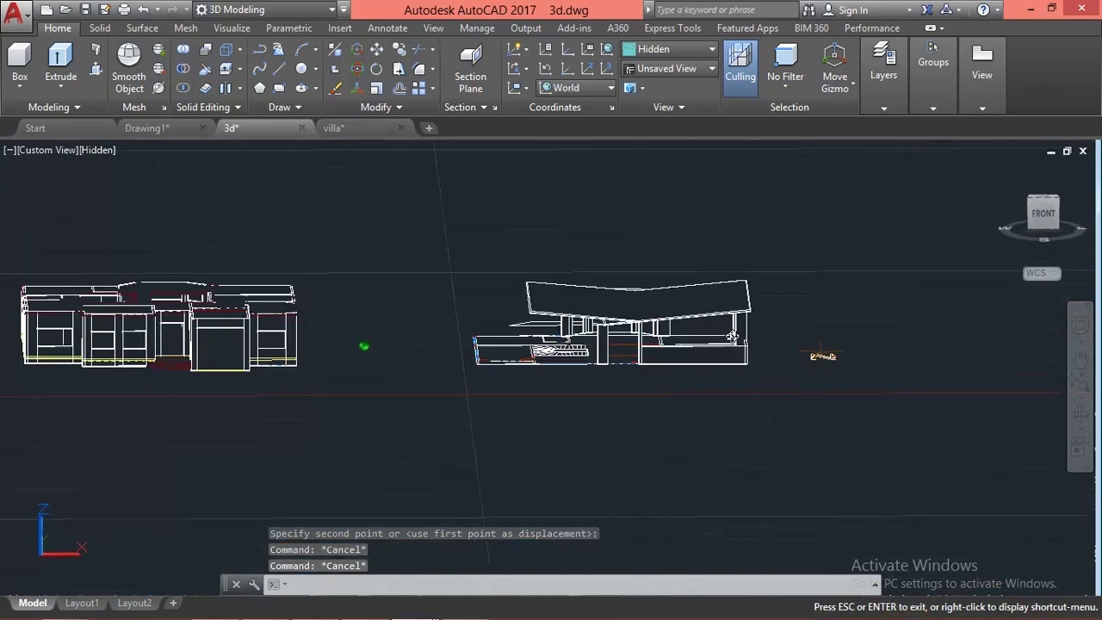
{"action": "middle_click_drag", "start_coordinate": [727, 319], "coordinate": [730, 322], "text": "shift"}
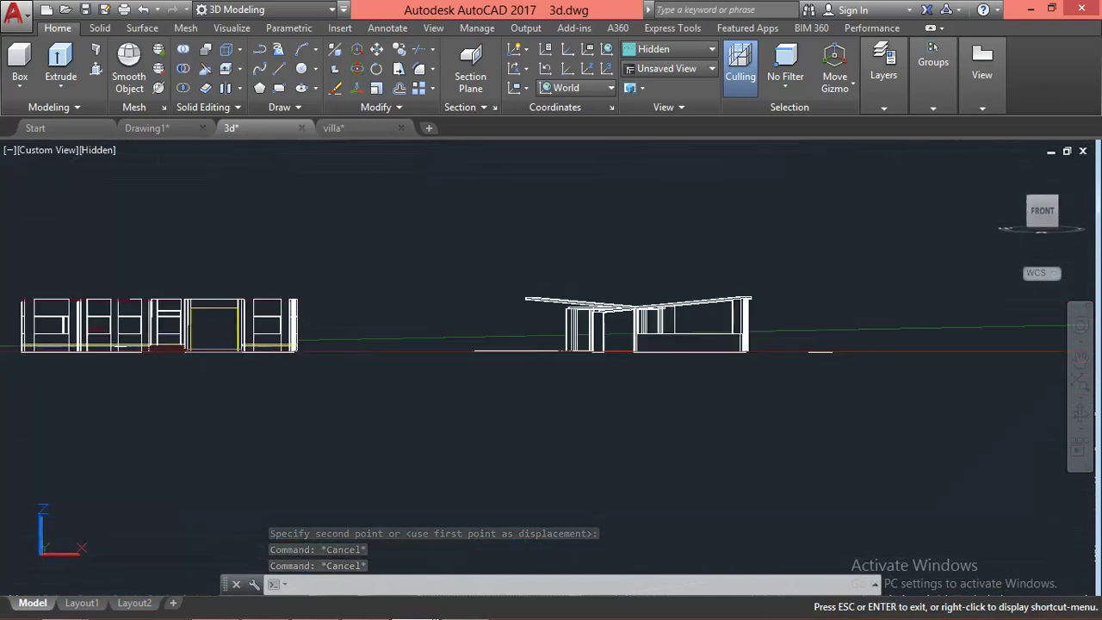
{"action": "scroll", "coordinate": [671, 336], "scroll_direction": "up", "scroll_amount": 3}
{"action": "scroll", "coordinate": [672, 336], "scroll_direction": "up", "scroll_amount": 3}
{"action": "scroll", "coordinate": [642, 311], "scroll_direction": "up", "scroll_amount": 2}
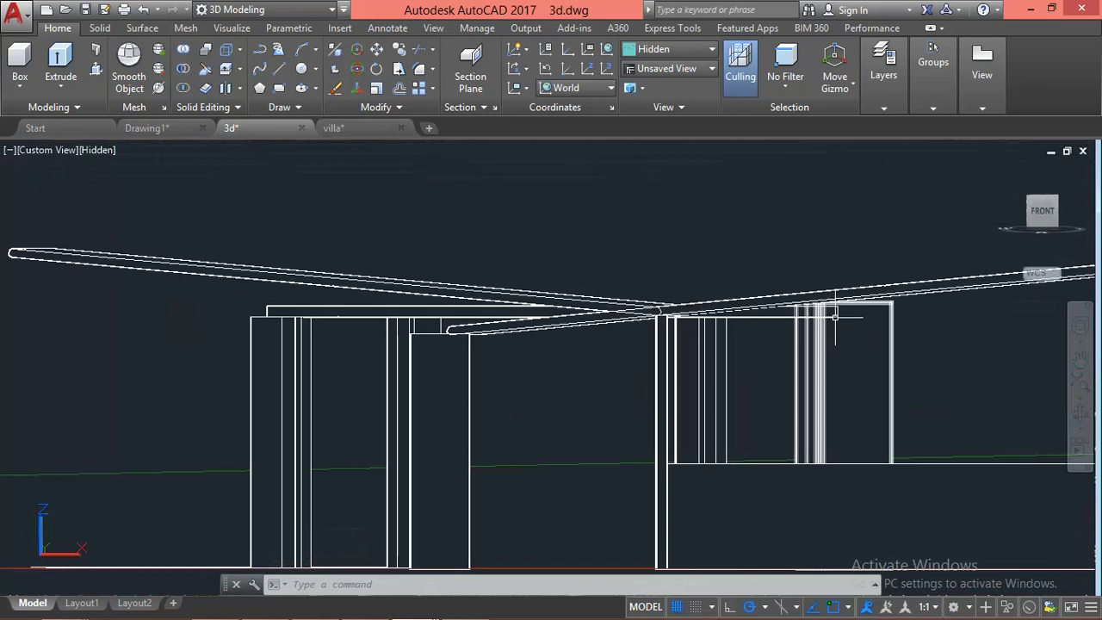
{"action": "scroll", "coordinate": [755, 362], "scroll_direction": "down", "scroll_amount": 2}
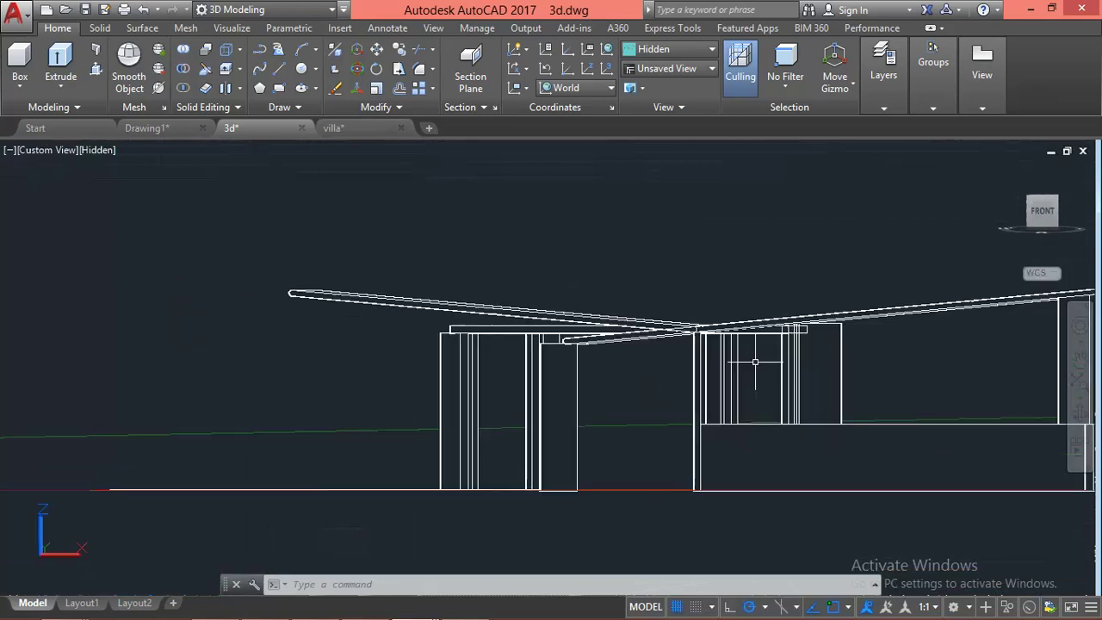
{"action": "scroll", "coordinate": [691, 381], "scroll_direction": "down", "scroll_amount": 2}
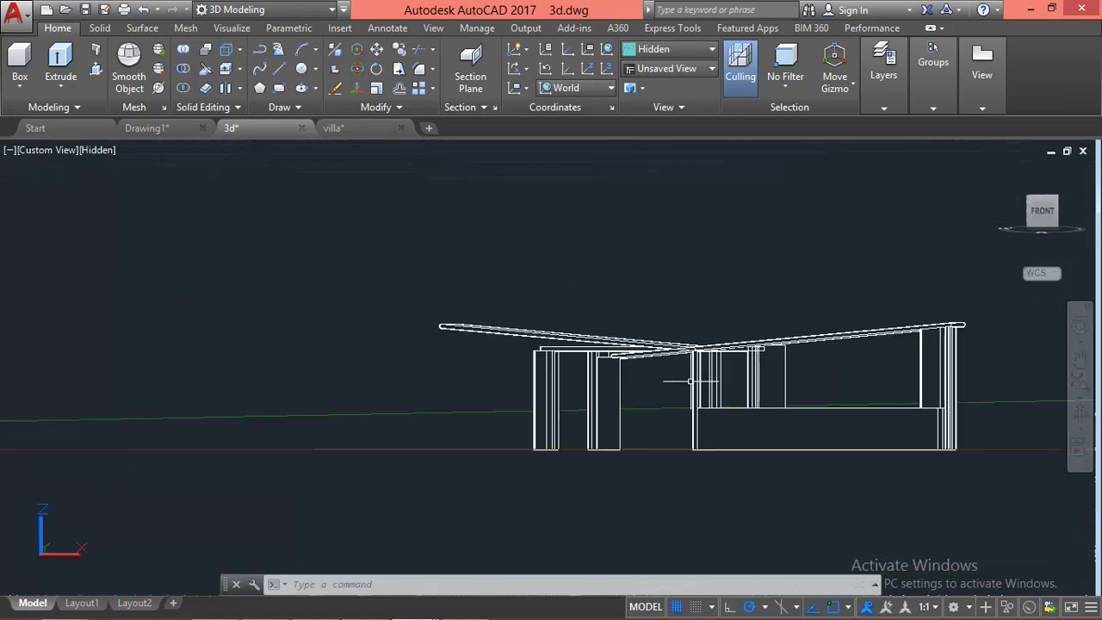
Switch to Drawing1, then return to the 3d drawing
{"action": "left_click", "coordinate": [167, 130]}
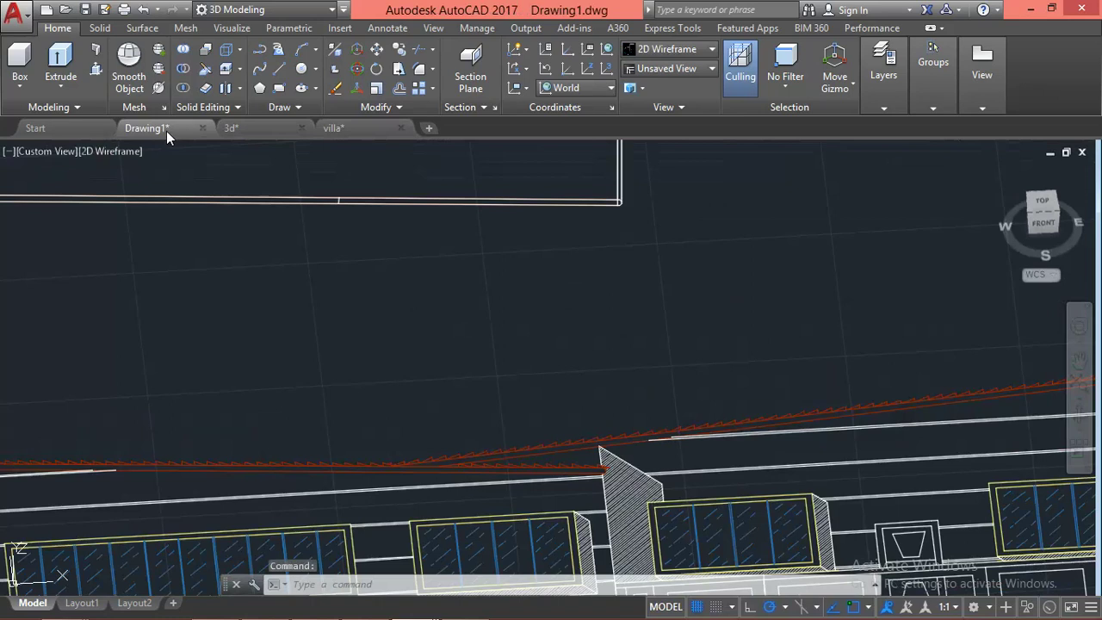
{"action": "mouse_move", "coordinate": [231, 128]}
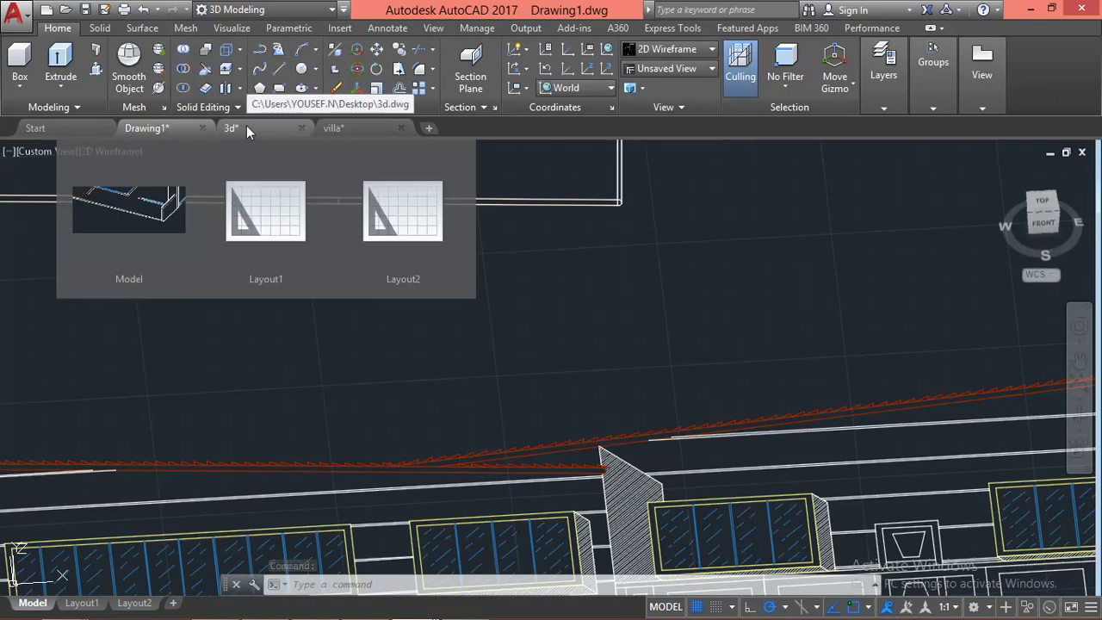
{"action": "left_click", "coordinate": [246, 129]}
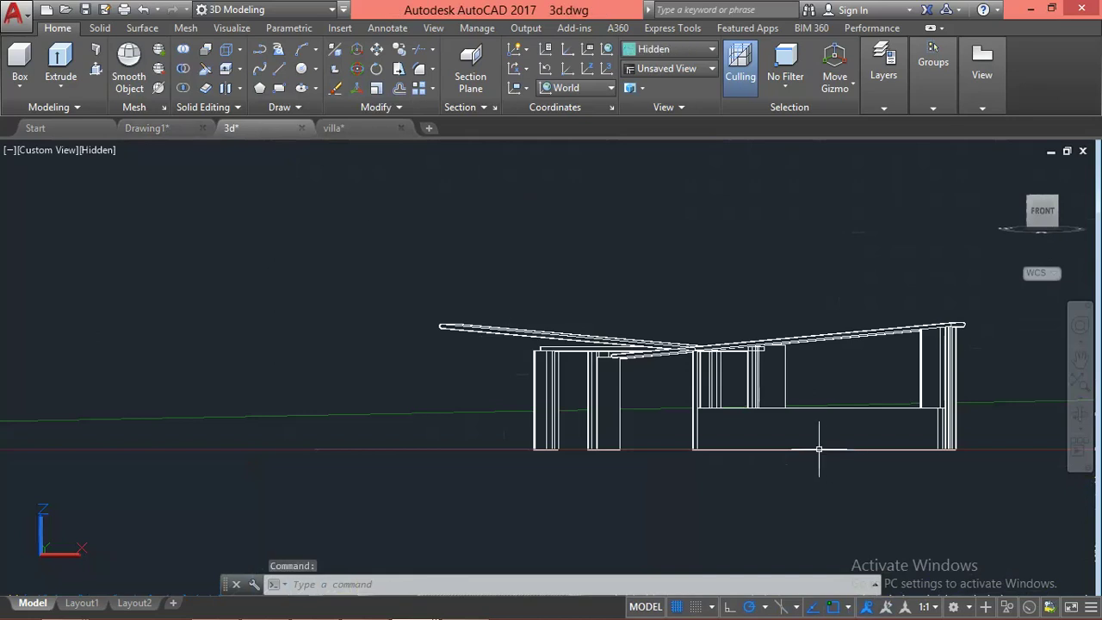
{"action": "scroll", "coordinate": [697, 362], "scroll_direction": "up", "scroll_amount": 3}
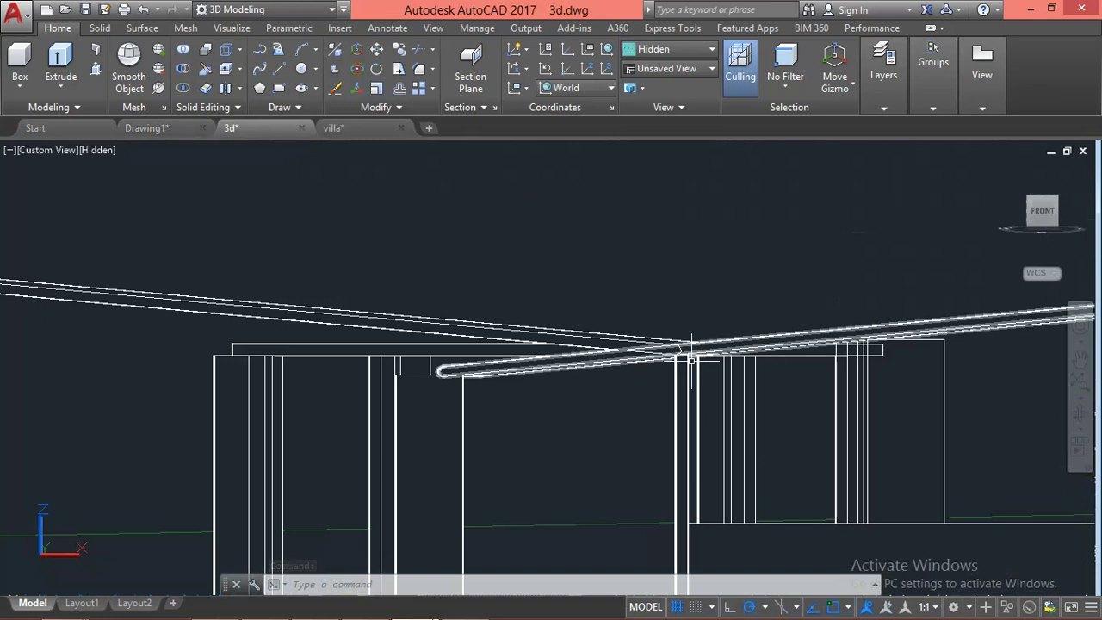
Check the right tilted roof slab, then orbit to an overhead view of the house
{"action": "left_click", "coordinate": [493, 363]}
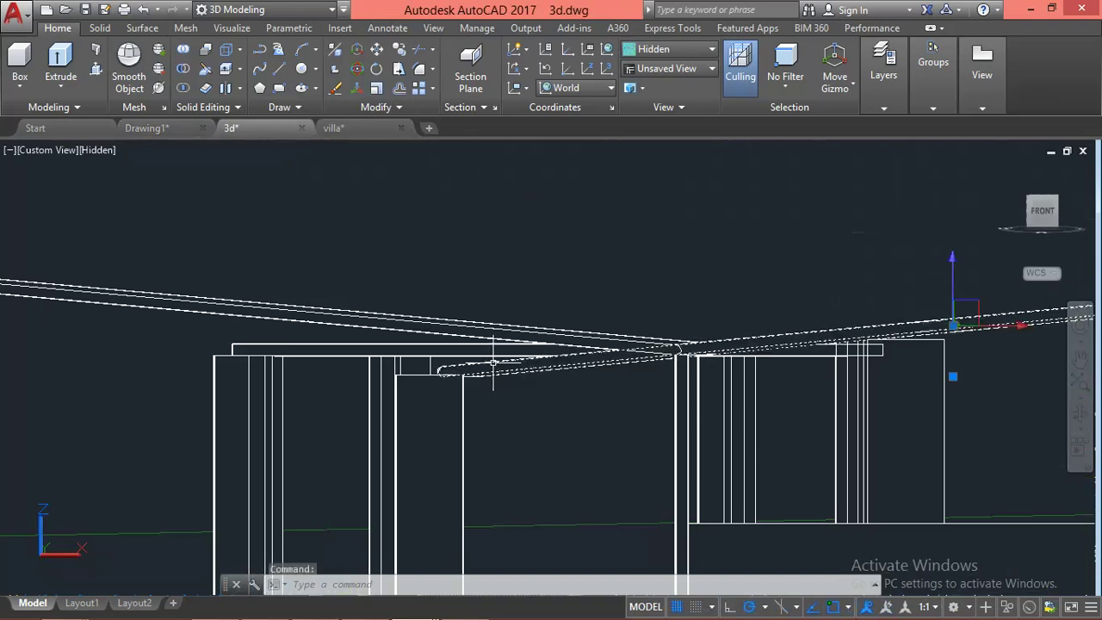
{"action": "scroll", "coordinate": [476, 376], "scroll_direction": "down", "scroll_amount": 1}
{"action": "key", "text": "Escape"}
{"action": "scroll", "coordinate": [536, 407], "scroll_direction": "down", "scroll_amount": 2}
{"action": "scroll", "coordinate": [525, 422], "scroll_direction": "down", "scroll_amount": 2}
{"action": "middle_click_drag", "start_coordinate": [513, 436], "coordinate": [551, 500], "text": "shift"}
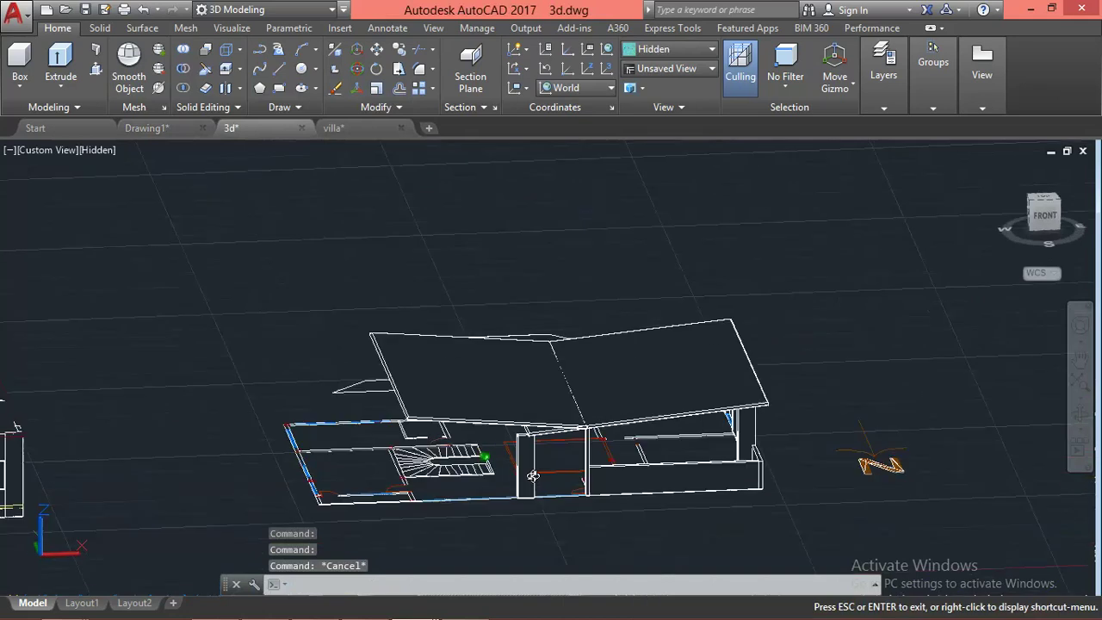
{"action": "scroll", "coordinate": [388, 387], "scroll_direction": "up", "scroll_amount": 3}
{"action": "scroll", "coordinate": [546, 443], "scroll_direction": "up", "scroll_amount": 3}
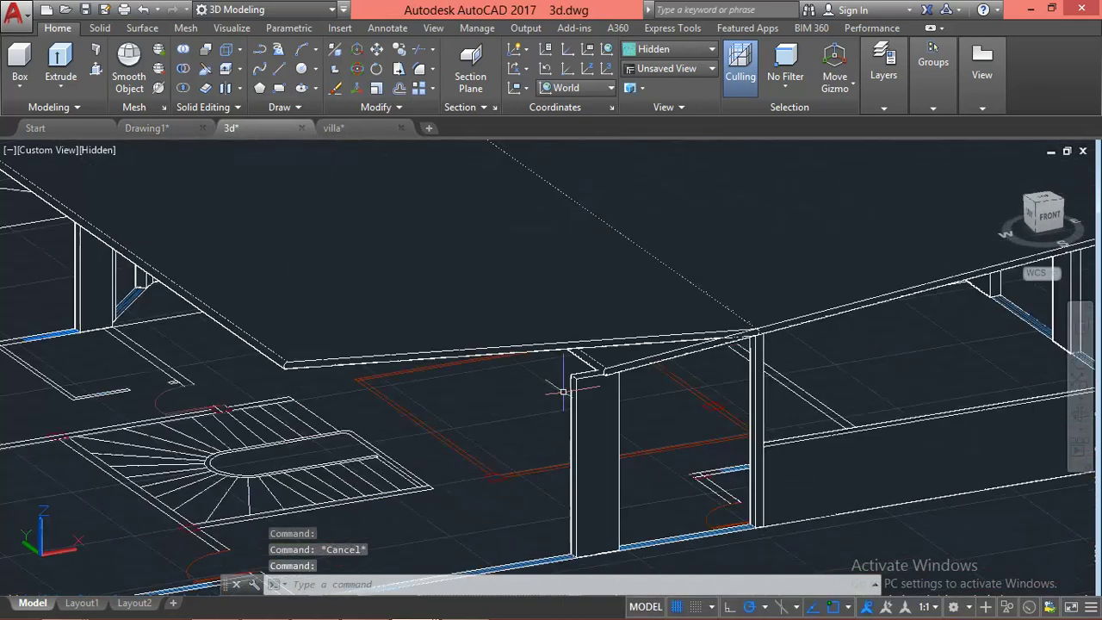
{"action": "scroll", "coordinate": [572, 368], "scroll_direction": "up", "scroll_amount": 2}
Stretch the short column's top grip up to the roof slab
{"action": "left_click", "coordinate": [599, 387]}
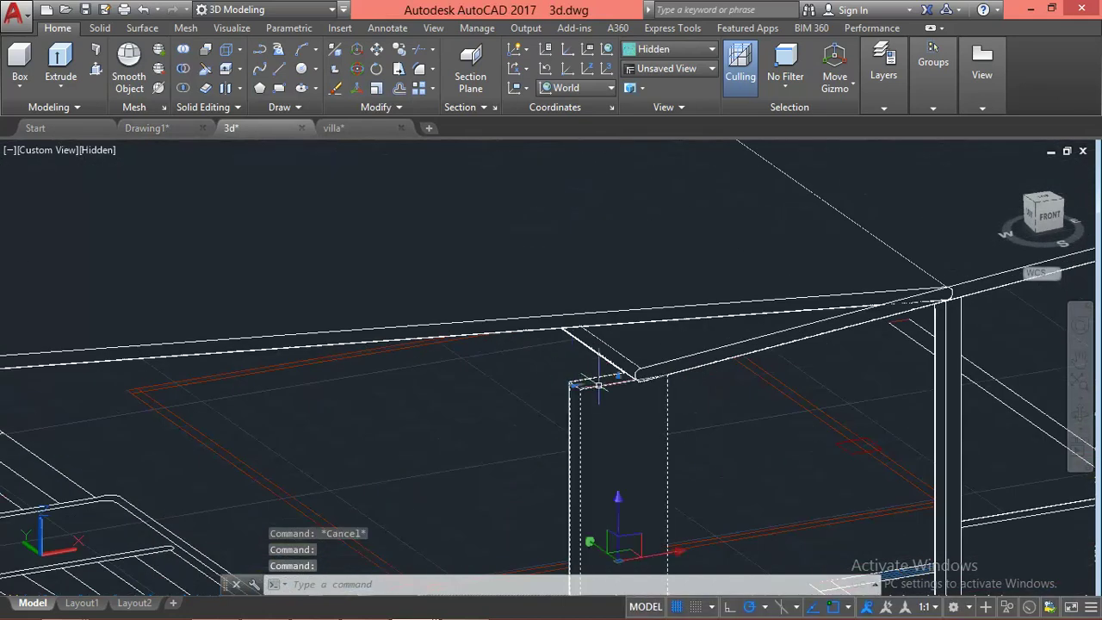
{"action": "left_click", "coordinate": [618, 377]}
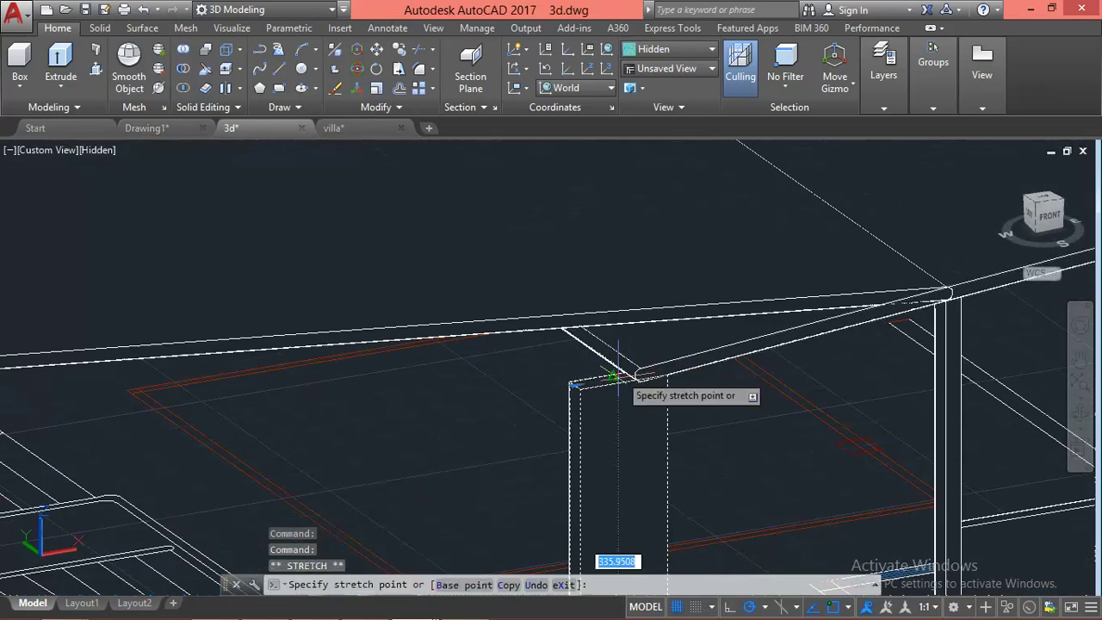
{"action": "left_click", "coordinate": [613, 312]}
{"action": "scroll", "coordinate": [635, 307], "scroll_direction": "down", "scroll_amount": 3}
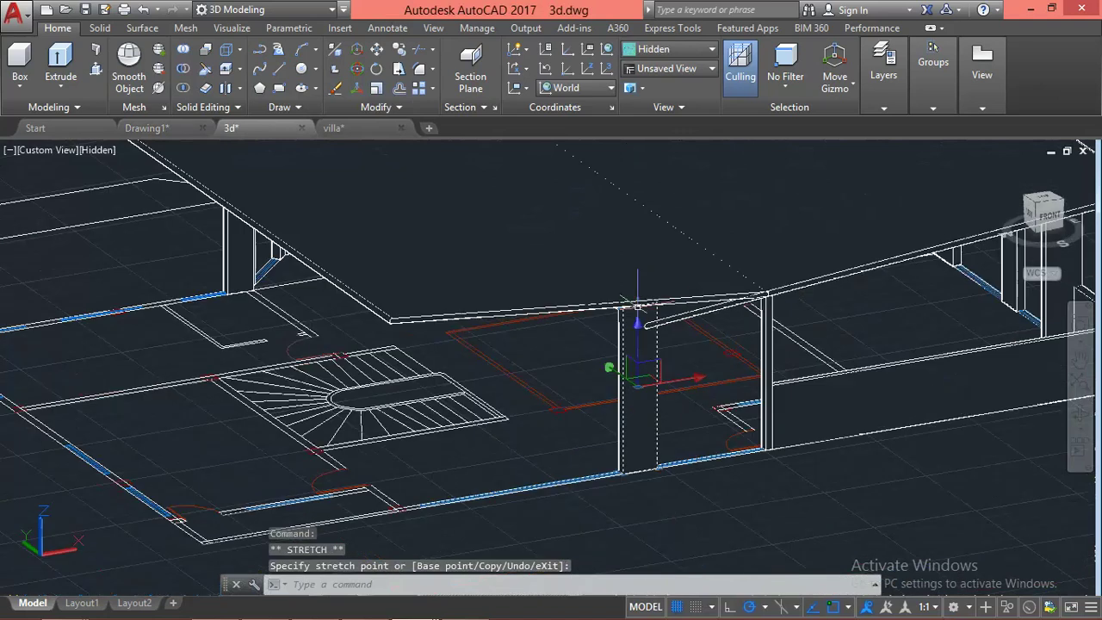
{"action": "key", "text": "Escape"}
{"action": "key", "text": "Escape"}
{"action": "scroll", "coordinate": [723, 344], "scroll_direction": "down", "scroll_amount": 3}
{"action": "scroll", "coordinate": [660, 435], "scroll_direction": "up", "scroll_amount": 2}
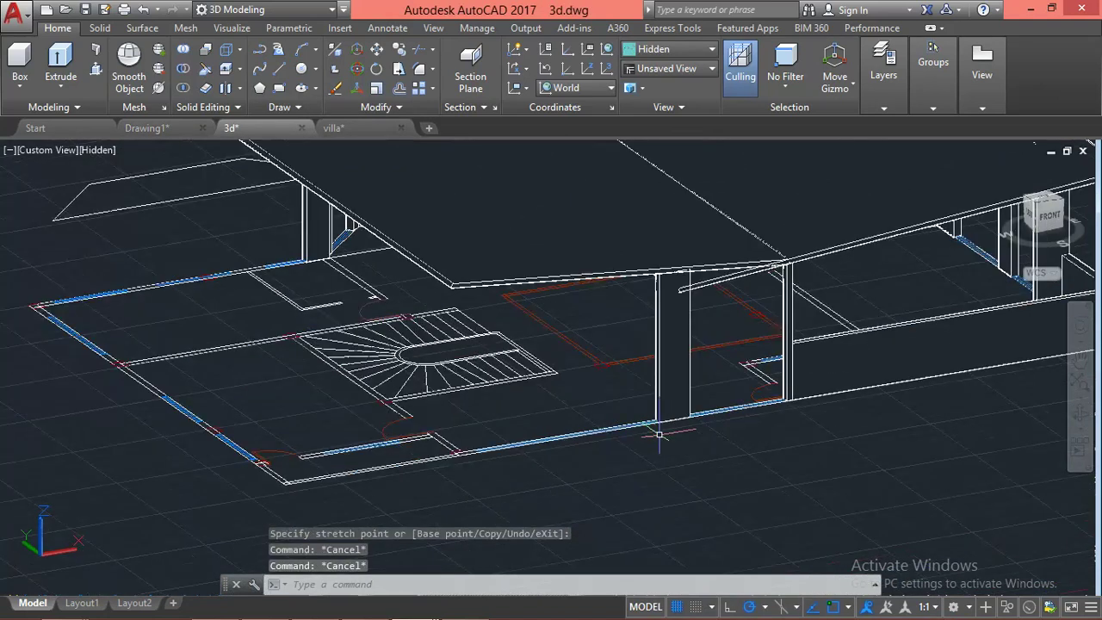
{"action": "scroll", "coordinate": [757, 323], "scroll_direction": "down", "scroll_amount": 2}
{"action": "scroll", "coordinate": [757, 323], "scroll_direction": "down", "scroll_amount": 1}
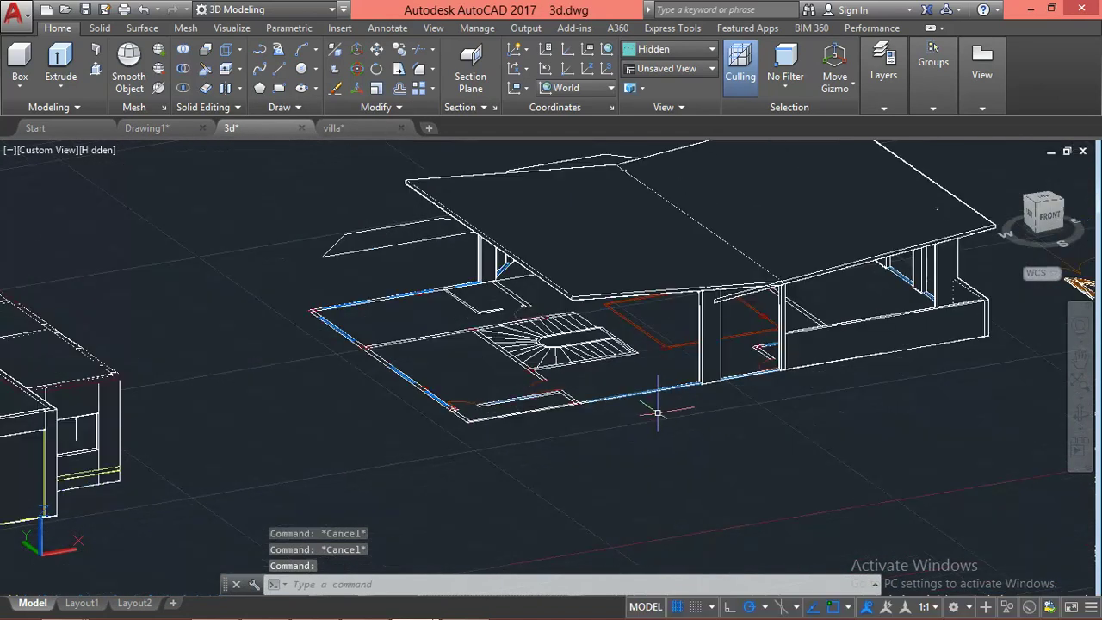
{"action": "mouse_move", "coordinate": [585, 403]}
{"action": "middle_mouse_down", "text": "shift"}
{"action": "mouse_move", "coordinate": [702, 365]}
{"action": "mouse_move", "coordinate": [719, 447]}
{"action": "mouse_move", "coordinate": [664, 408]}
{"action": "middle_mouse_up", "text": "shift"}
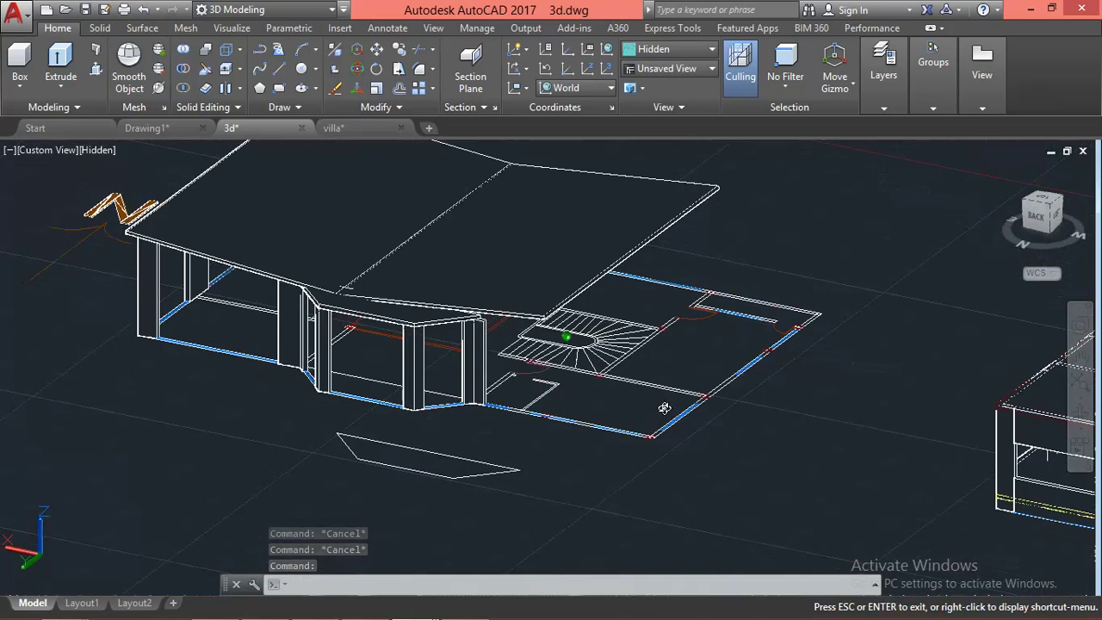
Select the corner column and orbit around until it is clearly in view
{"action": "scroll", "coordinate": [465, 297], "scroll_direction": "up", "scroll_amount": 3}
{"action": "left_click", "coordinate": [487, 327]}
{"action": "scroll", "coordinate": [496, 299], "scroll_direction": "up", "scroll_amount": 2}
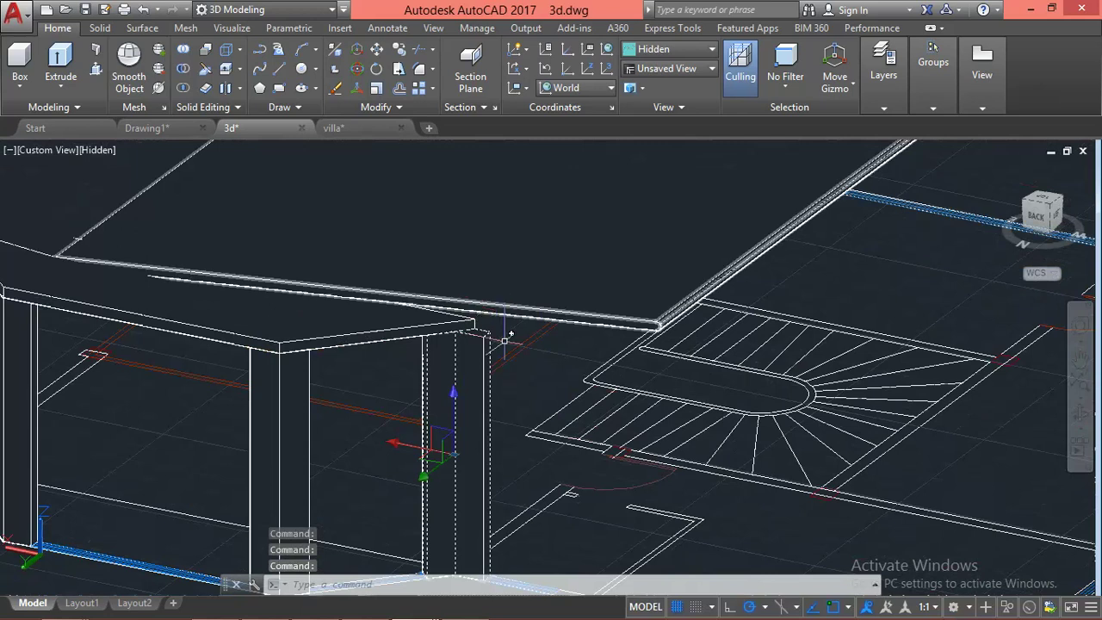
{"action": "middle_click_drag", "start_coordinate": [451, 349], "coordinate": [516, 370], "text": "shift"}
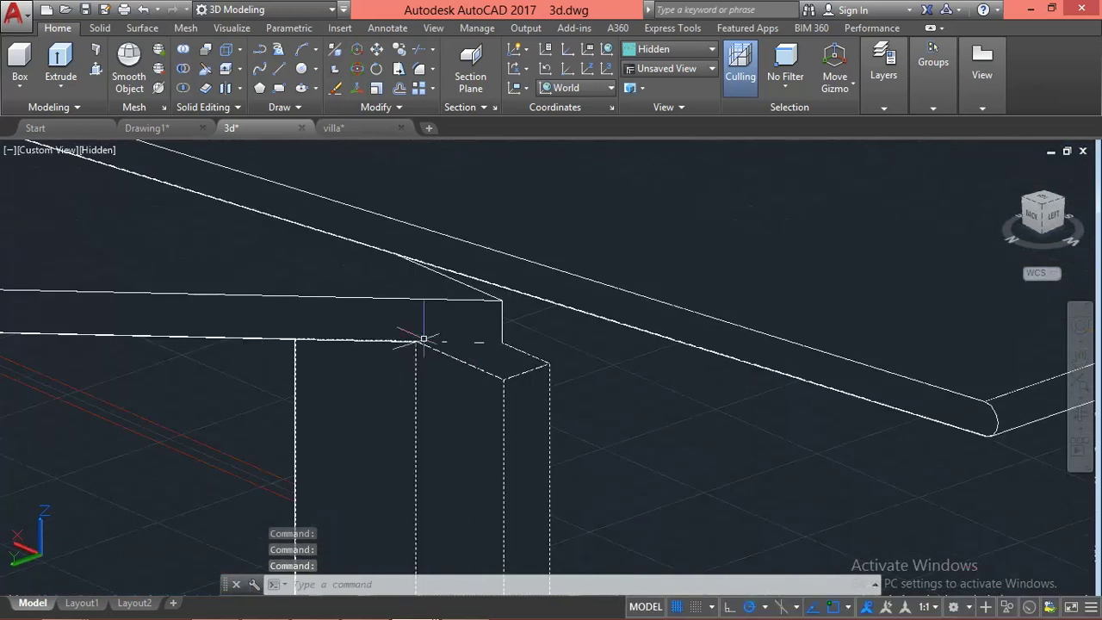
{"action": "middle_click_drag", "start_coordinate": [415, 342], "coordinate": [456, 348], "text": "shift"}
{"action": "mouse_move", "coordinate": [414, 472]}
{"action": "middle_mouse_down"}
{"action": "mouse_move", "coordinate": [390, 357]}
{"action": "mouse_move", "coordinate": [386, 388]}
{"action": "middle_mouse_up"}
{"action": "mouse_move", "coordinate": [449, 278]}
{"action": "middle_mouse_down", "text": "shift"}
{"action": "mouse_move", "coordinate": [413, 305]}
{"action": "mouse_move", "coordinate": [339, 308]}
{"action": "mouse_move", "coordinate": [249, 283]}
{"action": "middle_mouse_up", "text": "shift"}
{"action": "mouse_move", "coordinate": [487, 426]}
{"action": "middle_mouse_down", "text": "shift"}
{"action": "mouse_move", "coordinate": [445, 312]}
{"action": "mouse_move", "coordinate": [425, 357]}
{"action": "middle_mouse_up", "text": "shift"}
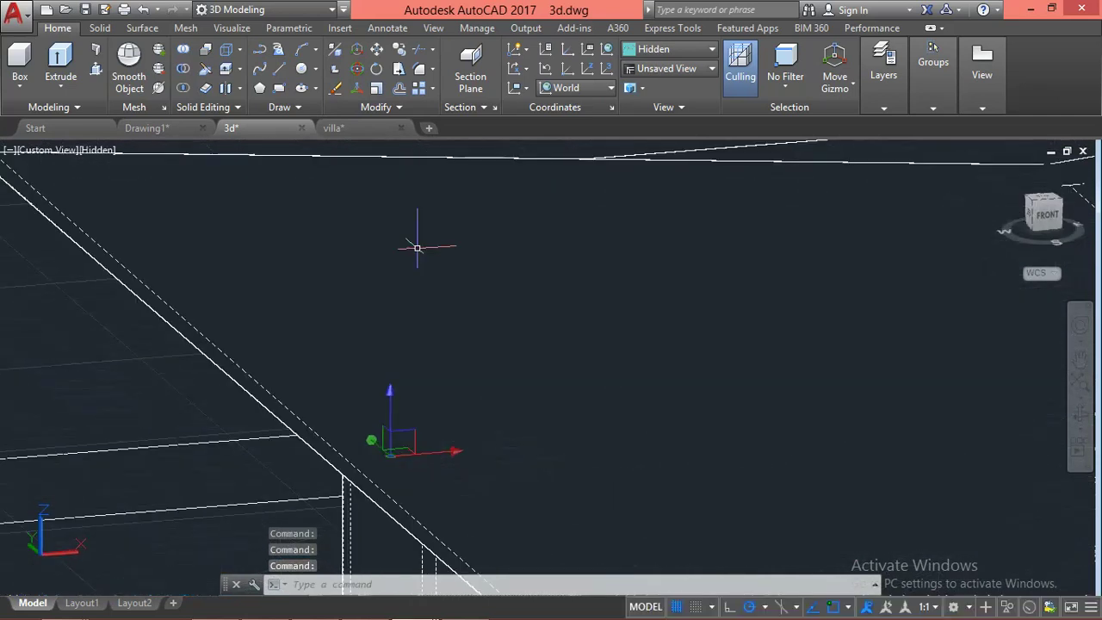
{"action": "scroll", "coordinate": [328, 325], "scroll_direction": "up", "scroll_amount": 5}
{"action": "scroll", "coordinate": [327, 325], "scroll_direction": "up", "scroll_amount": 3}
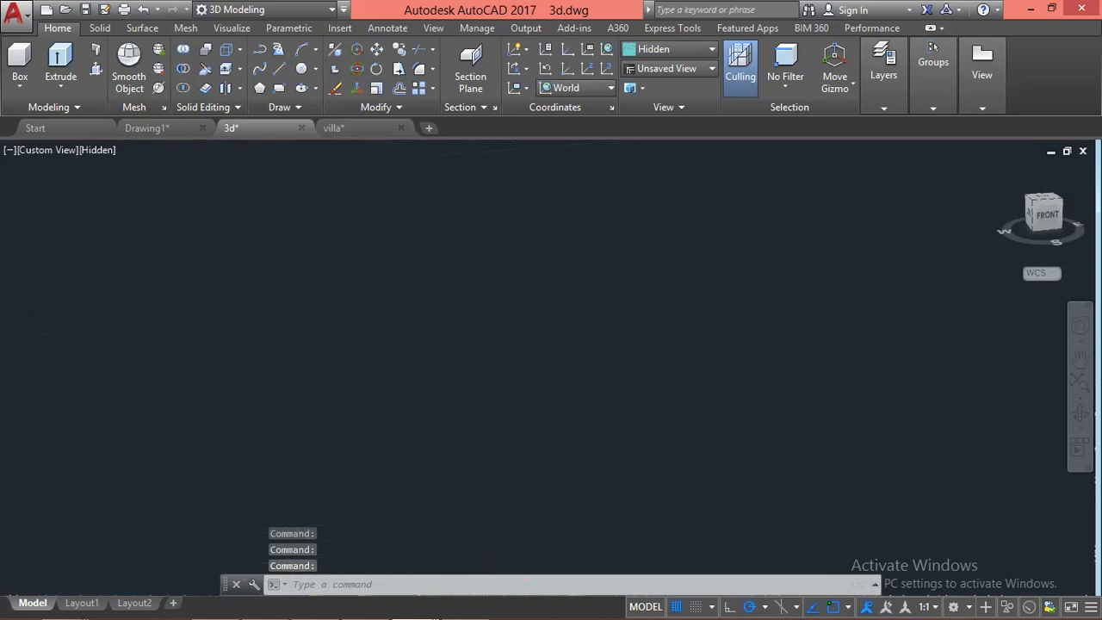
{"action": "scroll", "coordinate": [463, 328], "scroll_direction": "down", "scroll_amount": 3}
{"action": "scroll", "coordinate": [464, 328], "scroll_direction": "down", "scroll_amount": 3}
{"action": "mouse_move", "coordinate": [463, 328]}
{"action": "middle_mouse_down", "text": "shift"}
{"action": "mouse_move", "coordinate": [485, 417]}
{"action": "mouse_move", "coordinate": [570, 418]}
{"action": "mouse_move", "coordinate": [669, 402]}
{"action": "middle_mouse_up", "text": "shift"}
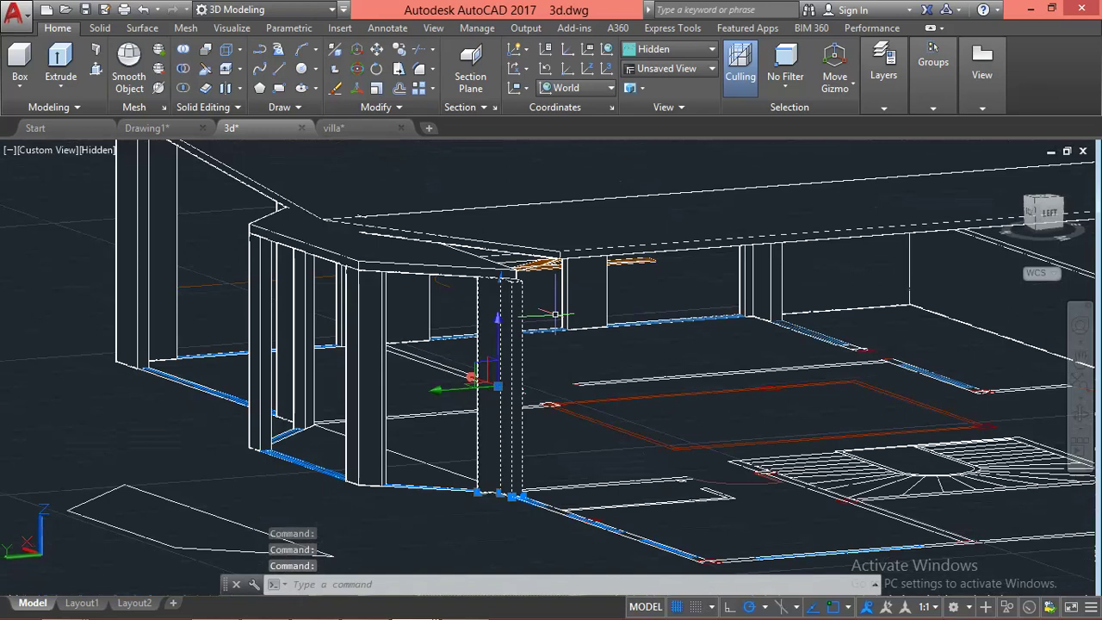
{"action": "scroll", "coordinate": [453, 235], "scroll_direction": "up", "scroll_amount": 2}
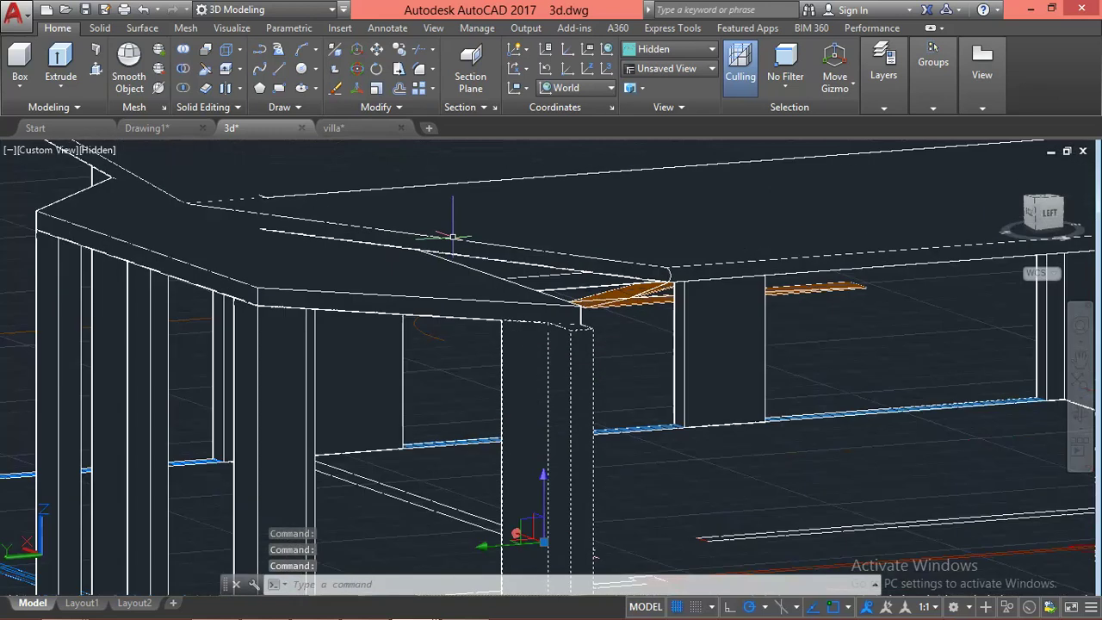
Stretch the column's top up against the tilted roof slab
{"action": "left_click", "coordinate": [551, 323]}
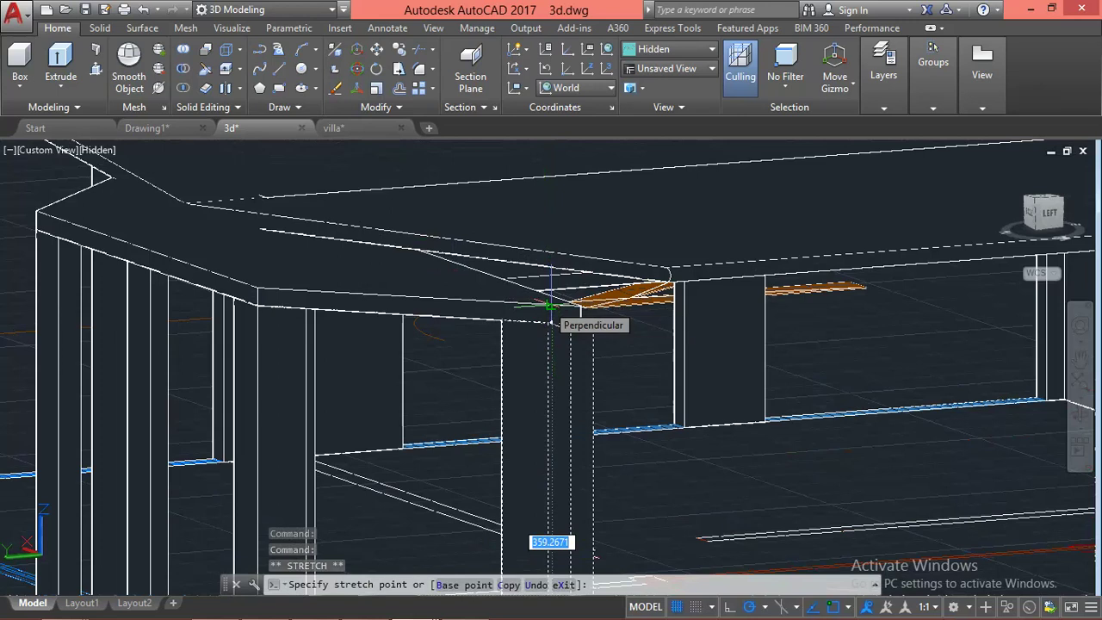
{"action": "left_click", "coordinate": [551, 306]}
{"action": "scroll", "coordinate": [543, 388], "scroll_direction": "down", "scroll_amount": 1}
{"action": "scroll", "coordinate": [543, 370], "scroll_direction": "down", "scroll_amount": 1}
{"action": "scroll", "coordinate": [539, 340], "scroll_direction": "down", "scroll_amount": 1}
{"action": "scroll", "coordinate": [539, 339], "scroll_direction": "up", "scroll_amount": 1}
{"action": "key", "text": "Escape"}
{"action": "scroll", "coordinate": [515, 496], "scroll_direction": "down", "scroll_amount": 1}
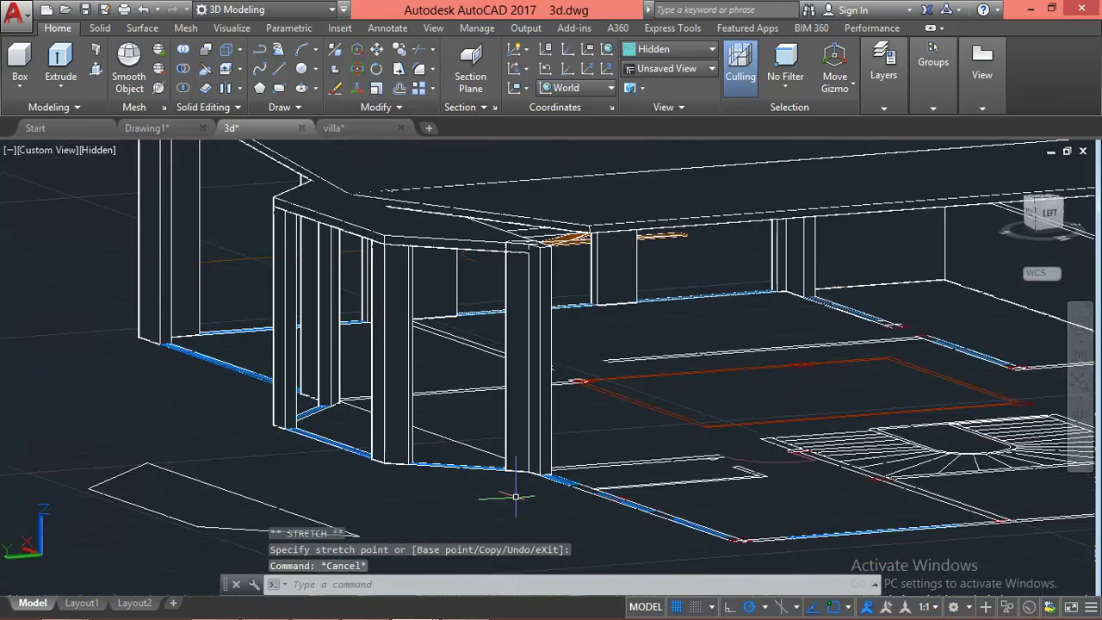
Select another column and grab its top grip, then cancel without stretching
{"action": "mouse_move", "coordinate": [637, 472]}
{"action": "middle_mouse_down", "text": "shift"}
{"action": "mouse_move", "coordinate": [682, 465]}
{"action": "mouse_move", "coordinate": [673, 492]}
{"action": "middle_mouse_up", "text": "shift"}
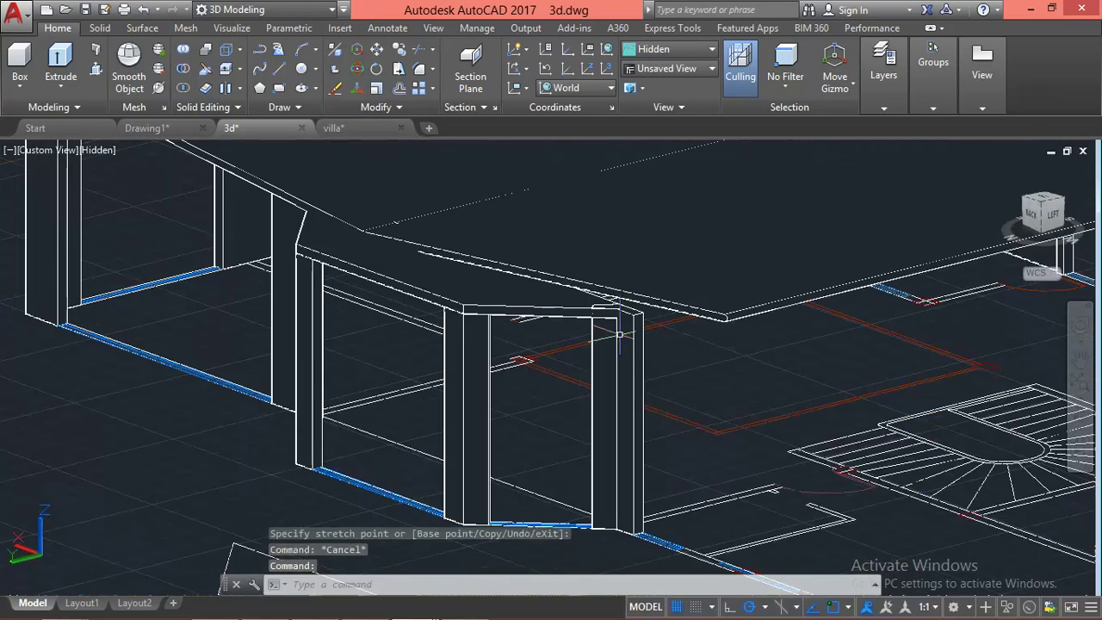
{"action": "scroll", "coordinate": [641, 284], "scroll_direction": "up", "scroll_amount": 4}
{"action": "left_click", "coordinate": [658, 261]}
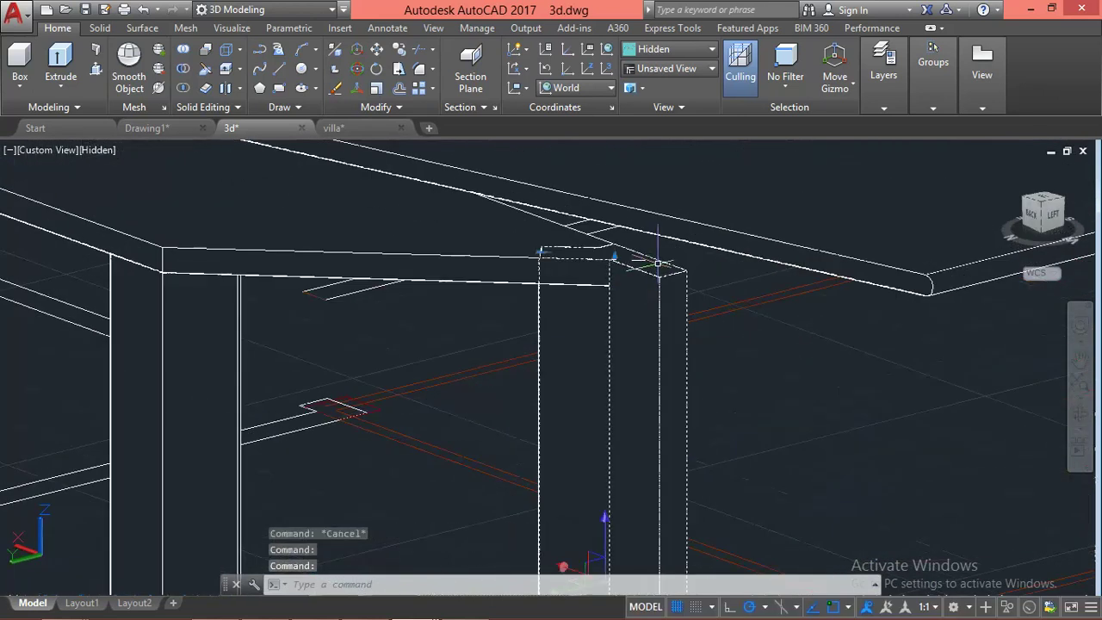
{"action": "left_click", "coordinate": [615, 257]}
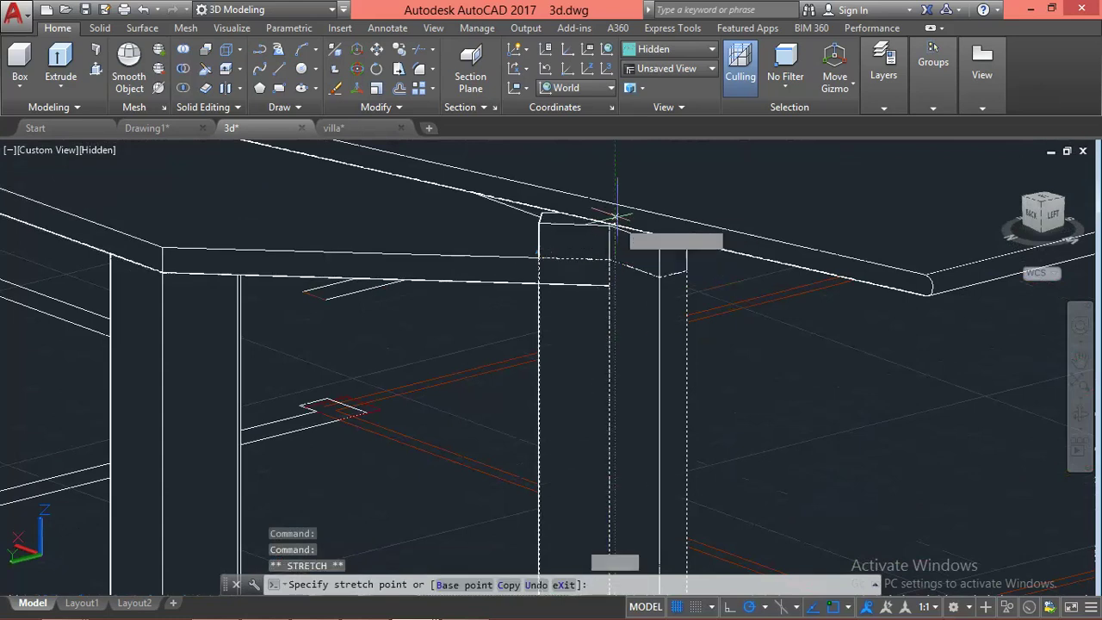
{"action": "key", "text": "Escape"}
{"action": "scroll", "coordinate": [521, 292], "scroll_direction": "down", "scroll_amount": 4}
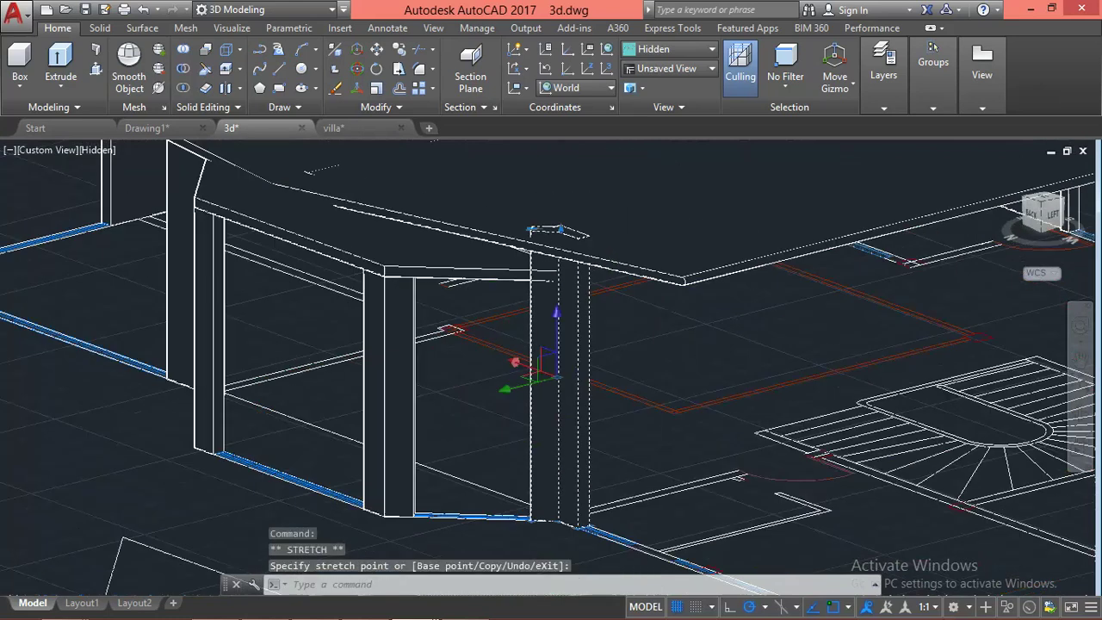
{"action": "scroll", "coordinate": [521, 292], "scroll_direction": "down", "scroll_amount": 4}
{"action": "mouse_move", "coordinate": [521, 291]}
{"action": "middle_mouse_down", "text": "shift"}
{"action": "mouse_move", "coordinate": [565, 319]}
{"action": "mouse_move", "coordinate": [687, 337]}
{"action": "mouse_move", "coordinate": [960, 327]}
{"action": "middle_mouse_up", "text": "shift"}
Zoom in on the floor plan near the stairs and the hatched patch
{"action": "scroll", "coordinate": [694, 304], "scroll_direction": "down", "scroll_amount": 3}
{"action": "scroll", "coordinate": [775, 345], "scroll_direction": "up", "scroll_amount": 5}
{"action": "middle_click_drag", "start_coordinate": [605, 474], "coordinate": [627, 462]}
{"action": "key", "text": "Escape"}
{"action": "scroll", "coordinate": [575, 506], "scroll_direction": "up", "scroll_amount": 3}
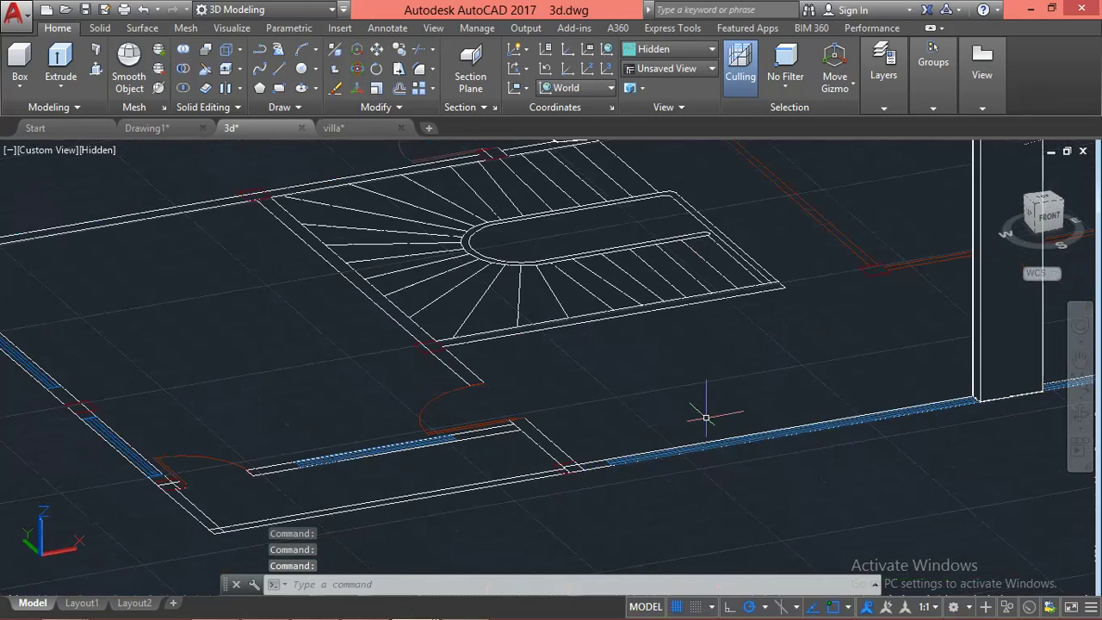
{"action": "scroll", "coordinate": [610, 480], "scroll_direction": "up", "scroll_amount": 2}
{"action": "scroll", "coordinate": [505, 405], "scroll_direction": "up", "scroll_amount": 2}
{"action": "scroll", "coordinate": [443, 480], "scroll_direction": "up", "scroll_amount": 1}
{"action": "key", "text": "Escape"}
{"action": "scroll", "coordinate": [476, 467], "scroll_direction": "up", "scroll_amount": 2}
{"action": "scroll", "coordinate": [477, 468], "scroll_direction": "up", "scroll_amount": 1}
Window-select the hatched floor patch and erase it
{"action": "left_click", "coordinate": [505, 422]}
{"action": "left_click", "coordinate": [463, 454]}
{"action": "type", "text": "S"}
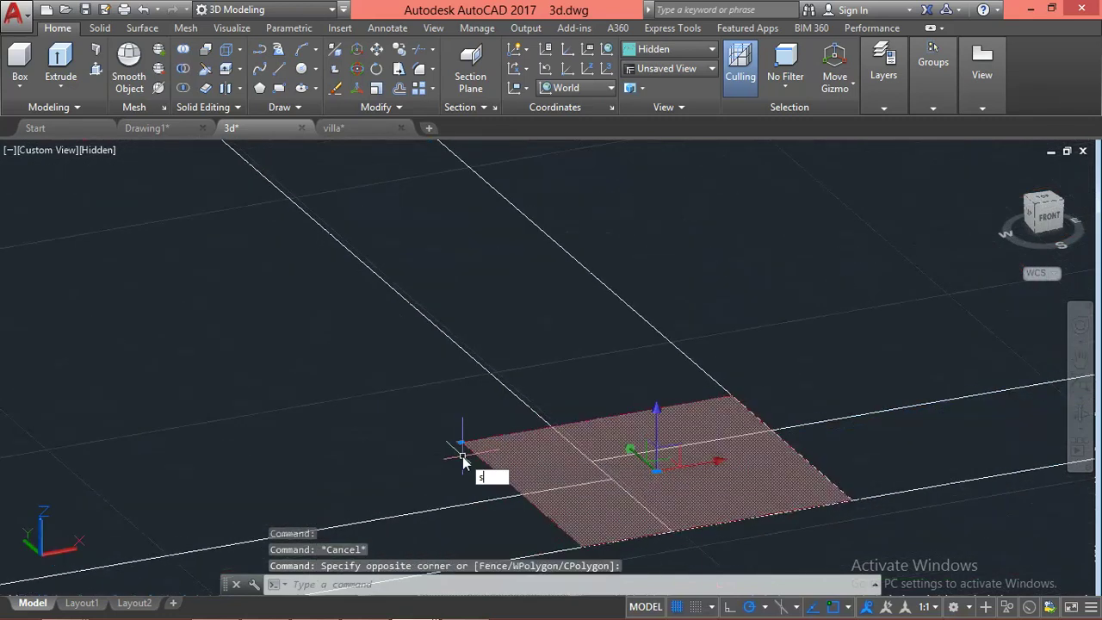
{"action": "type", "text": "w"}
{"action": "key", "text": "BackSpace"}
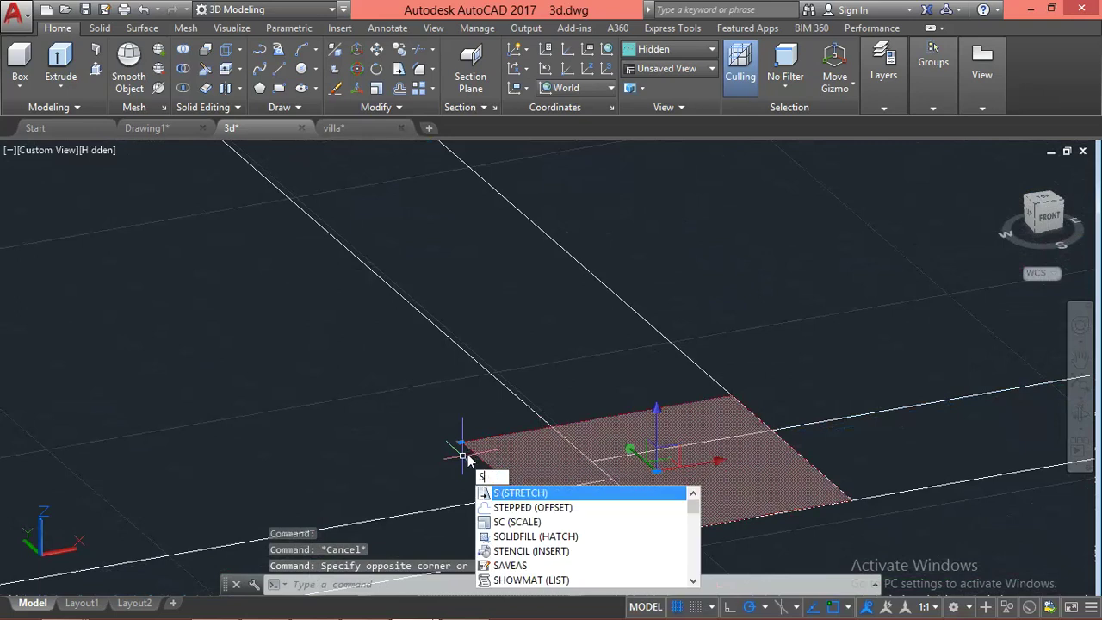
{"action": "key", "text": "BackSpace"}
{"action": "key", "text": "Return"}
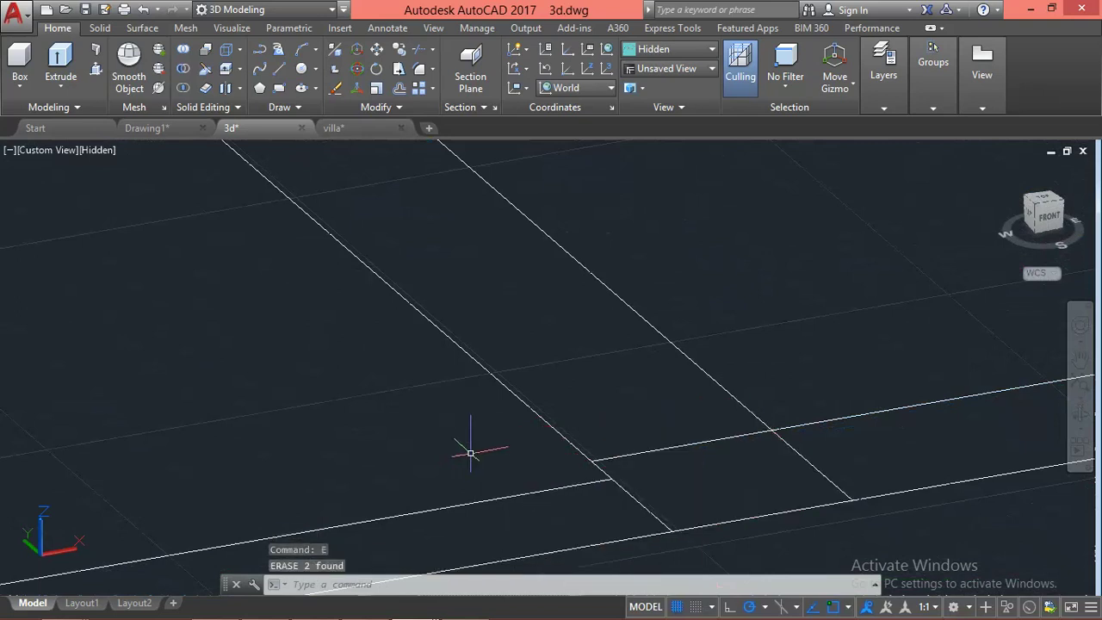
{"action": "key", "text": "Escape"}
{"action": "scroll", "coordinate": [545, 477], "scroll_direction": "down", "scroll_amount": 2}
{"action": "key", "text": "Escape"}
{"action": "scroll", "coordinate": [567, 448], "scroll_direction": "down", "scroll_amount": 1}
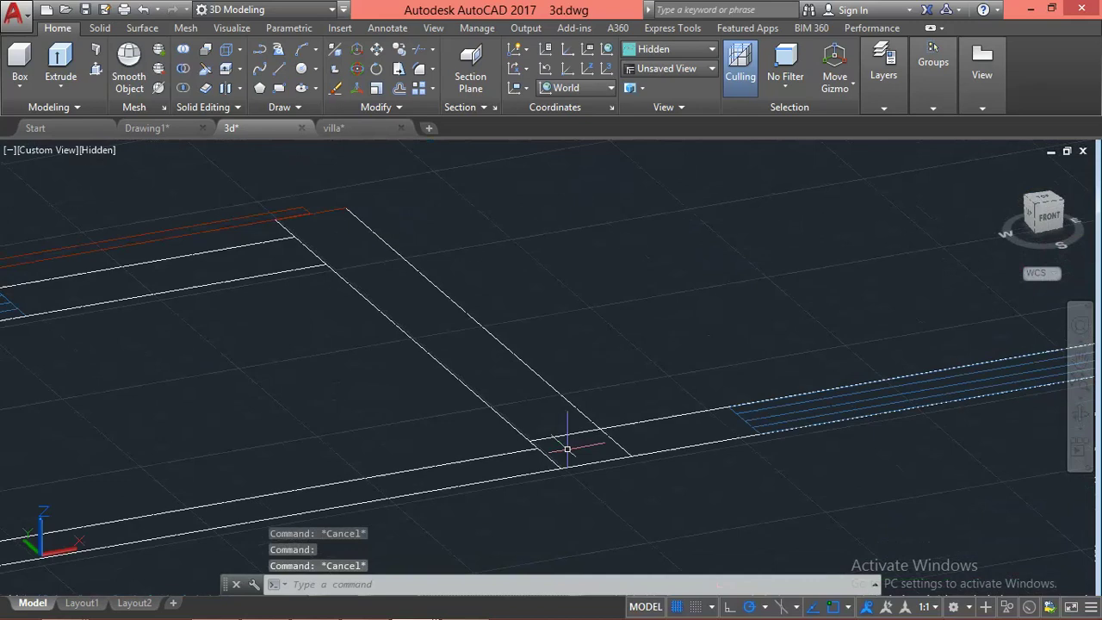
{"action": "type", "text": "tr"}
Start a trim with all edges as cutters, then abandon it
{"action": "key", "text": "Return"}
{"action": "key", "text": "Return"}
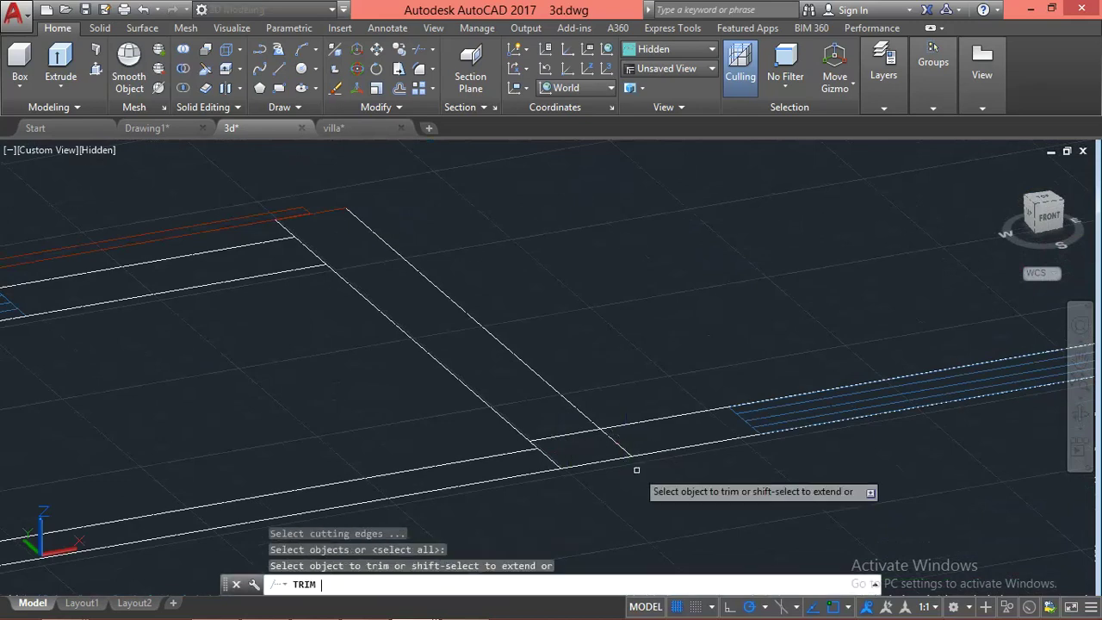
{"action": "key", "text": "Escape"}
{"action": "key", "text": "Escape"}
{"action": "key", "text": "Escape"}
{"action": "scroll", "coordinate": [591, 455], "scroll_direction": "down", "scroll_amount": 1}
{"action": "scroll", "coordinate": [571, 456], "scroll_direction": "down", "scroll_amount": 1}
{"action": "scroll", "coordinate": [638, 439], "scroll_direction": "down", "scroll_amount": 1}
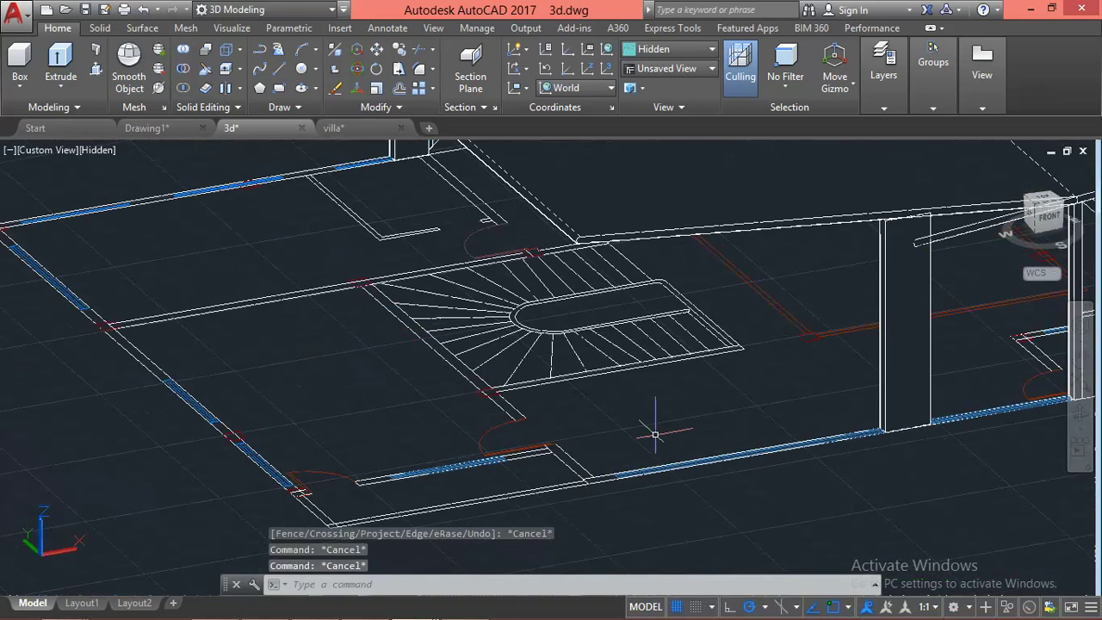
{"action": "scroll", "coordinate": [637, 436], "scroll_direction": "up", "scroll_amount": 1}
{"action": "scroll", "coordinate": [603, 446], "scroll_direction": "up", "scroll_amount": 1}
{"action": "key", "text": "Escape"}
{"action": "scroll", "coordinate": [573, 456], "scroll_direction": "up", "scroll_amount": 1}
{"action": "key", "text": "Escape"}
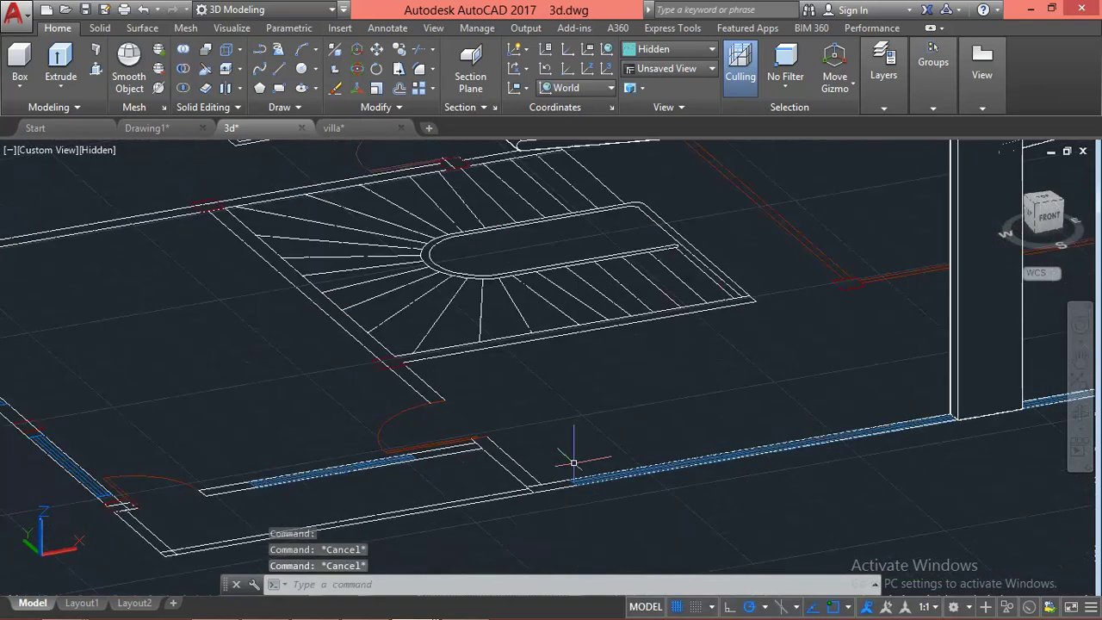
Press-pull the bounded area in the wall gap up to the roof as a new column
{"action": "type", "text": "press"}
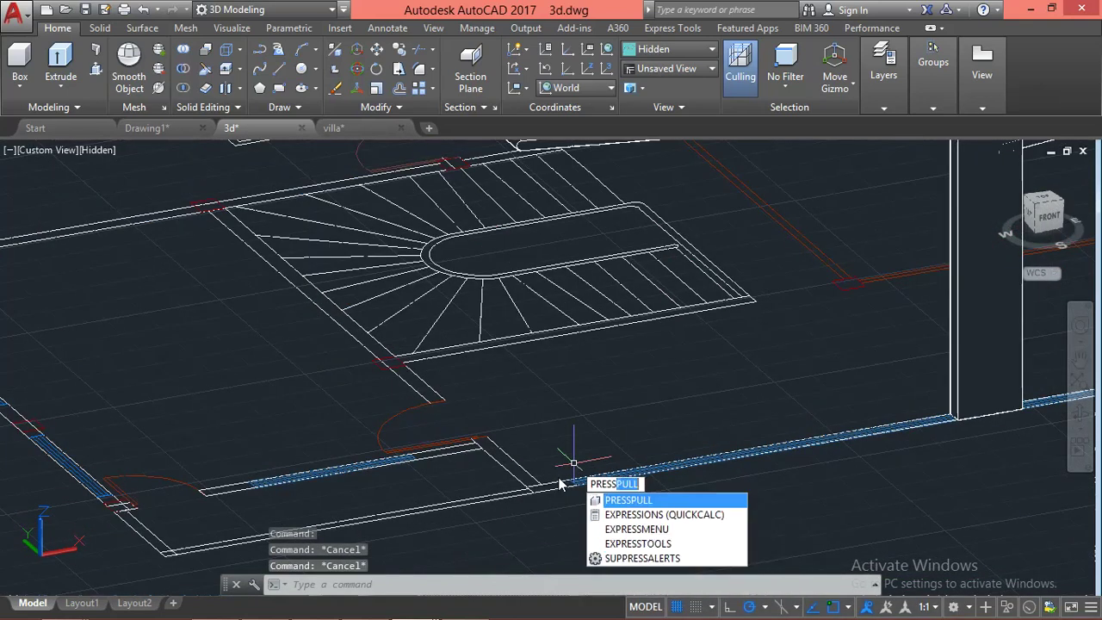
{"action": "key", "text": "Return"}
{"action": "scroll", "coordinate": [547, 489], "scroll_direction": "up", "scroll_amount": 3}
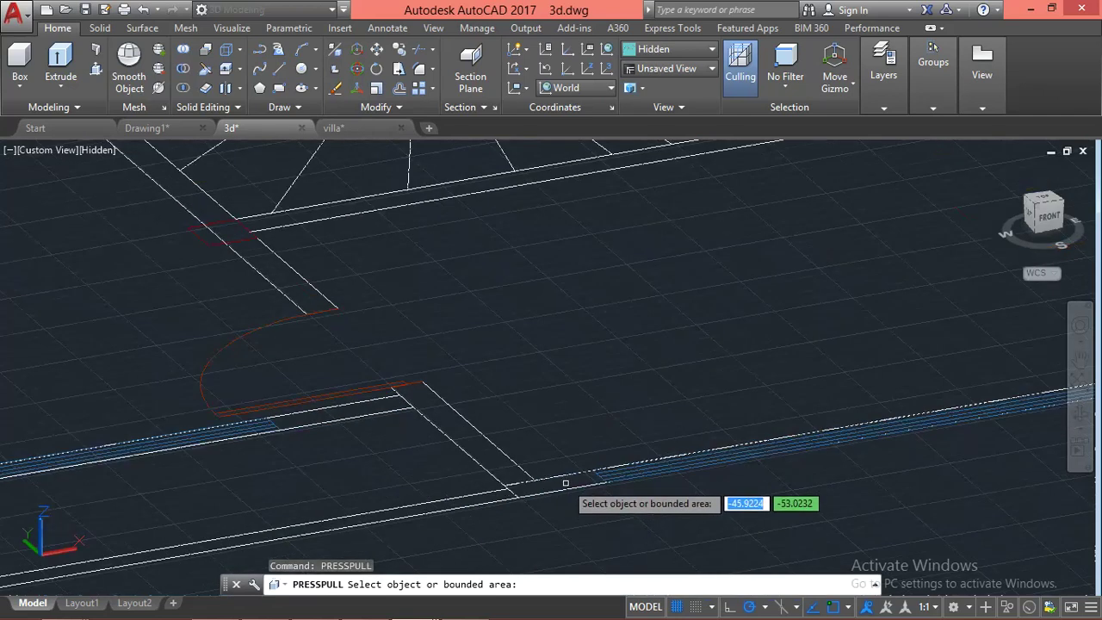
{"action": "left_click", "coordinate": [565, 488]}
{"action": "scroll", "coordinate": [561, 426], "scroll_direction": "down", "scroll_amount": 2}
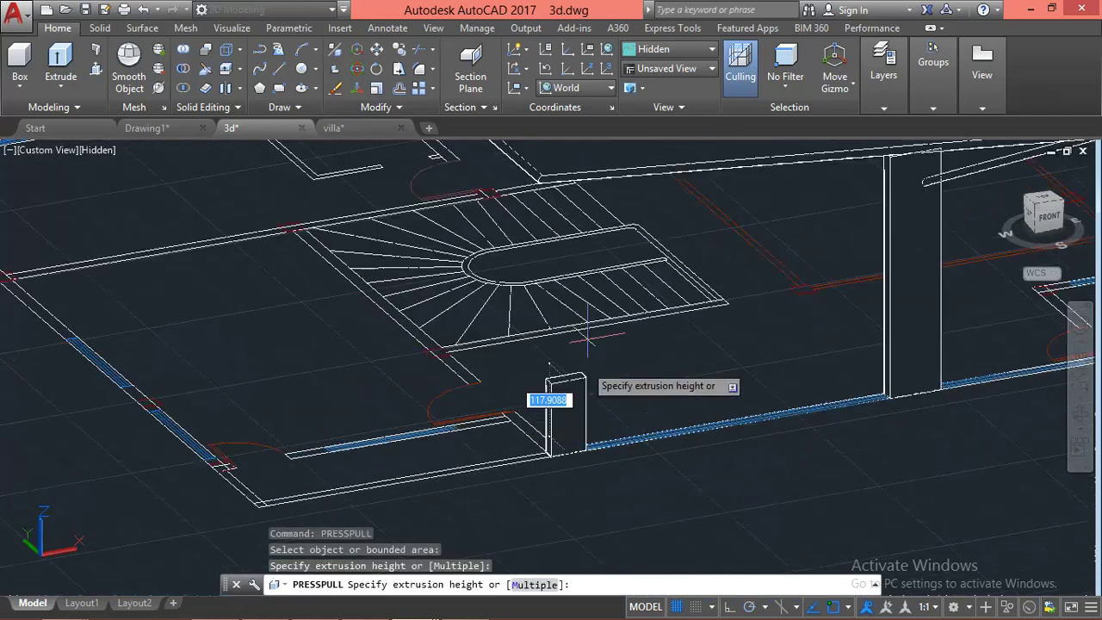
{"action": "scroll", "coordinate": [565, 177], "scroll_direction": "up", "scroll_amount": 2}
{"action": "scroll", "coordinate": [566, 168], "scroll_direction": "up", "scroll_amount": 2}
{"action": "left_click", "coordinate": [565, 159]}
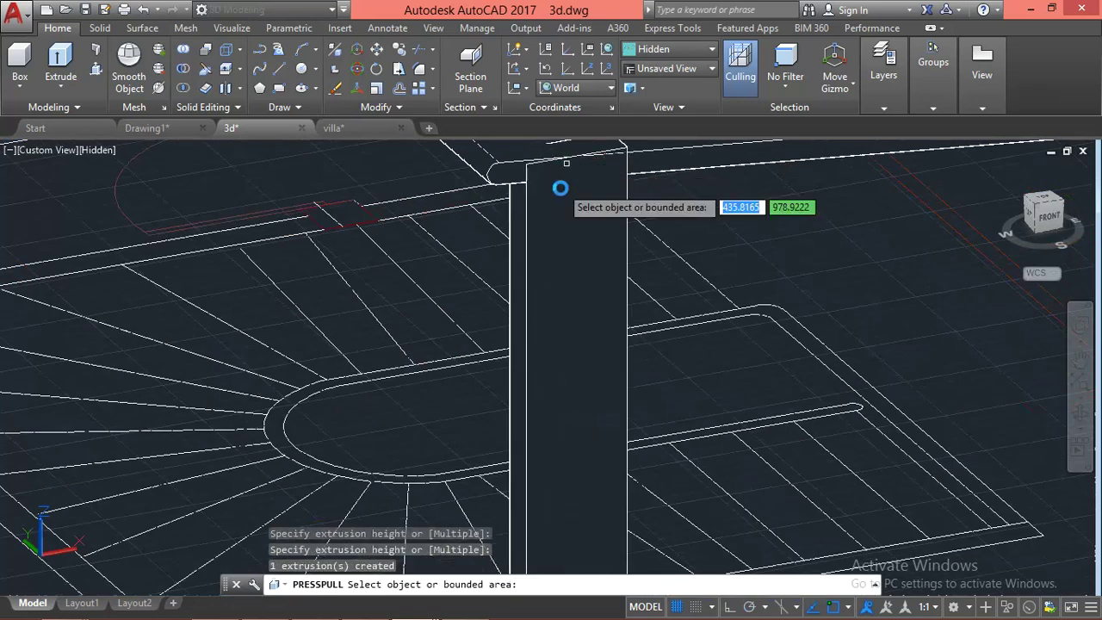
{"action": "scroll", "coordinate": [561, 184], "scroll_direction": "down", "scroll_amount": 3}
{"action": "scroll", "coordinate": [561, 184], "scroll_direction": "up", "scroll_amount": 1}
{"action": "scroll", "coordinate": [543, 224], "scroll_direction": "up", "scroll_amount": 1}
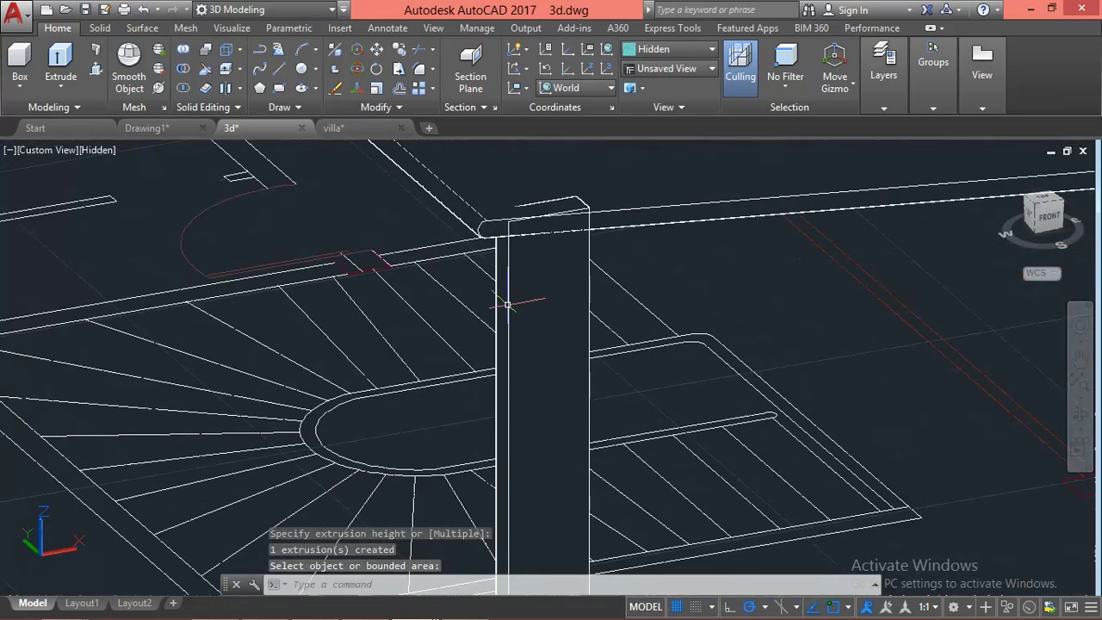
{"action": "scroll", "coordinate": [568, 206], "scroll_direction": "up", "scroll_amount": 1}
{"action": "scroll", "coordinate": [583, 202], "scroll_direction": "up", "scroll_amount": 1}
{"action": "key", "text": "Return"}
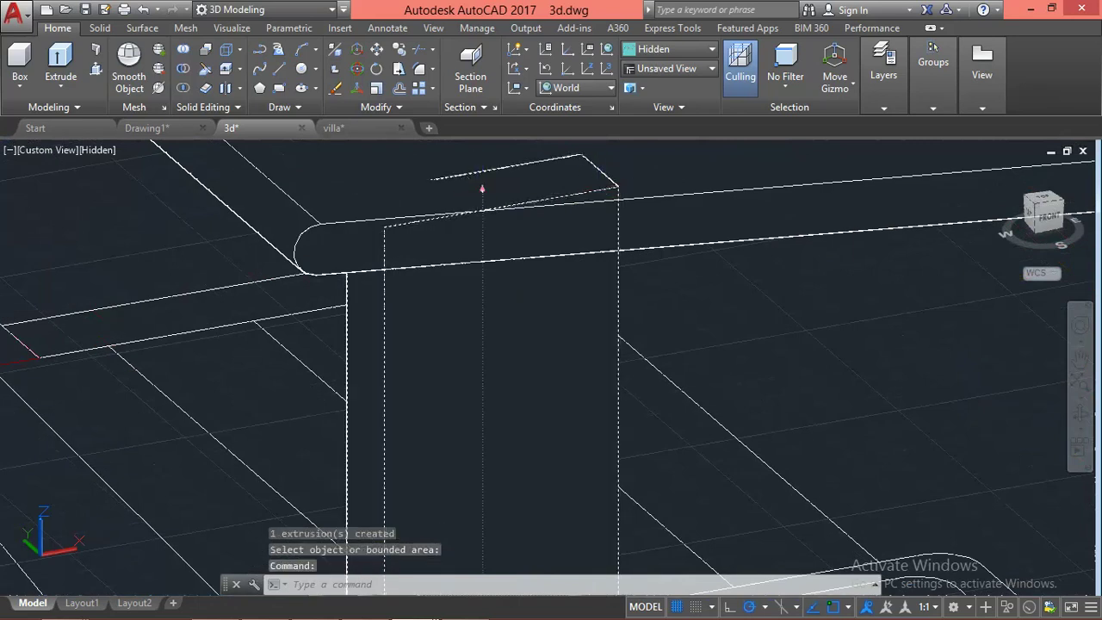
Grab the new column's top grip, then cancel the stretch
{"action": "left_click", "coordinate": [482, 188]}
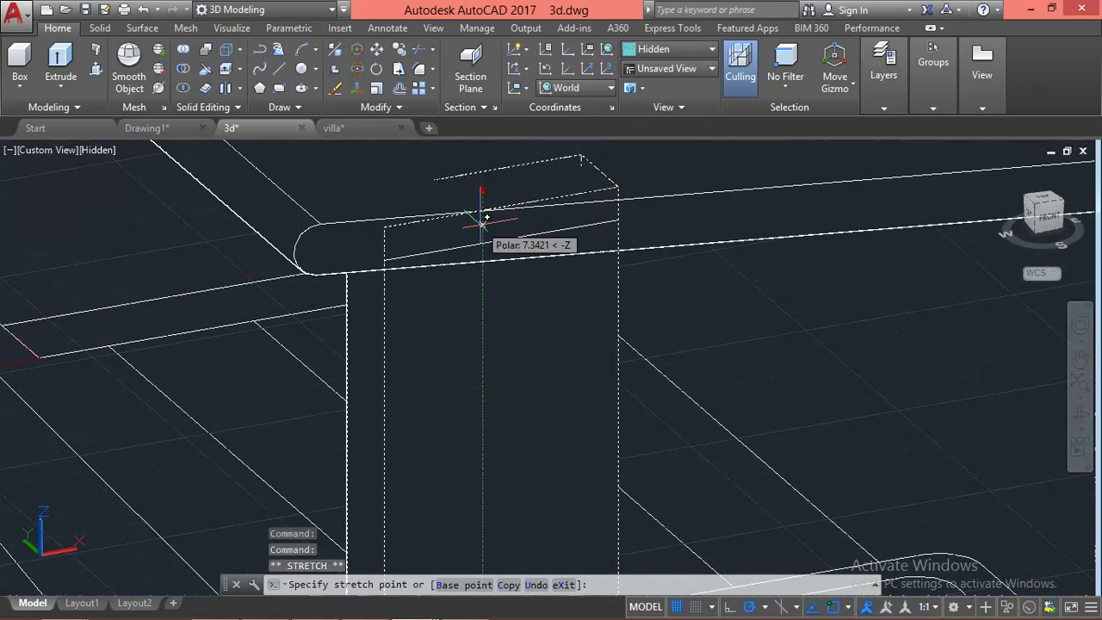
{"action": "key", "text": "Escape"}
{"action": "scroll", "coordinate": [517, 226], "scroll_direction": "down", "scroll_amount": 2}
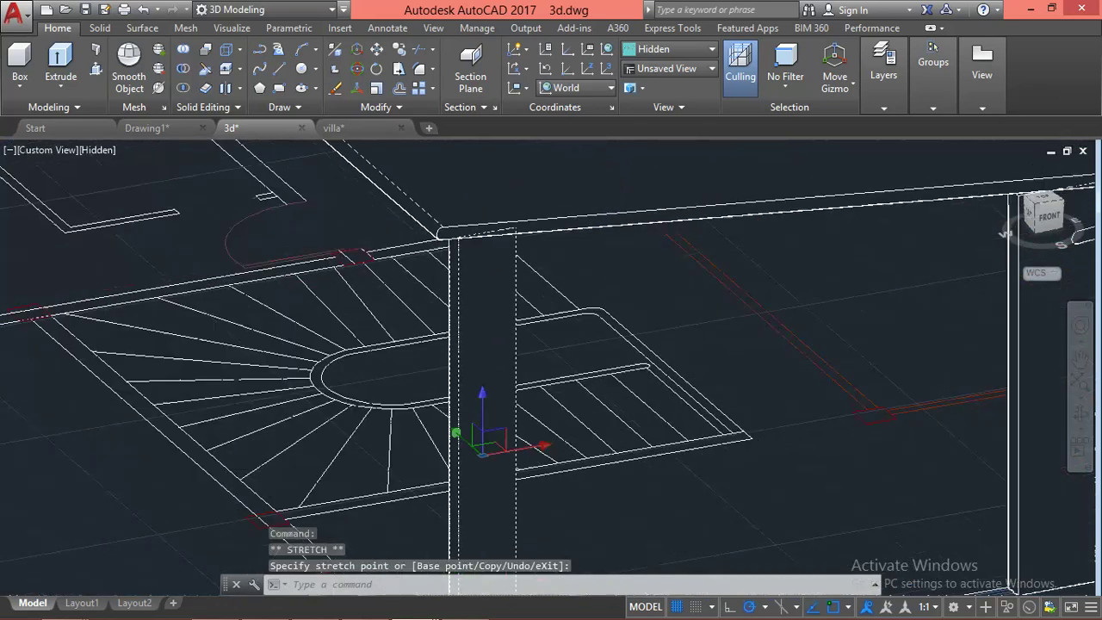
{"action": "scroll", "coordinate": [564, 228], "scroll_direction": "down", "scroll_amount": 2}
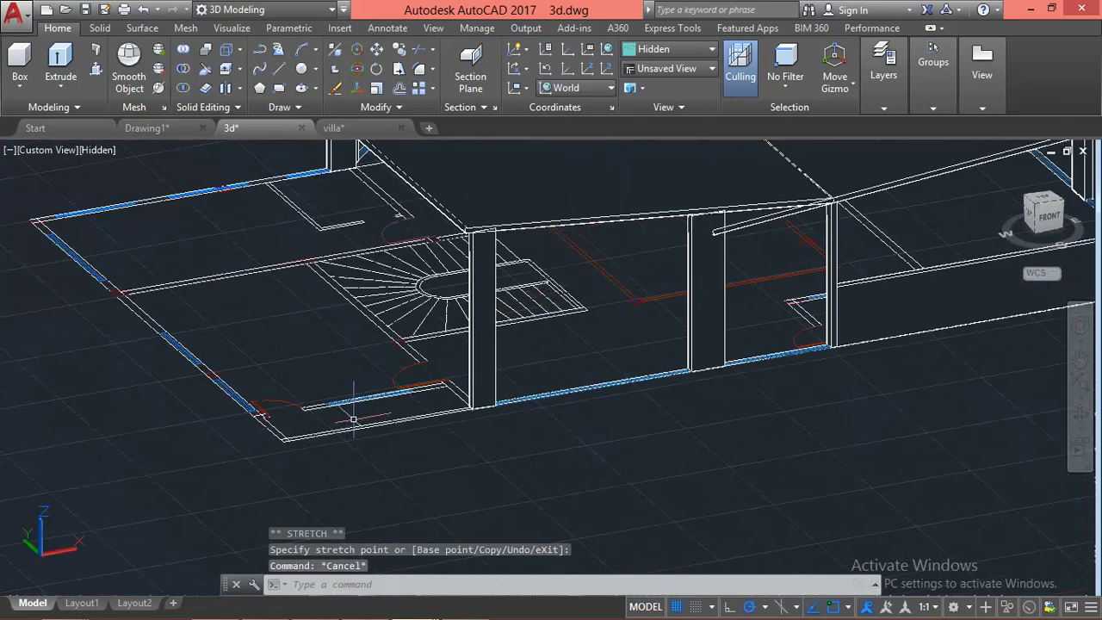
{"action": "scroll", "coordinate": [348, 422], "scroll_direction": "up", "scroll_amount": 2}
{"action": "scroll", "coordinate": [480, 395], "scroll_direction": "up", "scroll_amount": 1}
{"action": "key", "text": "Escape"}
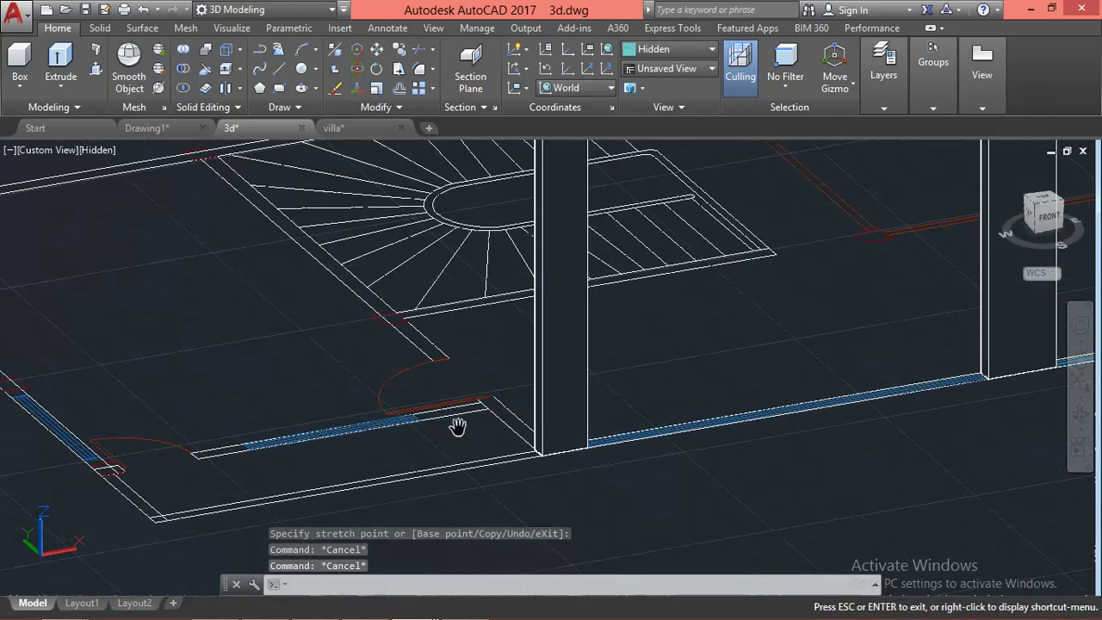
Press-pull the column beside the staircase up to the underside of the tilted roof slab
{"action": "middle_click_drag", "start_coordinate": [450, 425], "coordinate": [499, 442]}
{"action": "type", "text": "press"}
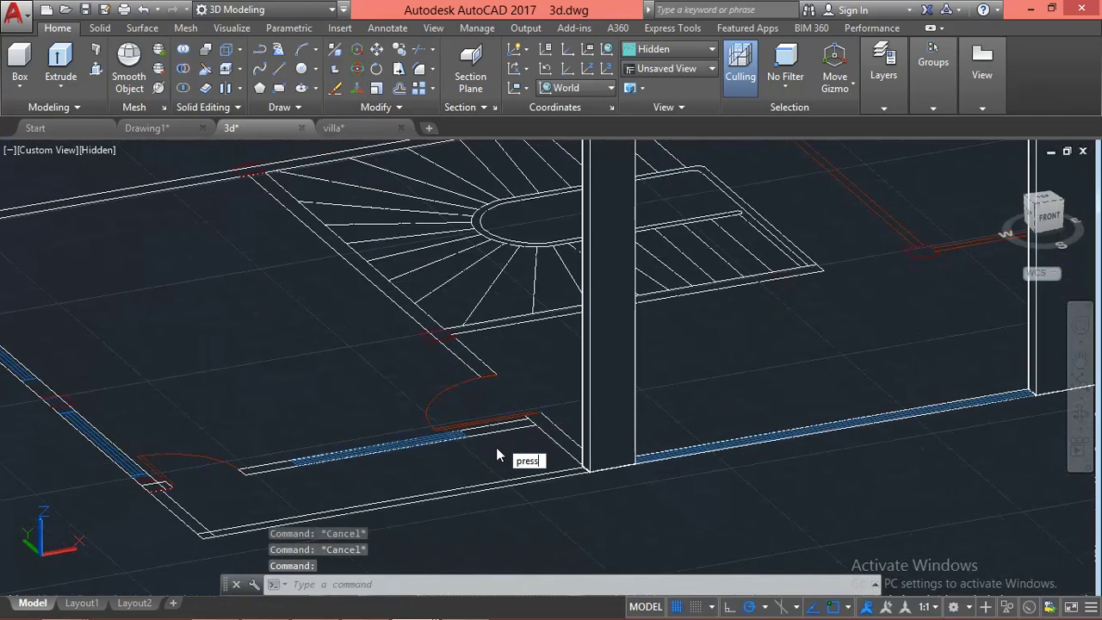
{"action": "key", "text": "Return"}
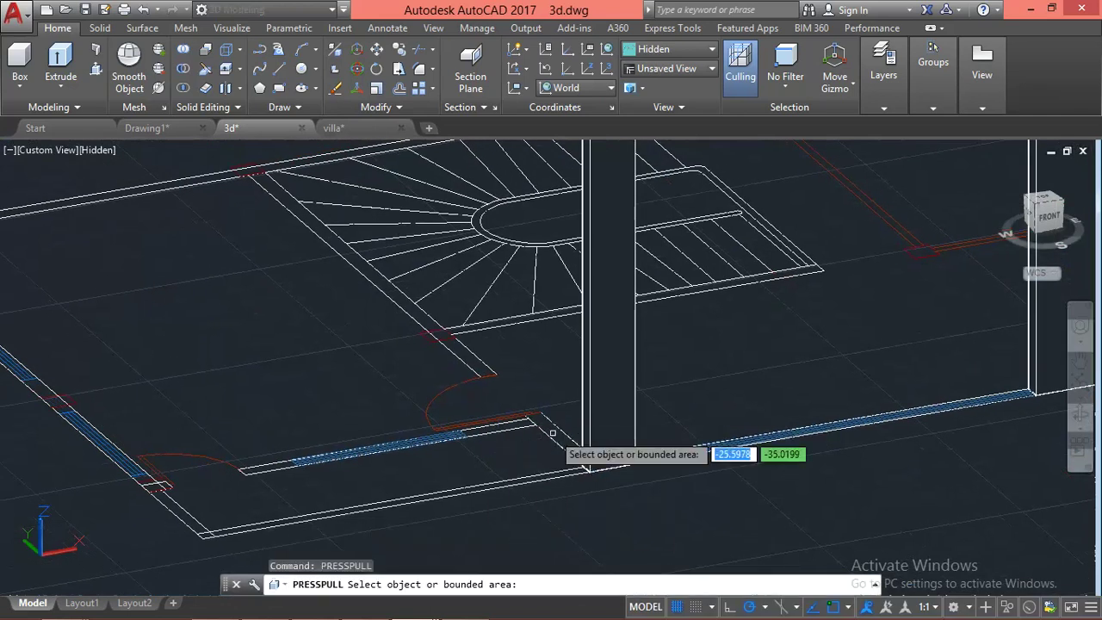
{"action": "left_click", "coordinate": [554, 433]}
{"action": "middle_click_drag", "start_coordinate": [530, 391], "coordinate": [555, 278], "text": "shift"}
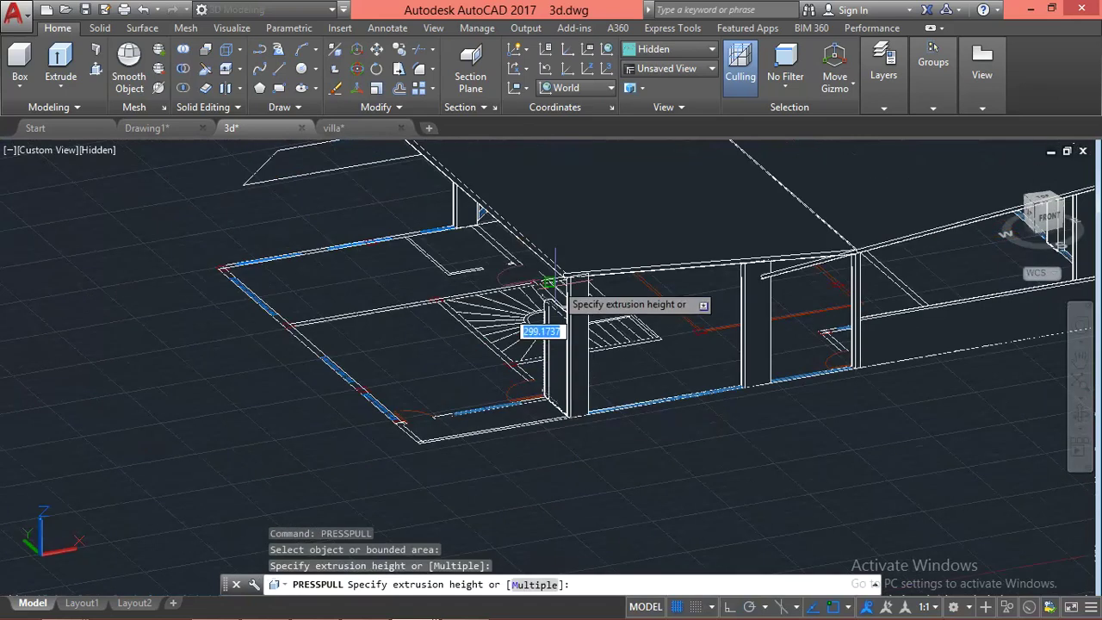
{"action": "scroll", "coordinate": [551, 282], "scroll_direction": "up", "scroll_amount": 3}
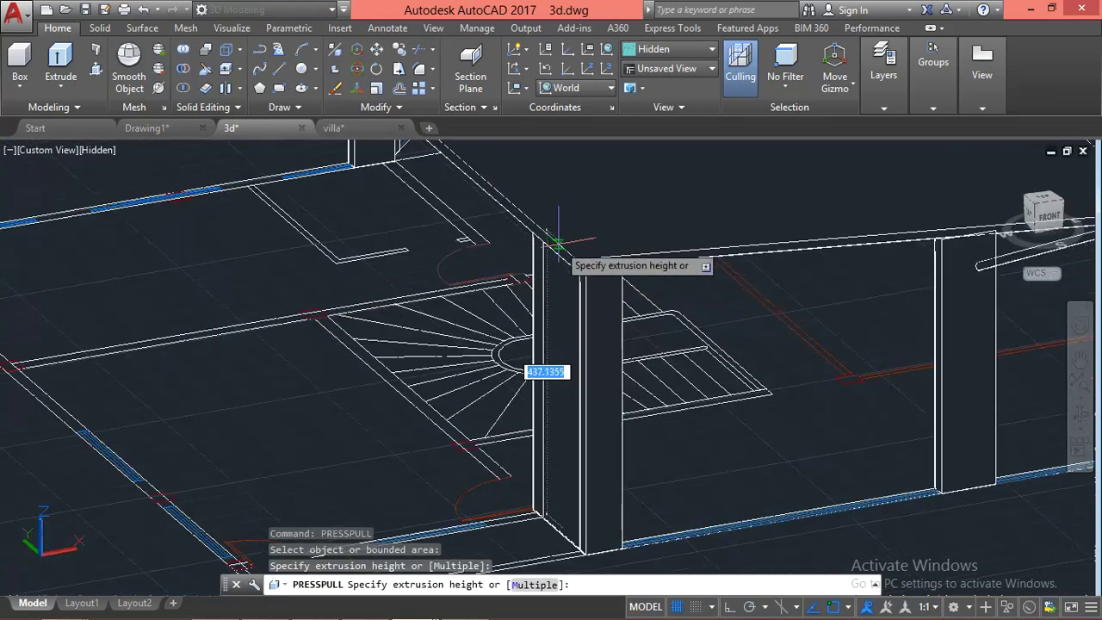
{"action": "left_click", "coordinate": [558, 244]}
{"action": "key", "text": "Escape"}
{"action": "key", "text": "Escape"}
Zoom out and orbit to view the house from the side
{"action": "scroll", "coordinate": [517, 422], "scroll_direction": "down", "scroll_amount": 2}
{"action": "scroll", "coordinate": [524, 405], "scroll_direction": "down", "scroll_amount": 2}
{"action": "scroll", "coordinate": [527, 414], "scroll_direction": "down", "scroll_amount": 2}
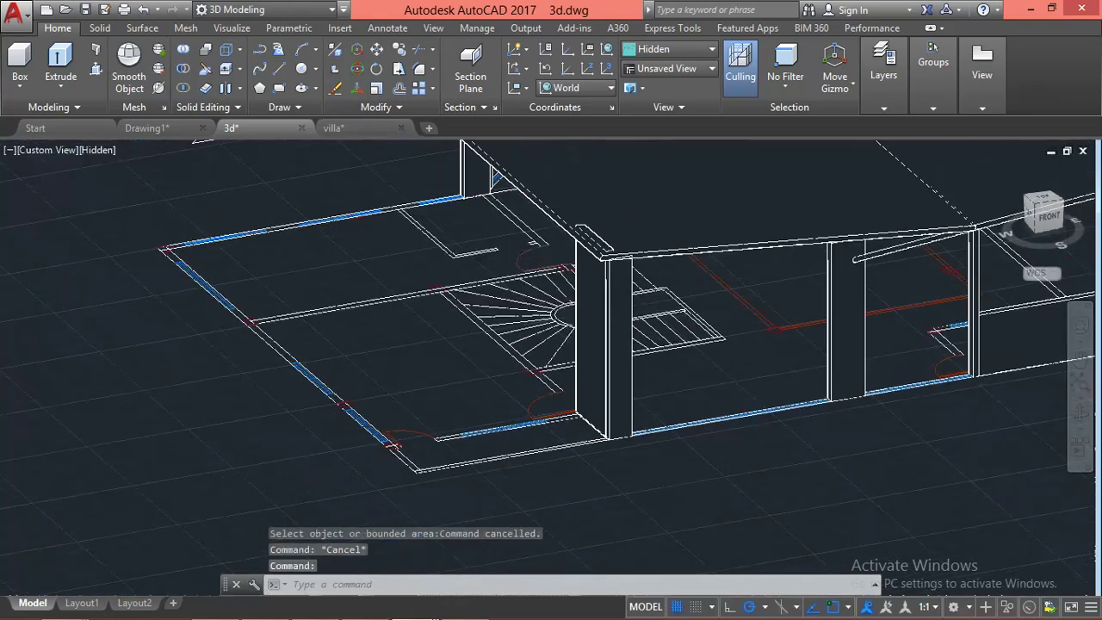
{"action": "scroll", "coordinate": [531, 419], "scroll_direction": "down", "scroll_amount": 2}
{"action": "mouse_move", "coordinate": [531, 420]}
{"action": "middle_mouse_down", "text": "shift"}
{"action": "mouse_move", "coordinate": [657, 411]}
{"action": "mouse_move", "coordinate": [453, 418]}
{"action": "mouse_move", "coordinate": [464, 369]}
{"action": "mouse_move", "coordinate": [456, 382]}
{"action": "middle_mouse_up", "text": "shift"}
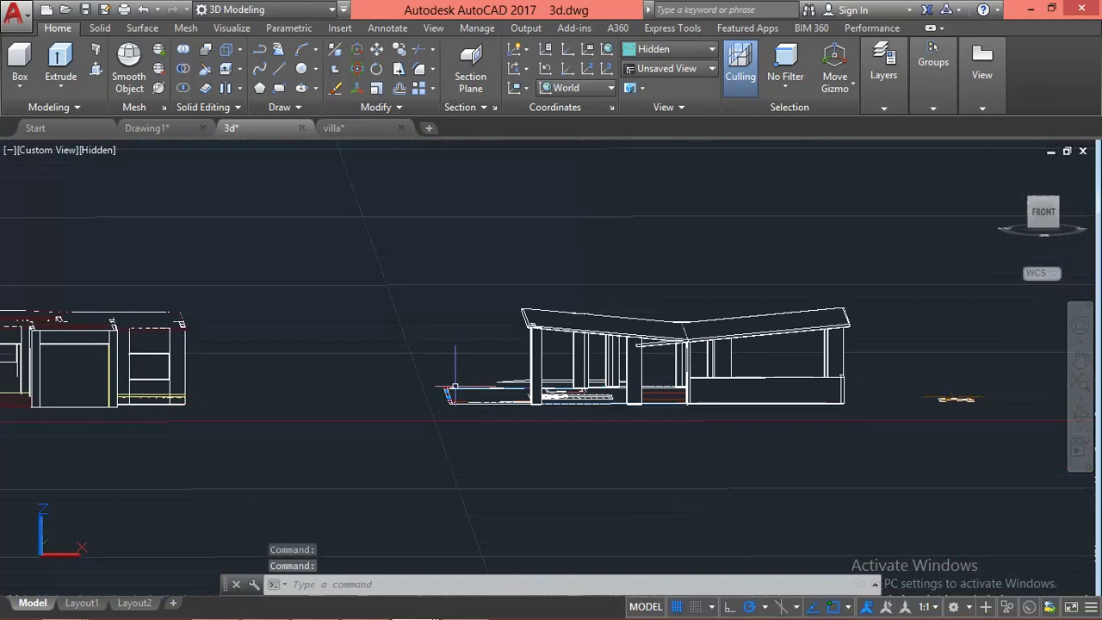
Inspect the butterfly-roofed house around the selected roof slab, then switch to Drawing1
{"action": "scroll", "coordinate": [546, 338], "scroll_direction": "up", "scroll_amount": 2}
{"action": "scroll", "coordinate": [546, 338], "scroll_direction": "up", "scroll_amount": 3}
{"action": "middle_click_drag", "start_coordinate": [827, 317], "coordinate": [717, 336]}
{"action": "left_click", "coordinate": [370, 338]}
{"action": "middle_click_drag", "start_coordinate": [160, 408], "coordinate": [389, 387]}
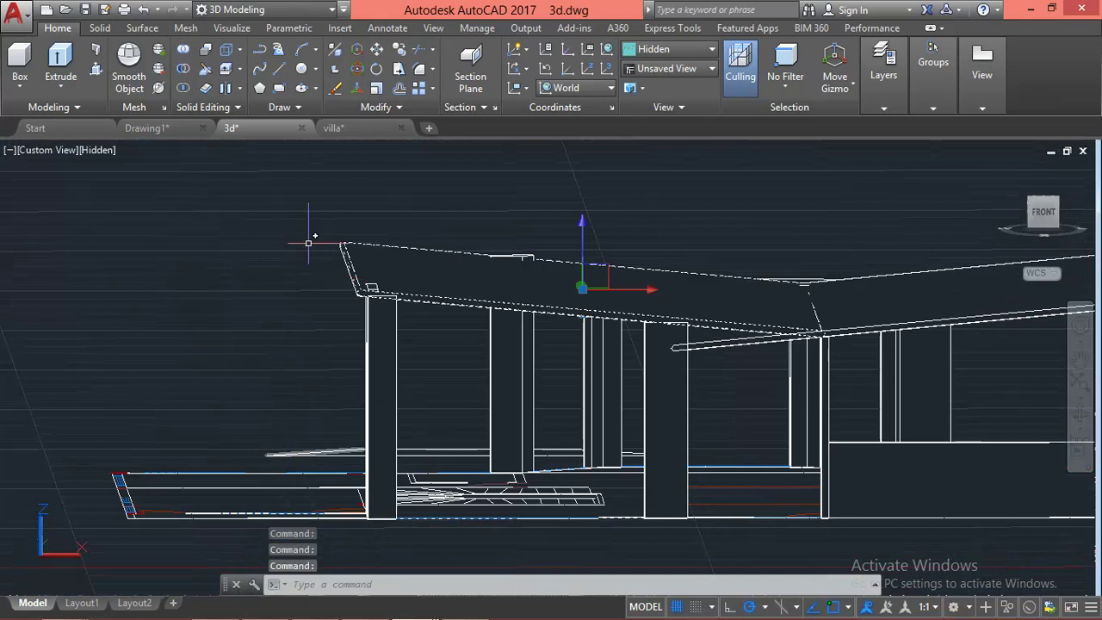
{"action": "scroll", "coordinate": [330, 278], "scroll_direction": "up", "scroll_amount": 2}
{"action": "scroll", "coordinate": [307, 239], "scroll_direction": "down", "scroll_amount": 3}
{"action": "scroll", "coordinate": [324, 431], "scroll_direction": "down", "scroll_amount": 2}
{"action": "middle_click_drag", "start_coordinate": [324, 431], "coordinate": [389, 445], "text": "shift"}
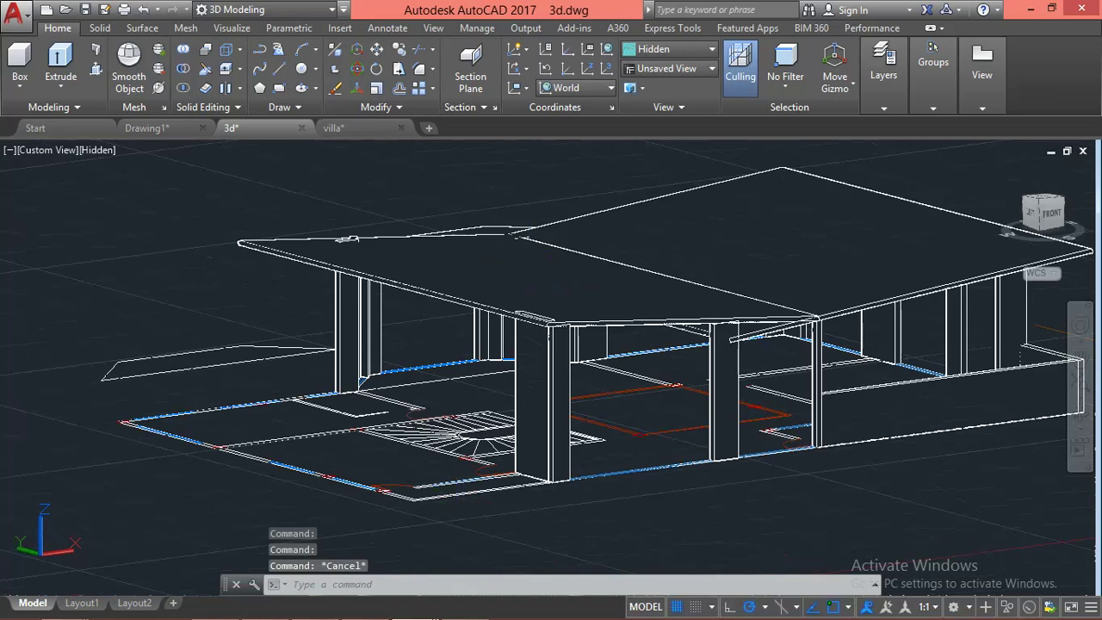
{"action": "left_click", "coordinate": [169, 133]}
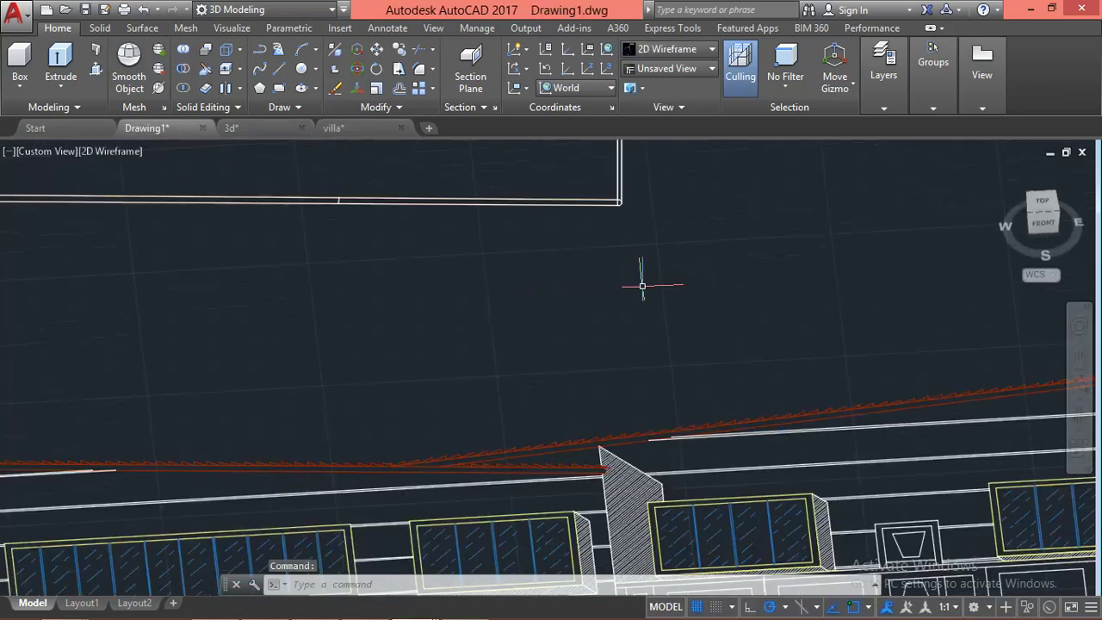
Pick the sloped red roof outline in Drawing1 and frame the whole roof line
{"action": "scroll", "coordinate": [642, 286], "scroll_direction": "down", "scroll_amount": 3}
{"action": "scroll", "coordinate": [258, 345], "scroll_direction": "up", "scroll_amount": 5}
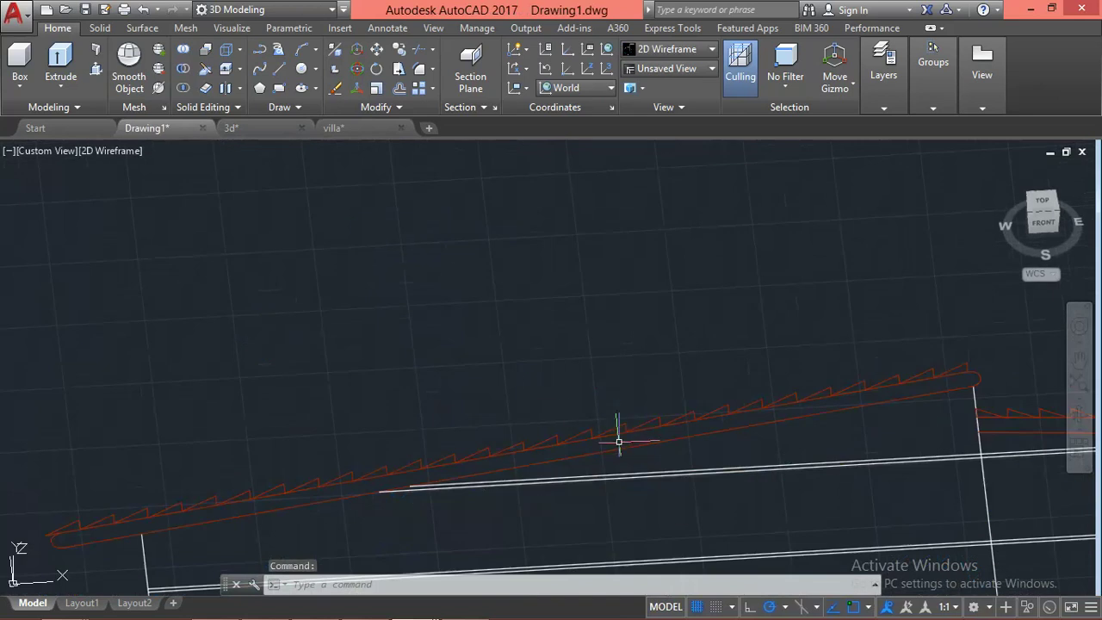
{"action": "left_click", "coordinate": [617, 444]}
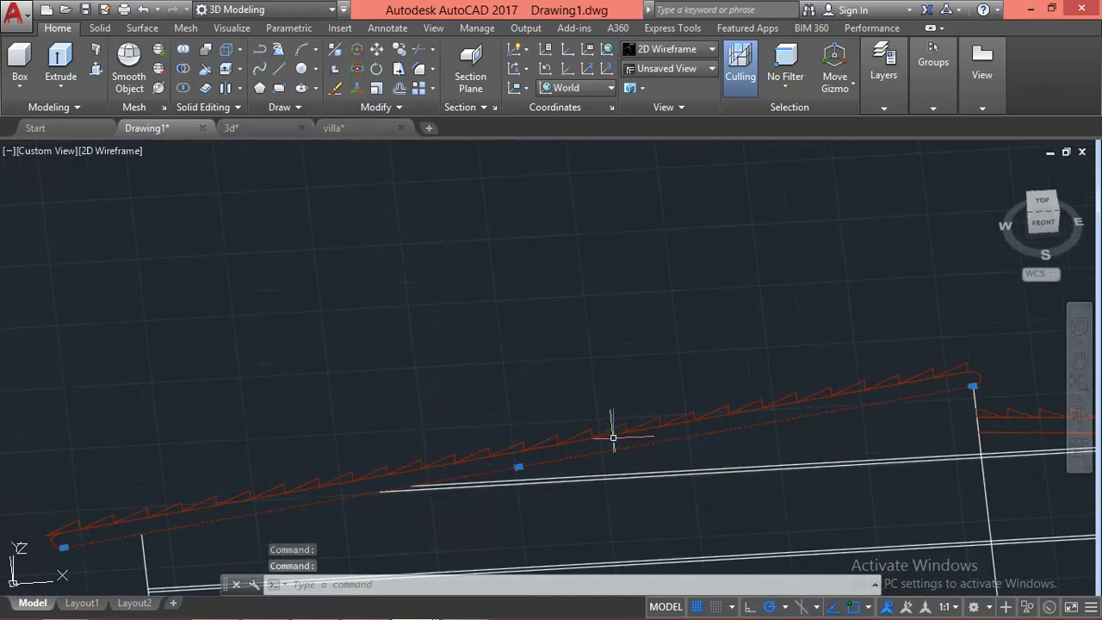
{"action": "scroll", "coordinate": [598, 296], "scroll_direction": "down", "scroll_amount": 5}
{"action": "scroll", "coordinate": [457, 333], "scroll_direction": "up", "scroll_amount": 1}
{"action": "scroll", "coordinate": [878, 238], "scroll_direction": "up", "scroll_amount": 2}
{"action": "scroll", "coordinate": [875, 257], "scroll_direction": "up", "scroll_amount": 2}
{"action": "scroll", "coordinate": [876, 256], "scroll_direction": "up", "scroll_amount": 1}
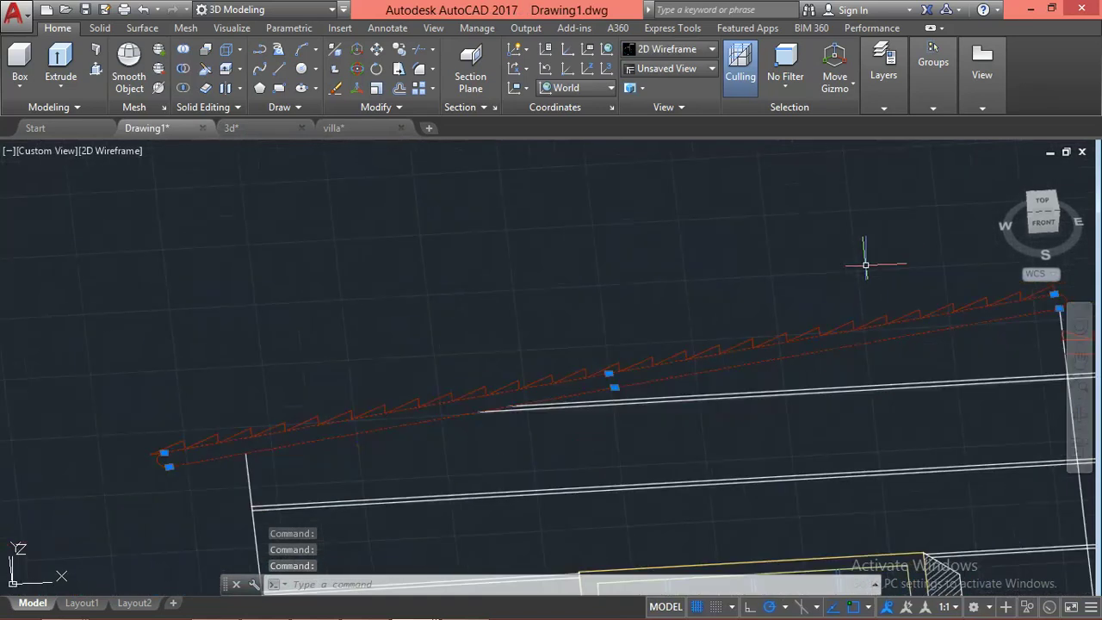
{"action": "middle_click_drag", "start_coordinate": [708, 289], "coordinate": [649, 284]}
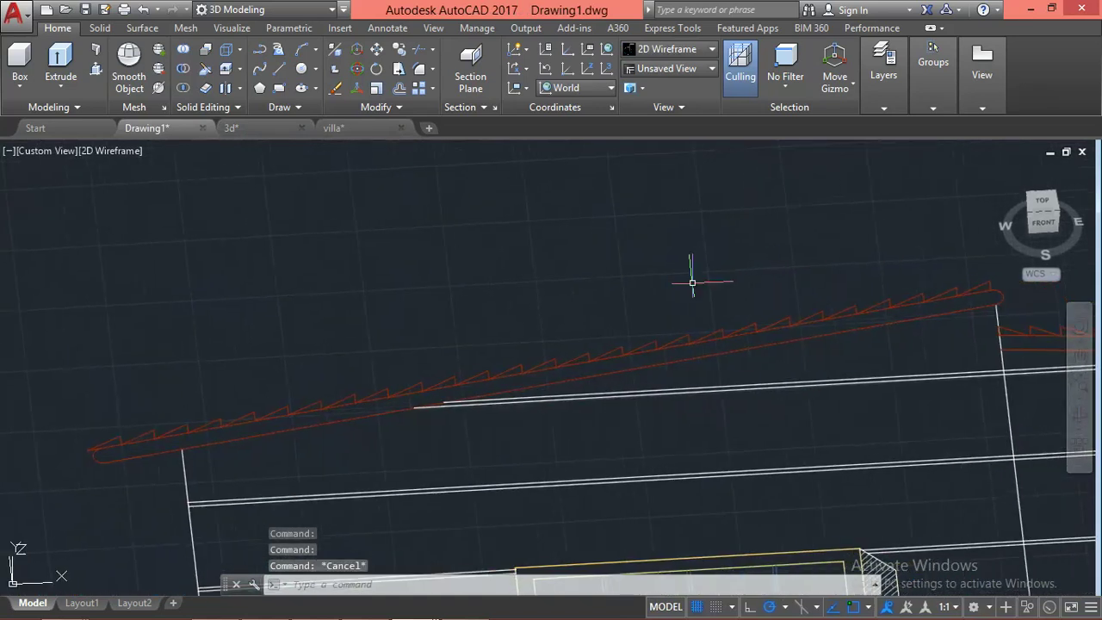
{"action": "type", "text": "PRESS"}
Press-pull the roof profile 1500 into a slab and copy the slab to the clipboard
{"action": "key", "text": "Return"}
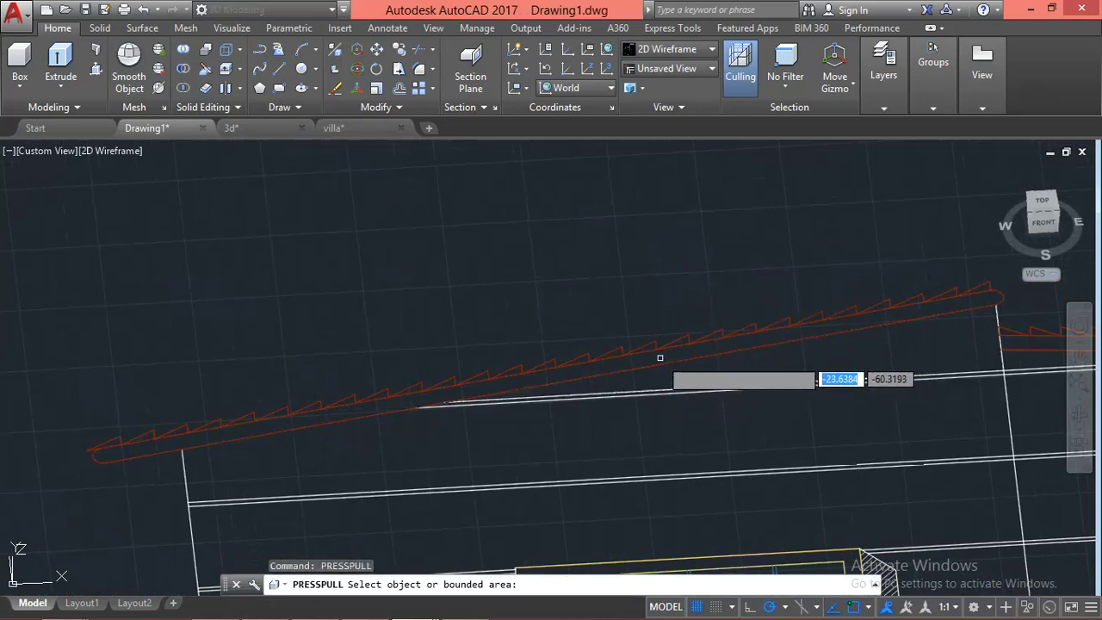
{"action": "left_click", "coordinate": [659, 358]}
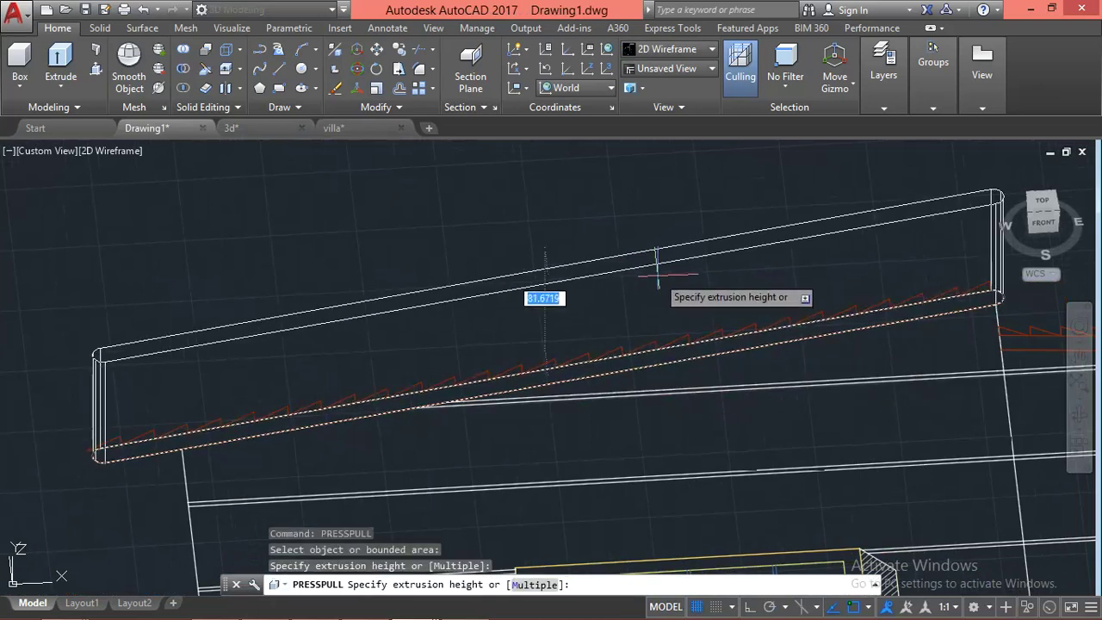
{"action": "type", "text": "1500"}
{"action": "key", "text": "Return"}
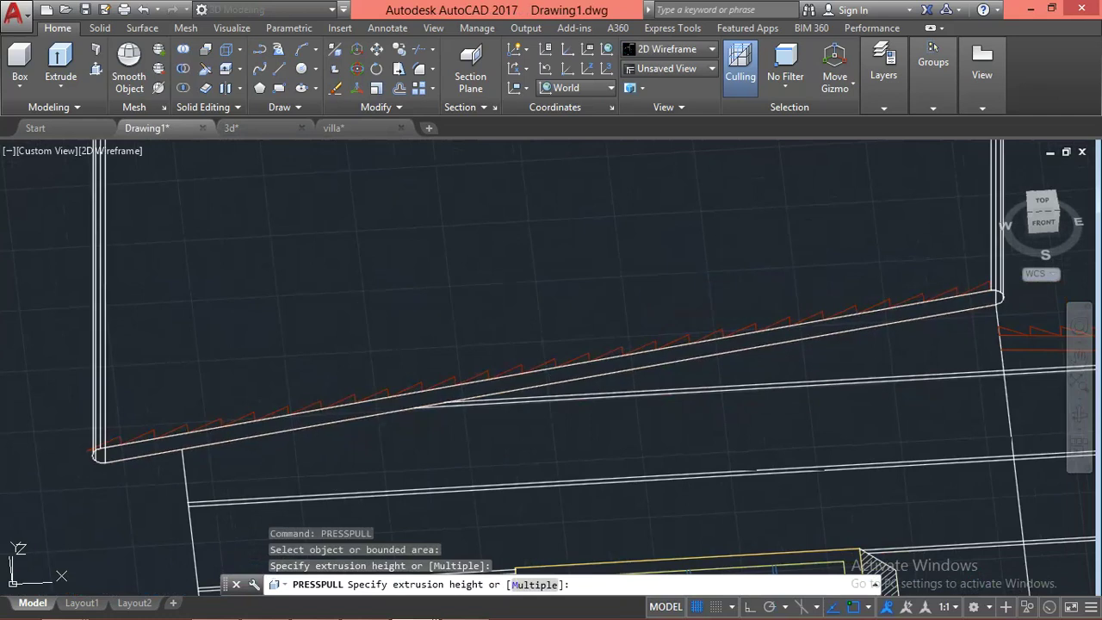
{"action": "scroll", "coordinate": [683, 385], "scroll_direction": "up", "scroll_amount": 3}
{"action": "key", "text": "Escape"}
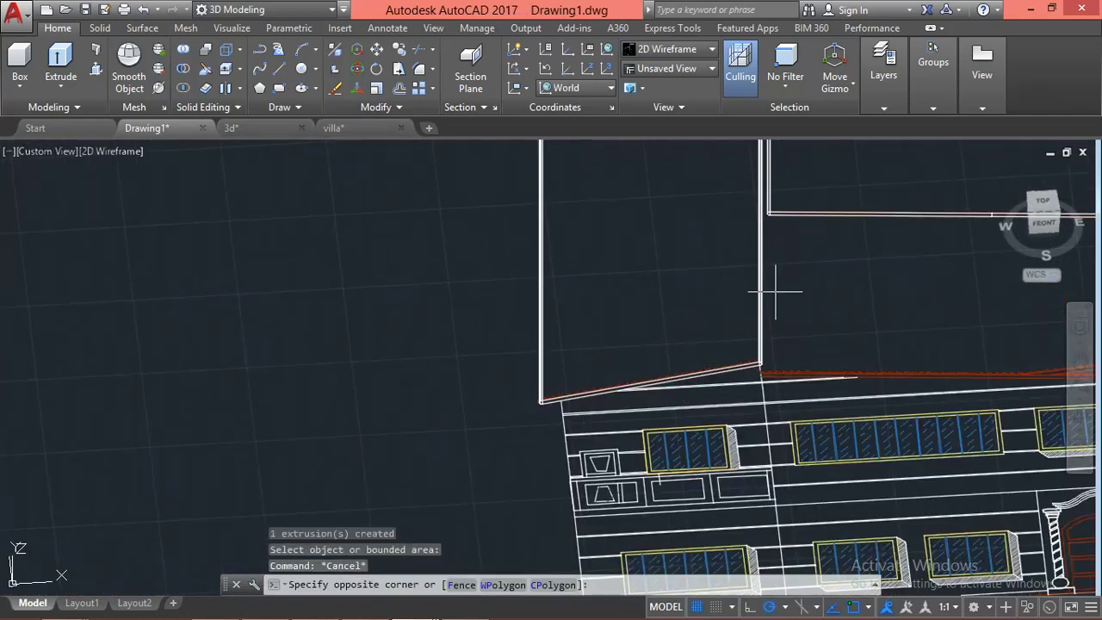
{"action": "left_click", "coordinate": [732, 301]}
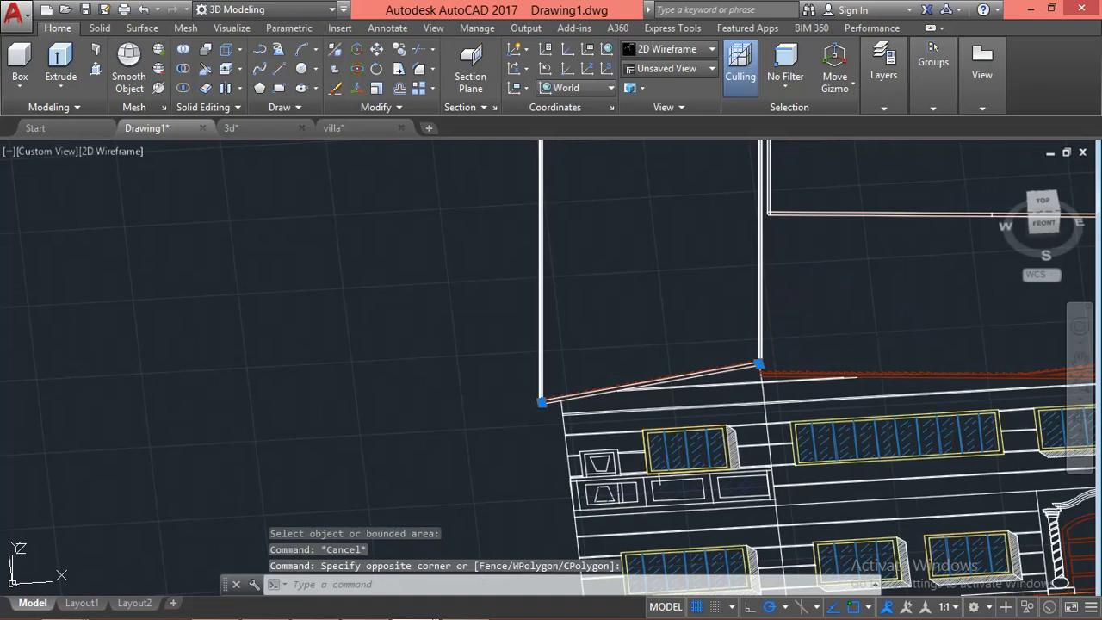
{"action": "key", "text": "ctrl+c"}
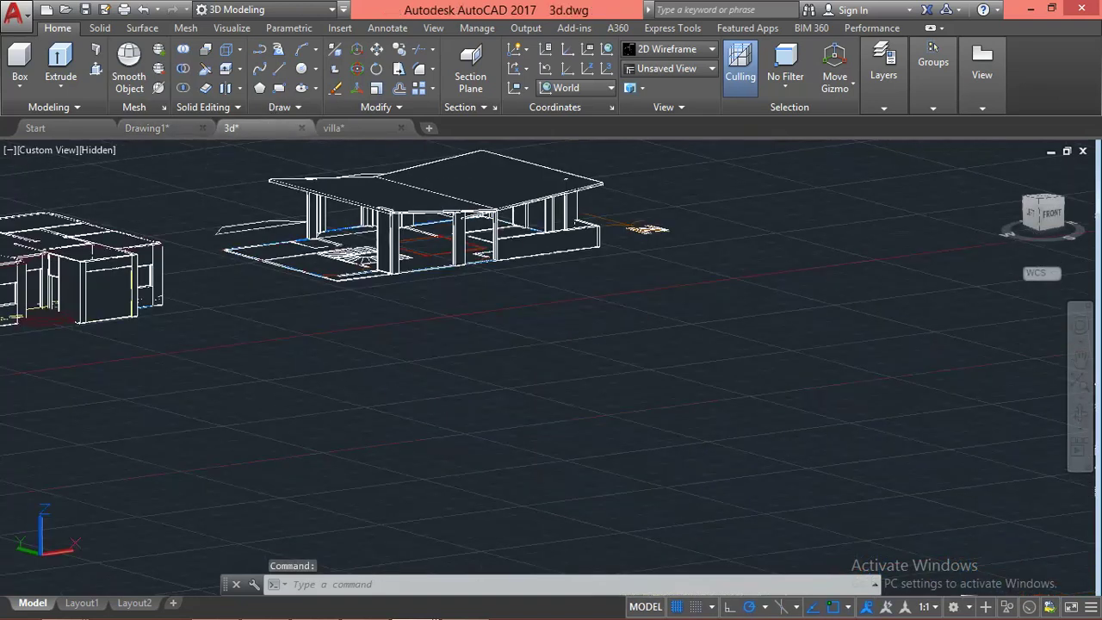
Paste the copied slab into the 3D house drawing
{"action": "scroll", "coordinate": [368, 152], "scroll_direction": "up", "scroll_amount": 3}
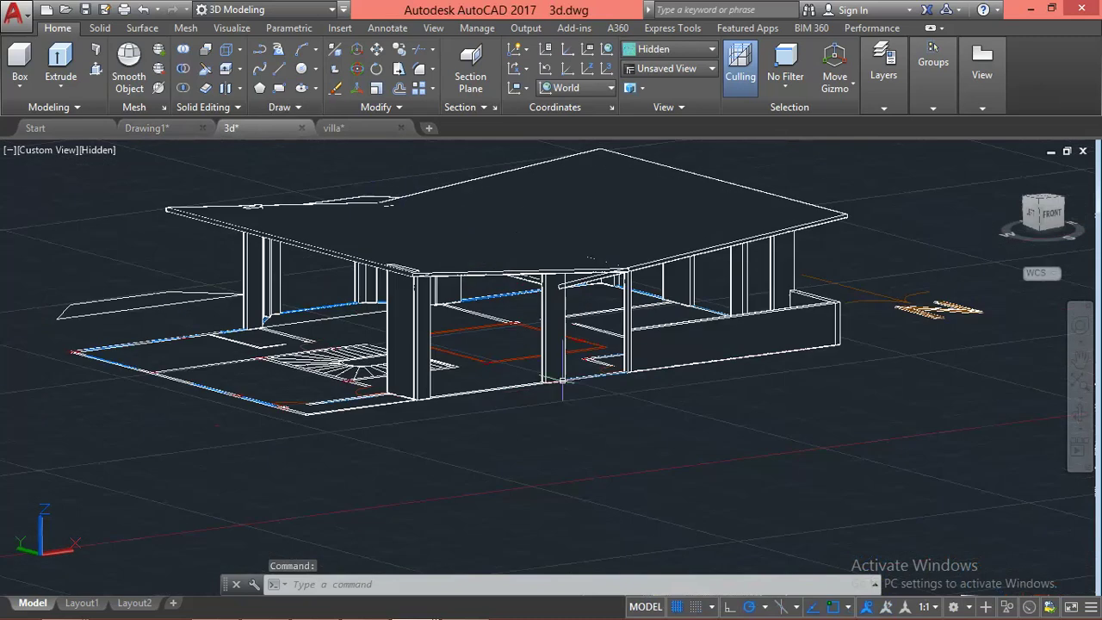
{"action": "key", "text": "ctrl+v"}
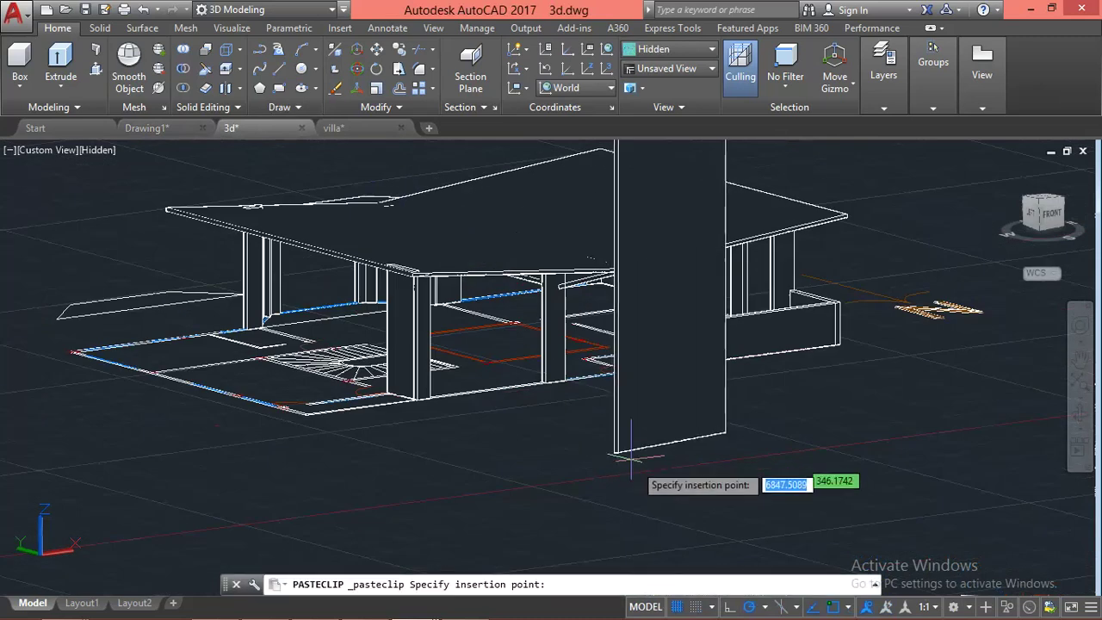
{"action": "key", "text": "Escape"}
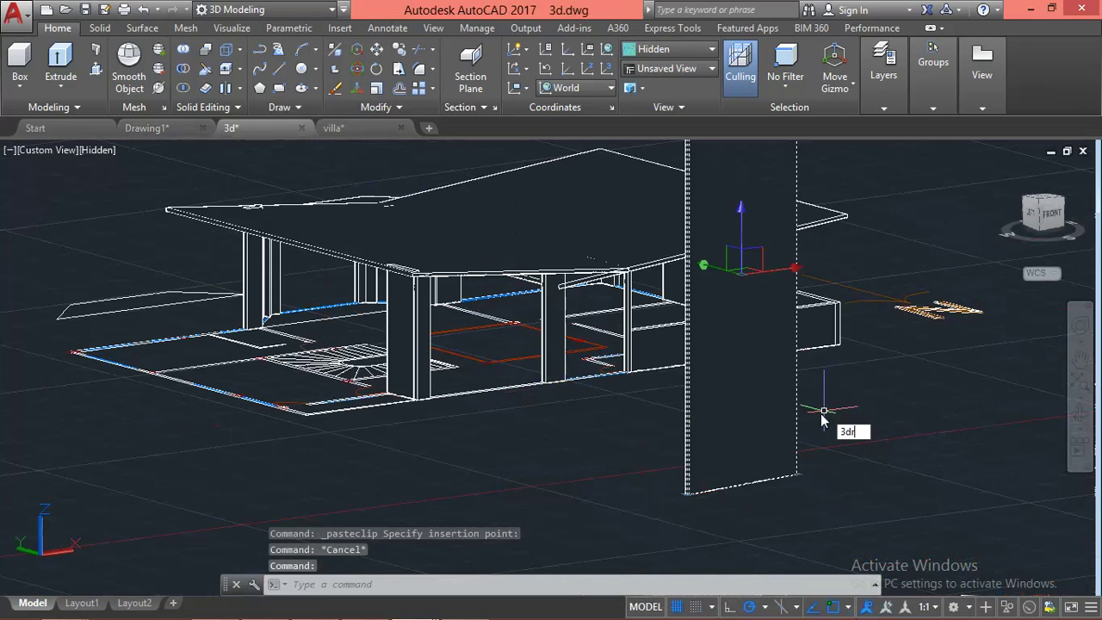
Rotate the pasted slab in 3D so it lies flat beside the roof, then select it
{"action": "key", "text": "Return"}
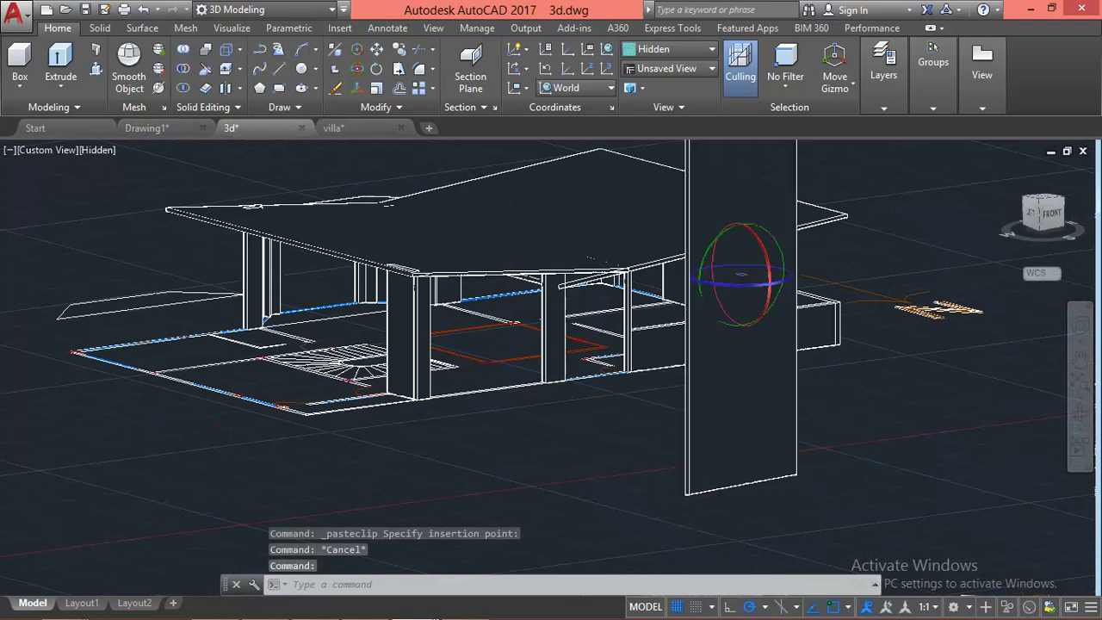
{"action": "scroll", "coordinate": [761, 243], "scroll_direction": "up", "scroll_amount": 3}
{"action": "scroll", "coordinate": [757, 261], "scroll_direction": "up", "scroll_amount": 2}
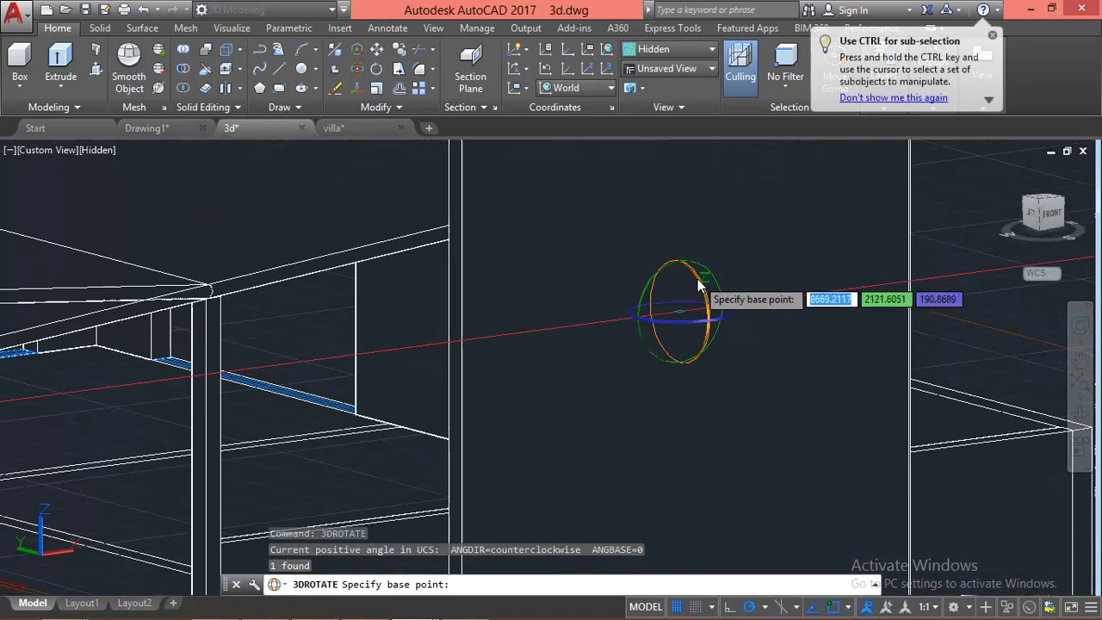
{"action": "scroll", "coordinate": [699, 274], "scroll_direction": "up", "scroll_amount": 1}
{"action": "left_click", "coordinate": [711, 286]}
{"action": "scroll", "coordinate": [731, 307], "scroll_direction": "down", "scroll_amount": 2}
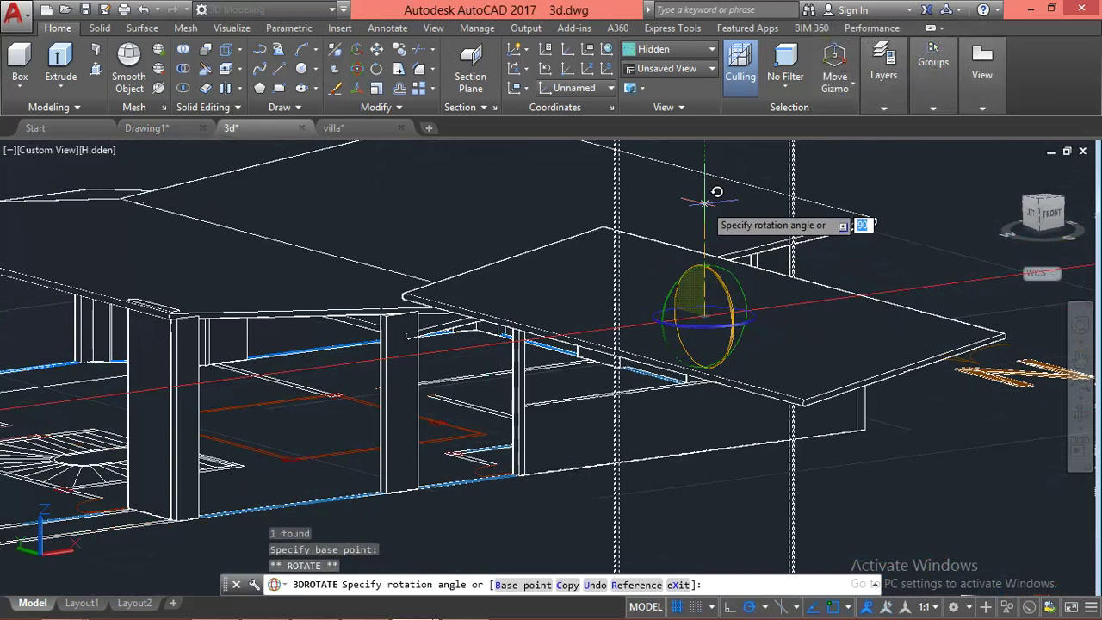
{"action": "key", "text": "Escape"}
{"action": "scroll", "coordinate": [732, 250], "scroll_direction": "down", "scroll_amount": 3}
{"action": "key", "text": "Escape"}
{"action": "key", "text": "Escape"}
{"action": "left_click", "coordinate": [753, 329]}
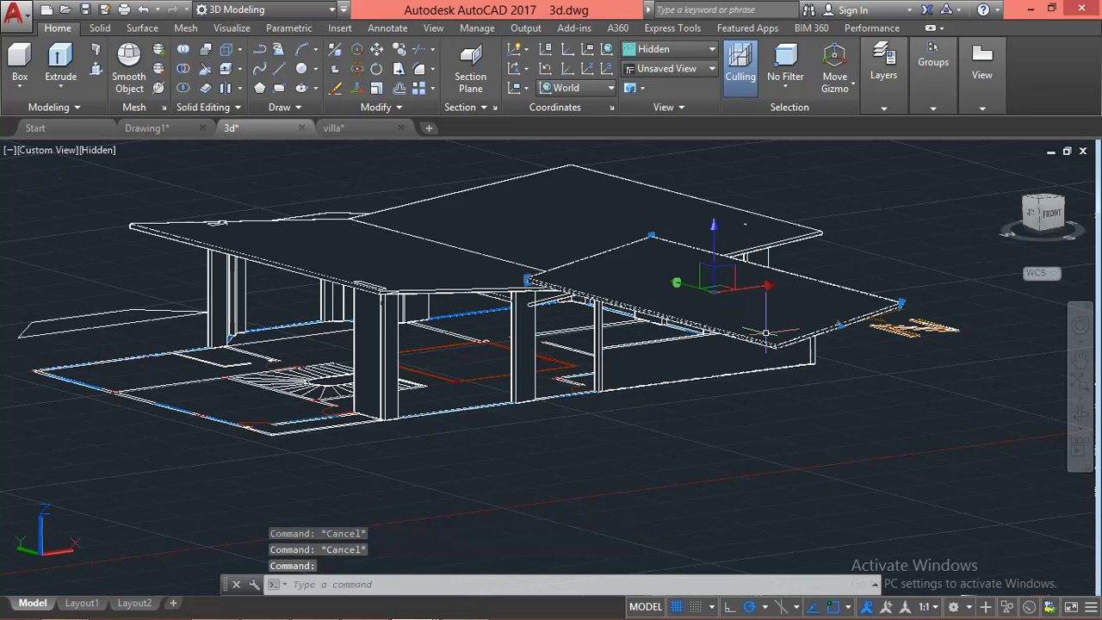
{"action": "type", "text": "m"}
Move the flat slab by its corner from beside the roof to the house's far end
{"action": "key", "text": "Return"}
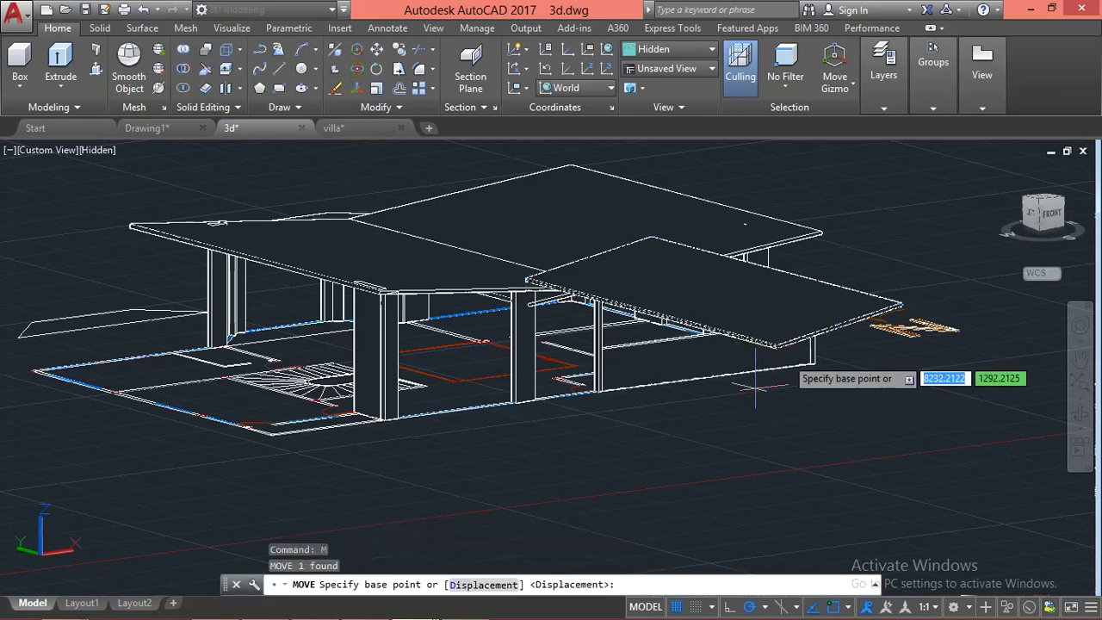
{"action": "scroll", "coordinate": [775, 379], "scroll_direction": "up", "scroll_amount": 2}
{"action": "scroll", "coordinate": [801, 301], "scroll_direction": "up", "scroll_amount": 2}
{"action": "scroll", "coordinate": [801, 301], "scroll_direction": "up", "scroll_amount": 2}
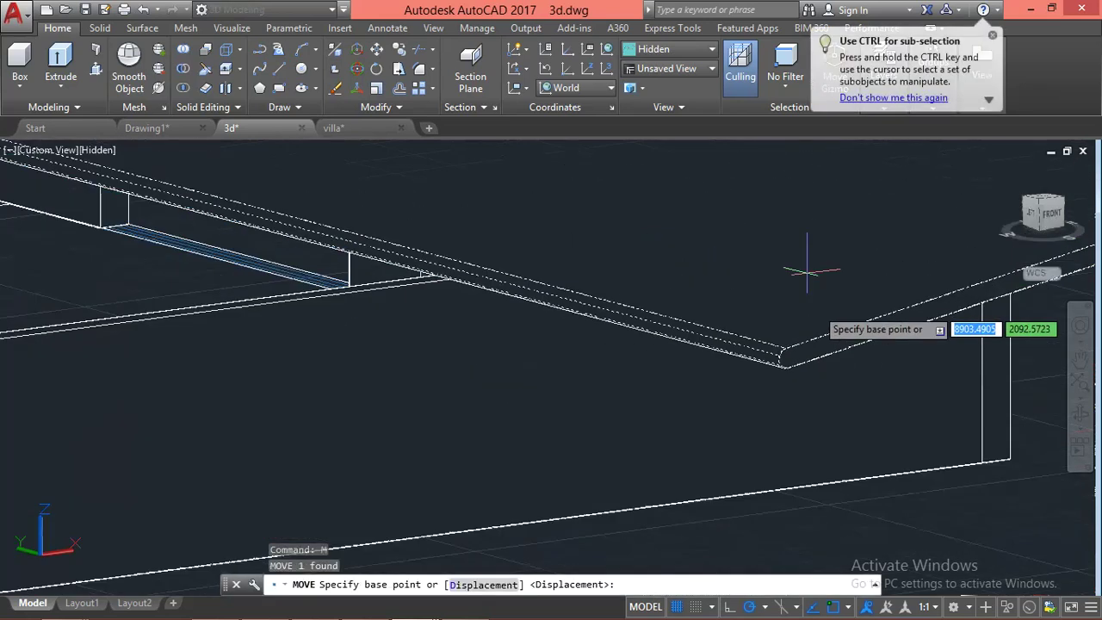
{"action": "scroll", "coordinate": [814, 357], "scroll_direction": "up", "scroll_amount": 2}
{"action": "left_click", "coordinate": [828, 347]}
{"action": "scroll", "coordinate": [749, 345], "scroll_direction": "down", "scroll_amount": 2}
{"action": "scroll", "coordinate": [370, 422], "scroll_direction": "down", "scroll_amount": 2}
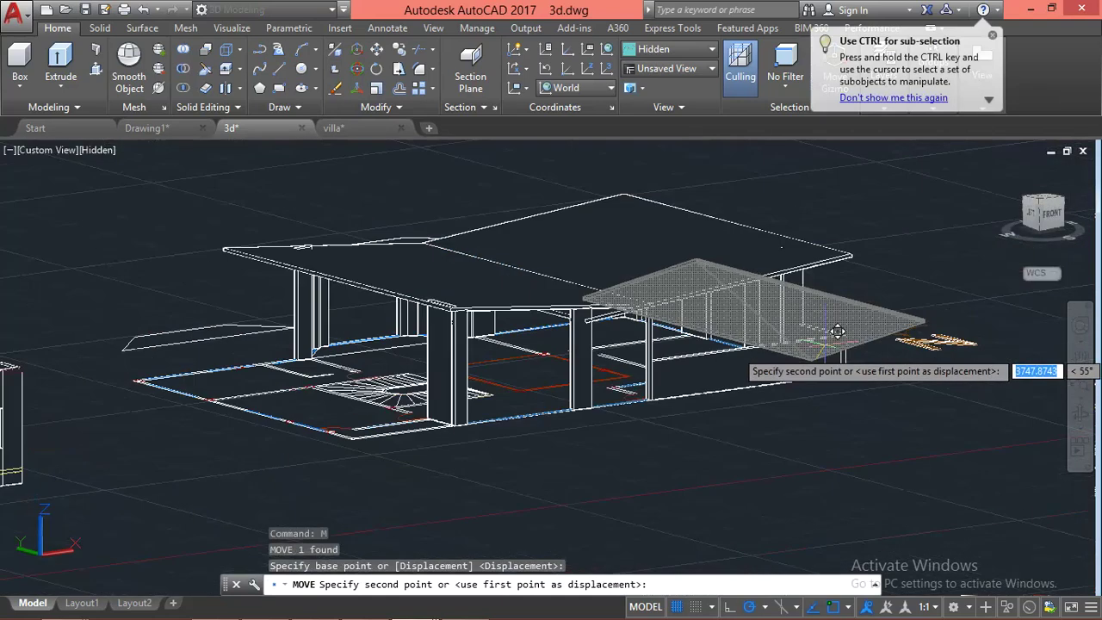
{"action": "scroll", "coordinate": [362, 426], "scroll_direction": "up", "scroll_amount": 3}
{"action": "scroll", "coordinate": [332, 436], "scroll_direction": "up", "scroll_amount": 2}
{"action": "scroll", "coordinate": [310, 457], "scroll_direction": "up", "scroll_amount": 2}
{"action": "scroll", "coordinate": [290, 463], "scroll_direction": "up", "scroll_amount": 1}
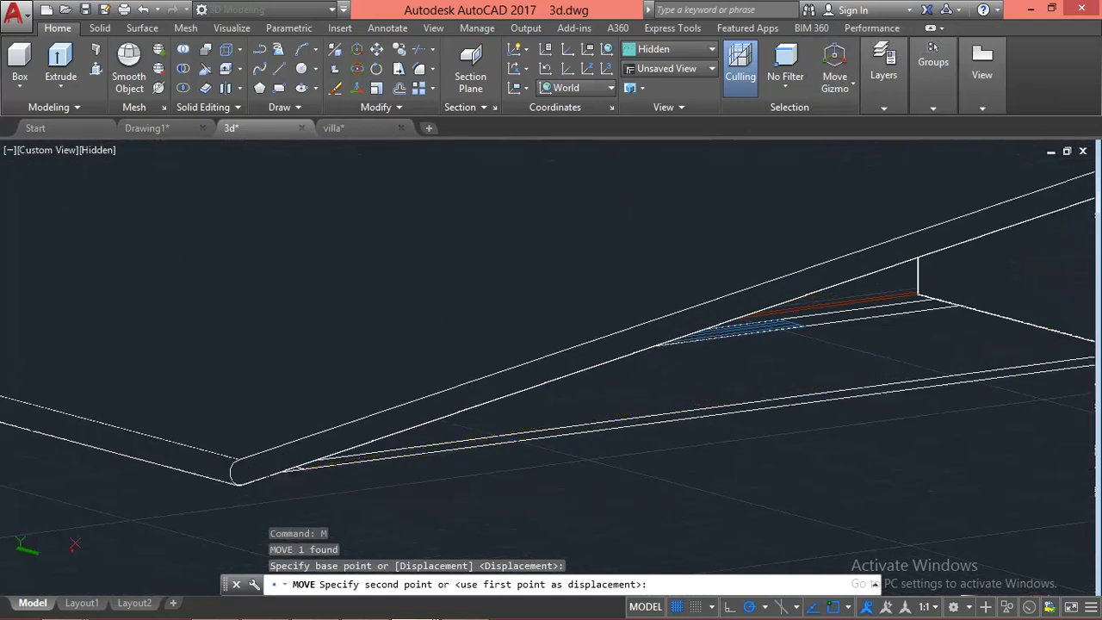
{"action": "key", "text": "Escape"}
{"action": "key", "text": "Escape"}
Zoom out and orbit to a low front view of the house
{"action": "scroll", "coordinate": [366, 261], "scroll_direction": "down", "scroll_amount": 2}
{"action": "scroll", "coordinate": [639, 349], "scroll_direction": "down", "scroll_amount": 5}
{"action": "middle_click_drag", "start_coordinate": [603, 414], "coordinate": [545, 419], "text": "shift"}
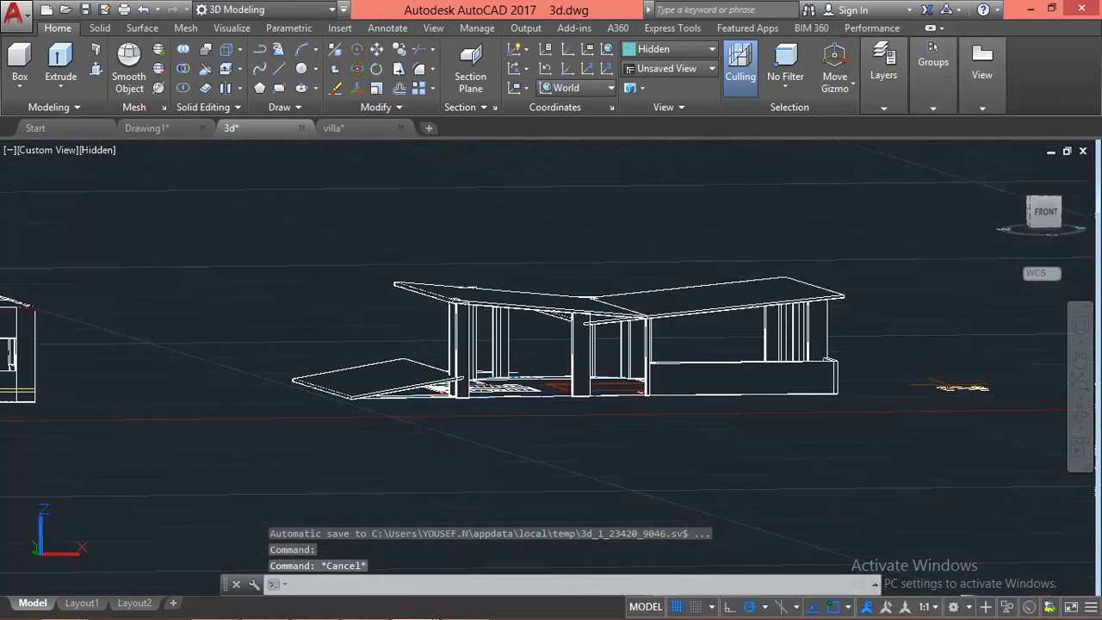
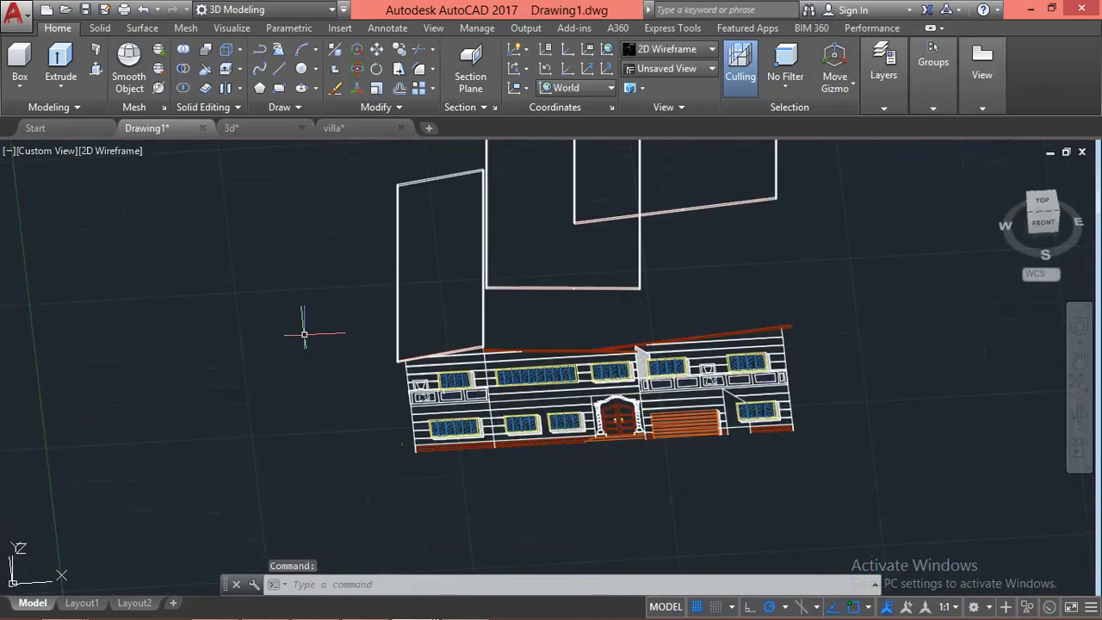
Switch to the 3d.dwg villa drawing in place of the flat facade drawing
{"action": "scroll", "coordinate": [378, 330], "scroll_direction": "up", "scroll_amount": 3}
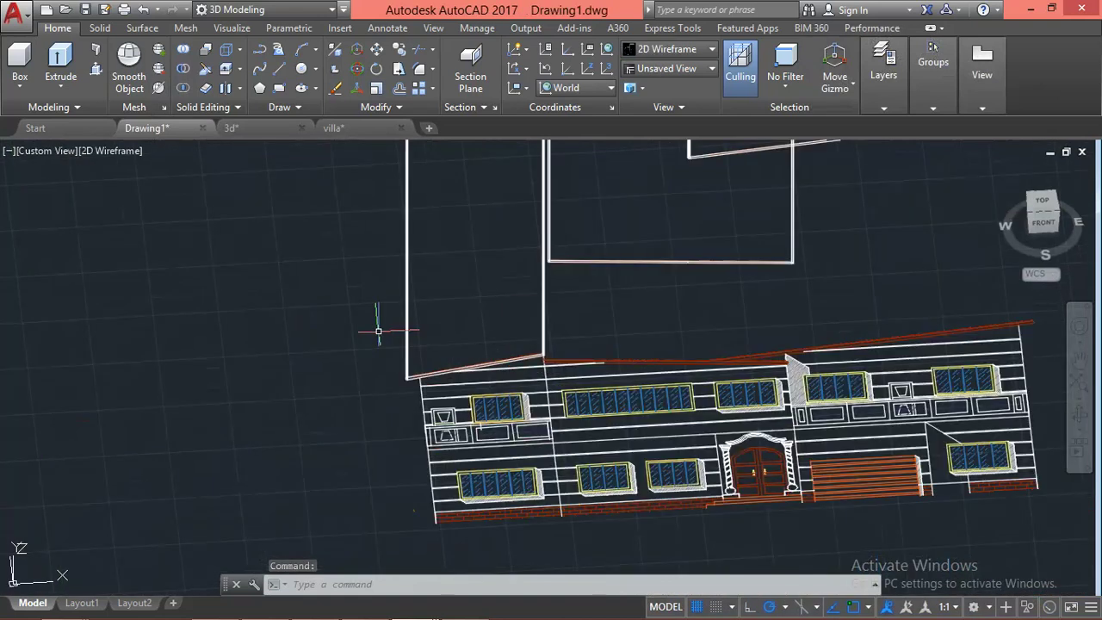
{"action": "left_click", "coordinate": [265, 127]}
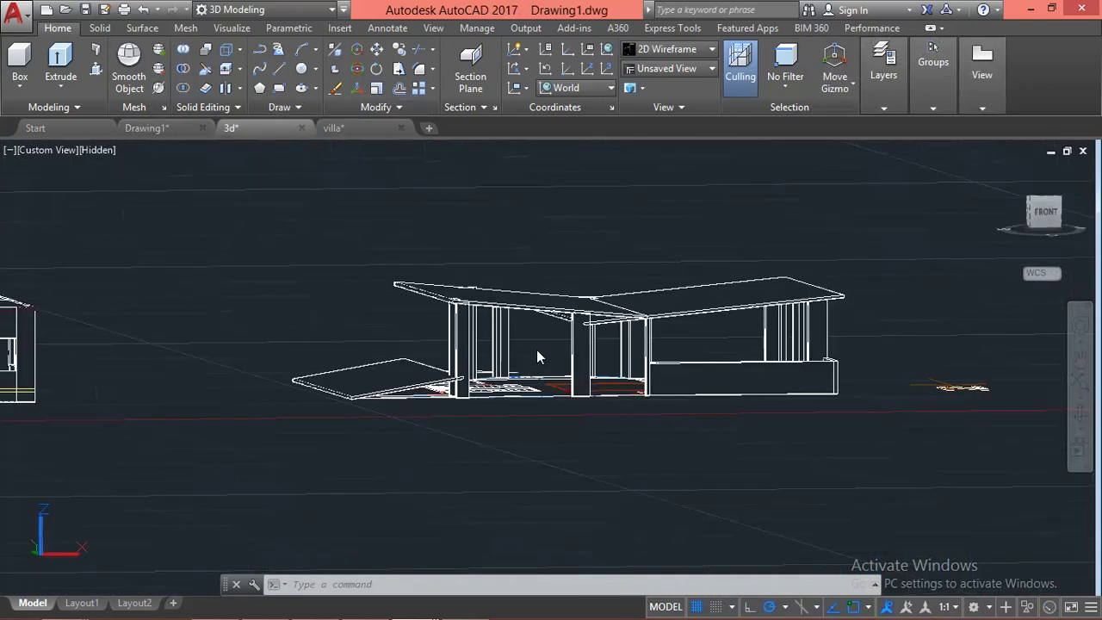
{"action": "key", "text": "Escape"}
{"action": "scroll", "coordinate": [370, 355], "scroll_direction": "up", "scroll_amount": 2}
{"action": "scroll", "coordinate": [371, 355], "scroll_direction": "up", "scroll_amount": 3}
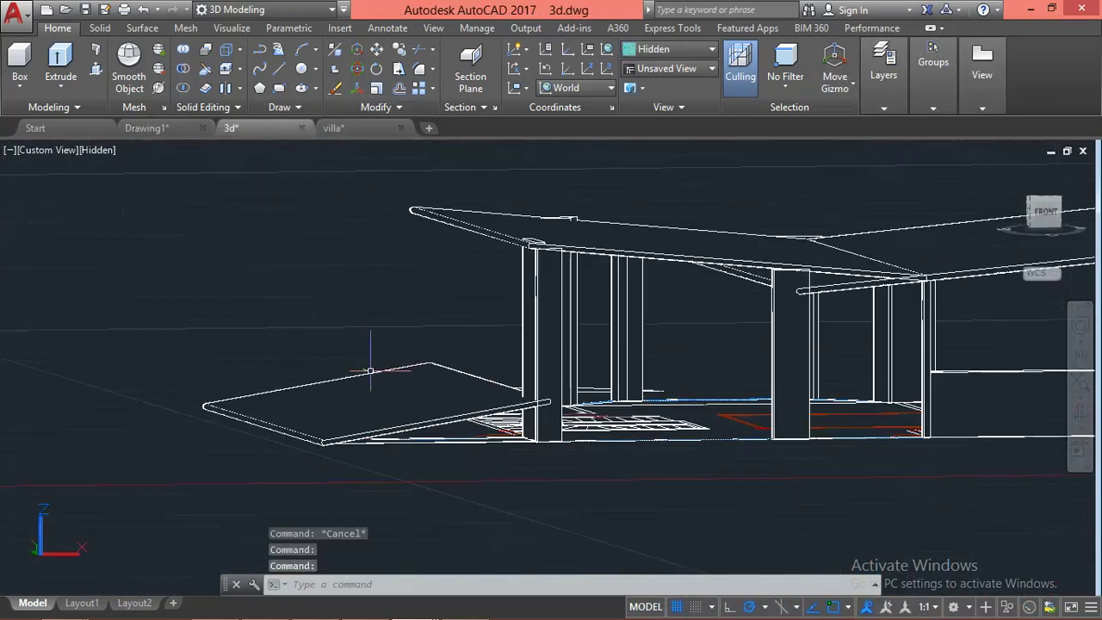
Select the left floor slab, cancel the move, and orbit to an elevated isometric view
{"action": "left_click", "coordinate": [416, 399]}
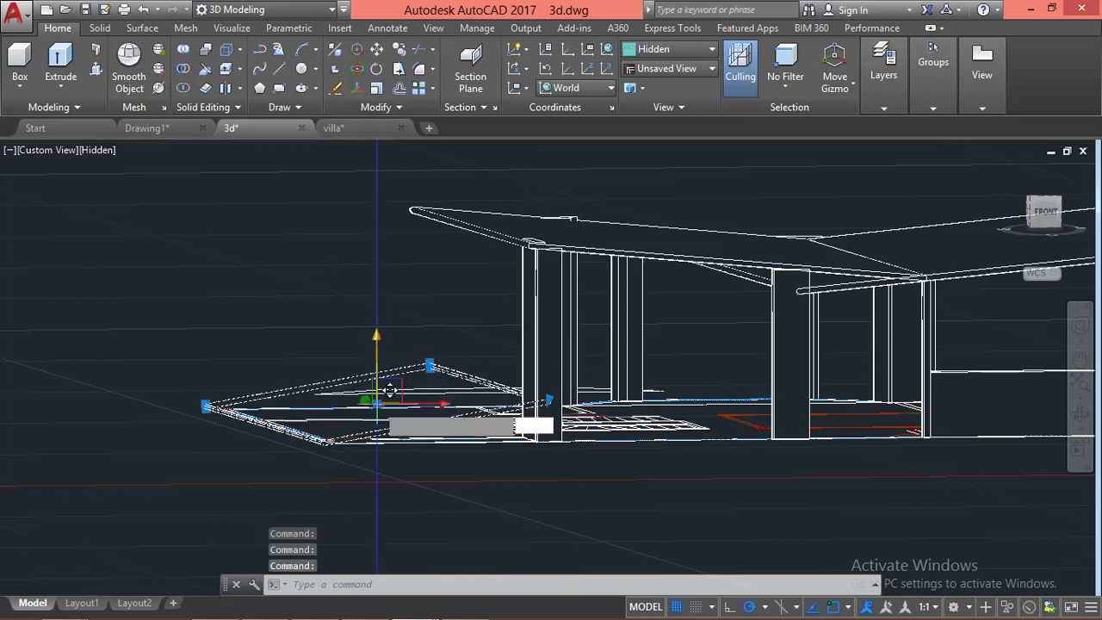
{"action": "left_click", "coordinate": [376, 348]}
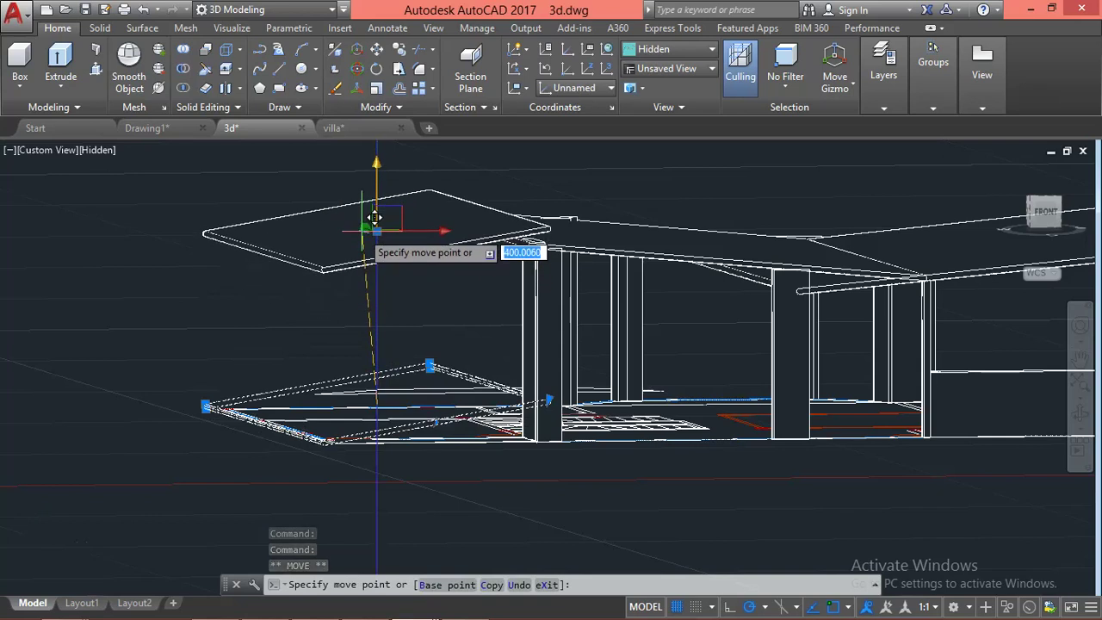
{"action": "key", "text": "Escape"}
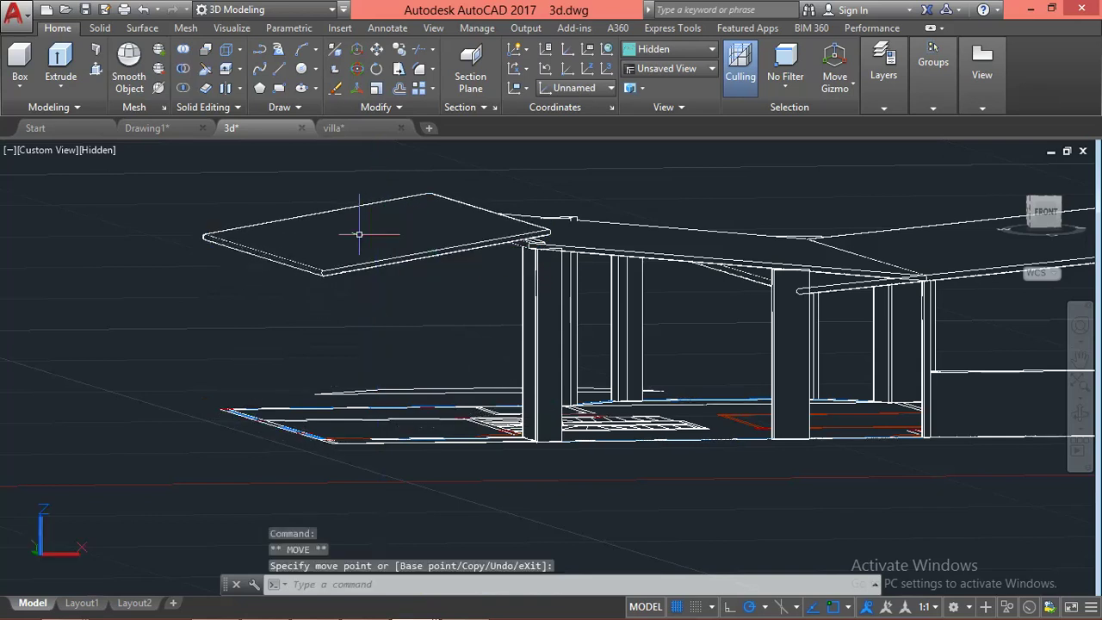
{"action": "middle_click_drag", "start_coordinate": [372, 221], "coordinate": [696, 431], "text": "shift"}
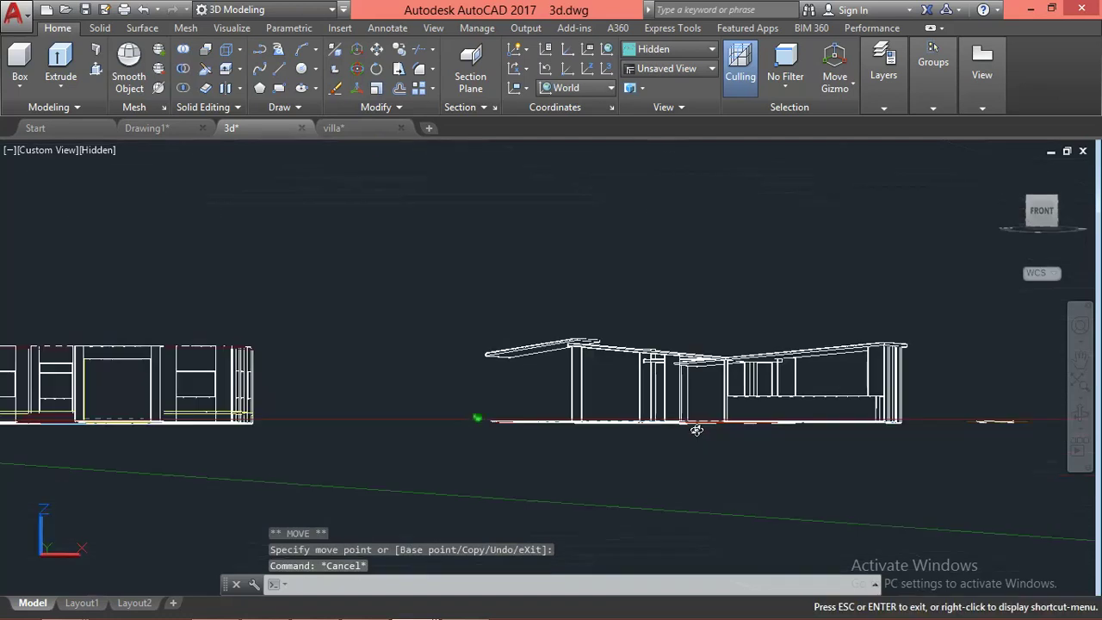
{"action": "mouse_move", "coordinate": [697, 430]}
{"action": "middle_mouse_down", "text": "shift"}
{"action": "mouse_move", "coordinate": [759, 475]}
{"action": "mouse_move", "coordinate": [558, 437]}
{"action": "middle_mouse_up", "text": "shift"}
Erase the column beside the stairs with E
{"action": "key", "text": "Escape"}
{"action": "scroll", "coordinate": [558, 437], "scroll_direction": "up", "scroll_amount": 4}
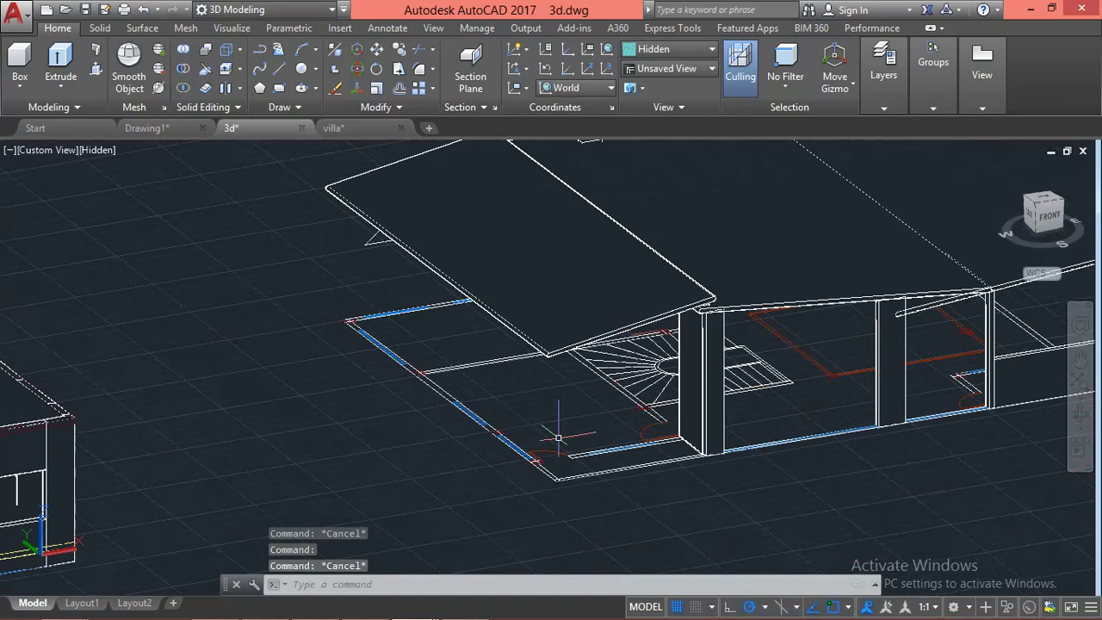
{"action": "scroll", "coordinate": [695, 374], "scroll_direction": "up", "scroll_amount": 3}
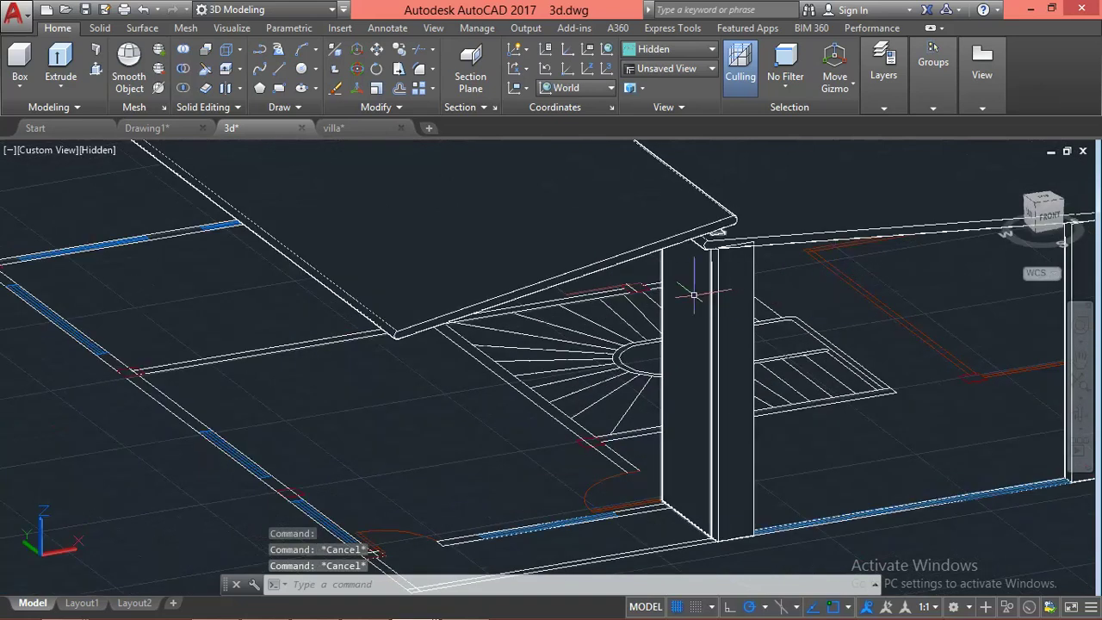
{"action": "left_click", "coordinate": [694, 296]}
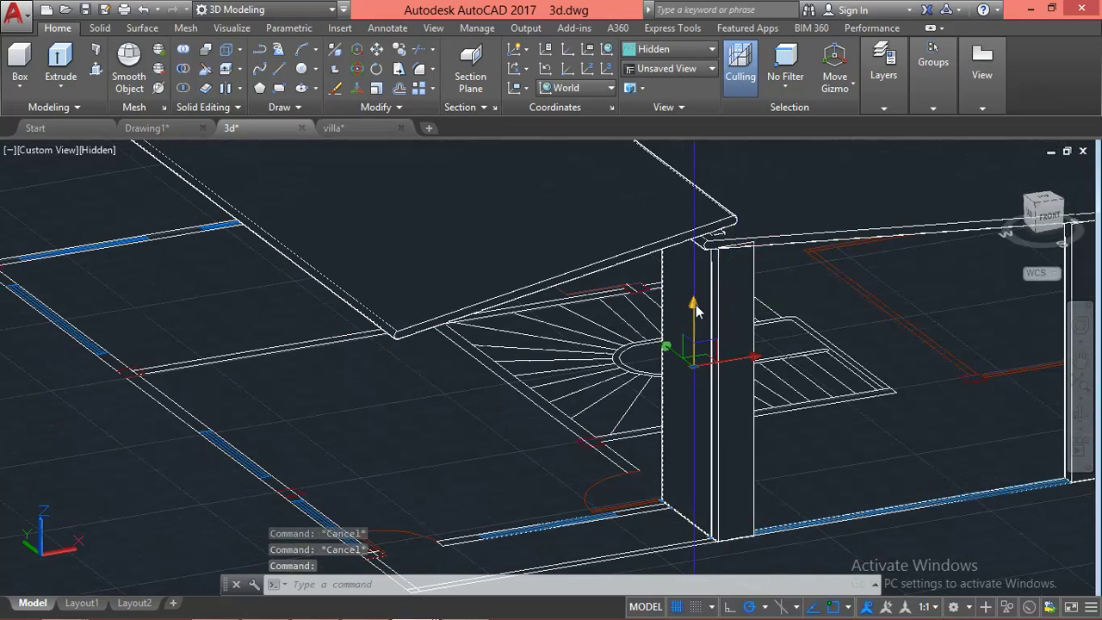
{"action": "type", "text": "e"}
{"action": "key", "text": "Return"}
Press-pull the strip at the doorway up into a solid wall piece
{"action": "scroll", "coordinate": [694, 430], "scroll_direction": "up", "scroll_amount": 2}
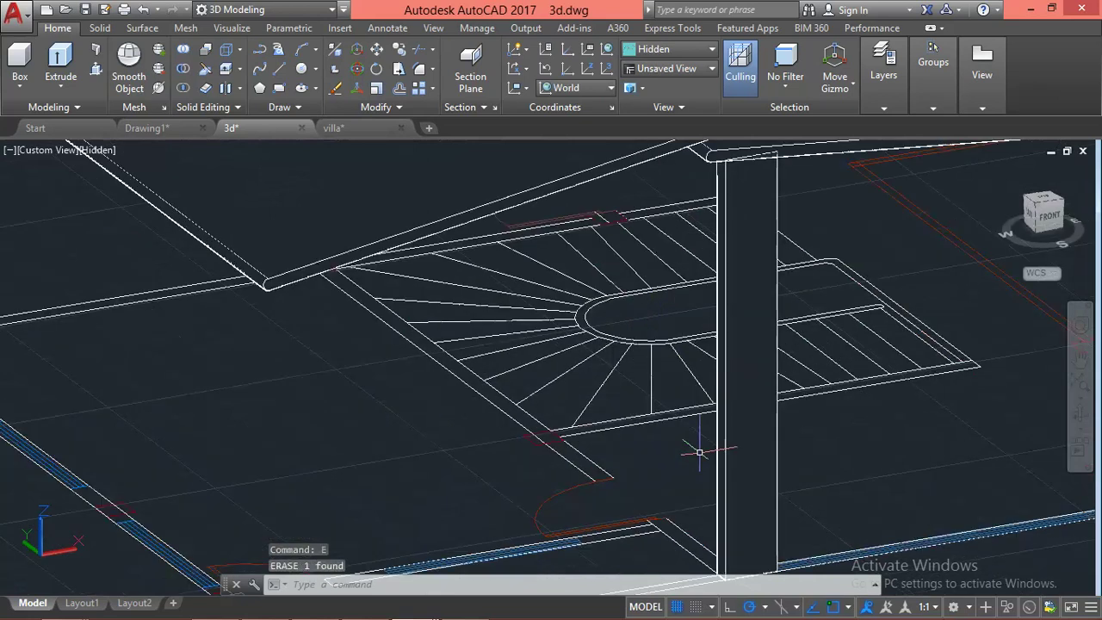
{"action": "scroll", "coordinate": [701, 451], "scroll_direction": "up", "scroll_amount": 2}
{"action": "scroll", "coordinate": [659, 450], "scroll_direction": "up", "scroll_amount": 1}
{"action": "type", "text": "pre"}
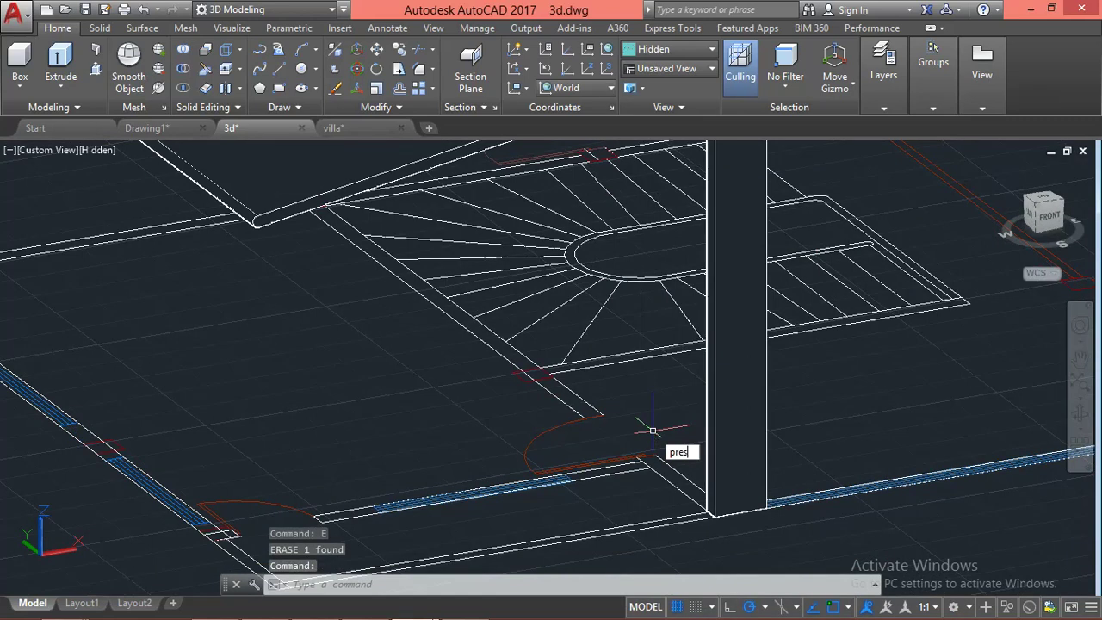
{"action": "type", "text": "s"}
{"action": "key", "text": "Return"}
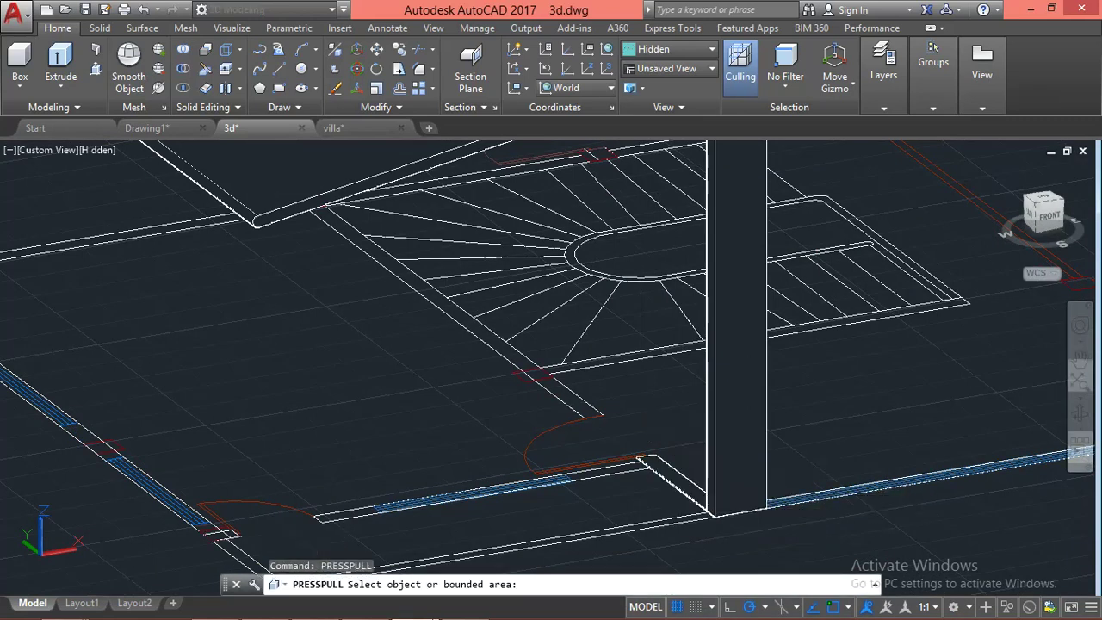
{"action": "left_click", "coordinate": [653, 369]}
{"action": "scroll", "coordinate": [659, 368], "scroll_direction": "down", "scroll_amount": 3}
{"action": "scroll", "coordinate": [650, 259], "scroll_direction": "up", "scroll_amount": 3}
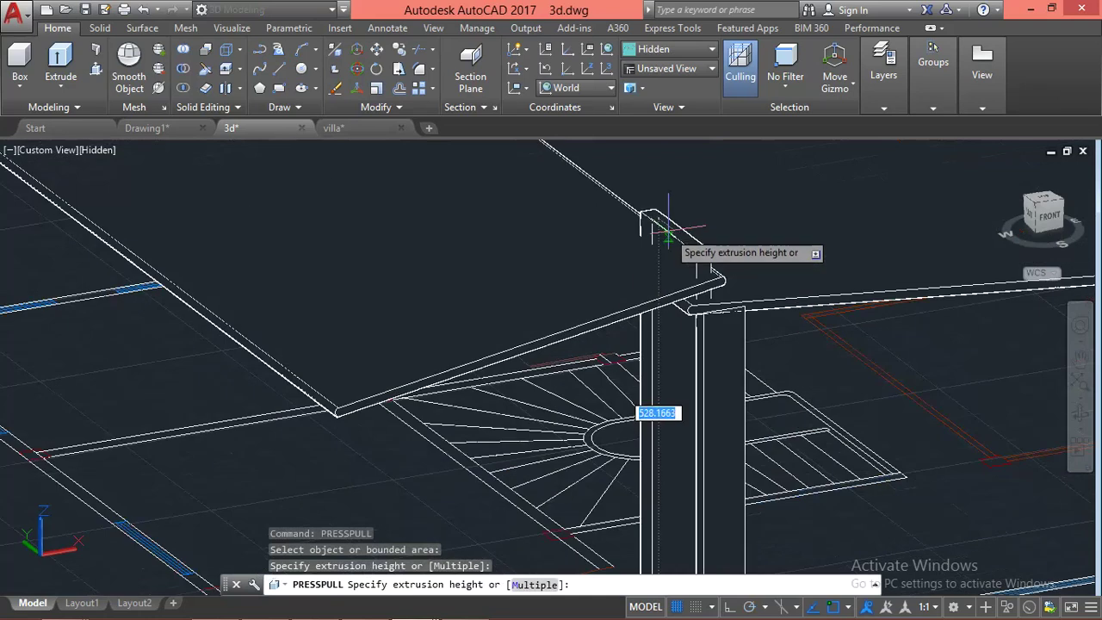
{"action": "left_click", "coordinate": [586, 423]}
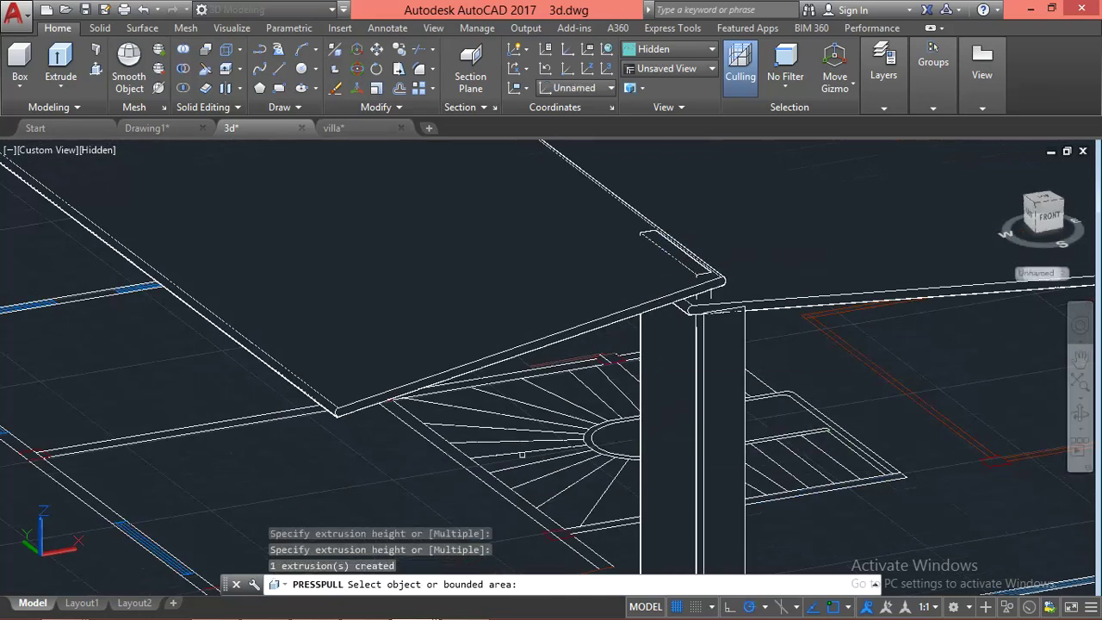
{"action": "middle_click_drag", "start_coordinate": [586, 423], "coordinate": [603, 316]}
{"action": "key", "text": "Escape"}
{"action": "scroll", "coordinate": [583, 436], "scroll_direction": "up", "scroll_amount": 3}
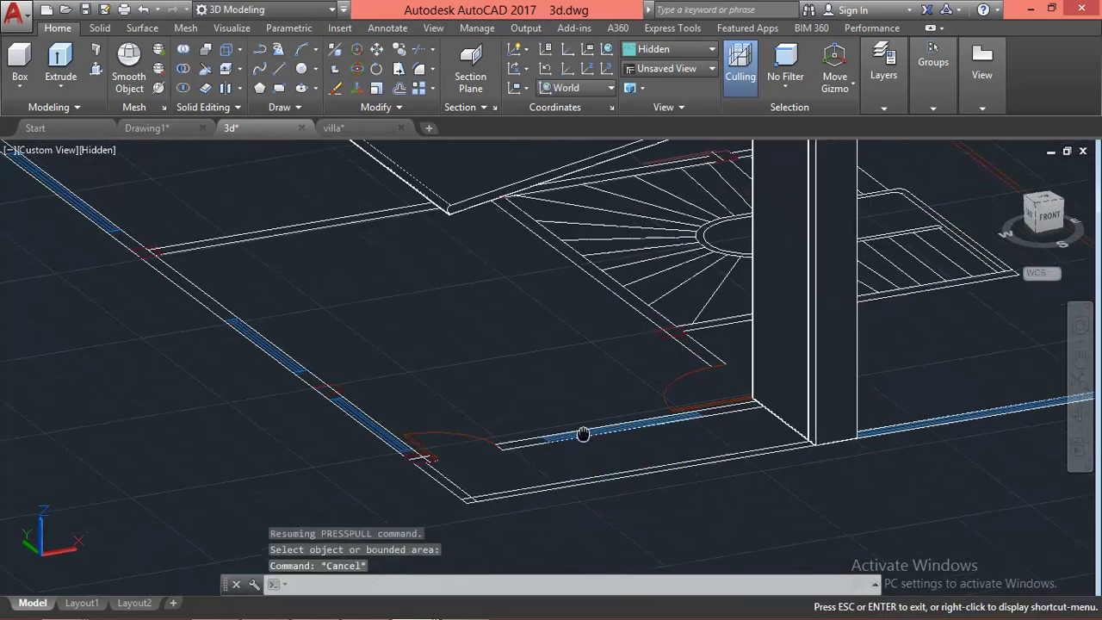
{"action": "key", "text": "Escape"}
{"action": "middle_click_drag", "start_coordinate": [715, 439], "coordinate": [643, 452]}
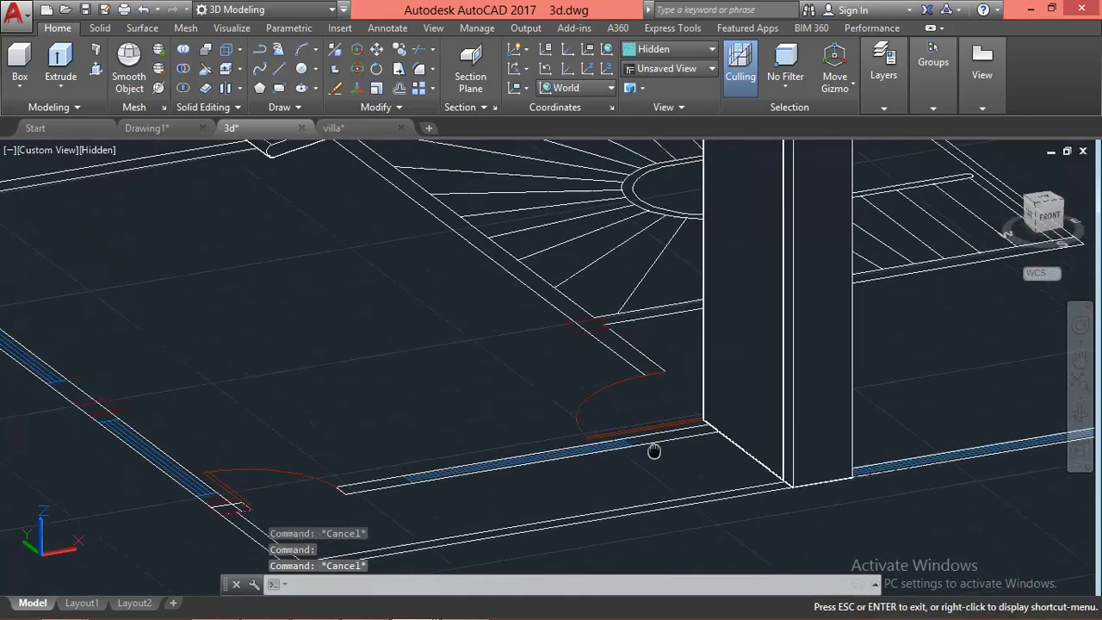
Press-pull the area beside the column base up to meet the roof slab
{"action": "key", "text": "ctrl+shift+e"}
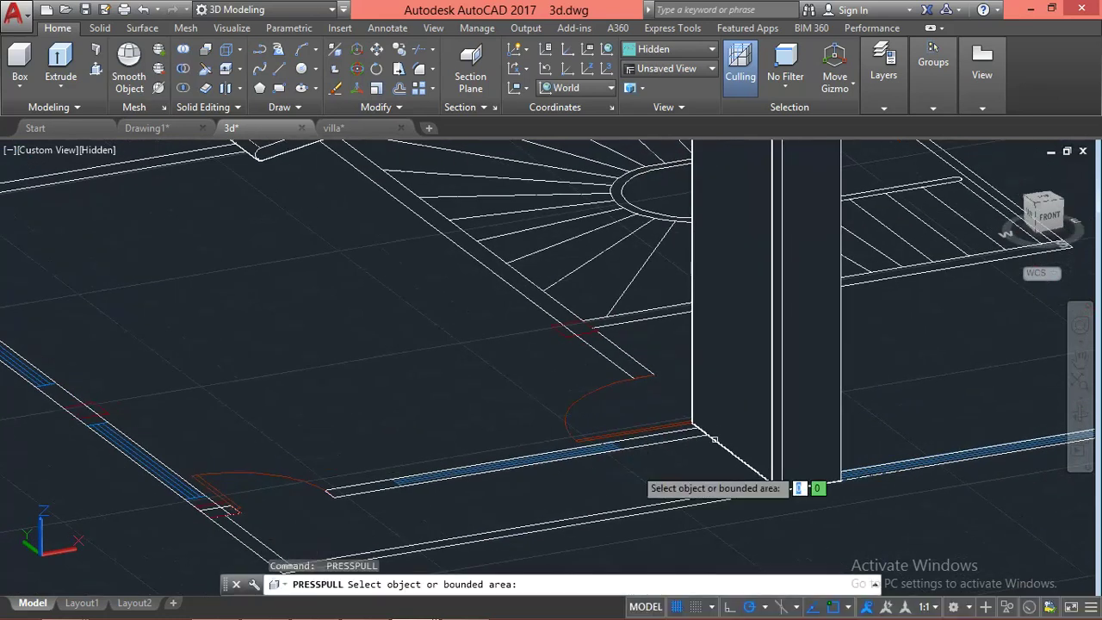
{"action": "left_click", "coordinate": [643, 441]}
{"action": "mouse_move", "coordinate": [637, 434]}
{"action": "middle_mouse_down", "text": "shift"}
{"action": "mouse_move", "coordinate": [645, 443]}
{"action": "mouse_move", "coordinate": [628, 371]}
{"action": "mouse_move", "coordinate": [627, 392]}
{"action": "middle_mouse_up", "text": "shift"}
{"action": "scroll", "coordinate": [671, 413], "scroll_direction": "up", "scroll_amount": 2}
{"action": "scroll", "coordinate": [731, 409], "scroll_direction": "up", "scroll_amount": 2}
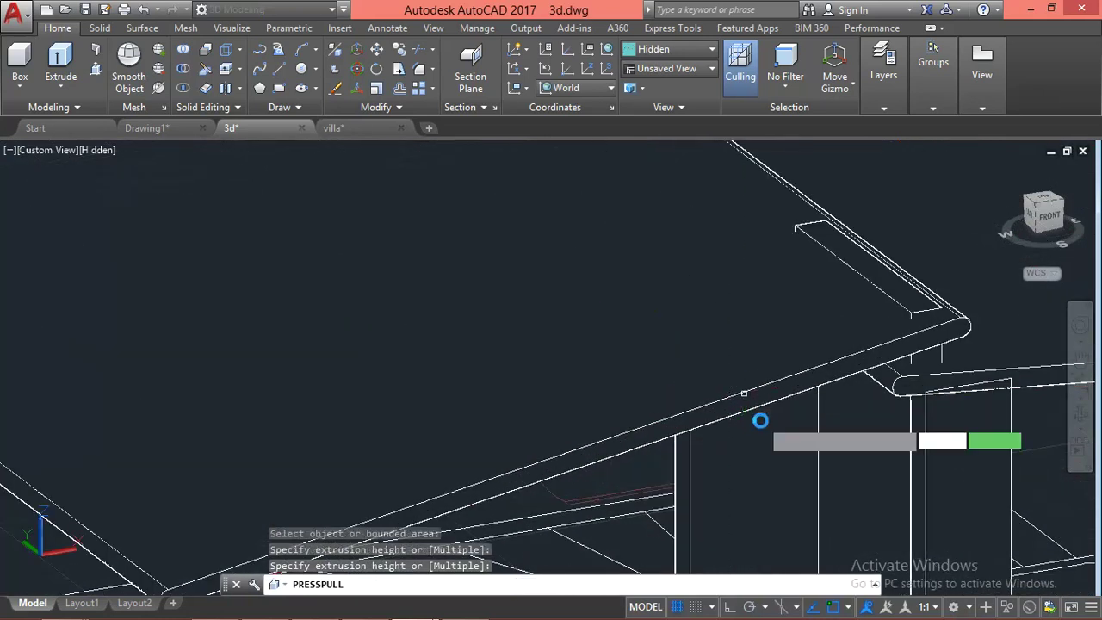
{"action": "left_click", "coordinate": [760, 419]}
{"action": "scroll", "coordinate": [706, 494], "scroll_direction": "down", "scroll_amount": 3}
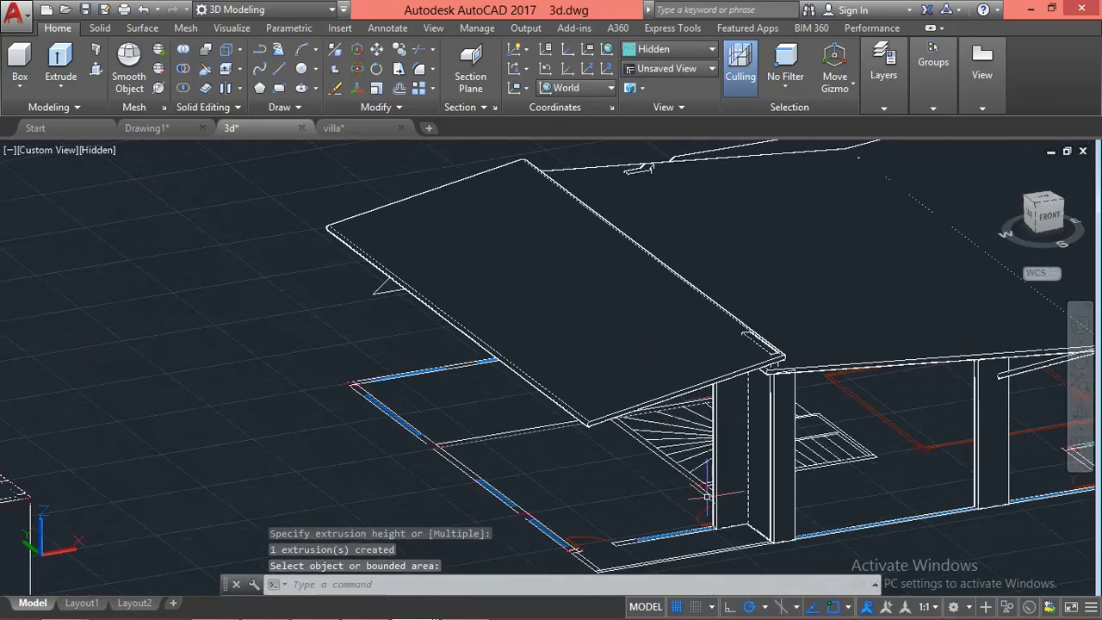
{"action": "scroll", "coordinate": [706, 494], "scroll_direction": "up", "scroll_amount": 1}
{"action": "key", "text": "Return"}
{"action": "scroll", "coordinate": [706, 494], "scroll_direction": "up", "scroll_amount": 1}
{"action": "scroll", "coordinate": [644, 476], "scroll_direction": "up", "scroll_amount": 2}
{"action": "scroll", "coordinate": [644, 476], "scroll_direction": "up", "scroll_amount": 2}
{"action": "key", "text": "Return"}
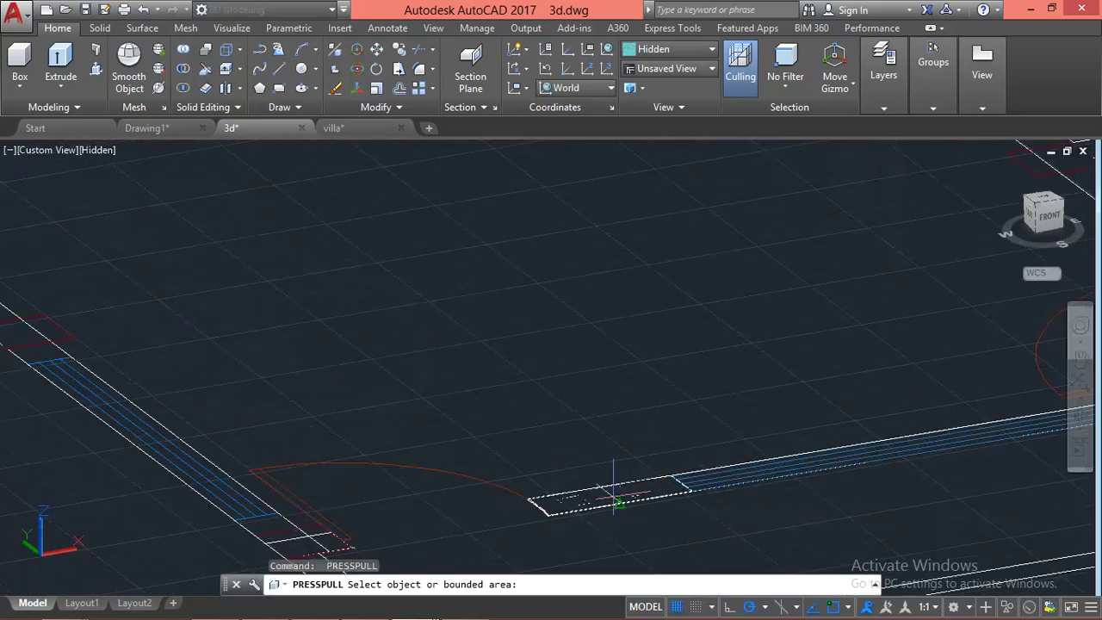
Press-pull the end of the wall strip up into a tall wall
{"action": "left_click", "coordinate": [602, 504]}
{"action": "scroll", "coordinate": [603, 504], "scroll_direction": "down", "scroll_amount": 3}
{"action": "left_click", "coordinate": [590, 211]}
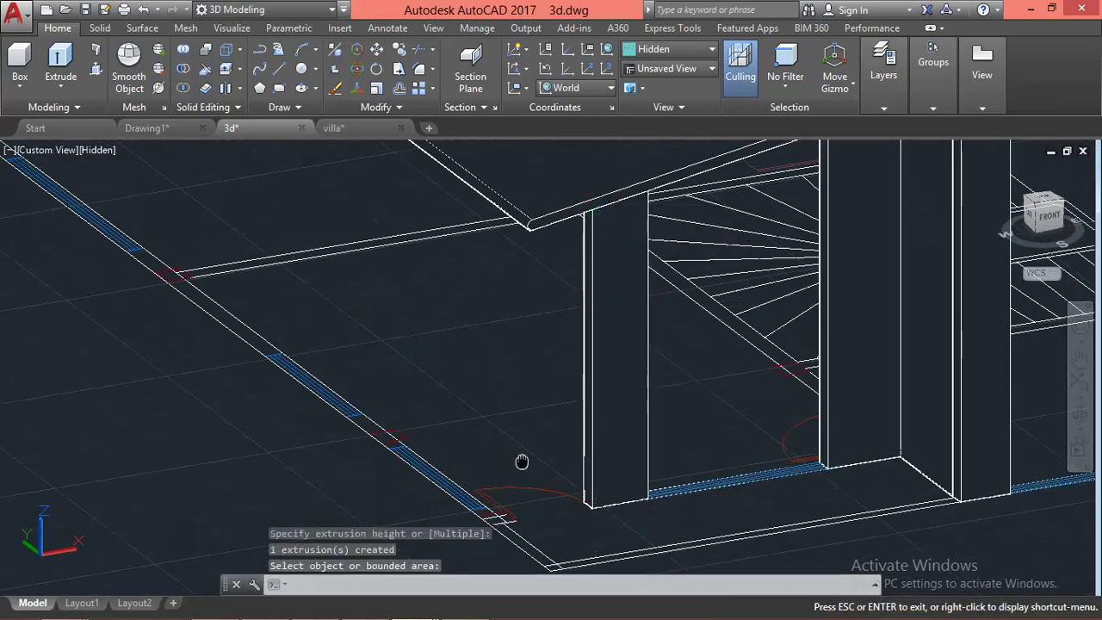
{"action": "middle_click_drag", "start_coordinate": [522, 458], "coordinate": [522, 394]}
{"action": "key", "text": "Escape"}
{"action": "scroll", "coordinate": [827, 474], "scroll_direction": "up", "scroll_amount": 2}
{"action": "middle_click_drag", "start_coordinate": [836, 468], "coordinate": [729, 482]}
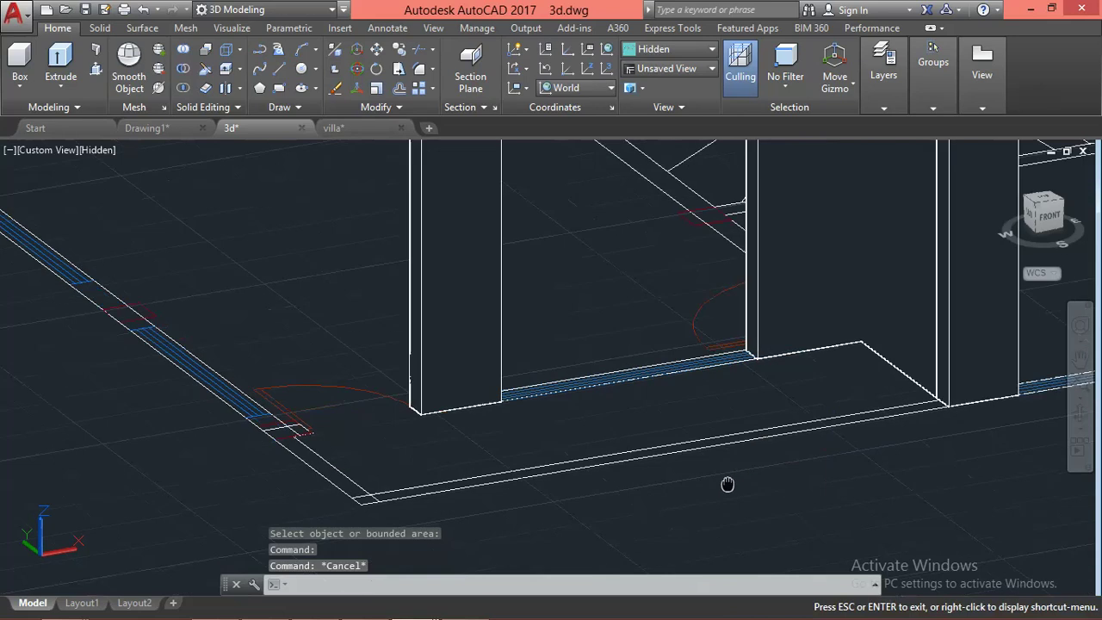
Extrude the strip along the front edge to a height of 150 as a low wall
{"action": "key", "text": "Return"}
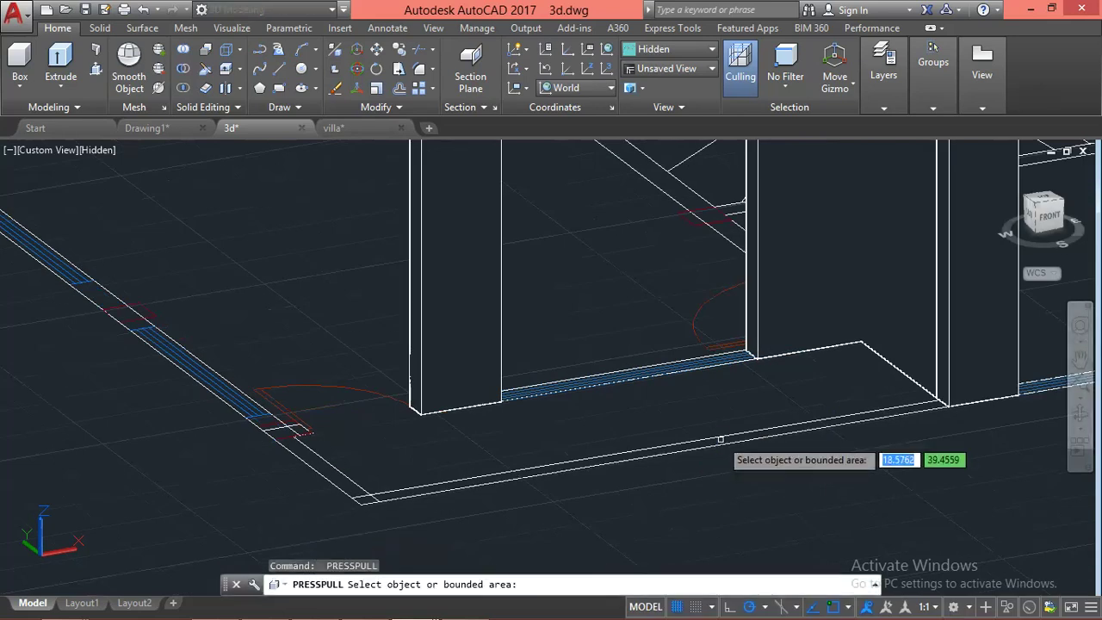
{"action": "left_click", "coordinate": [720, 440]}
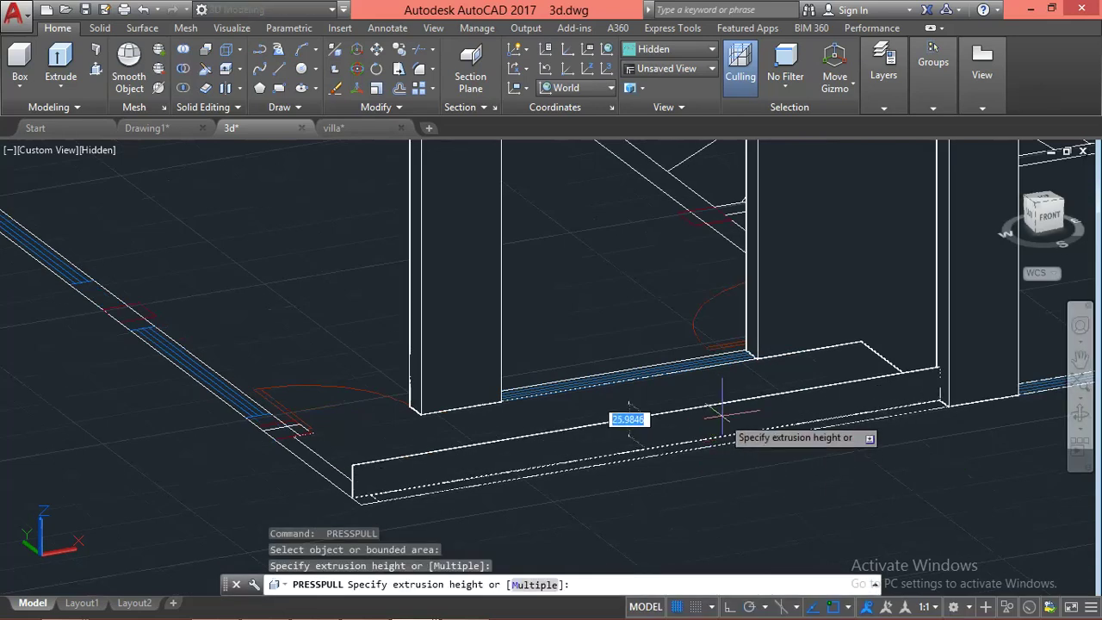
{"action": "key", "text": "Escape"}
{"action": "scroll", "coordinate": [663, 480], "scroll_direction": "up", "scroll_amount": 2}
{"action": "middle_click_drag", "start_coordinate": [674, 471], "coordinate": [652, 463]}
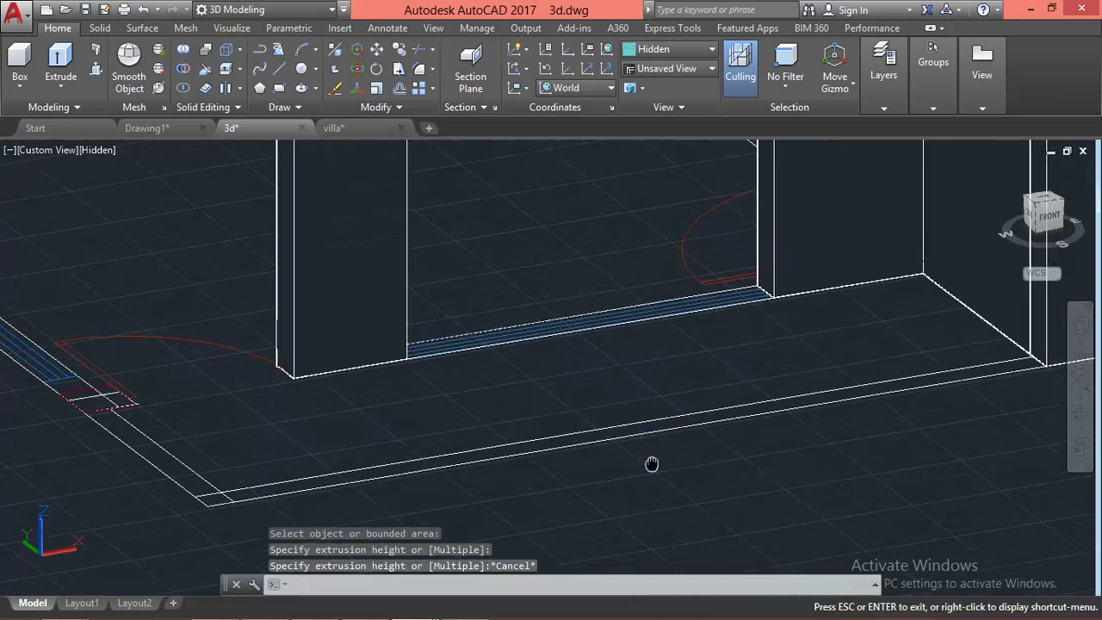
{"action": "key", "text": "Escape"}
{"action": "key", "text": "Return"}
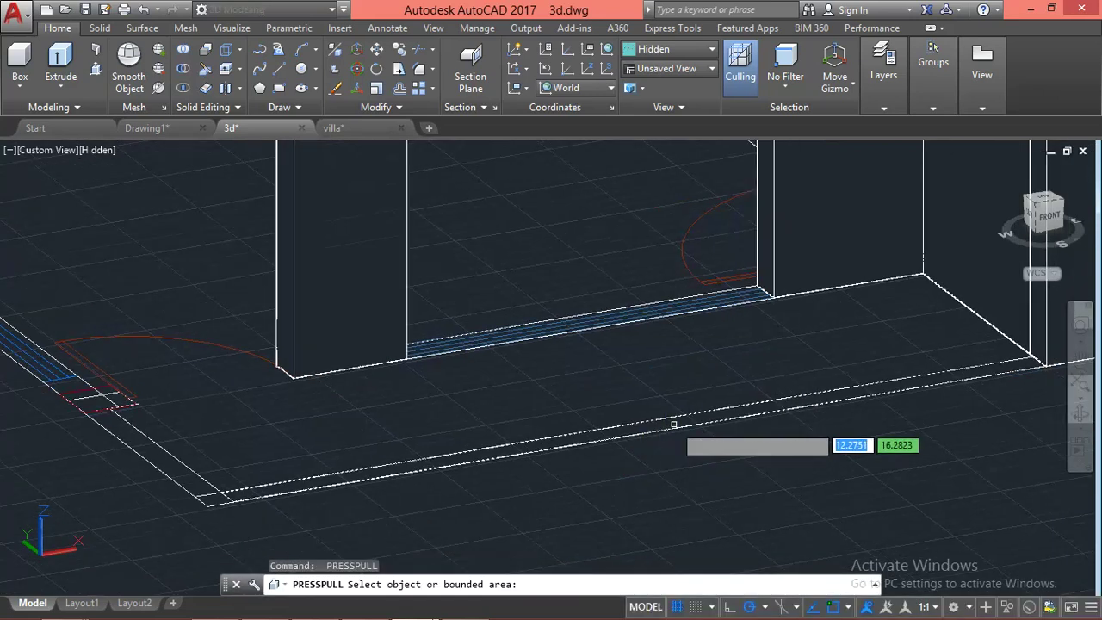
{"action": "left_click", "coordinate": [674, 424]}
{"action": "type", "text": "15"}
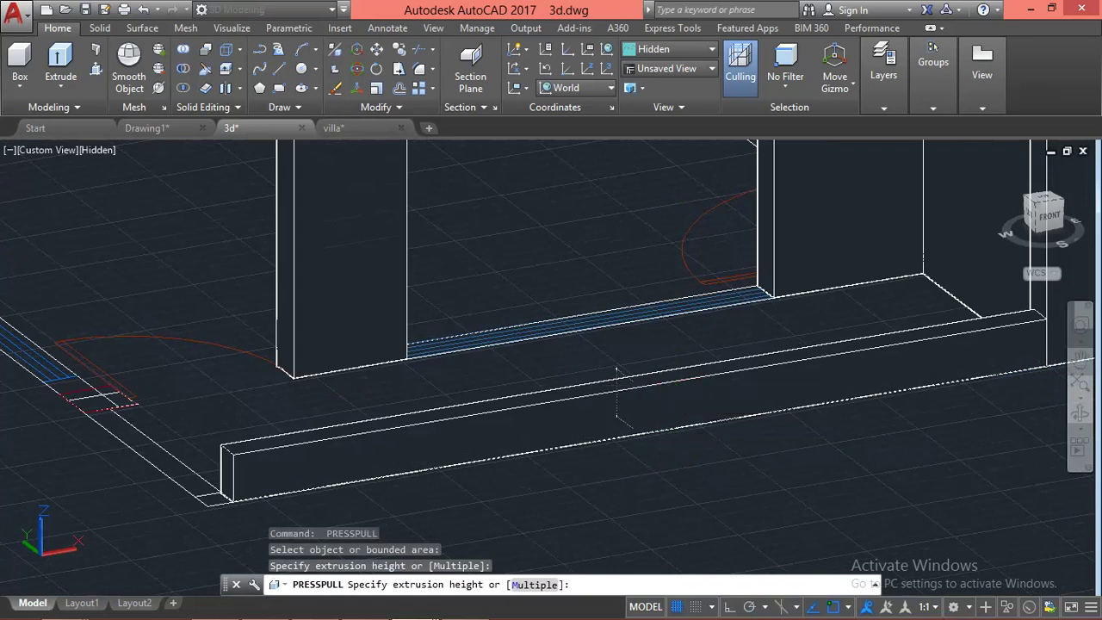
{"action": "key", "text": "Return"}
{"action": "middle_click_drag", "start_coordinate": [285, 473], "coordinate": [497, 492]}
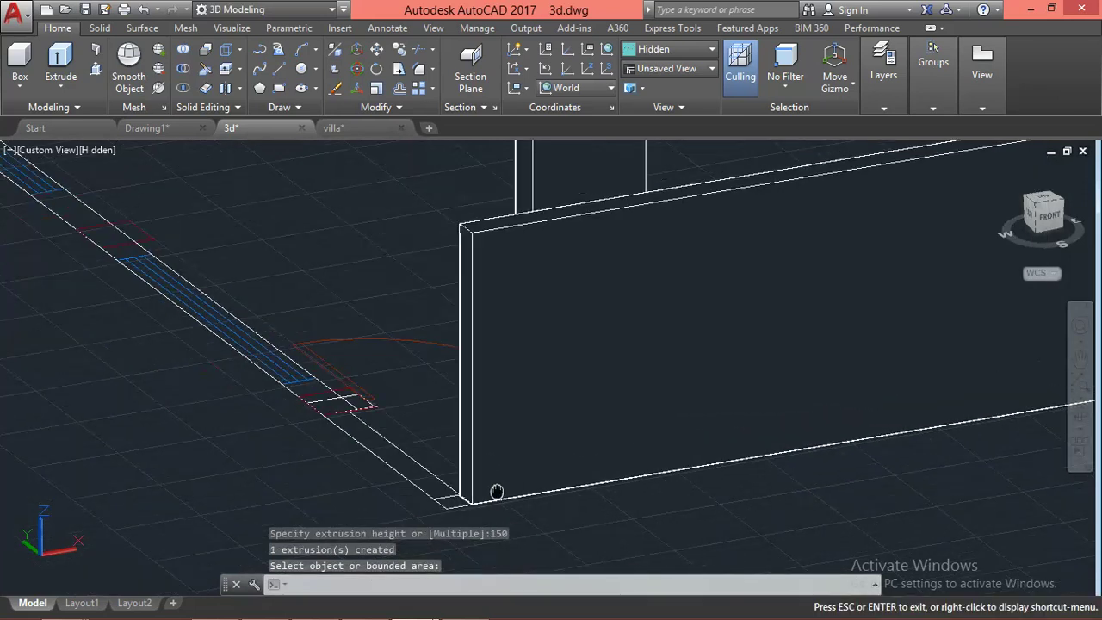
{"action": "key", "text": "Escape"}
{"action": "key", "text": "Escape"}
{"action": "key", "text": "Escape"}
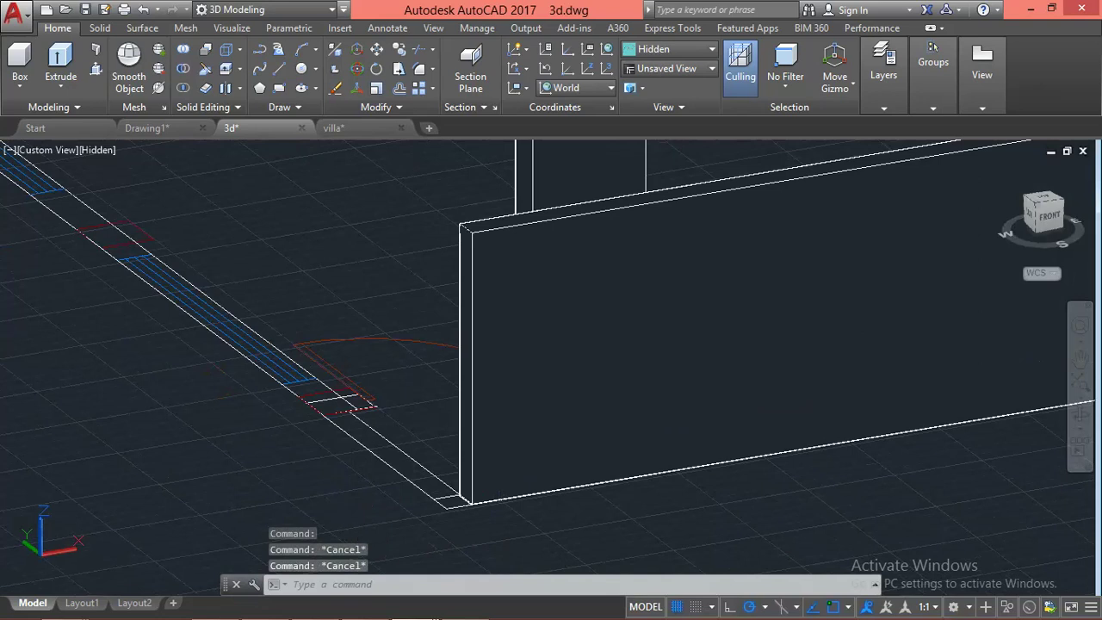
{"action": "type", "text": "tr"}
{"action": "key", "text": "Return"}
{"action": "key", "text": "Return"}
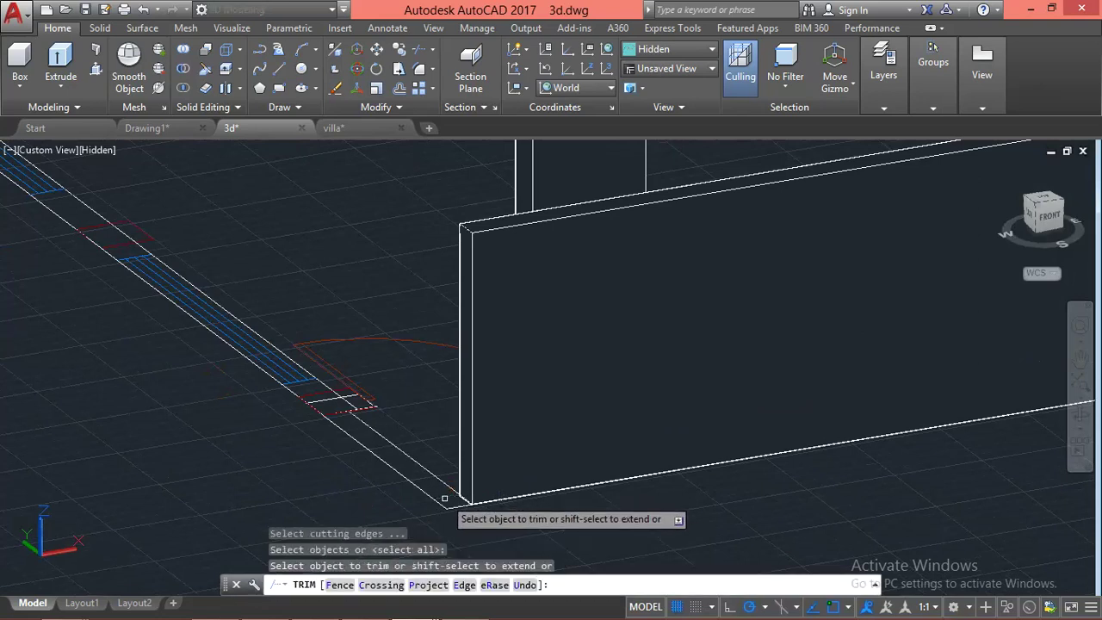
Window-select the four stray lines at the wall corner and erase them
{"action": "key", "text": "Escape"}
{"action": "scroll", "coordinate": [370, 468], "scroll_direction": "up", "scroll_amount": 2}
{"action": "scroll", "coordinate": [413, 405], "scroll_direction": "up", "scroll_amount": 2}
{"action": "scroll", "coordinate": [465, 329], "scroll_direction": "up", "scroll_amount": 3}
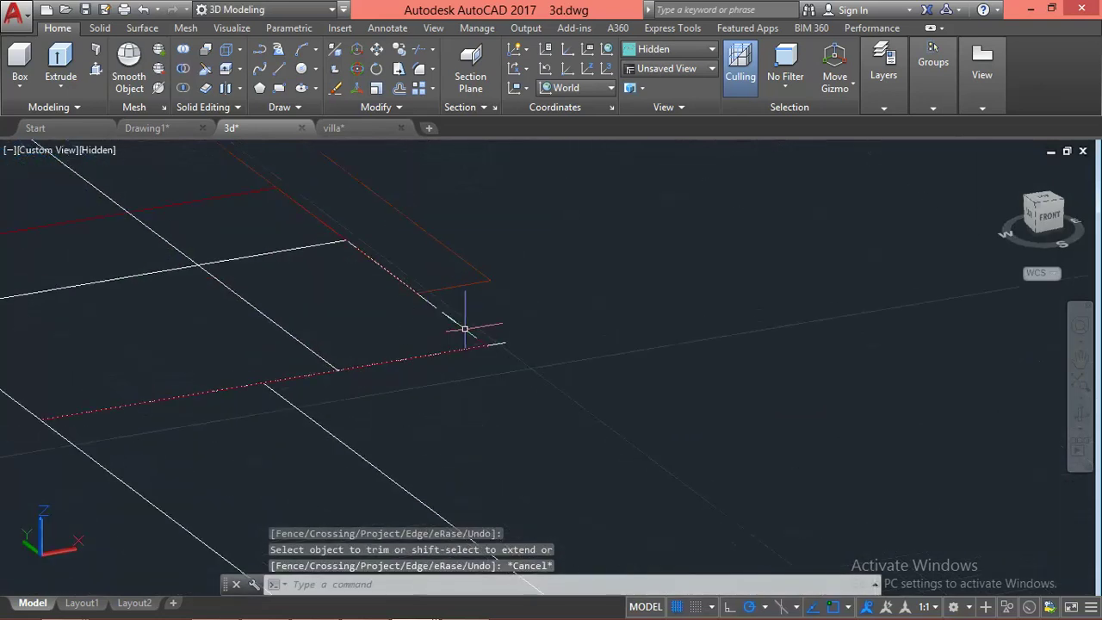
{"action": "left_click", "coordinate": [523, 315]}
{"action": "left_click", "coordinate": [449, 371]}
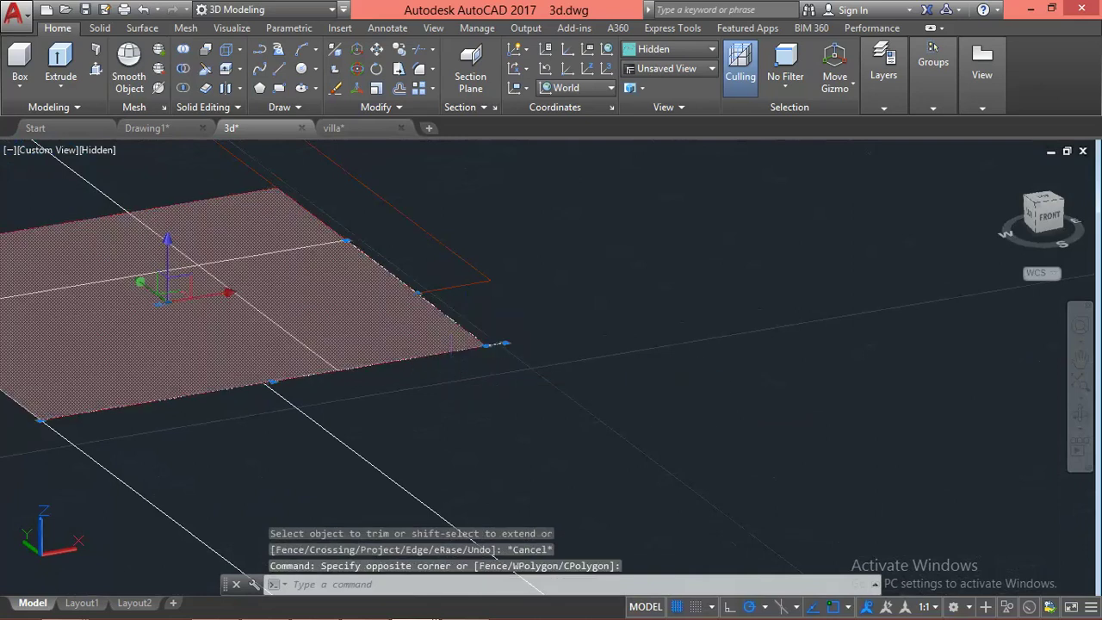
{"action": "type", "text": "e"}
{"action": "key", "text": "Return"}
{"action": "key", "text": "Escape"}
{"action": "scroll", "coordinate": [465, 368], "scroll_direction": "down", "scroll_amount": 2}
{"action": "scroll", "coordinate": [427, 355], "scroll_direction": "up", "scroll_amount": 2}
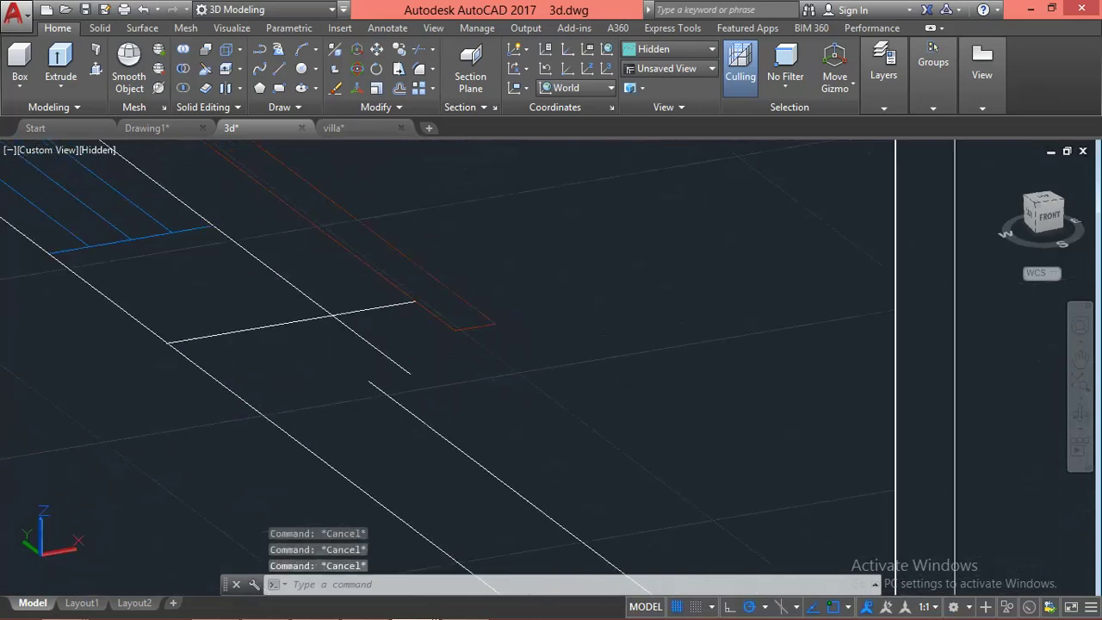
Extend the outline edge to the wall to close the boundary
{"action": "key", "text": "Return"}
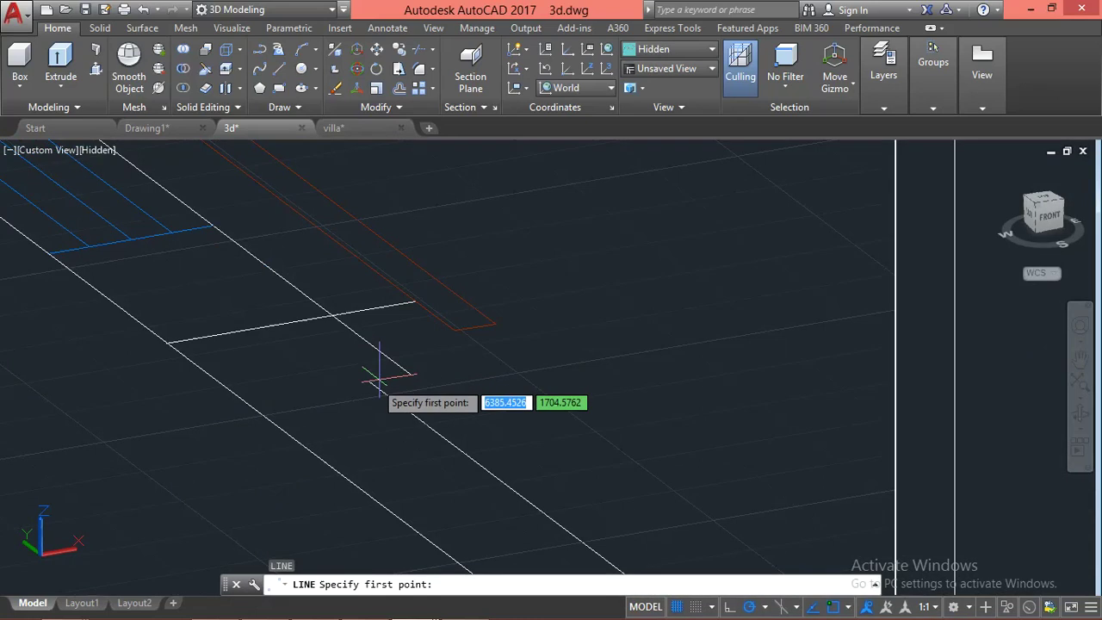
{"action": "left_click", "coordinate": [370, 382]}
{"action": "scroll", "coordinate": [372, 379], "scroll_direction": "down", "scroll_amount": 4}
{"action": "key", "text": "Escape"}
{"action": "middle_click_drag", "start_coordinate": [443, 437], "coordinate": [419, 437]}
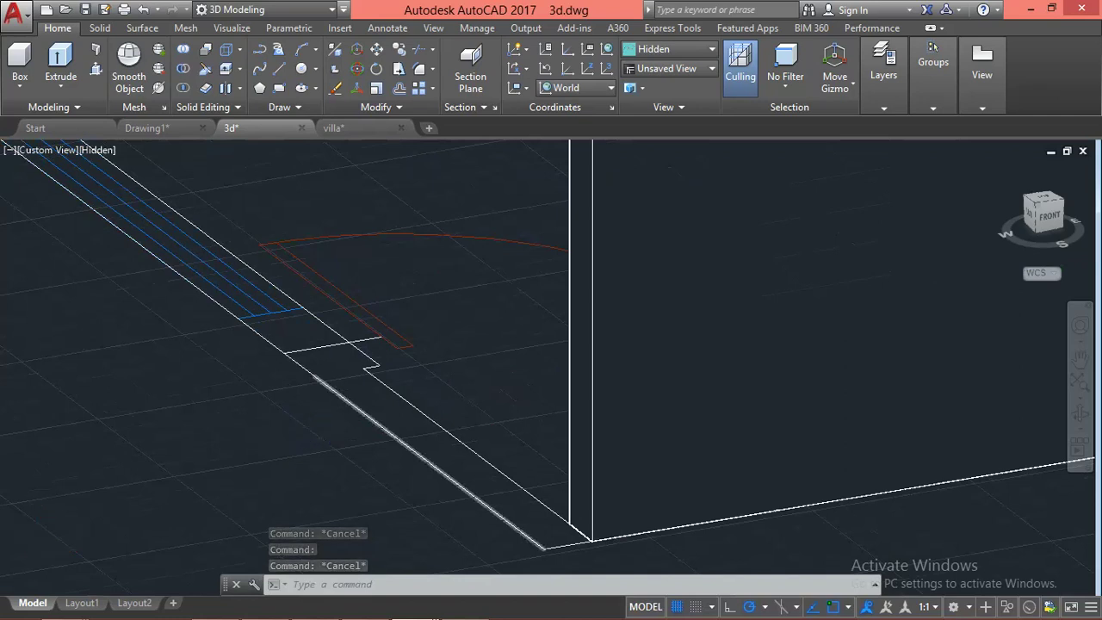
{"action": "key", "text": "Escape"}
{"action": "scroll", "coordinate": [328, 385], "scroll_direction": "up", "scroll_amount": 3}
{"action": "key", "text": "Return"}
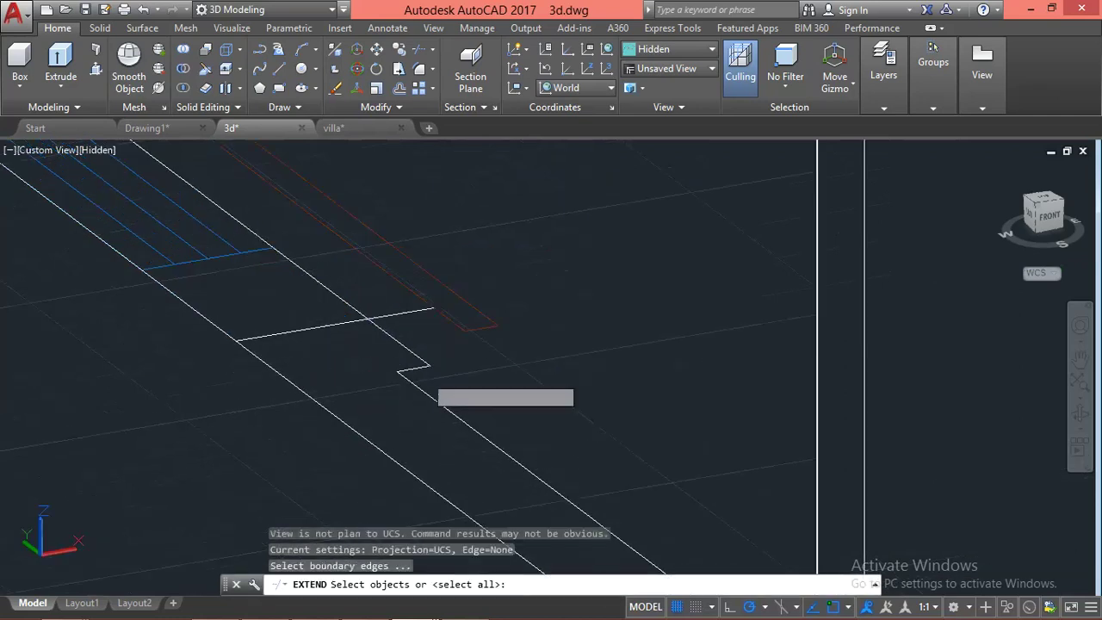
{"action": "key", "text": "Return"}
{"action": "left_click", "coordinate": [406, 370]}
{"action": "scroll", "coordinate": [340, 348], "scroll_direction": "down", "scroll_amount": 3}
{"action": "key", "text": "Escape"}
{"action": "type", "text": "press"}
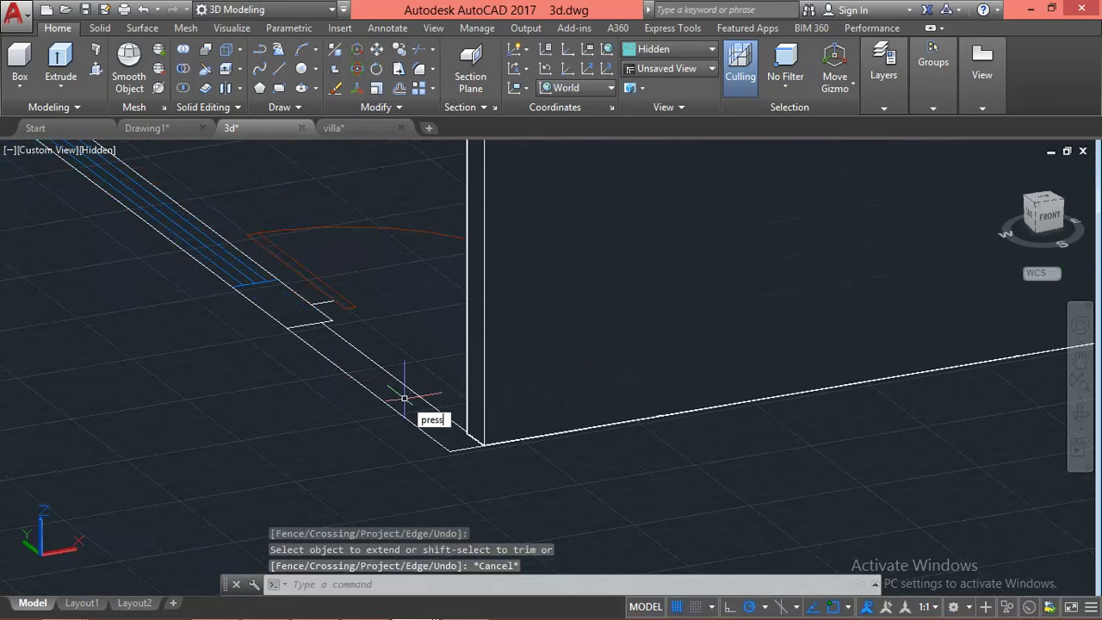
Press-pull two outlined areas along the front wall, the second up to the roof corner
{"action": "key", "text": "Return"}
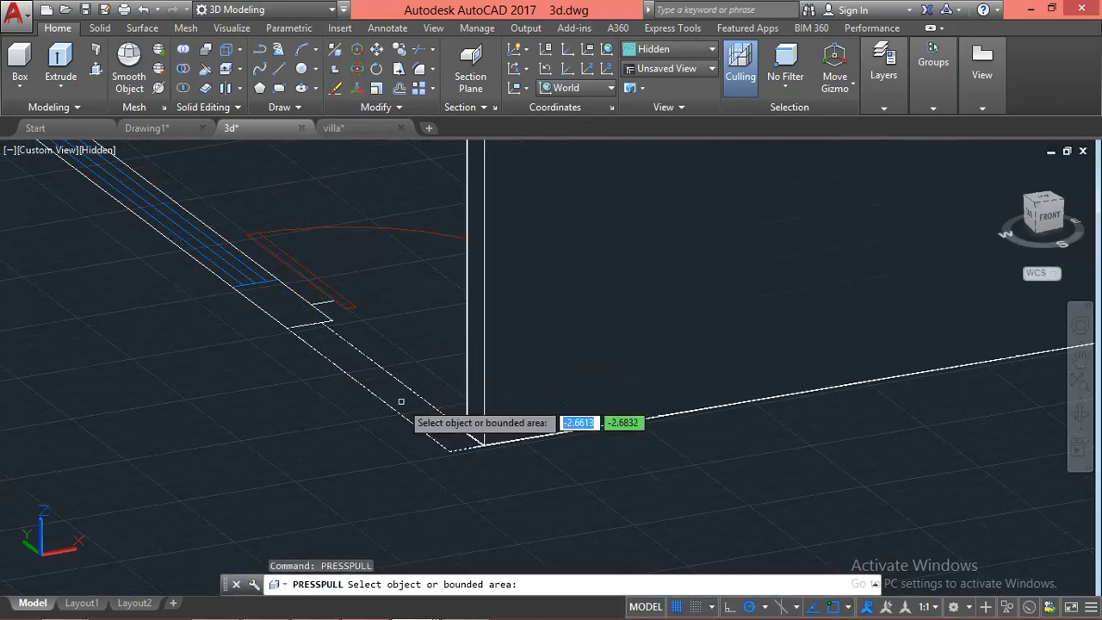
{"action": "left_click", "coordinate": [401, 403]}
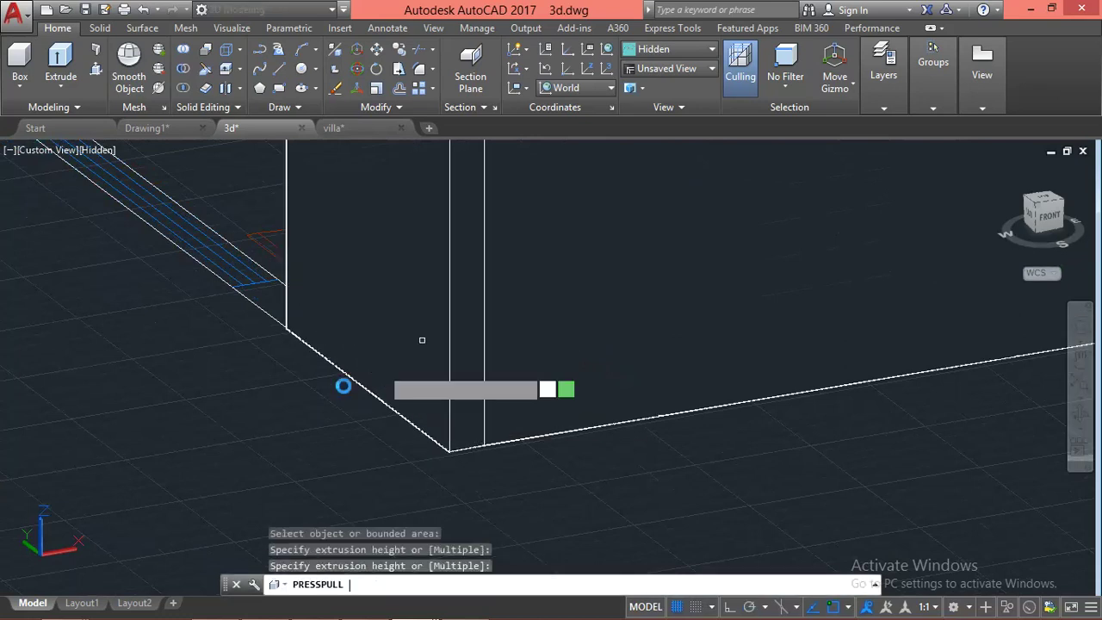
{"action": "left_click", "coordinate": [421, 340]}
{"action": "scroll", "coordinate": [554, 483], "scroll_direction": "up", "scroll_amount": 3}
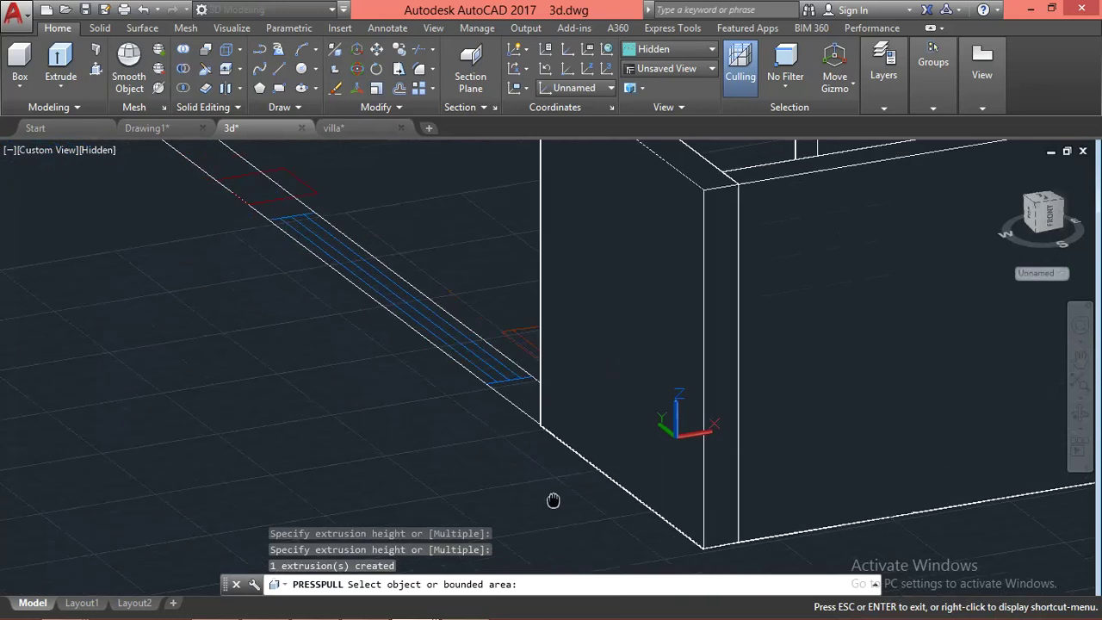
{"action": "left_click", "coordinate": [518, 389]}
{"action": "scroll", "coordinate": [508, 405], "scroll_direction": "down", "scroll_amount": 2}
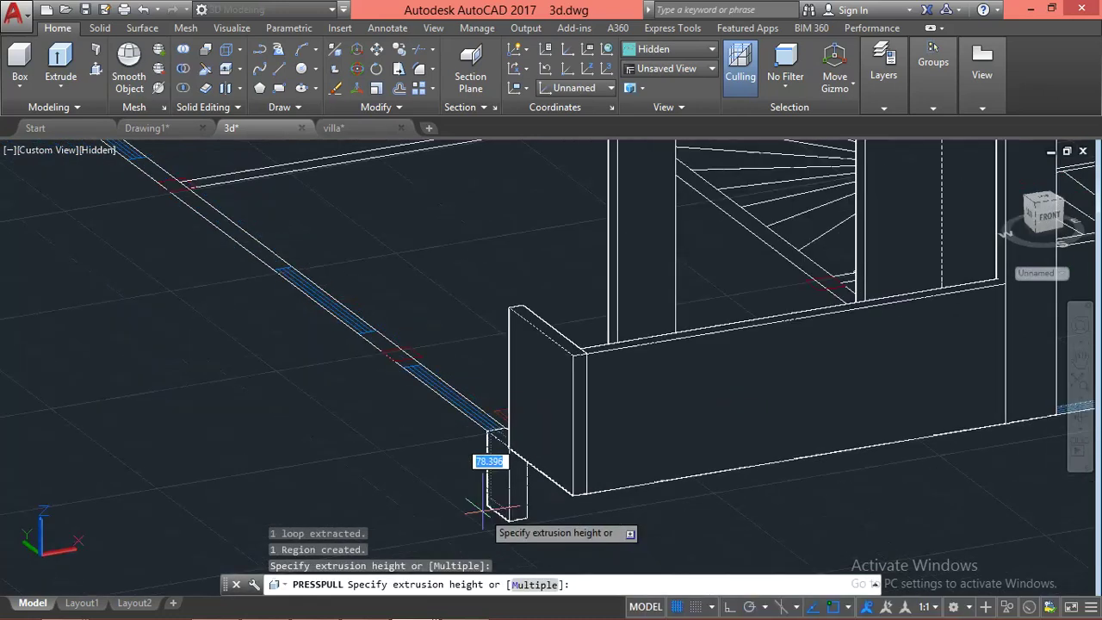
{"action": "scroll", "coordinate": [508, 404], "scroll_direction": "down", "scroll_amount": 2}
{"action": "middle_click_drag", "start_coordinate": [482, 344], "coordinate": [477, 497]}
{"action": "scroll", "coordinate": [477, 483], "scroll_direction": "up", "scroll_amount": 2}
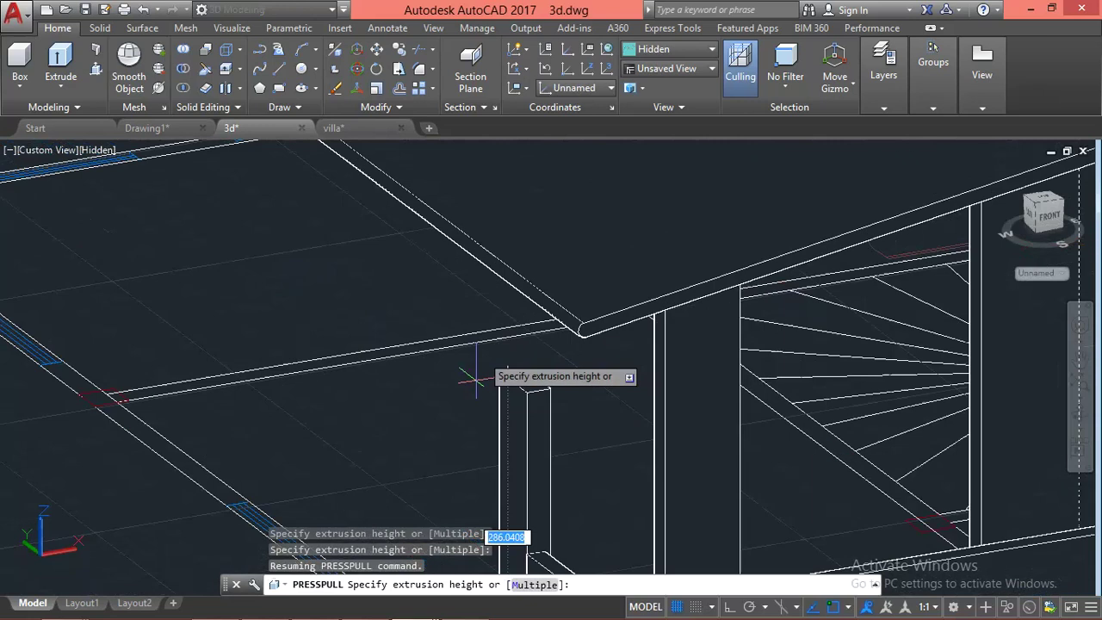
{"action": "left_click", "coordinate": [514, 272]}
{"action": "scroll", "coordinate": [514, 277], "scroll_direction": "down", "scroll_amount": 2}
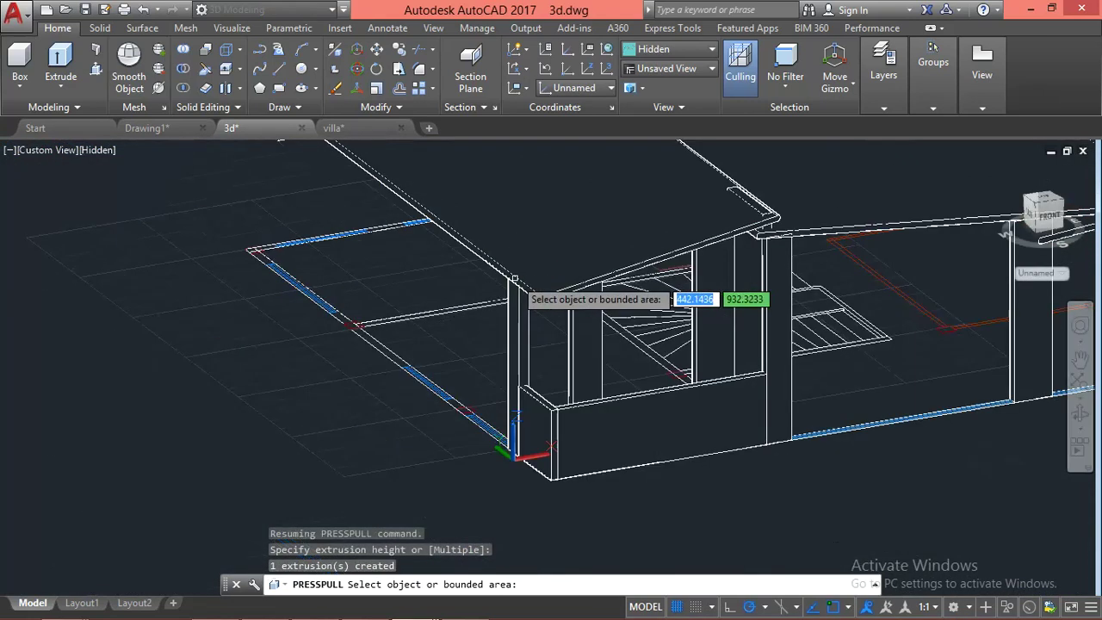
{"action": "key", "text": "Escape"}
{"action": "key", "text": "Escape"}
{"action": "key", "text": "Escape"}
Window-select the leftover red slab and delete it
{"action": "scroll", "coordinate": [408, 431], "scroll_direction": "up", "scroll_amount": 2}
{"action": "scroll", "coordinate": [442, 414], "scroll_direction": "up", "scroll_amount": 2}
{"action": "scroll", "coordinate": [628, 341], "scroll_direction": "up", "scroll_amount": 1}
{"action": "scroll", "coordinate": [627, 340], "scroll_direction": "up", "scroll_amount": 1}
{"action": "left_click", "coordinate": [628, 340]}
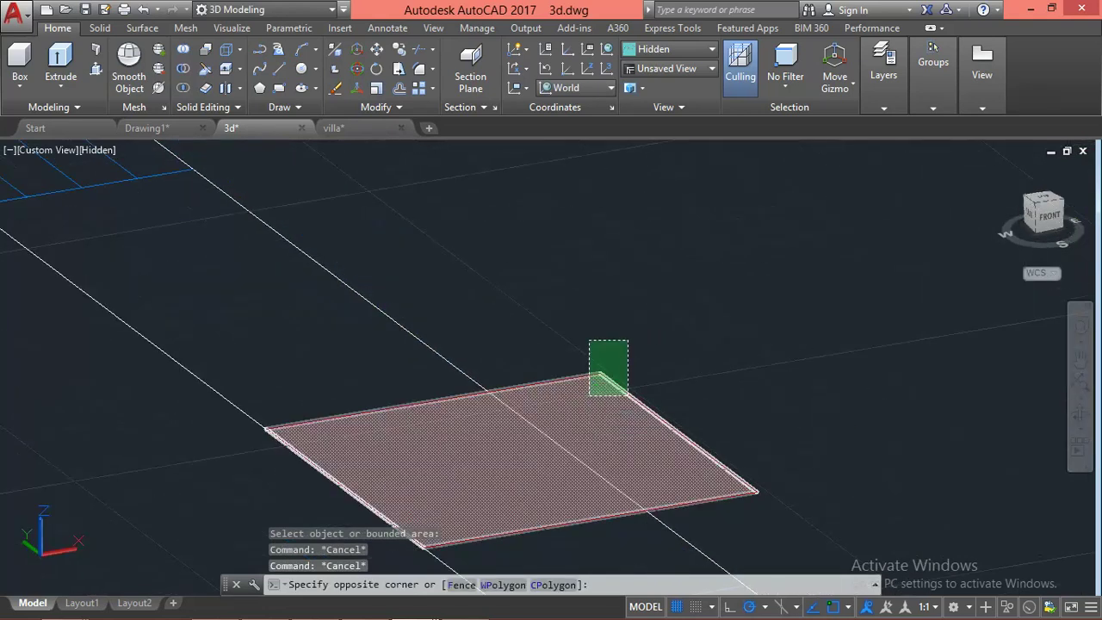
{"action": "left_click", "coordinate": [590, 385]}
{"action": "key", "text": "Delete"}
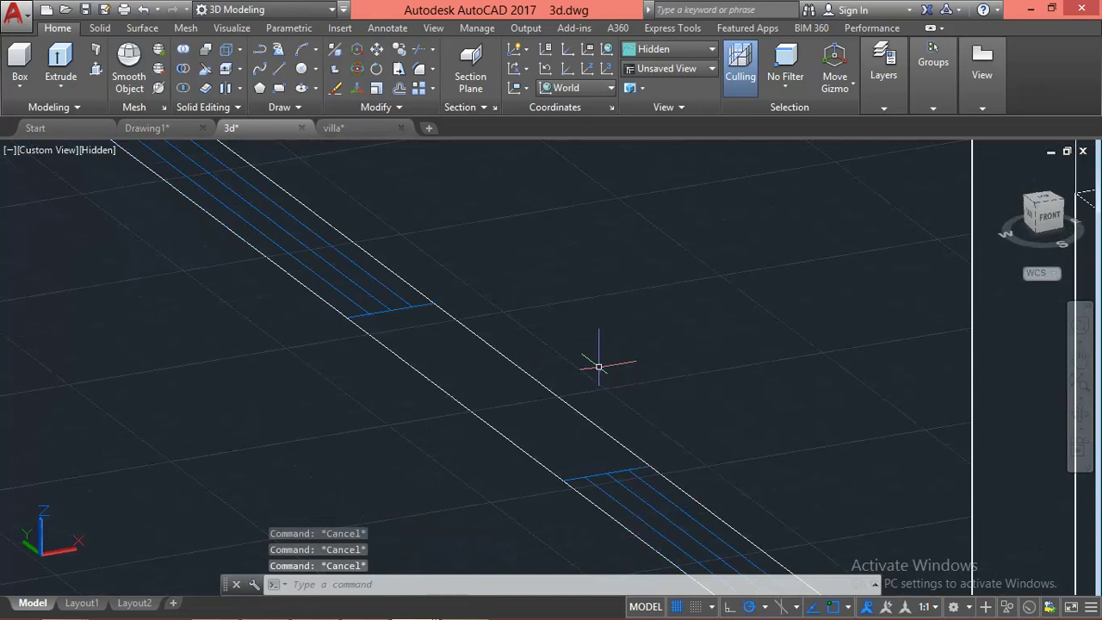
Press-pull the small rectangle on the floor outline into a column reaching the roof
{"action": "key", "text": "Return"}
{"action": "left_click", "coordinate": [536, 417]}
{"action": "scroll", "coordinate": [491, 392], "scroll_direction": "down", "scroll_amount": 1}
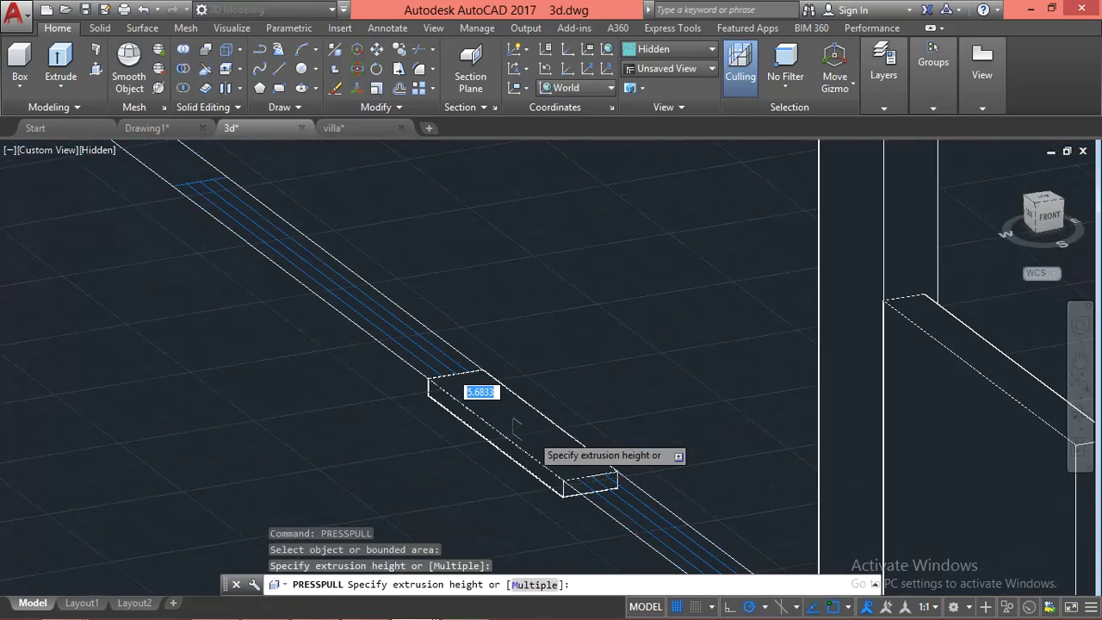
{"action": "scroll", "coordinate": [517, 448], "scroll_direction": "down", "scroll_amount": 1}
{"action": "scroll", "coordinate": [517, 452], "scroll_direction": "down", "scroll_amount": 2}
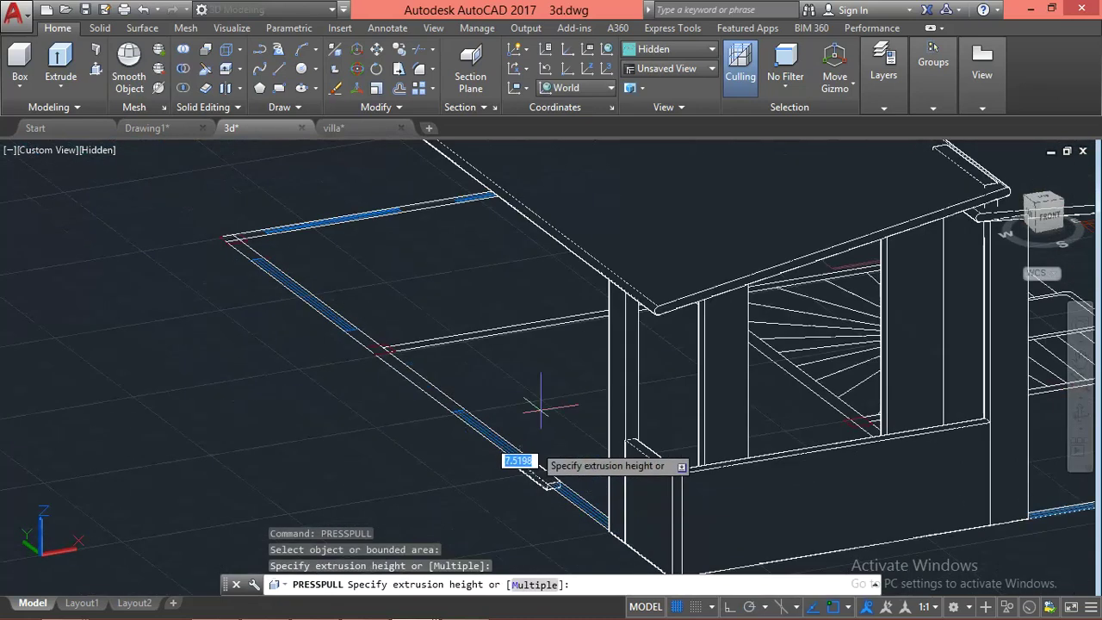
{"action": "left_click", "coordinate": [561, 239]}
{"action": "scroll", "coordinate": [431, 370], "scroll_direction": "up", "scroll_amount": 1}
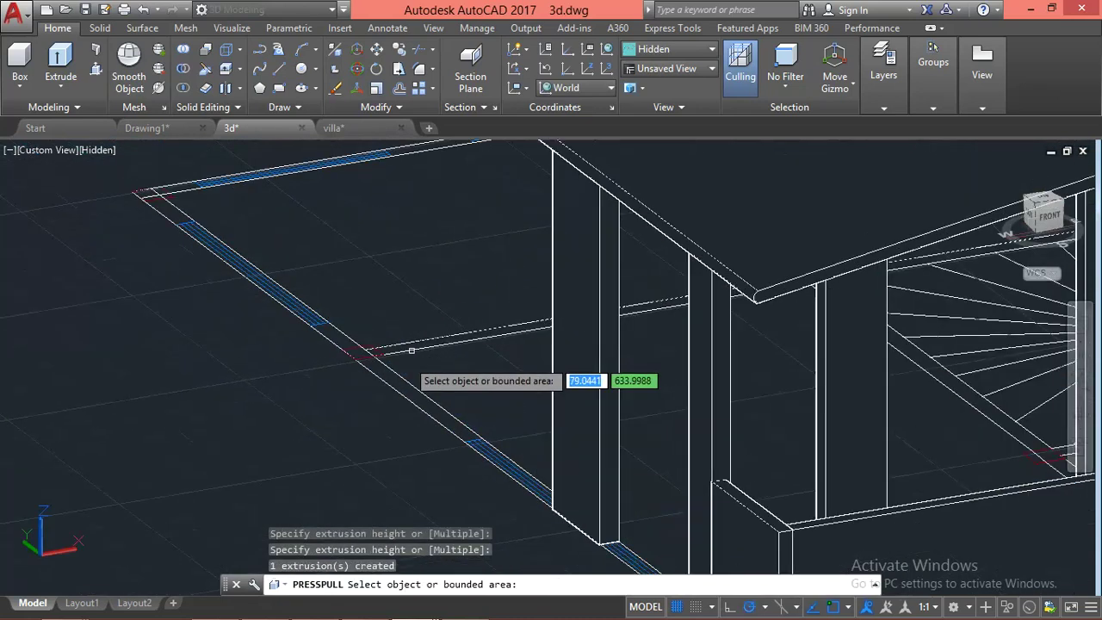
{"action": "middle_click_drag", "start_coordinate": [517, 344], "coordinate": [562, 385]}
{"action": "scroll", "coordinate": [485, 356], "scroll_direction": "up", "scroll_amount": 3}
{"action": "key", "text": "Escape"}
Erase the two leftover objects near the front corner
{"action": "scroll", "coordinate": [485, 356], "scroll_direction": "up", "scroll_amount": 2}
{"action": "left_click", "coordinate": [484, 369]}
{"action": "type", "text": "E"}
{"action": "key", "text": "Return"}
{"action": "scroll", "coordinate": [529, 430], "scroll_direction": "down", "scroll_amount": 3}
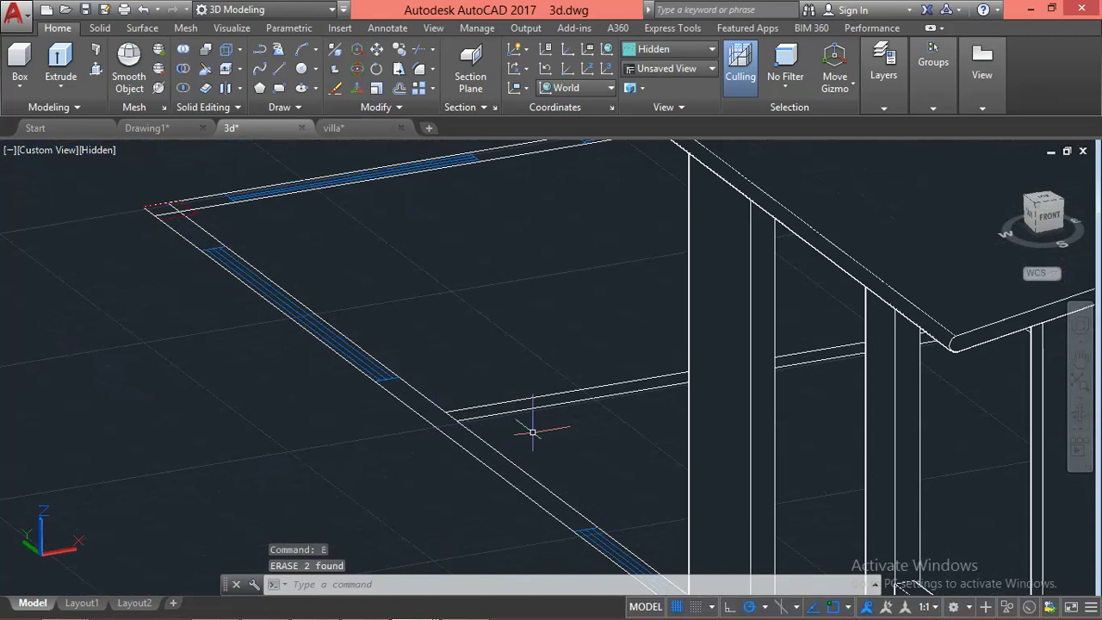
{"action": "type", "text": "E"}
{"action": "key", "text": "Return"}
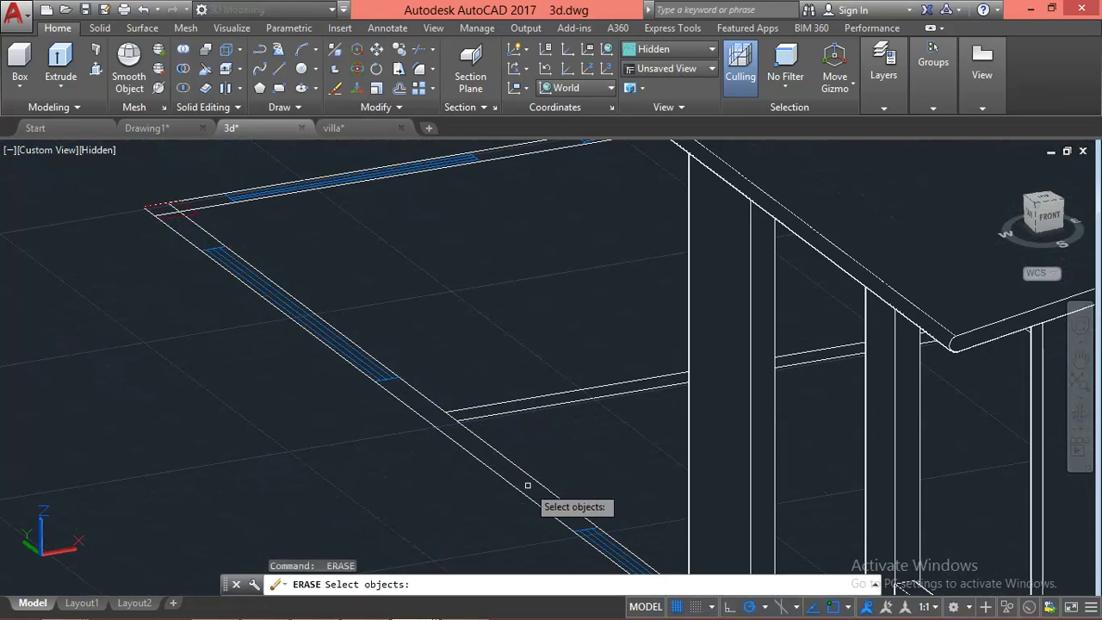
{"action": "middle_click_drag", "start_coordinate": [528, 485], "coordinate": [472, 470], "text": "shift"}
{"action": "key", "text": "Escape"}
Press-pull the next outlined area with PS into a wall panel up to the roof
{"action": "type", "text": "ps"}
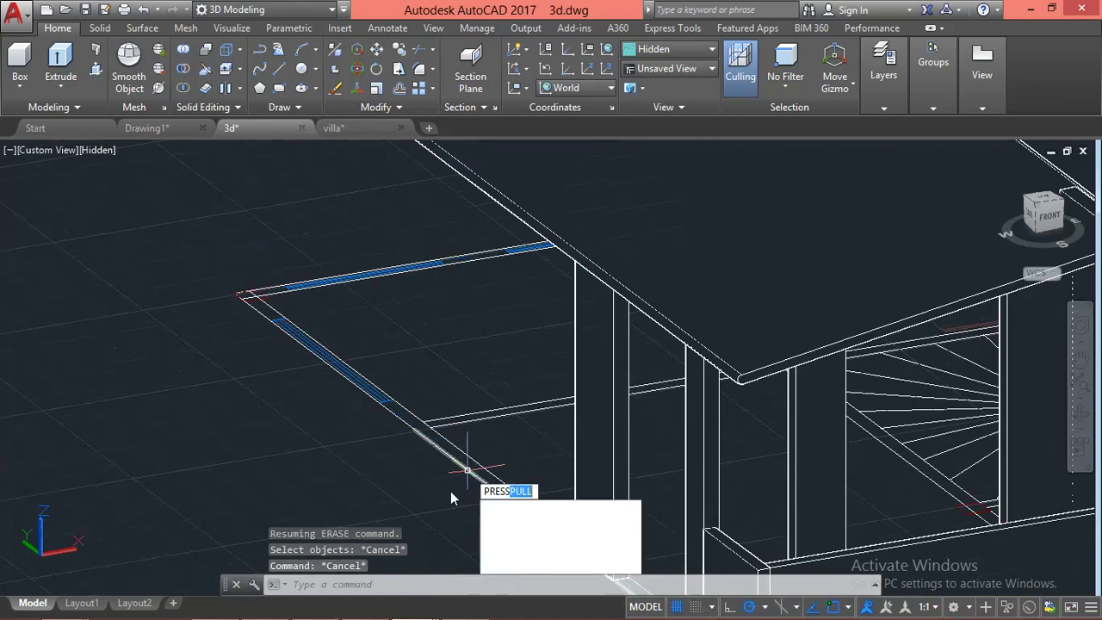
{"action": "key", "text": "Return"}
{"action": "scroll", "coordinate": [450, 491], "scroll_direction": "up", "scroll_amount": 2}
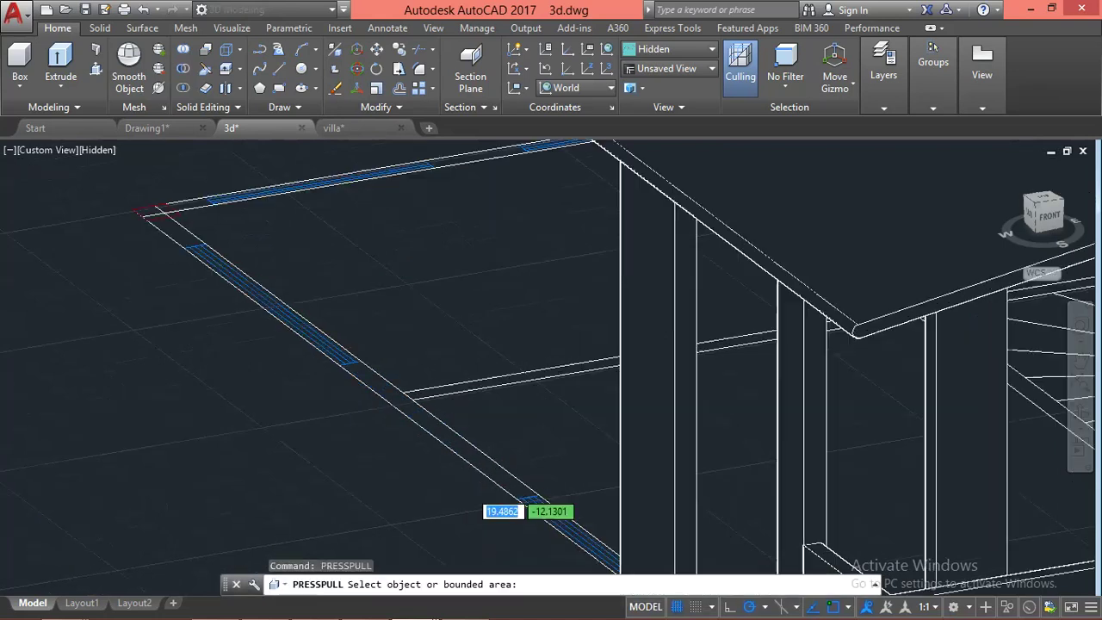
{"action": "left_click", "coordinate": [485, 450]}
{"action": "scroll", "coordinate": [464, 337], "scroll_direction": "down", "scroll_amount": 3}
{"action": "scroll", "coordinate": [464, 337], "scroll_direction": "up", "scroll_amount": 2}
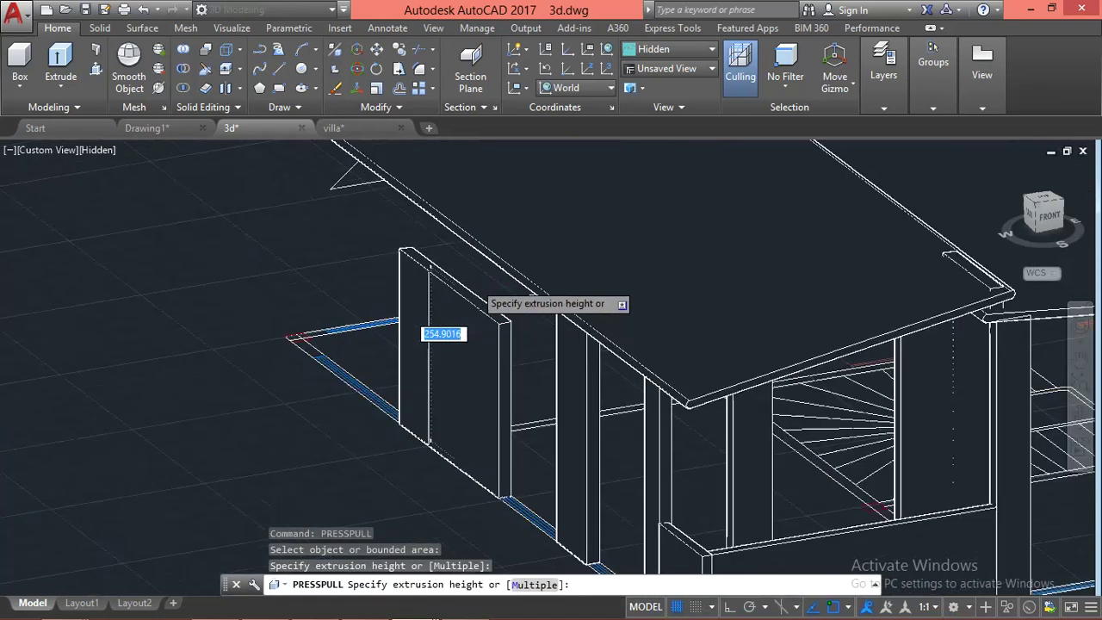
{"action": "scroll", "coordinate": [442, 329], "scroll_direction": "up", "scroll_amount": 2}
{"action": "left_click", "coordinate": [292, 311]}
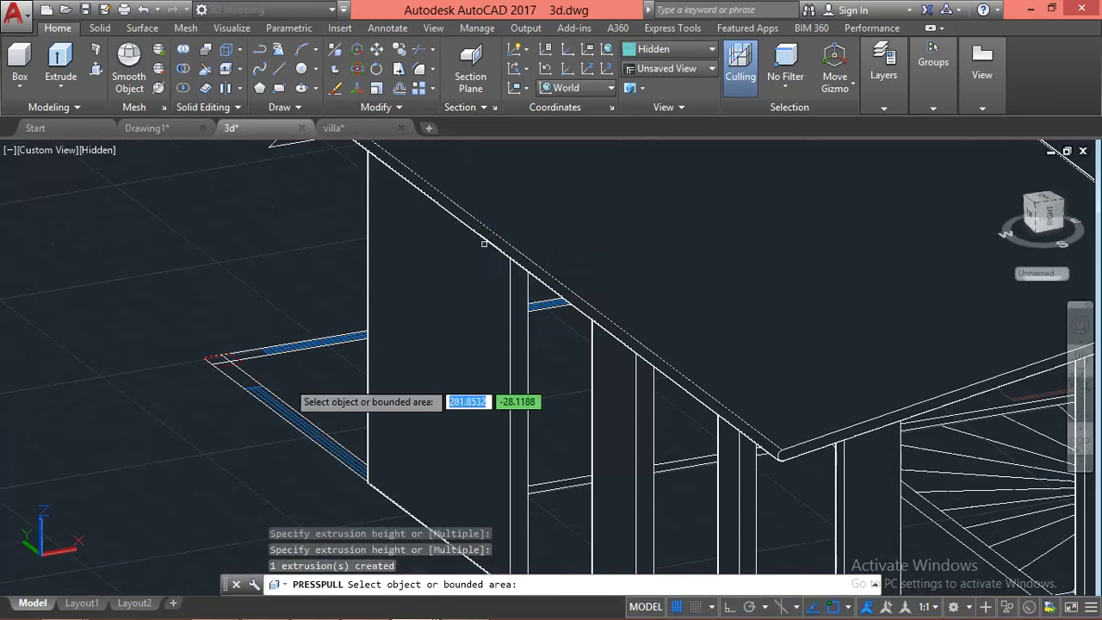
{"action": "key", "text": "Escape"}
{"action": "scroll", "coordinate": [204, 357], "scroll_direction": "up", "scroll_amount": 3}
{"action": "scroll", "coordinate": [203, 358], "scroll_direction": "up", "scroll_amount": 2}
{"action": "scroll", "coordinate": [396, 395], "scroll_direction": "up", "scroll_amount": 2}
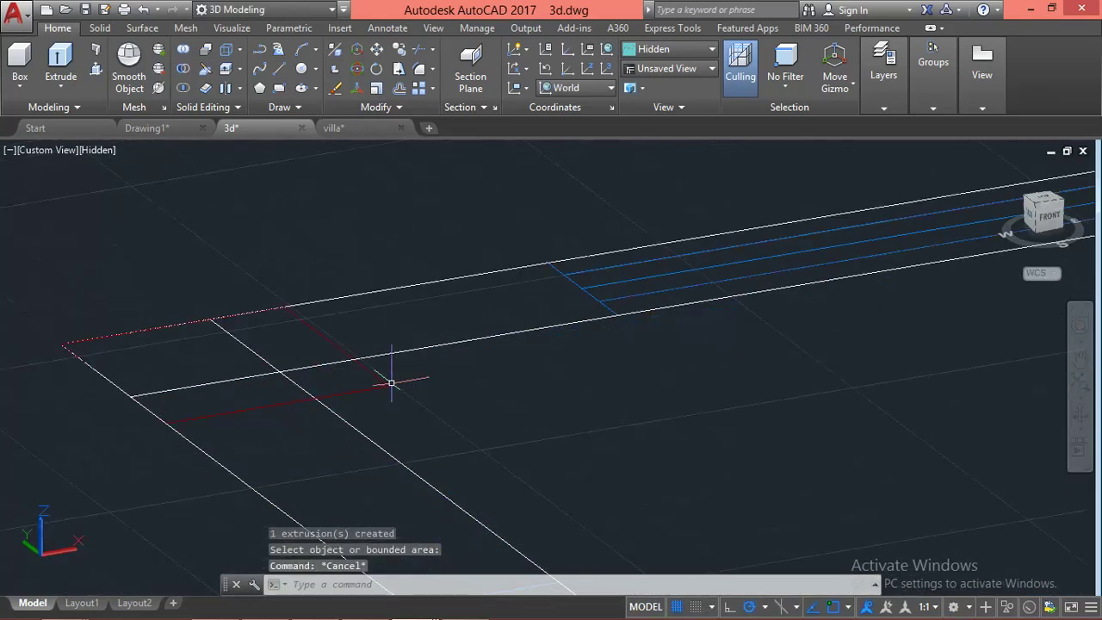
Erase the leftover faces at the wall corner
{"action": "left_click", "coordinate": [377, 392]}
{"action": "type", "text": "E"}
{"action": "key", "text": "Return"}
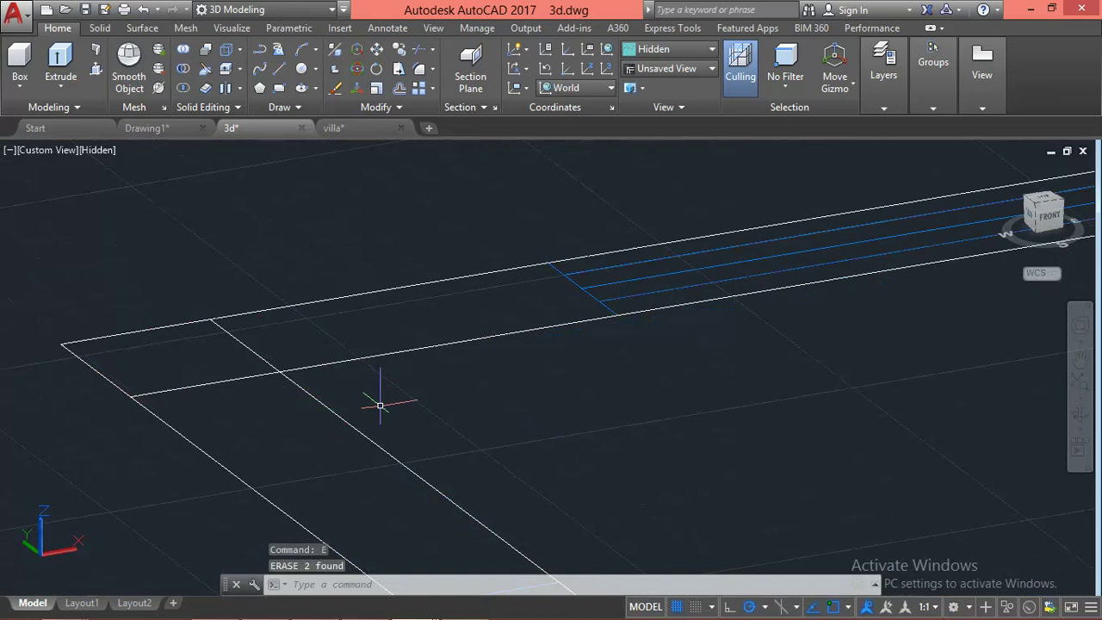
{"action": "type", "text": "tr"}
Trim off the overshooting wall line end at the corner
{"action": "key", "text": "Return"}
{"action": "key", "text": "Return"}
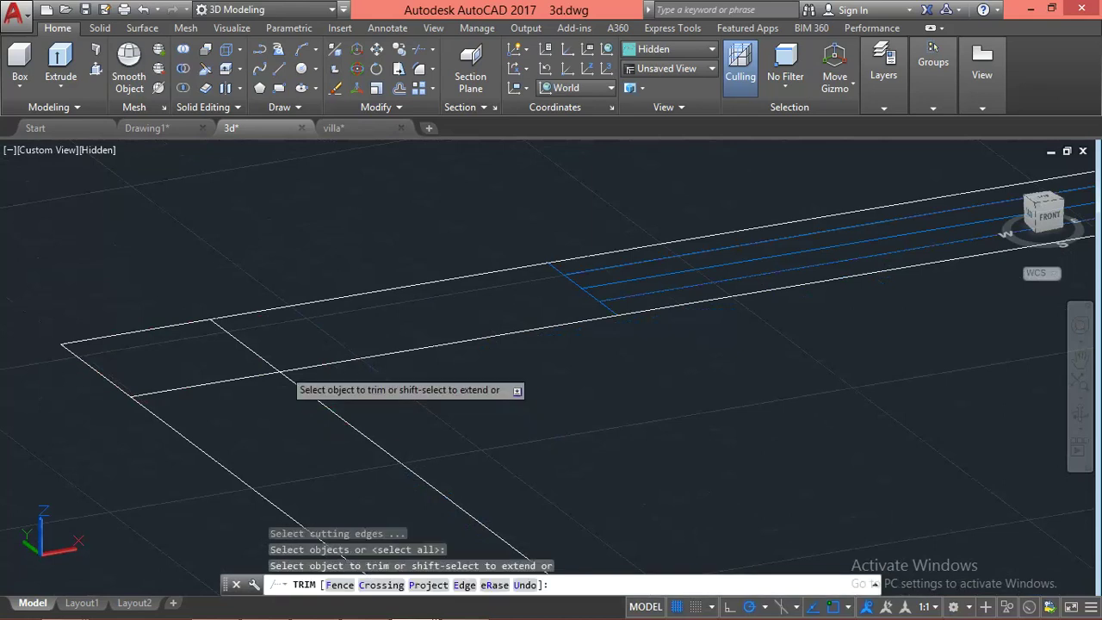
{"action": "left_click", "coordinate": [250, 382]}
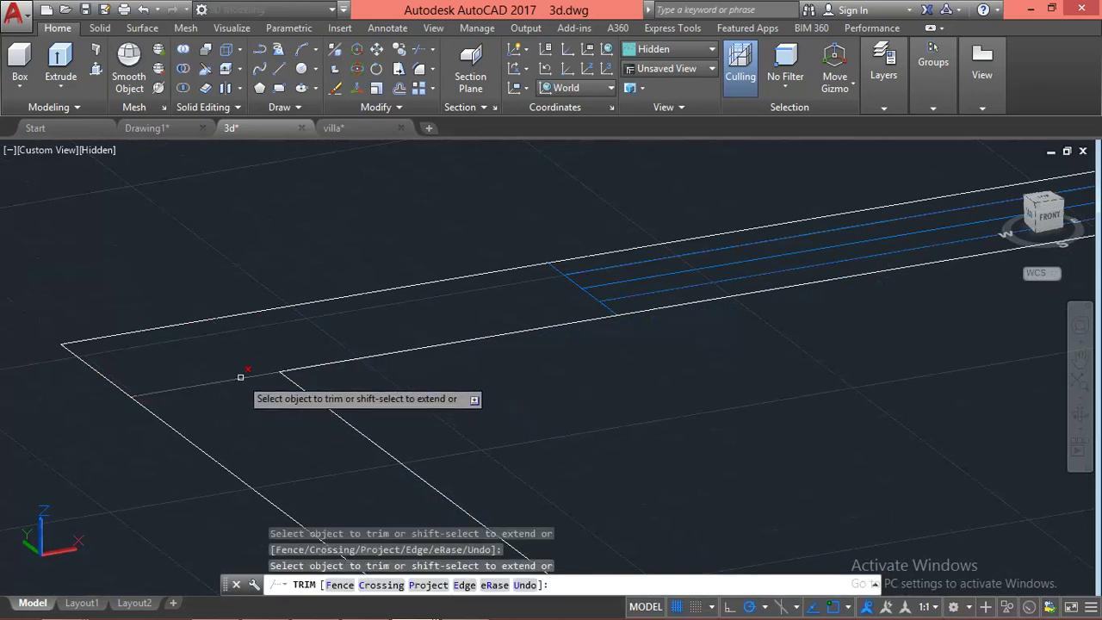
{"action": "key", "text": "Escape"}
{"action": "scroll", "coordinate": [240, 378], "scroll_direction": "down", "scroll_amount": 3}
{"action": "key", "text": "Escape"}
{"action": "key", "text": "Escape"}
{"action": "key", "text": "Escape"}
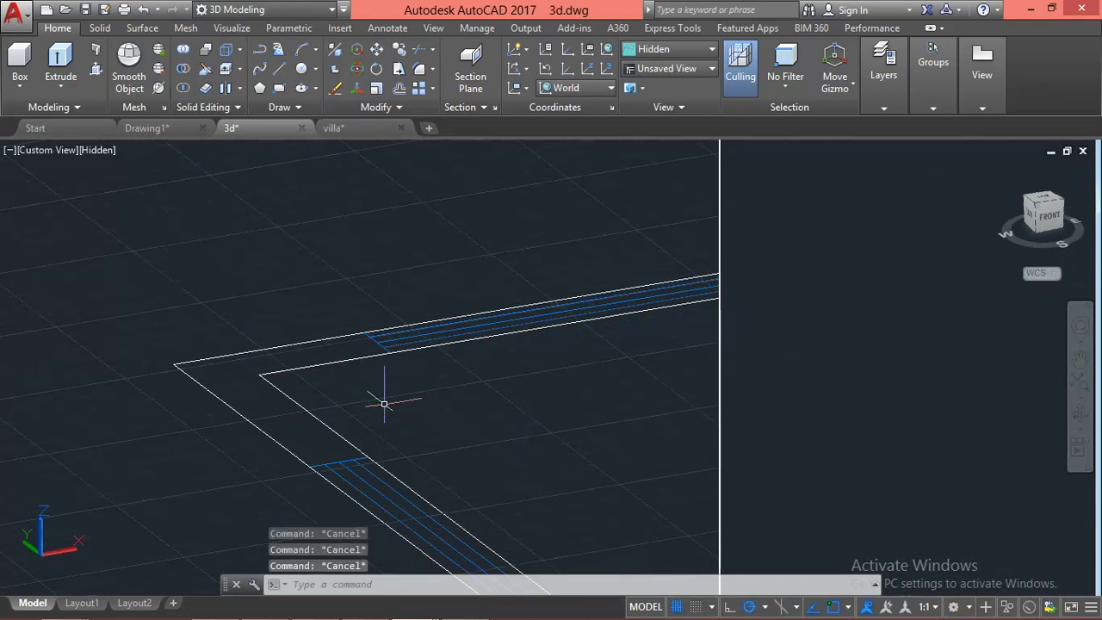
{"action": "type", "text": "press"}
Start a press-pull on a bounded area, view the corner from the left, then cancel
{"action": "key", "text": "Return"}
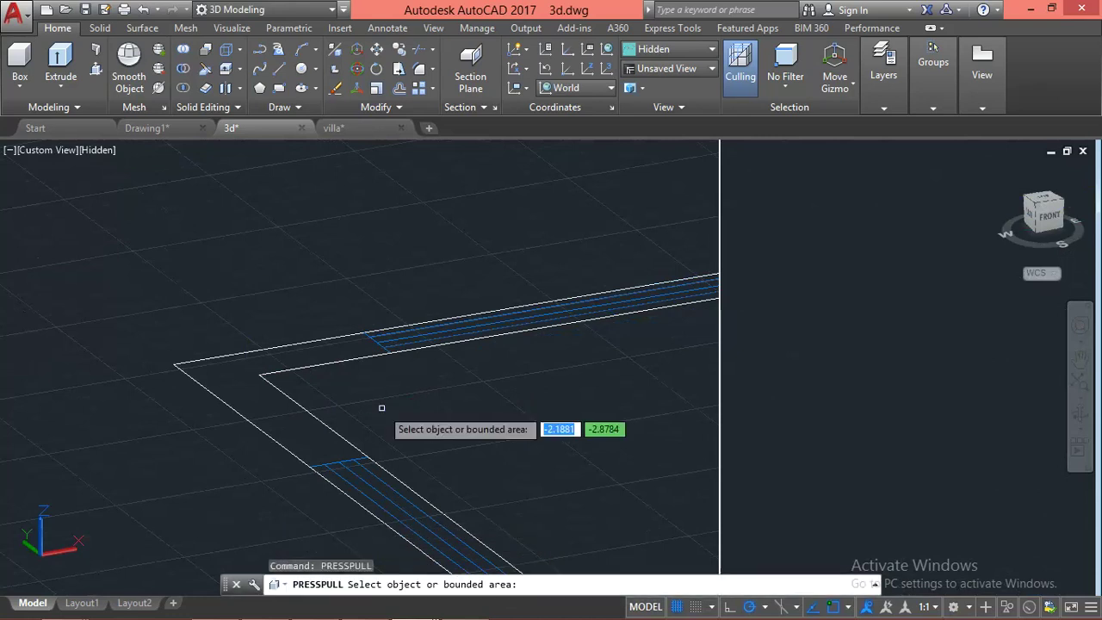
{"action": "left_click", "coordinate": [321, 354]}
{"action": "middle_click_drag", "start_coordinate": [241, 362], "coordinate": [348, 364]}
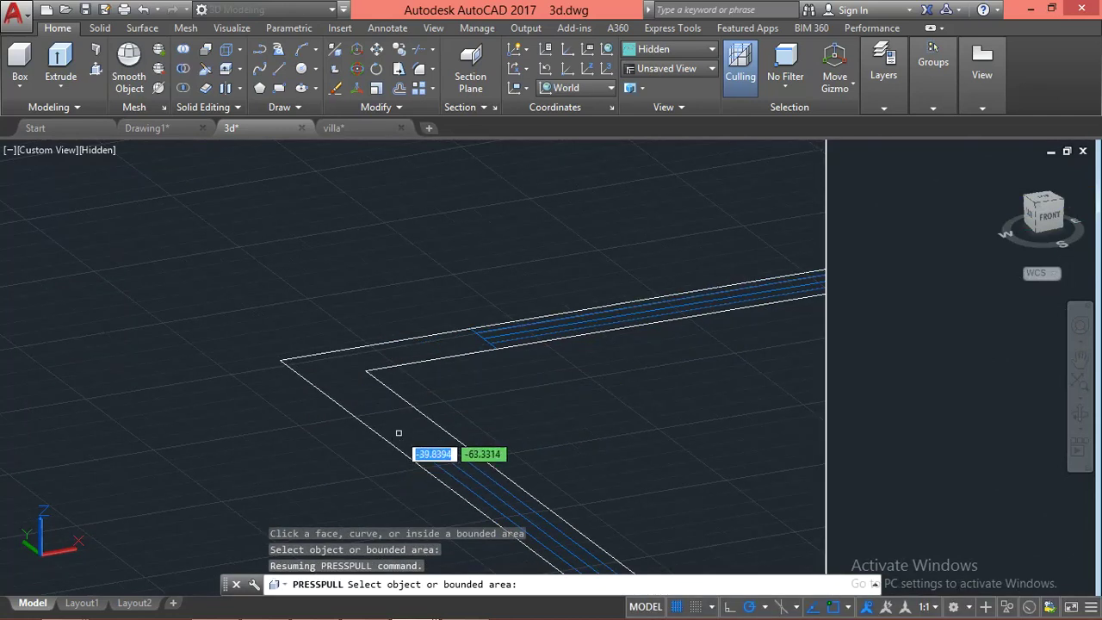
{"action": "middle_click_drag", "start_coordinate": [297, 459], "coordinate": [470, 481], "text": "shift"}
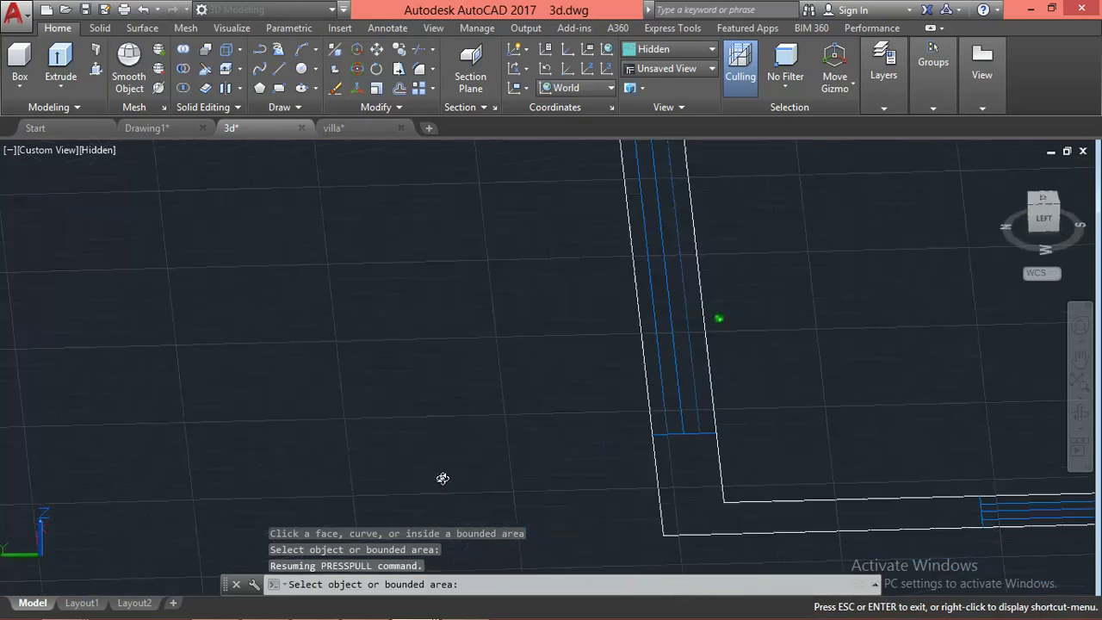
{"action": "scroll", "coordinate": [702, 512], "scroll_direction": "up", "scroll_amount": 2}
{"action": "scroll", "coordinate": [699, 492], "scroll_direction": "up", "scroll_amount": 1}
{"action": "key", "text": "Escape"}
Zoom and pan around the model to inspect the wall corner
{"action": "scroll", "coordinate": [729, 416], "scroll_direction": "up", "scroll_amount": 3}
{"action": "scroll", "coordinate": [638, 406], "scroll_direction": "up", "scroll_amount": 2}
{"action": "scroll", "coordinate": [634, 409], "scroll_direction": "up", "scroll_amount": 2}
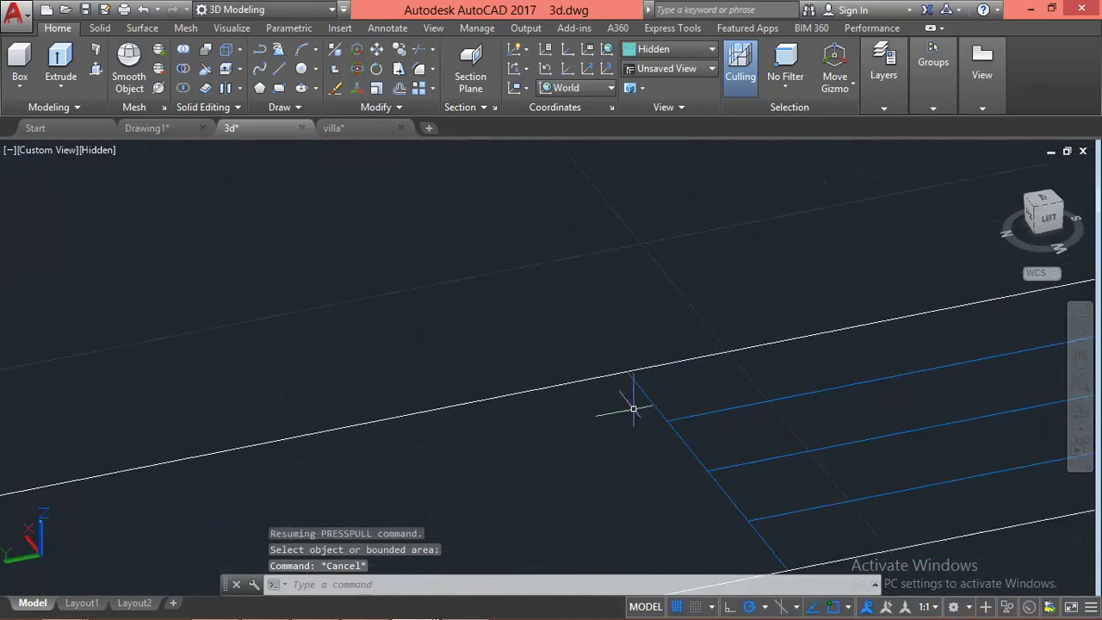
{"action": "left_click", "coordinate": [646, 397]}
{"action": "scroll", "coordinate": [659, 393], "scroll_direction": "down", "scroll_amount": 2}
{"action": "scroll", "coordinate": [660, 394], "scroll_direction": "down", "scroll_amount": 2}
{"action": "key", "text": "Escape"}
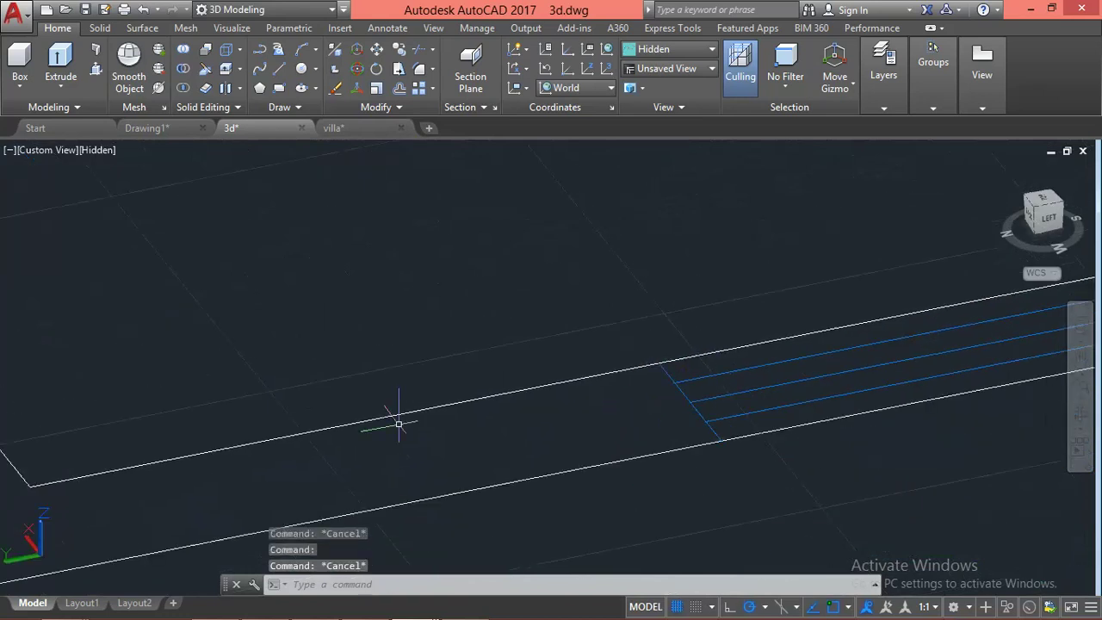
{"action": "middle_click_drag", "start_coordinate": [302, 450], "coordinate": [595, 381]}
{"action": "scroll", "coordinate": [591, 412], "scroll_direction": "down", "scroll_amount": 2}
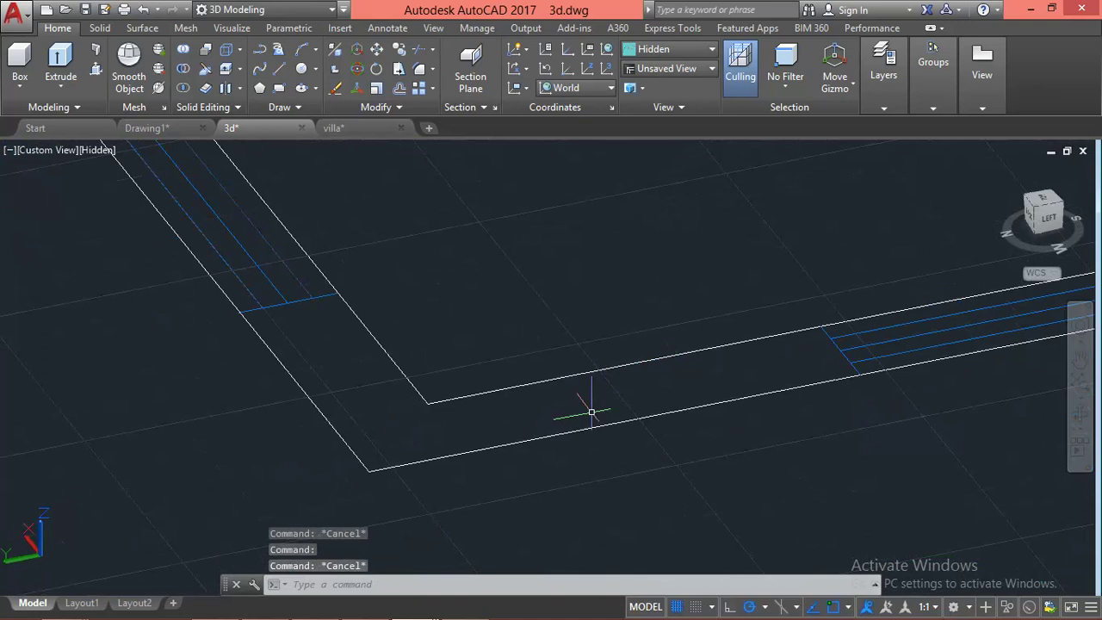
{"action": "scroll", "coordinate": [201, 313], "scroll_direction": "up", "scroll_amount": 2}
{"action": "scroll", "coordinate": [211, 336], "scroll_direction": "up", "scroll_amount": 2}
{"action": "scroll", "coordinate": [224, 362], "scroll_direction": "up", "scroll_amount": 2}
{"action": "key", "text": "Escape"}
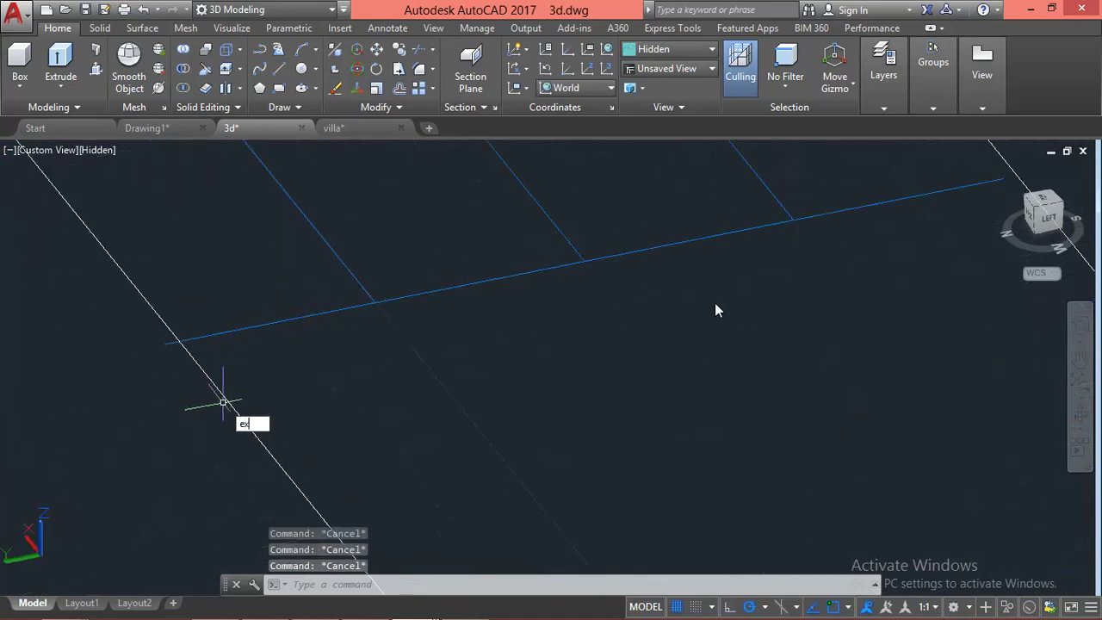
Remove the blue stub past the wall line using Extend
{"action": "key", "text": "Return"}
{"action": "key", "text": "Return"}
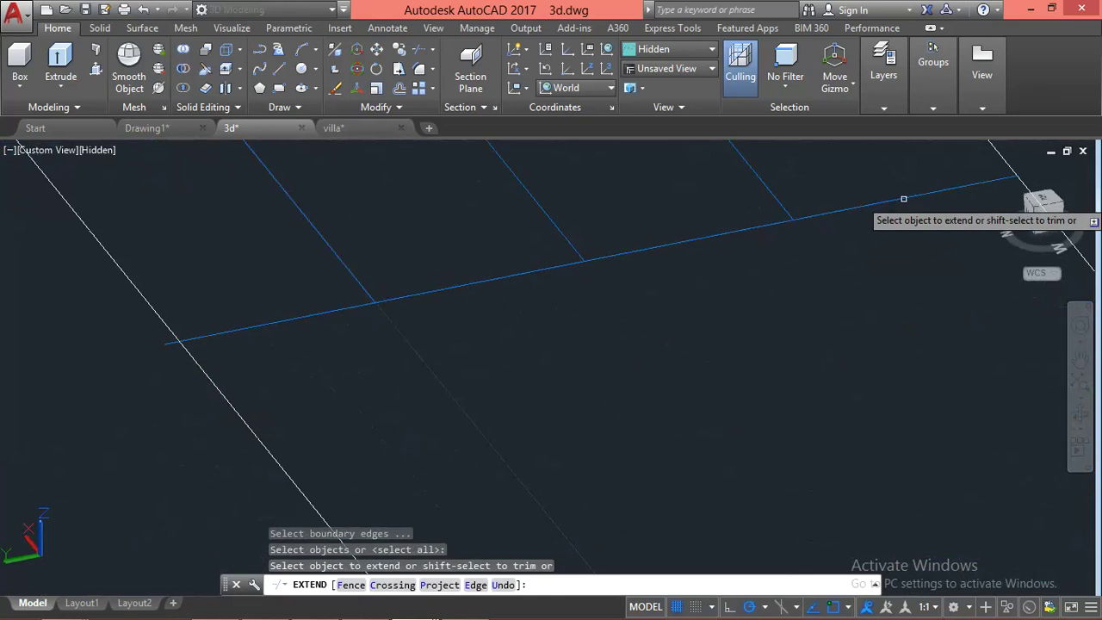
{"action": "left_click", "coordinate": [170, 342], "text": "shift"}
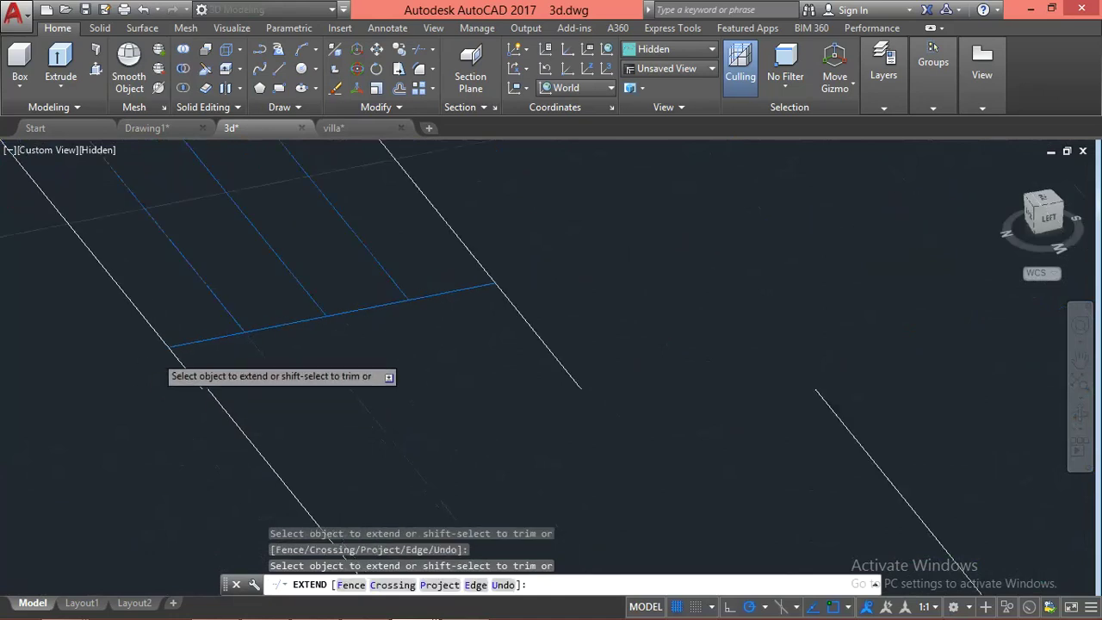
{"action": "key", "text": "Escape"}
{"action": "scroll", "coordinate": [171, 361], "scroll_direction": "down", "scroll_amount": 3}
Press-pull the wall's bounded area up to full wall height
{"action": "type", "text": "press"}
{"action": "key", "text": "Return"}
{"action": "left_click", "coordinate": [341, 401]}
{"action": "scroll", "coordinate": [335, 398], "scroll_direction": "down", "scroll_amount": 3}
{"action": "scroll", "coordinate": [320, 394], "scroll_direction": "up", "scroll_amount": 2}
{"action": "scroll", "coordinate": [310, 455], "scroll_direction": "down", "scroll_amount": 3}
{"action": "scroll", "coordinate": [319, 479], "scroll_direction": "up", "scroll_amount": 3}
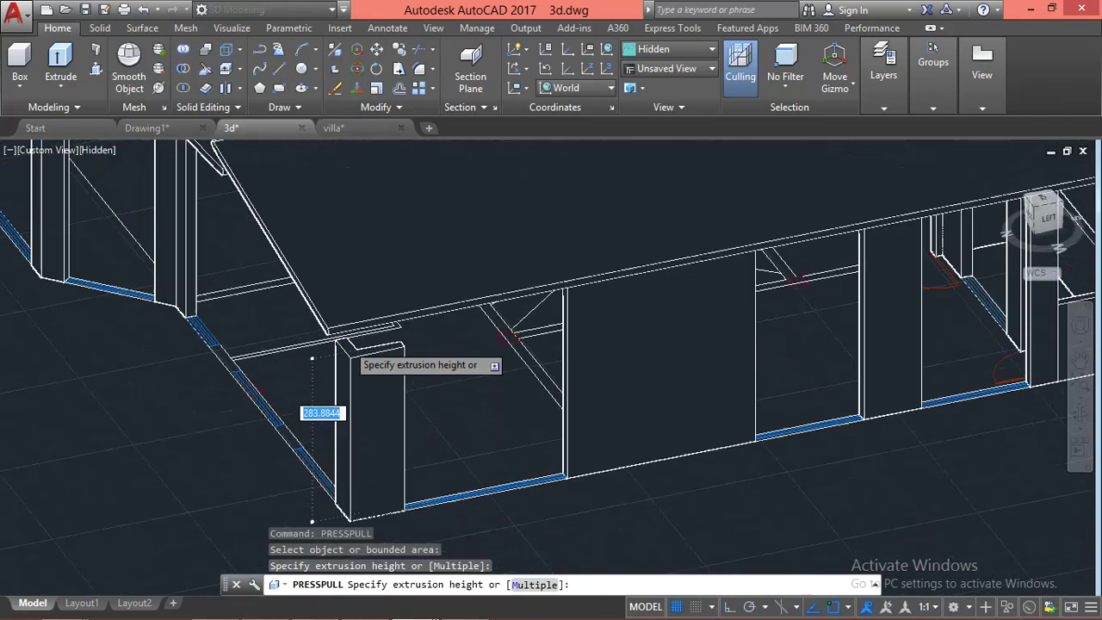
{"action": "scroll", "coordinate": [312, 357], "scroll_direction": "up", "scroll_amount": 2}
{"action": "left_click", "coordinate": [328, 303]}
{"action": "scroll", "coordinate": [472, 336], "scroll_direction": "down", "scroll_amount": 3}
{"action": "scroll", "coordinate": [465, 337], "scroll_direction": "down", "scroll_amount": 2}
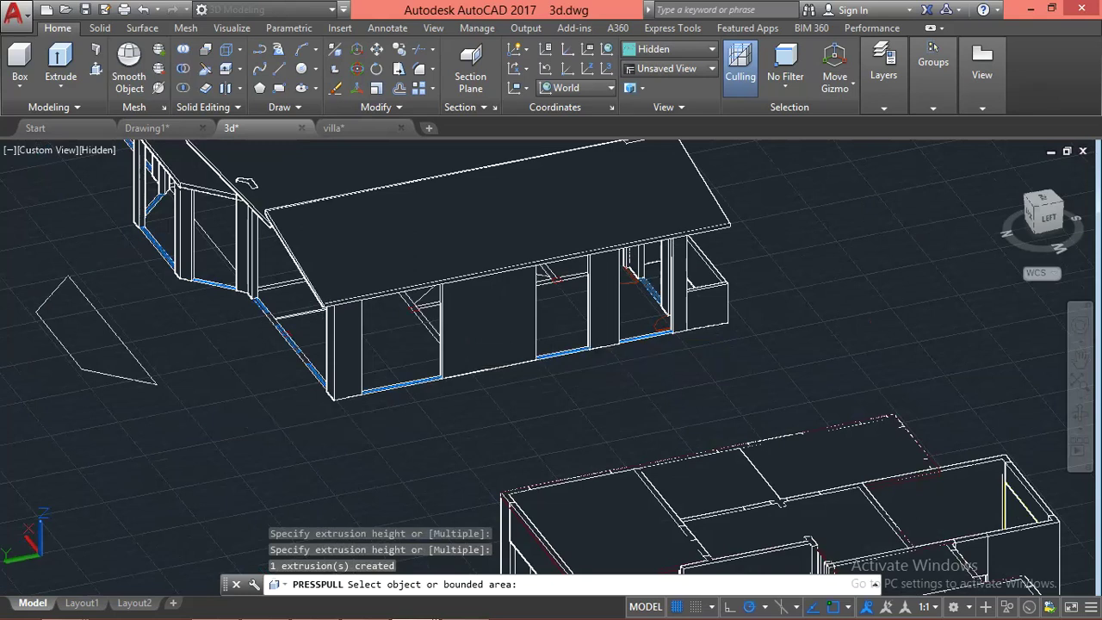
{"action": "key", "text": "Escape"}
Extend the top blue line to the wall edge
{"action": "scroll", "coordinate": [345, 318], "scroll_direction": "up", "scroll_amount": 2}
{"action": "scroll", "coordinate": [365, 311], "scroll_direction": "up", "scroll_amount": 1}
{"action": "scroll", "coordinate": [365, 312], "scroll_direction": "up", "scroll_amount": 3}
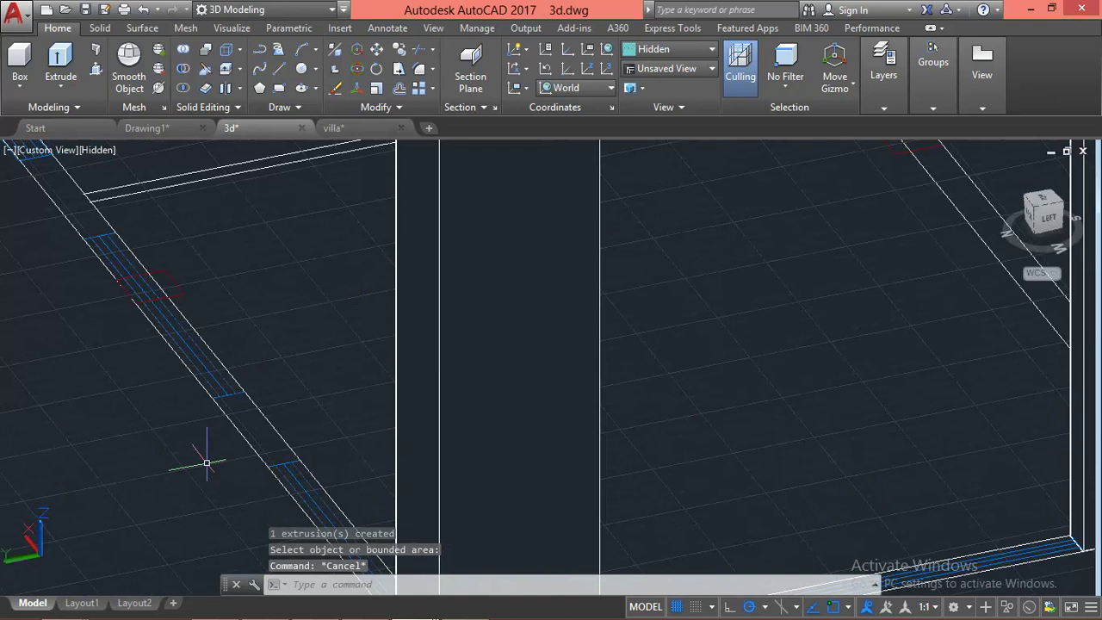
{"action": "scroll", "coordinate": [173, 535], "scroll_direction": "up", "scroll_amount": 2}
{"action": "scroll", "coordinate": [615, 307], "scroll_direction": "up", "scroll_amount": 2}
{"action": "scroll", "coordinate": [616, 287], "scroll_direction": "up", "scroll_amount": 1}
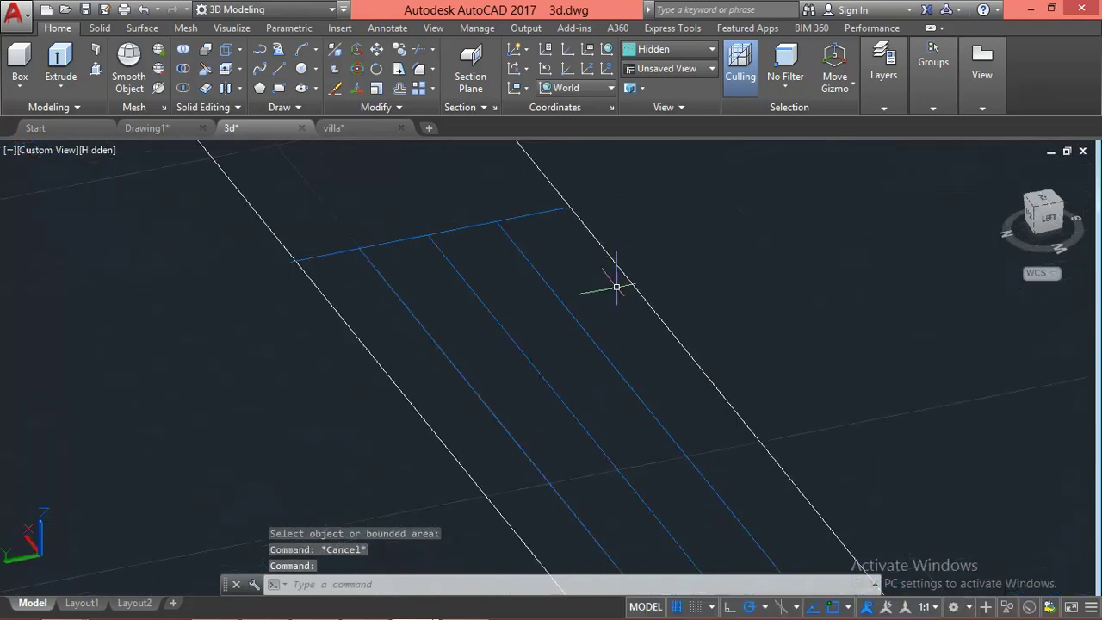
{"action": "key", "text": "Return"}
{"action": "key", "text": "Return"}
{"action": "left_click", "coordinate": [540, 212]}
{"action": "scroll", "coordinate": [280, 274], "scroll_direction": "up", "scroll_amount": 3}
{"action": "scroll", "coordinate": [301, 293], "scroll_direction": "down", "scroll_amount": 2}
{"action": "scroll", "coordinate": [414, 409], "scroll_direction": "down", "scroll_amount": 2}
{"action": "scroll", "coordinate": [423, 424], "scroll_direction": "down", "scroll_amount": 2}
{"action": "key", "text": "Escape"}
{"action": "scroll", "coordinate": [295, 317], "scroll_direction": "up", "scroll_amount": 3}
{"action": "key", "text": "Escape"}
{"action": "key", "text": "Escape"}
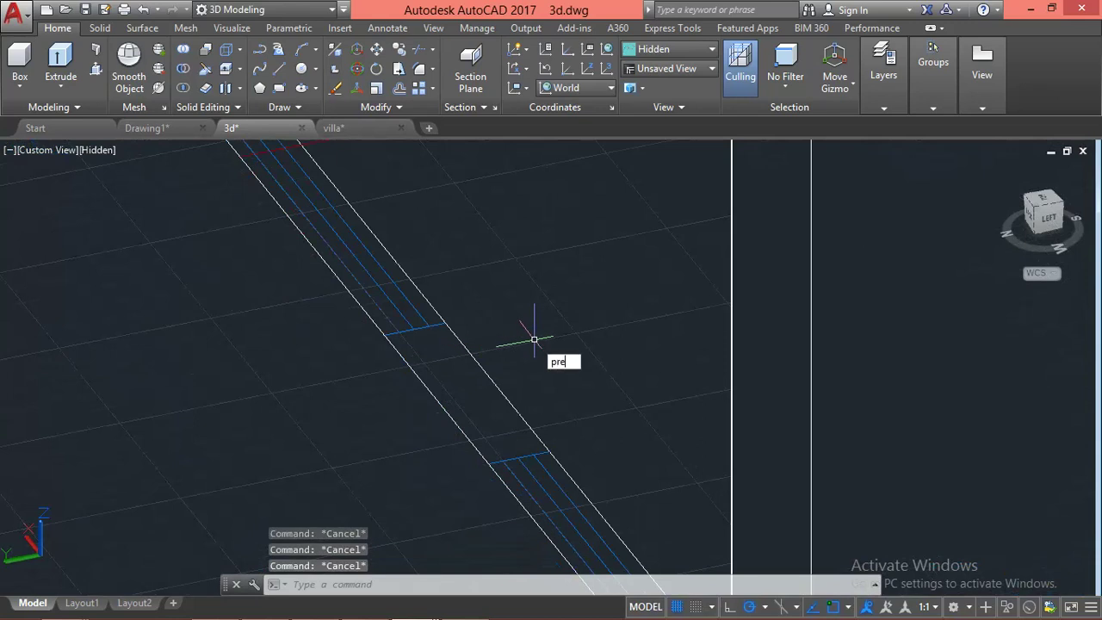
Try a press-pull on the area between the lines, then cancel it
{"action": "type", "text": "SS"}
{"action": "key", "text": "Return"}
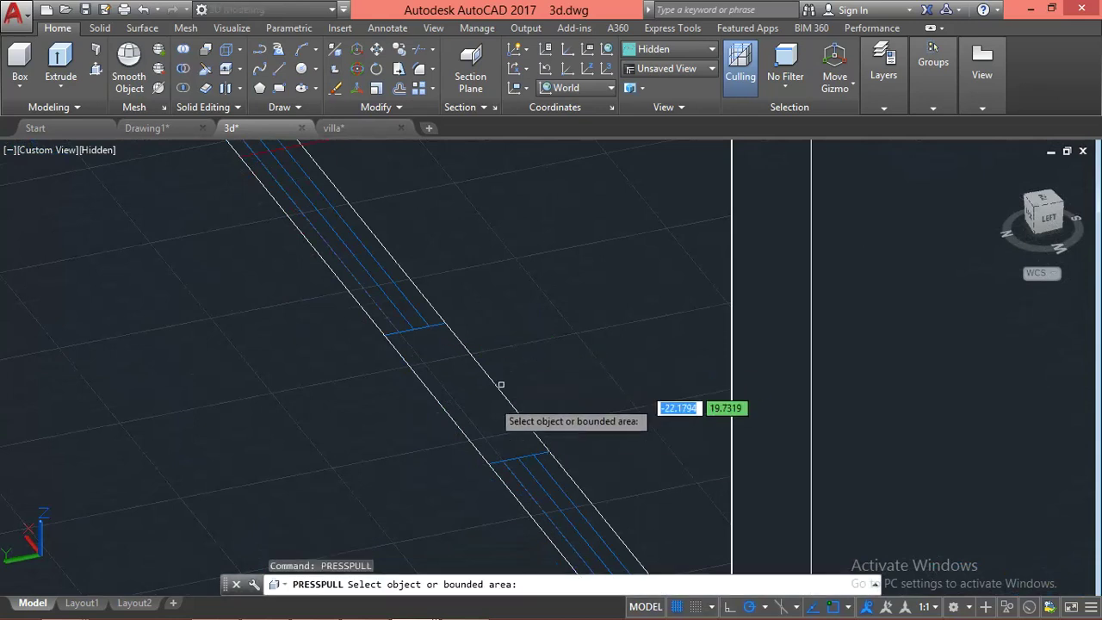
{"action": "left_click", "coordinate": [491, 405]}
{"action": "key", "text": "Escape"}
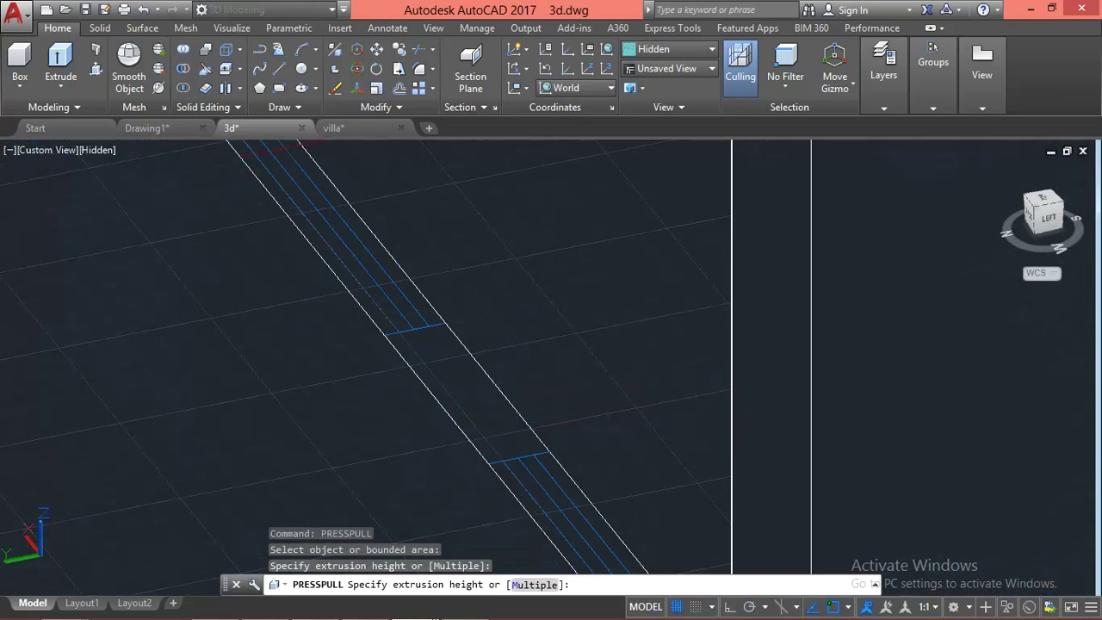
{"action": "scroll", "coordinate": [455, 345], "scroll_direction": "up", "scroll_amount": 2}
{"action": "key", "text": "Escape"}
{"action": "key", "text": "Escape"}
{"action": "type", "text": "ex"}
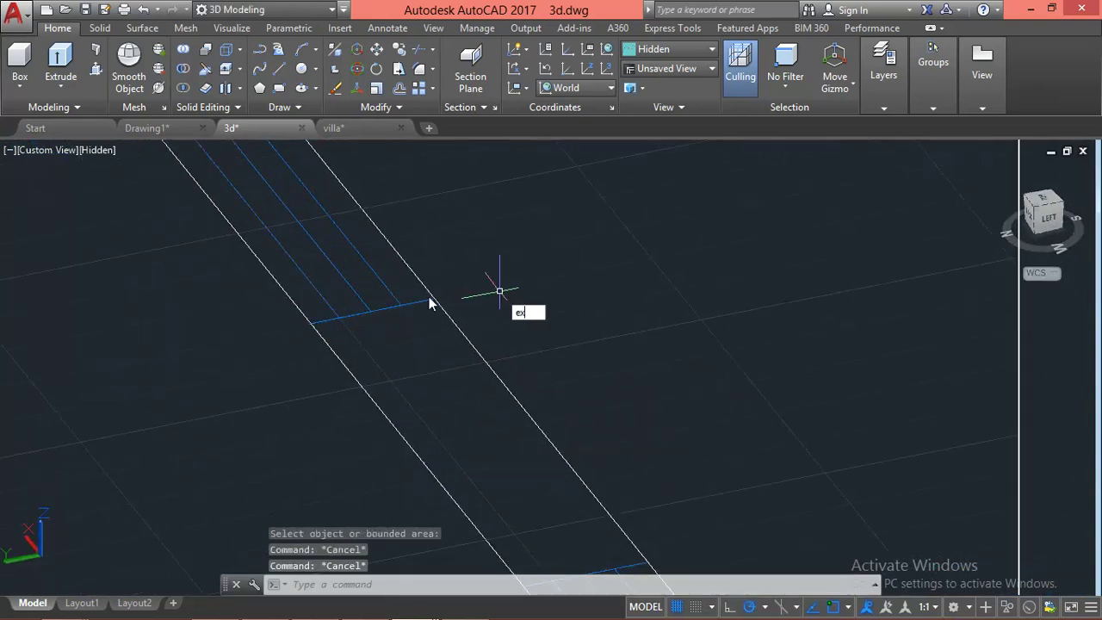
{"action": "key", "text": "Return"}
{"action": "key", "text": "Return"}
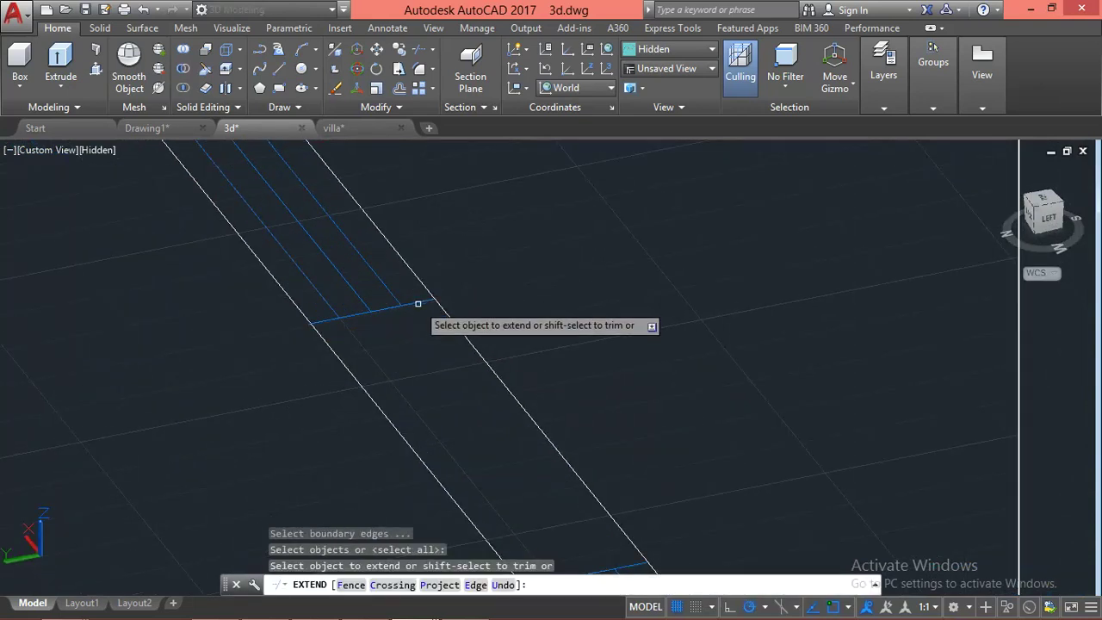
{"action": "key", "text": "Escape"}
Crossing-select the stray red surface and erase it
{"action": "middle_click_drag", "start_coordinate": [417, 304], "coordinate": [555, 276]}
{"action": "scroll", "coordinate": [555, 275], "scroll_direction": "up", "scroll_amount": 2}
{"action": "left_click", "coordinate": [529, 270]}
{"action": "left_click", "coordinate": [405, 327]}
{"action": "type", "text": "e"}
{"action": "key", "text": "Return"}
{"action": "scroll", "coordinate": [492, 393], "scroll_direction": "down", "scroll_amount": 2}
{"action": "scroll", "coordinate": [297, 215], "scroll_direction": "up", "scroll_amount": 3}
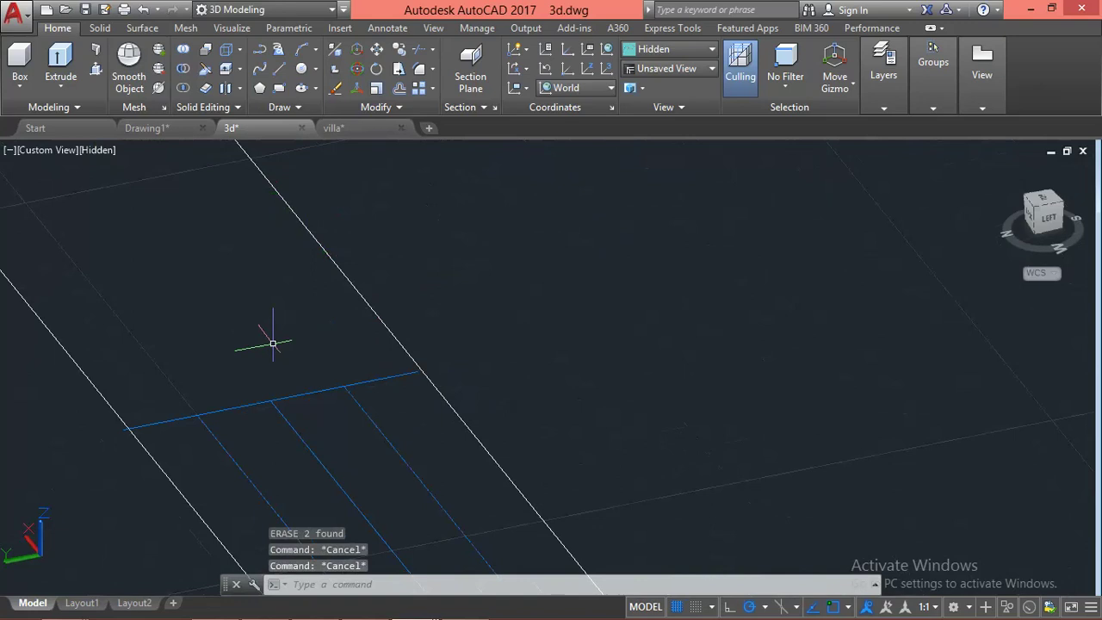
{"action": "key", "text": "Return"}
{"action": "key", "text": "Return"}
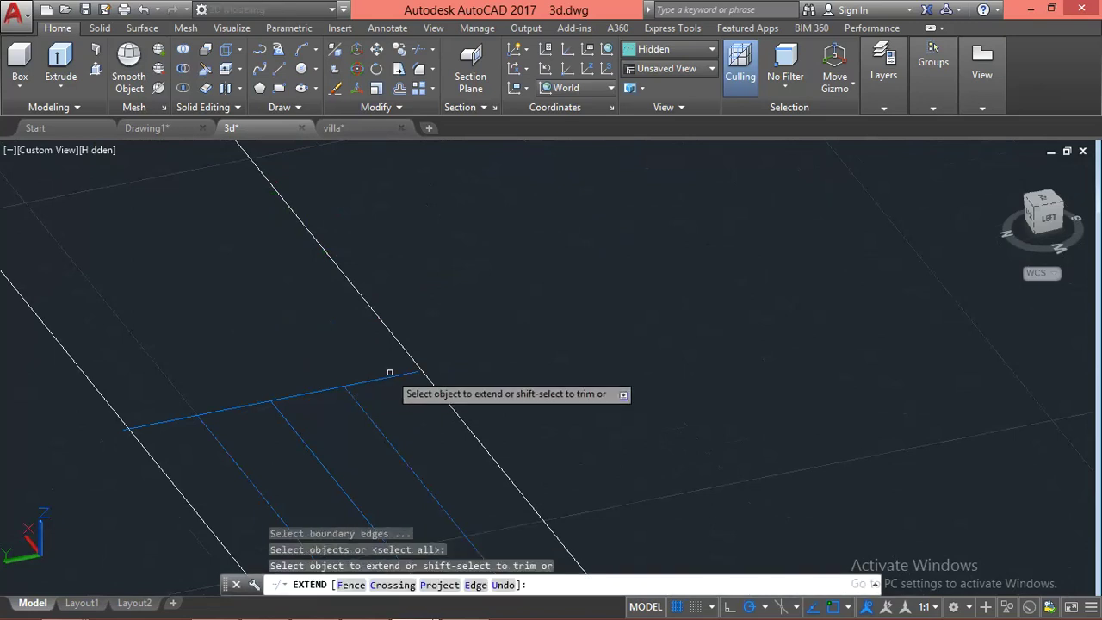
Attempt to extend the blue line's end, then zoom to check it
{"action": "left_click", "coordinate": [399, 369]}
{"action": "key", "text": "Escape"}
{"action": "scroll", "coordinate": [423, 369], "scroll_direction": "down", "scroll_amount": 2}
{"action": "scroll", "coordinate": [413, 393], "scroll_direction": "down", "scroll_amount": 2}
{"action": "scroll", "coordinate": [325, 376], "scroll_direction": "down", "scroll_amount": 2}
{"action": "scroll", "coordinate": [325, 377], "scroll_direction": "down", "scroll_amount": 1}
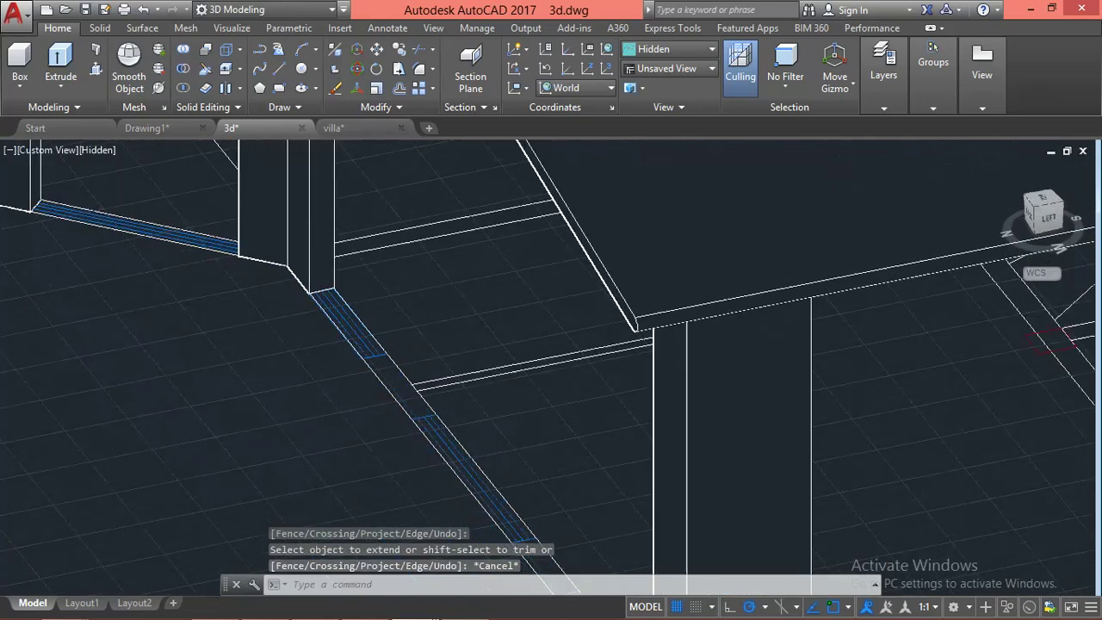
{"action": "scroll", "coordinate": [221, 319], "scroll_direction": "up", "scroll_amount": 3}
{"action": "scroll", "coordinate": [216, 319], "scroll_direction": "up", "scroll_amount": 2}
{"action": "scroll", "coordinate": [246, 369], "scroll_direction": "up", "scroll_amount": 1}
{"action": "key", "text": "Escape"}
{"action": "key", "text": "Escape"}
Retry extending the blue line with all objects as boundaries, then cancel
{"action": "key", "text": "Return"}
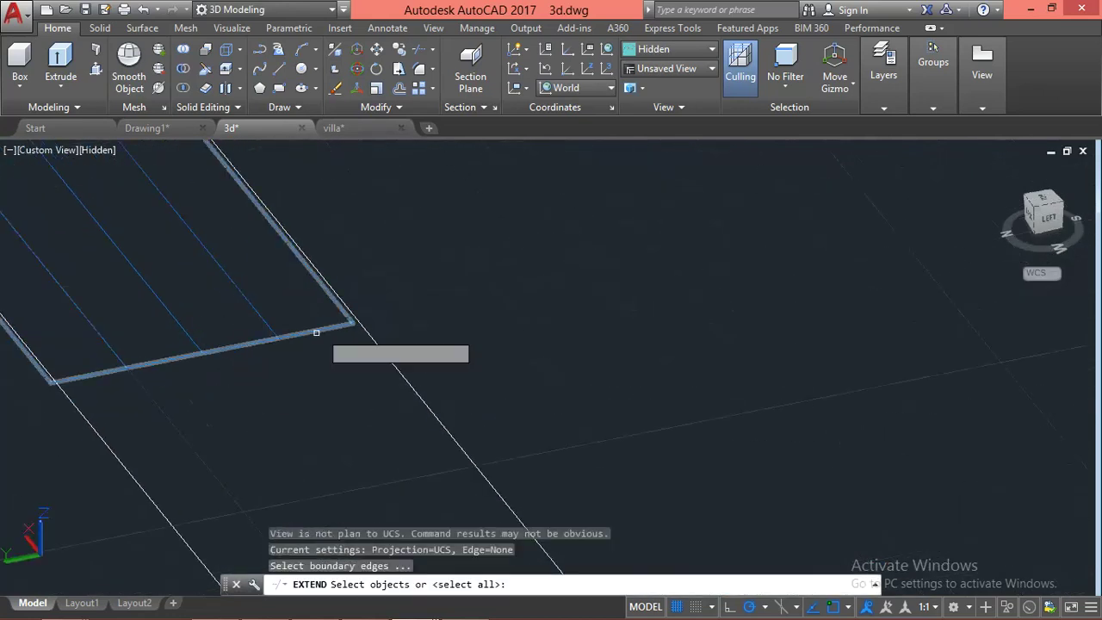
{"action": "key", "text": "Return"}
{"action": "left_click", "coordinate": [335, 322]}
{"action": "key", "text": "Escape"}
{"action": "scroll", "coordinate": [353, 314], "scroll_direction": "up", "scroll_amount": 2}
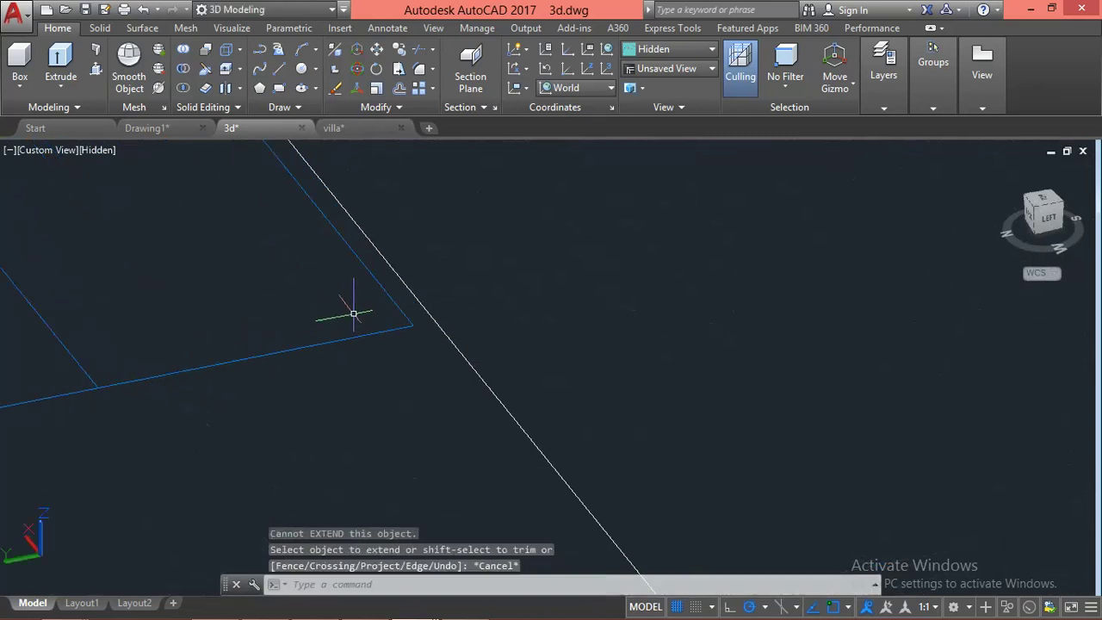
{"action": "key", "text": "Escape"}
{"action": "key", "text": "Escape"}
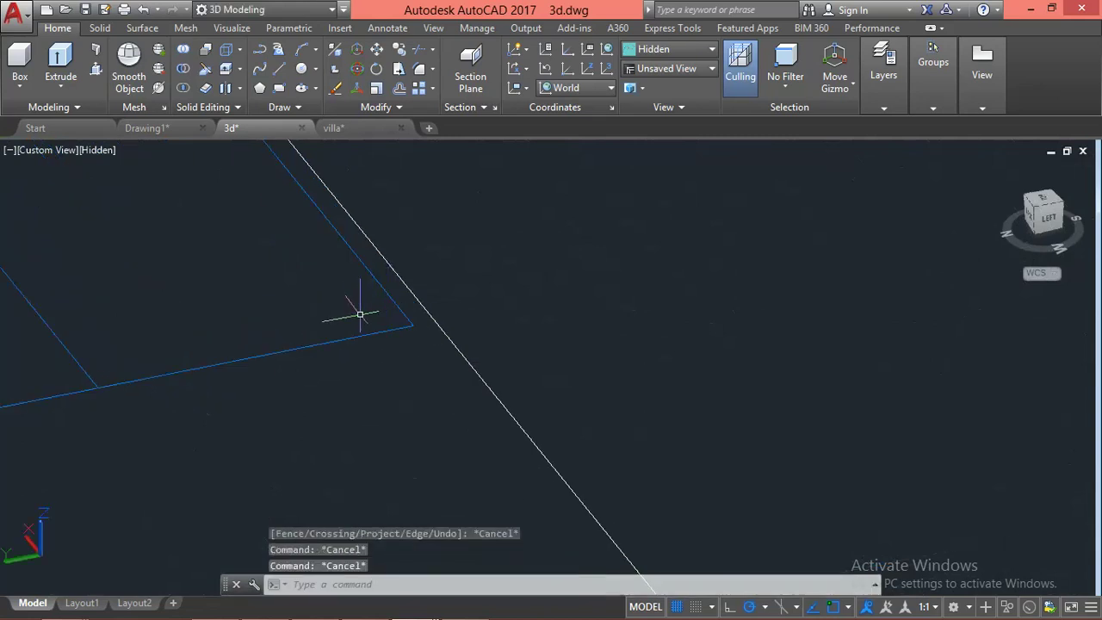
Draw a line from the blue line endpoint to the wall edge
{"action": "type", "text": "l"}
{"action": "key", "text": "Return"}
{"action": "left_click", "coordinate": [411, 324]}
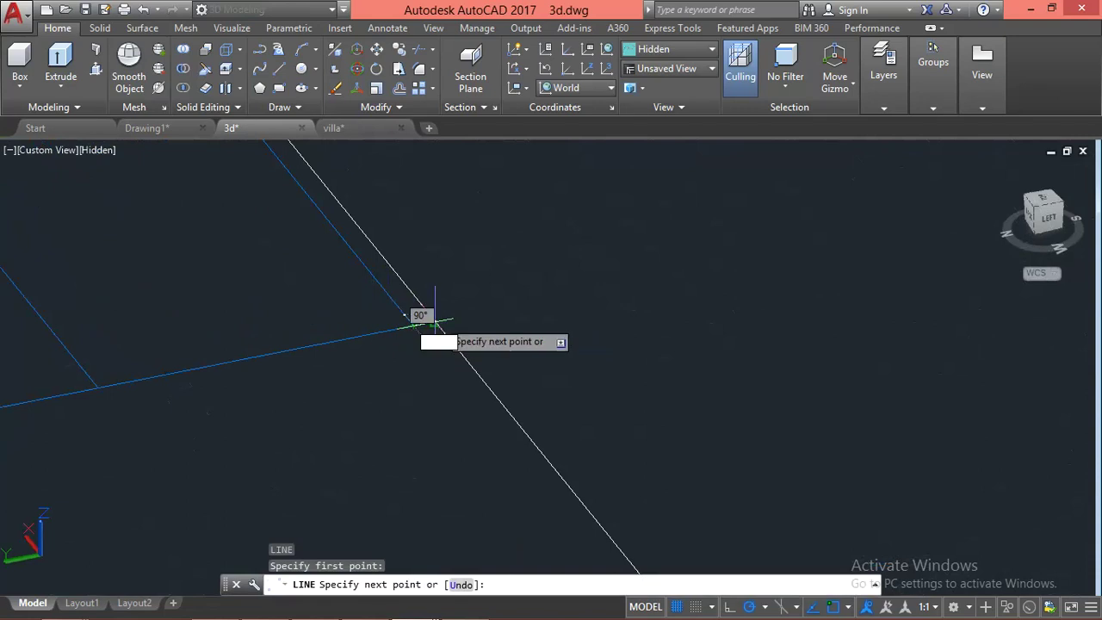
{"action": "left_click", "coordinate": [435, 322]}
{"action": "key", "text": "Escape"}
{"action": "scroll", "coordinate": [503, 386], "scroll_direction": "down", "scroll_amount": 3}
{"action": "scroll", "coordinate": [504, 386], "scroll_direction": "down", "scroll_amount": 2}
{"action": "scroll", "coordinate": [504, 386], "scroll_direction": "down", "scroll_amount": 2}
{"action": "key", "text": "Escape"}
Press-pull the first column outline up to the beam
{"action": "mouse_move", "coordinate": [504, 386]}
{"action": "middle_mouse_down"}
{"action": "mouse_move", "coordinate": [590, 454]}
{"action": "mouse_move", "coordinate": [327, 273]}
{"action": "middle_mouse_up"}
{"action": "scroll", "coordinate": [468, 327], "scroll_direction": "up", "scroll_amount": 2}
{"action": "scroll", "coordinate": [467, 327], "scroll_direction": "up", "scroll_amount": 2}
{"action": "scroll", "coordinate": [530, 462], "scroll_direction": "up", "scroll_amount": 2}
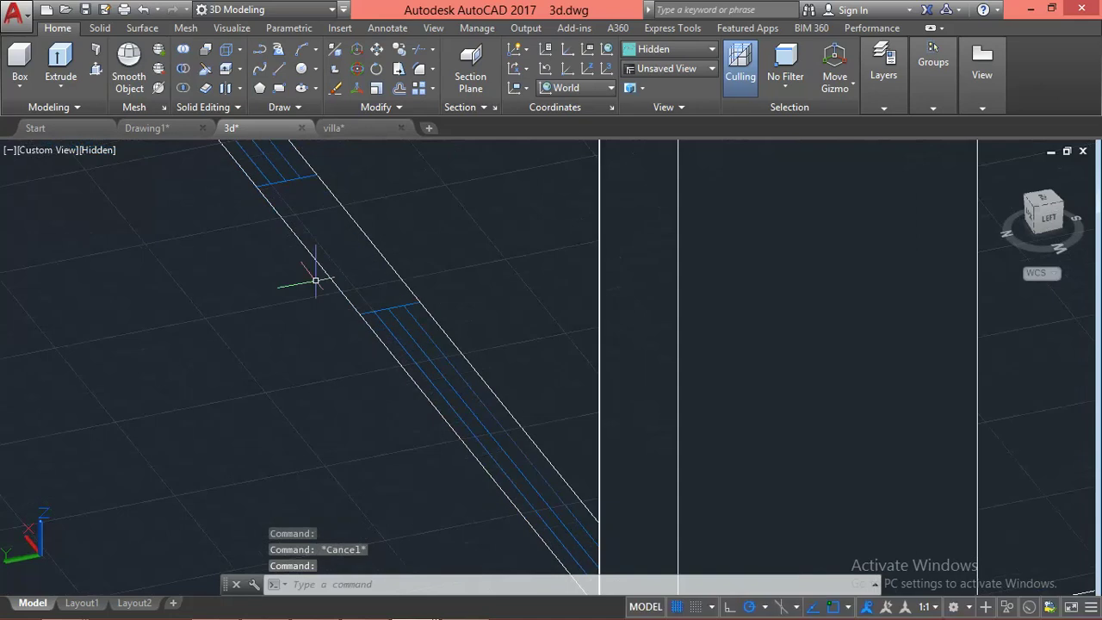
{"action": "type", "text": "Pre"}
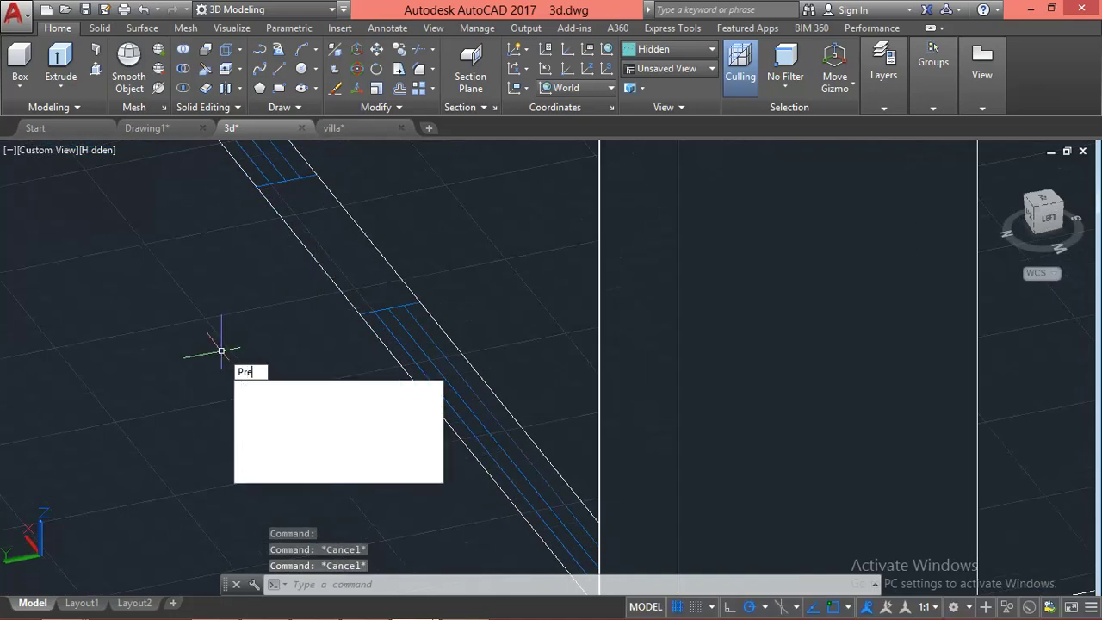
{"action": "type", "text": "ss"}
{"action": "key", "text": "Return"}
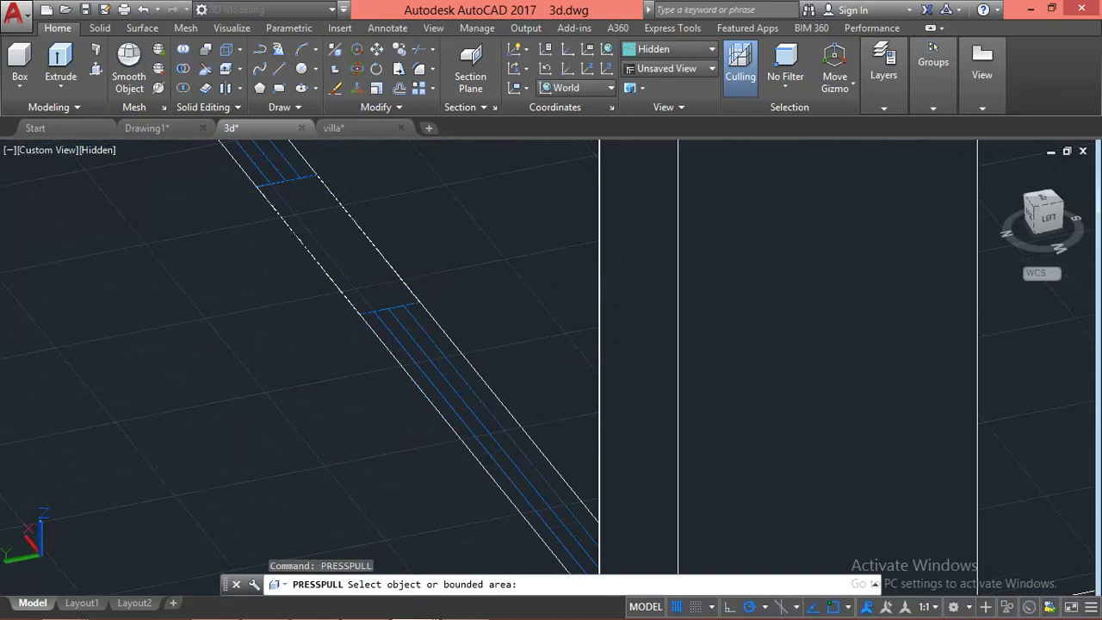
{"action": "left_click", "coordinate": [361, 268]}
{"action": "scroll", "coordinate": [362, 278], "scroll_direction": "down", "scroll_amount": 2}
{"action": "scroll", "coordinate": [332, 465], "scroll_direction": "down", "scroll_amount": 2}
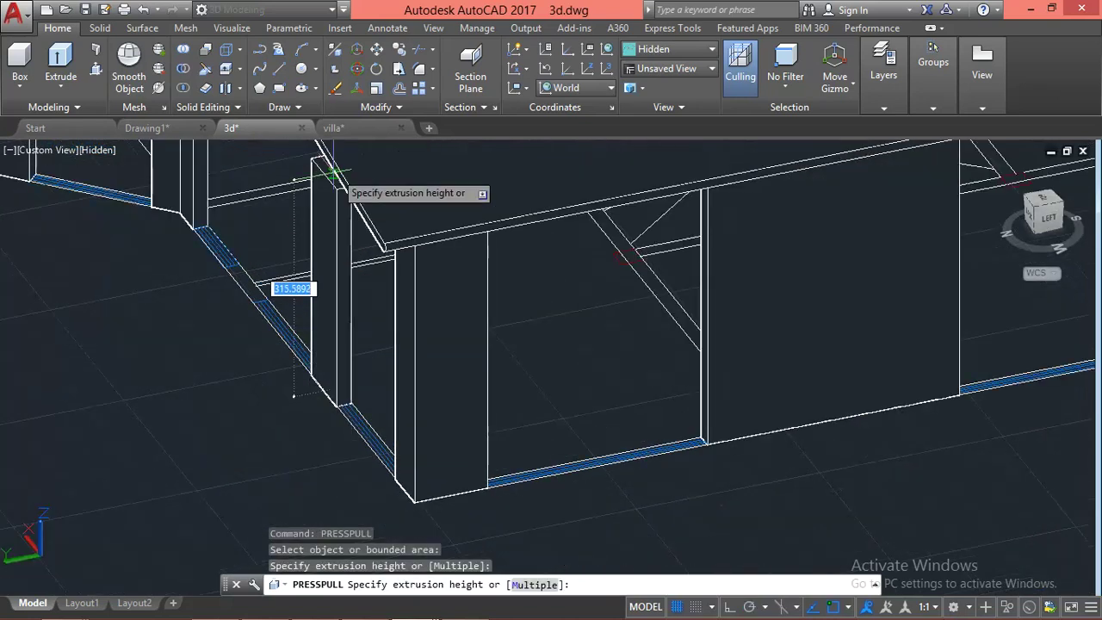
{"action": "left_click", "coordinate": [336, 169]}
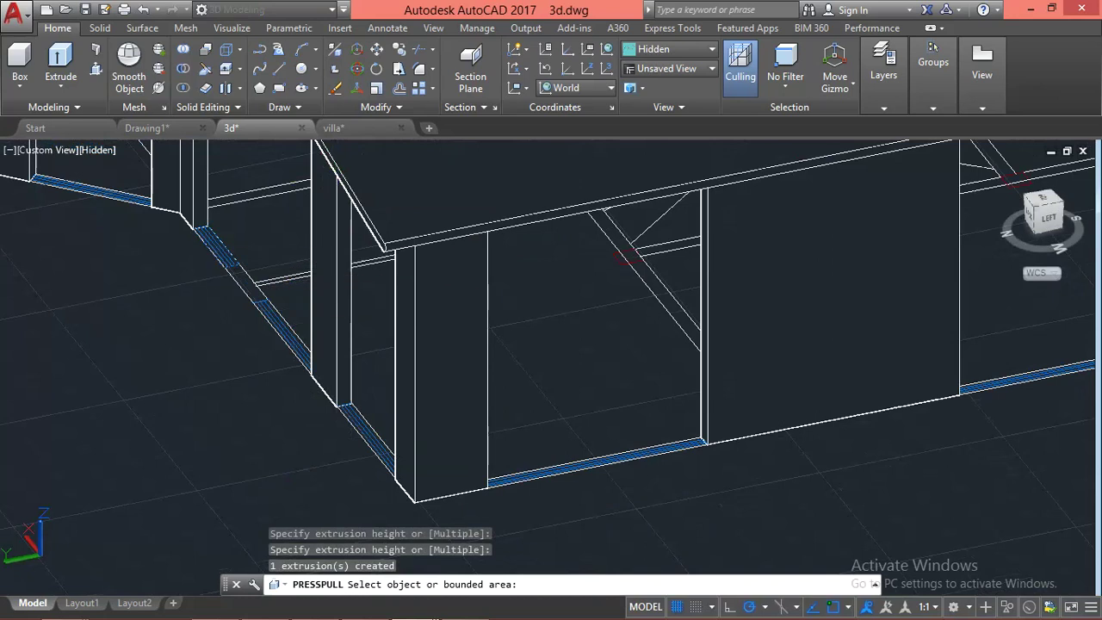
{"action": "scroll", "coordinate": [138, 172], "scroll_direction": "up", "scroll_amount": 3}
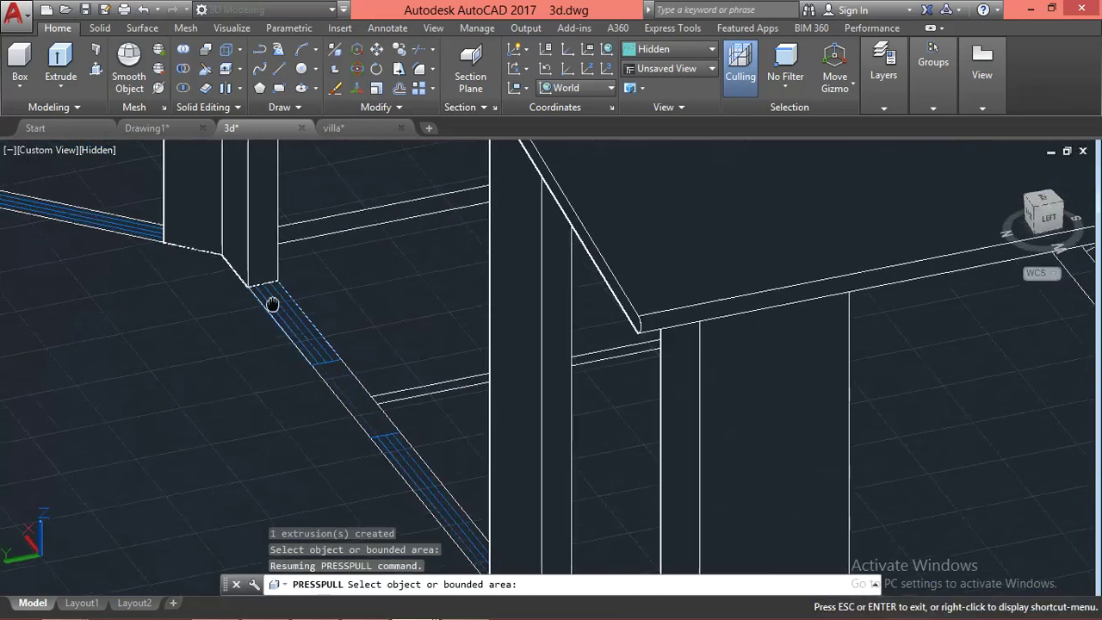
Press-pull the next column footprint up to the beam above
{"action": "middle_click_drag", "start_coordinate": [271, 308], "coordinate": [282, 313]}
{"action": "left_click", "coordinate": [392, 418]}
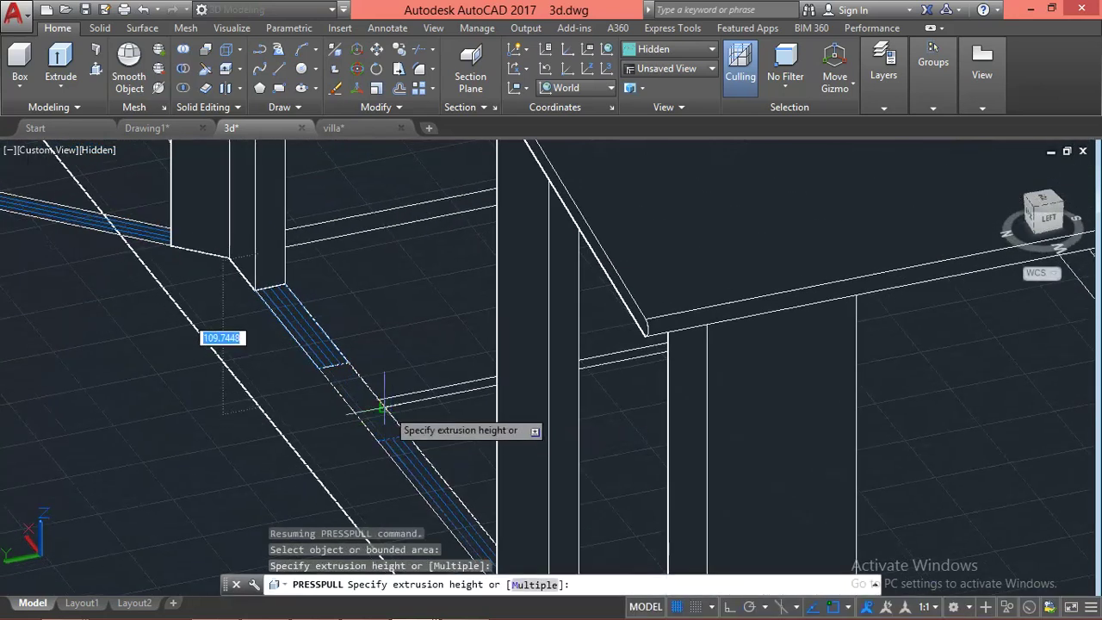
{"action": "key", "text": "Escape"}
{"action": "key", "text": "Return"}
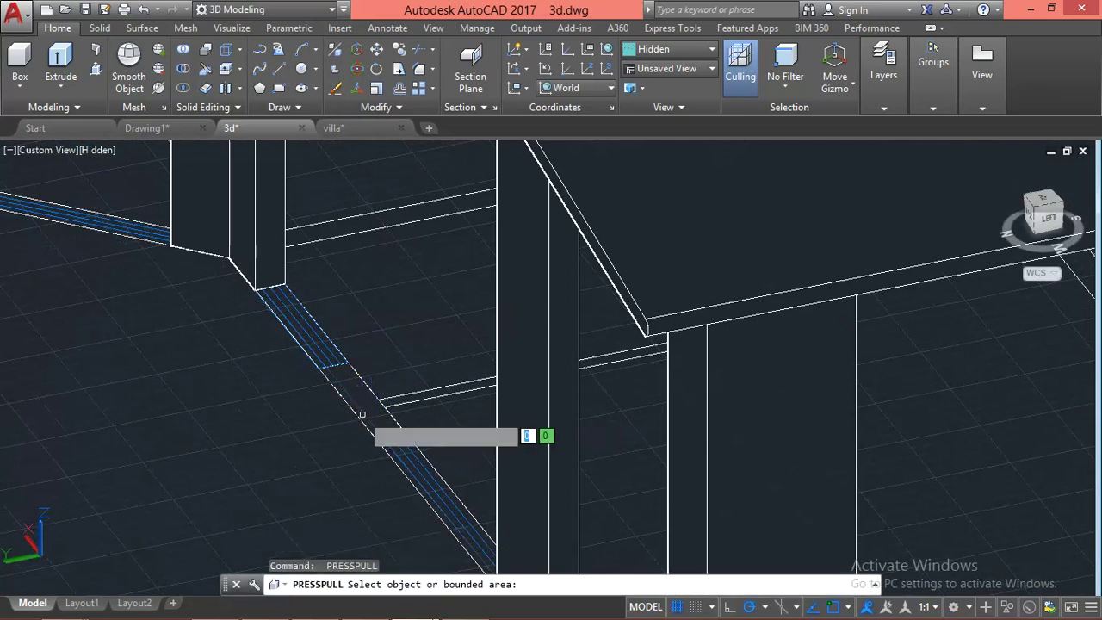
{"action": "left_click", "coordinate": [364, 412]}
{"action": "mouse_move", "coordinate": [364, 277]}
{"action": "middle_mouse_down"}
{"action": "mouse_move", "coordinate": [389, 154]}
{"action": "mouse_move", "coordinate": [418, 323]}
{"action": "mouse_move", "coordinate": [387, 314]}
{"action": "middle_mouse_up"}
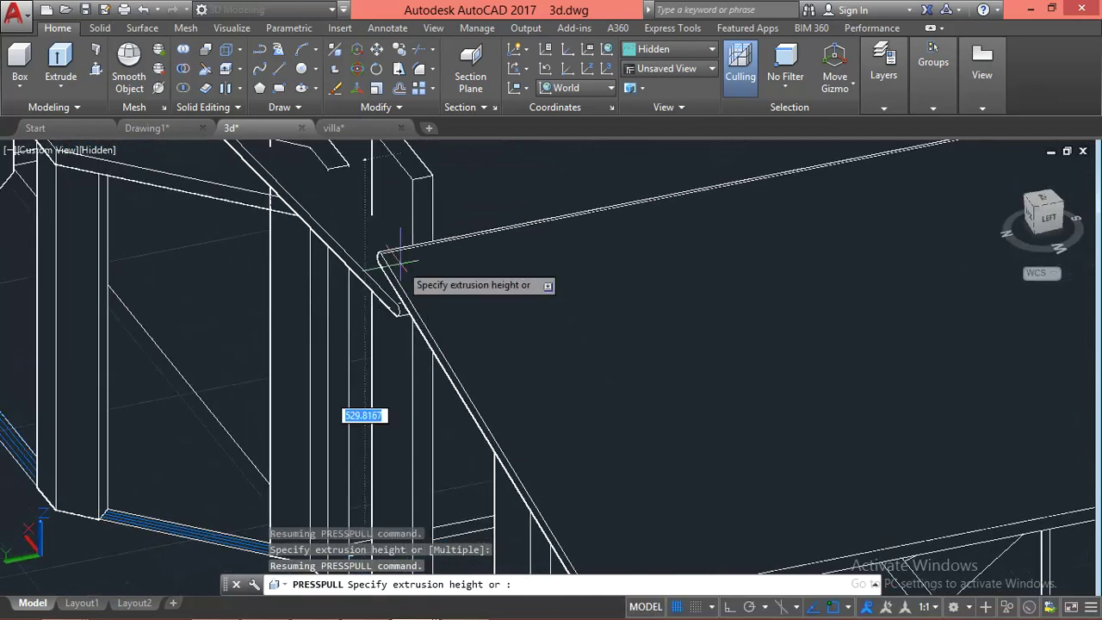
{"action": "left_click", "coordinate": [387, 315]}
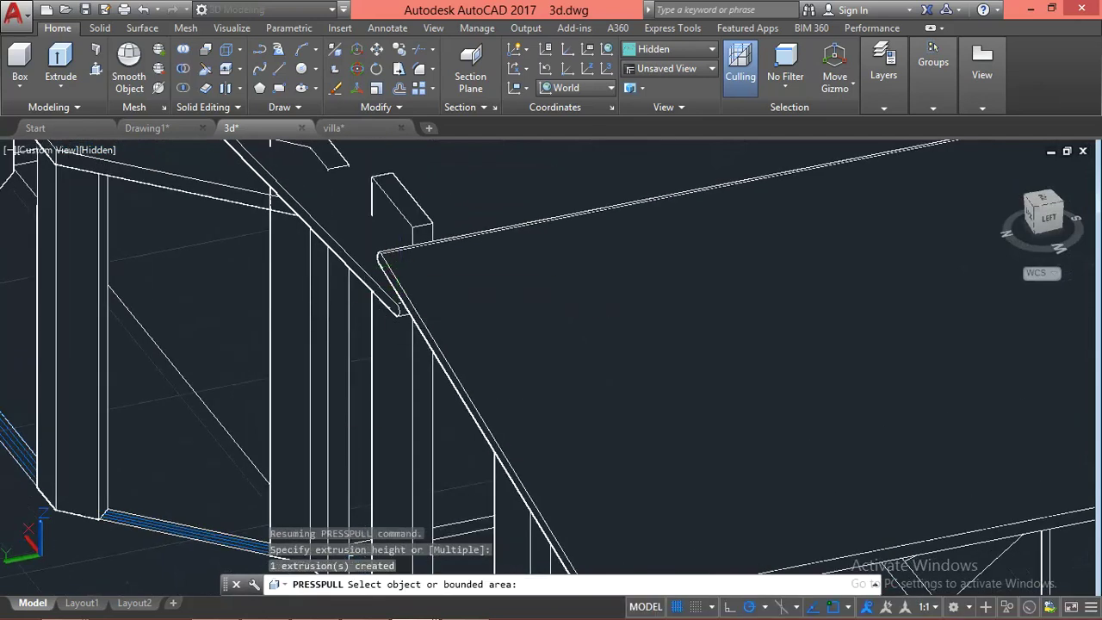
{"action": "scroll", "coordinate": [383, 259], "scroll_direction": "down", "scroll_amount": 3}
{"action": "scroll", "coordinate": [270, 374], "scroll_direction": "down", "scroll_amount": 2}
{"action": "scroll", "coordinate": [271, 374], "scroll_direction": "down", "scroll_amount": 2}
{"action": "middle_click_drag", "start_coordinate": [271, 374], "coordinate": [361, 366], "text": "shift"}
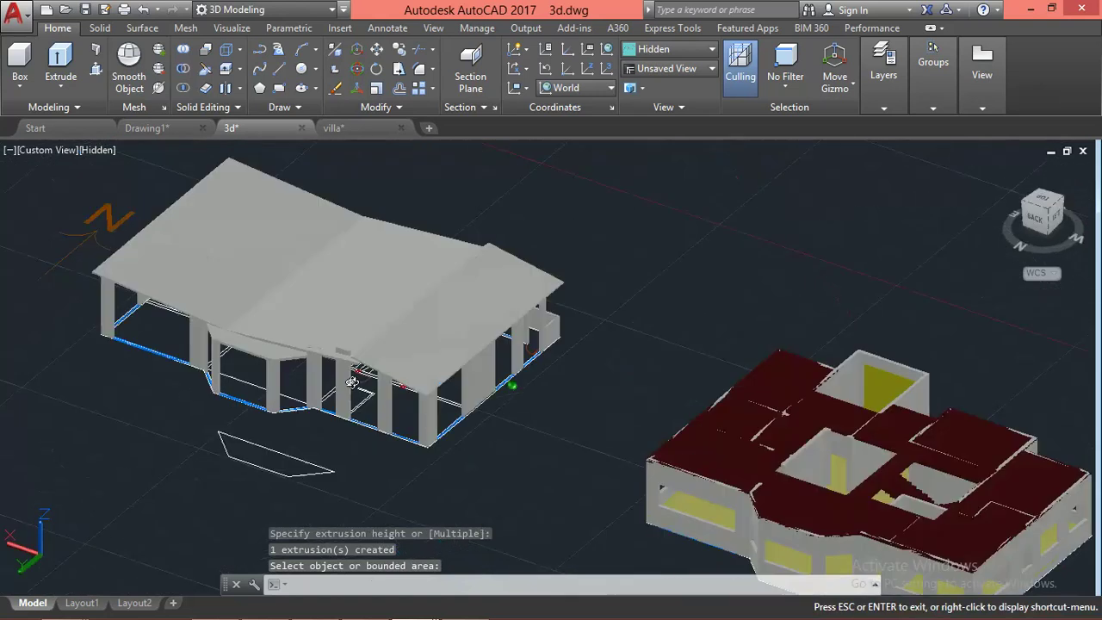
Stretch the top of the column beside the stairs to the roof edge
{"action": "scroll", "coordinate": [388, 370], "scroll_direction": "up", "scroll_amount": 3}
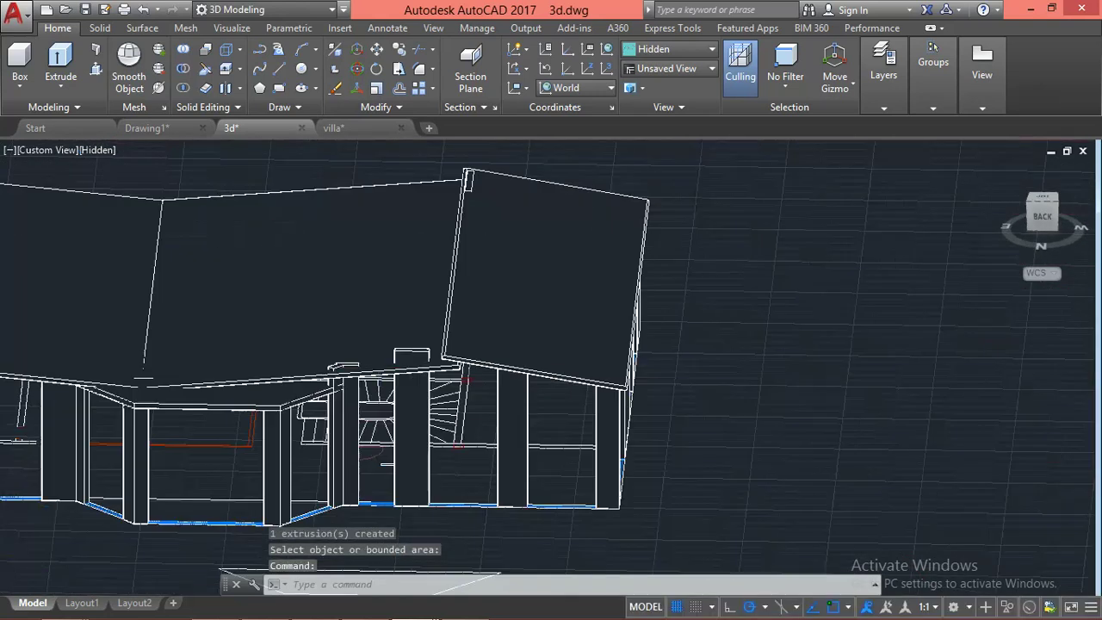
{"action": "scroll", "coordinate": [387, 370], "scroll_direction": "up", "scroll_amount": 2}
{"action": "left_click", "coordinate": [479, 345]}
{"action": "scroll", "coordinate": [444, 337], "scroll_direction": "up", "scroll_amount": 3}
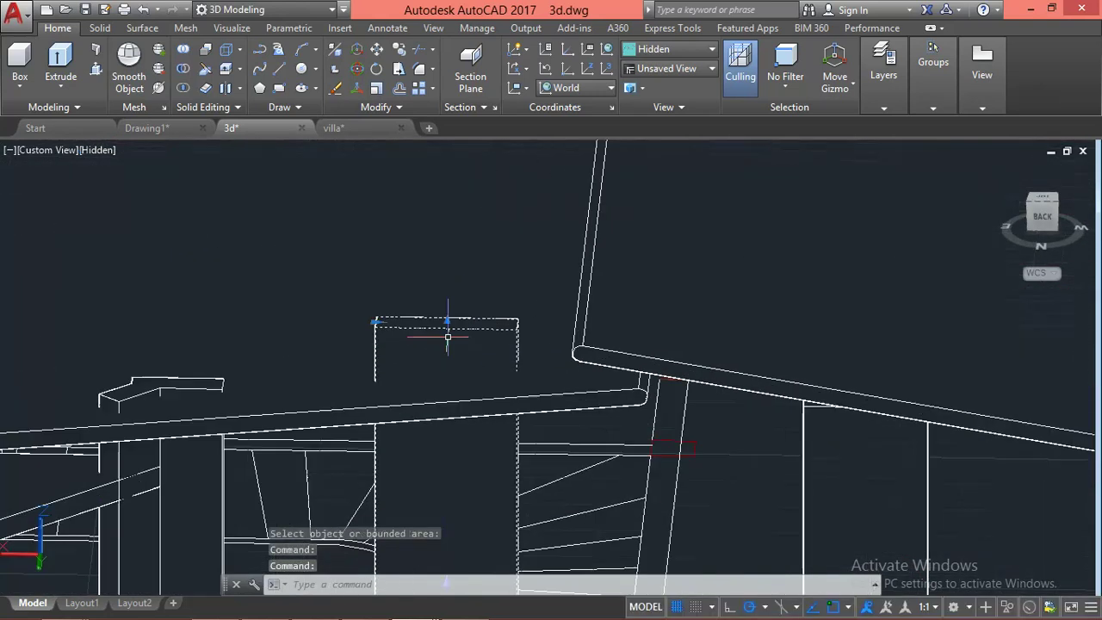
{"action": "scroll", "coordinate": [447, 323], "scroll_direction": "up", "scroll_amount": 3}
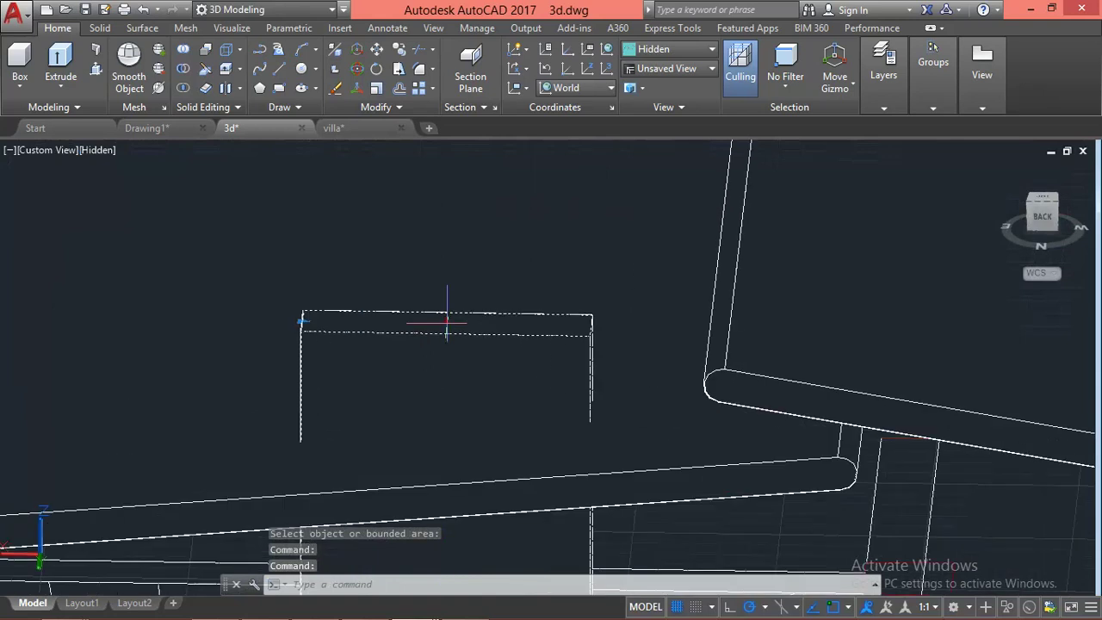
{"action": "left_click", "coordinate": [447, 323]}
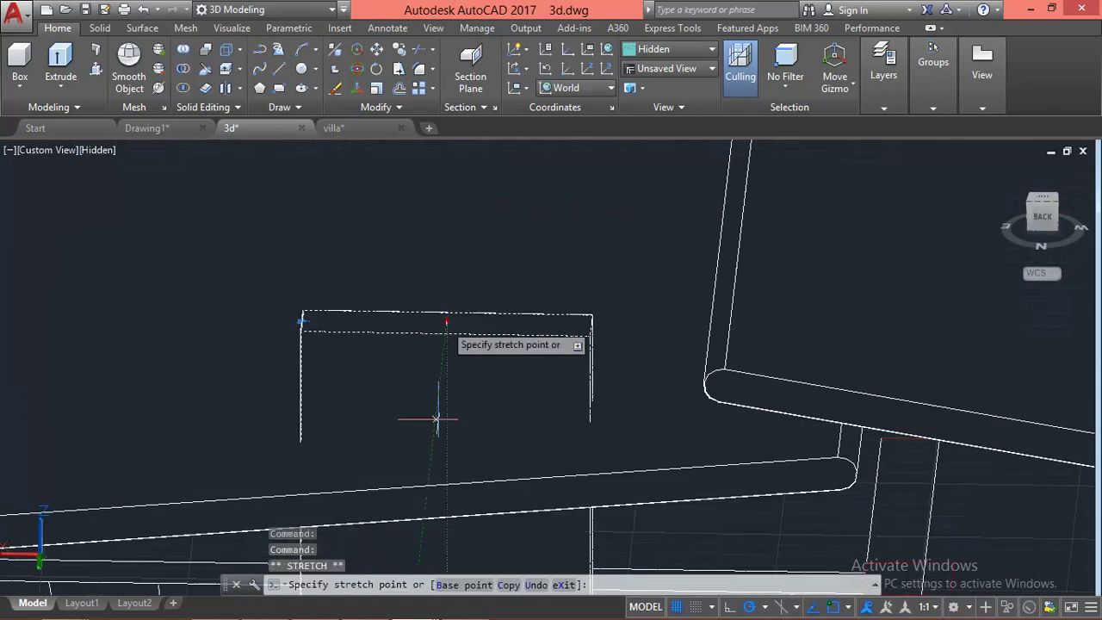
{"action": "left_click", "coordinate": [446, 498]}
{"action": "scroll", "coordinate": [581, 290], "scroll_direction": "up", "scroll_amount": 2}
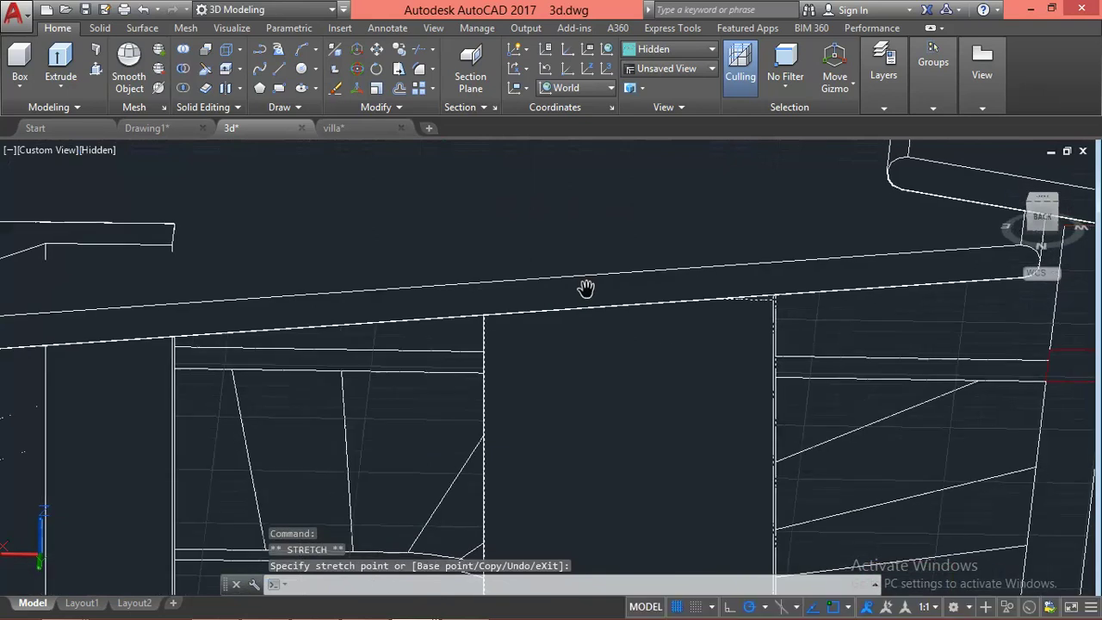
{"action": "key", "text": "Escape"}
{"action": "middle_click_drag", "start_coordinate": [109, 277], "coordinate": [428, 302]}
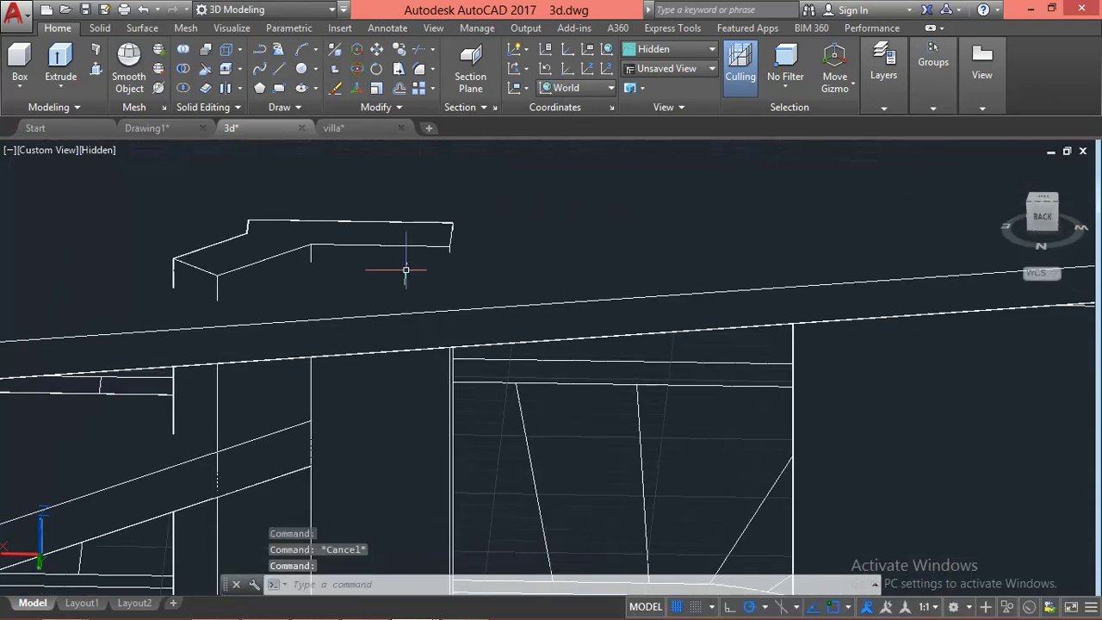
Try stretching the box above the roof line by its top grip, then cancel
{"action": "left_click", "coordinate": [386, 248]}
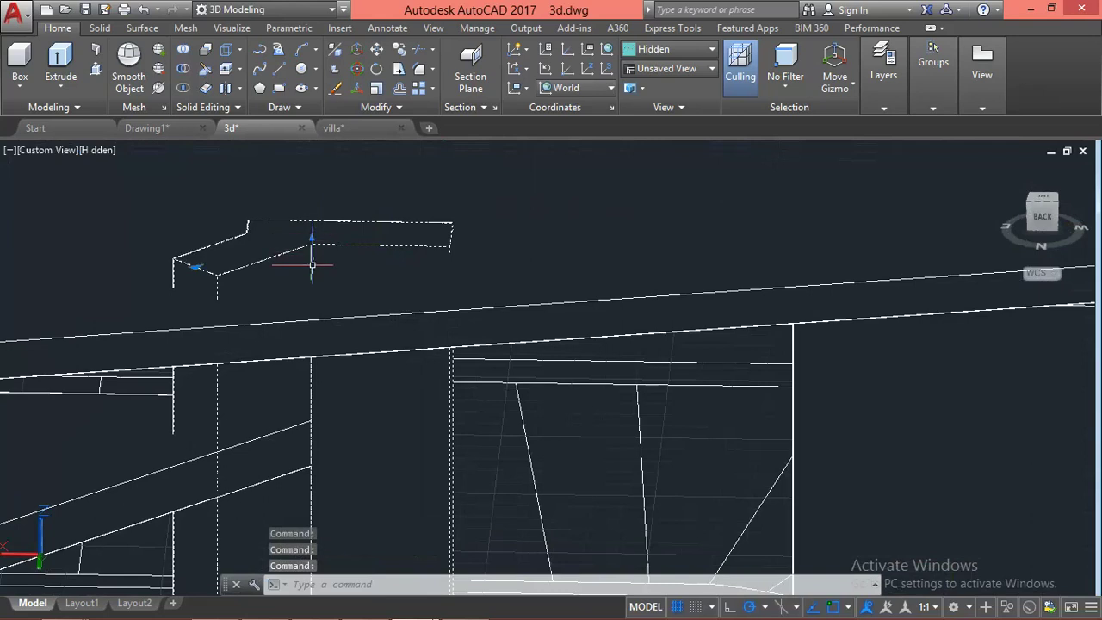
{"action": "middle_click_drag", "start_coordinate": [312, 264], "coordinate": [315, 238], "text": "shift"}
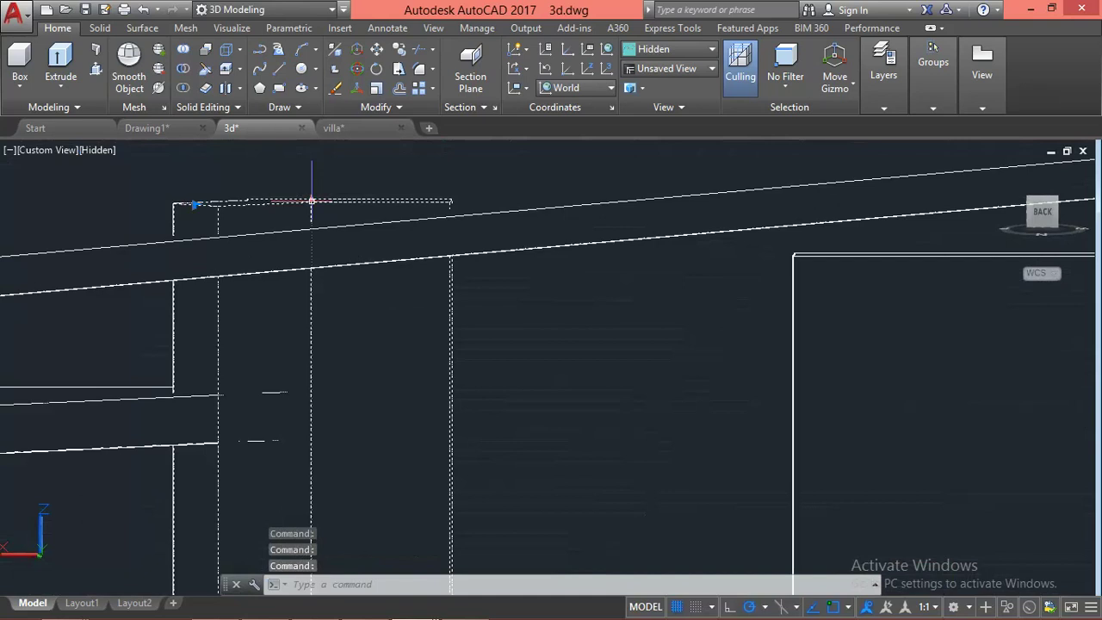
{"action": "left_click", "coordinate": [312, 201]}
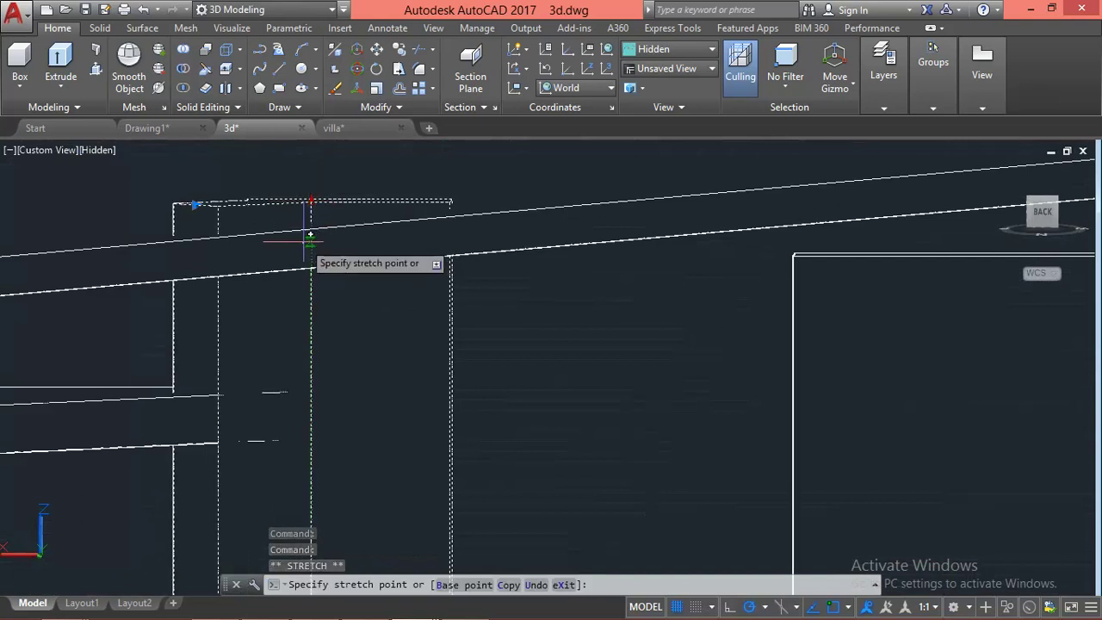
{"action": "scroll", "coordinate": [311, 244], "scroll_direction": "up", "scroll_amount": 2}
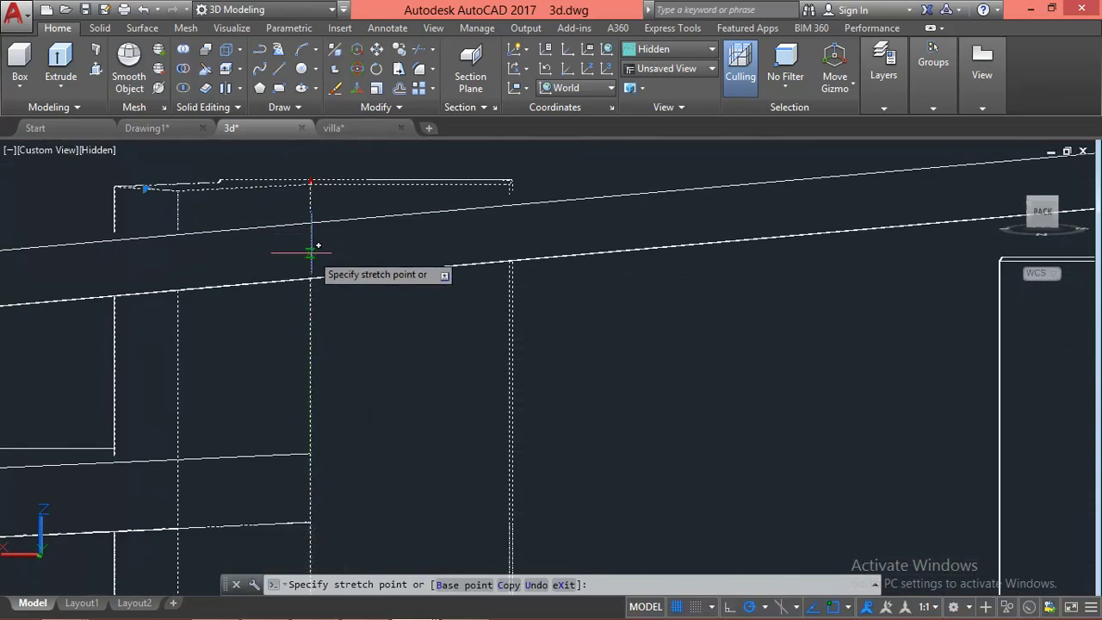
{"action": "scroll", "coordinate": [311, 250], "scroll_direction": "down", "scroll_amount": 2}
{"action": "scroll", "coordinate": [311, 250], "scroll_direction": "down", "scroll_amount": 2}
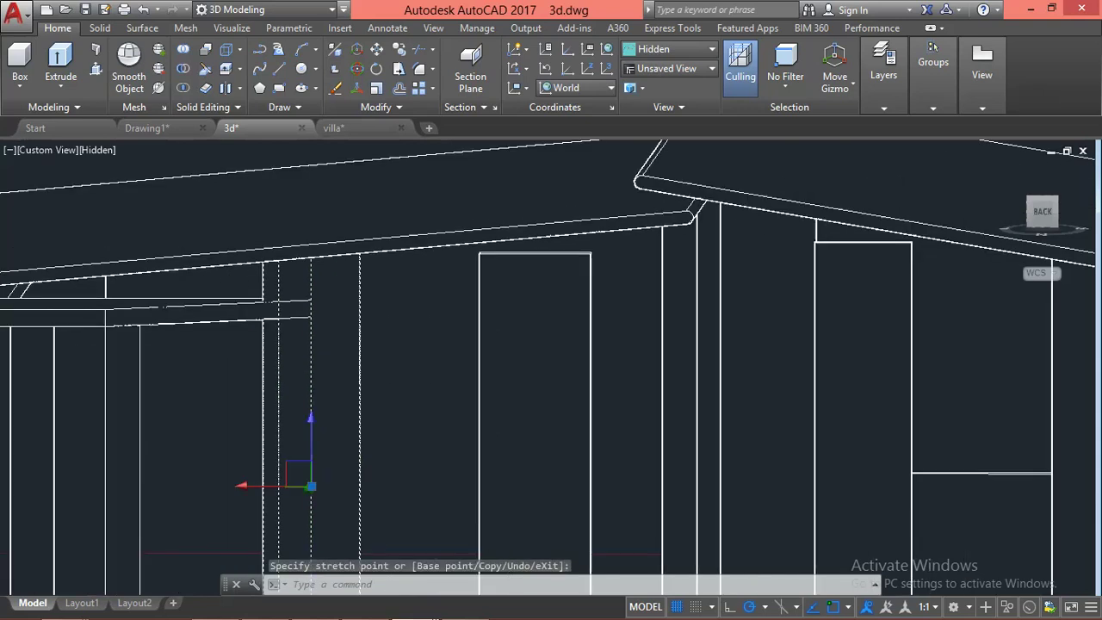
{"action": "scroll", "coordinate": [311, 250], "scroll_direction": "down", "scroll_amount": 1}
{"action": "scroll", "coordinate": [499, 355], "scroll_direction": "up", "scroll_amount": 2}
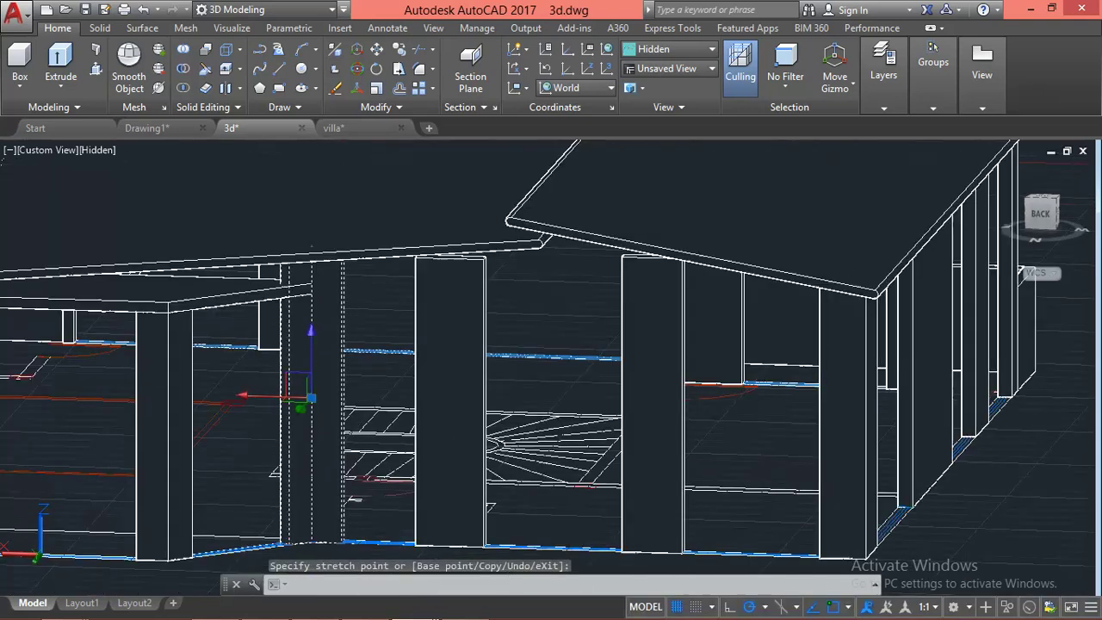
{"action": "key", "text": "Escape"}
{"action": "key", "text": "Escape"}
{"action": "scroll", "coordinate": [464, 224], "scroll_direction": "up", "scroll_amount": 2}
{"action": "scroll", "coordinate": [464, 223], "scroll_direction": "up", "scroll_amount": 1}
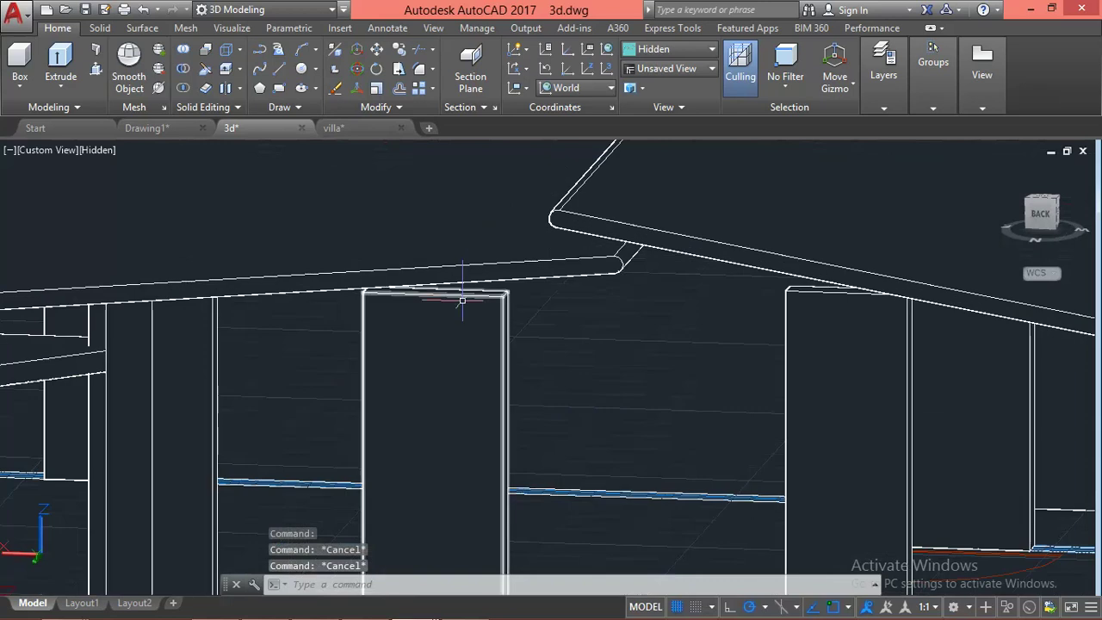
Check the top grip of the pillar under the roof, then orbit to view both villas
{"action": "left_click", "coordinate": [466, 303]}
{"action": "scroll", "coordinate": [465, 301], "scroll_direction": "up", "scroll_amount": 3}
{"action": "scroll", "coordinate": [406, 280], "scroll_direction": "up", "scroll_amount": 2}
{"action": "scroll", "coordinate": [396, 298], "scroll_direction": "up", "scroll_amount": 2}
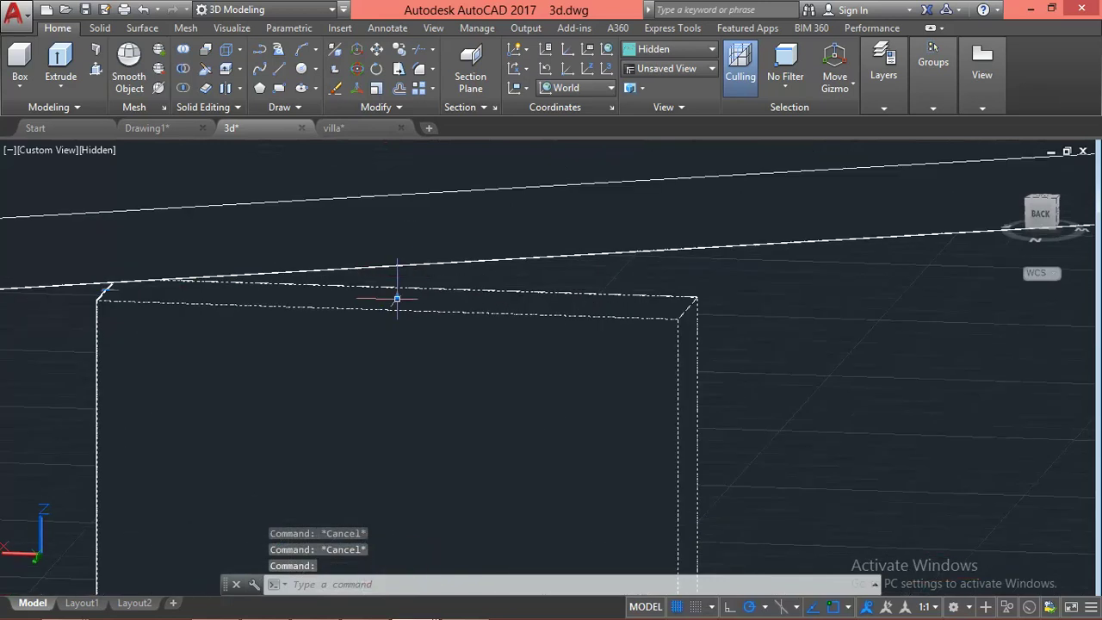
{"action": "left_click", "coordinate": [397, 296]}
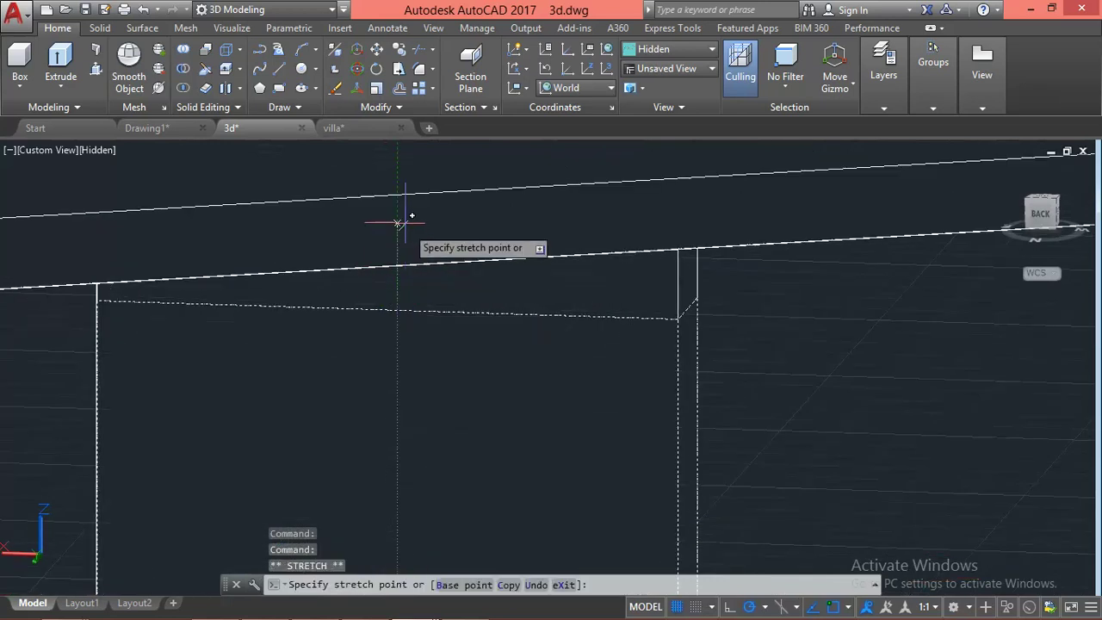
{"action": "key", "text": "Escape"}
{"action": "scroll", "coordinate": [398, 219], "scroll_direction": "down", "scroll_amount": 3}
{"action": "scroll", "coordinate": [398, 219], "scroll_direction": "down", "scroll_amount": 3}
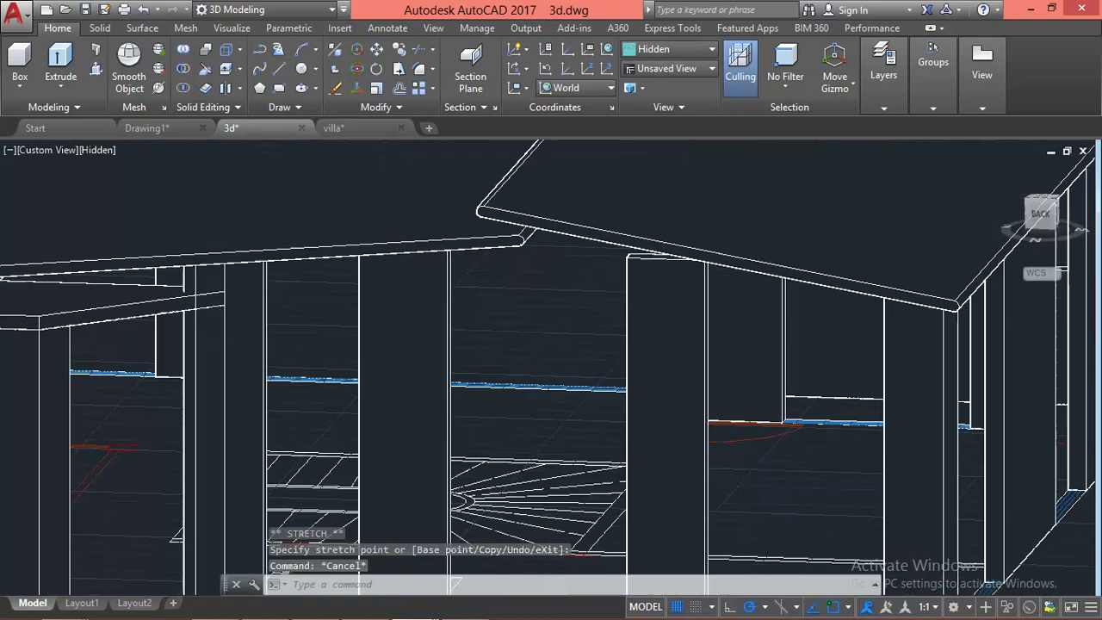
{"action": "scroll", "coordinate": [398, 219], "scroll_direction": "down", "scroll_amount": 4}
{"action": "mouse_move", "coordinate": [491, 366]}
{"action": "middle_mouse_down", "text": "shift"}
{"action": "mouse_move", "coordinate": [364, 399]}
{"action": "mouse_move", "coordinate": [154, 376]}
{"action": "middle_mouse_up", "text": "shift"}
{"action": "scroll", "coordinate": [469, 365], "scroll_direction": "down", "scroll_amount": 3}
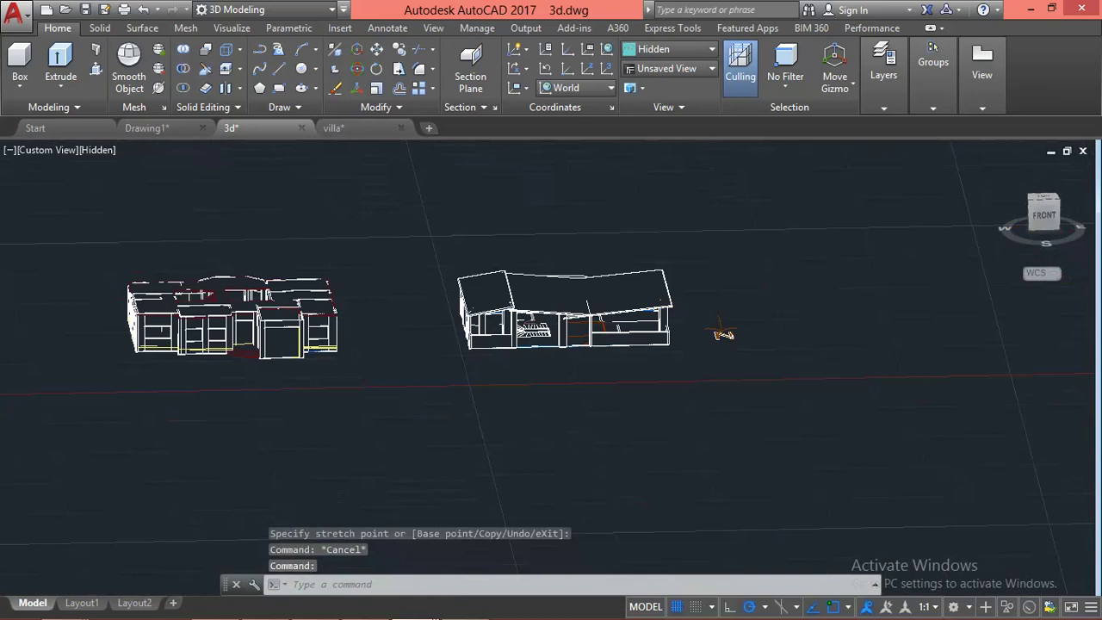
Orbit, zoom and pan to bring the base of the front wall into view
{"action": "mouse_move", "coordinate": [490, 347]}
{"action": "middle_mouse_down", "text": "shift"}
{"action": "mouse_move", "coordinate": [492, 335]}
{"action": "mouse_move", "coordinate": [531, 354]}
{"action": "middle_mouse_up", "text": "shift"}
{"action": "scroll", "coordinate": [531, 354], "scroll_direction": "up", "scroll_amount": 2}
{"action": "scroll", "coordinate": [484, 347], "scroll_direction": "up", "scroll_amount": 1}
{"action": "scroll", "coordinate": [485, 347], "scroll_direction": "up", "scroll_amount": 4}
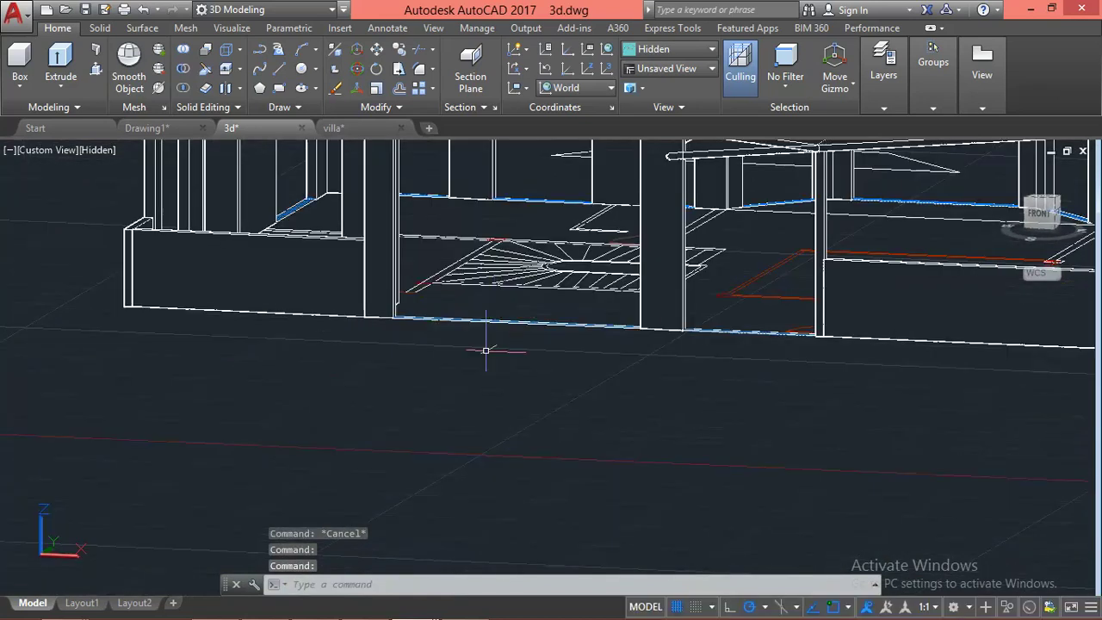
{"action": "scroll", "coordinate": [533, 370], "scroll_direction": "down", "scroll_amount": 2}
{"action": "mouse_move", "coordinate": [560, 387]}
{"action": "middle_mouse_down", "text": "shift"}
{"action": "mouse_move", "coordinate": [498, 378]}
{"action": "mouse_move", "coordinate": [501, 340]}
{"action": "middle_mouse_up", "text": "shift"}
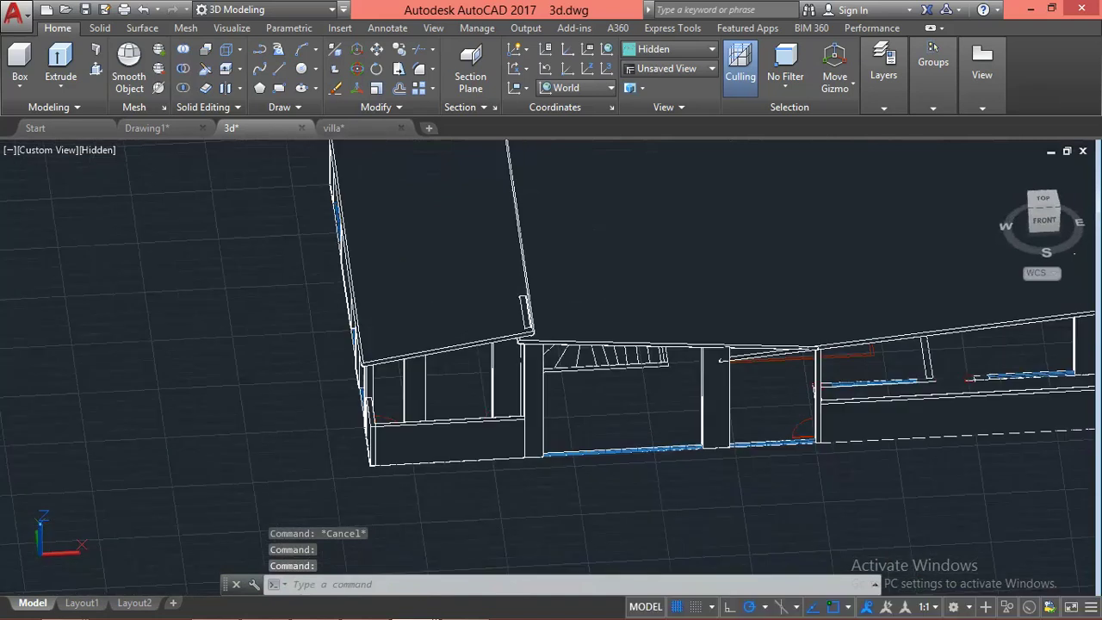
{"action": "scroll", "coordinate": [657, 487], "scroll_direction": "up", "scroll_amount": 3}
{"action": "scroll", "coordinate": [641, 340], "scroll_direction": "up", "scroll_amount": 2}
{"action": "scroll", "coordinate": [642, 341], "scroll_direction": "up", "scroll_amount": 2}
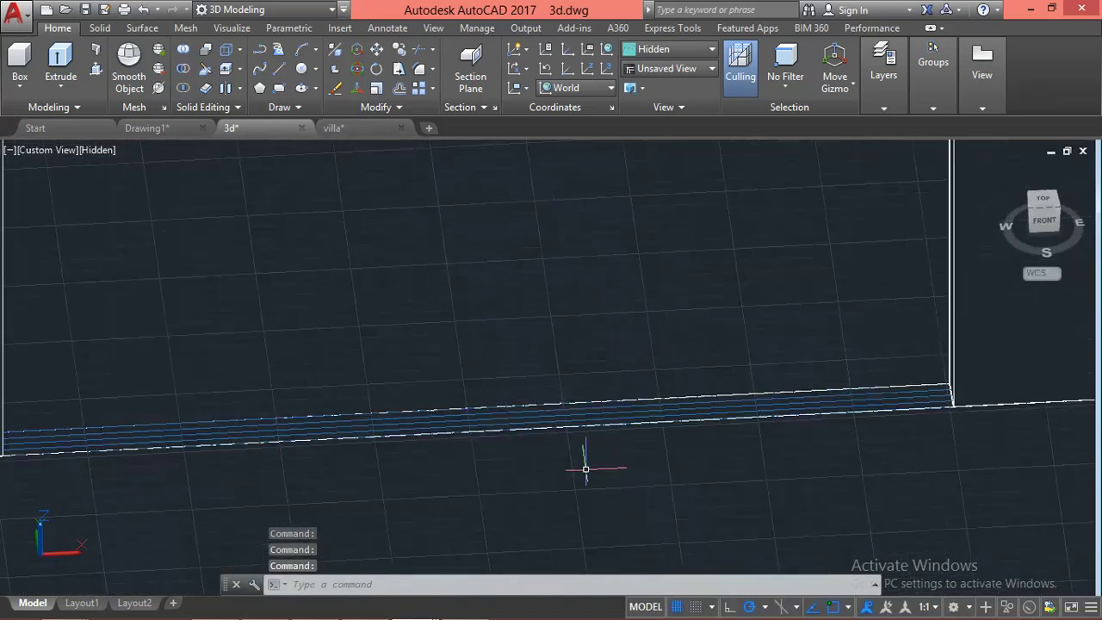
{"action": "middle_click_drag", "start_coordinate": [596, 461], "coordinate": [653, 413]}
{"action": "key", "text": "Escape"}
Window-select the three blue lines along the wall base and erase them
{"action": "scroll", "coordinate": [559, 357], "scroll_direction": "up", "scroll_amount": 2}
{"action": "scroll", "coordinate": [571, 366], "scroll_direction": "up", "scroll_amount": 1}
{"action": "scroll", "coordinate": [571, 368], "scroll_direction": "up", "scroll_amount": 1}
{"action": "scroll", "coordinate": [571, 370], "scroll_direction": "down", "scroll_amount": 2}
{"action": "scroll", "coordinate": [567, 369], "scroll_direction": "up", "scroll_amount": 2}
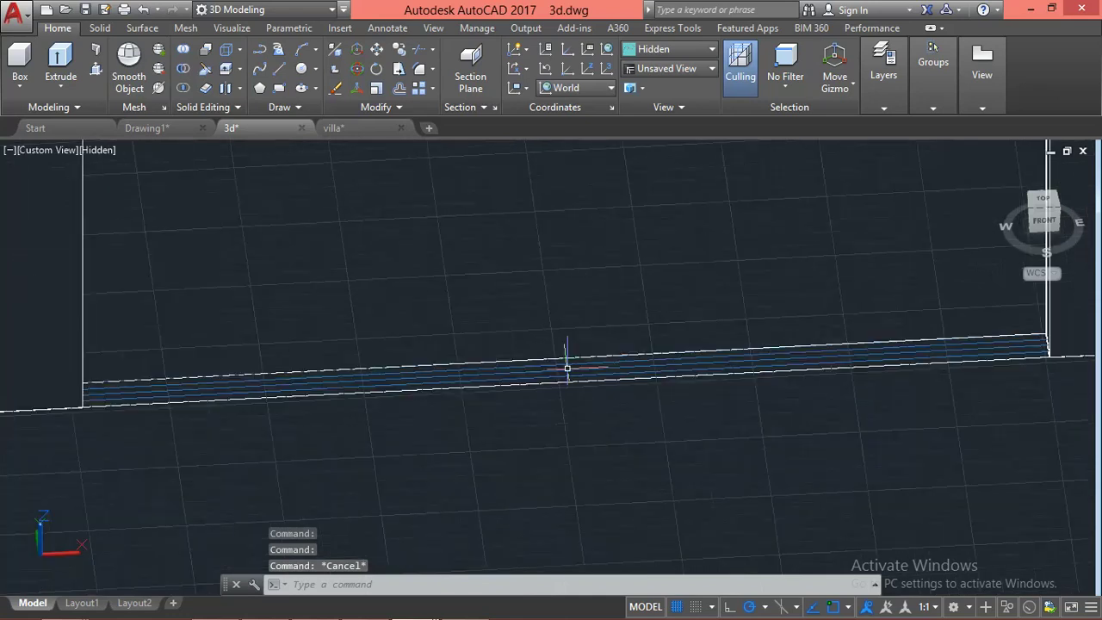
{"action": "scroll", "coordinate": [574, 363], "scroll_direction": "up", "scroll_amount": 2}
{"action": "left_click", "coordinate": [578, 358]}
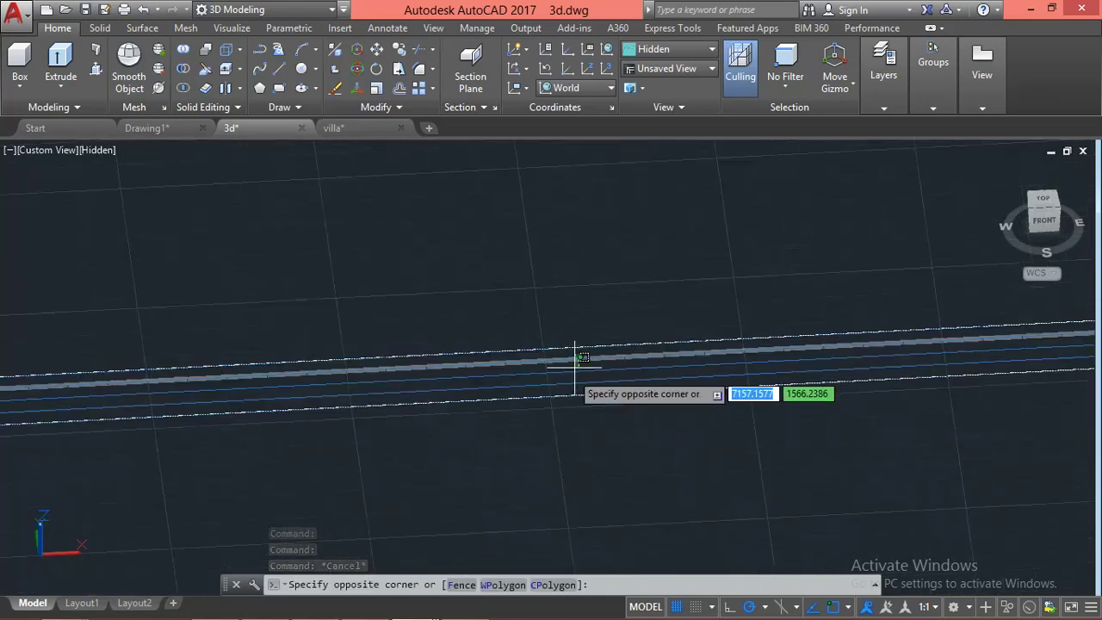
{"action": "left_click", "coordinate": [564, 384]}
{"action": "type", "text": "e"}
{"action": "key", "text": "Return"}
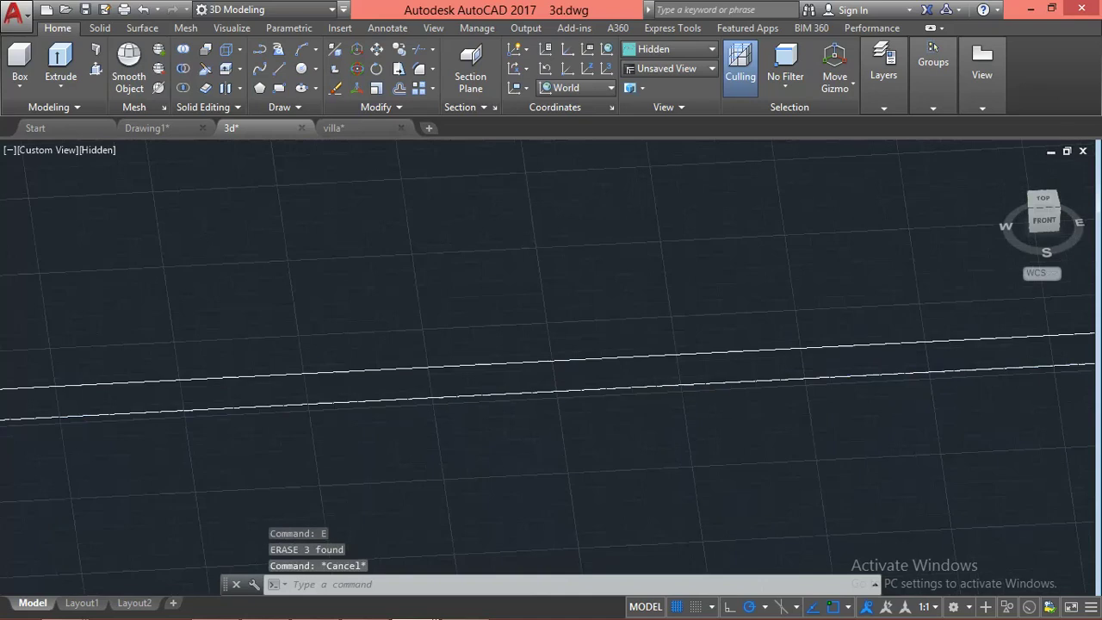
Start PRESSPULL, then cancel it before picking any area
{"action": "scroll", "coordinate": [553, 410], "scroll_direction": "down", "scroll_amount": 2}
{"action": "scroll", "coordinate": [633, 351], "scroll_direction": "up", "scroll_amount": 2}
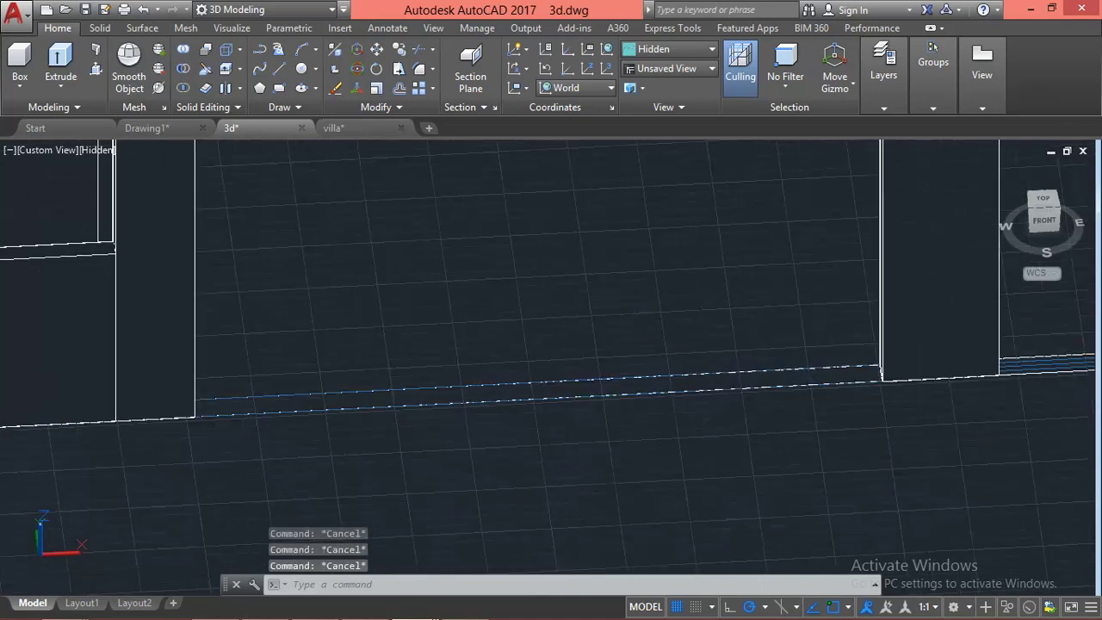
{"action": "type", "text": "press"}
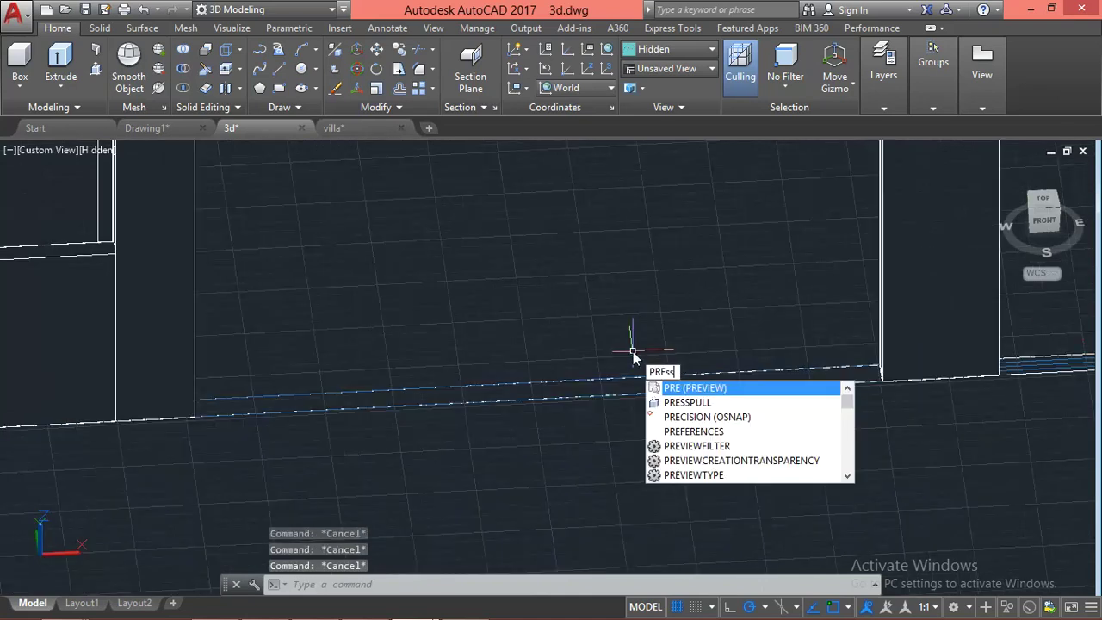
{"action": "key", "text": "Return"}
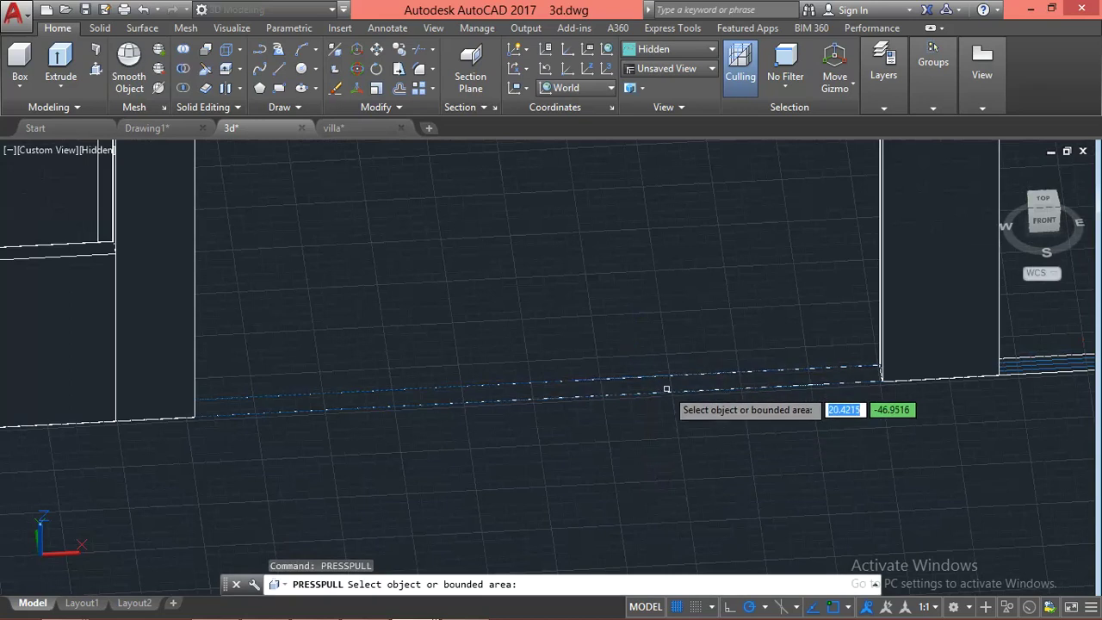
{"action": "key", "text": "Escape"}
{"action": "scroll", "coordinate": [666, 385], "scroll_direction": "down", "scroll_amount": 3}
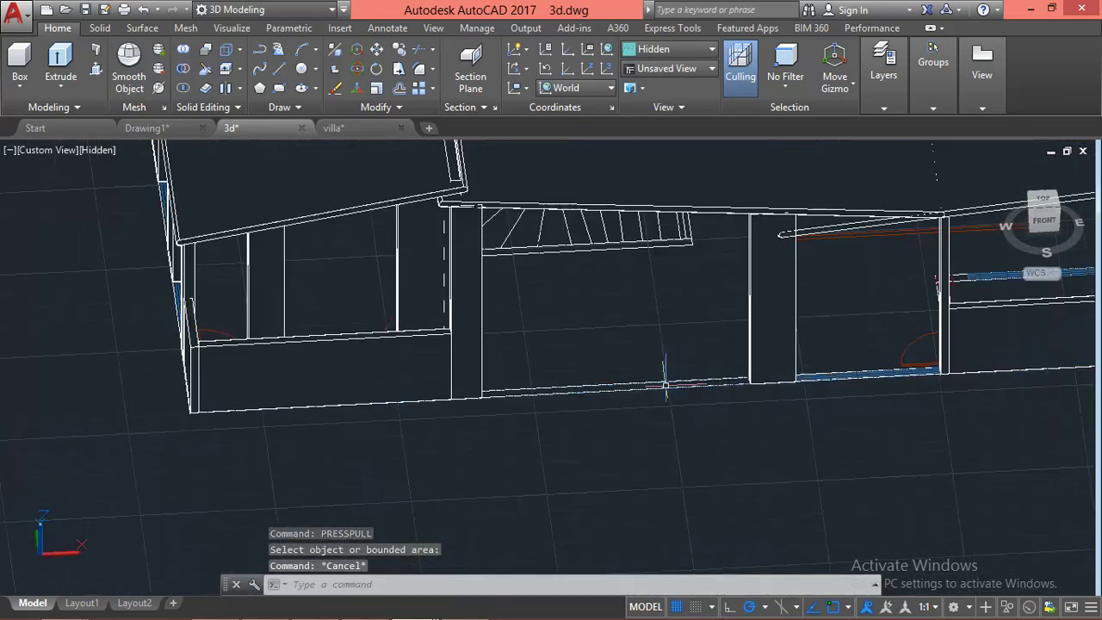
{"action": "key", "text": "Escape"}
{"action": "key", "text": "Escape"}
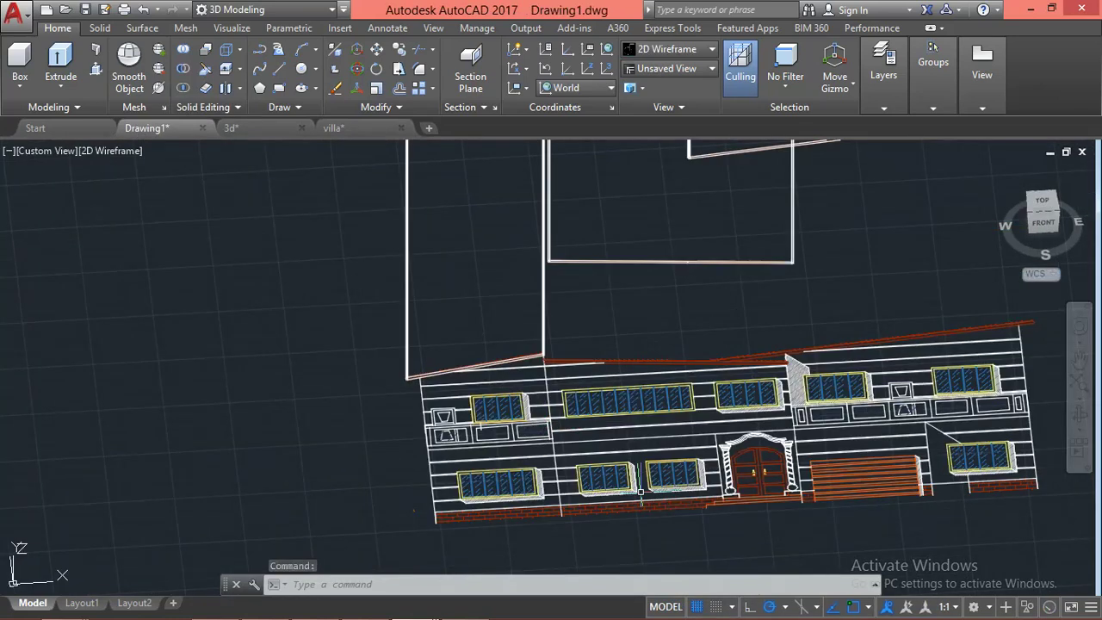
{"action": "left_click", "coordinate": [253, 133]}
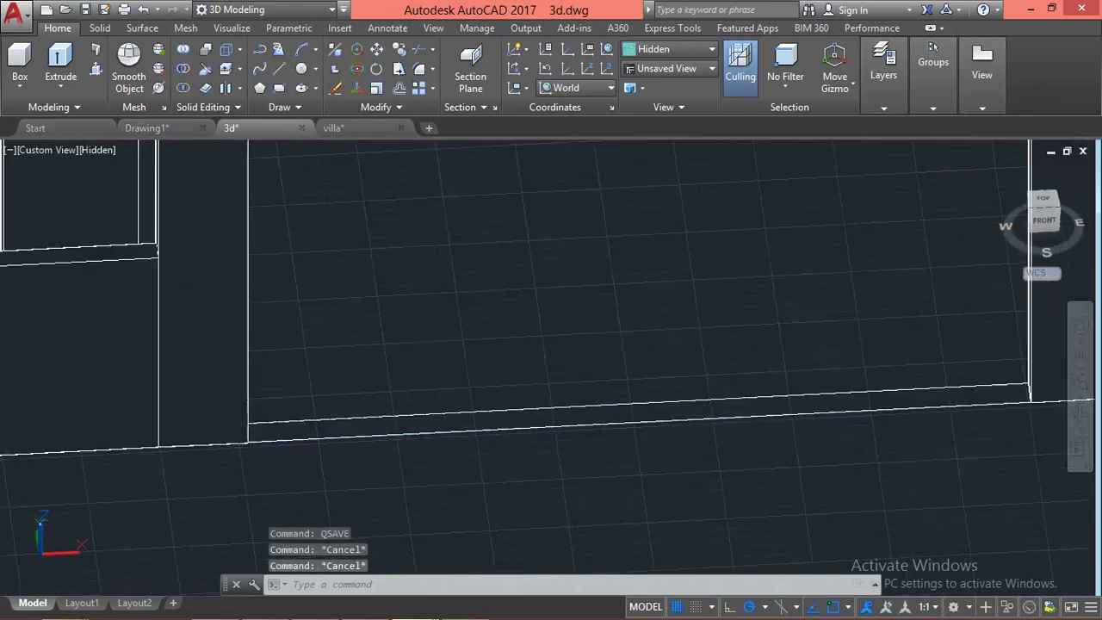
Press-pull the strip between the two front columns up 100 units into a low wall
{"action": "middle_click_drag", "start_coordinate": [609, 366], "coordinate": [574, 366]}
{"action": "type", "text": "ress"}
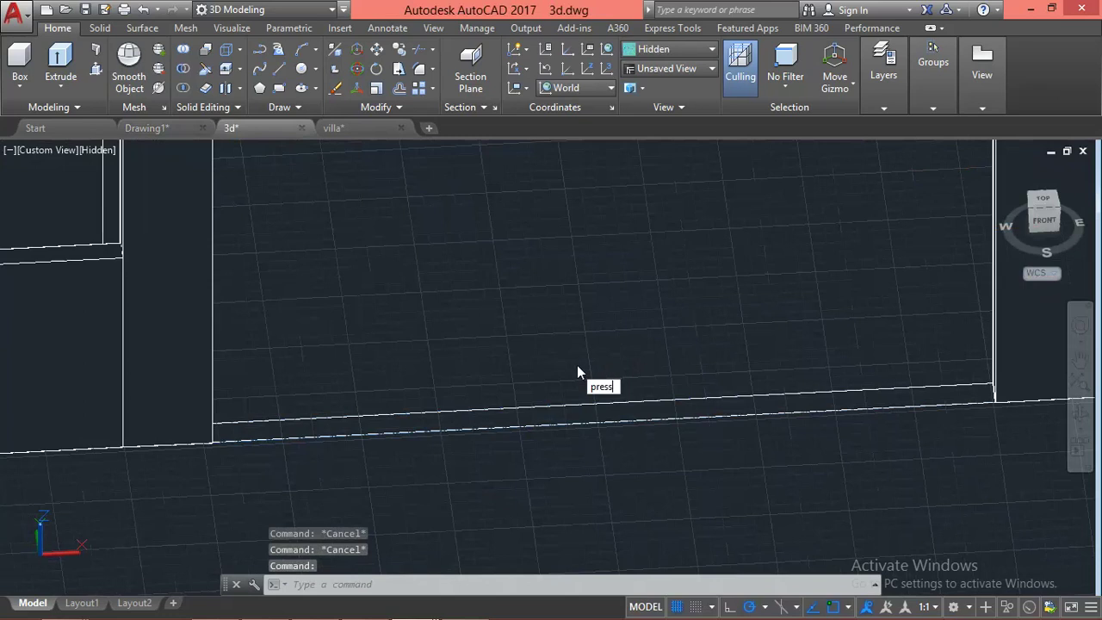
{"action": "key", "text": "Return"}
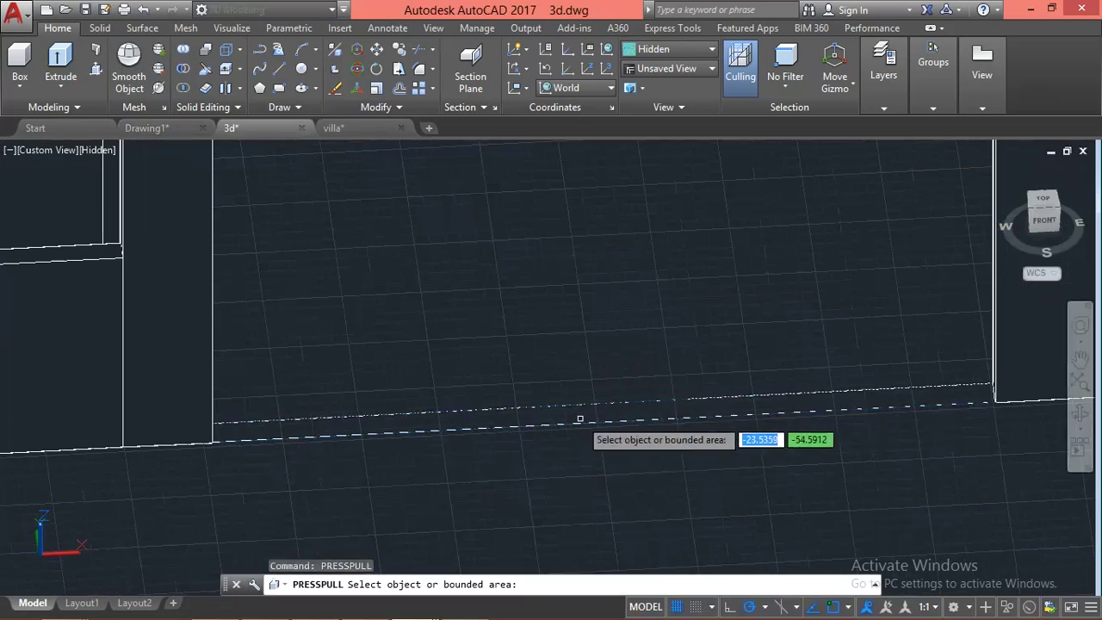
{"action": "left_click", "coordinate": [579, 406]}
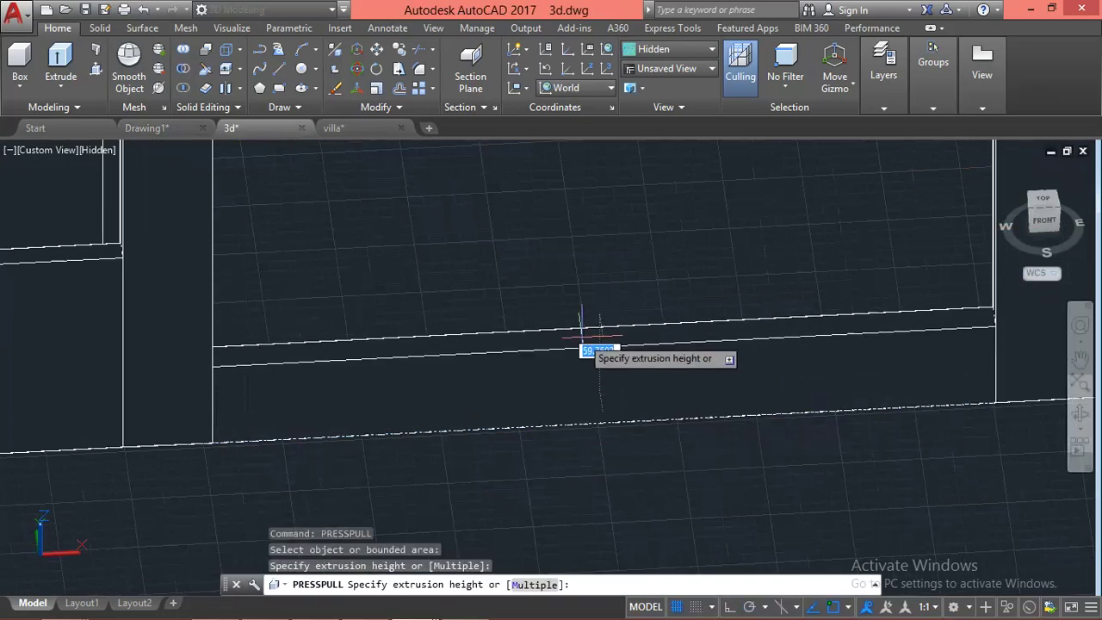
{"action": "type", "text": "100"}
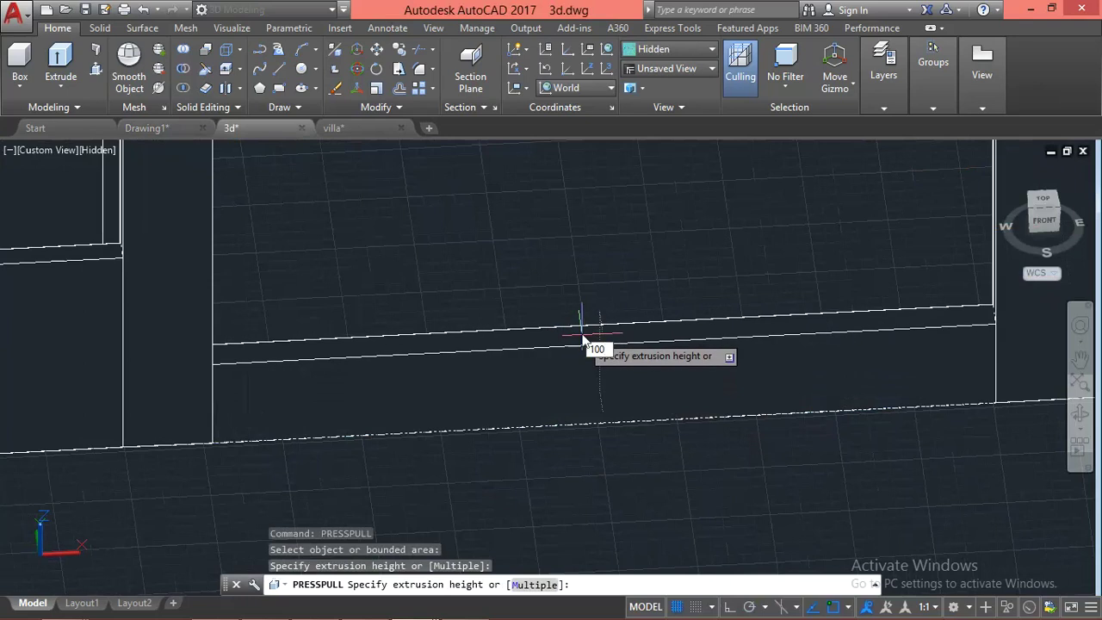
{"action": "key", "text": "Return"}
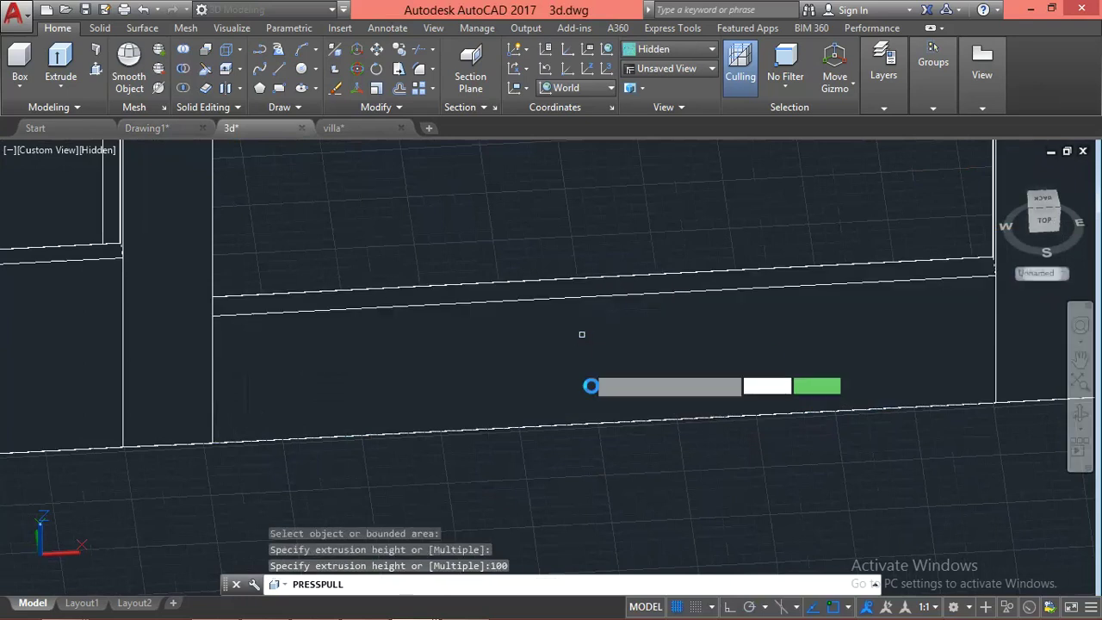
{"action": "scroll", "coordinate": [580, 336], "scroll_direction": "down", "scroll_amount": 3}
{"action": "key", "text": "Escape"}
{"action": "key", "text": "Escape"}
{"action": "mouse_move", "coordinate": [622, 442]}
{"action": "middle_mouse_down", "text": "shift"}
{"action": "mouse_move", "coordinate": [635, 433]}
{"action": "mouse_move", "coordinate": [634, 369]}
{"action": "middle_mouse_up", "text": "shift"}
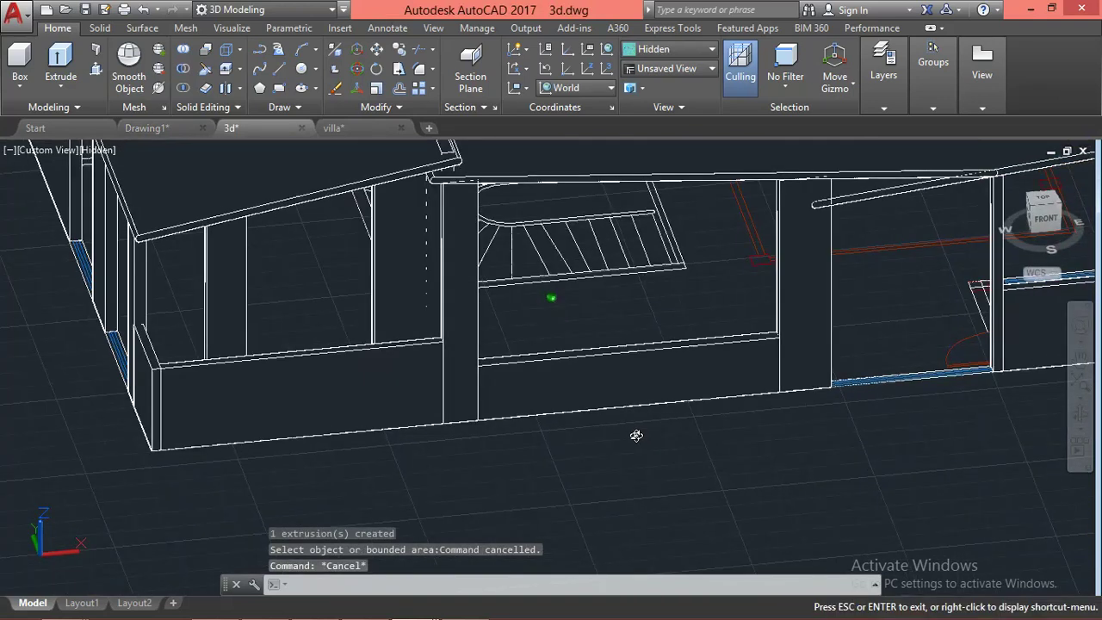
{"action": "key", "text": "Escape"}
{"action": "scroll", "coordinate": [634, 315], "scroll_direction": "up", "scroll_amount": 2}
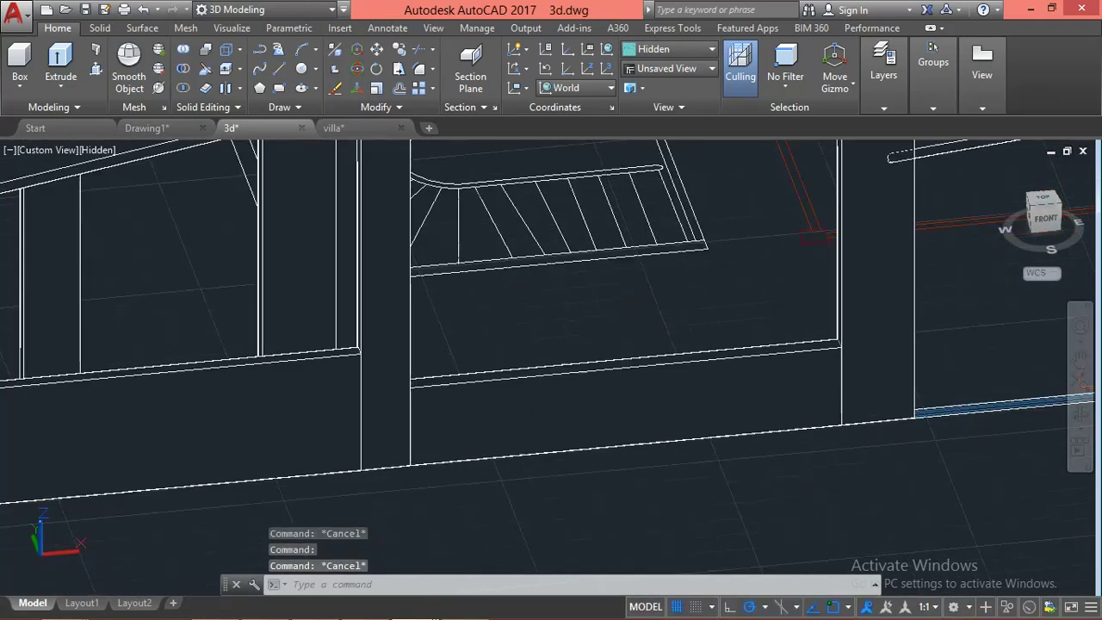
{"action": "scroll", "coordinate": [695, 345], "scroll_direction": "down", "scroll_amount": 3}
{"action": "scroll", "coordinate": [695, 337], "scroll_direction": "up", "scroll_amount": 2}
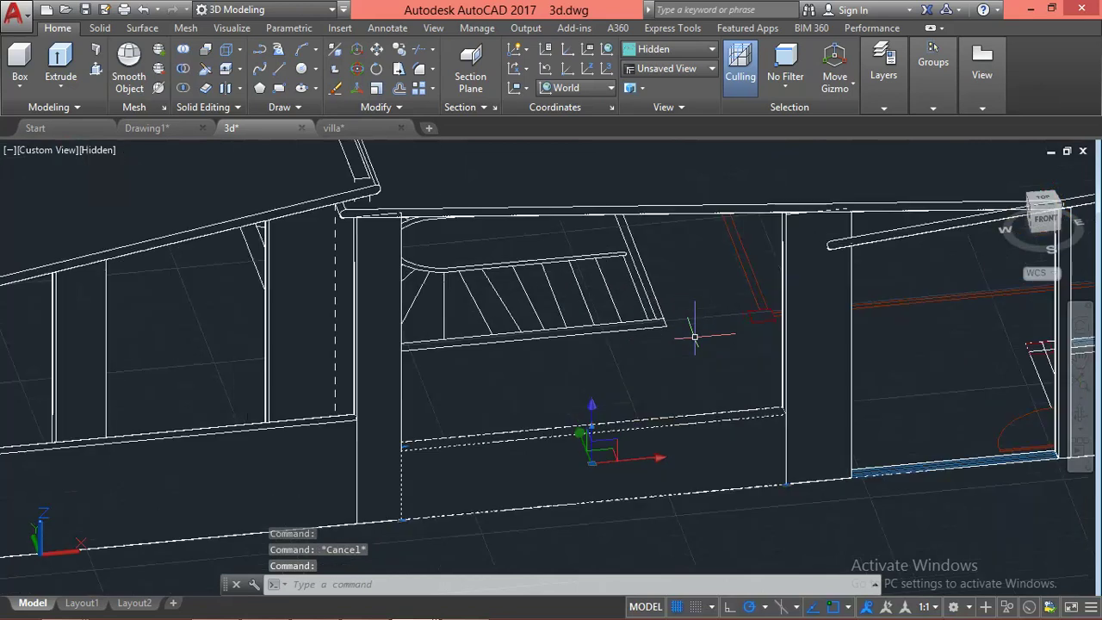
Copy the 100-unit panel from the column corner up to just below the roof
{"action": "type", "text": "Cp"}
{"action": "key", "text": "Return"}
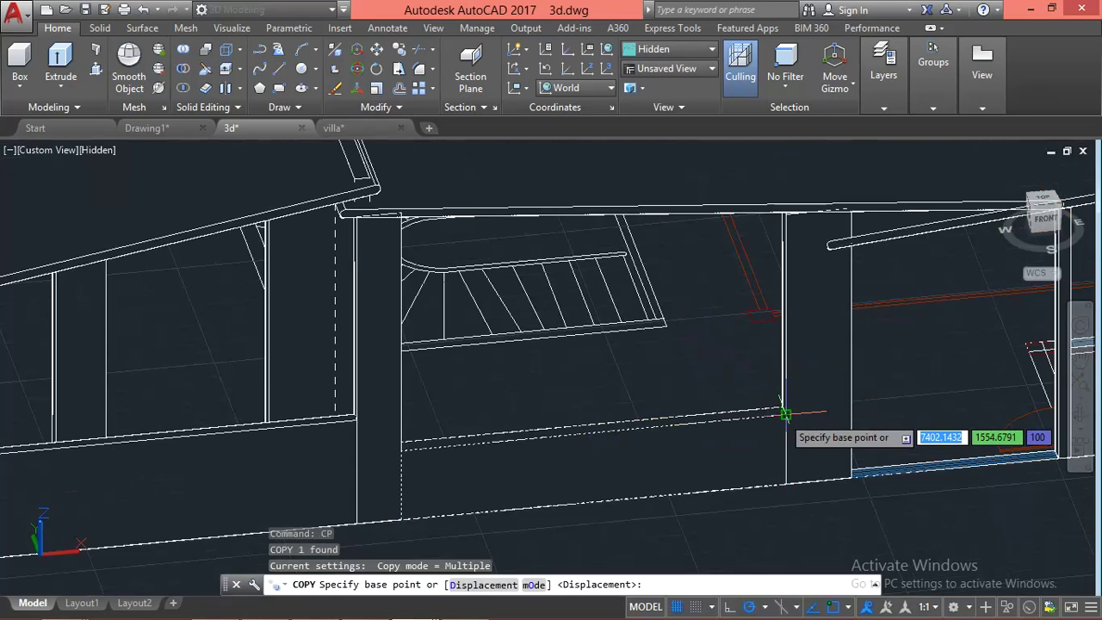
{"action": "left_click", "coordinate": [784, 411]}
{"action": "scroll", "coordinate": [785, 206], "scroll_direction": "up", "scroll_amount": 3}
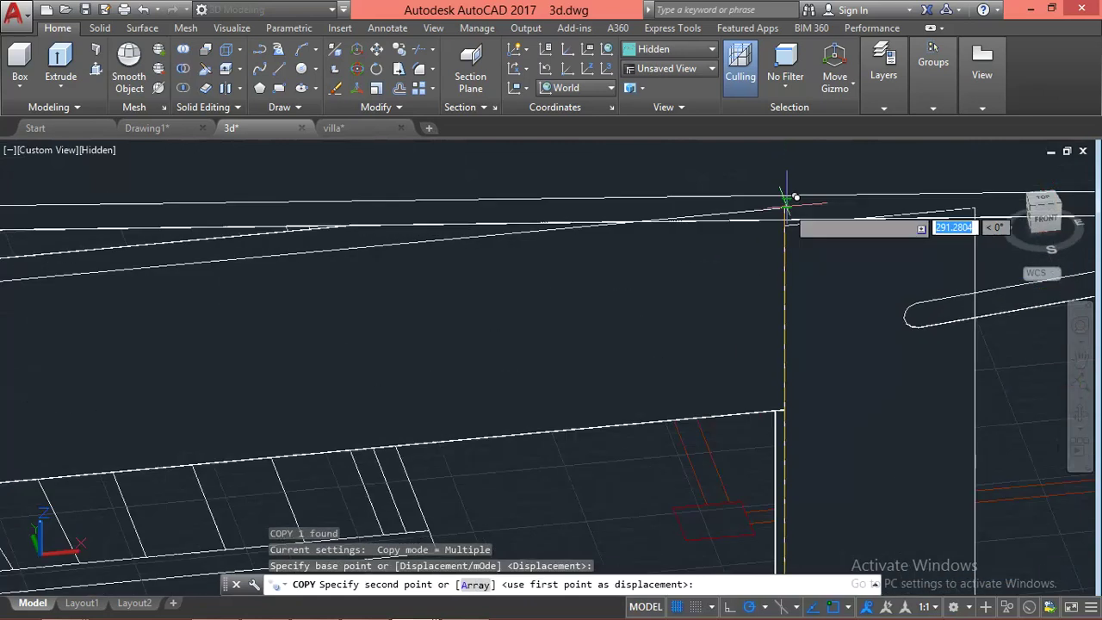
{"action": "scroll", "coordinate": [787, 192], "scroll_direction": "up", "scroll_amount": 2}
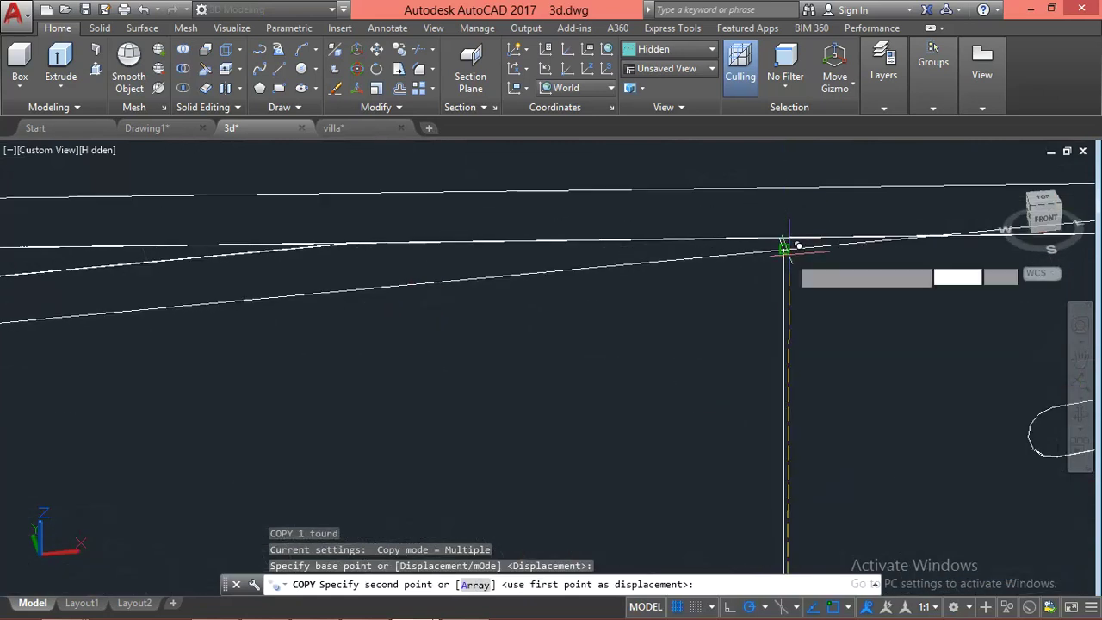
{"action": "left_click", "coordinate": [784, 247]}
{"action": "key", "text": "Escape"}
{"action": "scroll", "coordinate": [781, 254], "scroll_direction": "down", "scroll_amount": 3}
{"action": "scroll", "coordinate": [780, 267], "scroll_direction": "down", "scroll_amount": 2}
{"action": "key", "text": "Escape"}
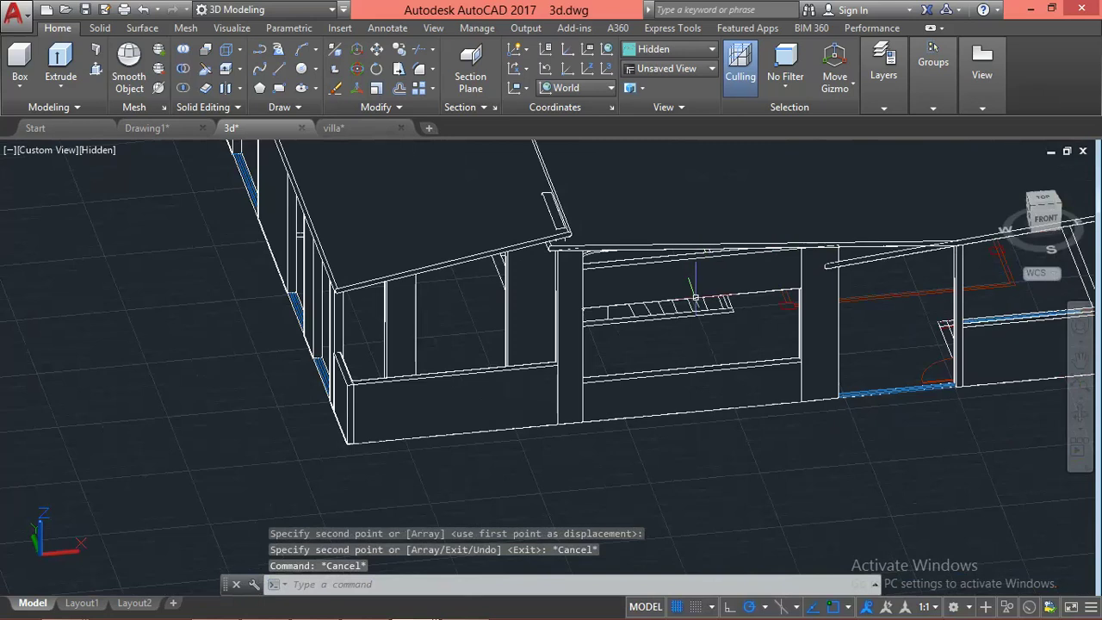
{"action": "middle_click_drag", "start_coordinate": [698, 288], "coordinate": [648, 290], "text": "shift"}
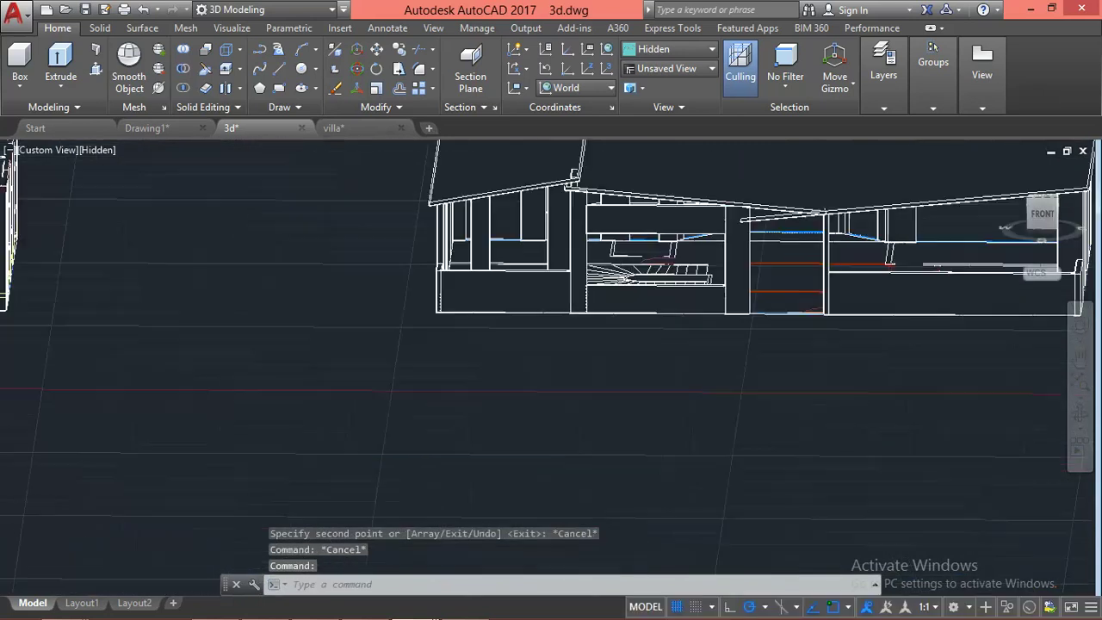
Erase the copied panel sitting just under the roof
{"action": "scroll", "coordinate": [695, 297], "scroll_direction": "down", "scroll_amount": 2}
{"action": "scroll", "coordinate": [631, 181], "scroll_direction": "up", "scroll_amount": 2}
{"action": "scroll", "coordinate": [616, 215], "scroll_direction": "up", "scroll_amount": 2}
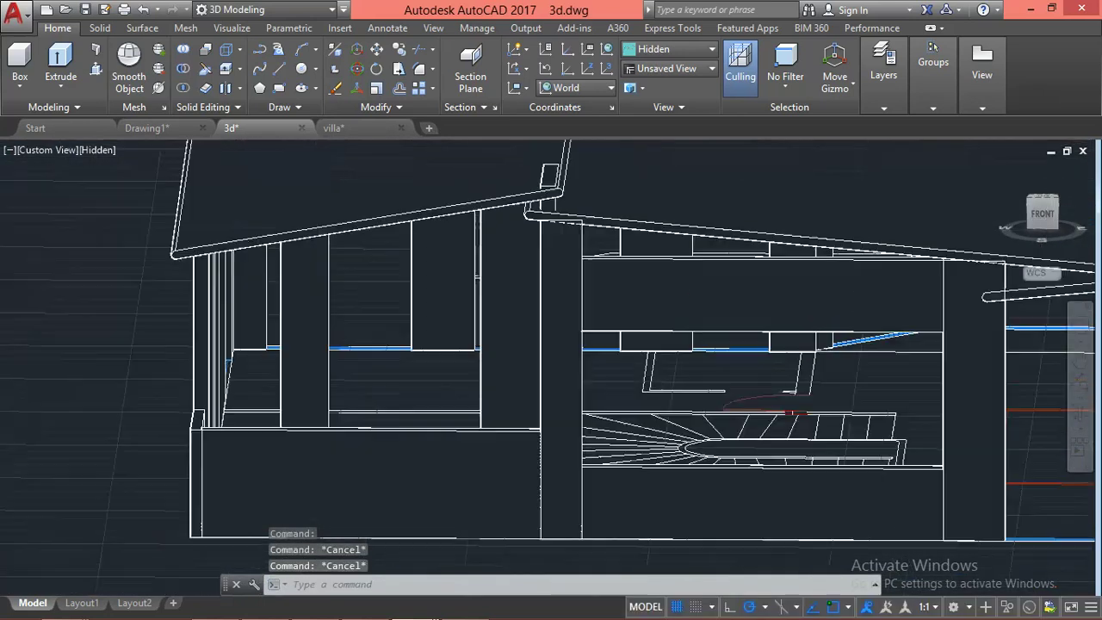
{"action": "scroll", "coordinate": [600, 252], "scroll_direction": "up", "scroll_amount": 2}
{"action": "left_click", "coordinate": [600, 253]}
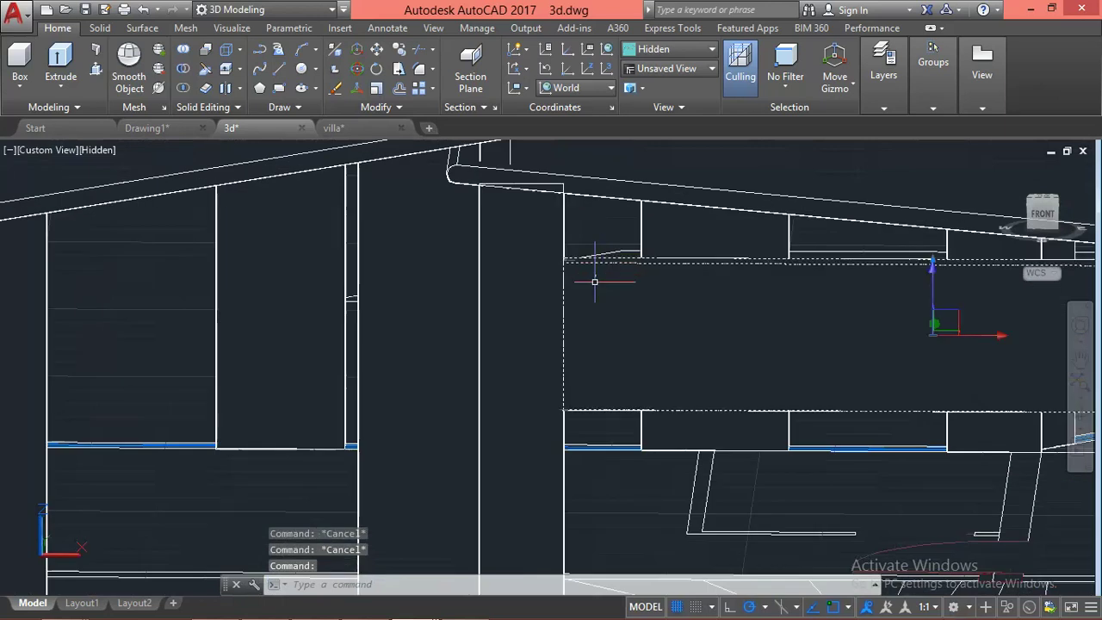
{"action": "scroll", "coordinate": [637, 256], "scroll_direction": "down", "scroll_amount": 2}
{"action": "key", "text": "Escape"}
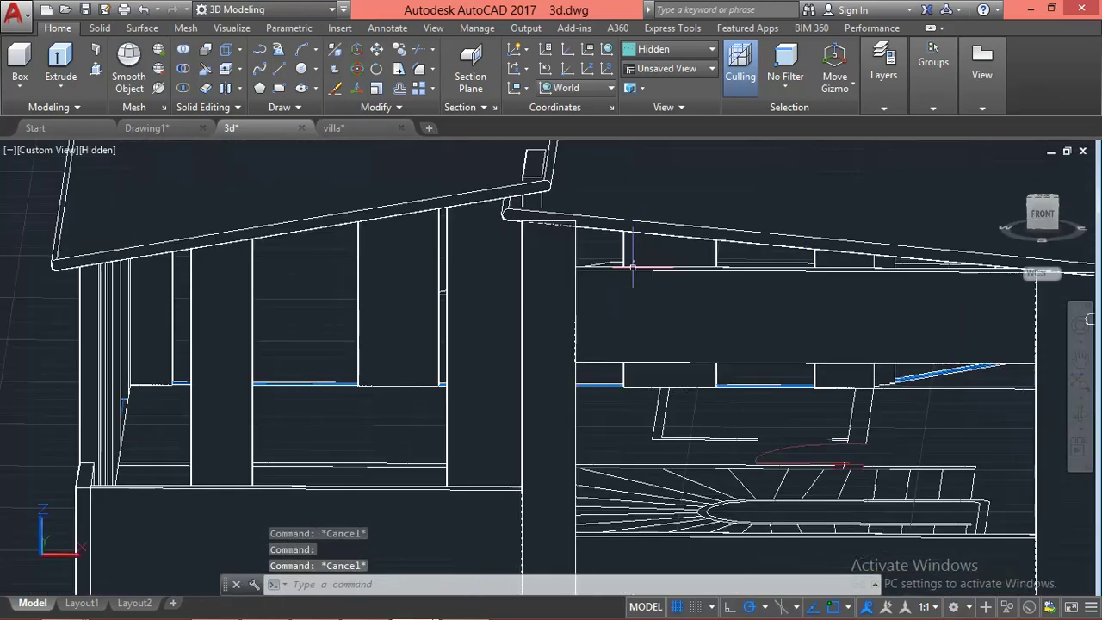
{"action": "mouse_move", "coordinate": [628, 274]}
{"action": "middle_mouse_down"}
{"action": "mouse_move", "coordinate": [572, 291]}
{"action": "mouse_move", "coordinate": [546, 238]}
{"action": "middle_mouse_up"}
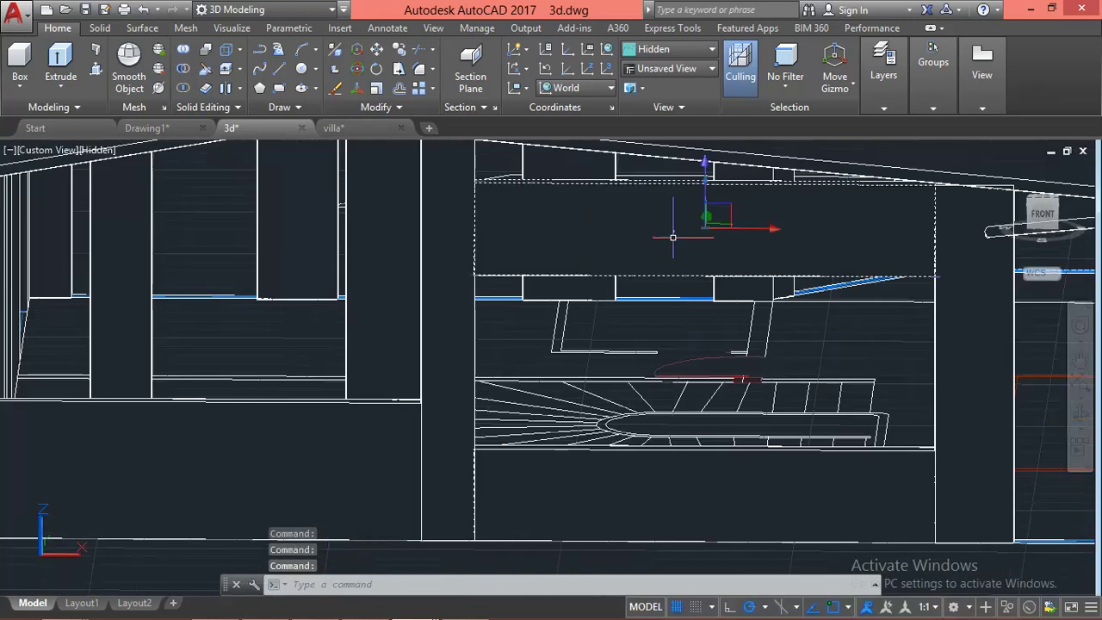
{"action": "left_click", "coordinate": [704, 181]}
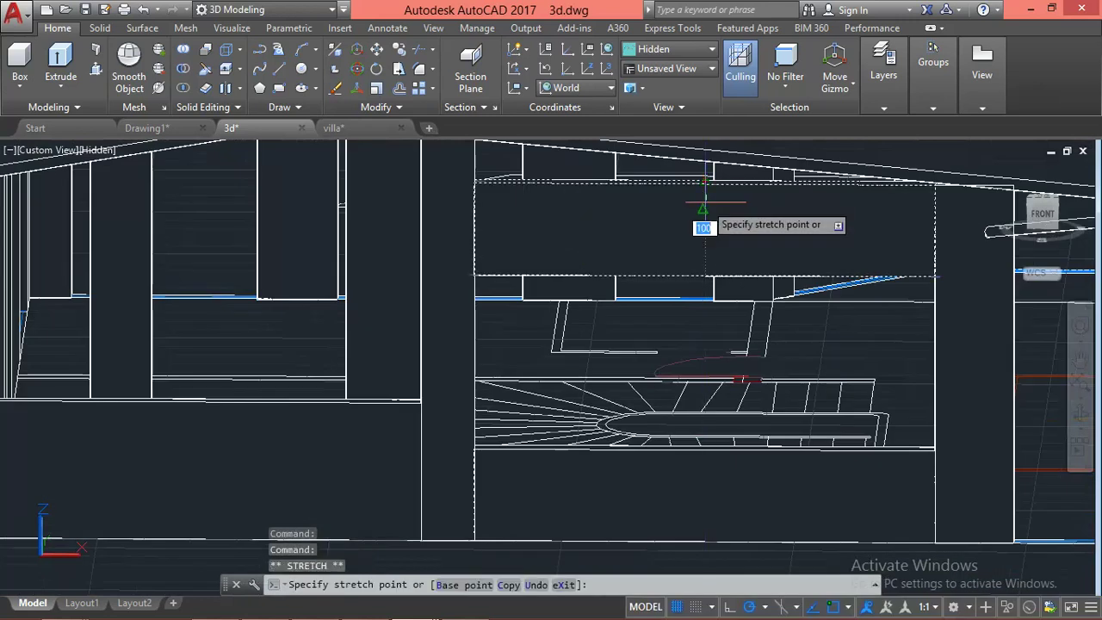
{"action": "key", "text": "Escape"}
{"action": "key", "text": "Escape"}
{"action": "left_click", "coordinate": [633, 252]}
{"action": "type", "text": "e"}
{"action": "key", "text": "Return"}
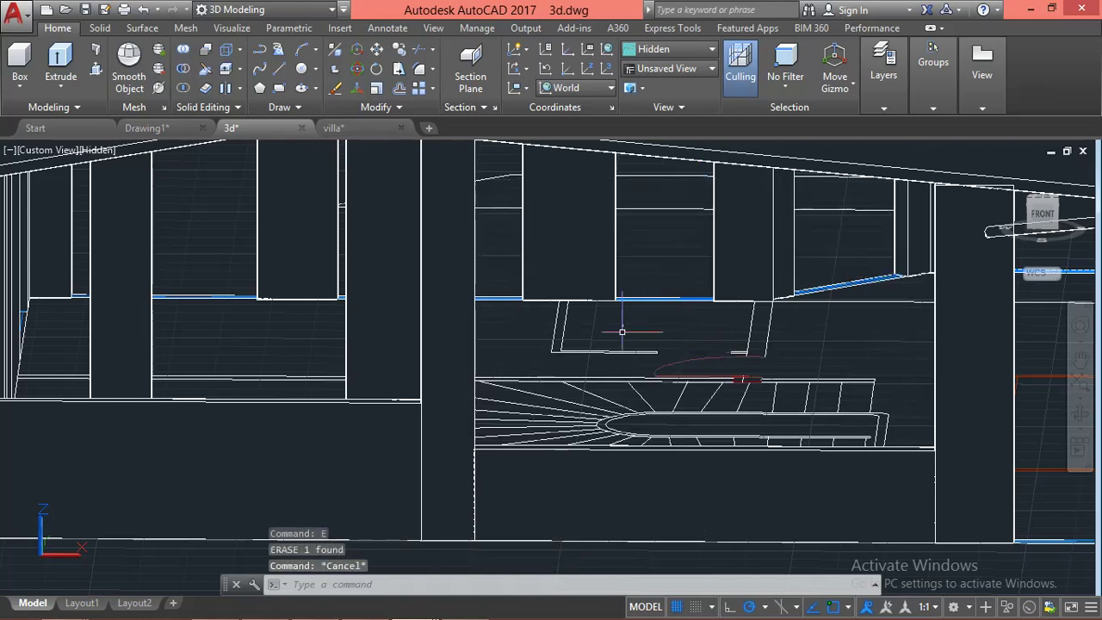
Switch to the Drawing1 elevation drawing
{"action": "scroll", "coordinate": [627, 325], "scroll_direction": "down", "scroll_amount": 2}
{"action": "mouse_move", "coordinate": [597, 401]}
{"action": "middle_mouse_down"}
{"action": "mouse_move", "coordinate": [618, 435]}
{"action": "mouse_move", "coordinate": [614, 374]}
{"action": "mouse_move", "coordinate": [623, 411]}
{"action": "middle_mouse_up"}
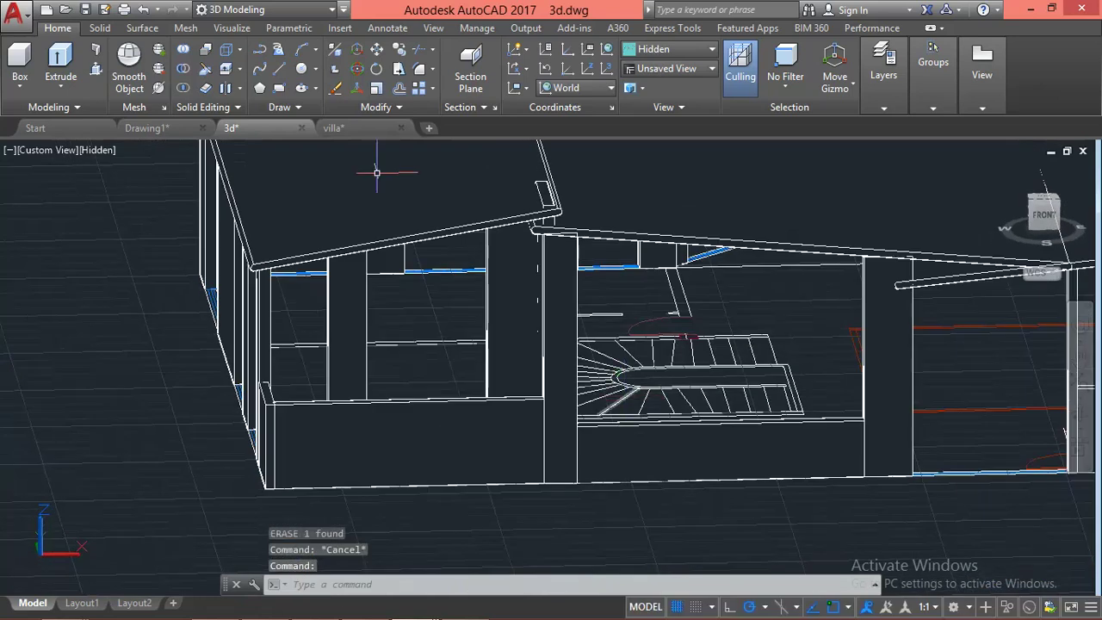
{"action": "left_click", "coordinate": [161, 127]}
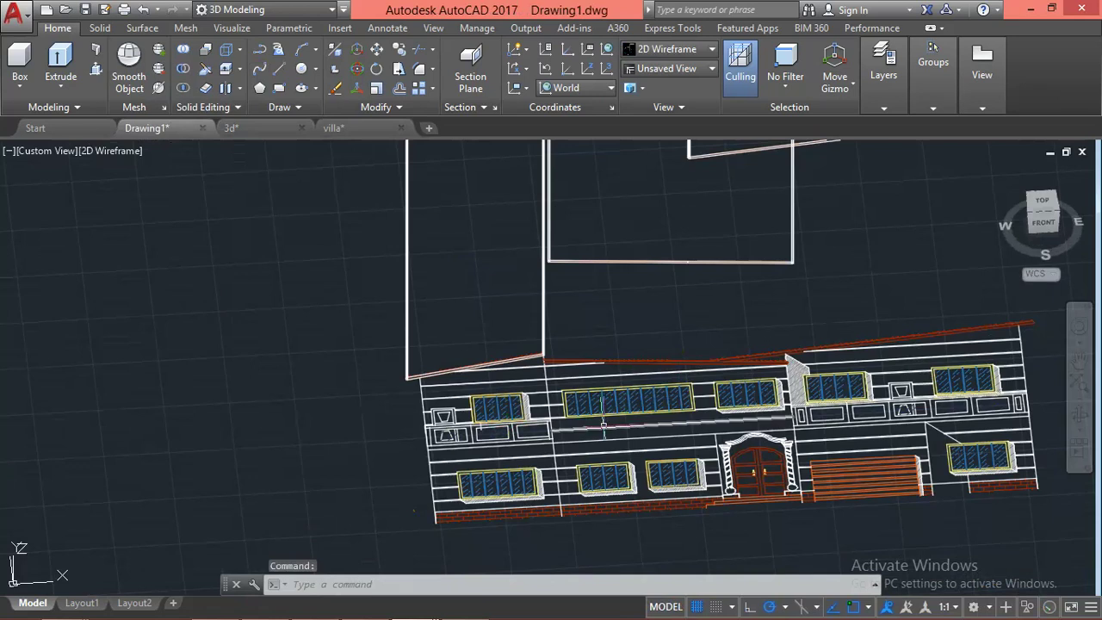
Crossing-select and erase the two stray line pieces above the long upper window
{"action": "scroll", "coordinate": [632, 404], "scroll_direction": "up", "scroll_amount": 2}
{"action": "scroll", "coordinate": [766, 324], "scroll_direction": "up", "scroll_amount": 2}
{"action": "scroll", "coordinate": [768, 324], "scroll_direction": "down", "scroll_amount": 4}
{"action": "type", "text": "l"}
{"action": "key", "text": "Return"}
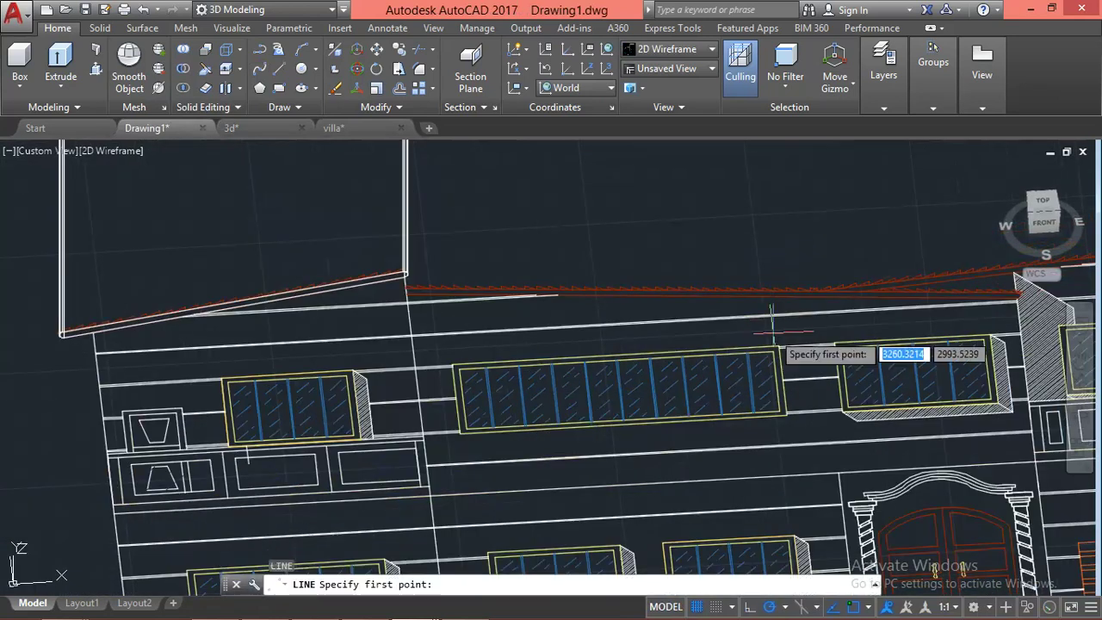
{"action": "scroll", "coordinate": [775, 316], "scroll_direction": "up", "scroll_amount": 4}
{"action": "left_click", "coordinate": [779, 361]}
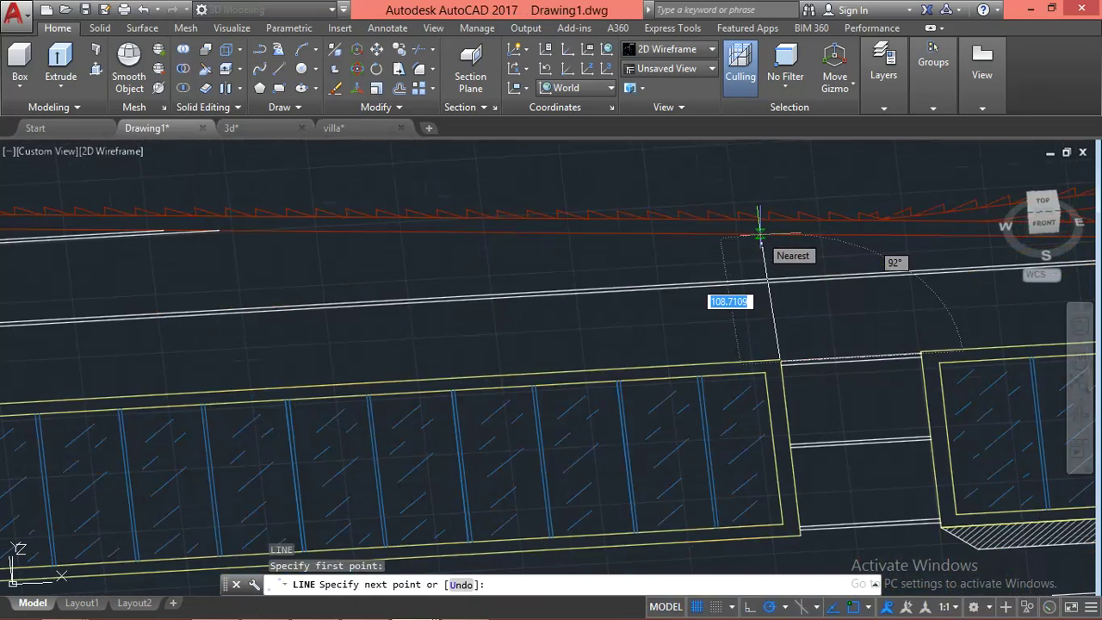
{"action": "key", "text": "Escape"}
{"action": "left_click", "coordinate": [719, 278]}
{"action": "left_click", "coordinate": [700, 307]}
{"action": "type", "text": "e"}
{"action": "key", "text": "Return"}
Inspect the double line above the window, abandoning a selection box around it
{"action": "scroll", "coordinate": [701, 307], "scroll_direction": "down", "scroll_amount": 3}
{"action": "scroll", "coordinate": [492, 295], "scroll_direction": "down", "scroll_amount": 1}
{"action": "scroll", "coordinate": [505, 296], "scroll_direction": "up", "scroll_amount": 3}
{"action": "scroll", "coordinate": [505, 300], "scroll_direction": "down", "scroll_amount": 2}
{"action": "scroll", "coordinate": [504, 300], "scroll_direction": "up", "scroll_amount": 2}
{"action": "key", "text": "Escape"}
{"action": "scroll", "coordinate": [504, 301], "scroll_direction": "up", "scroll_amount": 2}
{"action": "left_click", "coordinate": [540, 284]}
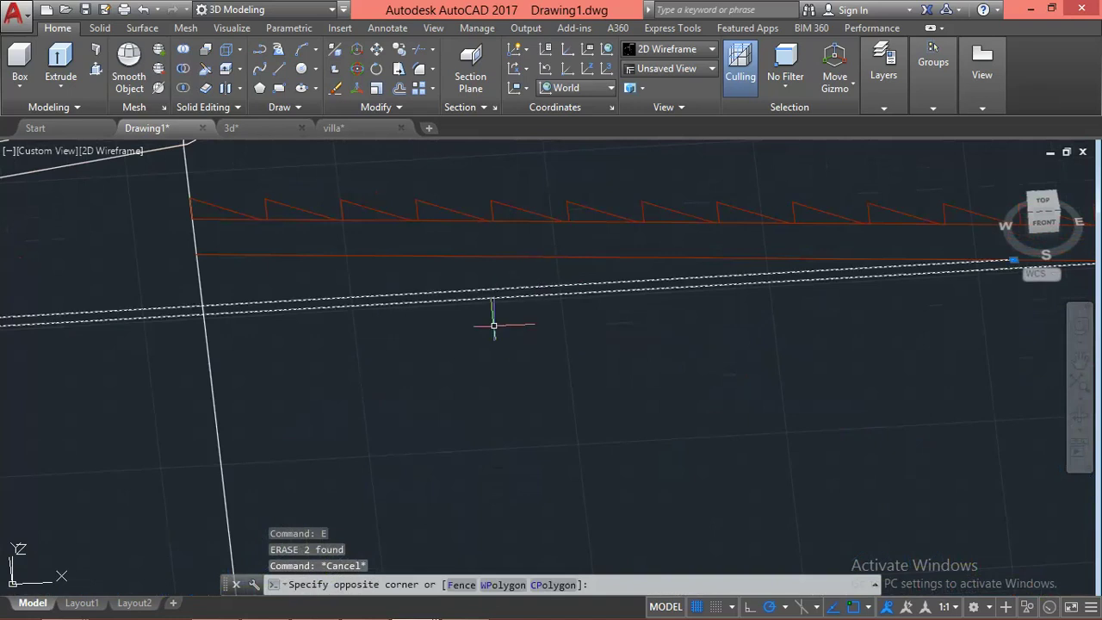
{"action": "key", "text": "Escape"}
{"action": "scroll", "coordinate": [507, 345], "scroll_direction": "down", "scroll_amount": 2}
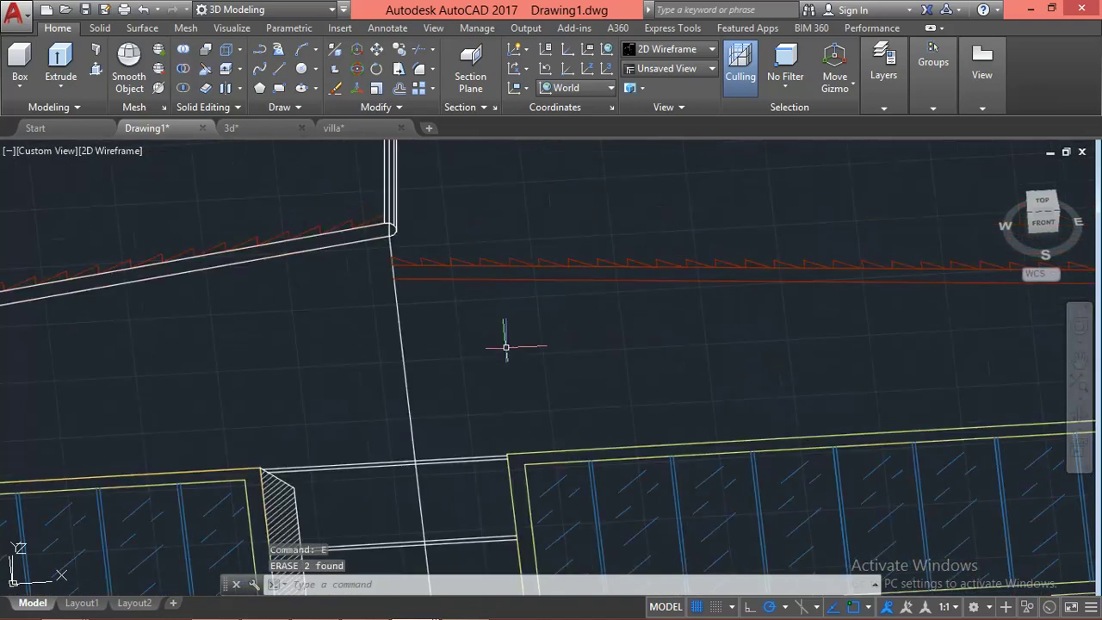
{"action": "scroll", "coordinate": [517, 345], "scroll_direction": "down", "scroll_amount": 1}
{"action": "scroll", "coordinate": [676, 366], "scroll_direction": "down", "scroll_amount": 1}
{"action": "scroll", "coordinate": [676, 366], "scroll_direction": "up", "scroll_amount": 2}
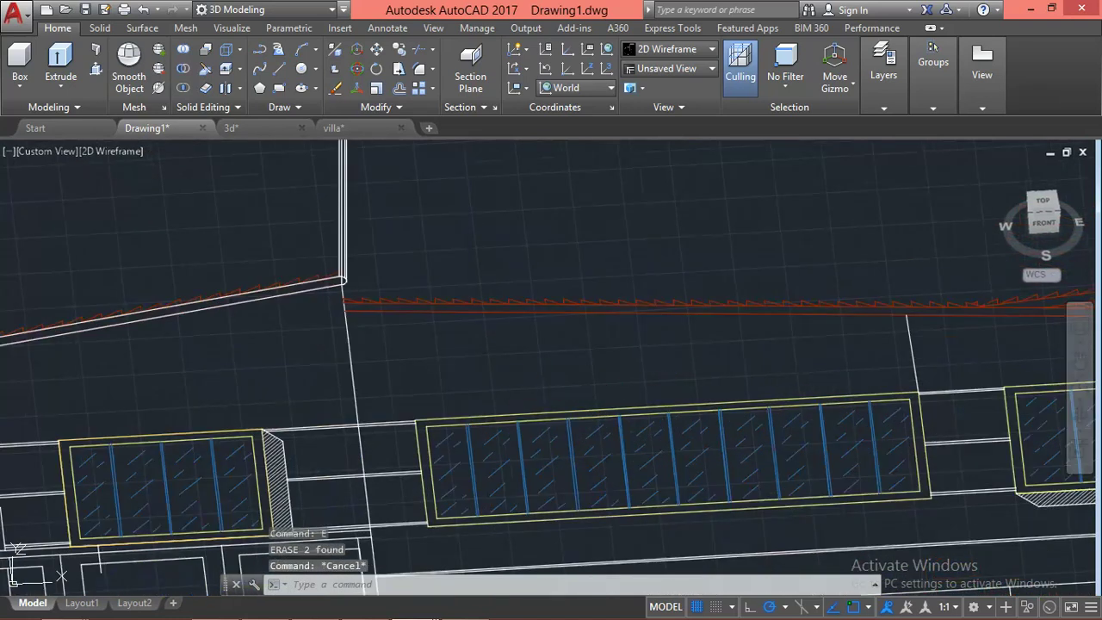
{"action": "key", "text": "Escape"}
{"action": "key", "text": "Escape"}
{"action": "scroll", "coordinate": [404, 418], "scroll_direction": "up", "scroll_amount": 3}
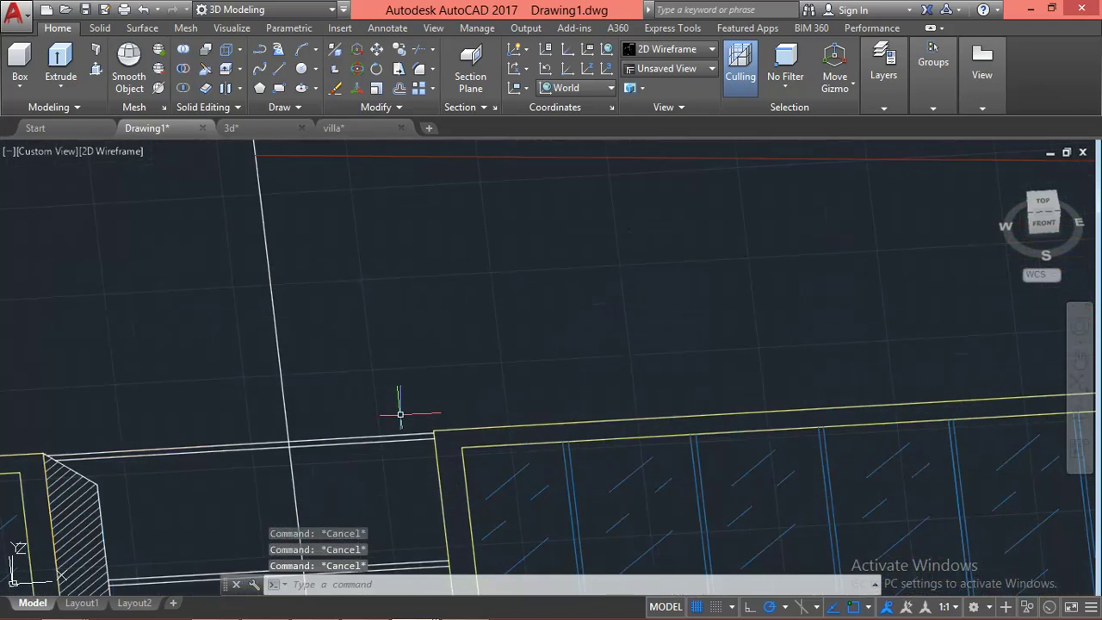
Pan to the upper facade and start PRESSPULL on the area above the long window
{"action": "type", "text": "l"}
{"action": "key", "text": "Return"}
{"action": "left_click", "coordinate": [434, 430]}
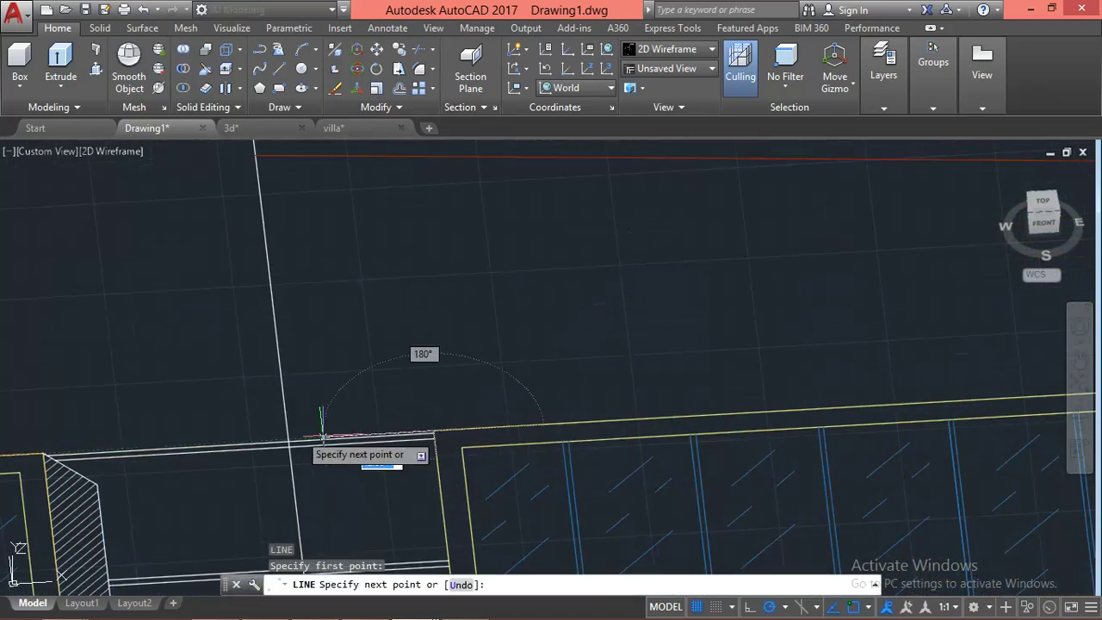
{"action": "scroll", "coordinate": [287, 445], "scroll_direction": "up", "scroll_amount": 2}
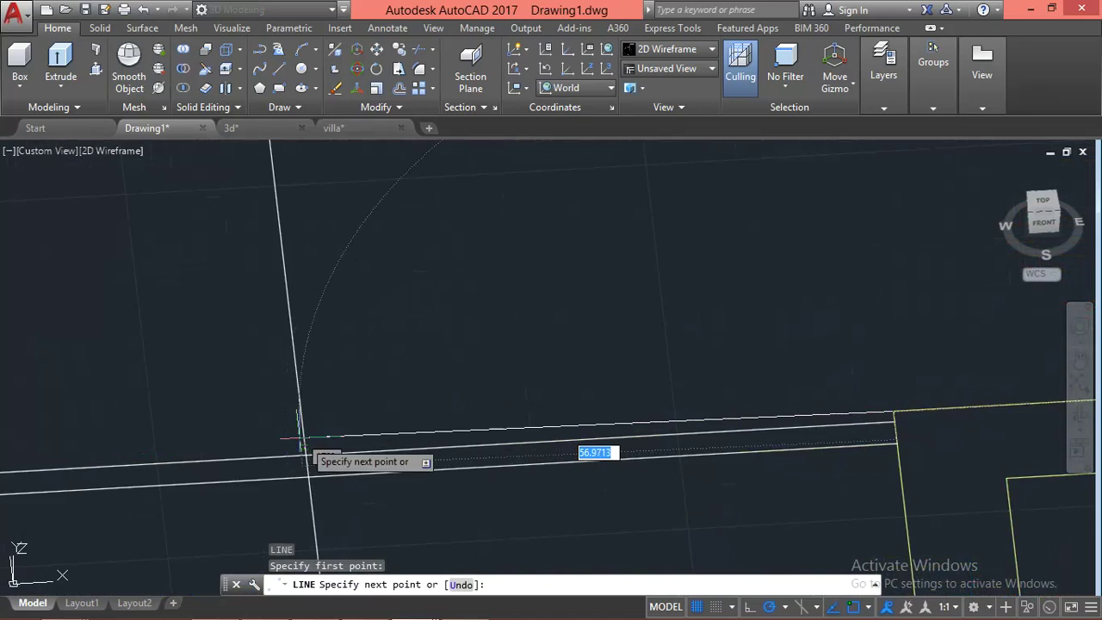
{"action": "key", "text": "Escape"}
{"action": "scroll", "coordinate": [302, 447], "scroll_direction": "down", "scroll_amount": 2}
{"action": "key", "text": "Escape"}
{"action": "scroll", "coordinate": [301, 447], "scroll_direction": "down", "scroll_amount": 2}
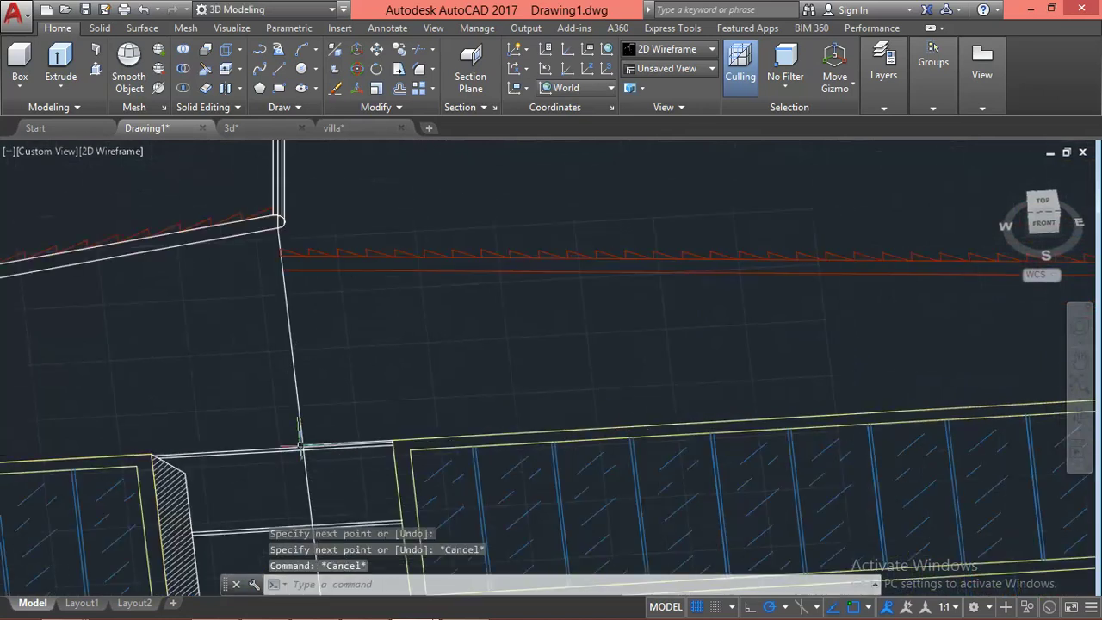
{"action": "middle_click_drag", "start_coordinate": [607, 431], "coordinate": [536, 305]}
{"action": "scroll", "coordinate": [537, 305], "scroll_direction": "down", "scroll_amount": 2}
{"action": "scroll", "coordinate": [492, 369], "scroll_direction": "down", "scroll_amount": 2}
{"action": "key", "text": "Escape"}
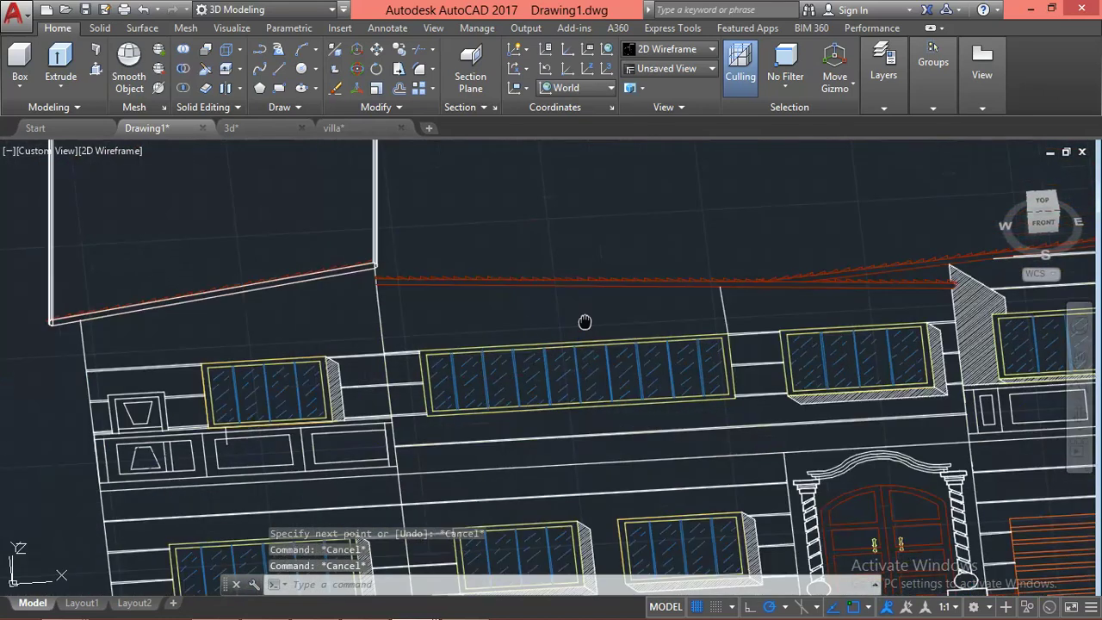
{"action": "key", "text": "Escape"}
{"action": "scroll", "coordinate": [491, 326], "scroll_direction": "up", "scroll_amount": 2}
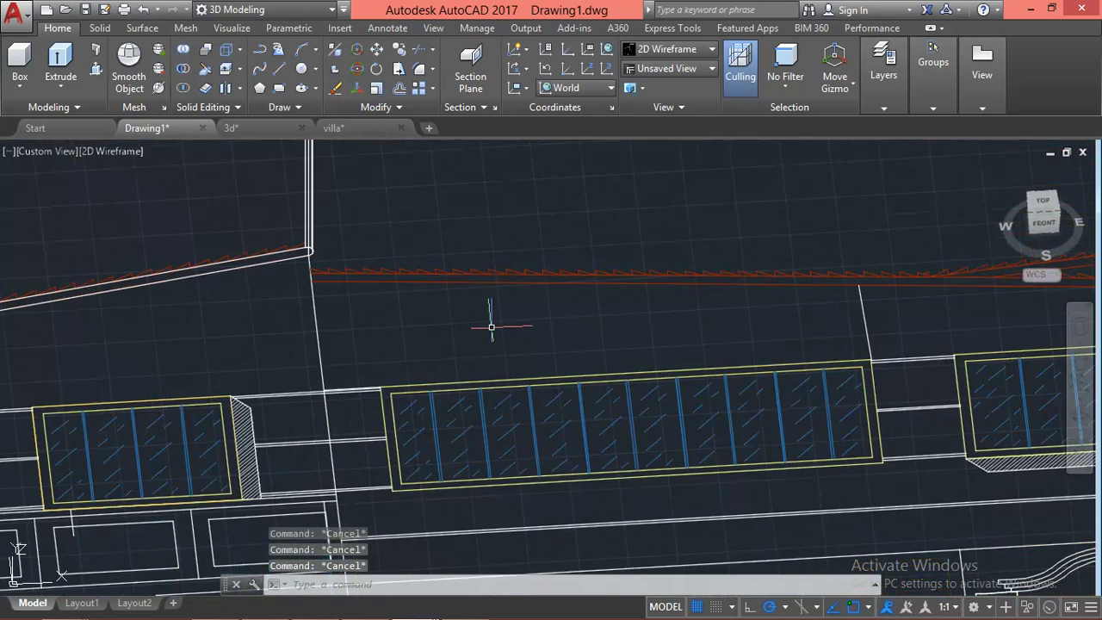
{"action": "type", "text": "presspull"}
{"action": "key", "text": "Return"}
Press-pull the strip above the long window 2 units, copy the slab, and go back to 3d.dwg
{"action": "left_click", "coordinate": [526, 328]}
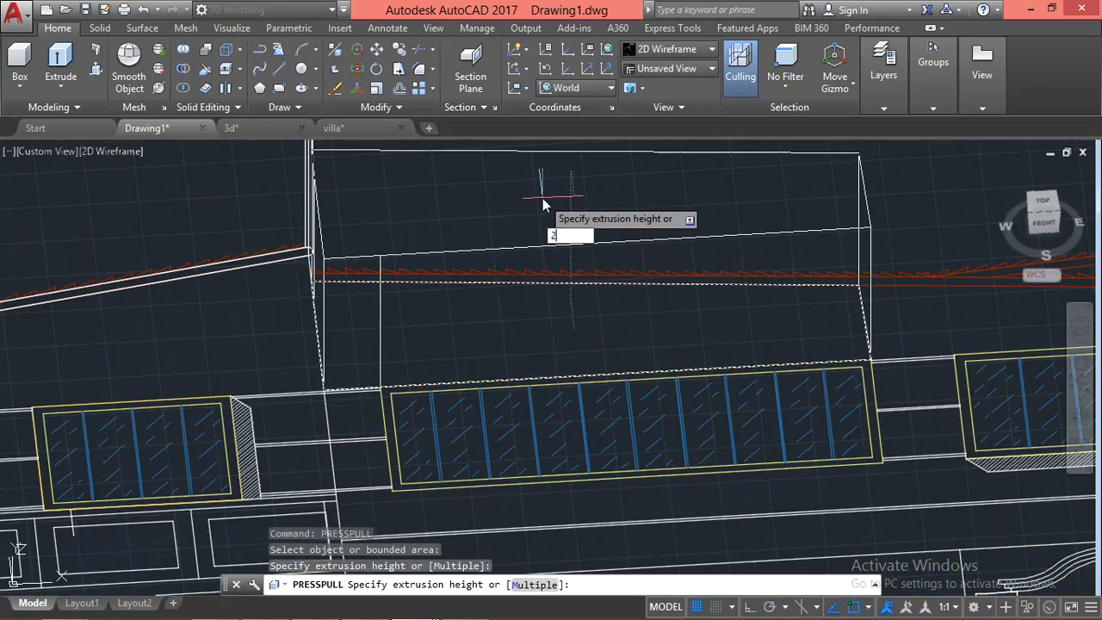
{"action": "key", "text": "Return"}
{"action": "key", "text": "Escape"}
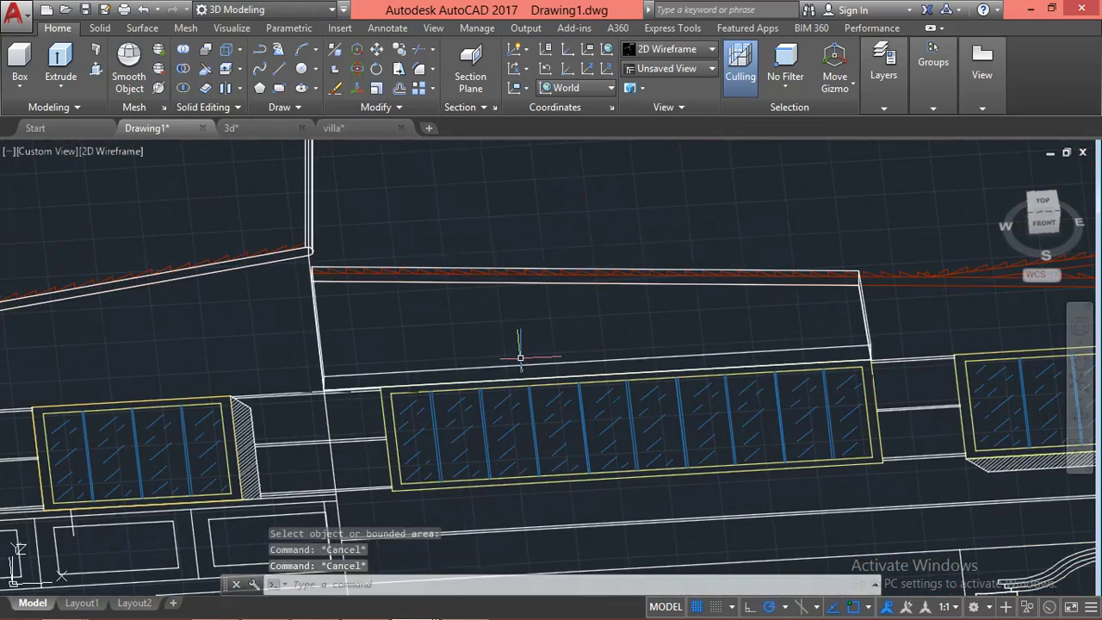
{"action": "left_click", "coordinate": [520, 355]}
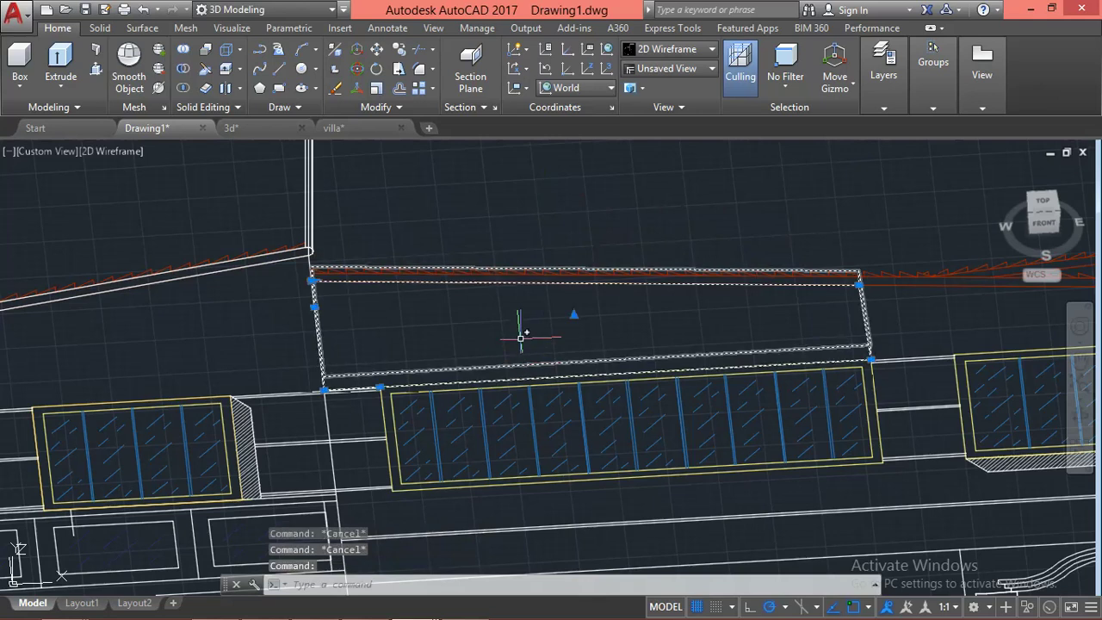
{"action": "left_click", "coordinate": [251, 126]}
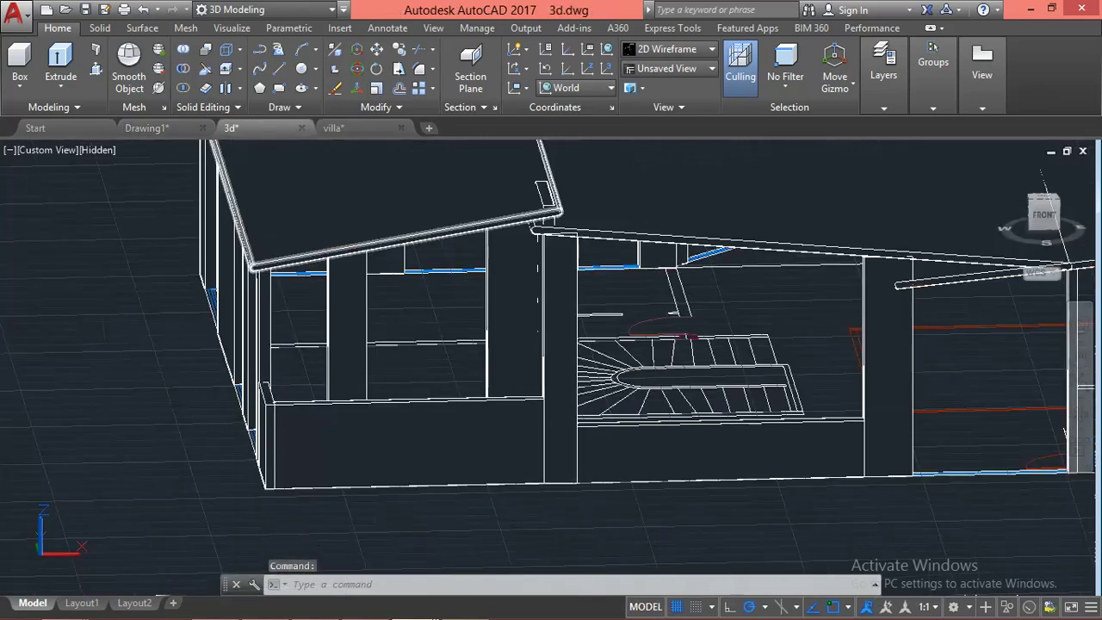
Place the pasted lintel panel in front of the house and 3D-rotate it 90° upright
{"action": "middle_click_drag", "start_coordinate": [359, 568], "coordinate": [500, 470]}
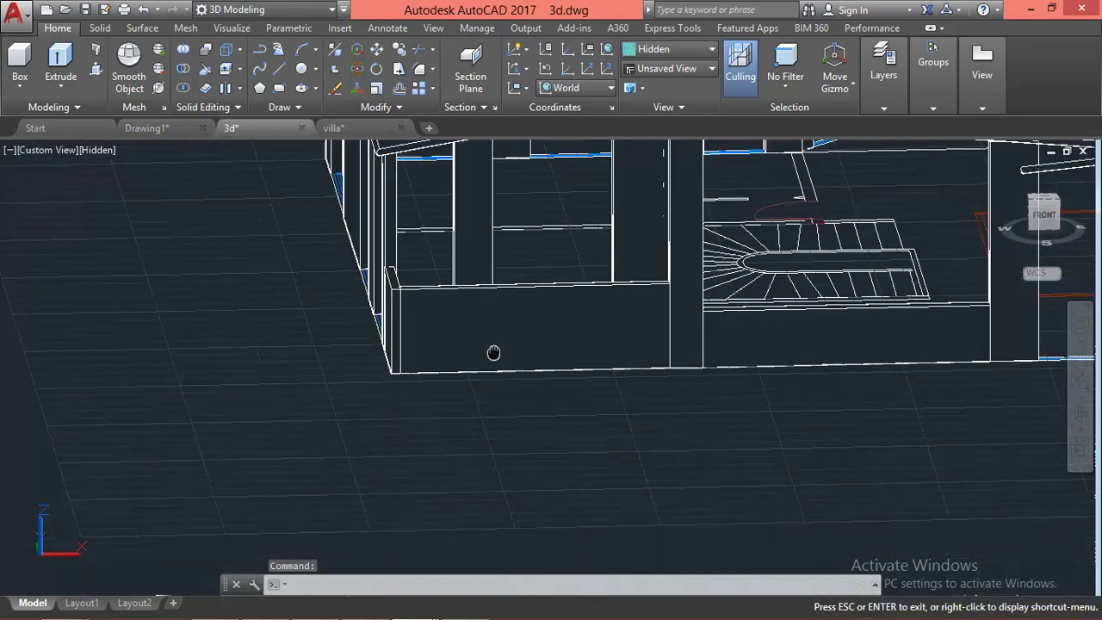
{"action": "left_click", "coordinate": [568, 492]}
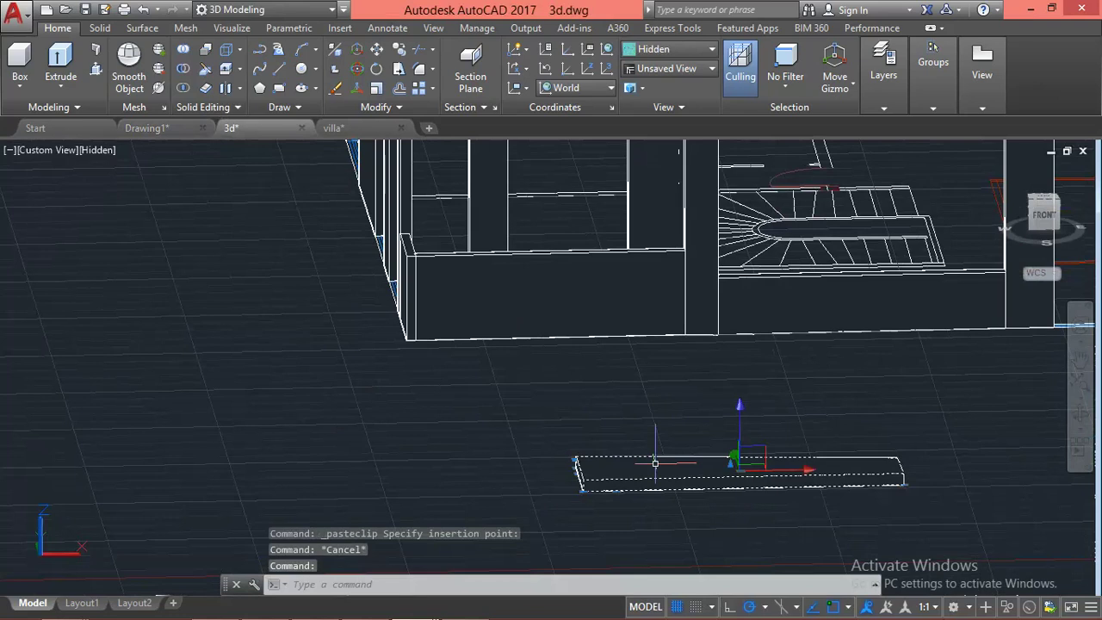
{"action": "type", "text": "3Dro"}
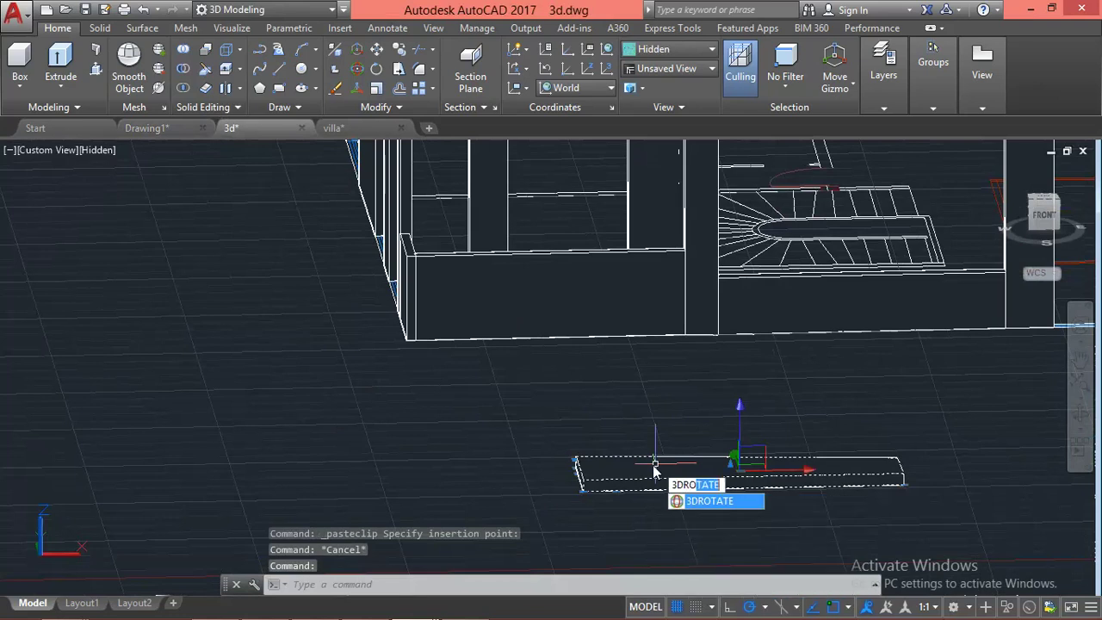
{"action": "key", "text": "Return"}
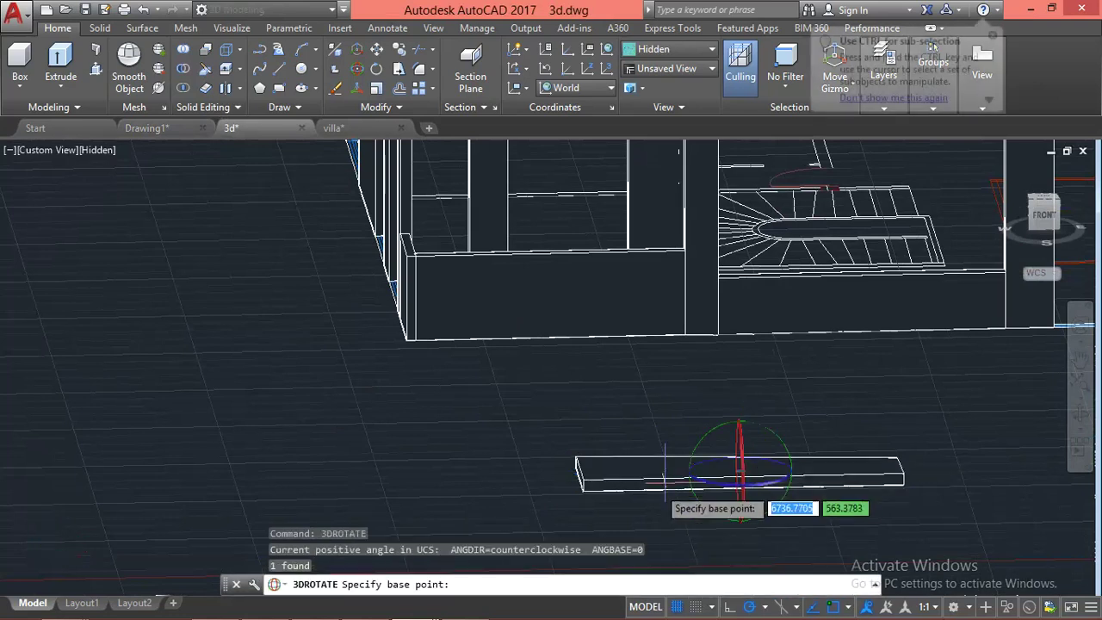
{"action": "middle_click_drag", "start_coordinate": [739, 469], "coordinate": [654, 491], "text": "shift"}
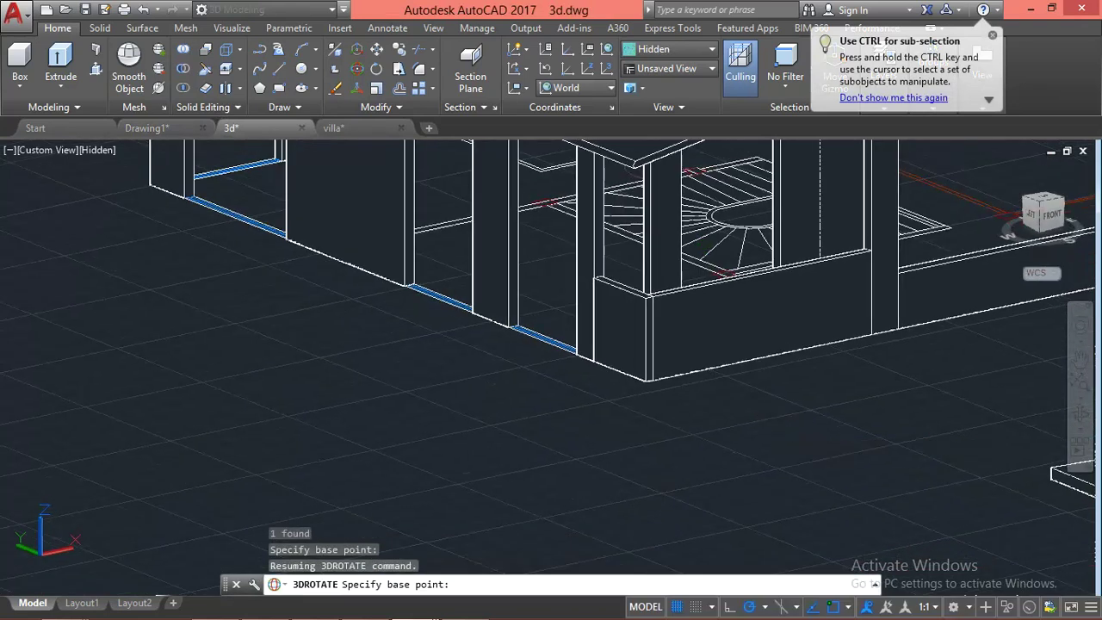
{"action": "middle_click_drag", "start_coordinate": [777, 406], "coordinate": [504, 424]}
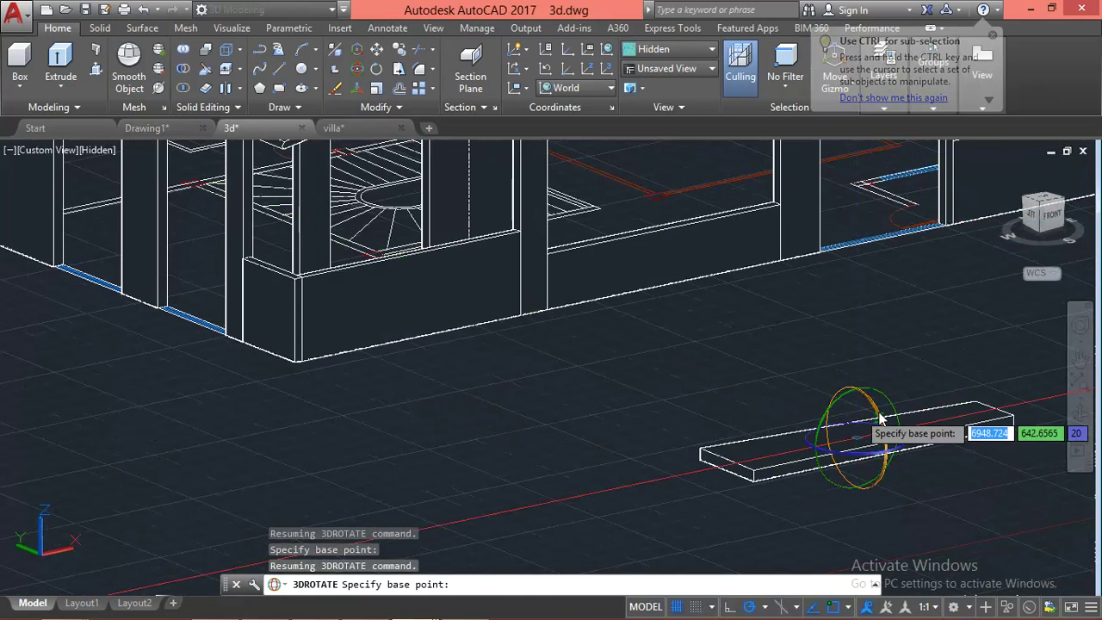
{"action": "left_click", "coordinate": [857, 435]}
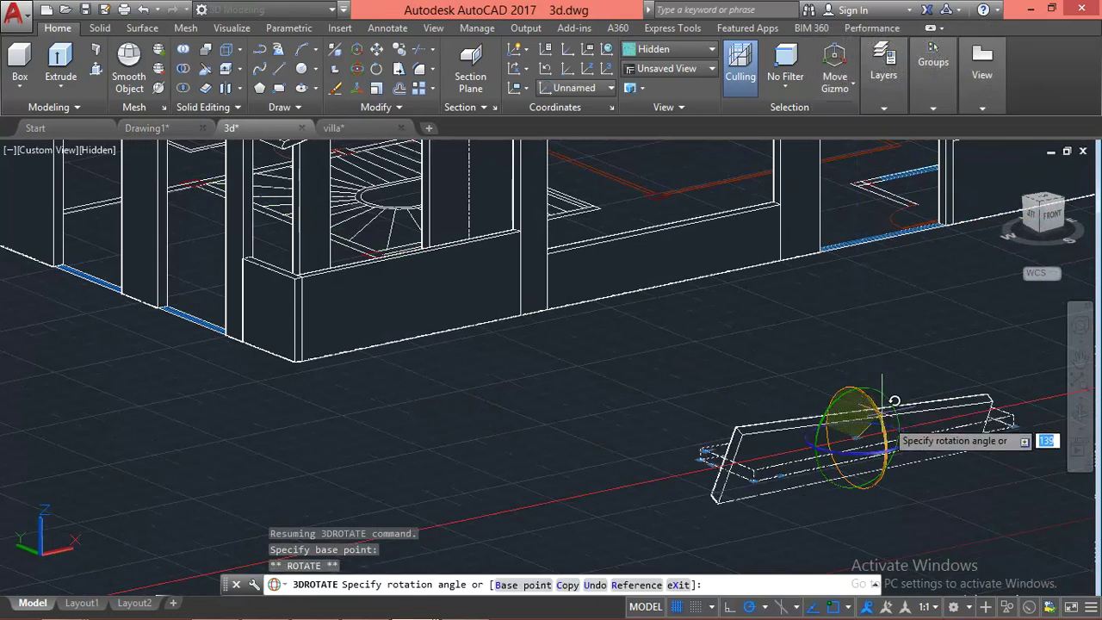
{"action": "left_click", "coordinate": [855, 298]}
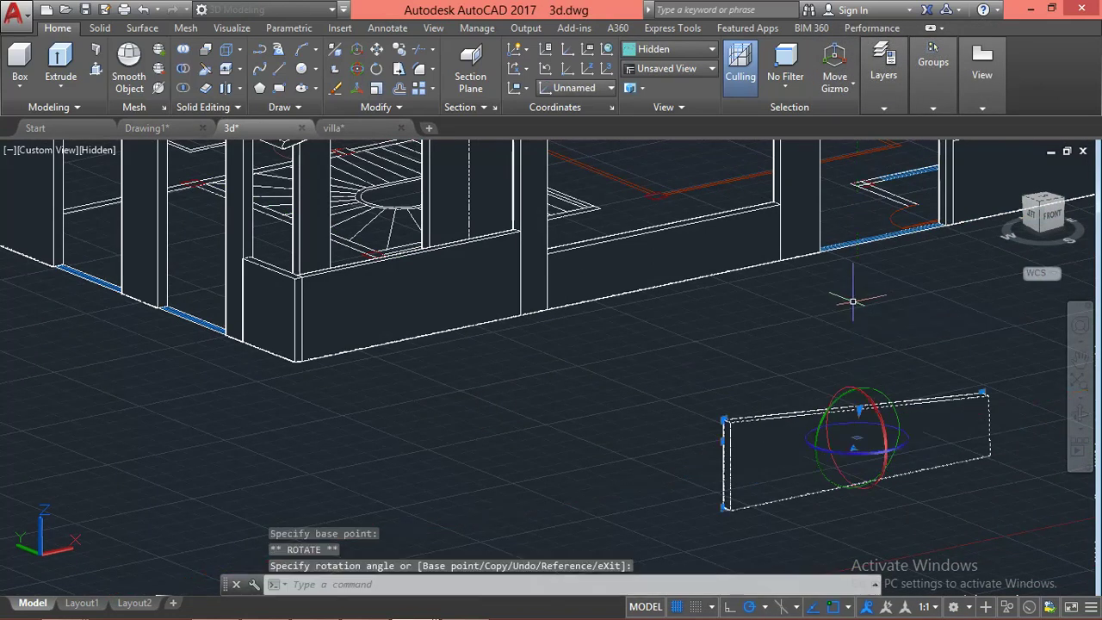
{"action": "key", "text": "Return"}
{"action": "key", "text": "Escape"}
{"action": "middle_click_drag", "start_coordinate": [851, 310], "coordinate": [867, 425], "text": "shift"}
{"action": "key", "text": "Escape"}
{"action": "scroll", "coordinate": [867, 425], "scroll_direction": "up", "scroll_amount": 2}
{"action": "left_click", "coordinate": [872, 465]}
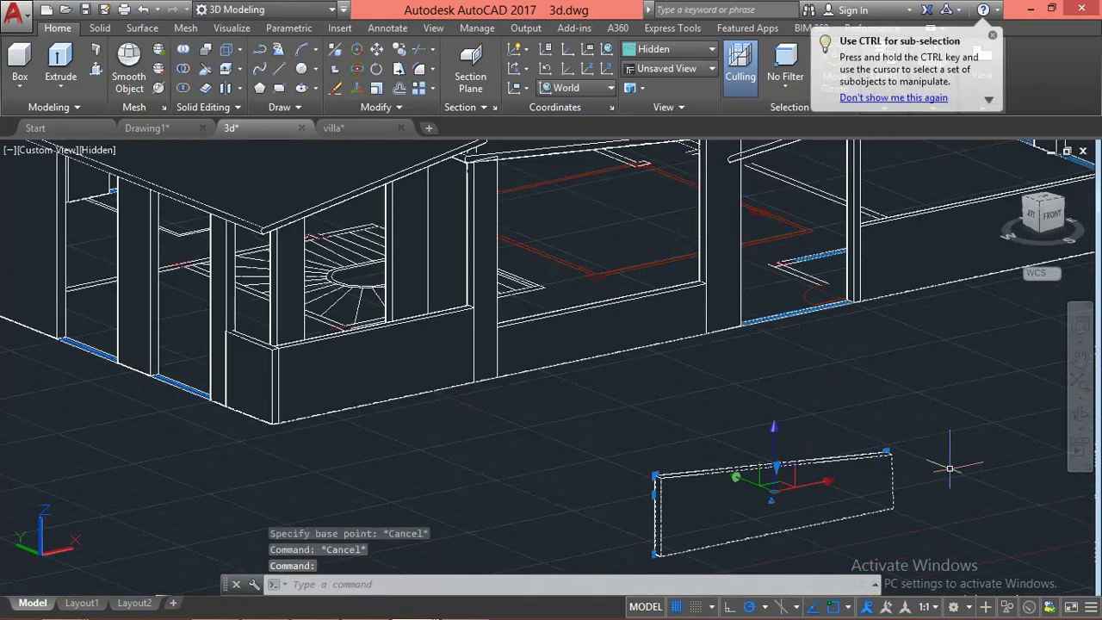
{"action": "type", "text": "m"}
{"action": "key", "text": "Return"}
{"action": "scroll", "coordinate": [930, 456], "scroll_direction": "up", "scroll_amount": 3}
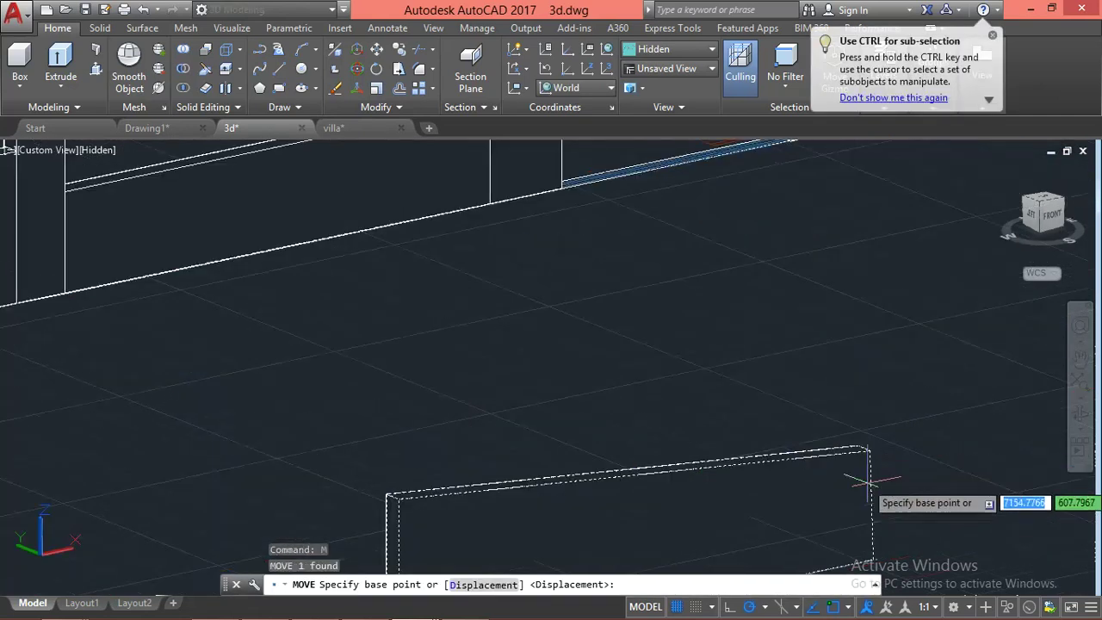
{"action": "left_click", "coordinate": [869, 449]}
{"action": "scroll", "coordinate": [879, 405], "scroll_direction": "down", "scroll_amount": 3}
{"action": "scroll", "coordinate": [771, 249], "scroll_direction": "down", "scroll_amount": 2}
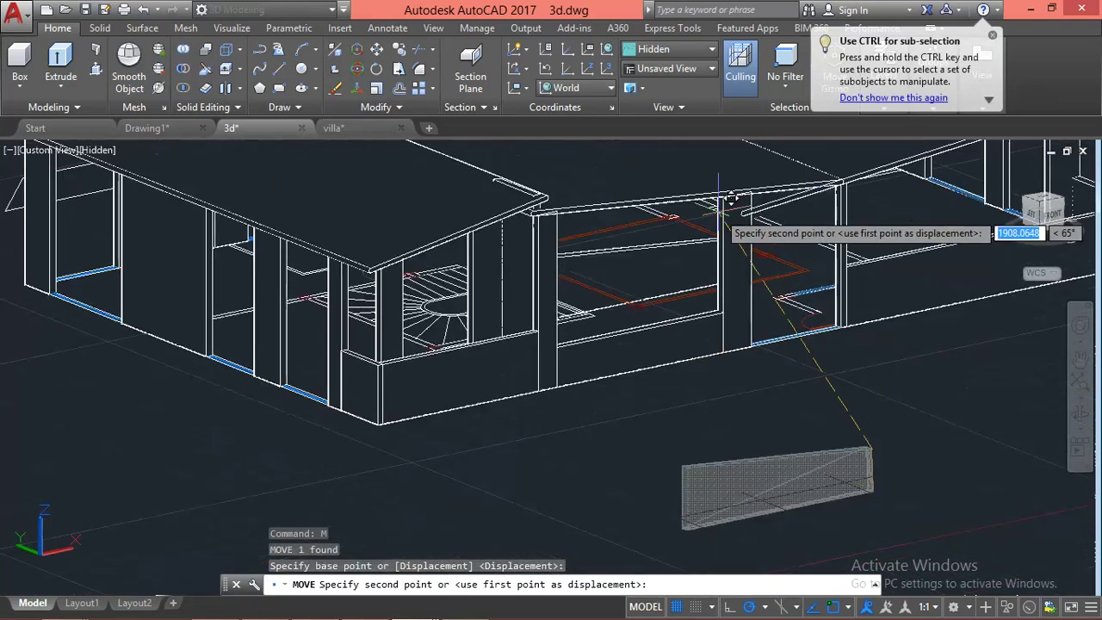
{"action": "scroll", "coordinate": [767, 216], "scroll_direction": "up", "scroll_amount": 2}
{"action": "scroll", "coordinate": [727, 207], "scroll_direction": "up", "scroll_amount": 3}
{"action": "scroll", "coordinate": [742, 172], "scroll_direction": "up", "scroll_amount": 2}
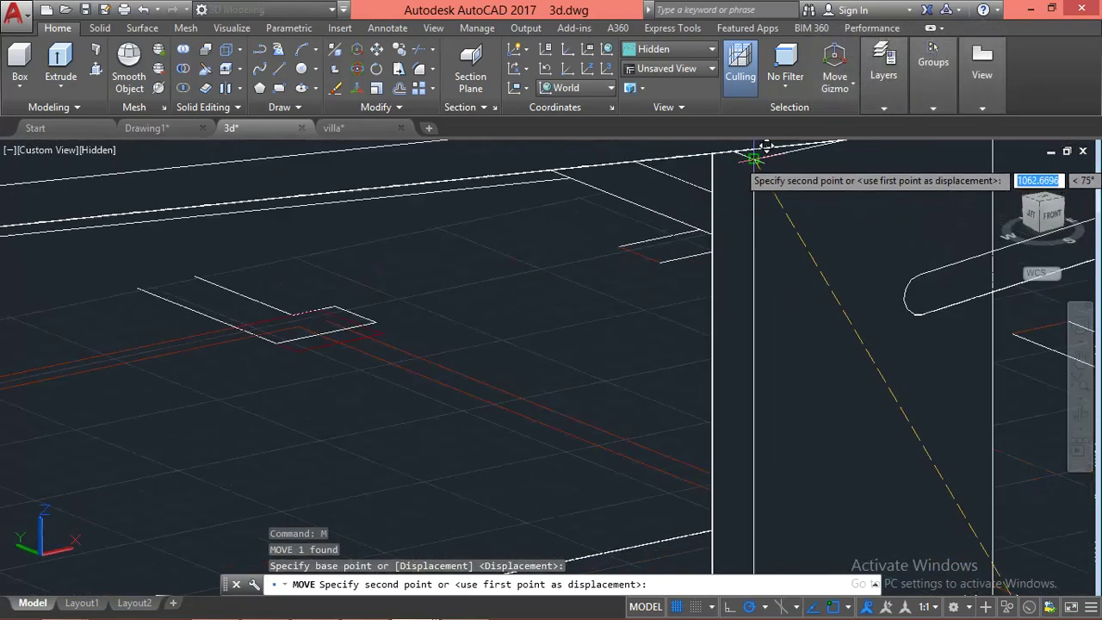
{"action": "key", "text": "Escape"}
{"action": "scroll", "coordinate": [754, 159], "scroll_direction": "down", "scroll_amount": 2}
{"action": "scroll", "coordinate": [775, 208], "scroll_direction": "down", "scroll_amount": 2}
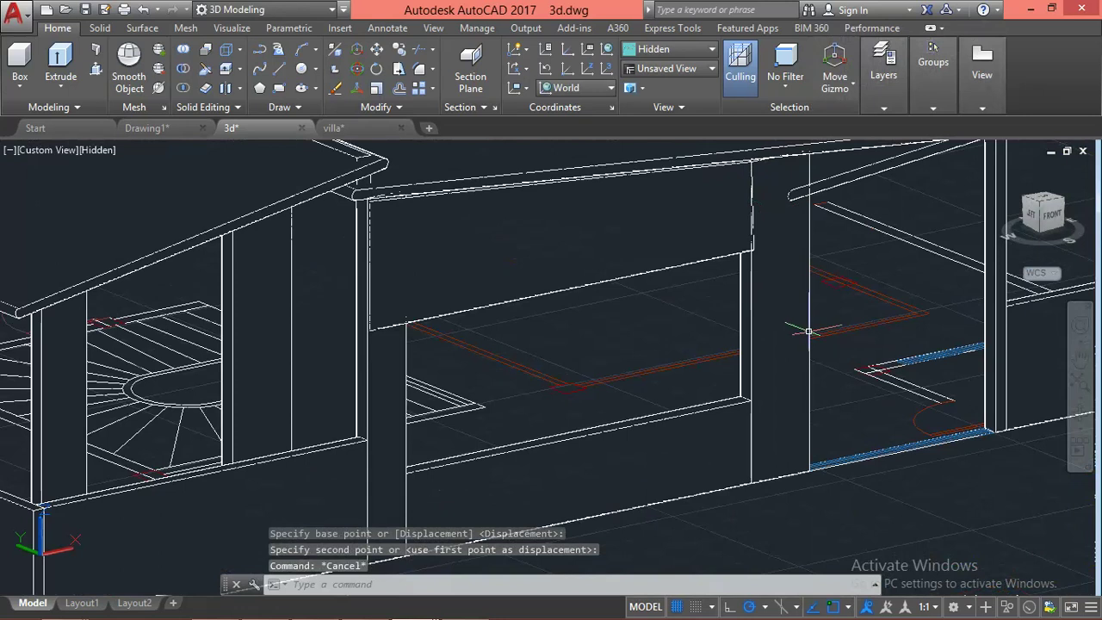
{"action": "scroll", "coordinate": [774, 331], "scroll_direction": "down", "scroll_amount": 2}
{"action": "scroll", "coordinate": [754, 327], "scroll_direction": "down", "scroll_amount": 2}
{"action": "scroll", "coordinate": [755, 321], "scroll_direction": "down", "scroll_amount": 2}
{"action": "scroll", "coordinate": [741, 361], "scroll_direction": "down", "scroll_amount": 1}
{"action": "mouse_move", "coordinate": [736, 370]}
{"action": "middle_mouse_down", "text": "shift"}
{"action": "mouse_move", "coordinate": [669, 369]}
{"action": "mouse_move", "coordinate": [697, 342]}
{"action": "mouse_move", "coordinate": [731, 357]}
{"action": "mouse_move", "coordinate": [735, 374]}
{"action": "mouse_move", "coordinate": [692, 396]}
{"action": "mouse_move", "coordinate": [701, 347]}
{"action": "mouse_move", "coordinate": [686, 345]}
{"action": "middle_mouse_up", "text": "shift"}
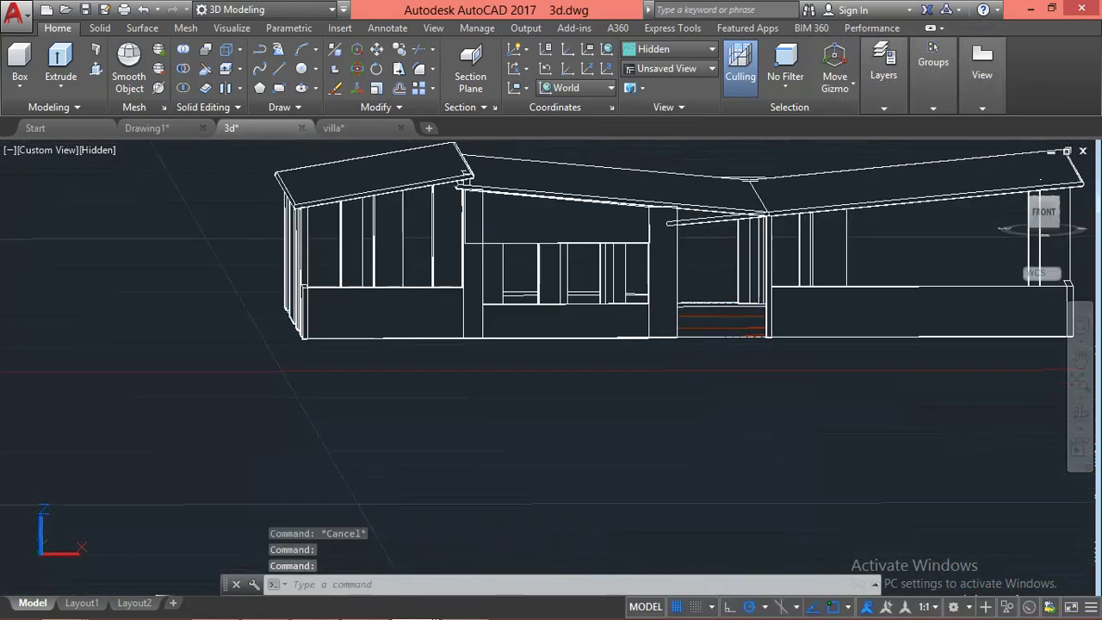
Crossing-select and erase the three floor-edge lines in the front opening
{"action": "scroll", "coordinate": [754, 310], "scroll_direction": "up", "scroll_amount": 3}
{"action": "mouse_move", "coordinate": [694, 382]}
{"action": "middle_mouse_down", "text": "shift"}
{"action": "mouse_move", "coordinate": [699, 474]}
{"action": "mouse_move", "coordinate": [653, 372]}
{"action": "middle_mouse_up", "text": "shift"}
{"action": "middle_click_drag", "start_coordinate": [640, 438], "coordinate": [645, 457], "text": "shift"}
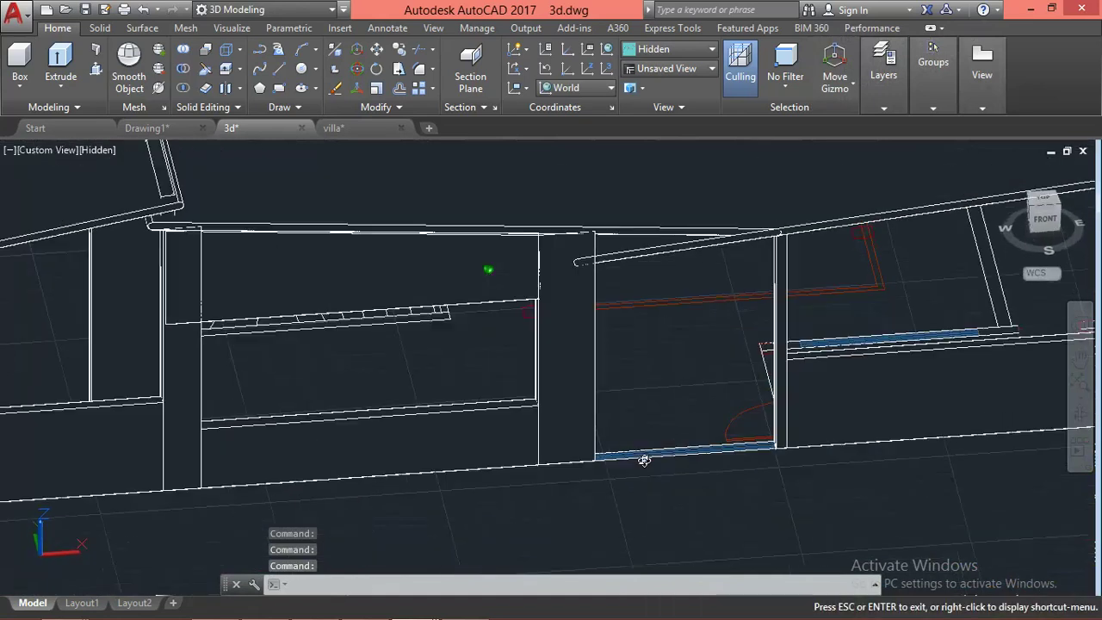
{"action": "scroll", "coordinate": [703, 454], "scroll_direction": "up", "scroll_amount": 3}
{"action": "scroll", "coordinate": [703, 454], "scroll_direction": "up", "scroll_amount": 3}
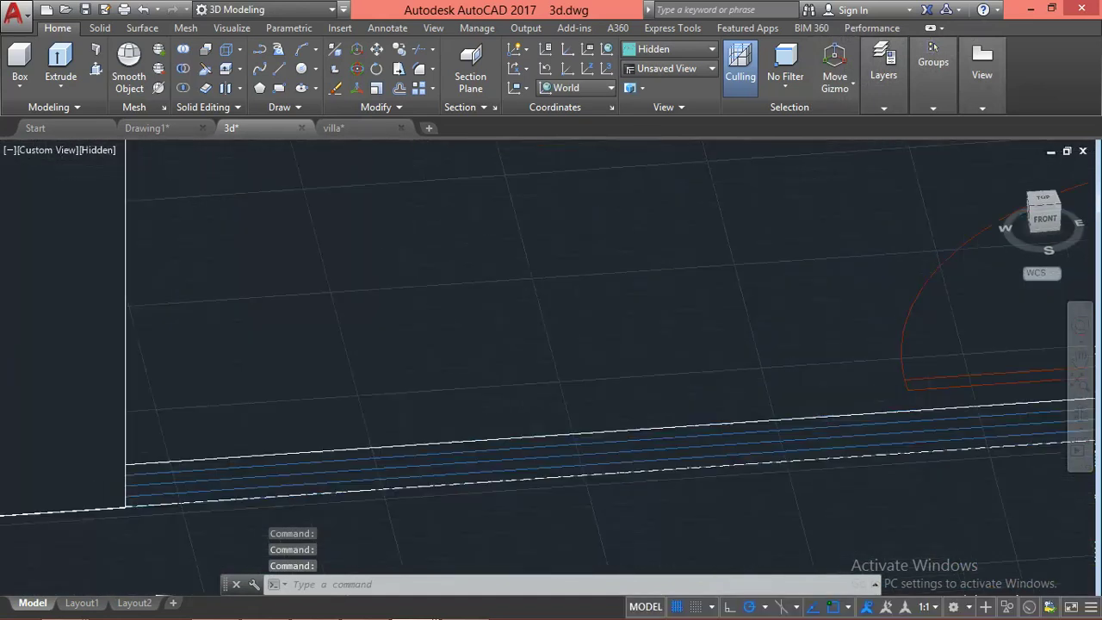
{"action": "left_click", "coordinate": [672, 435]}
{"action": "scroll", "coordinate": [650, 482], "scroll_direction": "up", "scroll_amount": 2}
{"action": "left_click", "coordinate": [648, 488]}
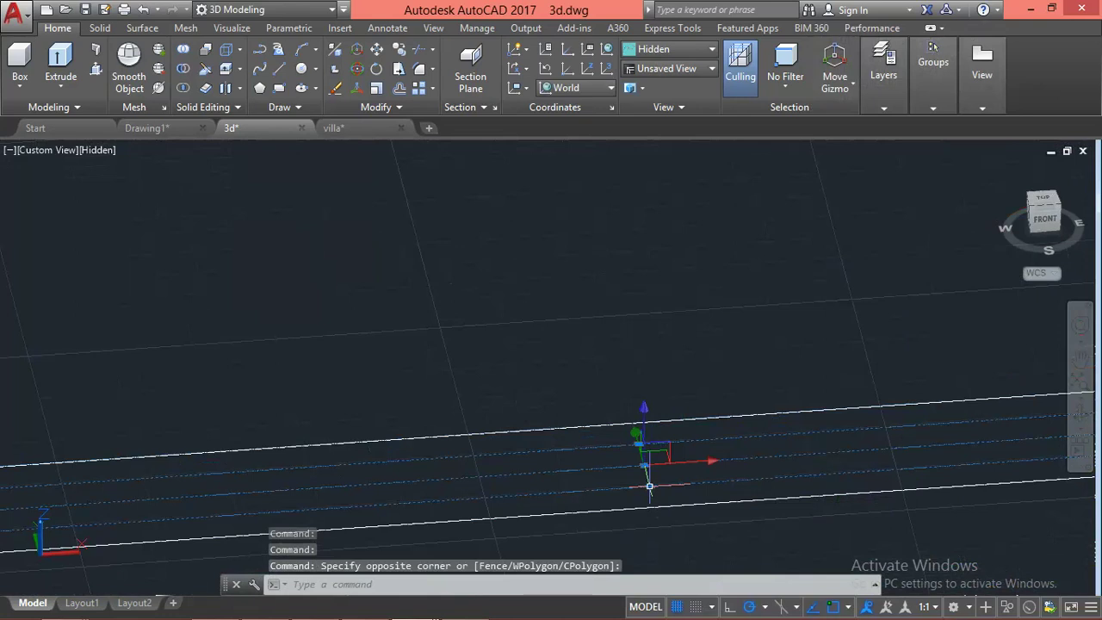
{"action": "type", "text": "E"}
{"action": "key", "text": "Return"}
{"action": "key", "text": "Escape"}
{"action": "scroll", "coordinate": [673, 343], "scroll_direction": "down", "scroll_amount": 2}
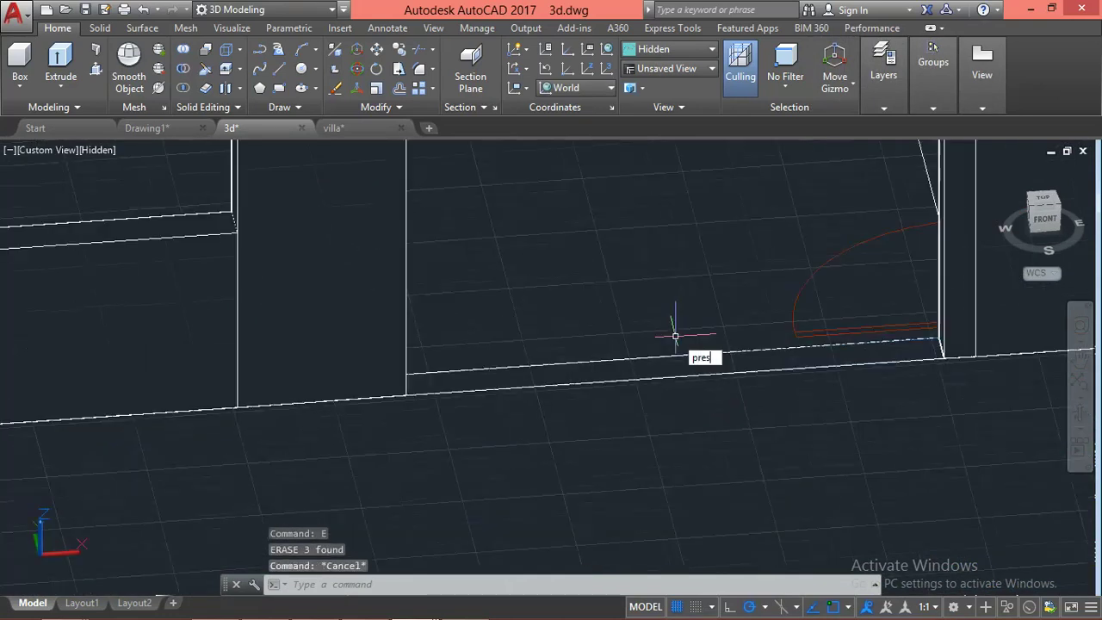
Press-pull the floor area under the opening up into a low solid panel
{"action": "key", "text": "Return"}
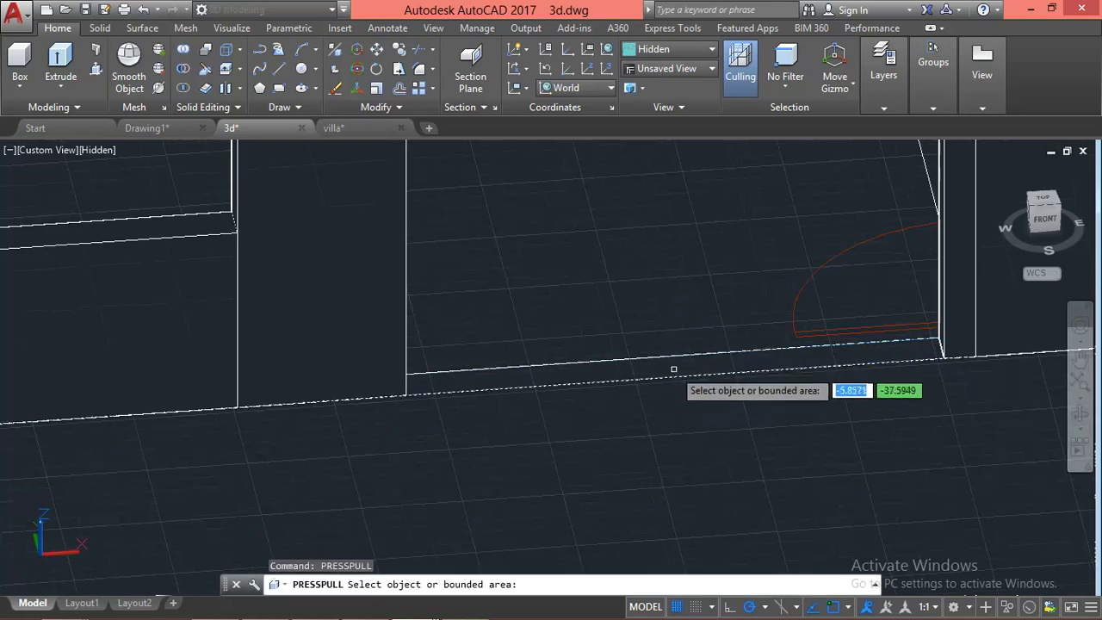
{"action": "left_click", "coordinate": [674, 368]}
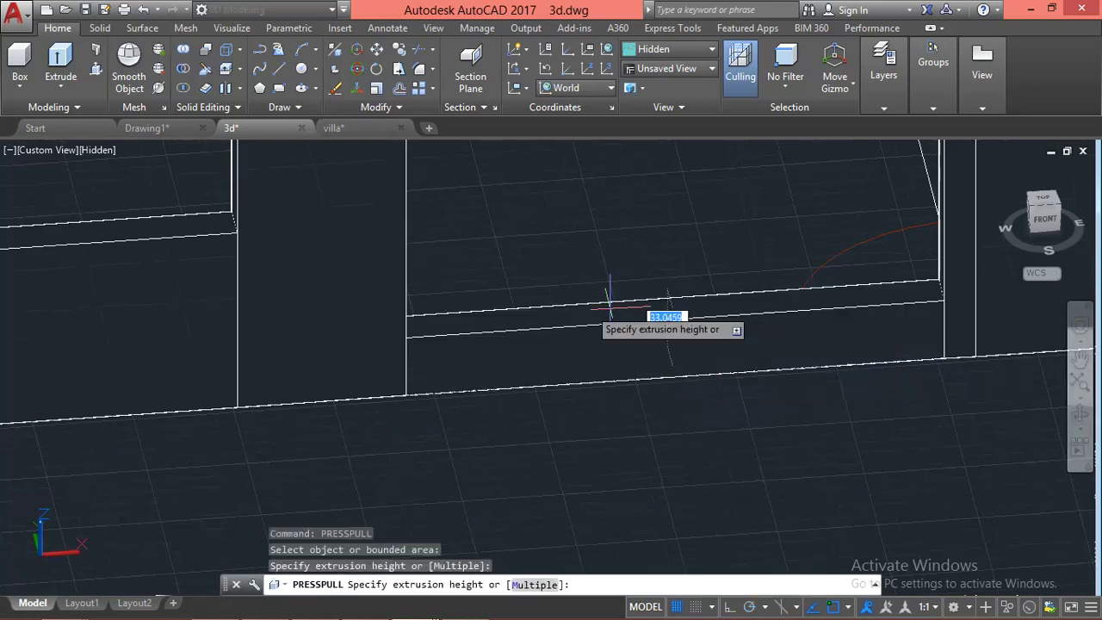
{"action": "left_click", "coordinate": [171, 228]}
{"action": "key", "text": "Return"}
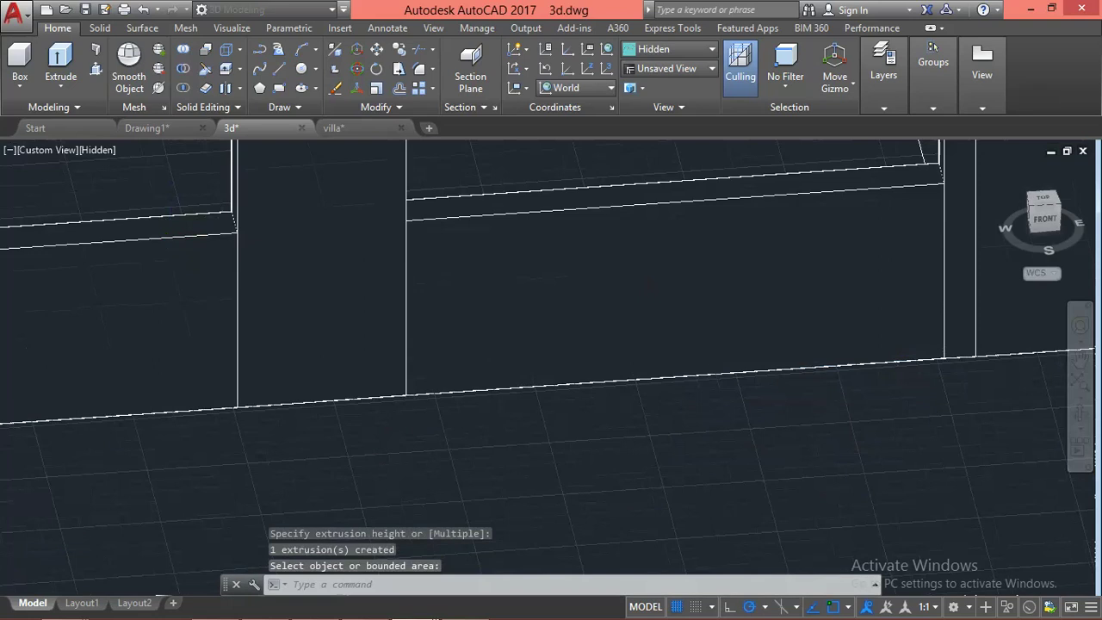
{"action": "scroll", "coordinate": [170, 228], "scroll_direction": "down", "scroll_amount": 2}
{"action": "scroll", "coordinate": [702, 451], "scroll_direction": "down", "scroll_amount": 5}
{"action": "key", "text": "Escape"}
{"action": "scroll", "coordinate": [701, 451], "scroll_direction": "up", "scroll_amount": 5}
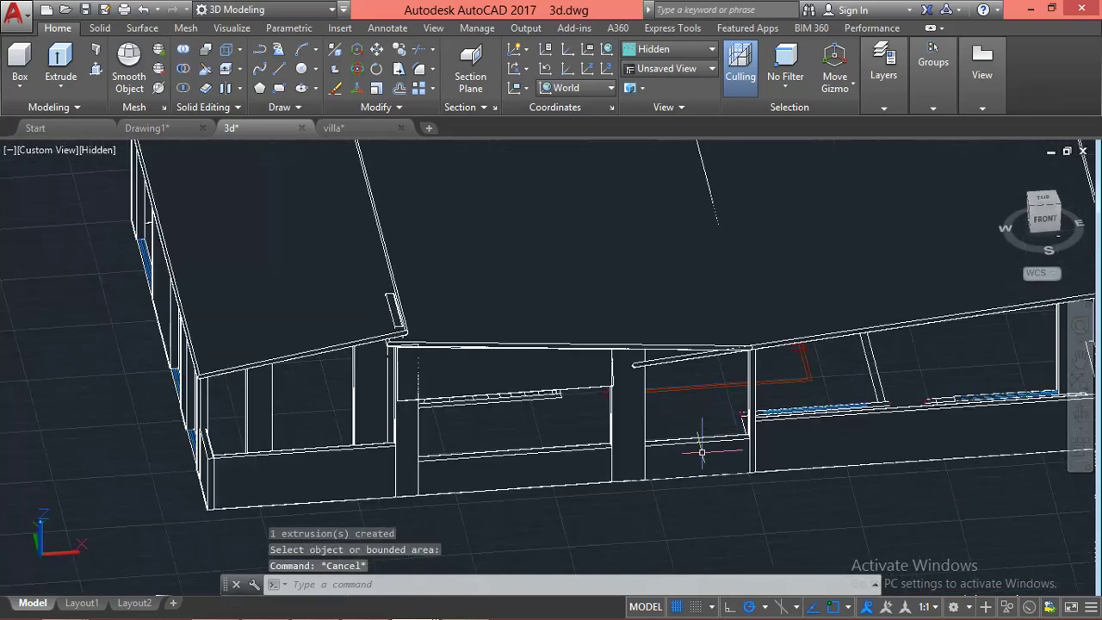
{"action": "middle_click_drag", "start_coordinate": [702, 422], "coordinate": [689, 383], "text": "shift"}
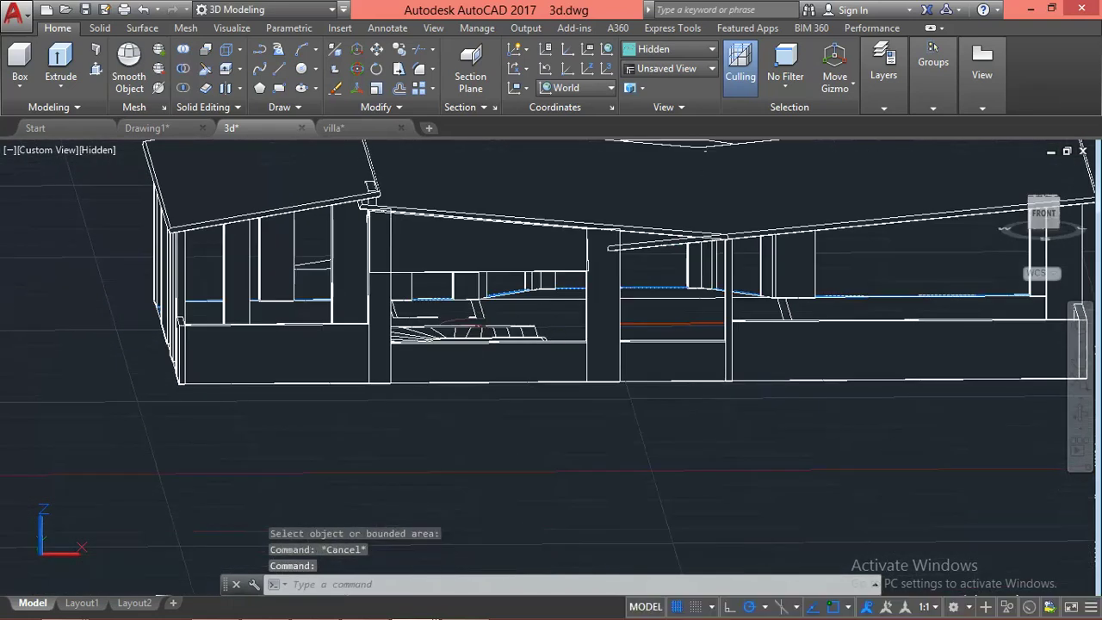
Copy the floor panel from its upper corner up to the top of the opening
{"action": "middle_click_drag", "start_coordinate": [689, 331], "coordinate": [691, 303], "text": "shift"}
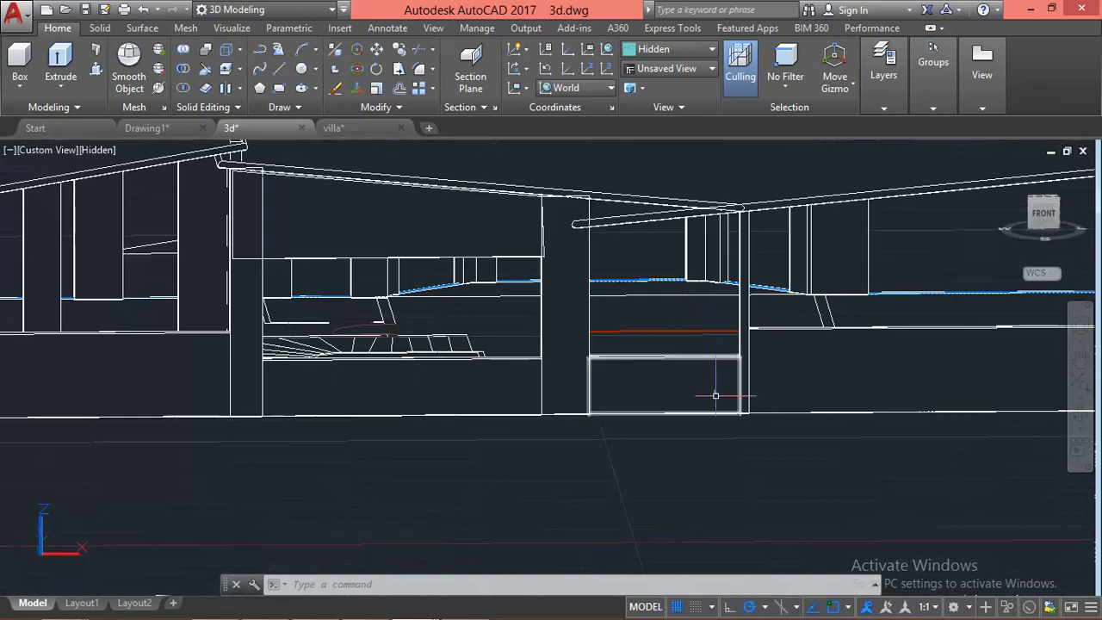
{"action": "scroll", "coordinate": [735, 343], "scroll_direction": "up", "scroll_amount": 2}
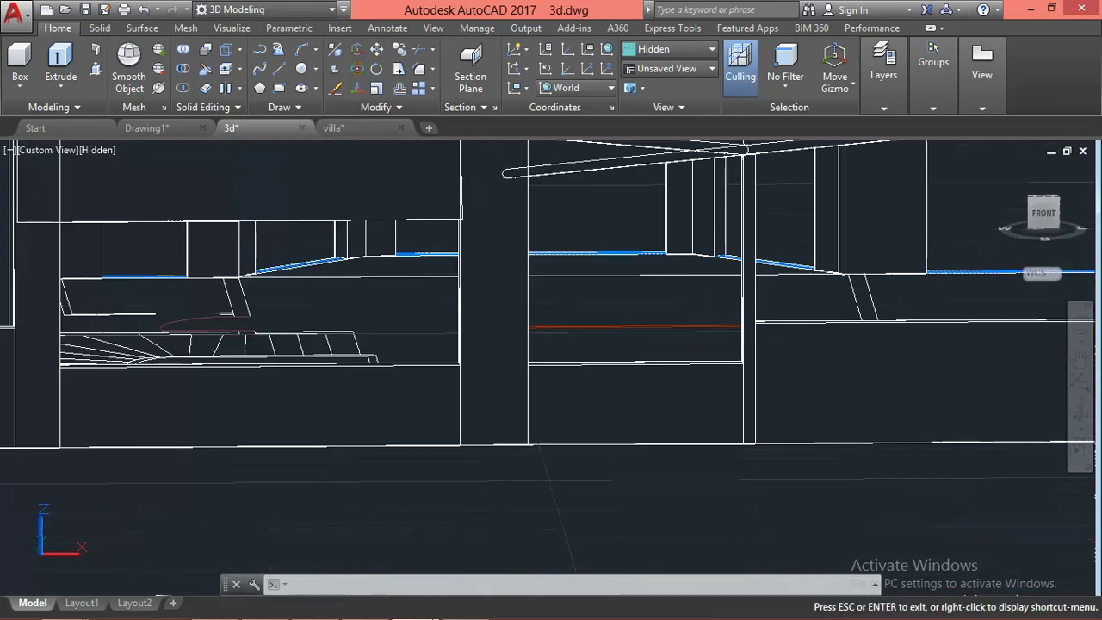
{"action": "middle_click_drag", "start_coordinate": [680, 323], "coordinate": [669, 366]}
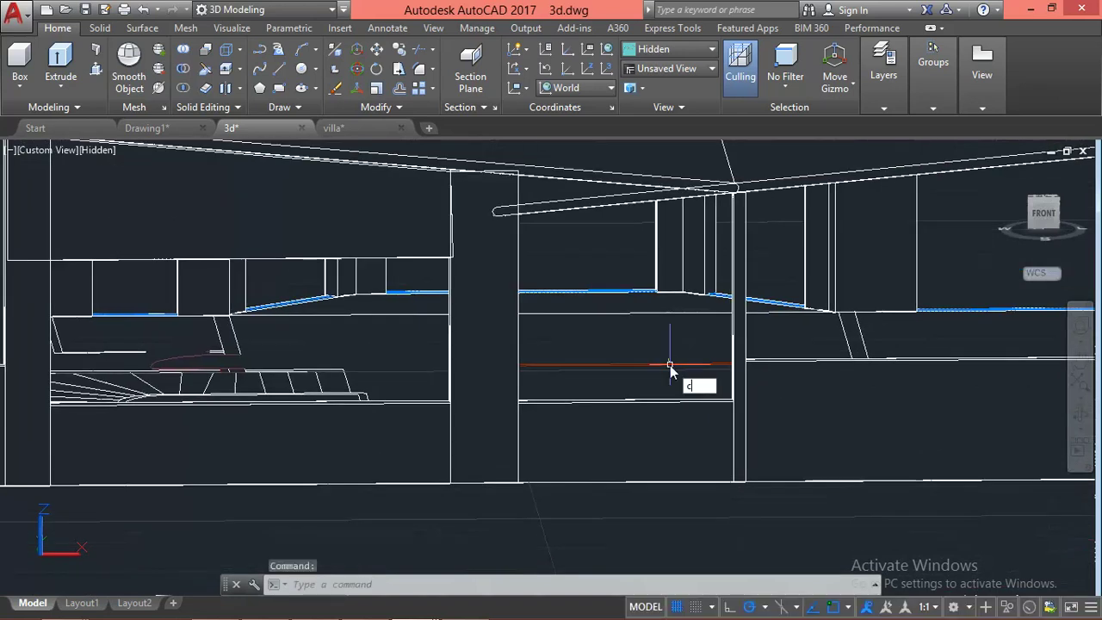
{"action": "key", "text": "Return"}
{"action": "left_click", "coordinate": [728, 403]}
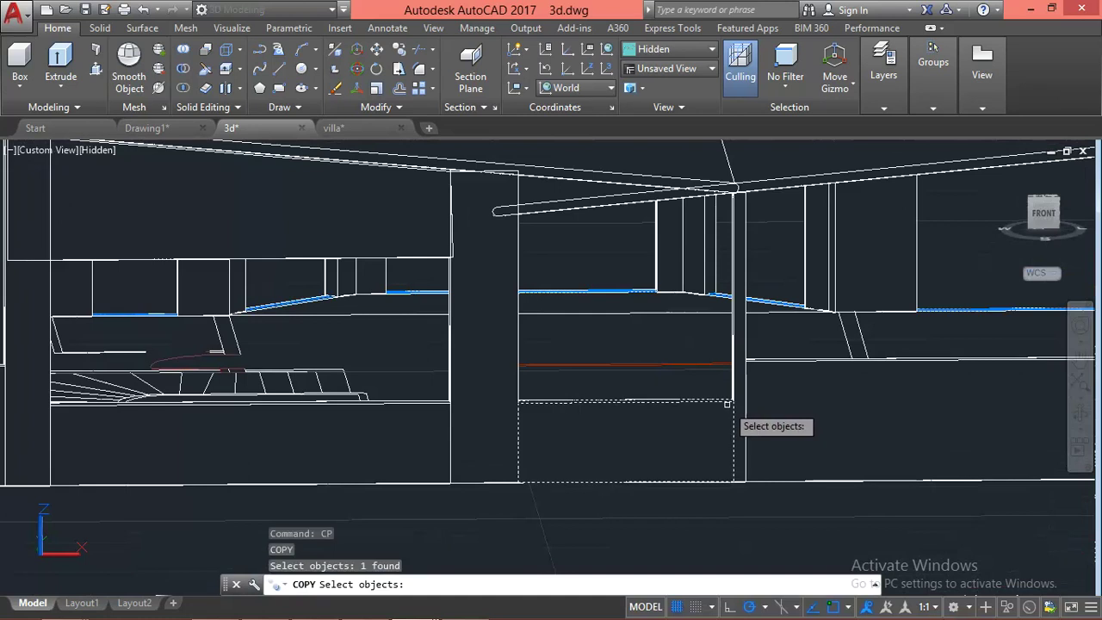
{"action": "key", "text": "Return"}
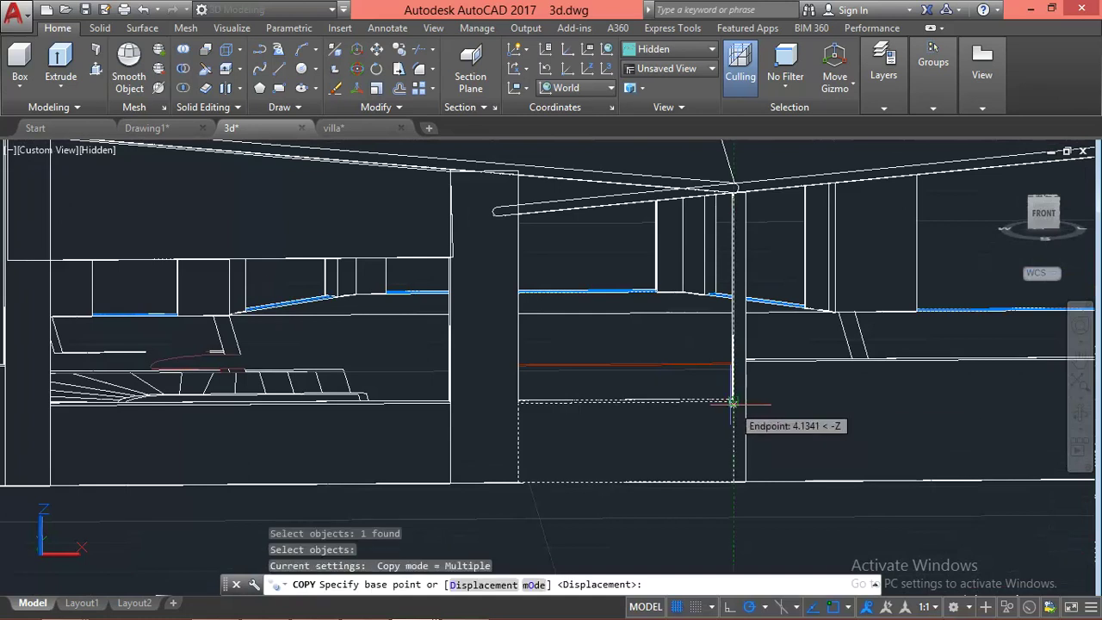
{"action": "left_click", "coordinate": [732, 402]}
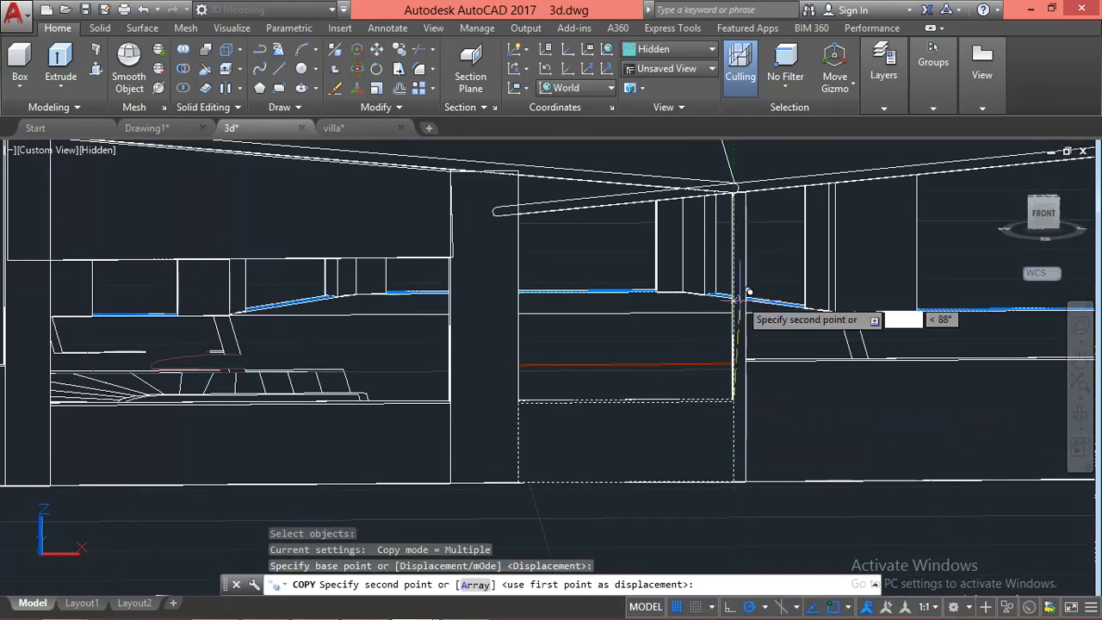
{"action": "left_click", "coordinate": [733, 186]}
{"action": "key", "text": "Escape"}
{"action": "scroll", "coordinate": [668, 320], "scroll_direction": "down", "scroll_amount": 3}
{"action": "middle_click_drag", "start_coordinate": [689, 363], "coordinate": [558, 379], "text": "shift"}
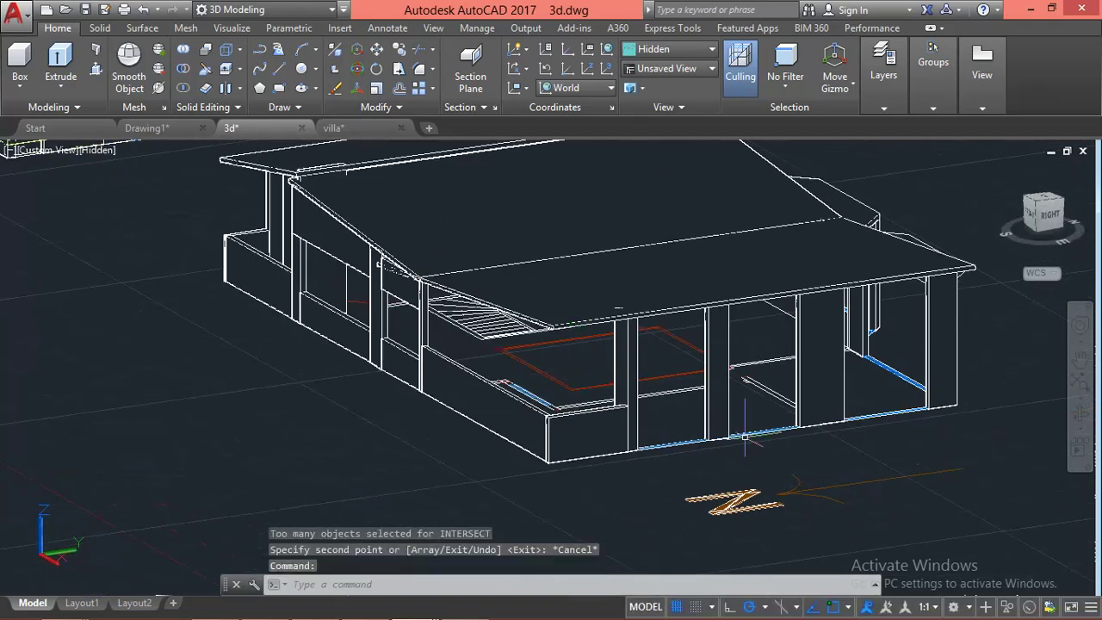
Crossing-select and erase the three blue edge lines under the side opening
{"action": "middle_click_drag", "start_coordinate": [745, 436], "coordinate": [743, 456], "text": "shift"}
{"action": "scroll", "coordinate": [743, 456], "scroll_direction": "up", "scroll_amount": 2}
{"action": "scroll", "coordinate": [754, 338], "scroll_direction": "up", "scroll_amount": 2}
{"action": "scroll", "coordinate": [754, 338], "scroll_direction": "up", "scroll_amount": 3}
{"action": "scroll", "coordinate": [689, 413], "scroll_direction": "up", "scroll_amount": 3}
{"action": "scroll", "coordinate": [611, 494], "scroll_direction": "up", "scroll_amount": 3}
{"action": "scroll", "coordinate": [610, 494], "scroll_direction": "up", "scroll_amount": 2}
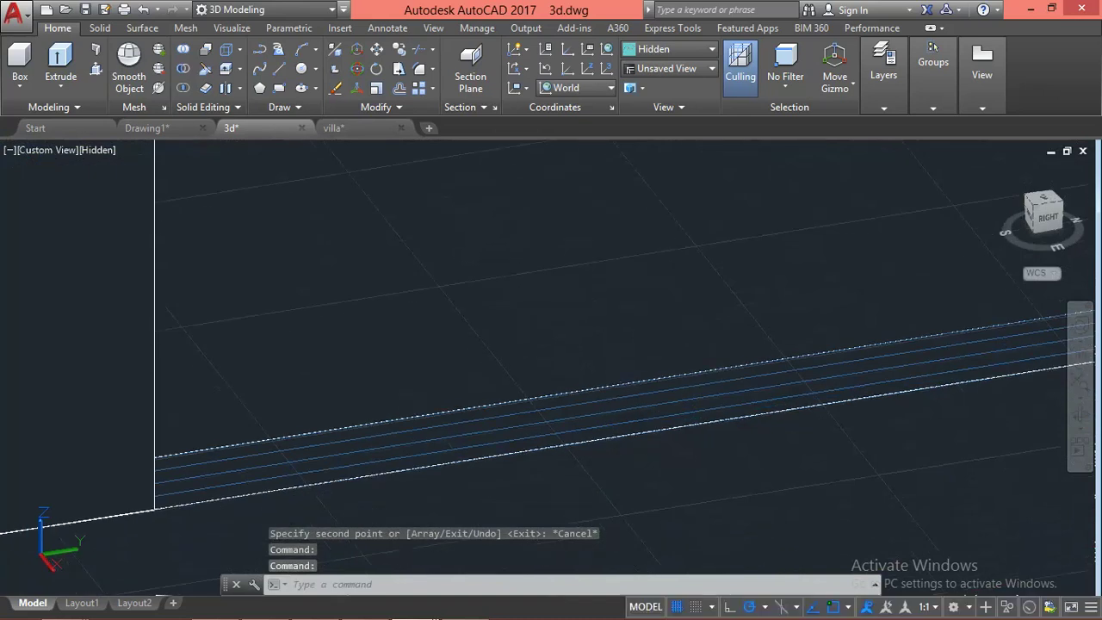
{"action": "left_click", "coordinate": [631, 389]}
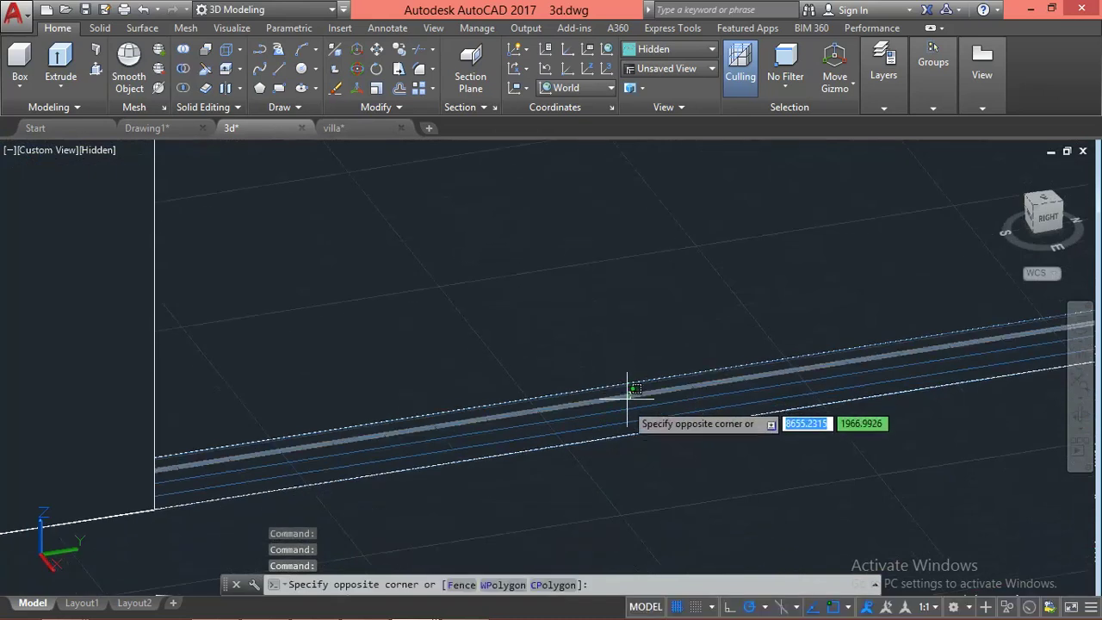
{"action": "left_click", "coordinate": [618, 439]}
{"action": "type", "text": "e"}
{"action": "key", "text": "Return"}
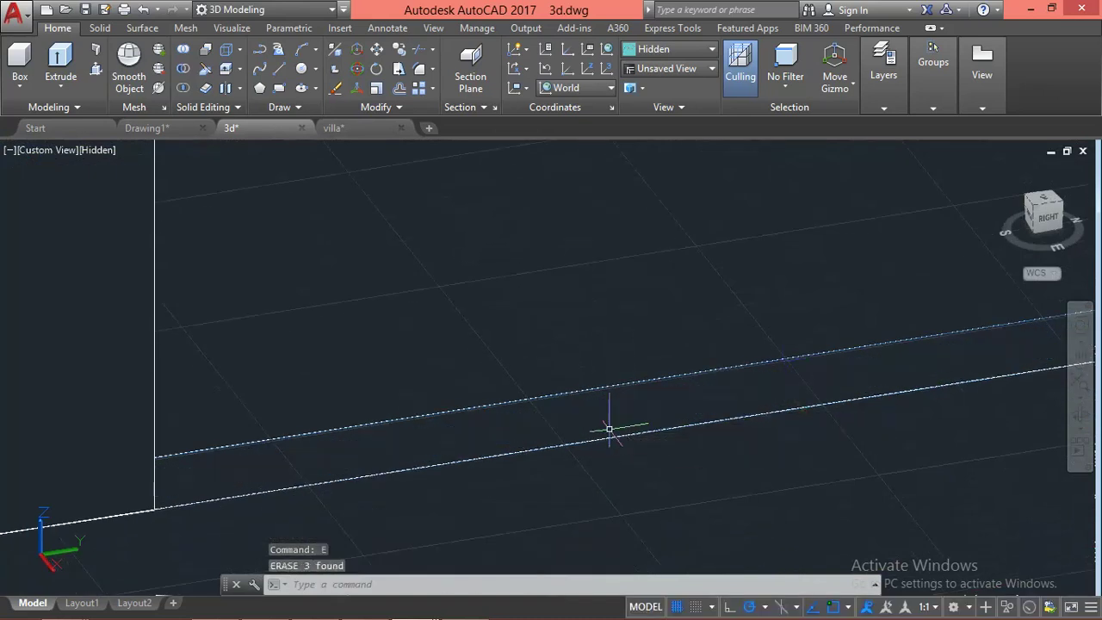
Press-pull the area under the side opening 120 units high and select the new panel
{"action": "scroll", "coordinate": [607, 428], "scroll_direction": "down", "scroll_amount": 2}
{"action": "scroll", "coordinate": [605, 430], "scroll_direction": "down", "scroll_amount": 2}
{"action": "middle_click_drag", "start_coordinate": [706, 436], "coordinate": [612, 448]}
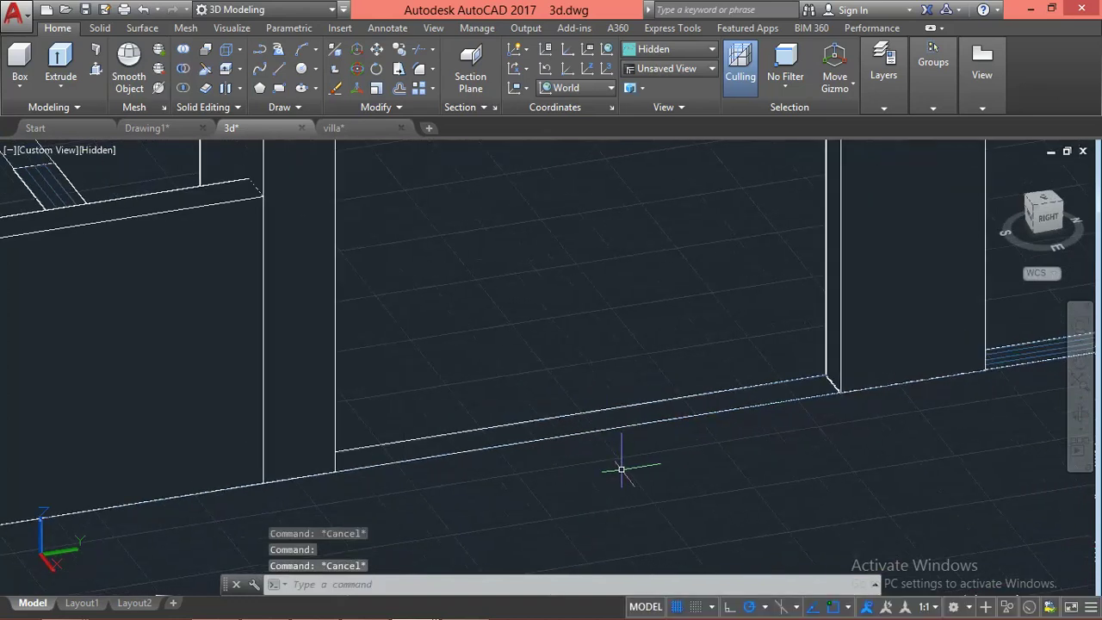
{"action": "type", "text": "press"}
{"action": "key", "text": "Return"}
{"action": "left_click", "coordinate": [637, 432]}
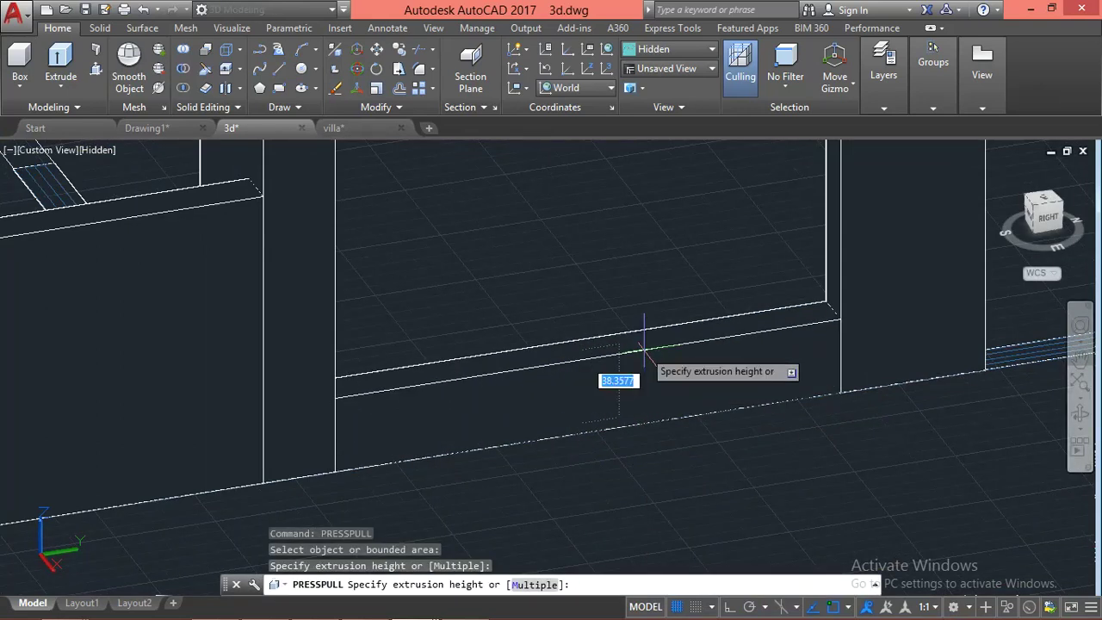
{"action": "type", "text": "12"}
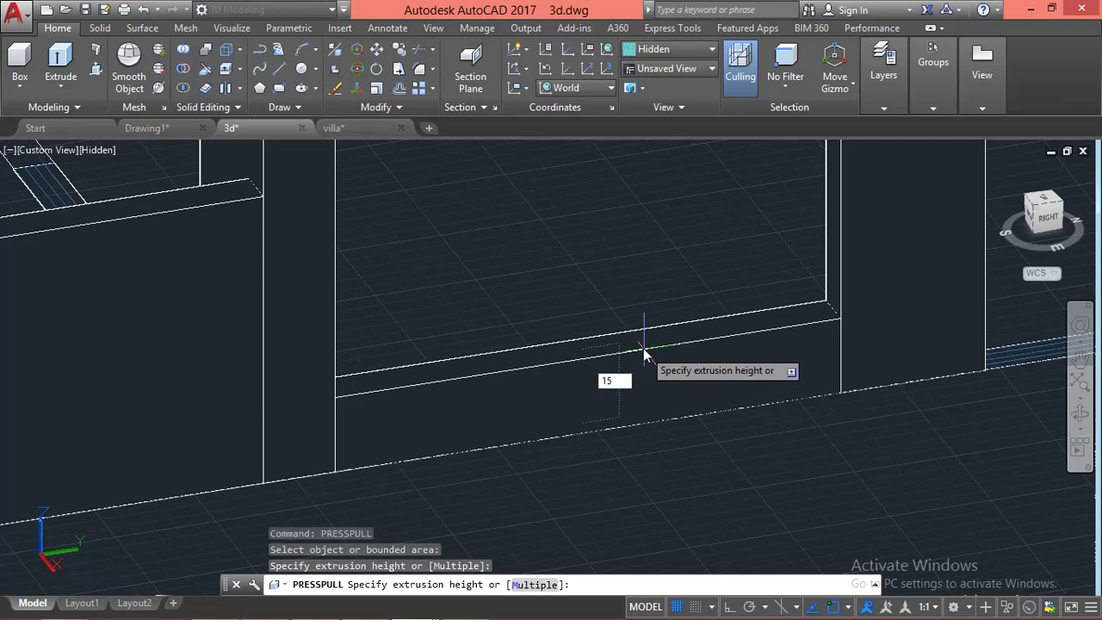
{"action": "type", "text": "0"}
{"action": "key", "text": "Return"}
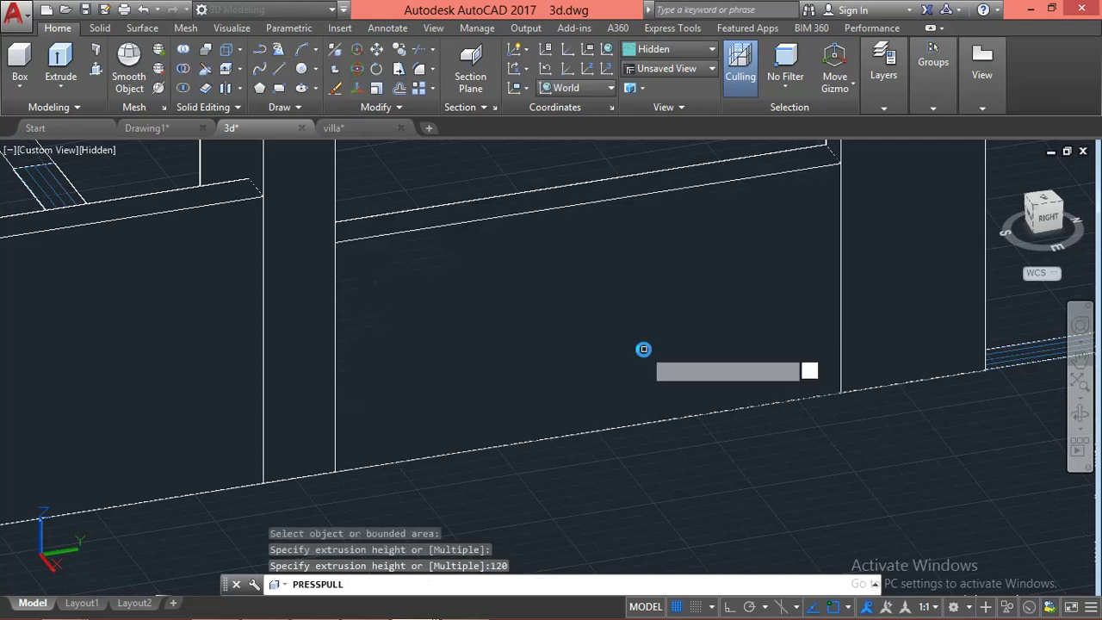
{"action": "key", "text": "Escape"}
{"action": "scroll", "coordinate": [614, 288], "scroll_direction": "down", "scroll_amount": 3}
{"action": "scroll", "coordinate": [614, 287], "scroll_direction": "down", "scroll_amount": 2}
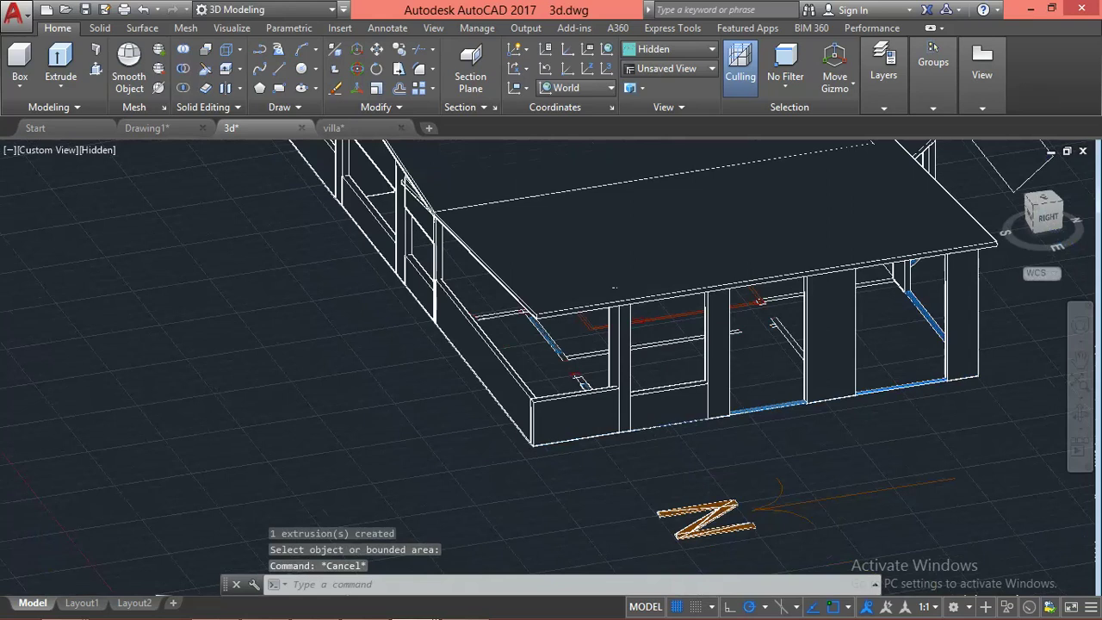
{"action": "scroll", "coordinate": [678, 391], "scroll_direction": "up", "scroll_amount": 3}
{"action": "left_click", "coordinate": [675, 387]}
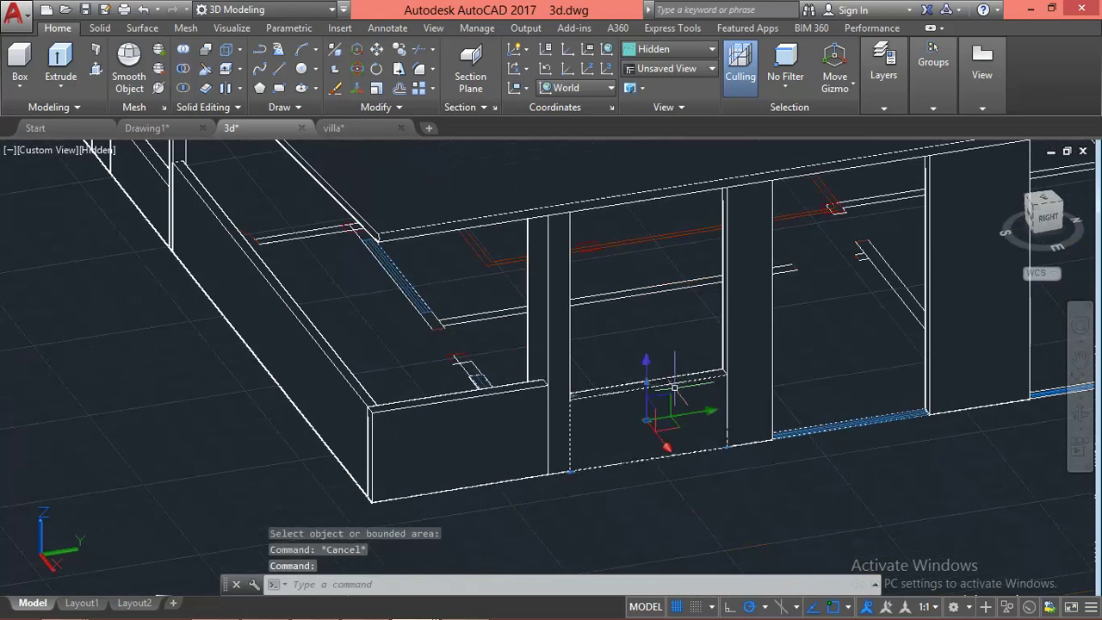
Select the three leftover lines along the wall base and erase them
{"action": "scroll", "coordinate": [789, 437], "scroll_direction": "up", "scroll_amount": 3}
{"action": "scroll", "coordinate": [810, 413], "scroll_direction": "up", "scroll_amount": 3}
{"action": "scroll", "coordinate": [840, 378], "scroll_direction": "up", "scroll_amount": 2}
{"action": "left_click", "coordinate": [843, 377]}
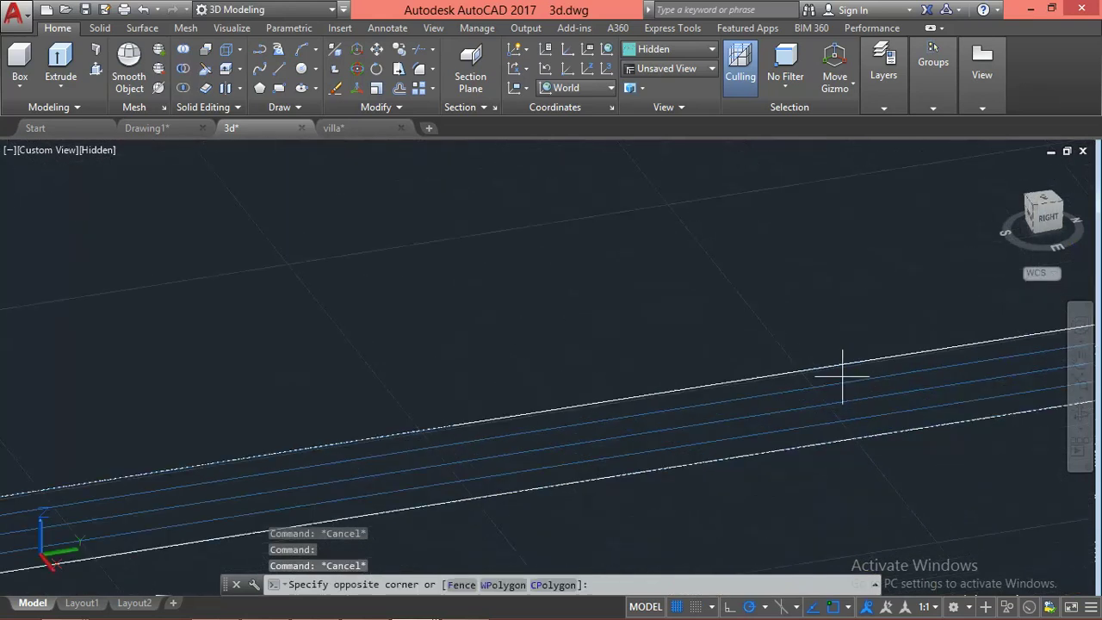
{"action": "left_click", "coordinate": [821, 434]}
{"action": "key", "text": "Escape"}
{"action": "key", "text": "Escape"}
{"action": "scroll", "coordinate": [821, 426], "scroll_direction": "down", "scroll_amount": 2}
{"action": "scroll", "coordinate": [821, 424], "scroll_direction": "down", "scroll_amount": 2}
{"action": "scroll", "coordinate": [820, 422], "scroll_direction": "up", "scroll_amount": 1}
{"action": "key", "text": "Escape"}
{"action": "scroll", "coordinate": [821, 423], "scroll_direction": "up", "scroll_amount": 1}
{"action": "scroll", "coordinate": [822, 413], "scroll_direction": "up", "scroll_amount": 1}
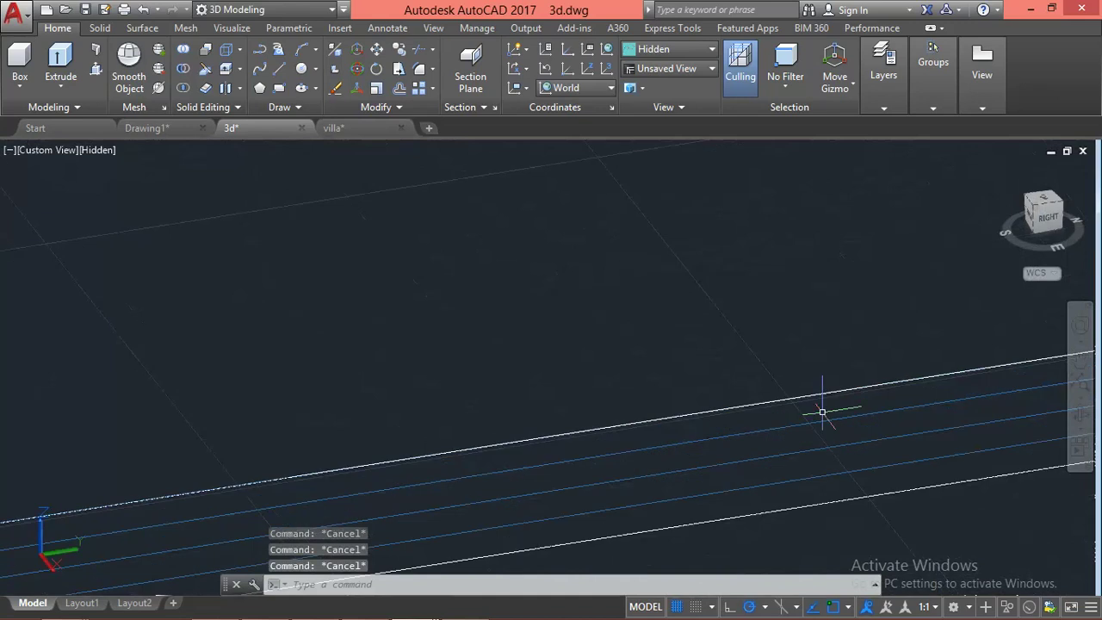
{"action": "left_click", "coordinate": [771, 488]}
{"action": "type", "text": "e"}
{"action": "key", "text": "Return"}
Press-pull the bounded floor strip inside the opening up into a low wall panel
{"action": "mouse_move", "coordinate": [769, 479]}
{"action": "middle_mouse_down"}
{"action": "mouse_move", "coordinate": [744, 441]}
{"action": "mouse_move", "coordinate": [719, 437]}
{"action": "middle_mouse_up"}
{"action": "scroll", "coordinate": [763, 492], "scroll_direction": "down", "scroll_amount": 2}
{"action": "key", "text": "Escape"}
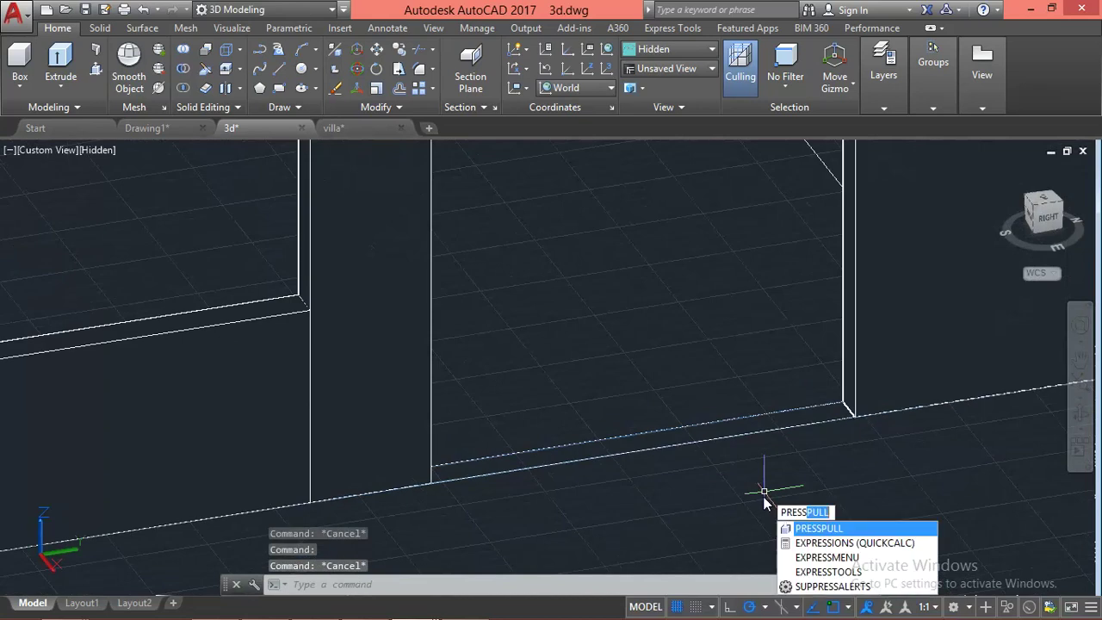
{"action": "key", "text": "Return"}
{"action": "left_click", "coordinate": [738, 438]}
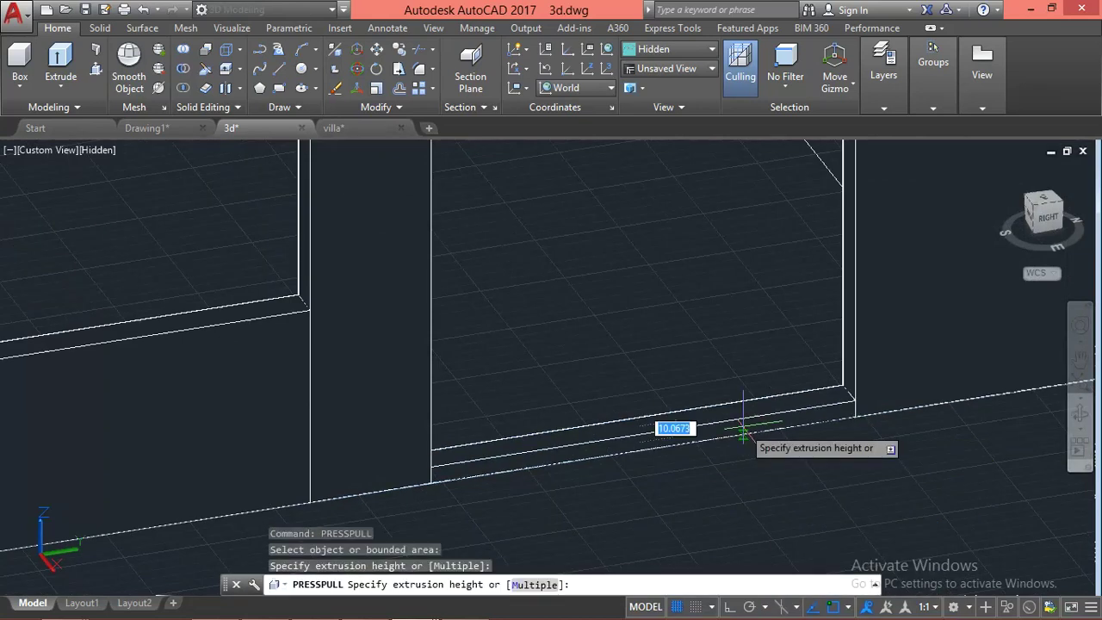
{"action": "left_click", "coordinate": [728, 439]}
{"action": "scroll", "coordinate": [669, 471], "scroll_direction": "down", "scroll_amount": 2}
{"action": "key", "text": "Escape"}
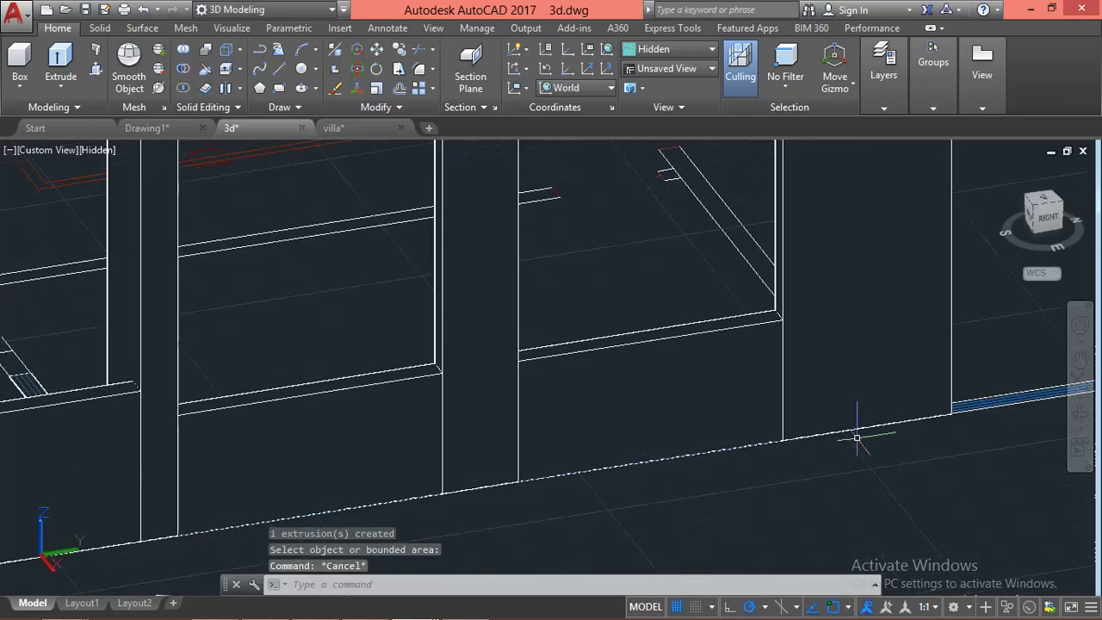
Window-select the three stray blue lines and erase them
{"action": "middle_click_drag", "start_coordinate": [853, 437], "coordinate": [647, 439]}
{"action": "key", "text": "Escape"}
{"action": "scroll", "coordinate": [878, 383], "scroll_direction": "up", "scroll_amount": 5}
{"action": "left_click", "coordinate": [868, 366]}
{"action": "left_click", "coordinate": [819, 446]}
{"action": "type", "text": "e"}
{"action": "key", "text": "Return"}
Press-pull the bounded area near the top of the opening into a panel, then select it
{"action": "scroll", "coordinate": [810, 442], "scroll_direction": "down", "scroll_amount": 1}
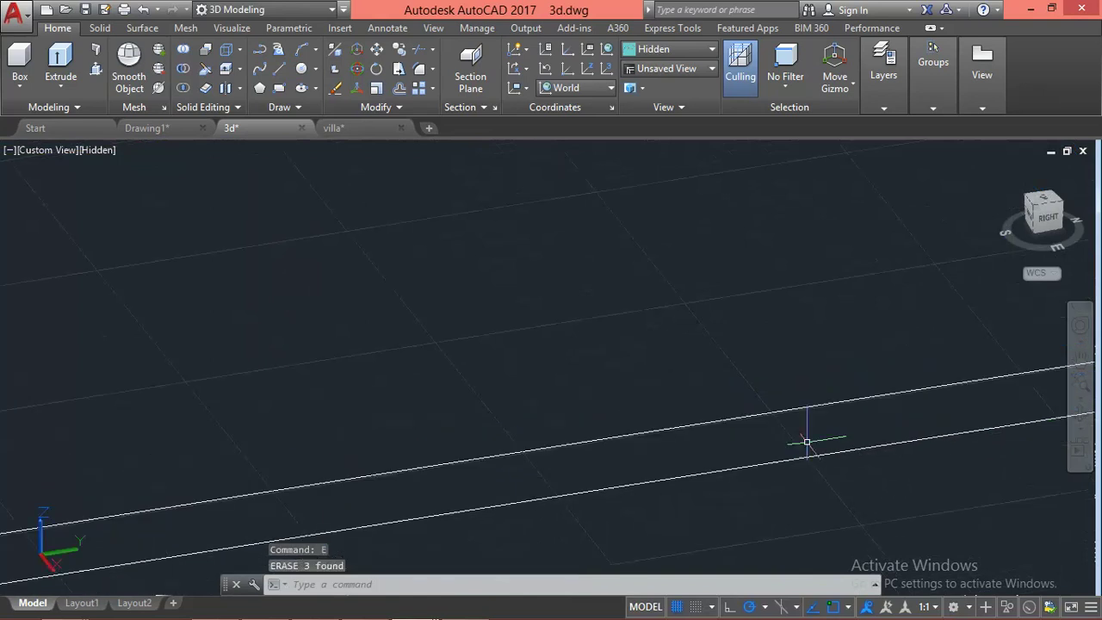
{"action": "scroll", "coordinate": [802, 445], "scroll_direction": "down", "scroll_amount": 3}
{"action": "middle_click_drag", "start_coordinate": [849, 460], "coordinate": [726, 454]}
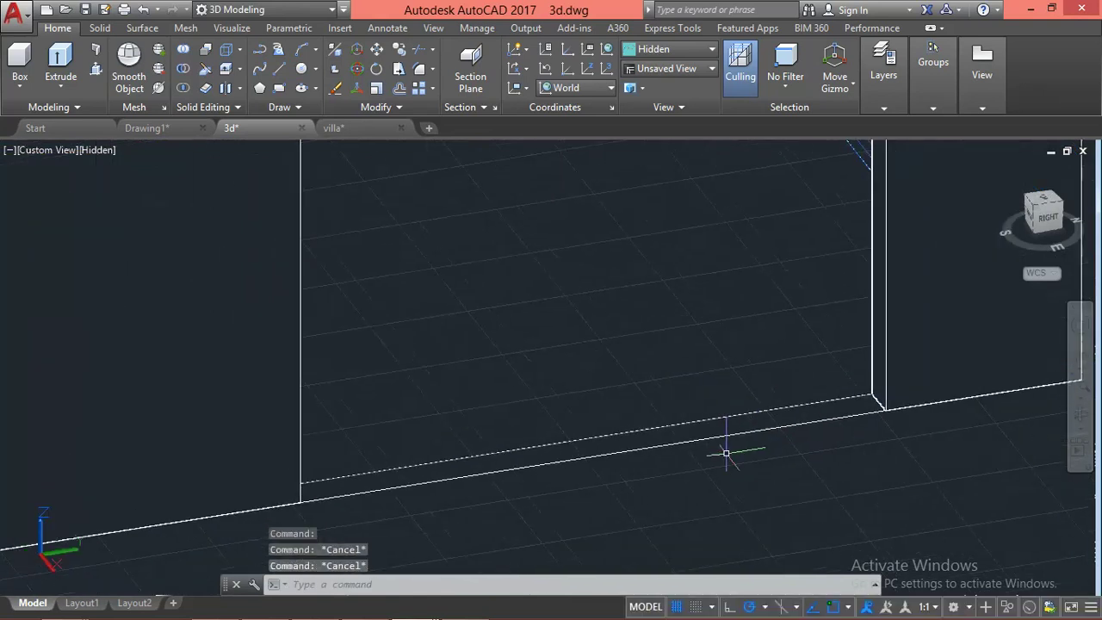
{"action": "type", "text": "presp"}
{"action": "key", "text": "Return"}
{"action": "left_click", "coordinate": [706, 426]}
{"action": "left_click", "coordinate": [705, 370]}
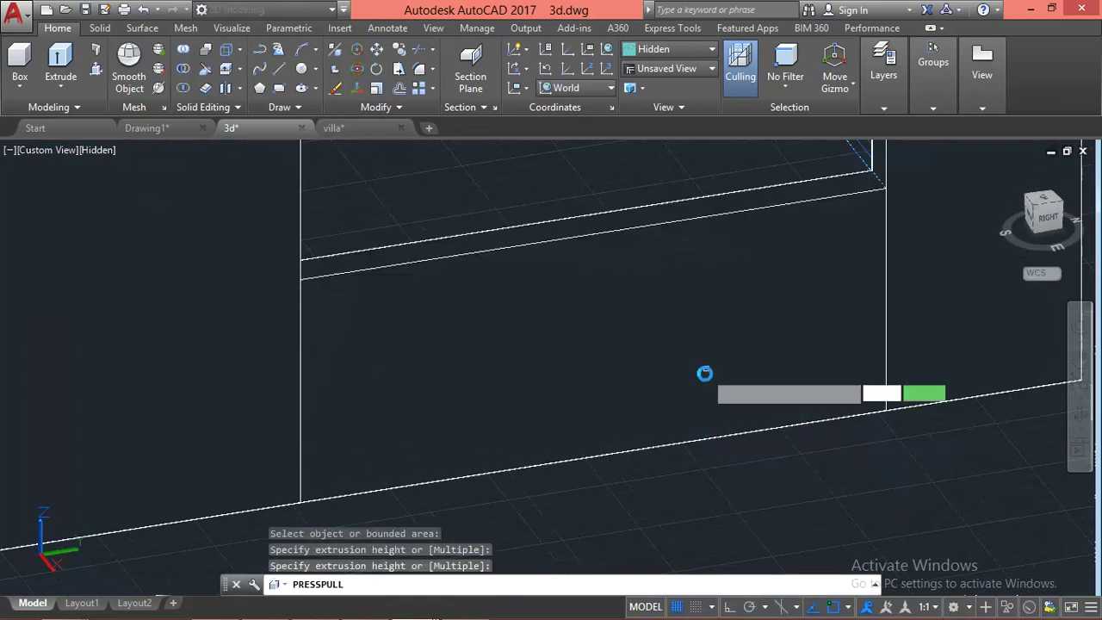
{"action": "scroll", "coordinate": [653, 403], "scroll_direction": "down", "scroll_amount": 2}
{"action": "scroll", "coordinate": [654, 403], "scroll_direction": "down", "scroll_amount": 2}
{"action": "scroll", "coordinate": [653, 403], "scroll_direction": "down", "scroll_amount": 2}
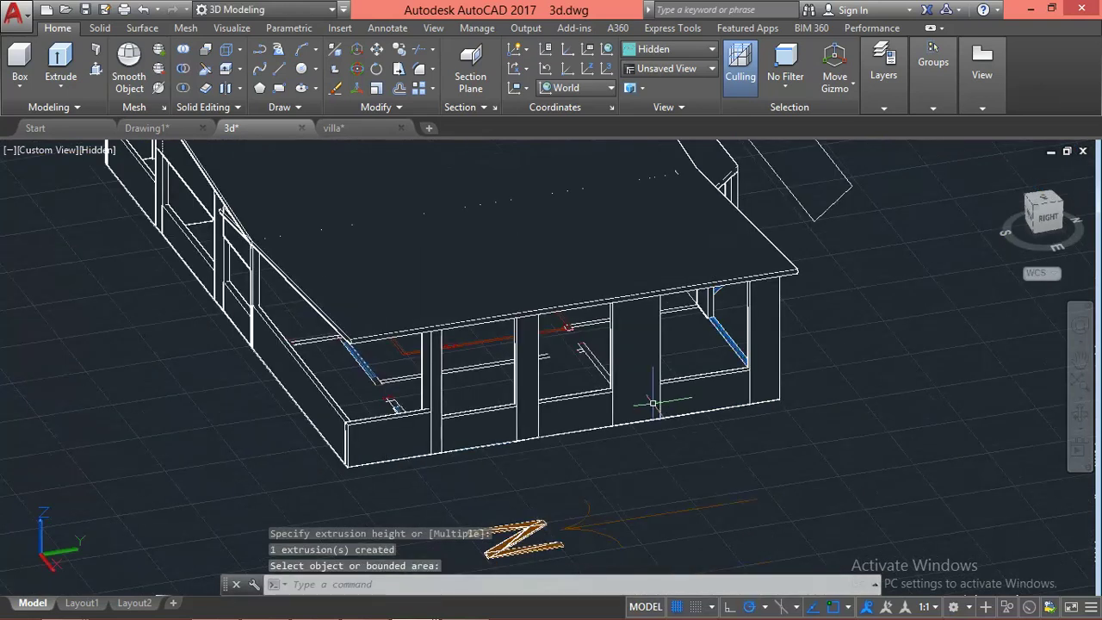
{"action": "scroll", "coordinate": [654, 403], "scroll_direction": "up", "scroll_amount": 3}
{"action": "key", "text": "Escape"}
{"action": "left_click", "coordinate": [726, 380]}
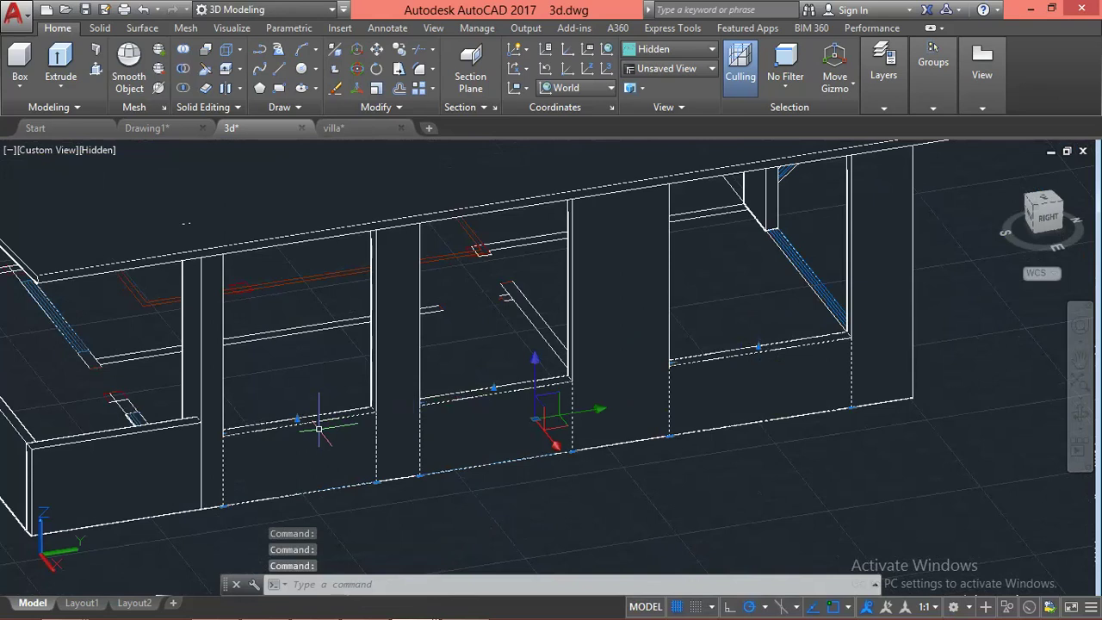
{"action": "type", "text": "cp"}
Copy the three panel pieces over the openings, then undo the misplaced copies
{"action": "key", "text": "Return"}
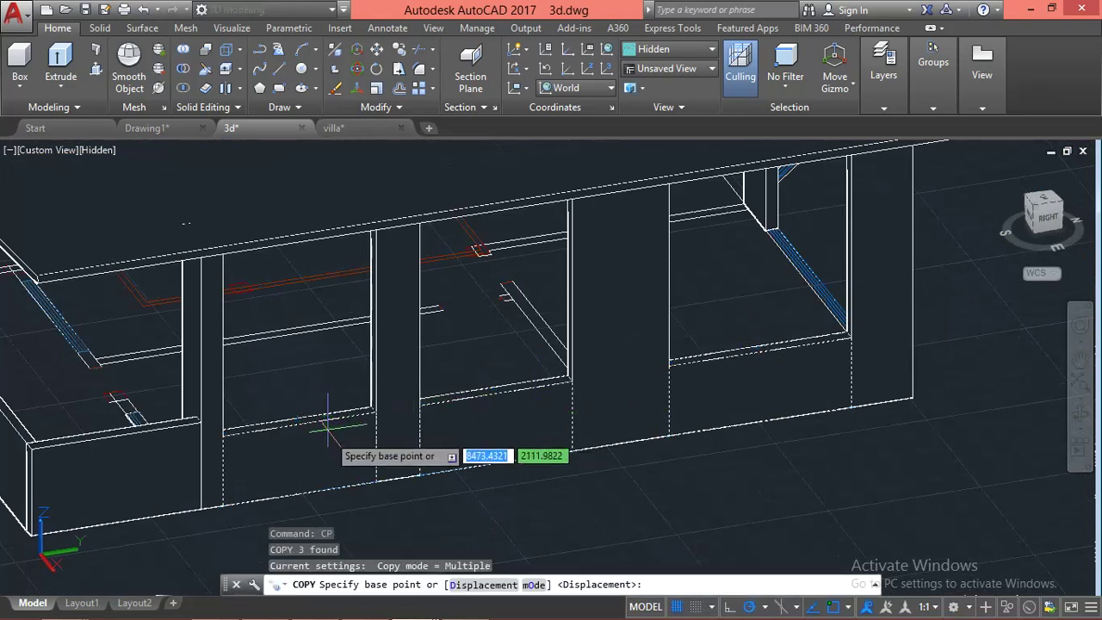
{"action": "scroll", "coordinate": [364, 405], "scroll_direction": "up", "scroll_amount": 3}
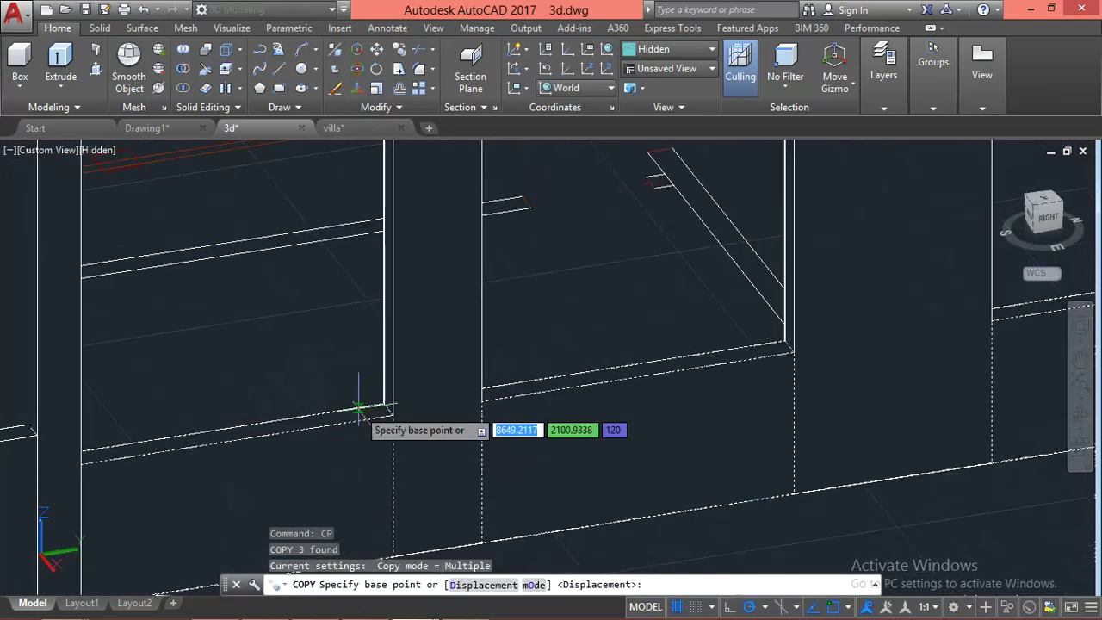
{"action": "left_click", "coordinate": [316, 428]}
{"action": "scroll", "coordinate": [340, 443], "scroll_direction": "down", "scroll_amount": 4}
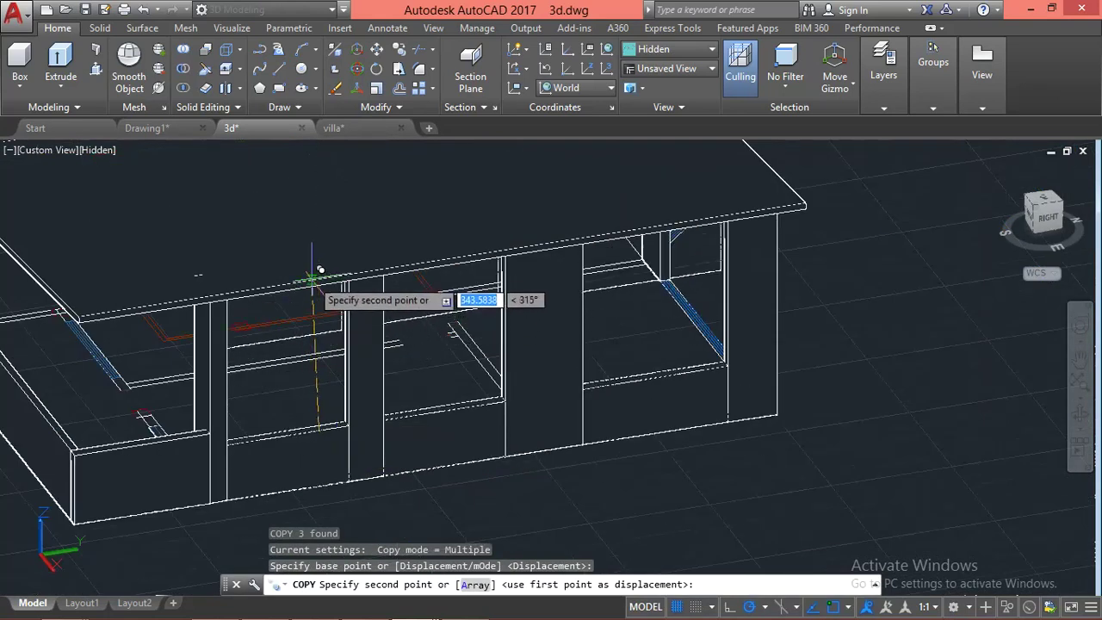
{"action": "left_click", "coordinate": [432, 297]}
{"action": "key", "text": "Escape"}
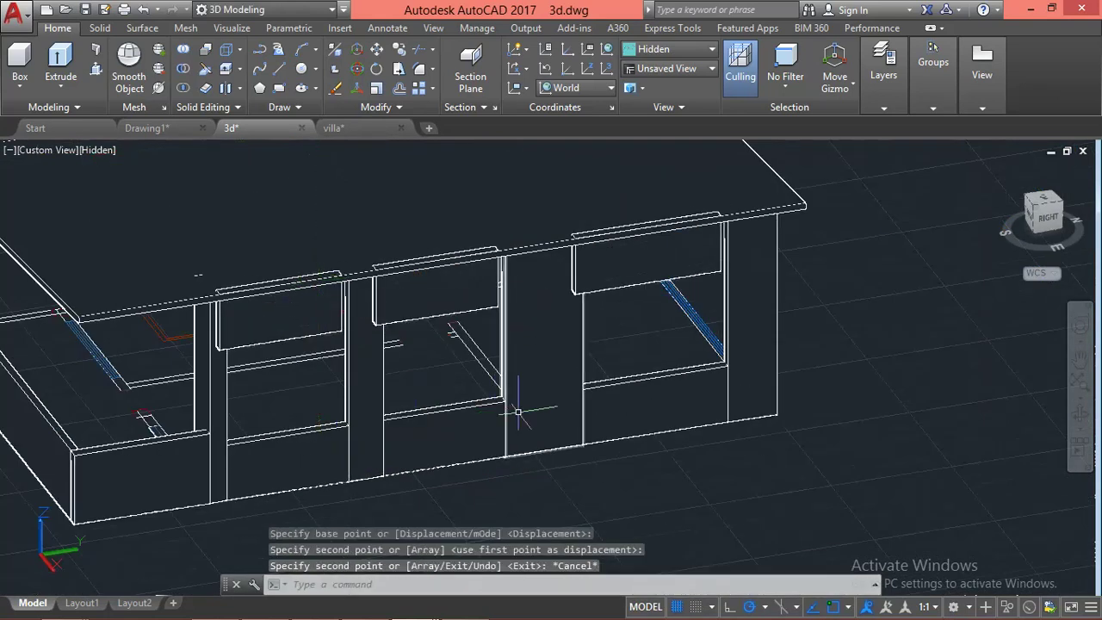
{"action": "key", "text": "ctrl+z"}
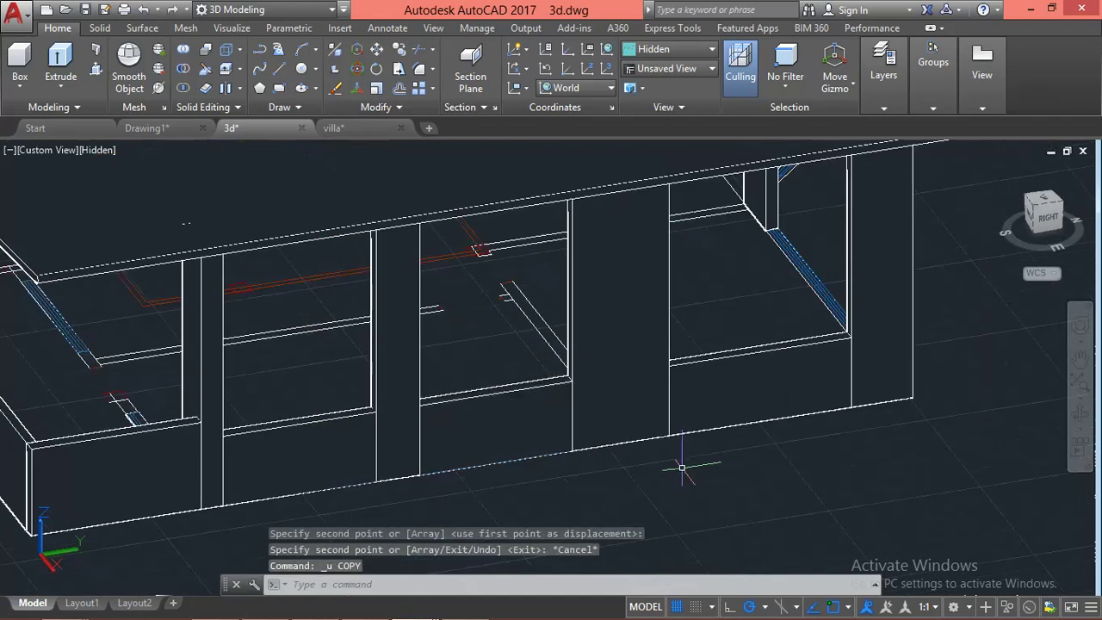
{"action": "type", "text": "cp"}
Copy the panel pieces from the wall corner to the top of the wall
{"action": "key", "text": "Return"}
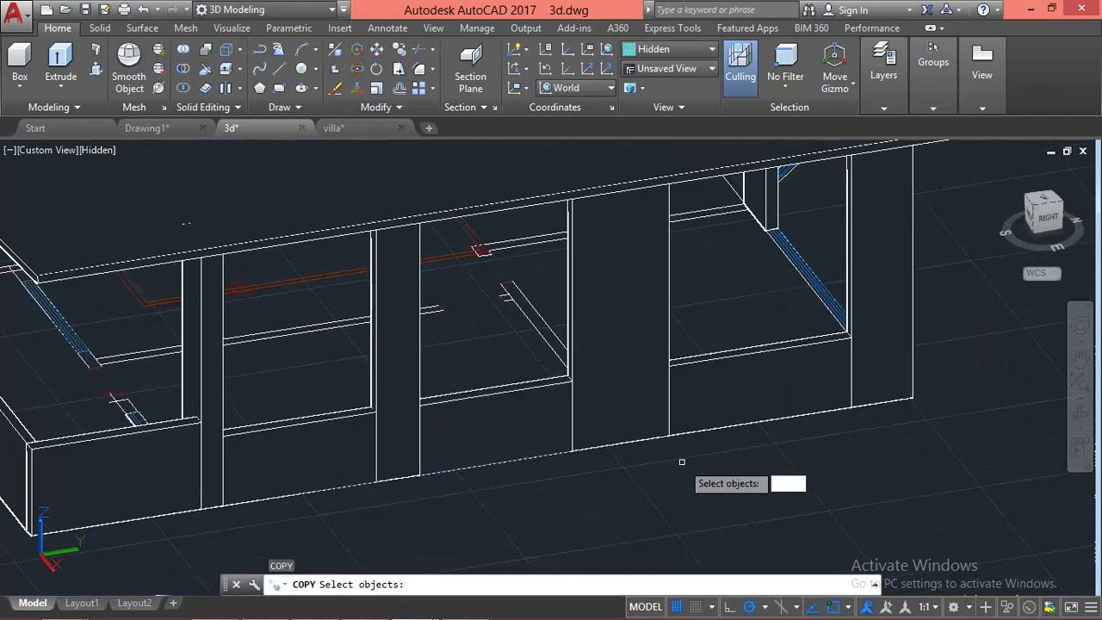
{"action": "type", "text": "p"}
{"action": "key", "text": "Return"}
{"action": "middle_click_drag", "start_coordinate": [714, 480], "coordinate": [475, 536], "text": "shift"}
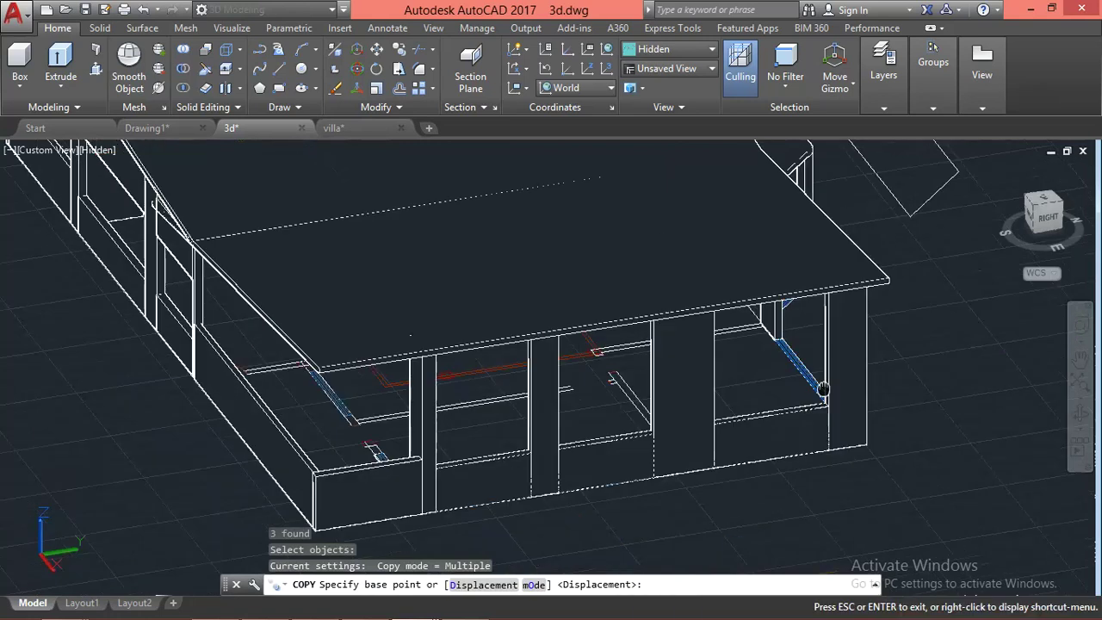
{"action": "scroll", "coordinate": [850, 437], "scroll_direction": "up", "scroll_amount": 3}
{"action": "scroll", "coordinate": [850, 436], "scroll_direction": "up", "scroll_amount": 3}
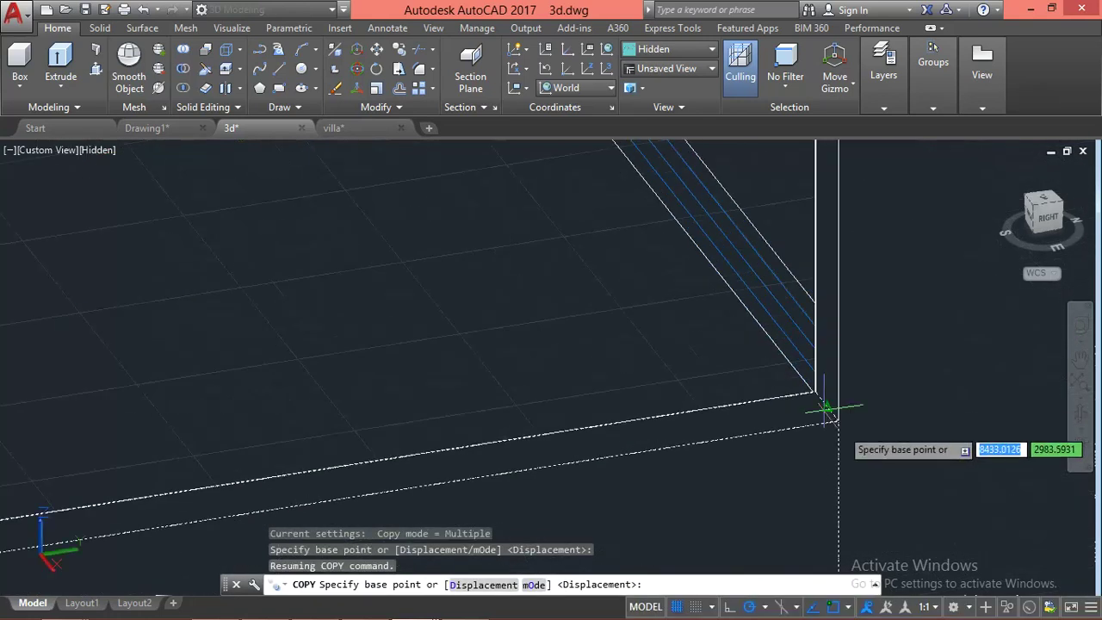
{"action": "left_click", "coordinate": [838, 421]}
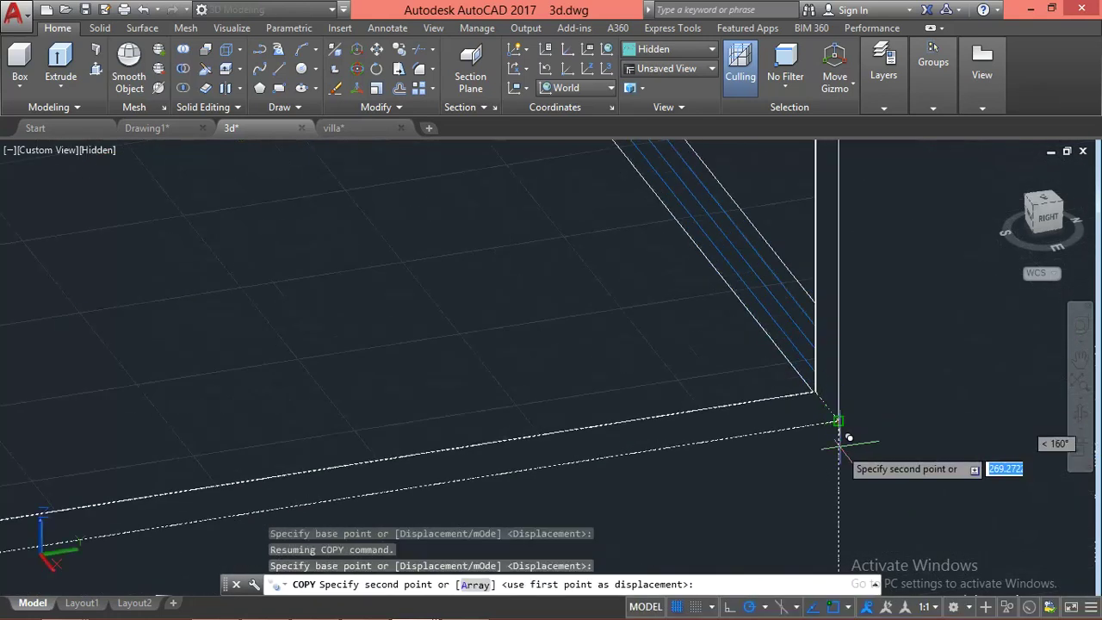
{"action": "scroll", "coordinate": [842, 474], "scroll_direction": "down", "scroll_amount": 3}
{"action": "scroll", "coordinate": [818, 198], "scroll_direction": "up", "scroll_amount": 3}
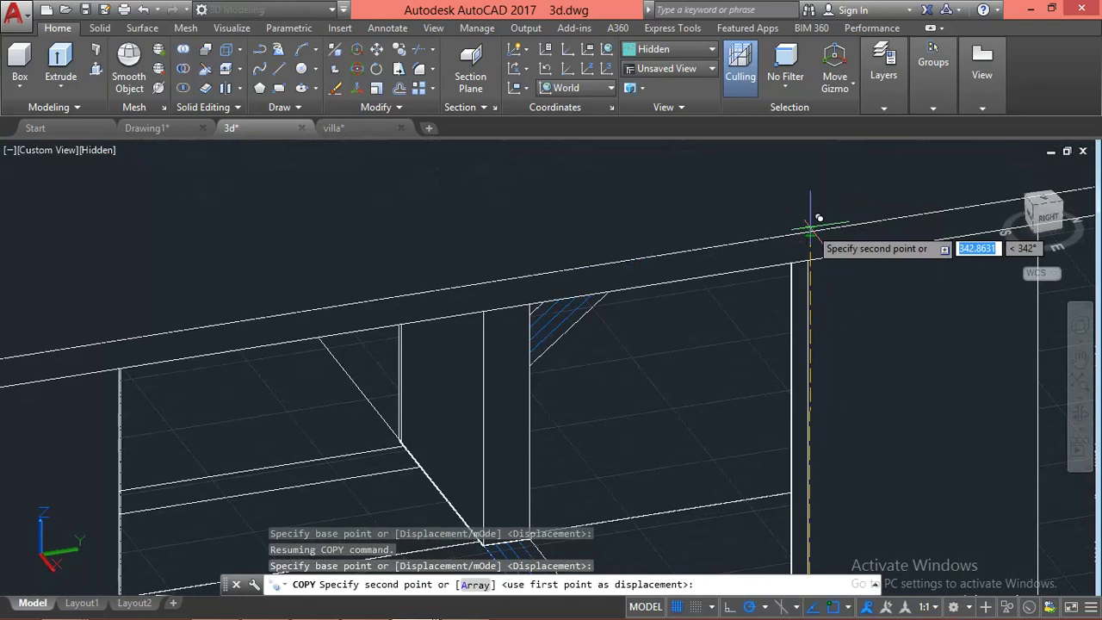
{"action": "left_click", "coordinate": [810, 229]}
{"action": "scroll", "coordinate": [811, 227], "scroll_direction": "down", "scroll_amount": 2}
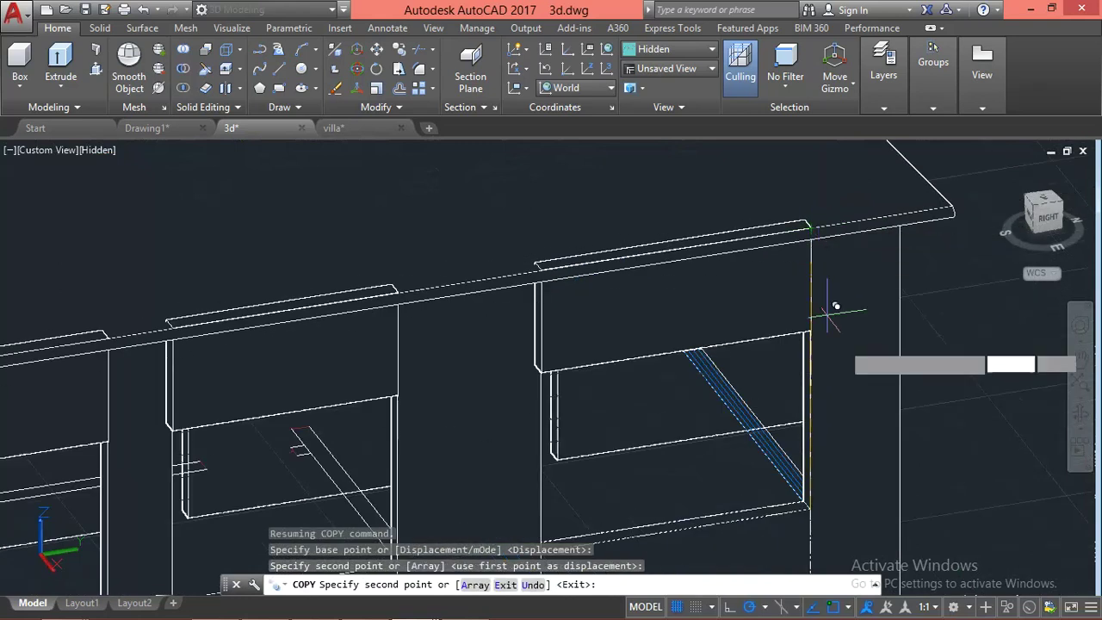
{"action": "key", "text": "Escape"}
Undo the copy placed at the top of the wall
{"action": "scroll", "coordinate": [861, 327], "scroll_direction": "down", "scroll_amount": 5}
{"action": "mouse_move", "coordinate": [895, 344]}
{"action": "middle_mouse_down", "text": "shift"}
{"action": "mouse_move", "coordinate": [853, 319]}
{"action": "mouse_move", "coordinate": [808, 326]}
{"action": "middle_mouse_up", "text": "shift"}
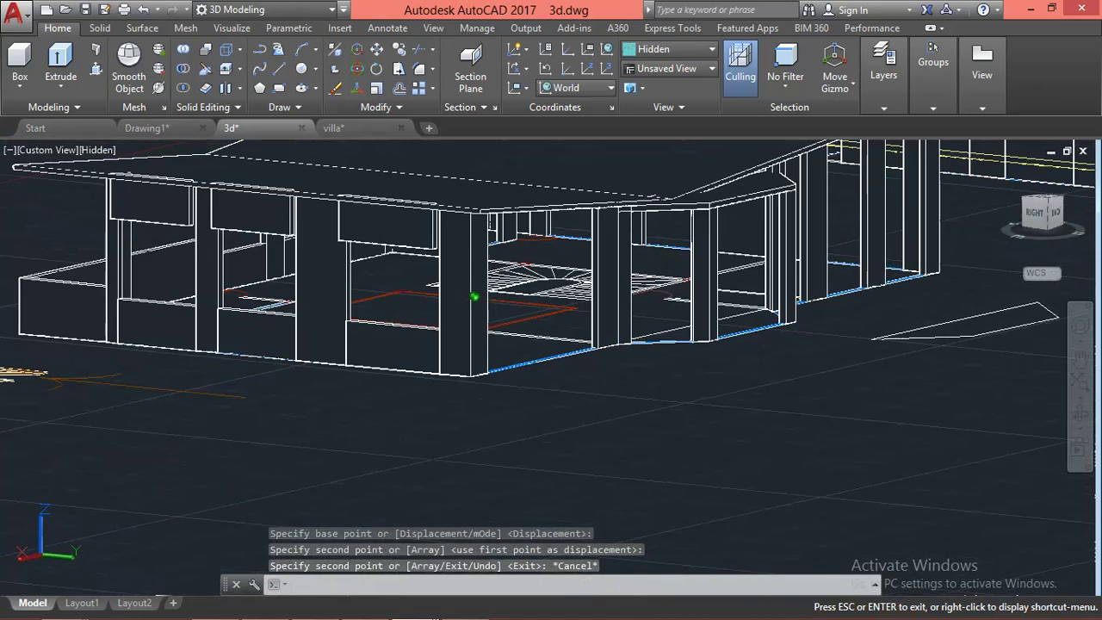
{"action": "key", "text": "ctrl+z"}
{"action": "key", "text": "ctrl+z"}
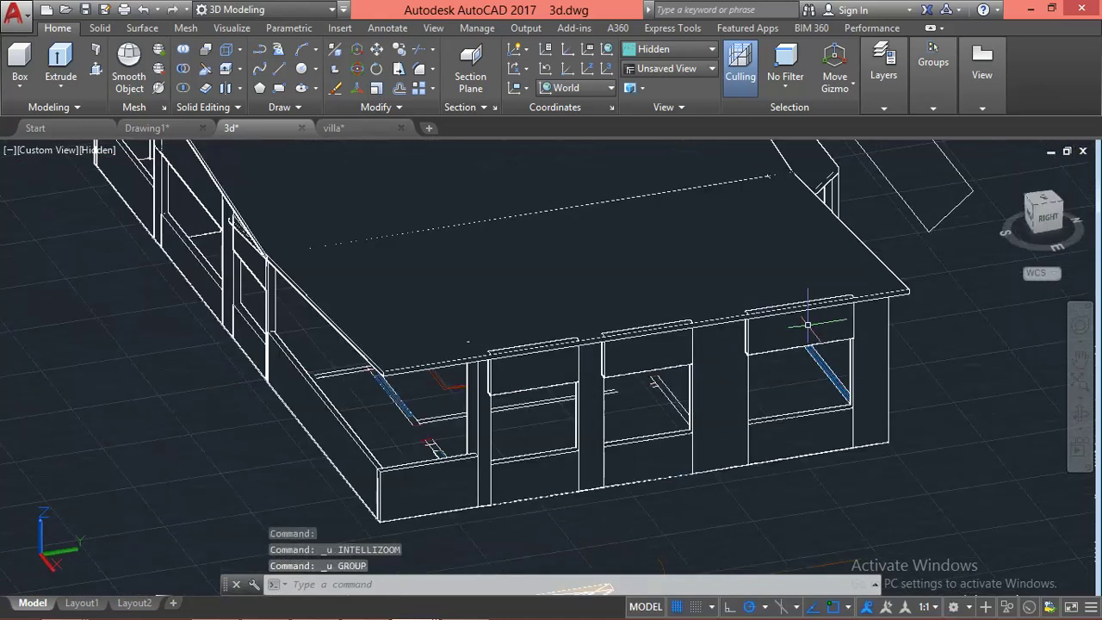
{"action": "scroll", "coordinate": [873, 431], "scroll_direction": "up", "scroll_amount": 4}
{"action": "key", "text": "ctrl+z"}
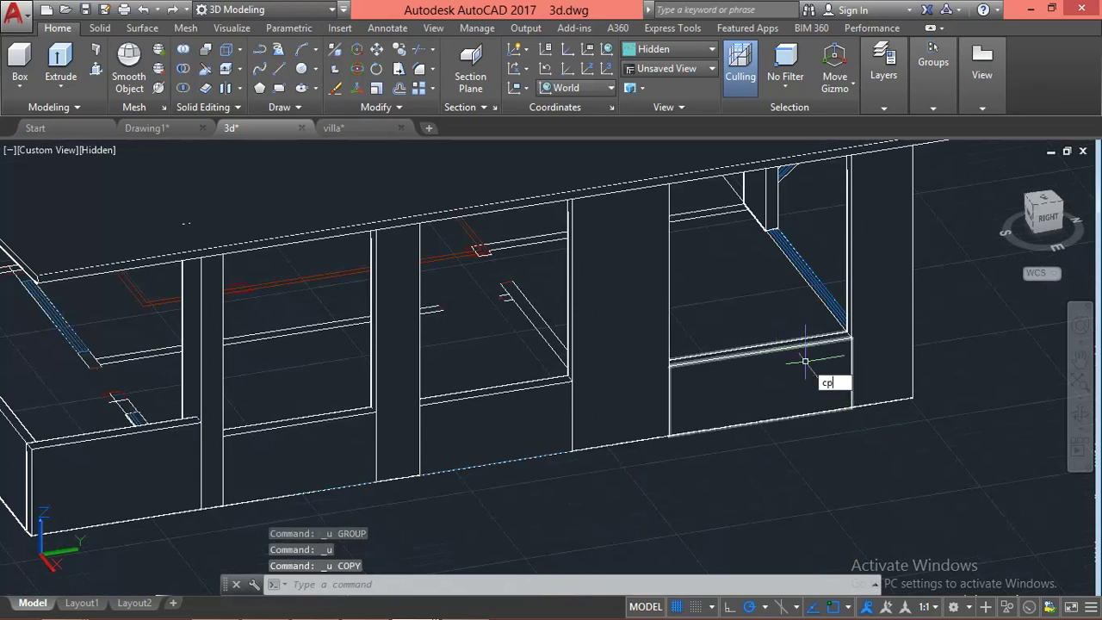
Start another copy of the previous three panel pieces and pick its base point
{"action": "key", "text": "Return"}
{"action": "type", "text": "p"}
{"action": "key", "text": "Return"}
{"action": "key", "text": "Return"}
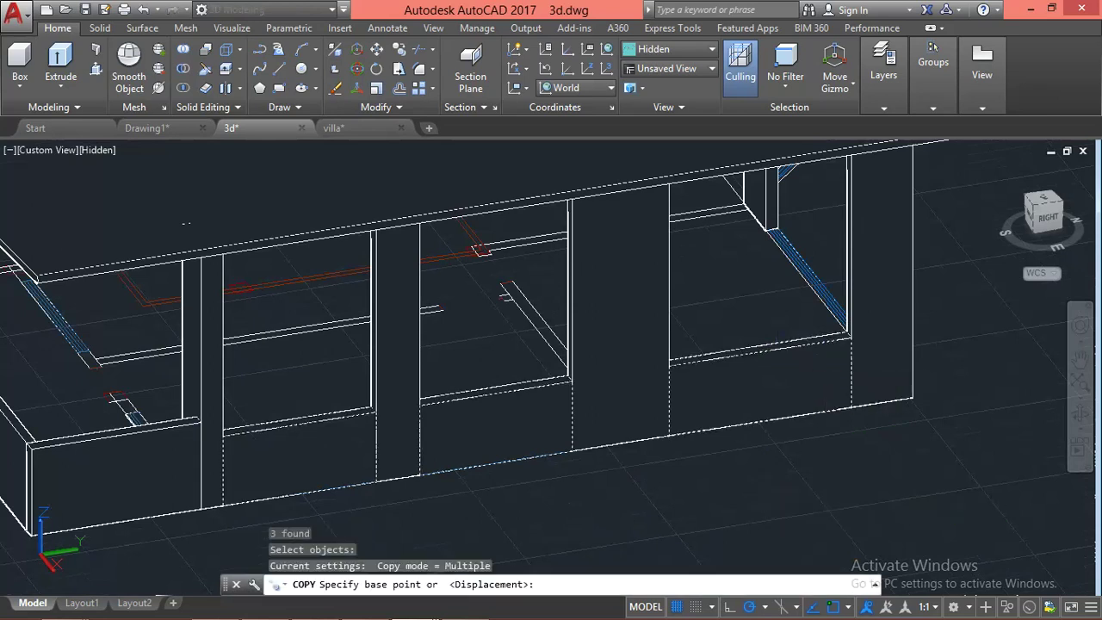
{"action": "middle_click_drag", "start_coordinate": [803, 486], "coordinate": [657, 504]}
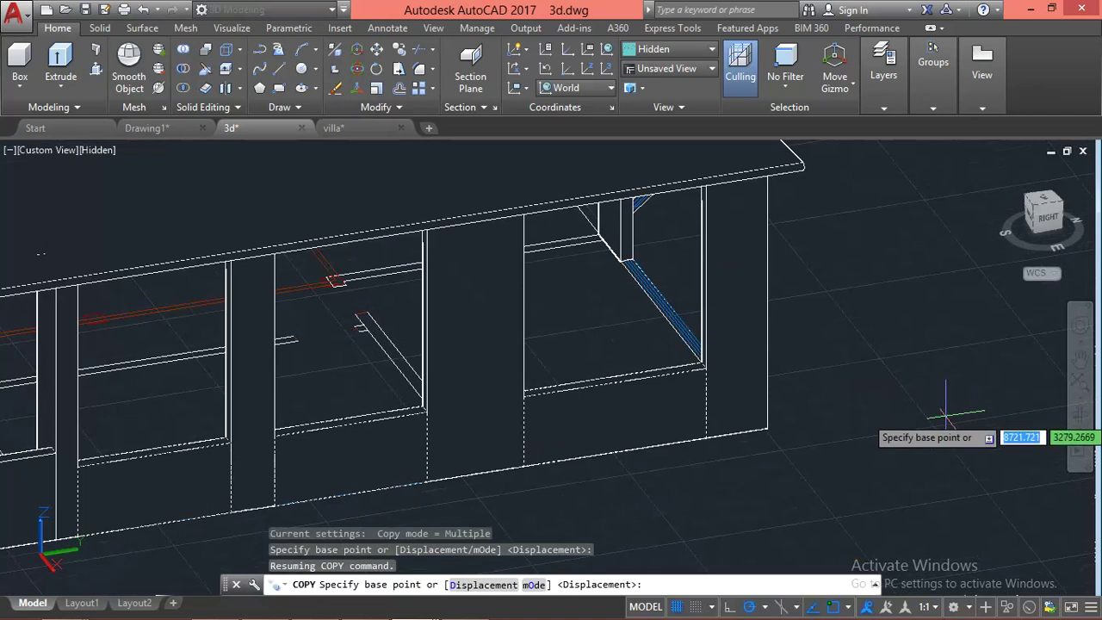
{"action": "left_click", "coordinate": [947, 400]}
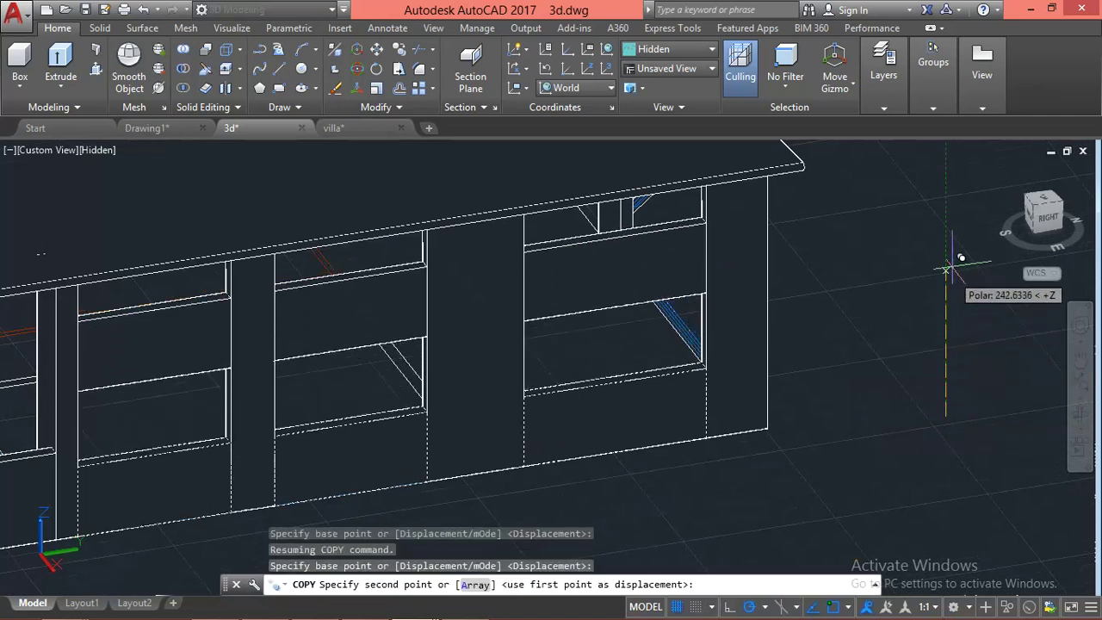
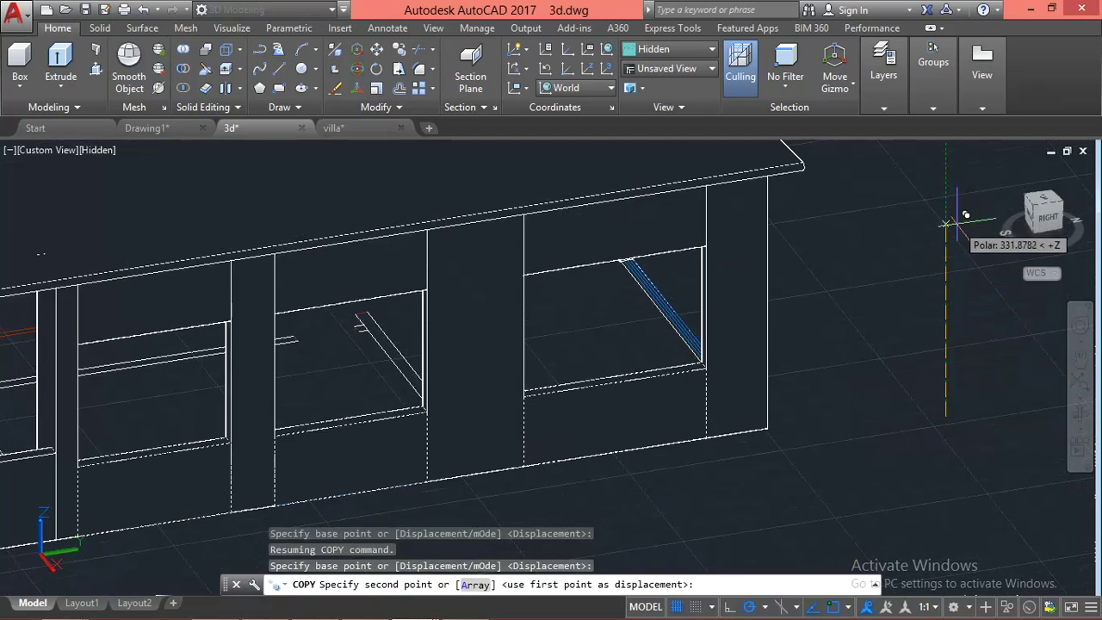
Place the copied blue sill strip and end the COPY command
{"action": "left_click", "coordinate": [942, 297]}
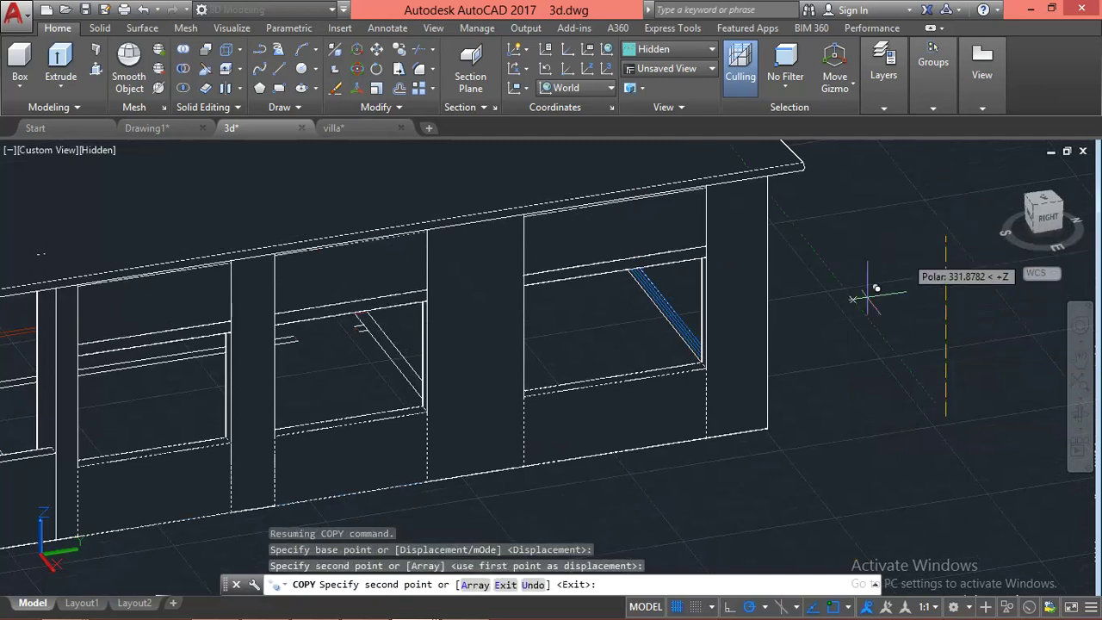
{"action": "key", "text": "Escape"}
{"action": "scroll", "coordinate": [861, 303], "scroll_direction": "down", "scroll_amount": 3}
Orbit to a front view and zoom in on the window sill gaps
{"action": "middle_click_drag", "start_coordinate": [532, 405], "coordinate": [674, 383], "text": "shift"}
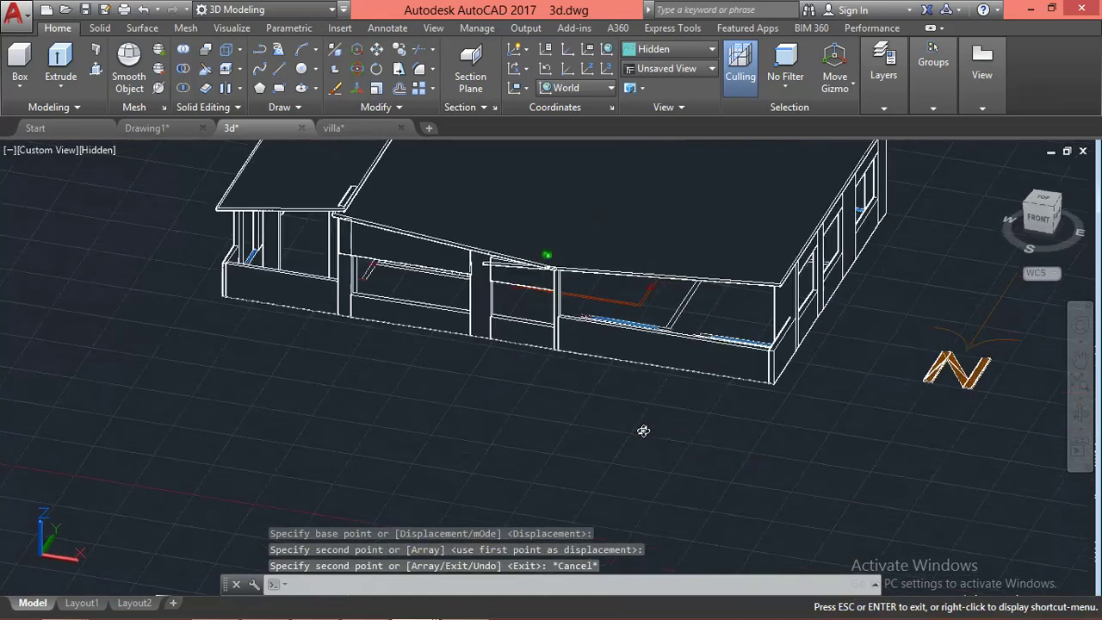
{"action": "middle_click_drag", "start_coordinate": [673, 383], "coordinate": [634, 442], "text": "shift"}
{"action": "scroll", "coordinate": [635, 442], "scroll_direction": "up", "scroll_amount": 2}
{"action": "scroll", "coordinate": [628, 455], "scroll_direction": "up", "scroll_amount": 2}
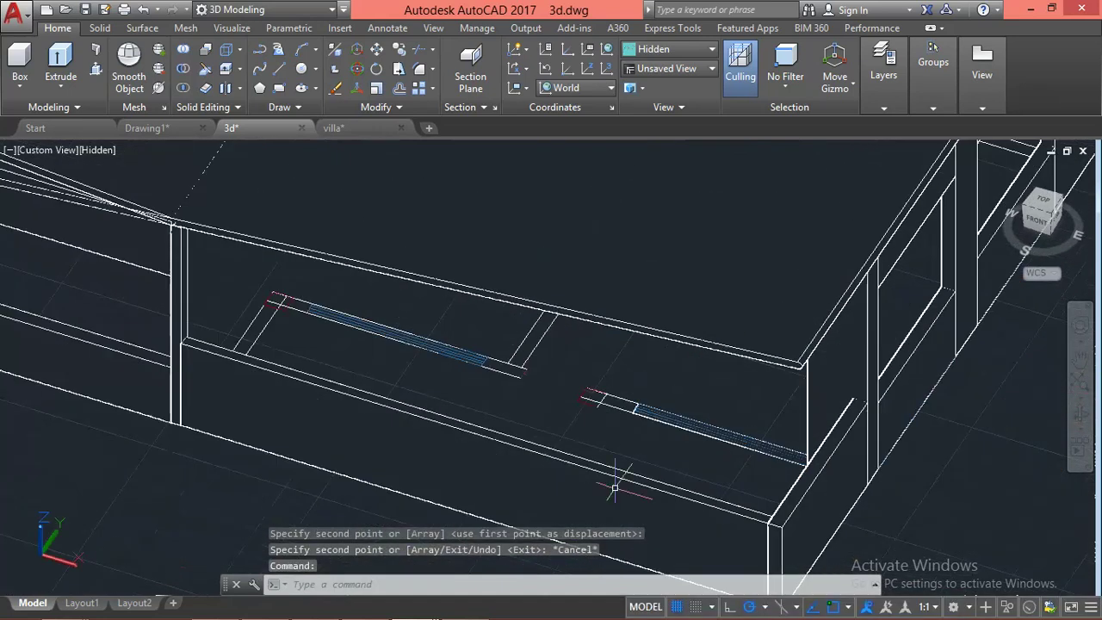
{"action": "scroll", "coordinate": [628, 455], "scroll_direction": "up", "scroll_amount": 3}
{"action": "scroll", "coordinate": [620, 293], "scroll_direction": "up", "scroll_amount": 3}
{"action": "key", "text": "Escape"}
{"action": "scroll", "coordinate": [457, 365], "scroll_direction": "up", "scroll_amount": 3}
Erase the leftover red solid hatch on the face
{"action": "scroll", "coordinate": [505, 310], "scroll_direction": "up", "scroll_amount": 3}
{"action": "left_click", "coordinate": [517, 280]}
{"action": "type", "text": "e"}
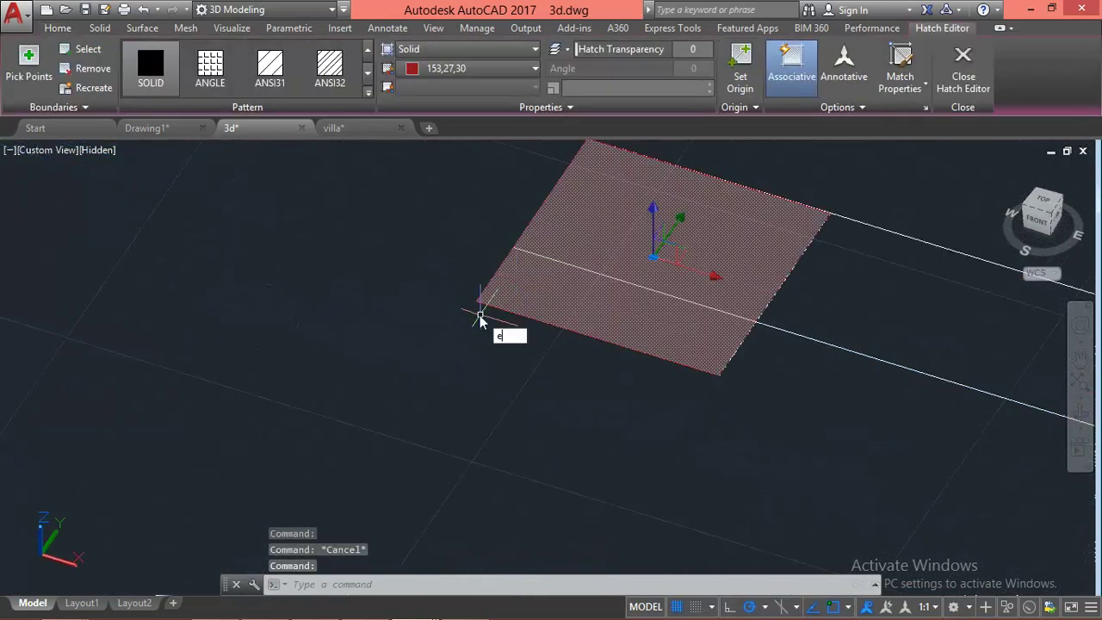
{"action": "key", "text": "Return"}
Crossing-select the stray red face and erase it
{"action": "left_click", "coordinate": [523, 296]}
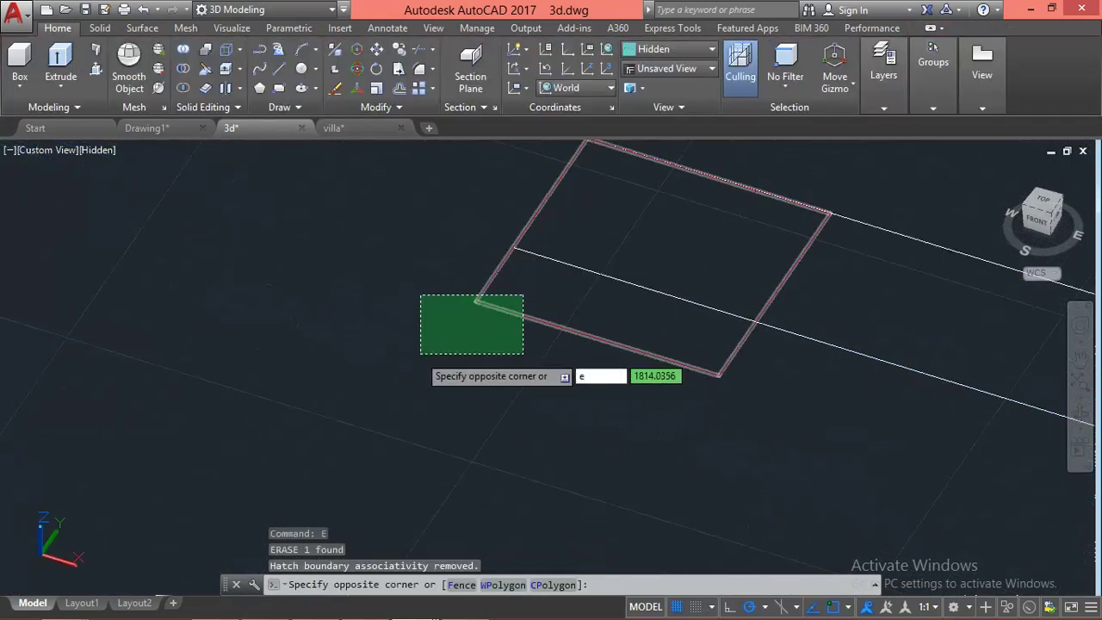
{"action": "left_click", "coordinate": [420, 353]}
{"action": "key", "text": "space"}
{"action": "left_click", "coordinate": [420, 351]}
{"action": "left_click", "coordinate": [530, 293]}
{"action": "left_click", "coordinate": [529, 293]}
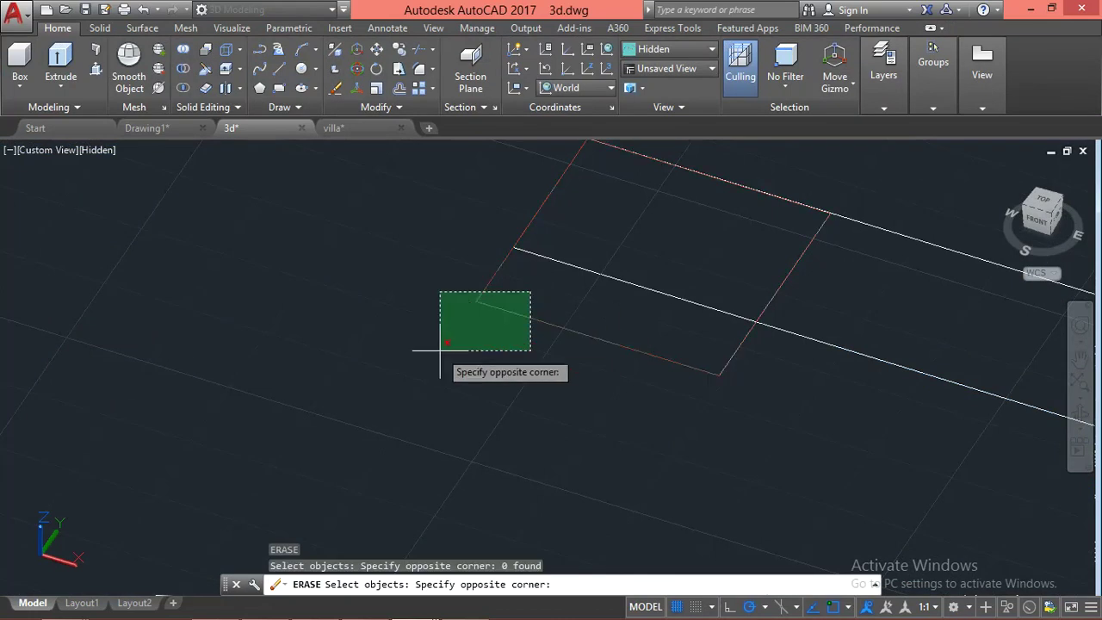
{"action": "left_click", "coordinate": [438, 348]}
{"action": "key", "text": "Return"}
Trim off the line overhanging below the sill rectangle
{"action": "scroll", "coordinate": [620, 370], "scroll_direction": "down", "scroll_amount": 2}
{"action": "scroll", "coordinate": [545, 385], "scroll_direction": "down", "scroll_amount": 1}
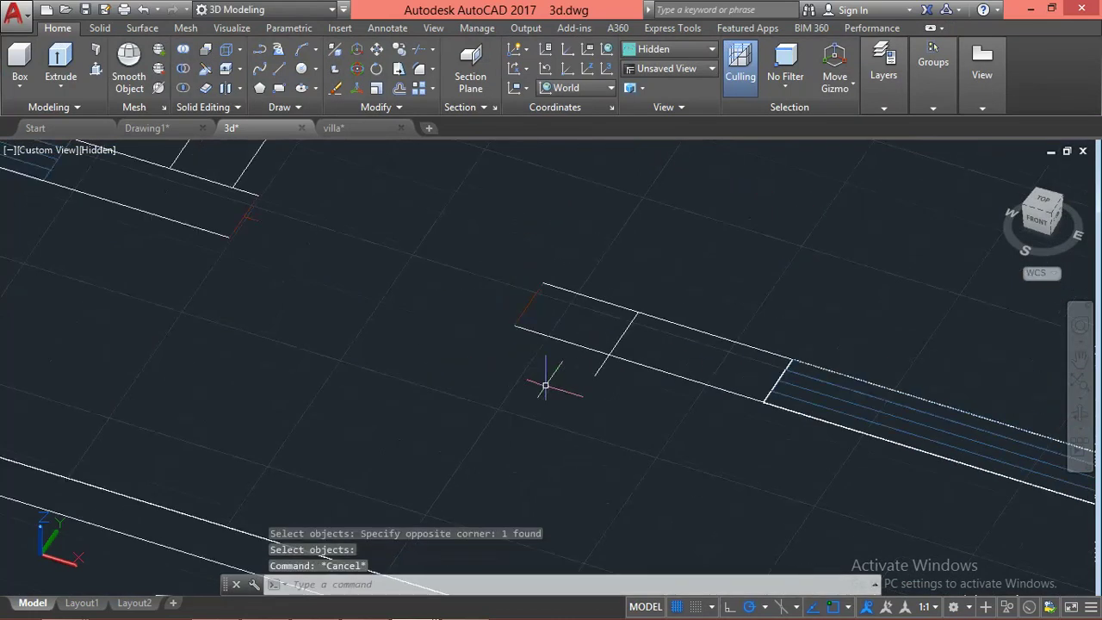
{"action": "type", "text": "r"}
{"action": "key", "text": "Return"}
{"action": "key", "text": "Return"}
{"action": "left_click", "coordinate": [601, 370]}
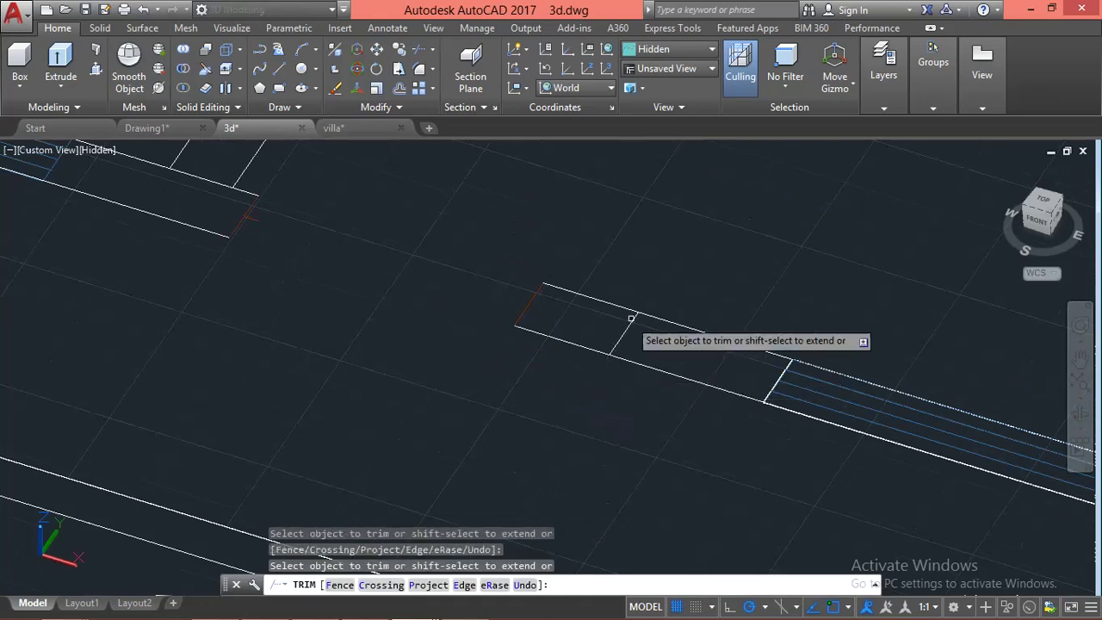
{"action": "scroll", "coordinate": [631, 318], "scroll_direction": "up", "scroll_amount": 3}
{"action": "key", "text": "Escape"}
Erase the dashed line beside the sill opening
{"action": "key", "text": "Escape"}
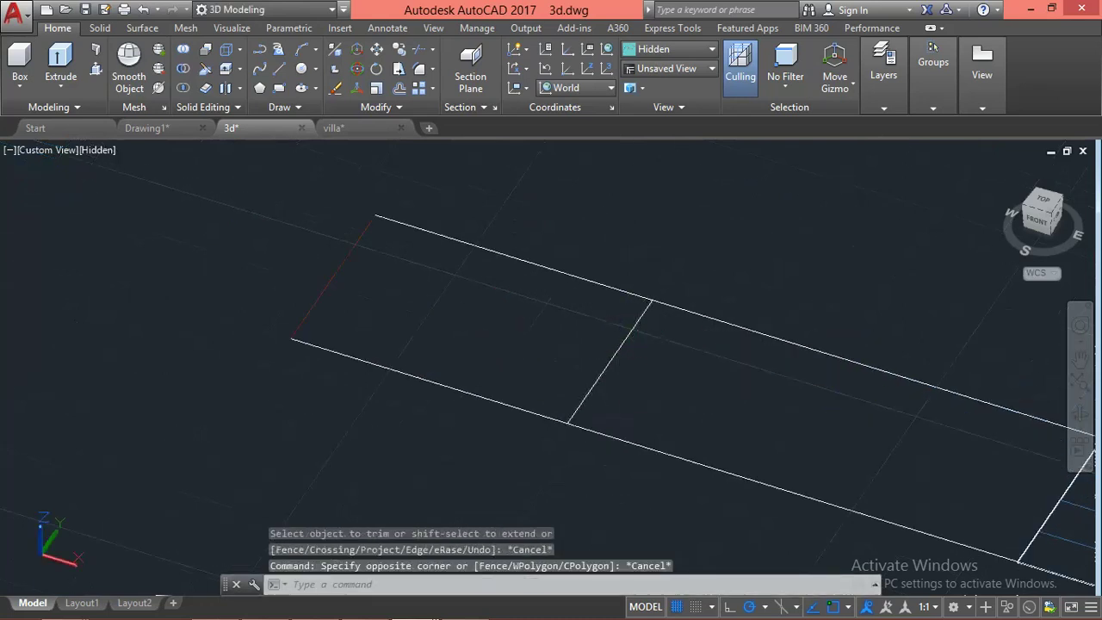
{"action": "key", "text": "Escape"}
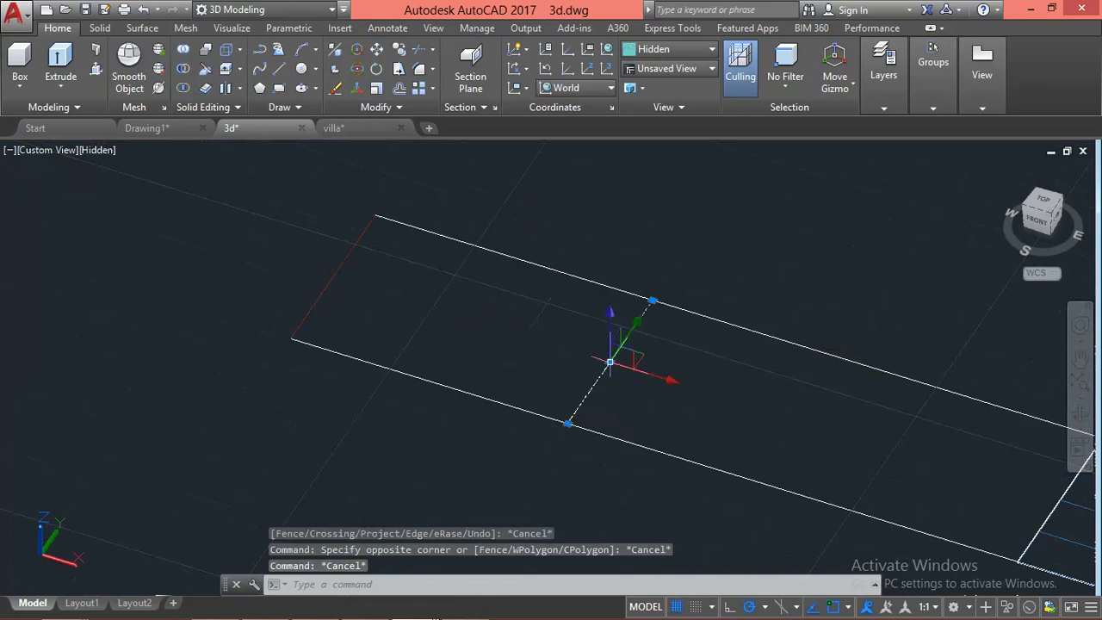
{"action": "type", "text": "e"}
{"action": "key", "text": "Return"}
{"action": "scroll", "coordinate": [581, 364], "scroll_direction": "down", "scroll_amount": 3}
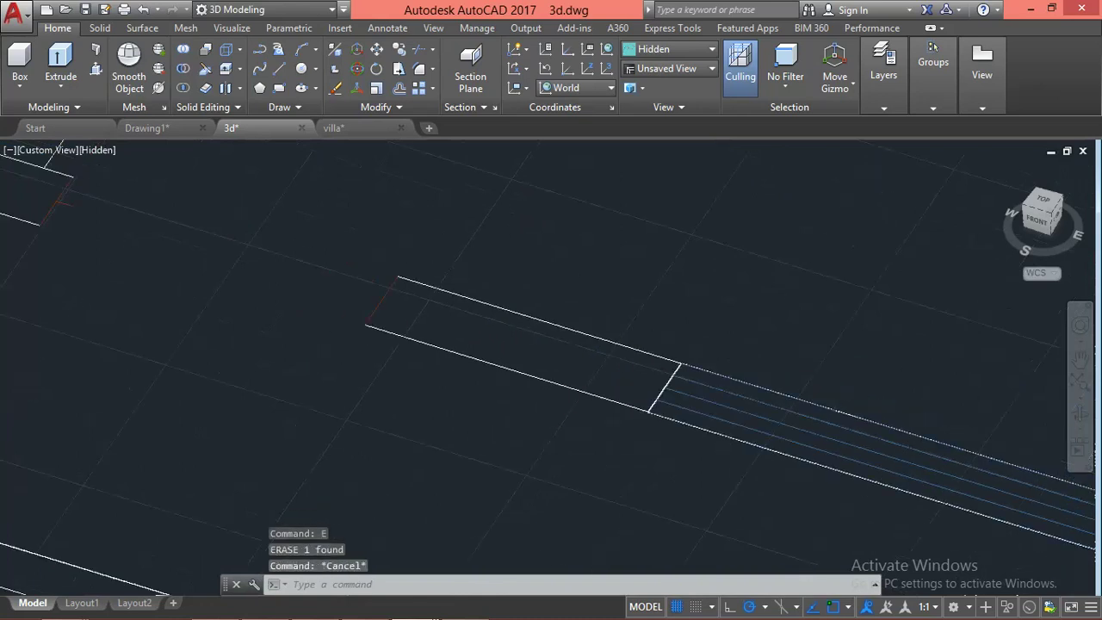
PRESSPULL the gap below the first window up to fill the sill
{"action": "mouse_move", "coordinate": [438, 373]}
{"action": "middle_mouse_down"}
{"action": "mouse_move", "coordinate": [233, 294]}
{"action": "mouse_move", "coordinate": [383, 317]}
{"action": "middle_mouse_up"}
{"action": "middle_click_drag", "start_coordinate": [320, 409], "coordinate": [305, 376], "text": "shift"}
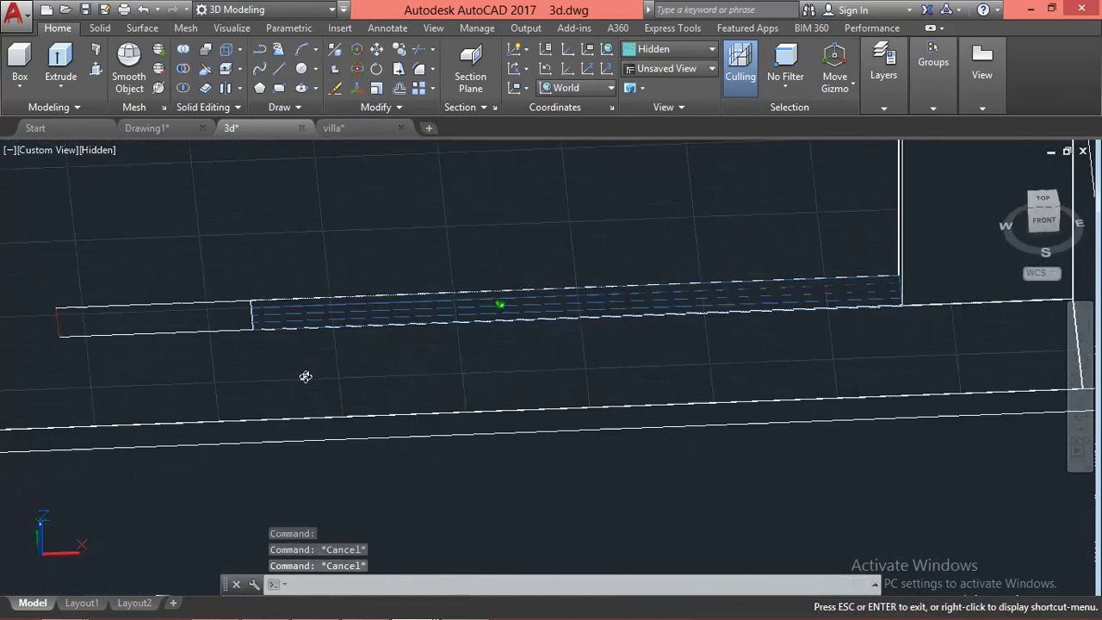
{"action": "scroll", "coordinate": [390, 422], "scroll_direction": "up", "scroll_amount": 2}
{"action": "scroll", "coordinate": [272, 351], "scroll_direction": "up", "scroll_amount": 2}
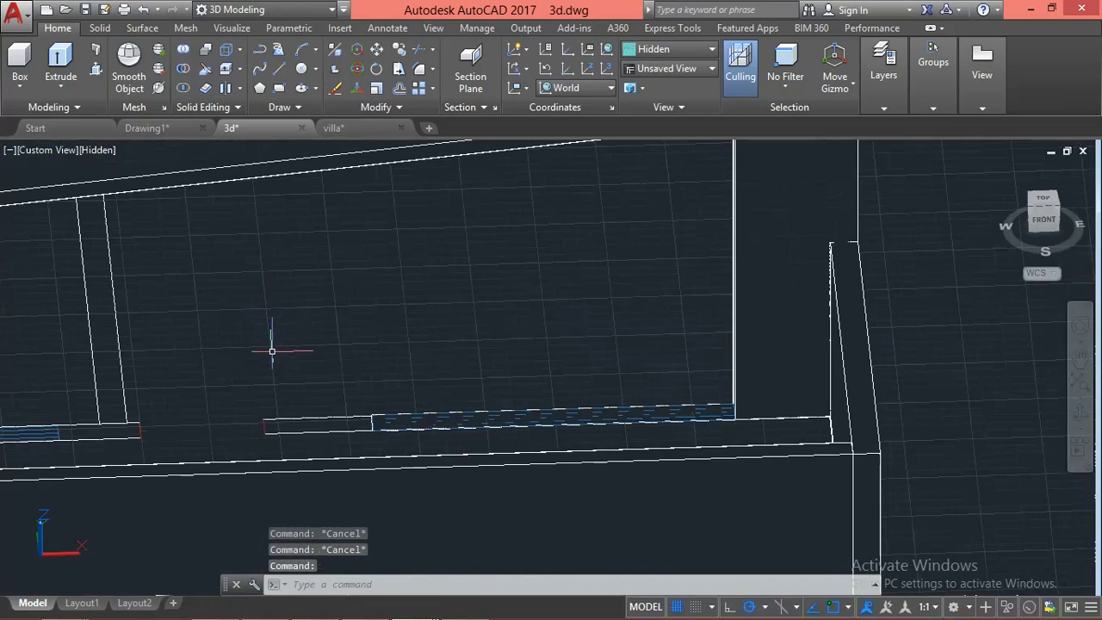
{"action": "type", "text": "press"}
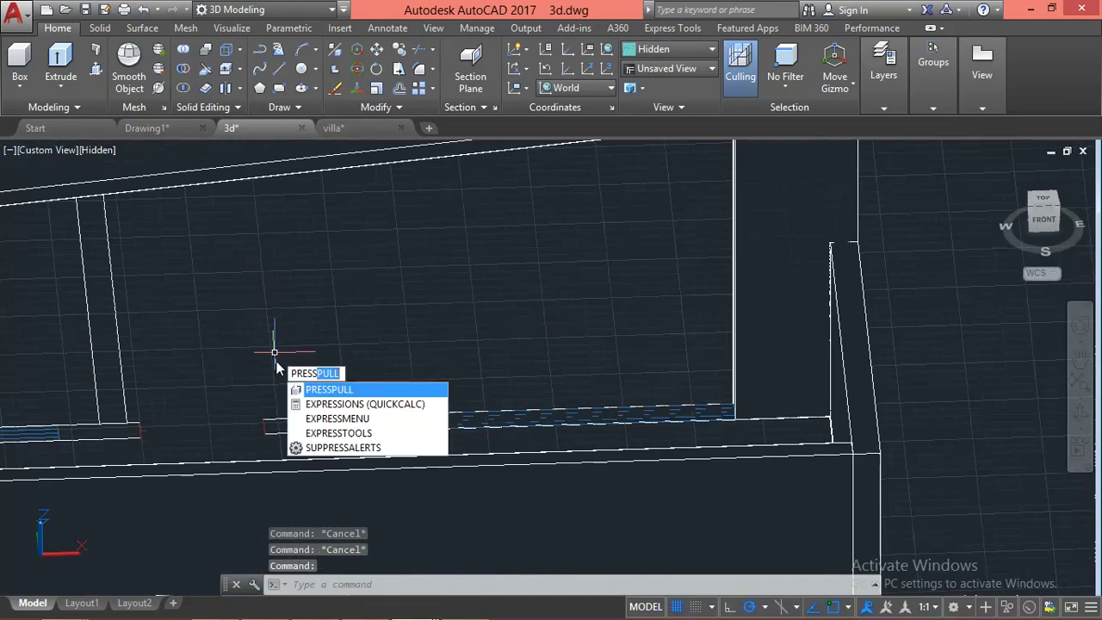
{"action": "key", "text": "Return"}
{"action": "left_click", "coordinate": [318, 423]}
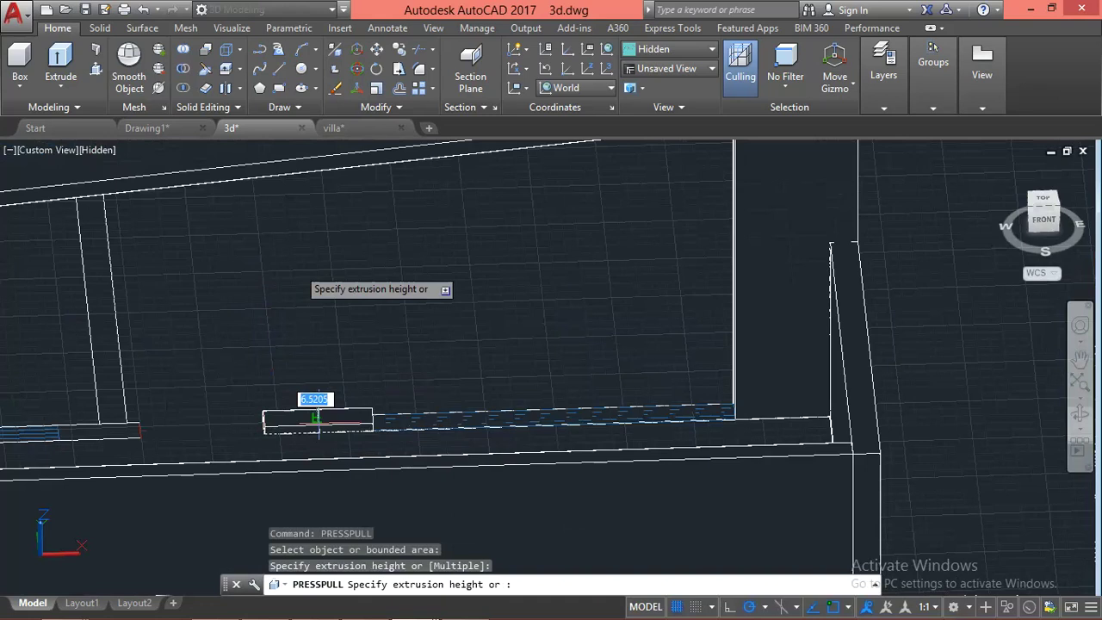
{"action": "left_click", "coordinate": [293, 159]}
{"action": "scroll", "coordinate": [370, 215], "scroll_direction": "down", "scroll_amount": 2}
{"action": "scroll", "coordinate": [413, 237], "scroll_direction": "down", "scroll_amount": 3}
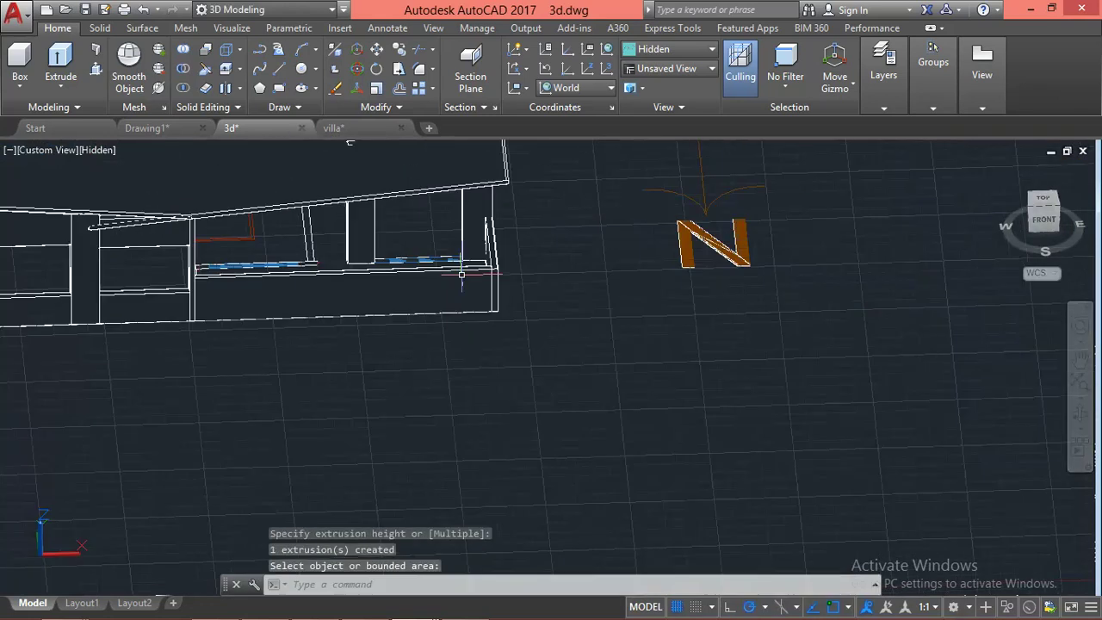
{"action": "scroll", "coordinate": [362, 215], "scroll_direction": "up", "scroll_amount": 2}
{"action": "key", "text": "Escape"}
Press-pull the small gap area on the ledge under the second window
{"action": "scroll", "coordinate": [292, 258], "scroll_direction": "up", "scroll_amount": 4}
{"action": "scroll", "coordinate": [413, 296], "scroll_direction": "up", "scroll_amount": 2}
{"action": "key", "text": "Escape"}
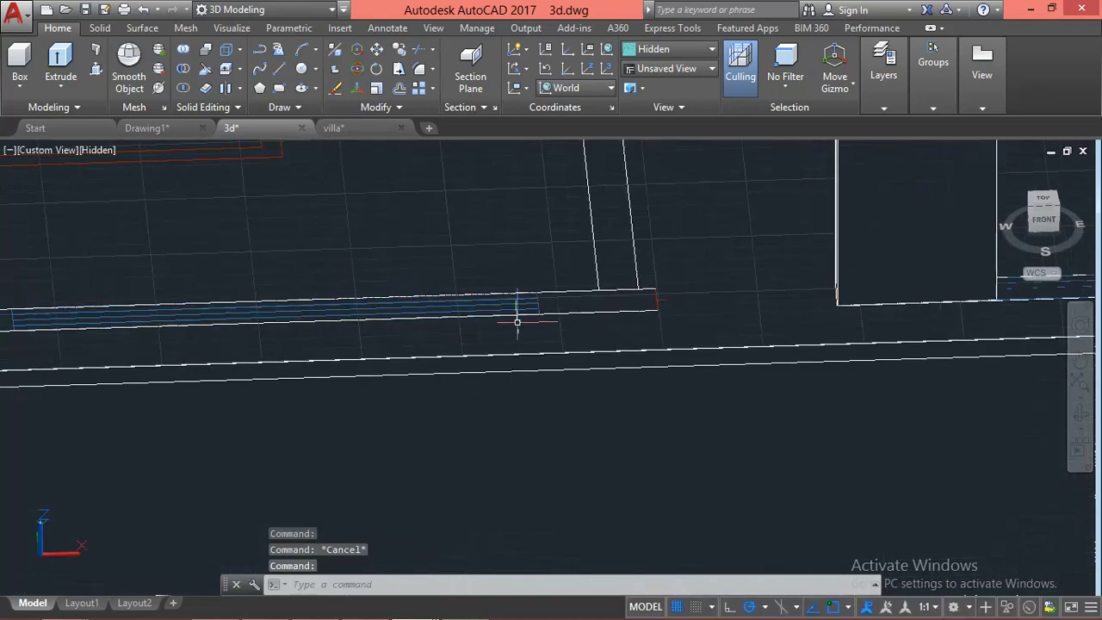
{"action": "key", "text": "Return"}
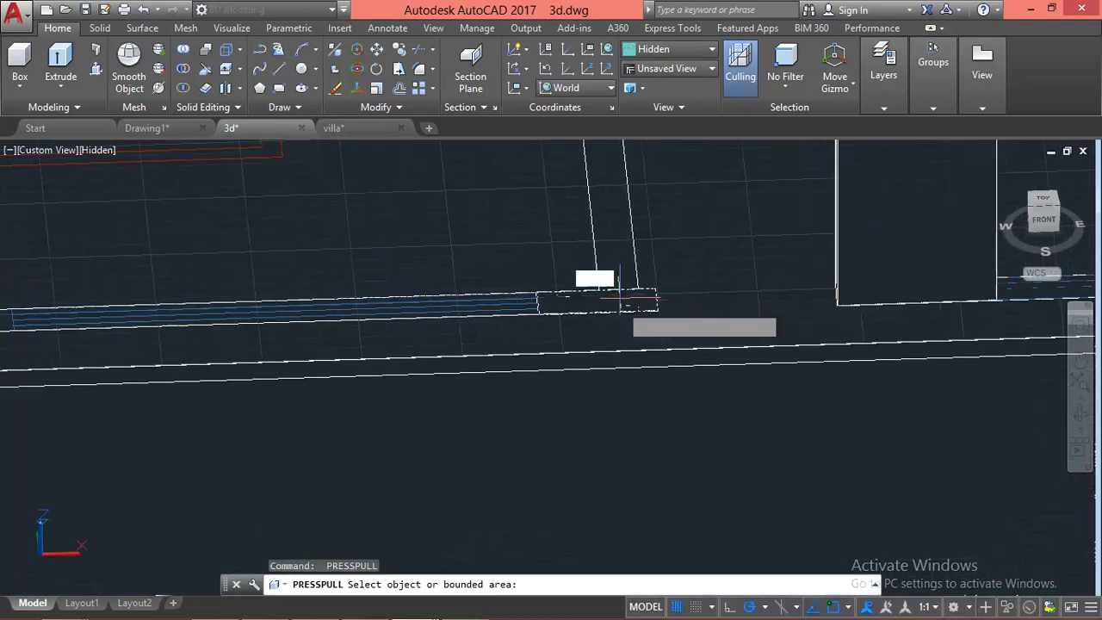
{"action": "left_click", "coordinate": [602, 303]}
{"action": "scroll", "coordinate": [603, 310], "scroll_direction": "down", "scroll_amount": 2}
{"action": "scroll", "coordinate": [594, 322], "scroll_direction": "down", "scroll_amount": 1}
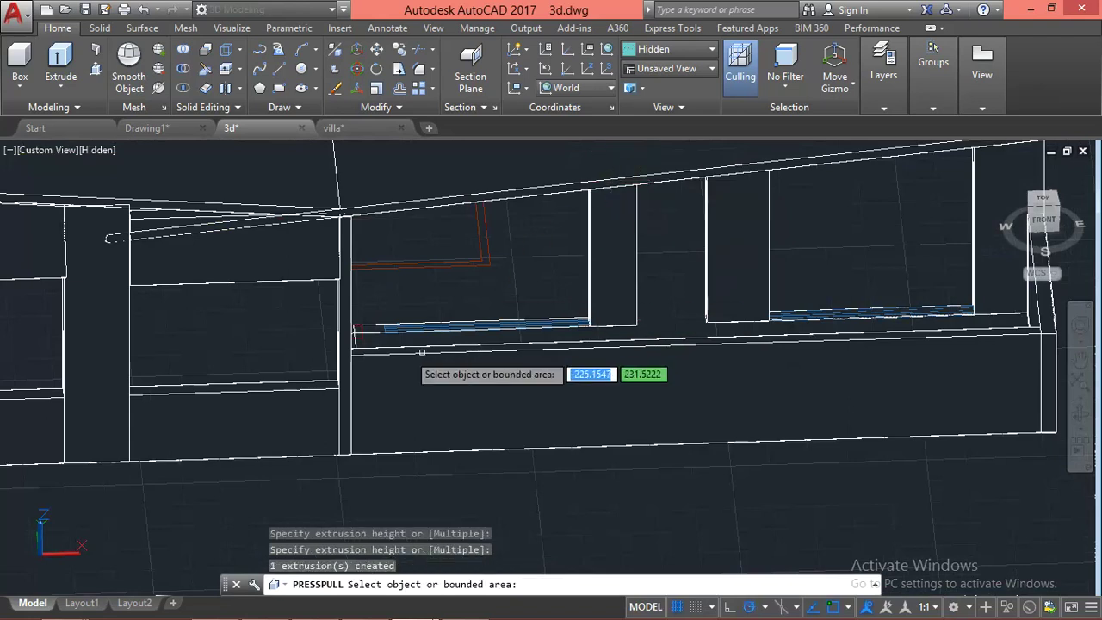
{"action": "scroll", "coordinate": [405, 362], "scroll_direction": "up", "scroll_amount": 1}
{"action": "scroll", "coordinate": [379, 344], "scroll_direction": "up", "scroll_amount": 2}
{"action": "scroll", "coordinate": [375, 370], "scroll_direction": "up", "scroll_amount": 1}
{"action": "key", "text": "Escape"}
{"action": "scroll", "coordinate": [378, 439], "scroll_direction": "up", "scroll_amount": 1}
Crossing-select the two leftover red objects and erase them
{"action": "left_click", "coordinate": [402, 381]}
{"action": "left_click", "coordinate": [357, 417]}
{"action": "type", "text": "e"}
{"action": "key", "text": "Return"}
{"action": "key", "text": "Escape"}
{"action": "scroll", "coordinate": [354, 416], "scroll_direction": "down", "scroll_amount": 2}
{"action": "mouse_move", "coordinate": [416, 408]}
{"action": "middle_mouse_down", "text": "shift"}
{"action": "mouse_move", "coordinate": [347, 438]}
{"action": "mouse_move", "coordinate": [316, 421]}
{"action": "mouse_move", "coordinate": [293, 378]}
{"action": "middle_mouse_up", "text": "shift"}
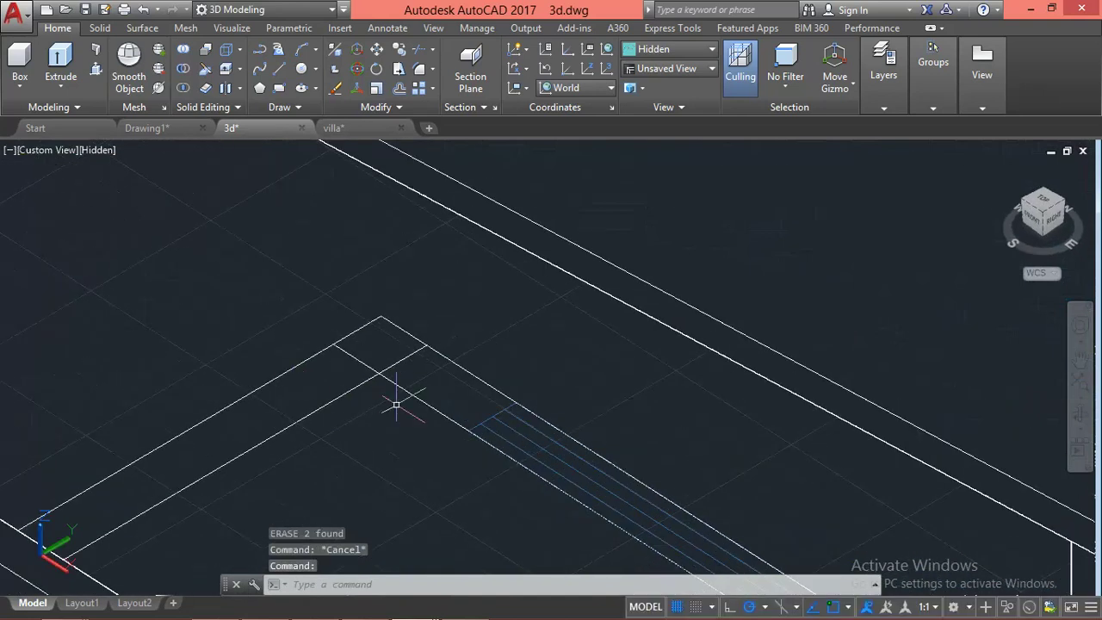
Press-pull the small rectangle under the window up to the opening's height
{"action": "key", "text": "Return"}
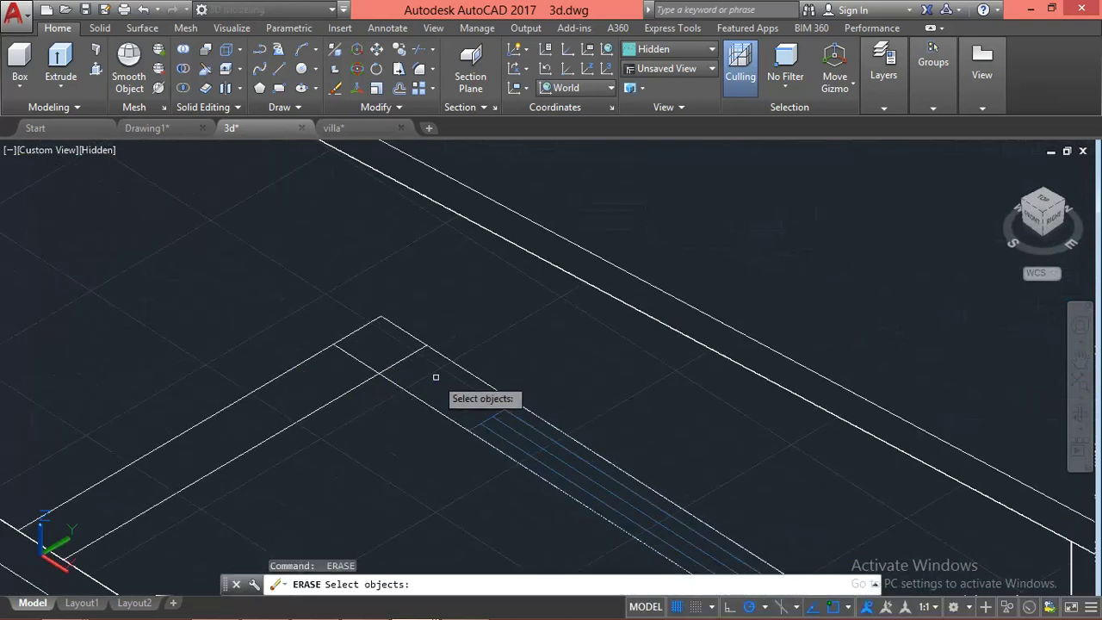
{"action": "key", "text": "Escape"}
{"action": "type", "text": "ress"}
{"action": "key", "text": "Return"}
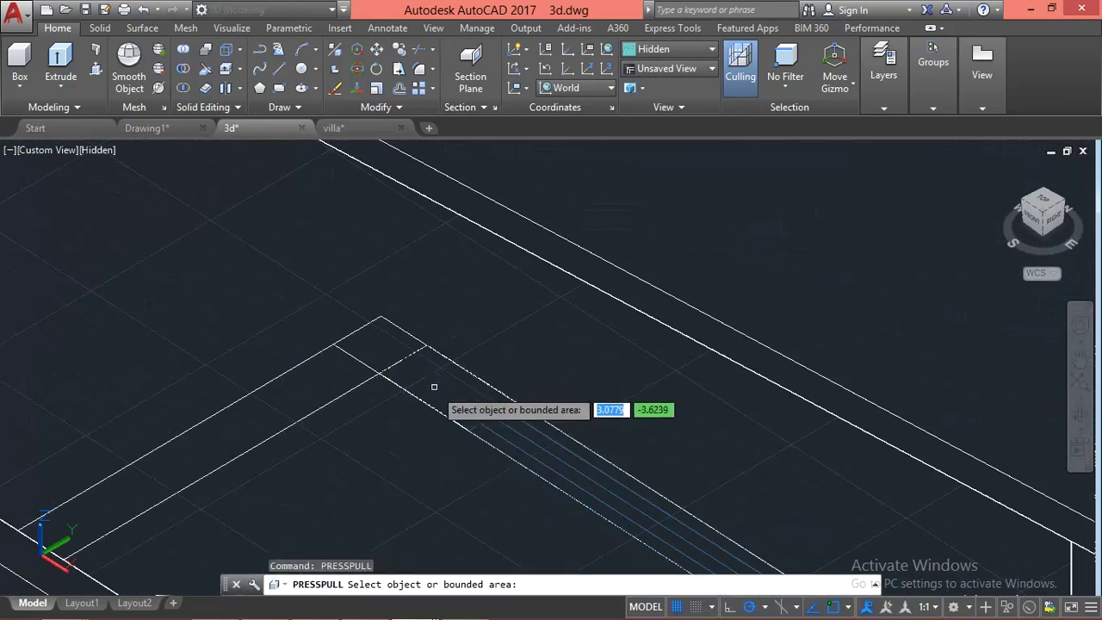
{"action": "left_click", "coordinate": [454, 380]}
{"action": "left_click", "coordinate": [476, 181]}
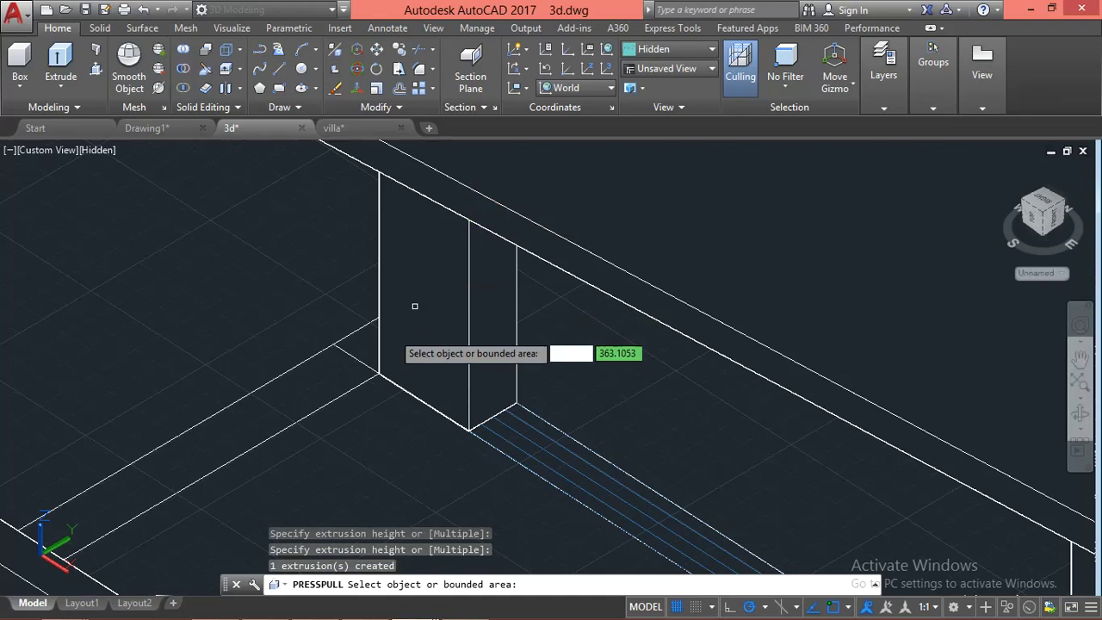
Extrude two more sill gaps up to their window openings
{"action": "left_click", "coordinate": [363, 340]}
{"action": "middle_click_drag", "start_coordinate": [369, 315], "coordinate": [439, 411]}
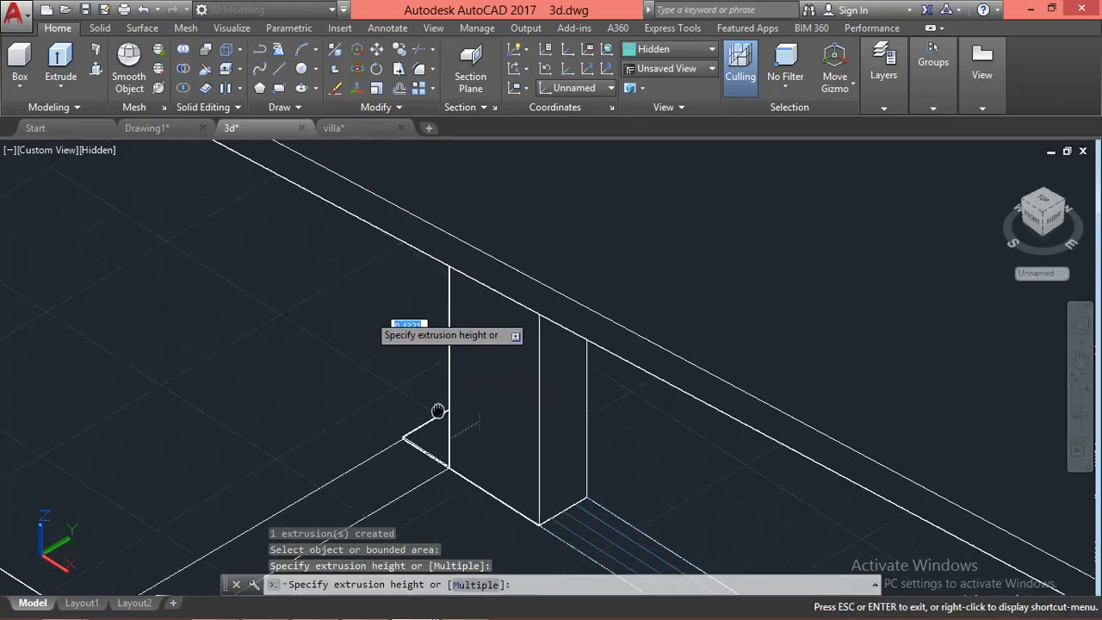
{"action": "left_click", "coordinate": [454, 249]}
{"action": "middle_click_drag", "start_coordinate": [374, 414], "coordinate": [433, 308]}
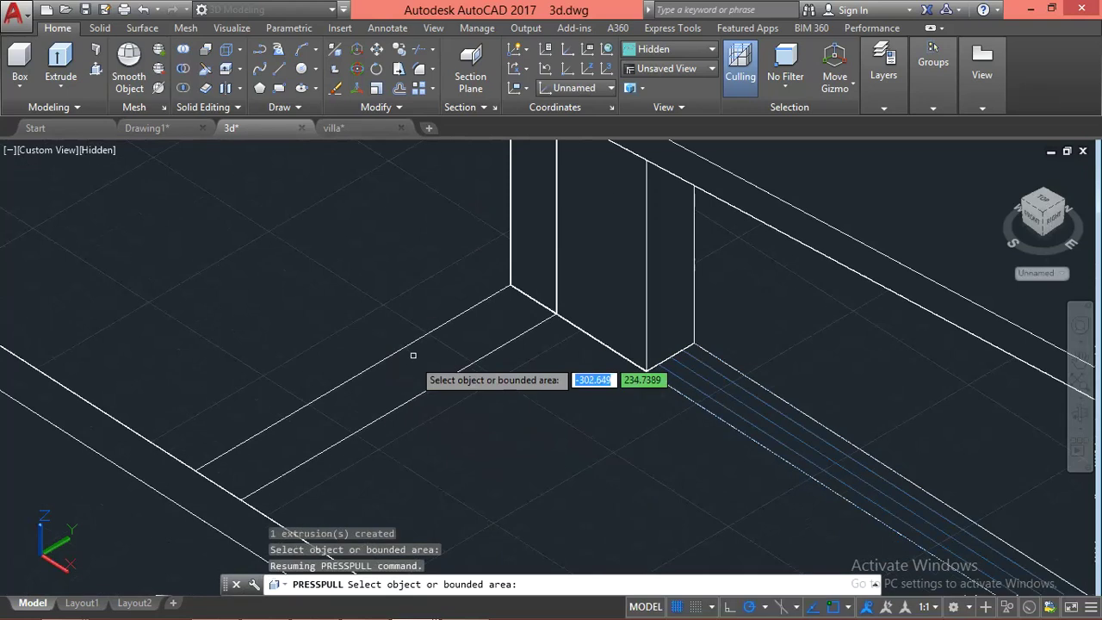
{"action": "left_click", "coordinate": [413, 355]}
{"action": "scroll", "coordinate": [414, 362], "scroll_direction": "down", "scroll_amount": 2}
{"action": "scroll", "coordinate": [417, 388], "scroll_direction": "down", "scroll_amount": 2}
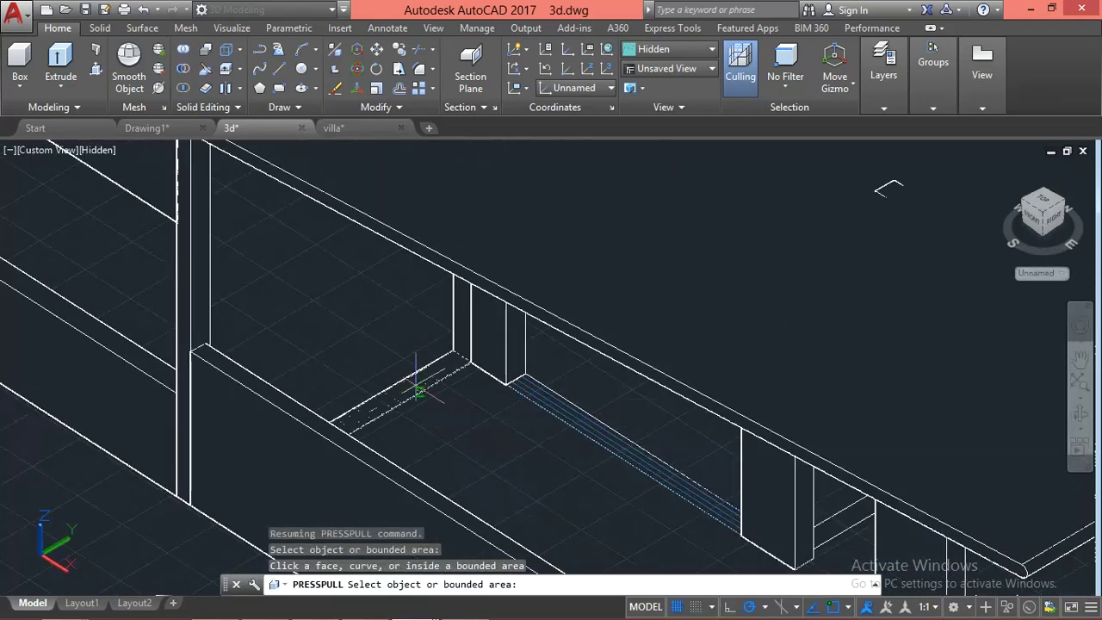
{"action": "left_click", "coordinate": [418, 392]}
{"action": "left_click", "coordinate": [396, 248]}
Orbit to a new viewpoint, end PRESSPULL and zoom in on the sills
{"action": "scroll", "coordinate": [422, 284], "scroll_direction": "down", "scroll_amount": 3}
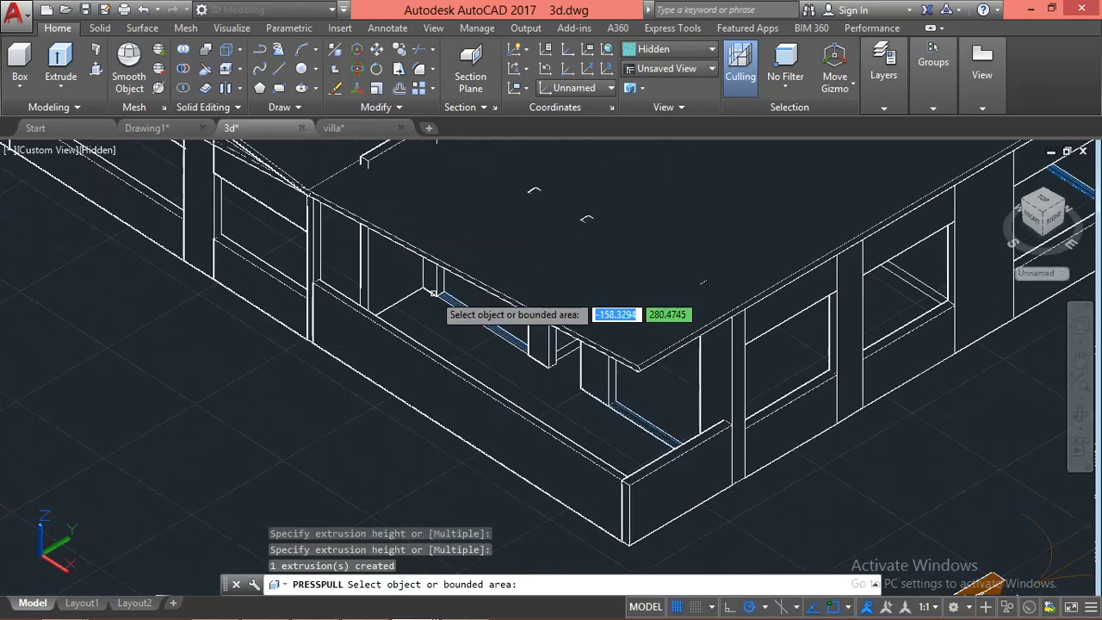
{"action": "mouse_move", "coordinate": [457, 396]}
{"action": "middle_mouse_down", "text": "shift"}
{"action": "mouse_move", "coordinate": [496, 387]}
{"action": "mouse_move", "coordinate": [495, 441]}
{"action": "middle_mouse_up", "text": "shift"}
{"action": "key", "text": "Escape"}
{"action": "scroll", "coordinate": [495, 440], "scroll_direction": "up", "scroll_amount": 3}
{"action": "scroll", "coordinate": [750, 406], "scroll_direction": "up", "scroll_amount": 2}
{"action": "scroll", "coordinate": [750, 423], "scroll_direction": "up", "scroll_amount": 2}
{"action": "scroll", "coordinate": [731, 422], "scroll_direction": "up", "scroll_amount": 2}
{"action": "scroll", "coordinate": [744, 370], "scroll_direction": "up", "scroll_amount": 1}
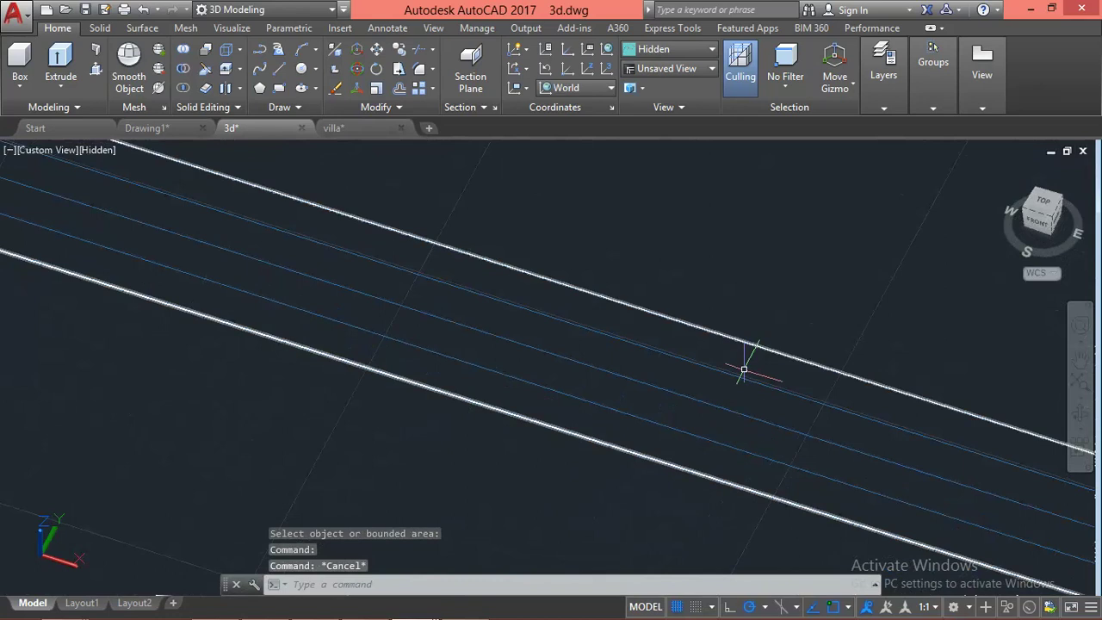
Clear the accidental wall selection and orbit to face the window opening
{"action": "left_click", "coordinate": [744, 371]}
{"action": "key", "text": "Escape"}
{"action": "key", "text": "Escape"}
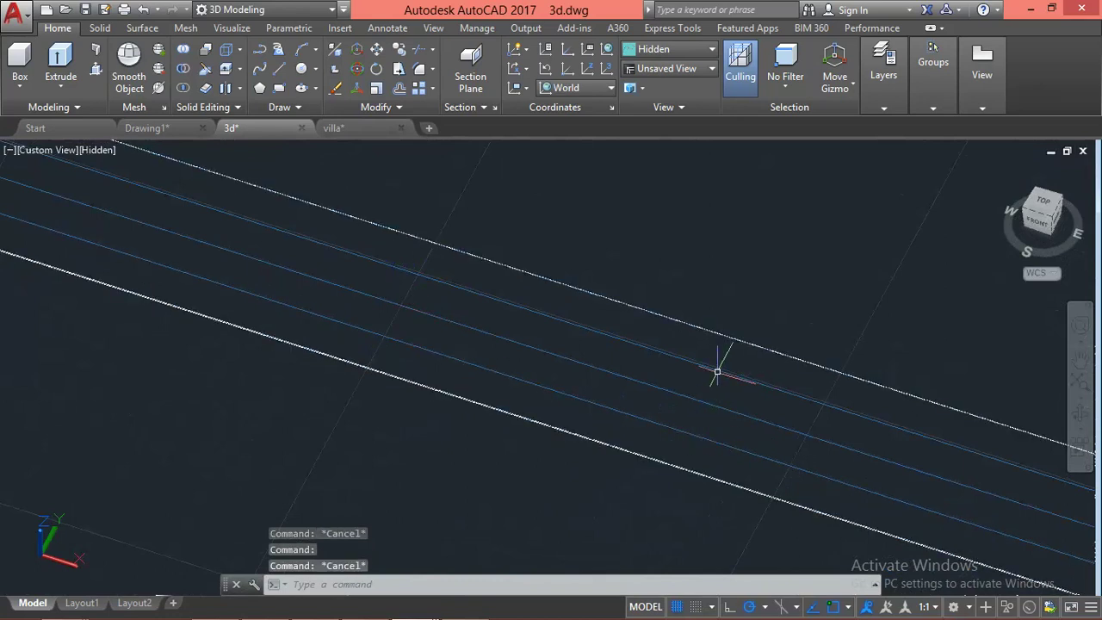
{"action": "key", "text": "Escape"}
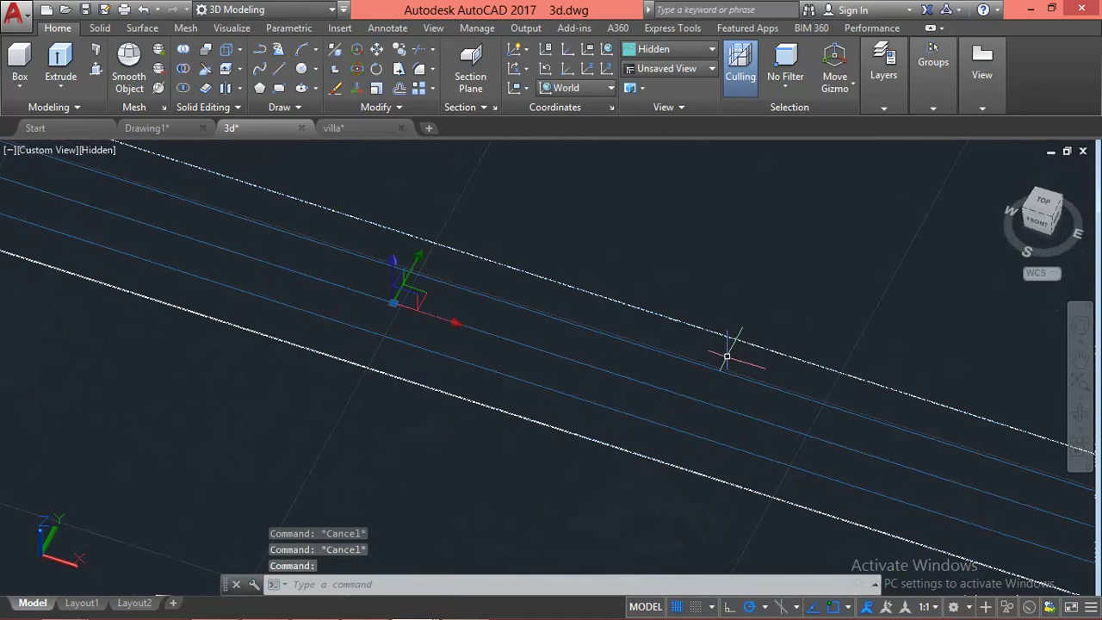
{"action": "key", "text": "Escape"}
{"action": "scroll", "coordinate": [666, 360], "scroll_direction": "down", "scroll_amount": 5}
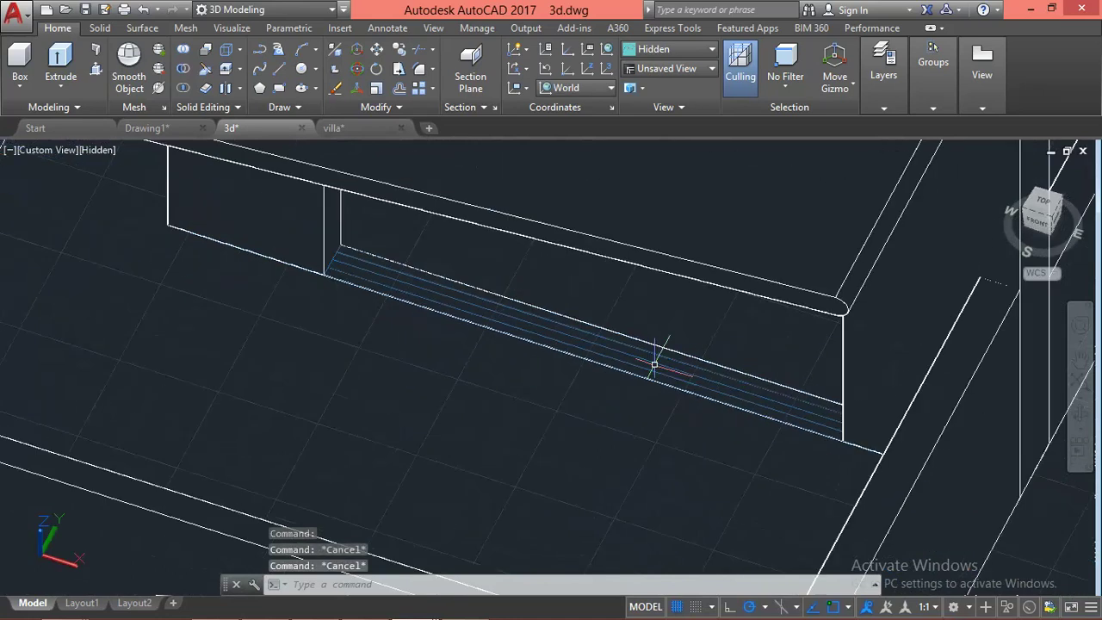
{"action": "mouse_move", "coordinate": [635, 454]}
{"action": "middle_mouse_down", "text": "shift"}
{"action": "mouse_move", "coordinate": [676, 406]}
{"action": "mouse_move", "coordinate": [679, 438]}
{"action": "middle_mouse_up", "text": "shift"}
{"action": "scroll", "coordinate": [601, 331], "scroll_direction": "up", "scroll_amount": 5}
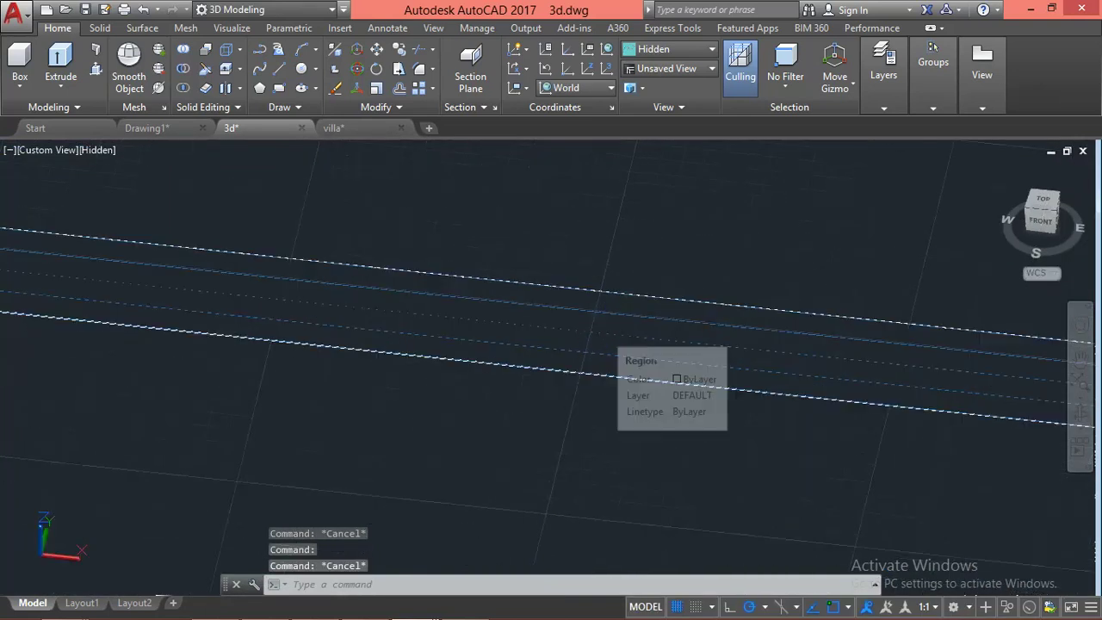
Erase the slab edge line beneath the window, then undo that deletion
{"action": "left_click", "coordinate": [605, 340]}
{"action": "scroll", "coordinate": [603, 362], "scroll_direction": "down", "scroll_amount": 3}
{"action": "scroll", "coordinate": [602, 370], "scroll_direction": "down", "scroll_amount": 2}
{"action": "scroll", "coordinate": [592, 398], "scroll_direction": "down", "scroll_amount": 2}
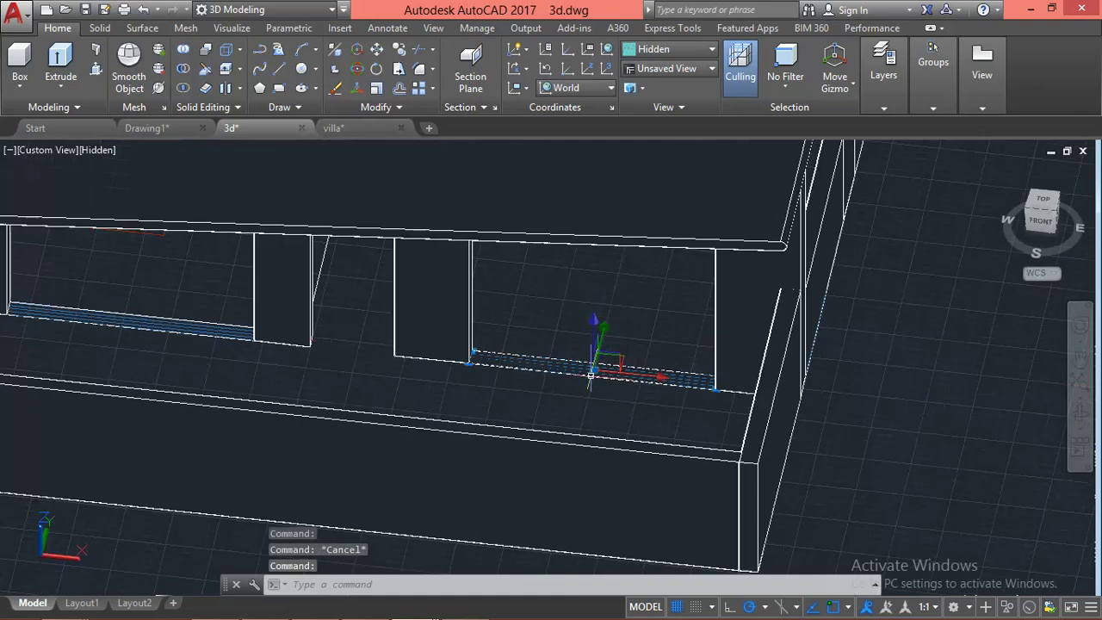
{"action": "scroll", "coordinate": [622, 314], "scroll_direction": "up", "scroll_amount": 2}
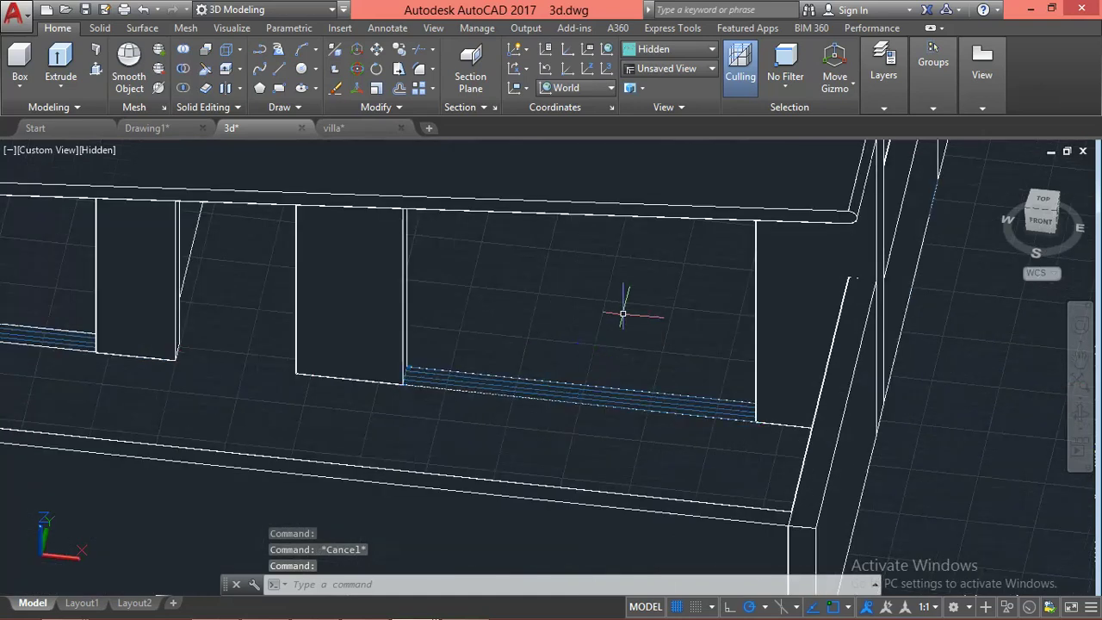
{"action": "scroll", "coordinate": [603, 357], "scroll_direction": "up", "scroll_amount": 3}
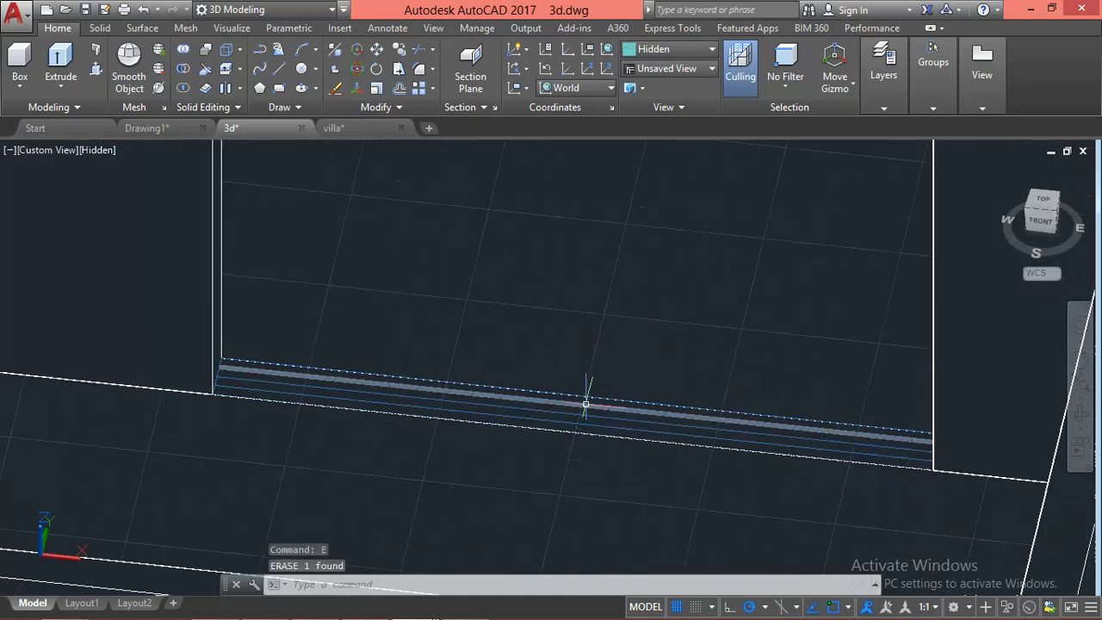
{"action": "key", "text": "Return"}
{"action": "type", "text": "e"}
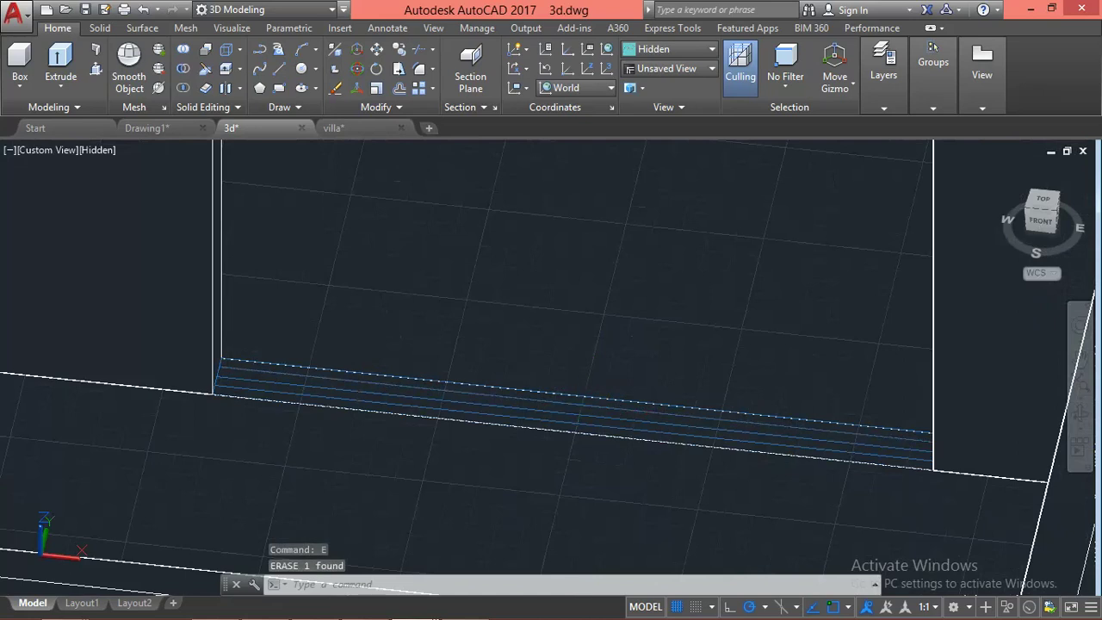
{"action": "key", "text": "ctrl+z"}
{"action": "key", "text": "ctrl+z"}
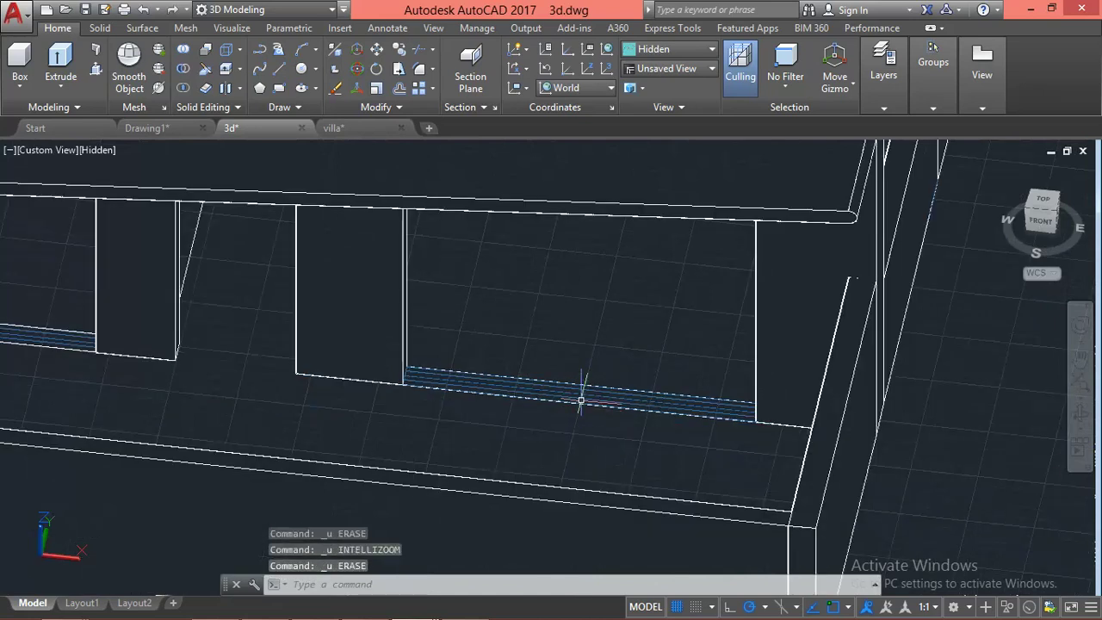
Inspect the sill slab beneath the window, then deselect it and zoom closer
{"action": "scroll", "coordinate": [581, 400], "scroll_direction": "up", "scroll_amount": 2}
{"action": "scroll", "coordinate": [568, 414], "scroll_direction": "up", "scroll_amount": 2}
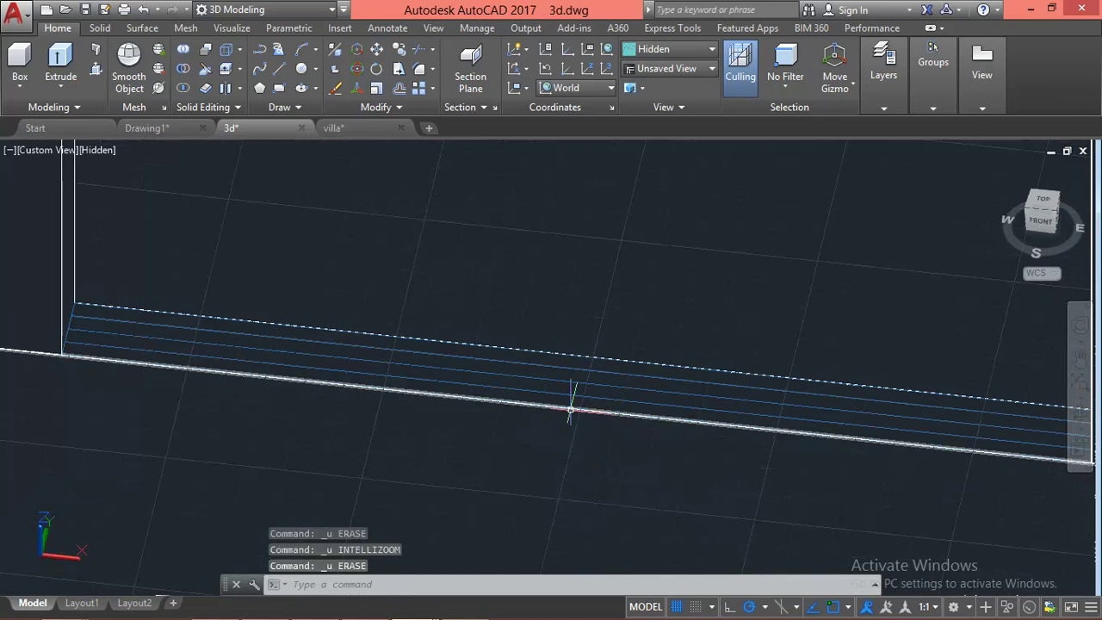
{"action": "left_click", "coordinate": [569, 410]}
{"action": "scroll", "coordinate": [586, 410], "scroll_direction": "down", "scroll_amount": 2}
{"action": "scroll", "coordinate": [585, 410], "scroll_direction": "down", "scroll_amount": 3}
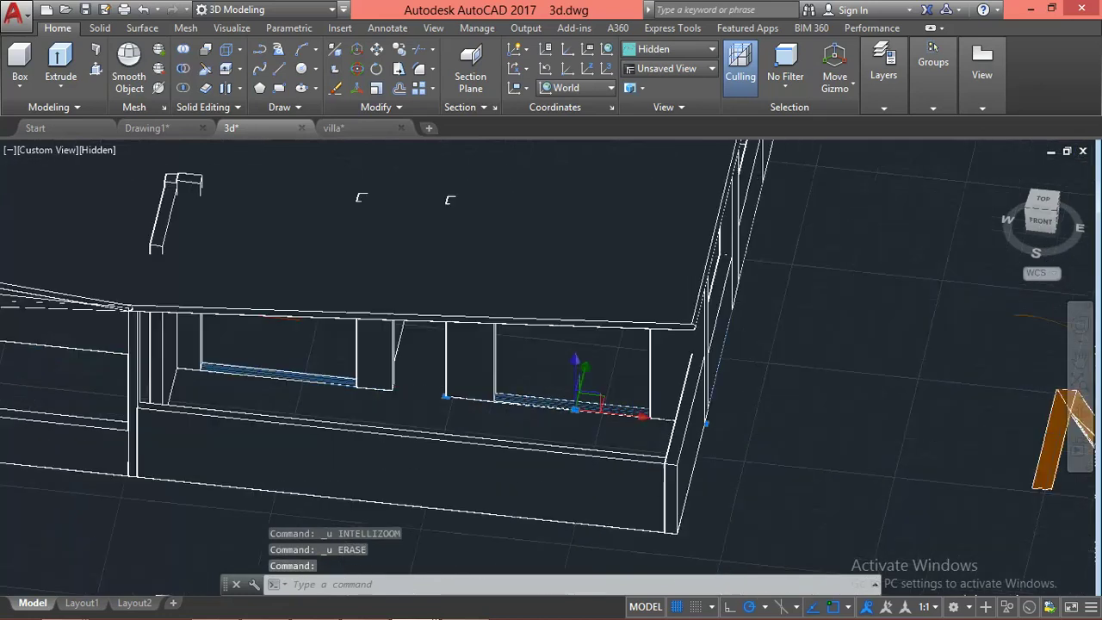
{"action": "scroll", "coordinate": [572, 407], "scroll_direction": "down", "scroll_amount": 2}
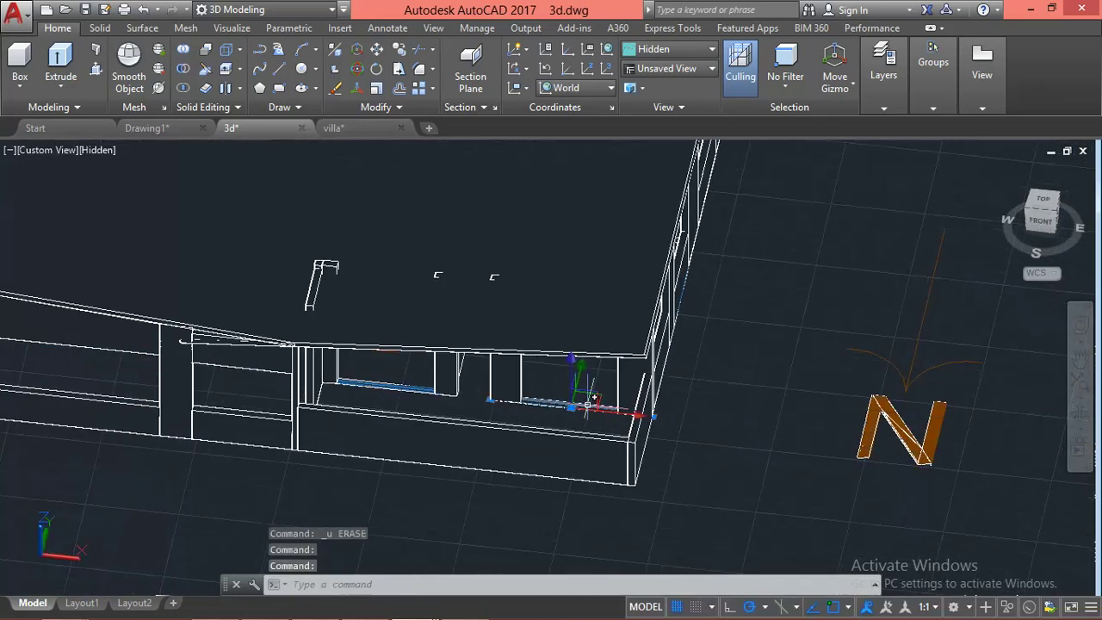
{"action": "key", "text": "Escape"}
{"action": "key", "text": "Escape"}
{"action": "scroll", "coordinate": [583, 412], "scroll_direction": "up", "scroll_amount": 2}
{"action": "scroll", "coordinate": [583, 411], "scroll_direction": "up", "scroll_amount": 2}
{"action": "scroll", "coordinate": [584, 411], "scroll_direction": "up", "scroll_amount": 2}
{"action": "scroll", "coordinate": [535, 373], "scroll_direction": "up", "scroll_amount": 1}
{"action": "scroll", "coordinate": [535, 373], "scroll_direction": "up", "scroll_amount": 2}
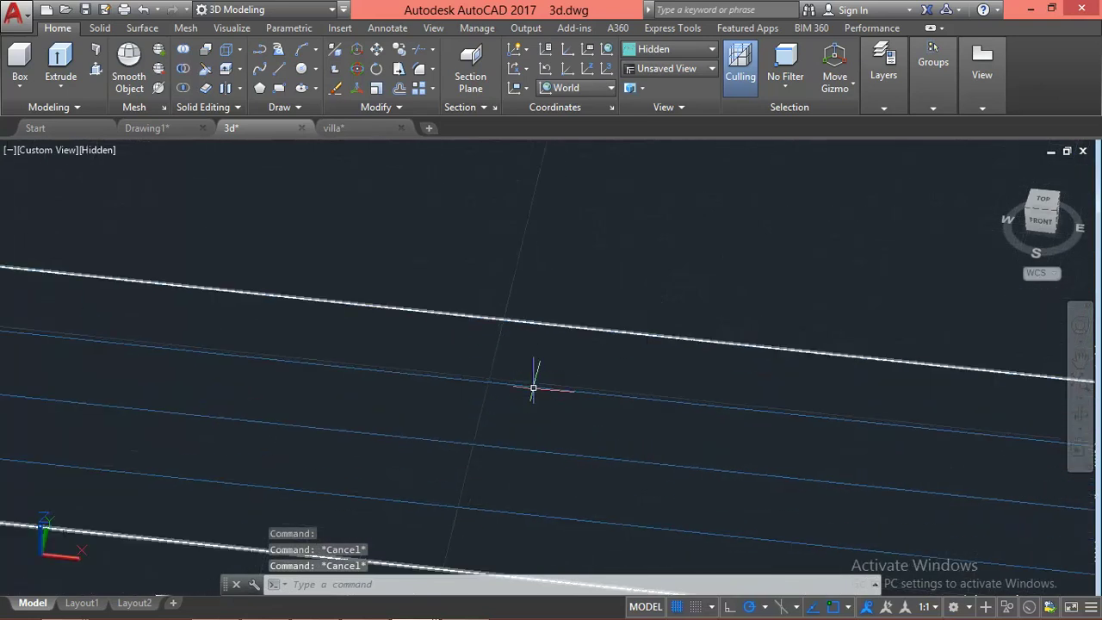
Erase the two duplicate sill edge lines
{"action": "left_click", "coordinate": [534, 387]}
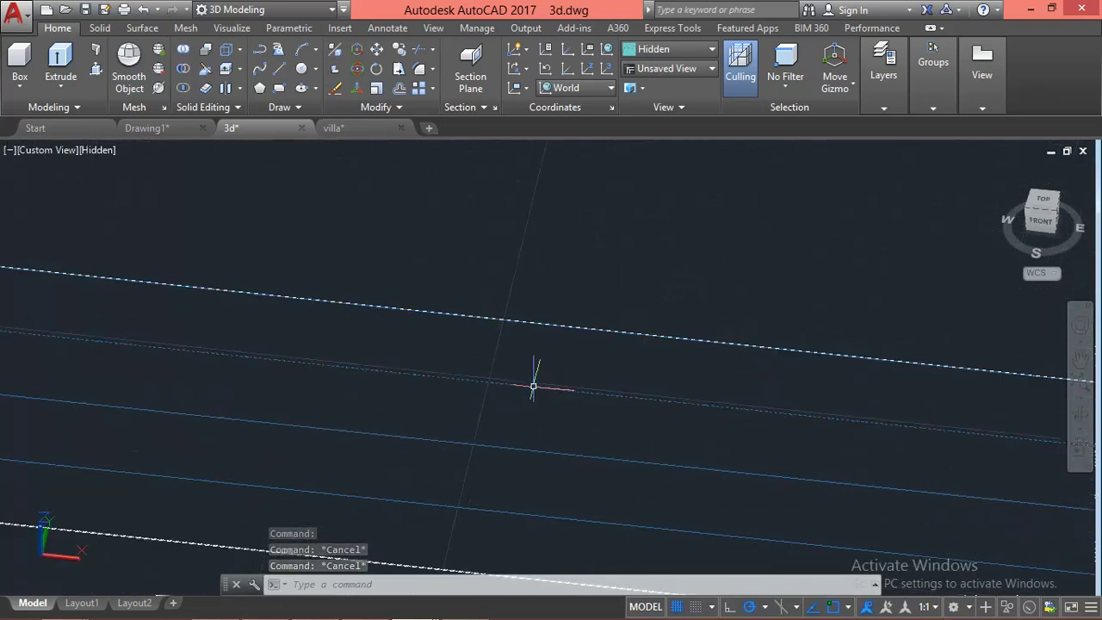
{"action": "left_click", "coordinate": [504, 446]}
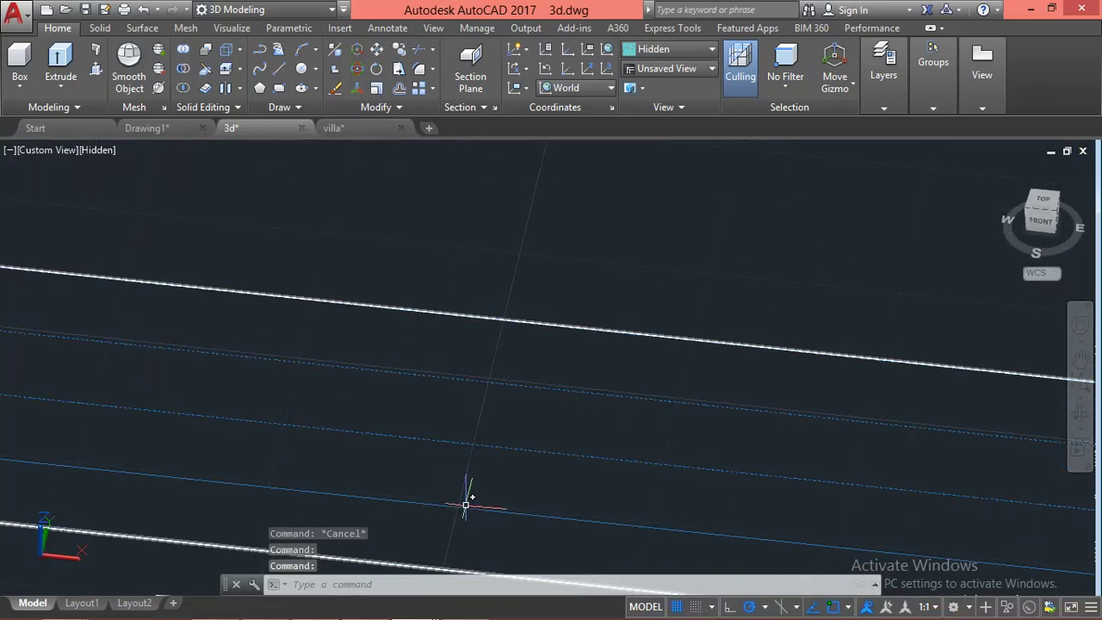
{"action": "scroll", "coordinate": [389, 366], "scroll_direction": "down", "scroll_amount": 4}
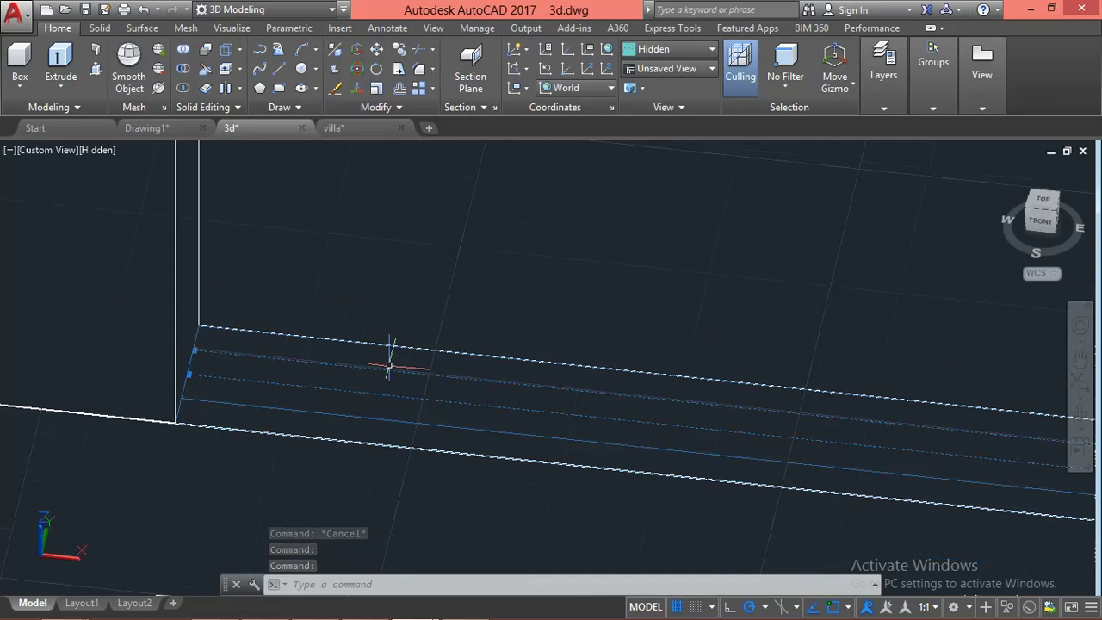
{"action": "scroll", "coordinate": [813, 476], "scroll_direction": "up", "scroll_amount": 2}
{"action": "type", "text": "e"}
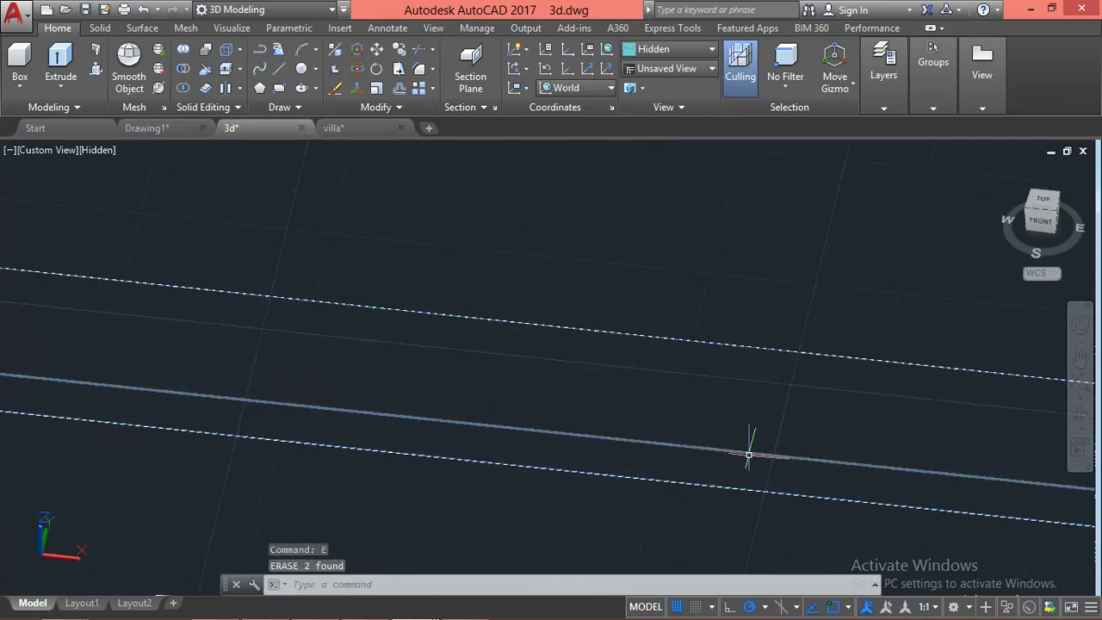
{"action": "key", "text": "Return"}
{"action": "key", "text": "Escape"}
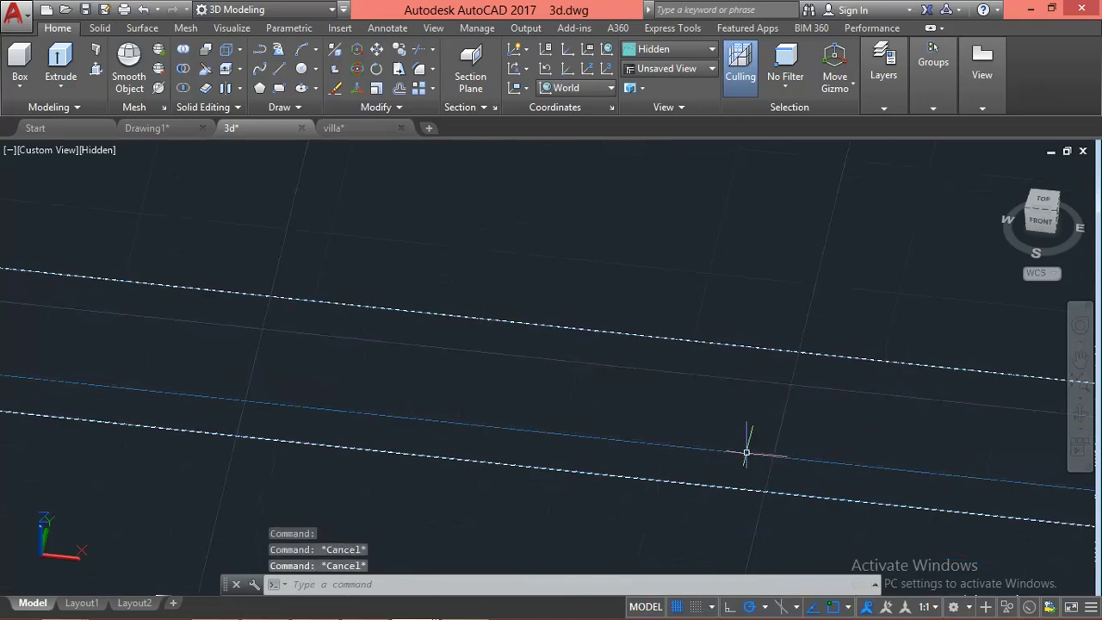
{"action": "key", "text": "Escape"}
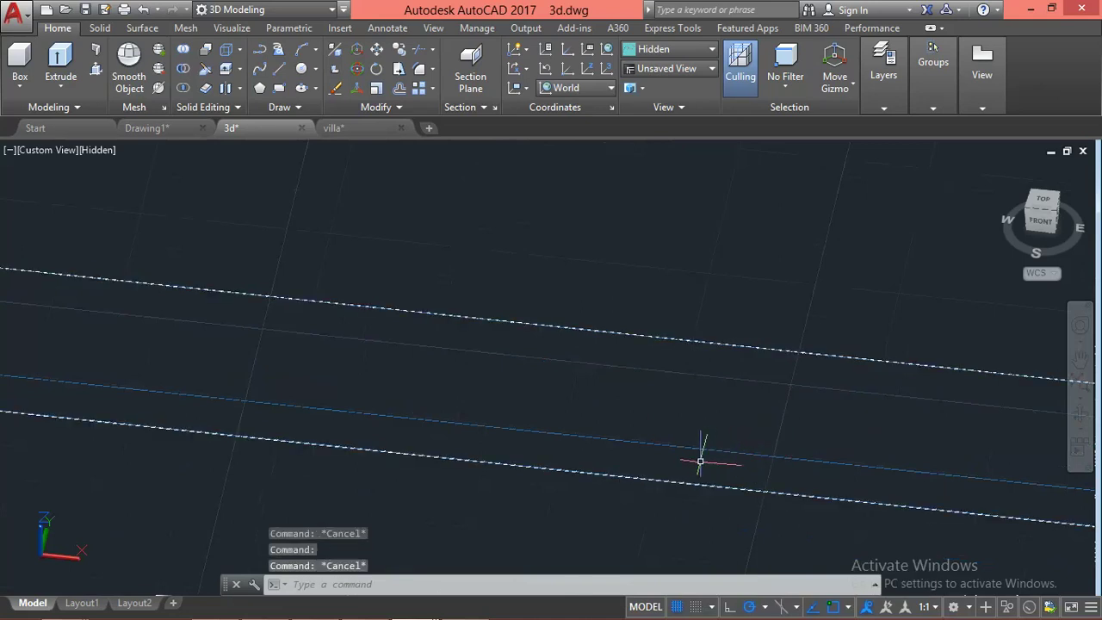
Select the leftover blue sill line, then cancel the unfinished erase
{"action": "scroll", "coordinate": [699, 447], "scroll_direction": "up", "scroll_amount": 2}
{"action": "scroll", "coordinate": [691, 438], "scroll_direction": "up", "scroll_amount": 3}
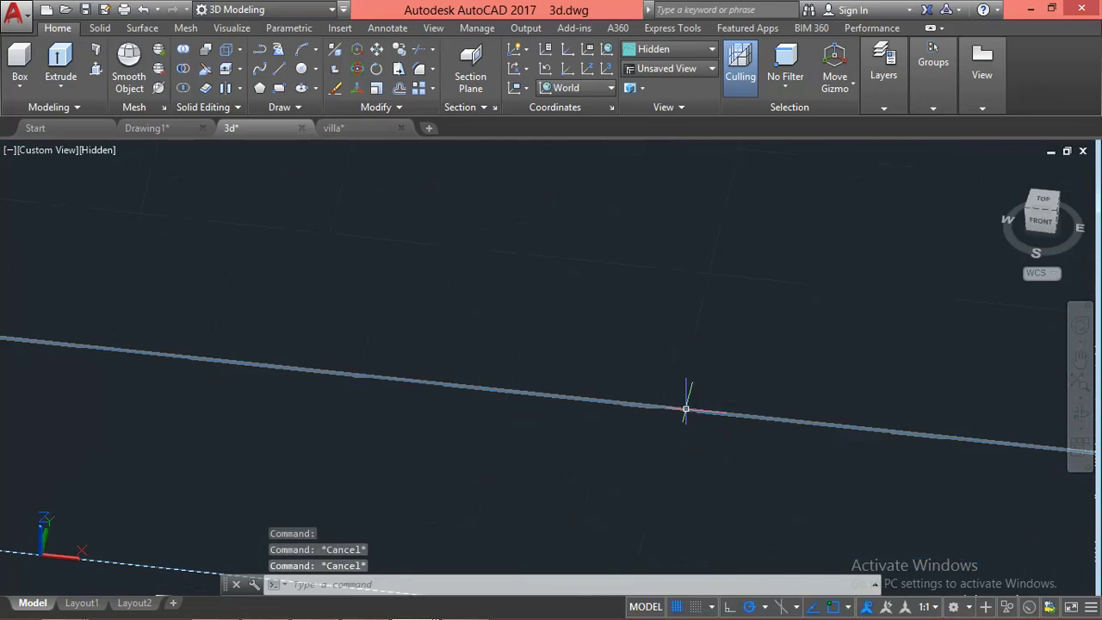
{"action": "left_click", "coordinate": [686, 411]}
{"action": "type", "text": "e"}
{"action": "key", "text": "Return"}
{"action": "scroll", "coordinate": [542, 404], "scroll_direction": "down", "scroll_amount": 3}
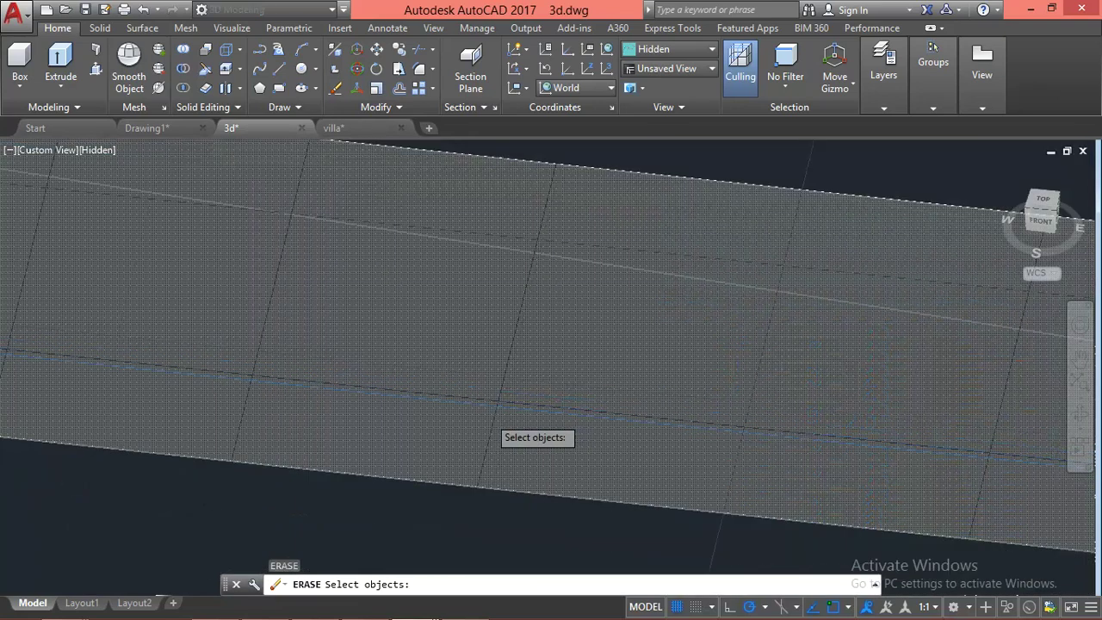
{"action": "key", "text": "Escape"}
{"action": "key", "text": "Escape"}
Erase the remaining stray blue line beside the sill ledge
{"action": "scroll", "coordinate": [531, 396], "scroll_direction": "up", "scroll_amount": 3}
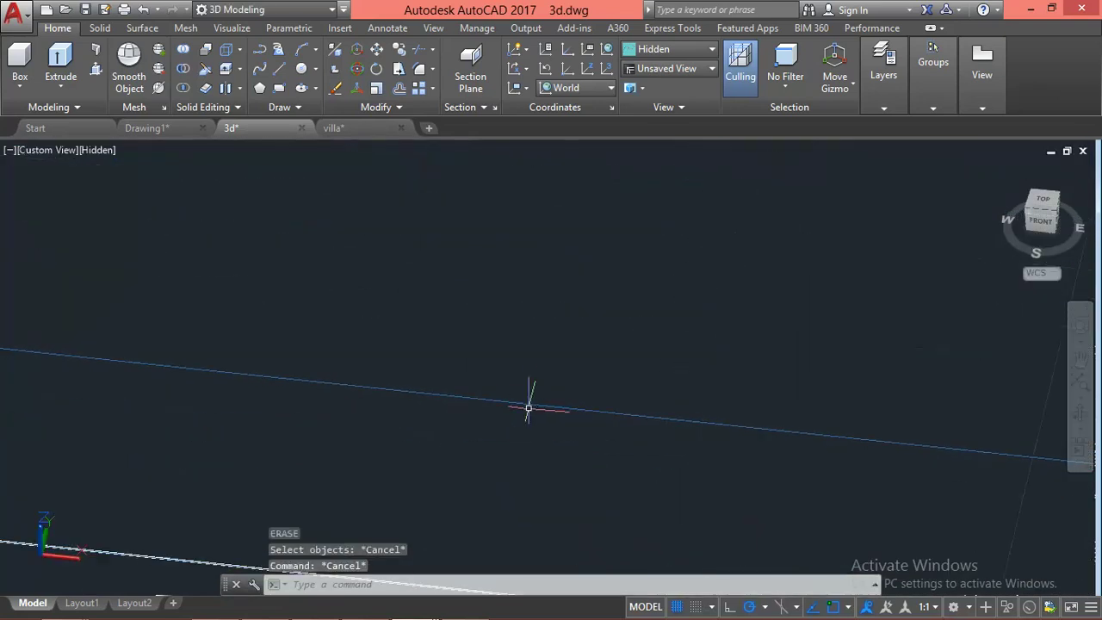
{"action": "left_click", "coordinate": [534, 403]}
{"action": "type", "text": "e"}
{"action": "key", "text": "Return"}
{"action": "scroll", "coordinate": [534, 403], "scroll_direction": "down", "scroll_amount": 1}
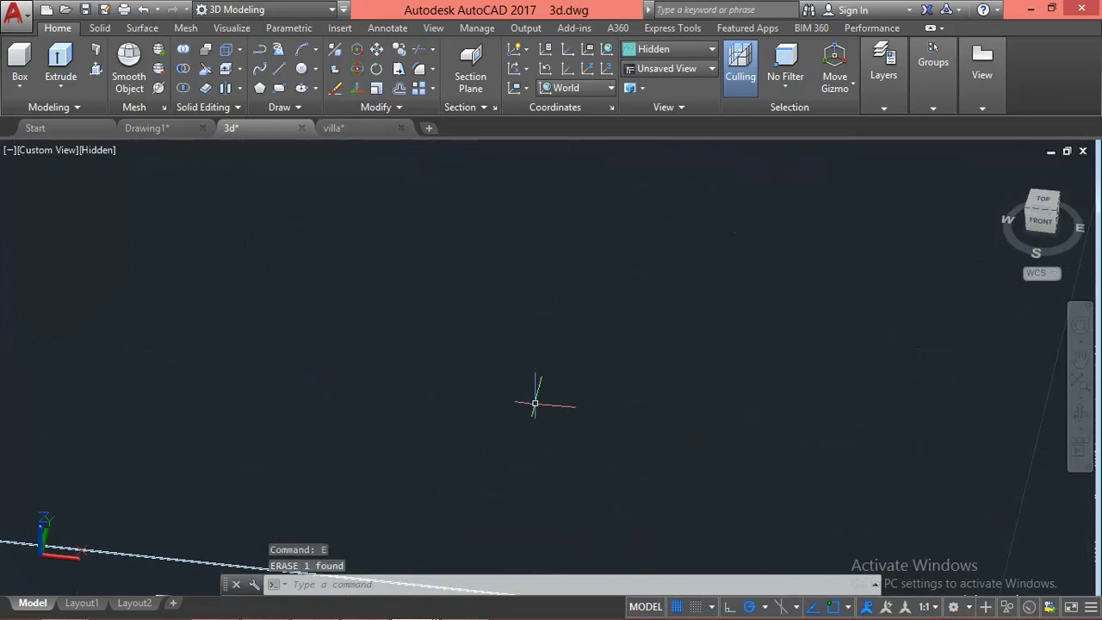
{"action": "scroll", "coordinate": [532, 403], "scroll_direction": "down", "scroll_amount": 2}
{"action": "scroll", "coordinate": [531, 403], "scroll_direction": "down", "scroll_amount": 2}
{"action": "scroll", "coordinate": [507, 456], "scroll_direction": "down", "scroll_amount": 2}
{"action": "type", "text": "press"}
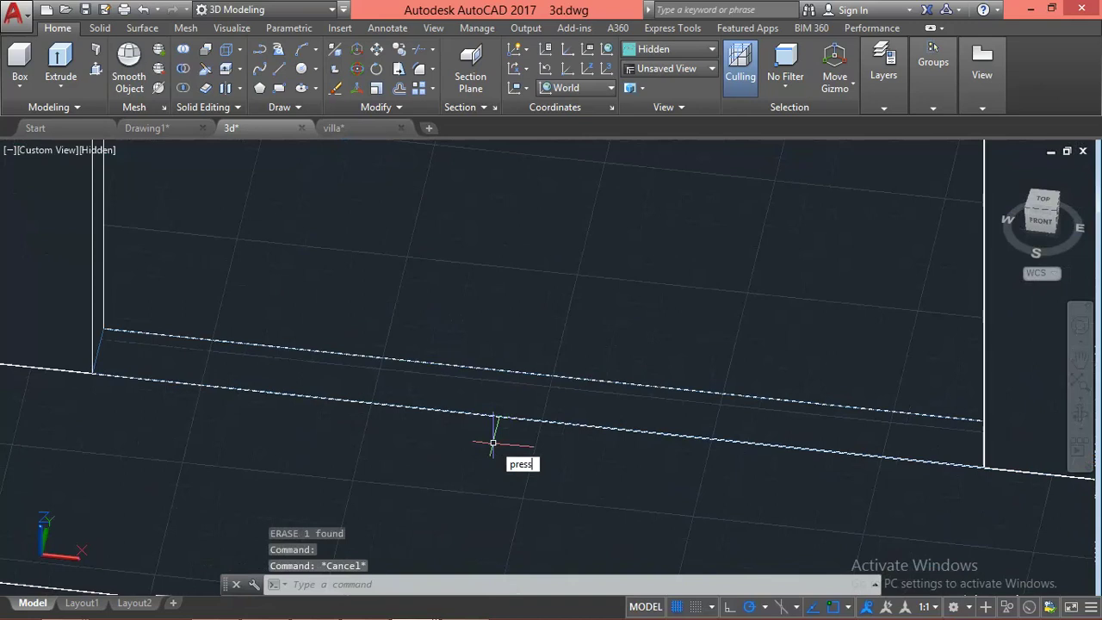
Press-pull the sill gap beneath the window up 120 units
{"action": "key", "text": "Return"}
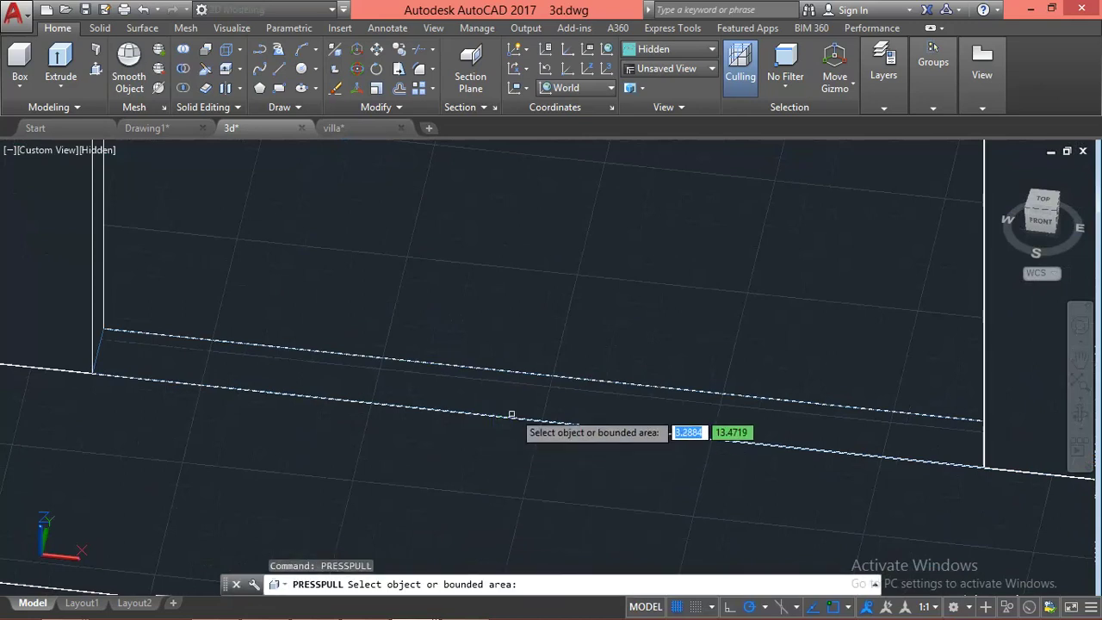
{"action": "left_click", "coordinate": [542, 400]}
{"action": "scroll", "coordinate": [546, 354], "scroll_direction": "down", "scroll_amount": 2}
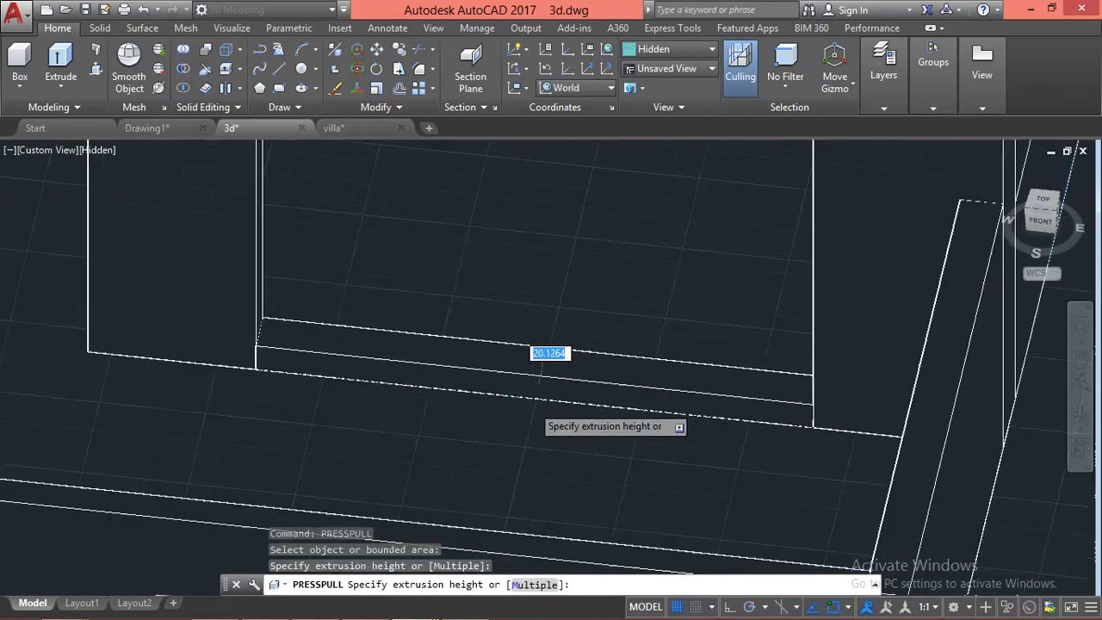
{"action": "scroll", "coordinate": [539, 382], "scroll_direction": "down", "scroll_amount": 2}
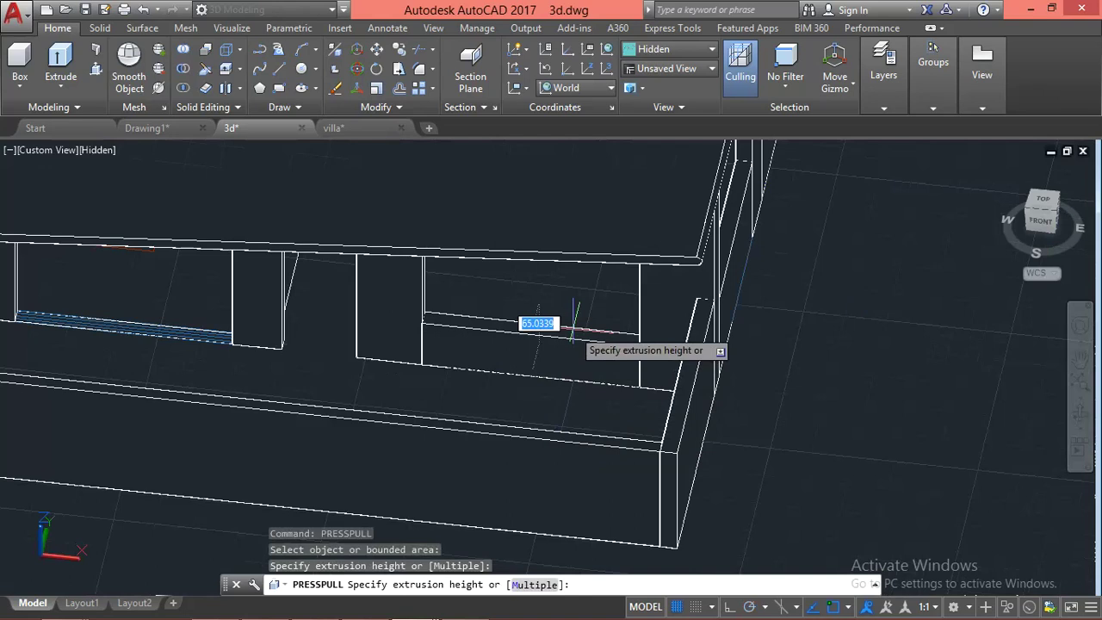
{"action": "type", "text": "0"}
{"action": "key", "text": "Return"}
{"action": "key", "text": "Return"}
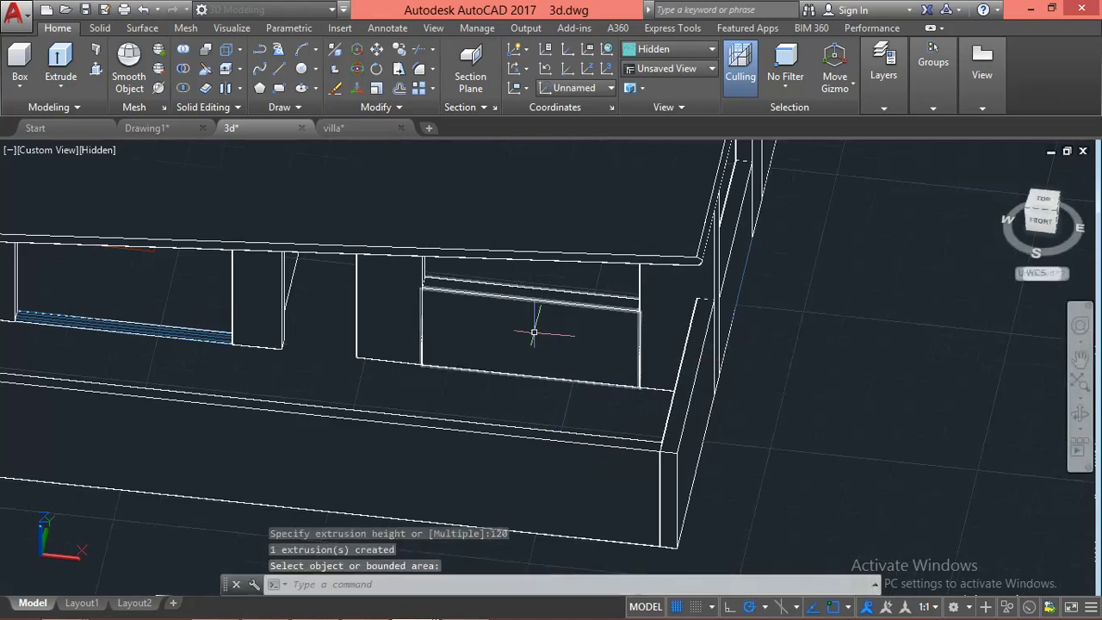
Orbit and zoom to face the front wall, then start the copy command
{"action": "middle_click_drag", "start_coordinate": [538, 312], "coordinate": [571, 256], "text": "shift"}
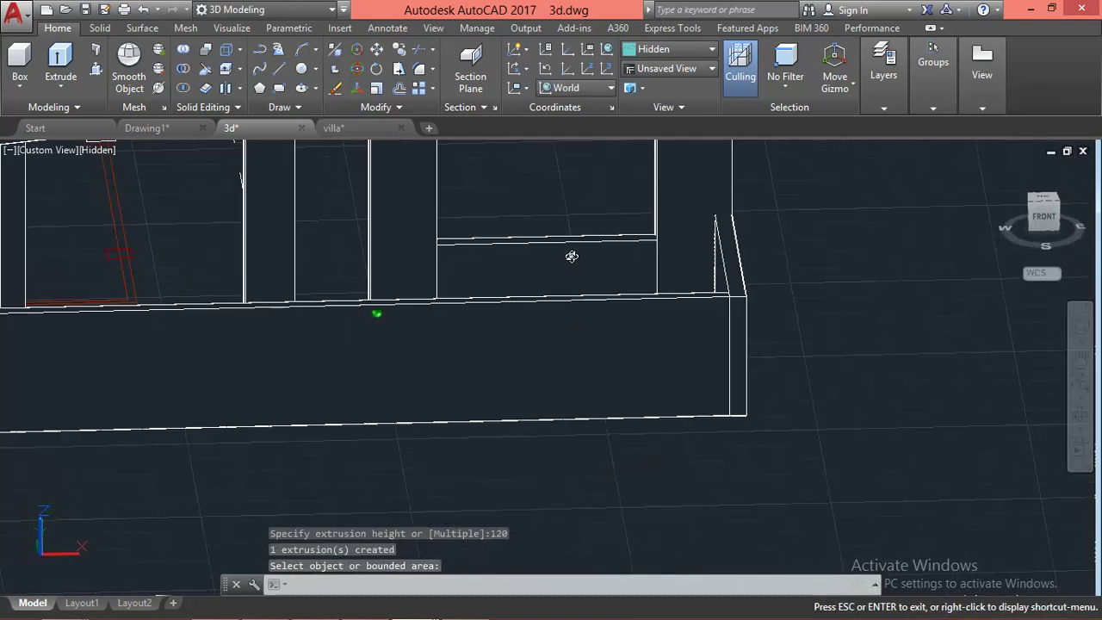
{"action": "scroll", "coordinate": [572, 256], "scroll_direction": "down", "scroll_amount": 3}
{"action": "scroll", "coordinate": [594, 321], "scroll_direction": "up", "scroll_amount": 4}
{"action": "scroll", "coordinate": [594, 320], "scroll_direction": "up", "scroll_amount": 2}
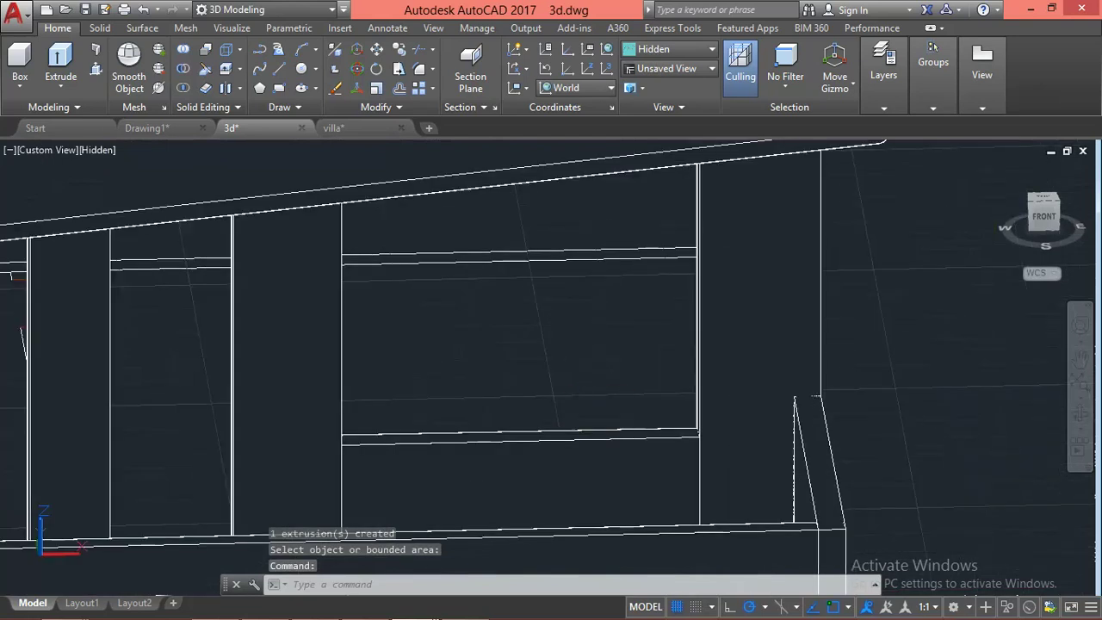
{"action": "type", "text": "cp"}
{"action": "key", "text": "Return"}
{"action": "left_click", "coordinate": [590, 436]}
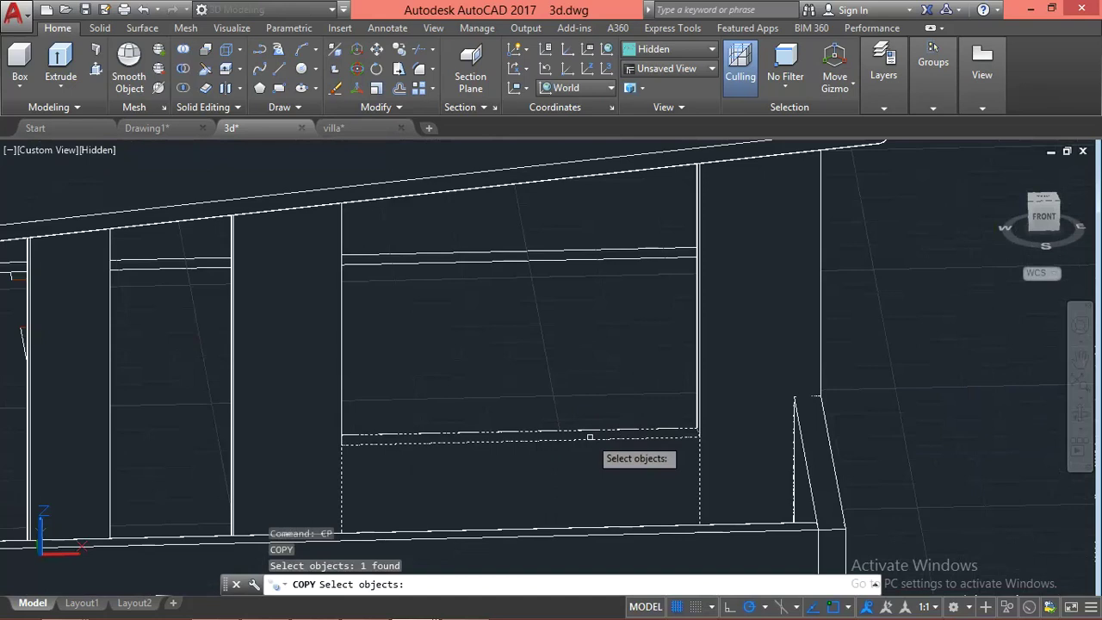
{"action": "key", "text": "Return"}
{"action": "scroll", "coordinate": [915, 422], "scroll_direction": "down", "scroll_amount": 2}
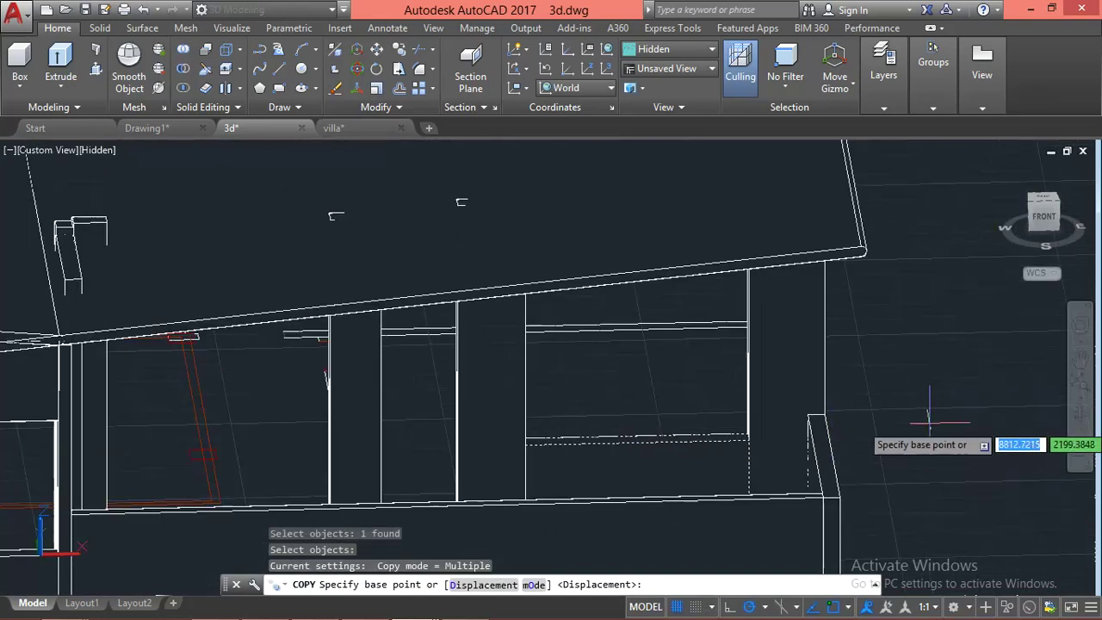
{"action": "left_click", "coordinate": [930, 428]}
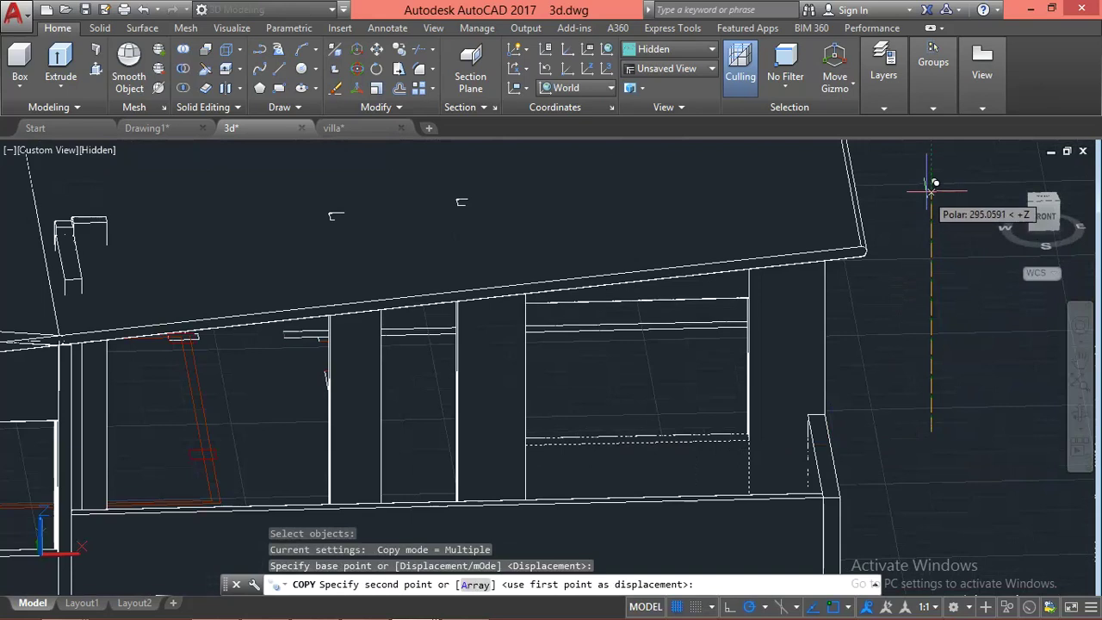
{"action": "scroll", "coordinate": [921, 327], "scroll_direction": "down", "scroll_amount": 3}
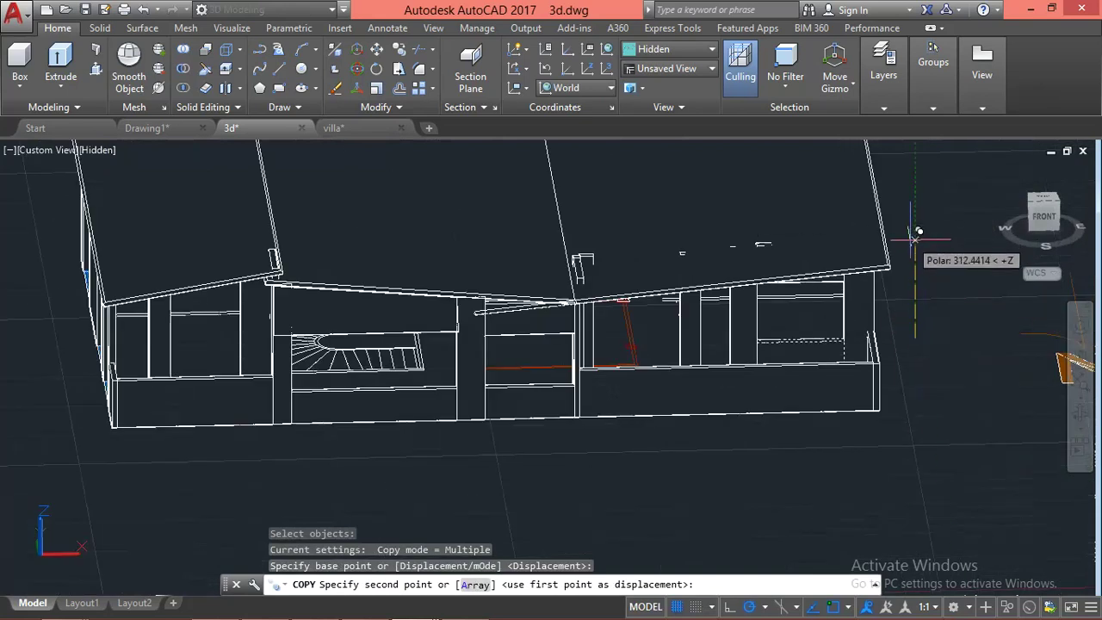
{"action": "left_click", "coordinate": [916, 234]}
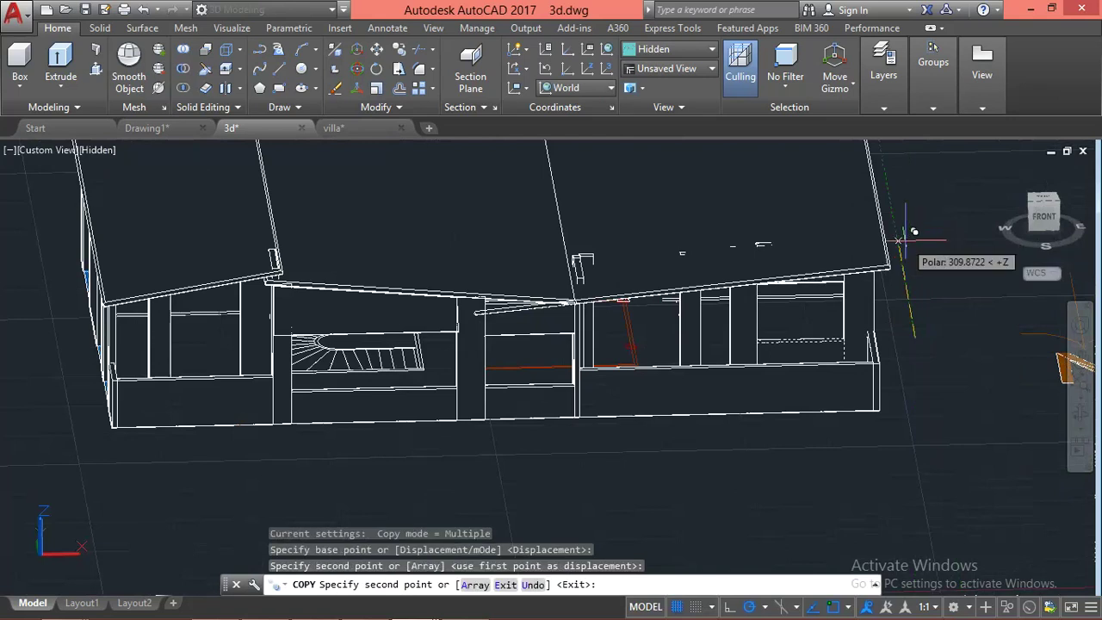
{"action": "key", "text": "Escape"}
{"action": "middle_click_drag", "start_coordinate": [757, 366], "coordinate": [740, 364], "text": "shift"}
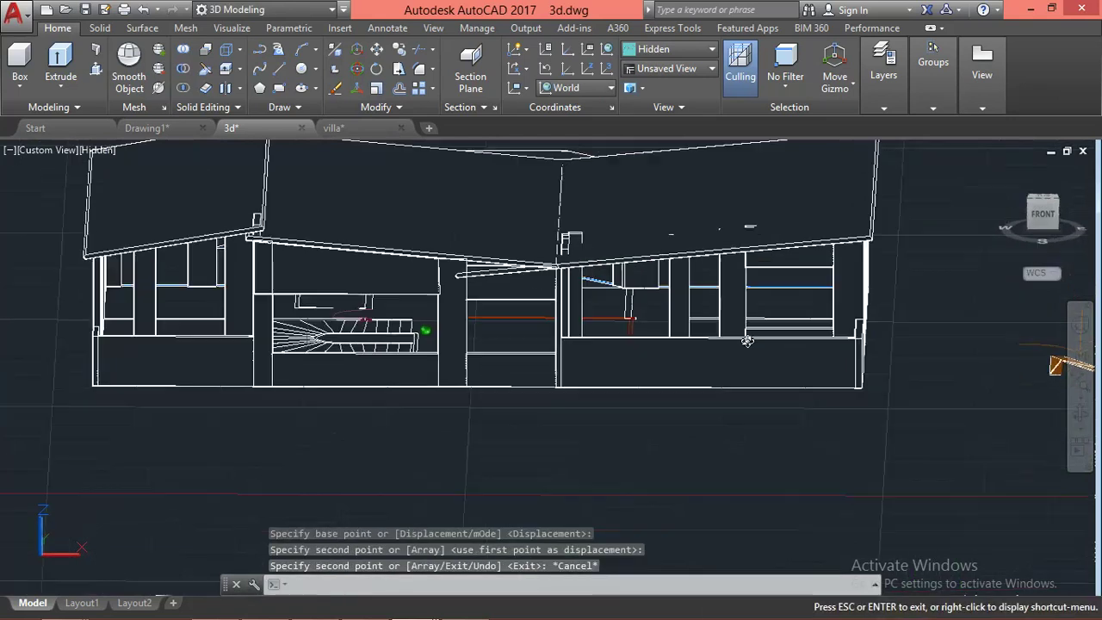
{"action": "scroll", "coordinate": [600, 322], "scroll_direction": "up", "scroll_amount": 5}
{"action": "scroll", "coordinate": [600, 322], "scroll_direction": "up", "scroll_amount": 3}
{"action": "middle_click_drag", "start_coordinate": [600, 322], "coordinate": [618, 380], "text": "shift"}
{"action": "key", "text": "Escape"}
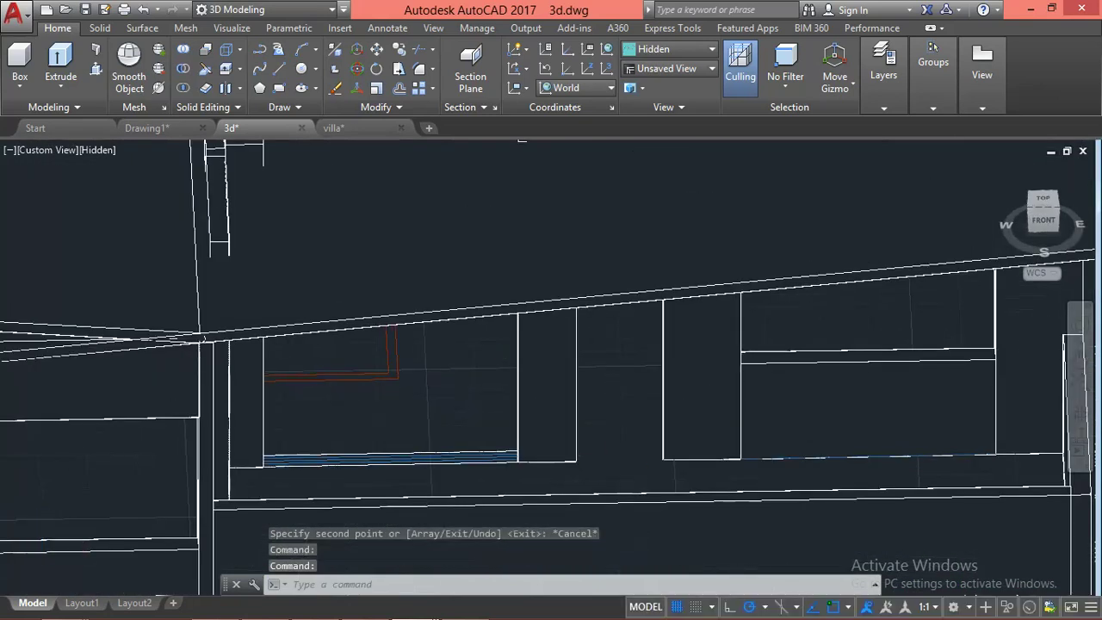
{"action": "scroll", "coordinate": [597, 454], "scroll_direction": "up", "scroll_amount": 3}
{"action": "scroll", "coordinate": [596, 453], "scroll_direction": "up", "scroll_amount": 2}
{"action": "key", "text": "Escape"}
{"action": "type", "text": "R"}
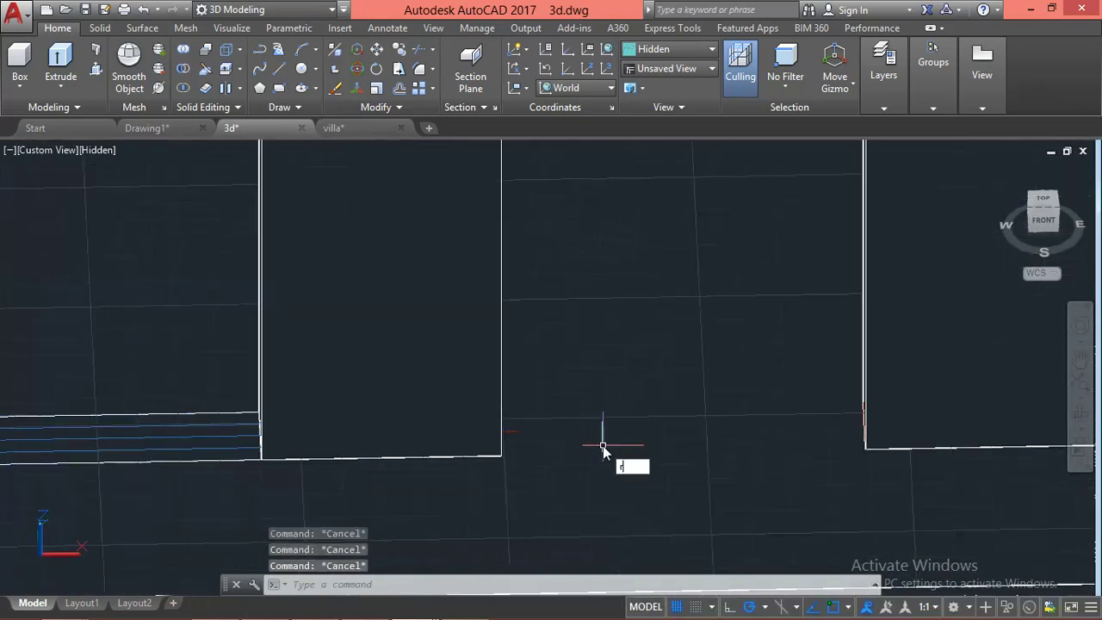
Erase the stray object under the window, abandoning a started rectangle
{"action": "type", "text": "e"}
{"action": "key", "text": "Return"}
{"action": "type", "text": "rec"}
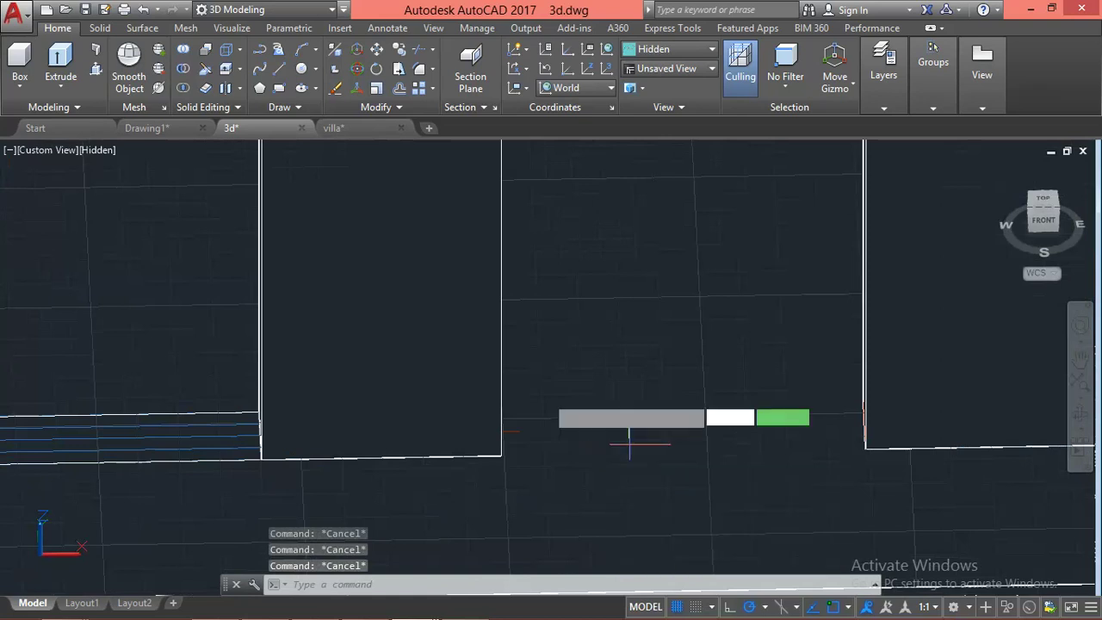
{"action": "key", "text": "Return"}
{"action": "middle_click_drag", "start_coordinate": [603, 371], "coordinate": [608, 379], "text": "shift"}
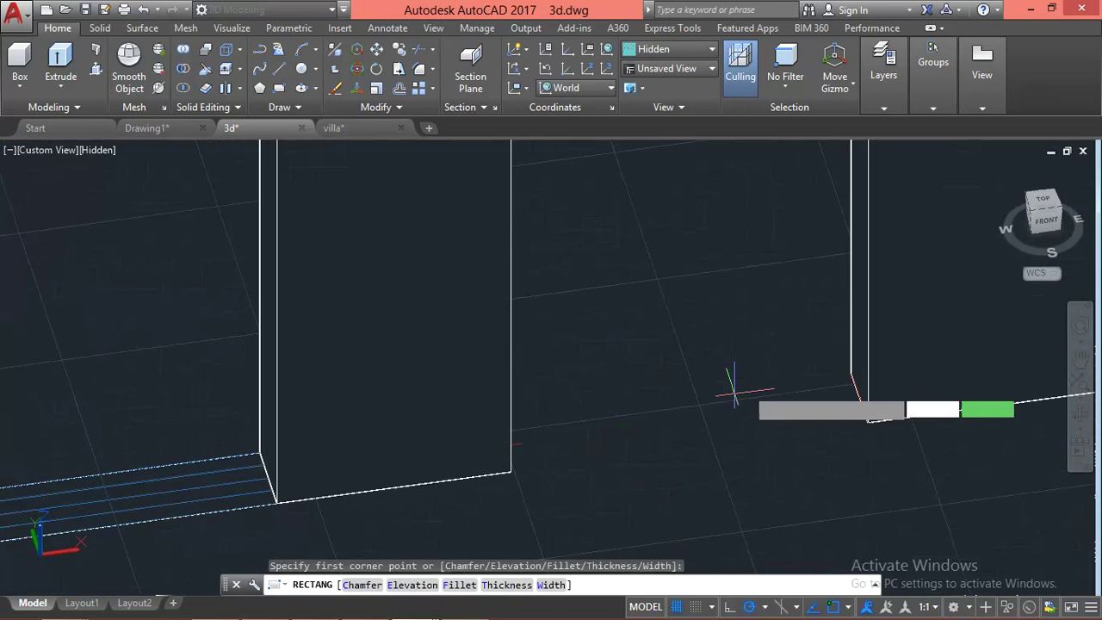
{"action": "left_click", "coordinate": [850, 372]}
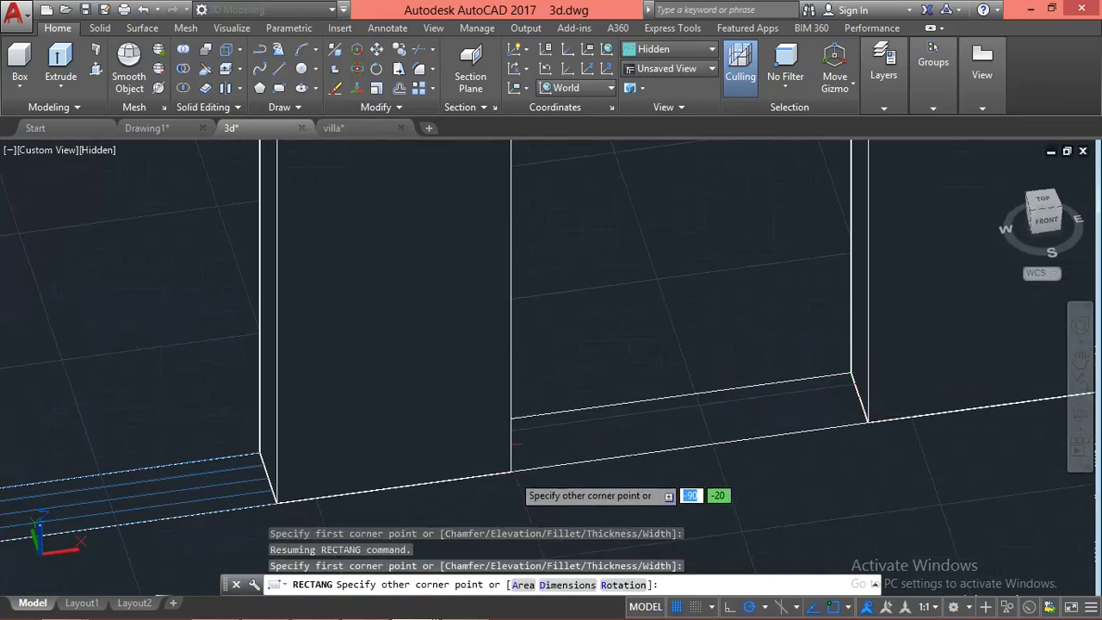
{"action": "key", "text": "Escape"}
{"action": "key", "text": "Escape"}
{"action": "middle_click_drag", "start_coordinate": [642, 500], "coordinate": [619, 497]}
{"action": "key", "text": "Escape"}
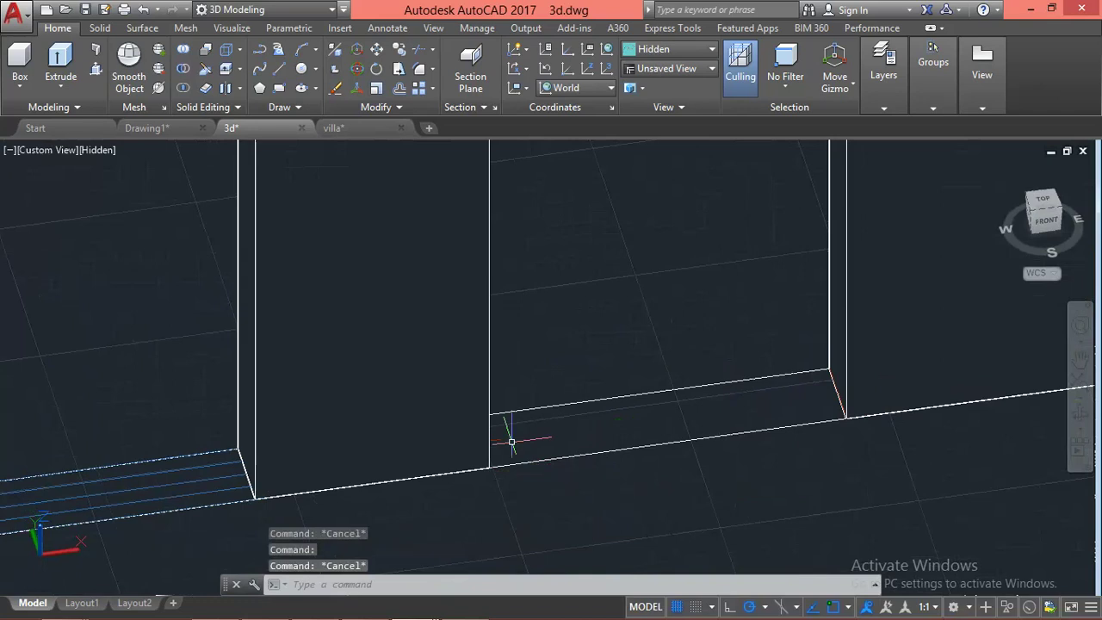
{"action": "type", "text": "e"}
{"action": "key", "text": "Return"}
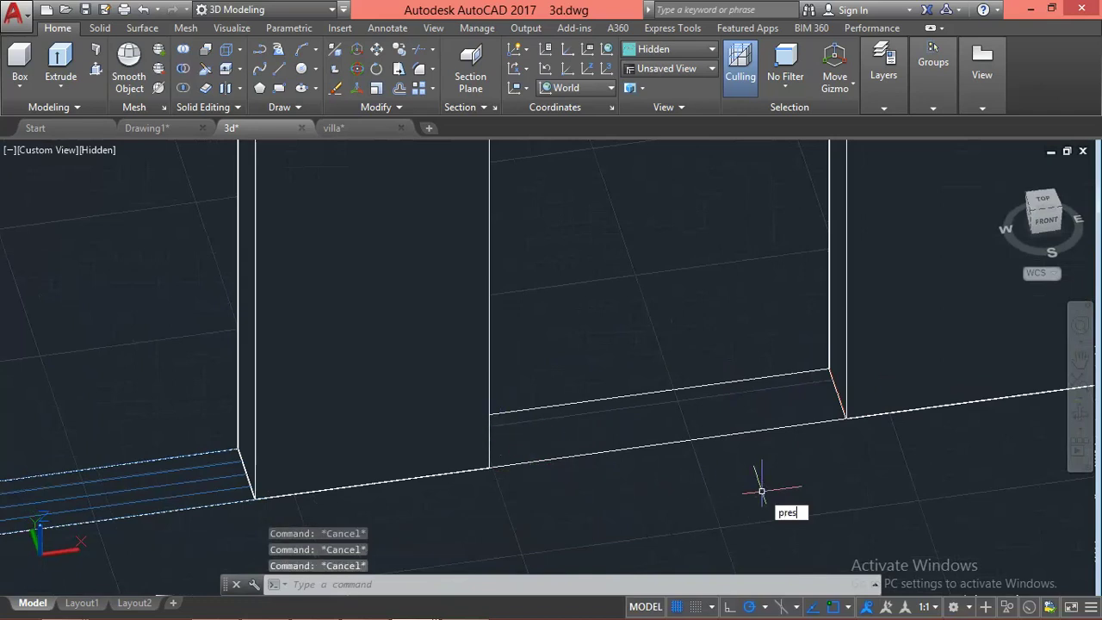
Press-pull the bounded area below the window up 160 units, then switch to the FRONT view
{"action": "key", "text": "Return"}
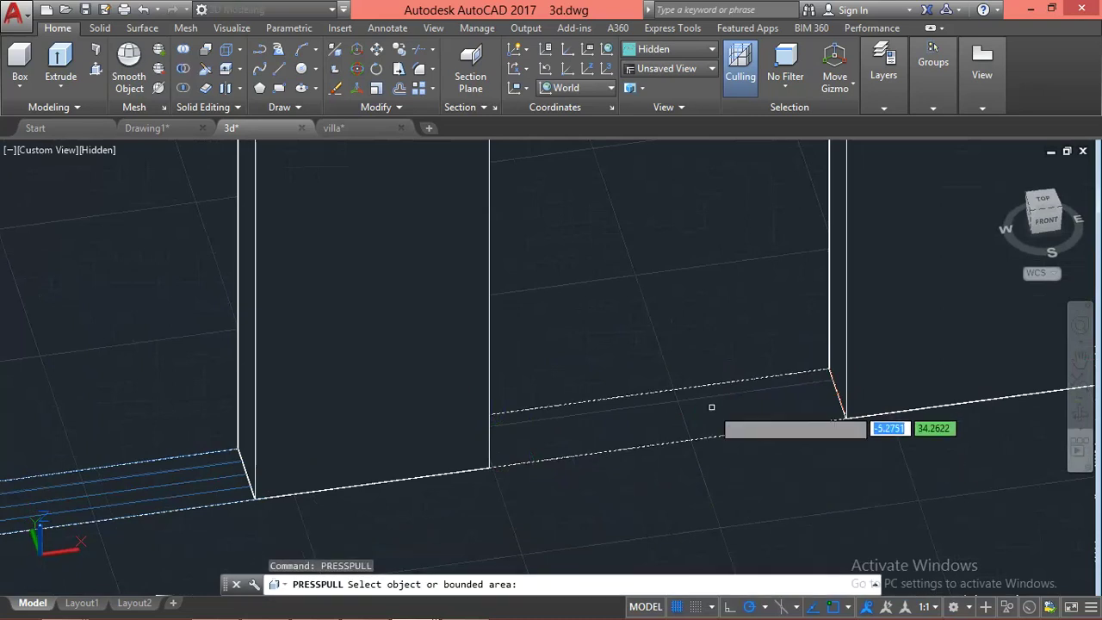
{"action": "left_click", "coordinate": [712, 407]}
{"action": "type", "text": "1"}
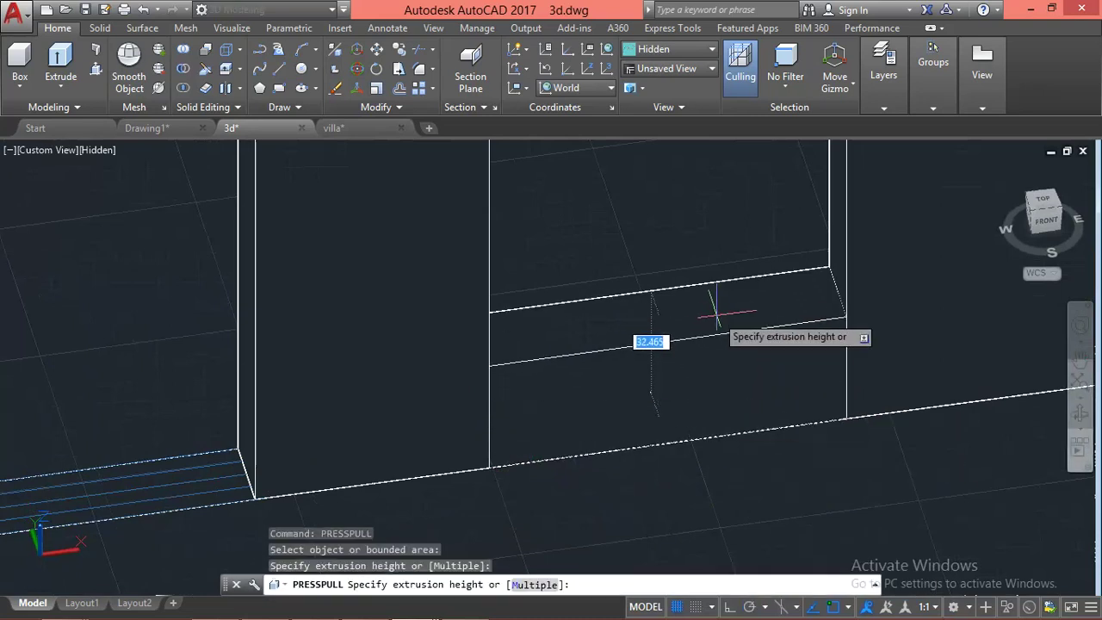
{"action": "key", "text": "Return"}
{"action": "scroll", "coordinate": [724, 362], "scroll_direction": "down", "scroll_amount": 3}
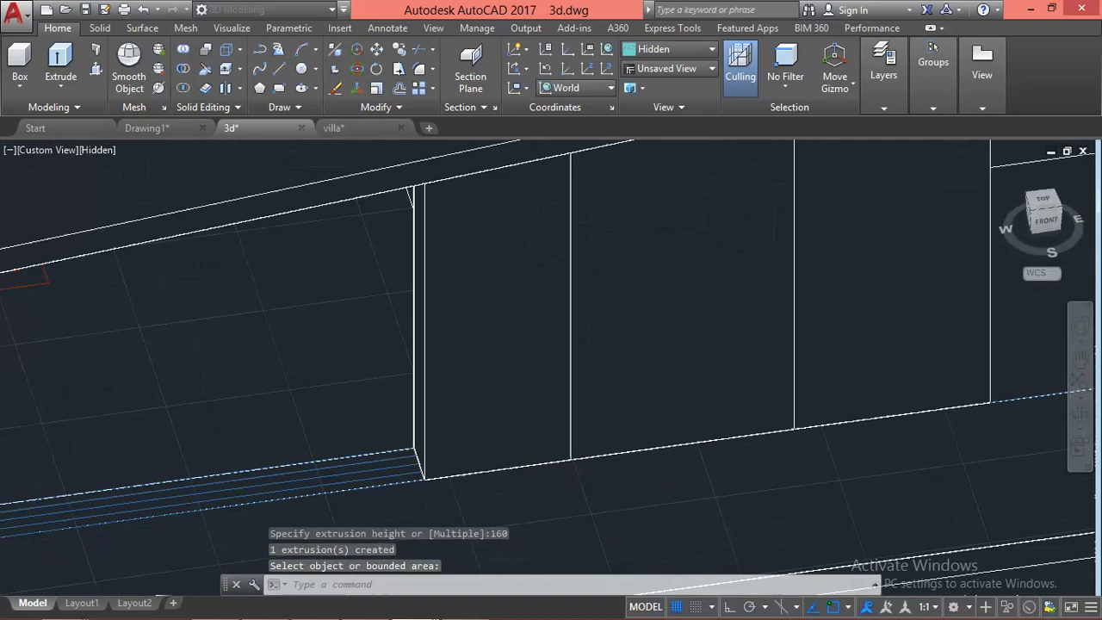
{"action": "key", "text": "Escape"}
{"action": "left_click", "coordinate": [1046, 221]}
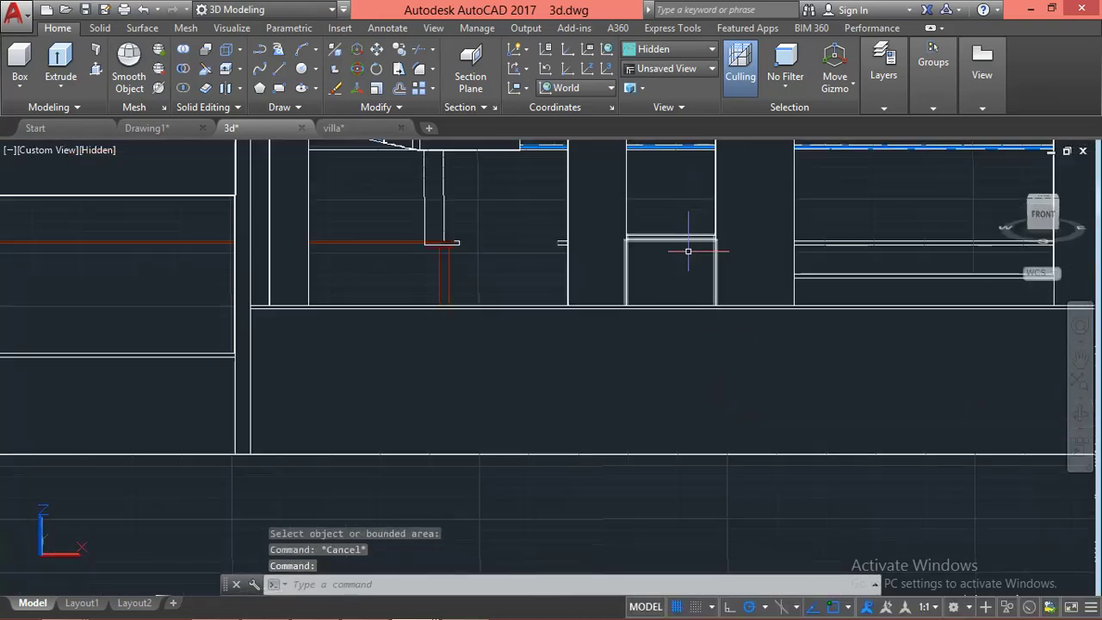
{"action": "left_click", "coordinate": [688, 250]}
{"action": "type", "text": "m"}
{"action": "key", "text": "Return"}
{"action": "middle_click_drag", "start_coordinate": [714, 362], "coordinate": [704, 372], "text": "shift"}
{"action": "middle_click_drag", "start_coordinate": [649, 145], "coordinate": [762, 365], "text": "shift"}
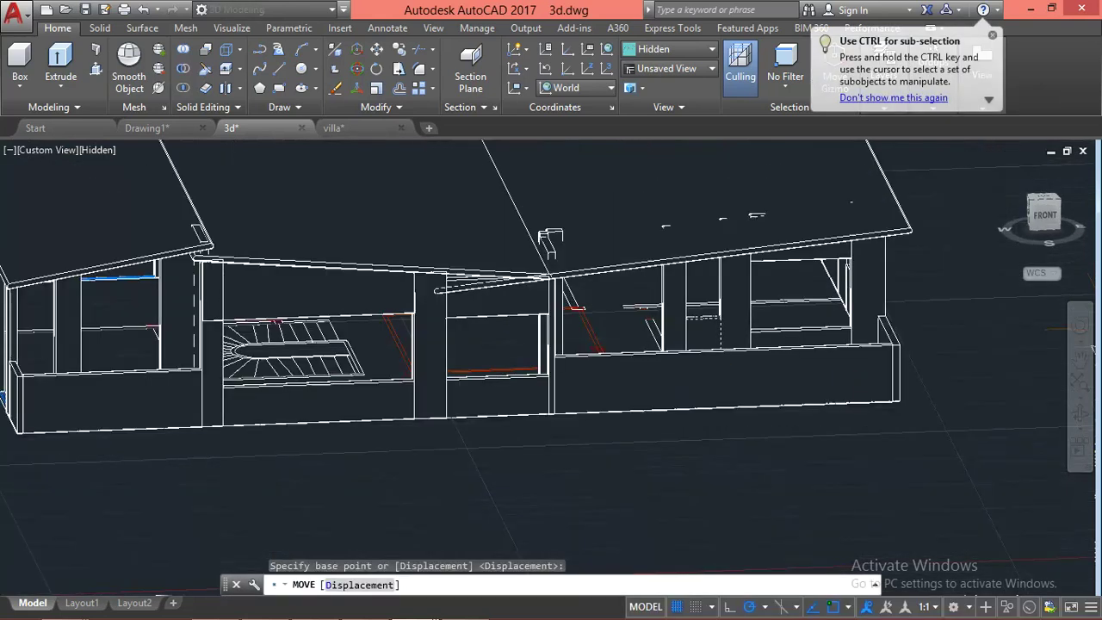
{"action": "scroll", "coordinate": [763, 364], "scroll_direction": "down", "scroll_amount": 3}
{"action": "scroll", "coordinate": [805, 360], "scroll_direction": "up", "scroll_amount": 2}
{"action": "scroll", "coordinate": [867, 360], "scroll_direction": "up", "scroll_amount": 2}
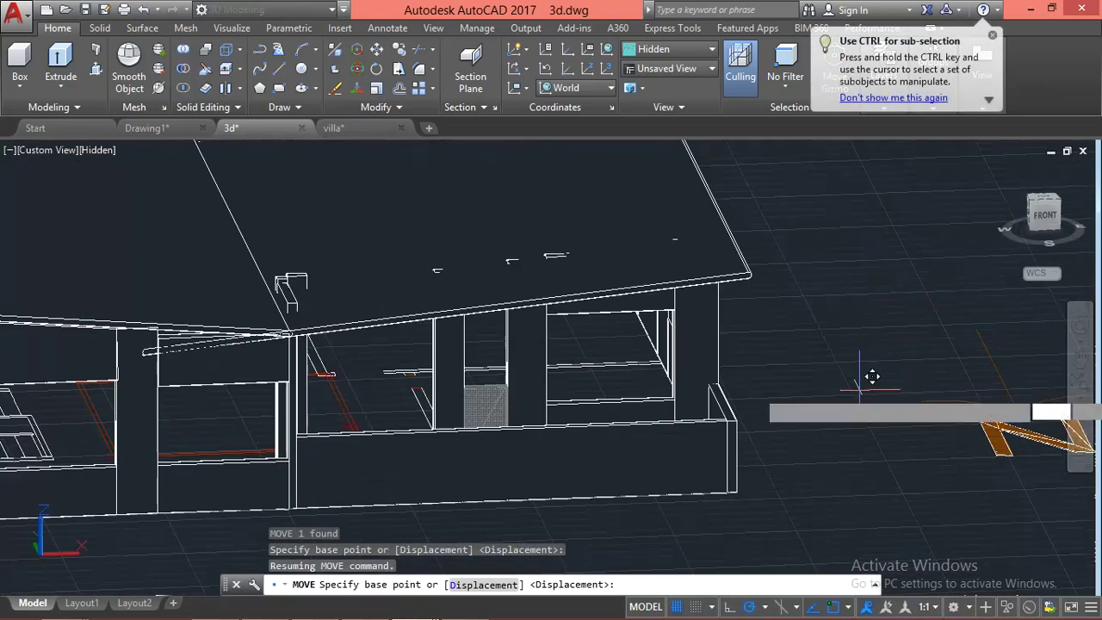
{"action": "left_click", "coordinate": [859, 388]}
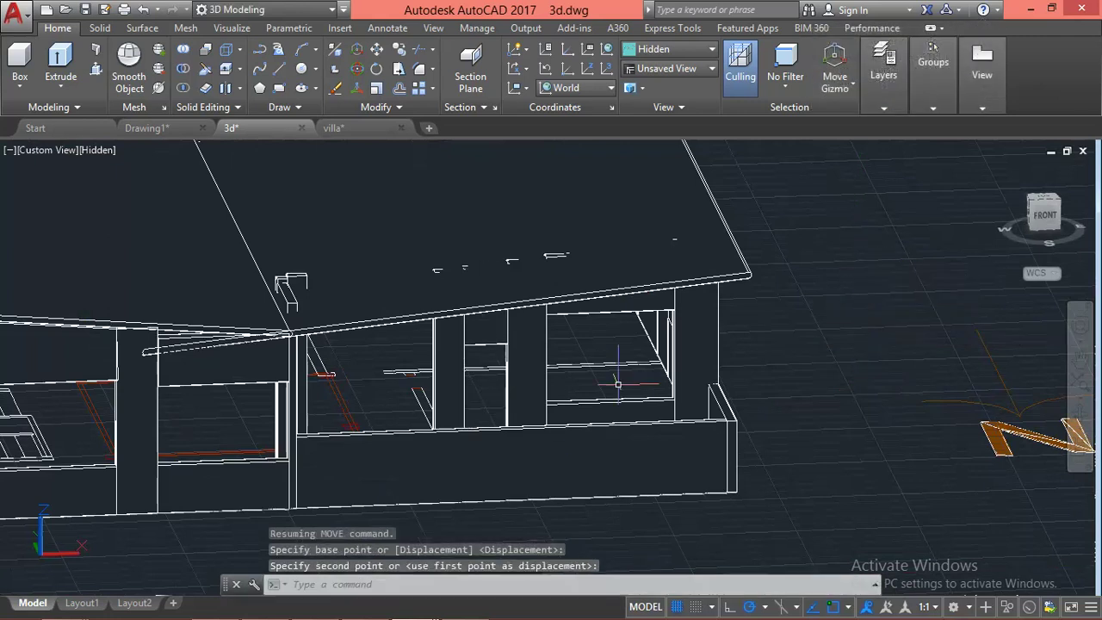
{"action": "key", "text": "Escape"}
{"action": "middle_click_drag", "start_coordinate": [640, 382], "coordinate": [623, 411], "text": "shift"}
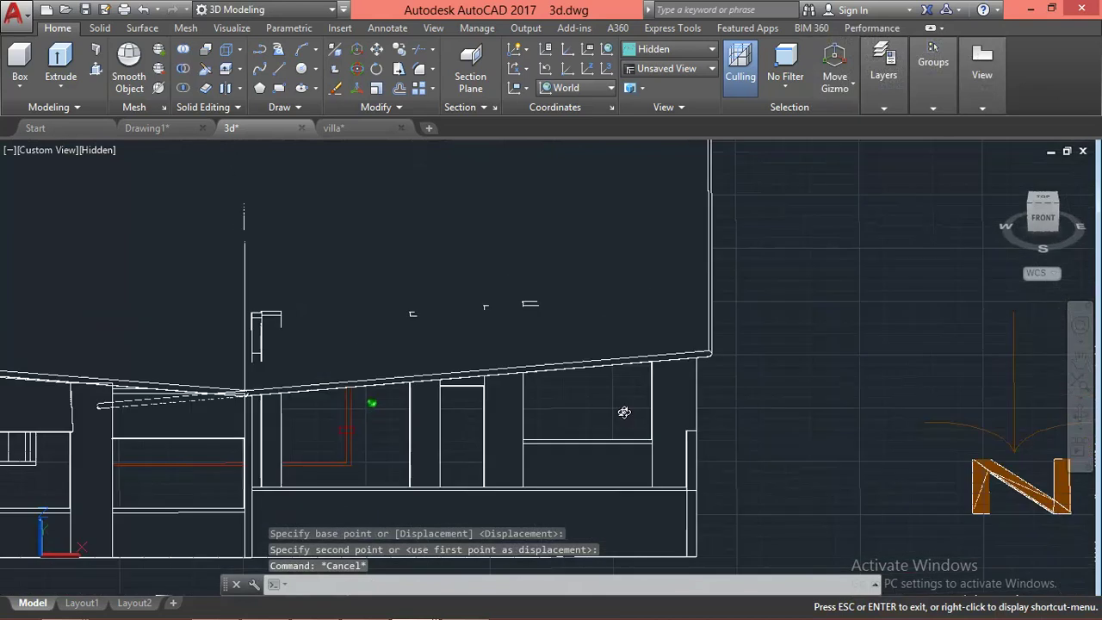
{"action": "middle_click_drag", "start_coordinate": [381, 457], "coordinate": [461, 380], "text": "shift"}
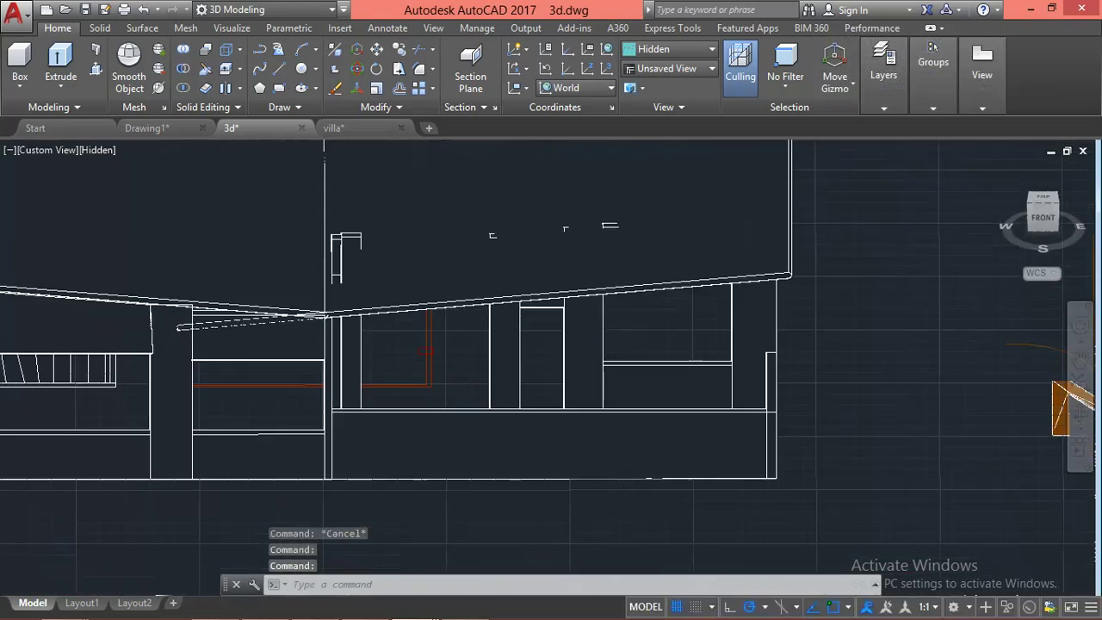
{"action": "scroll", "coordinate": [591, 382], "scroll_direction": "up", "scroll_amount": 3}
{"action": "left_click", "coordinate": [664, 372]}
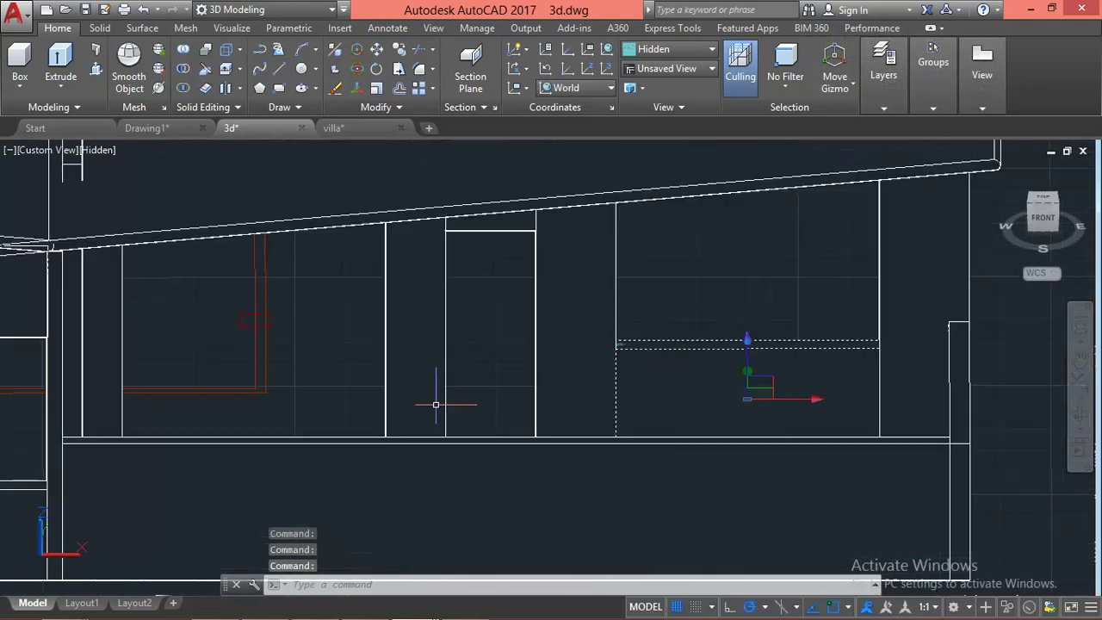
{"action": "middle_click_drag", "start_coordinate": [436, 404], "coordinate": [423, 440], "text": "shift"}
{"action": "mouse_move", "coordinate": [291, 471]}
{"action": "middle_mouse_down"}
{"action": "mouse_move", "coordinate": [401, 386]}
{"action": "mouse_move", "coordinate": [415, 394]}
{"action": "middle_mouse_up"}
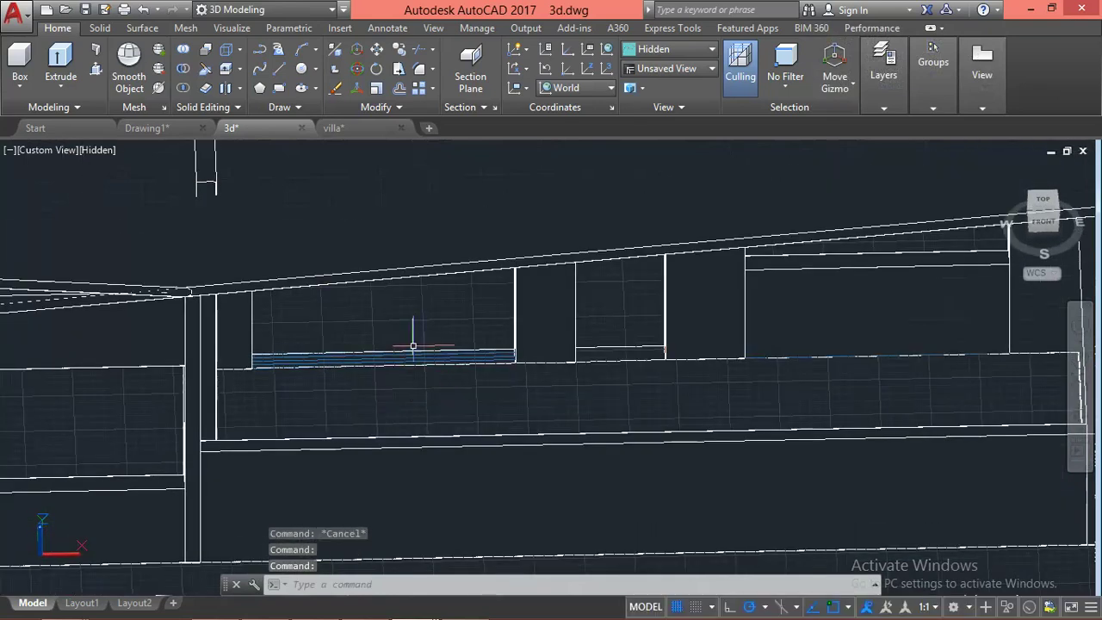
{"action": "scroll", "coordinate": [379, 379], "scroll_direction": "up", "scroll_amount": 4}
{"action": "scroll", "coordinate": [375, 375], "scroll_direction": "up", "scroll_amount": 2}
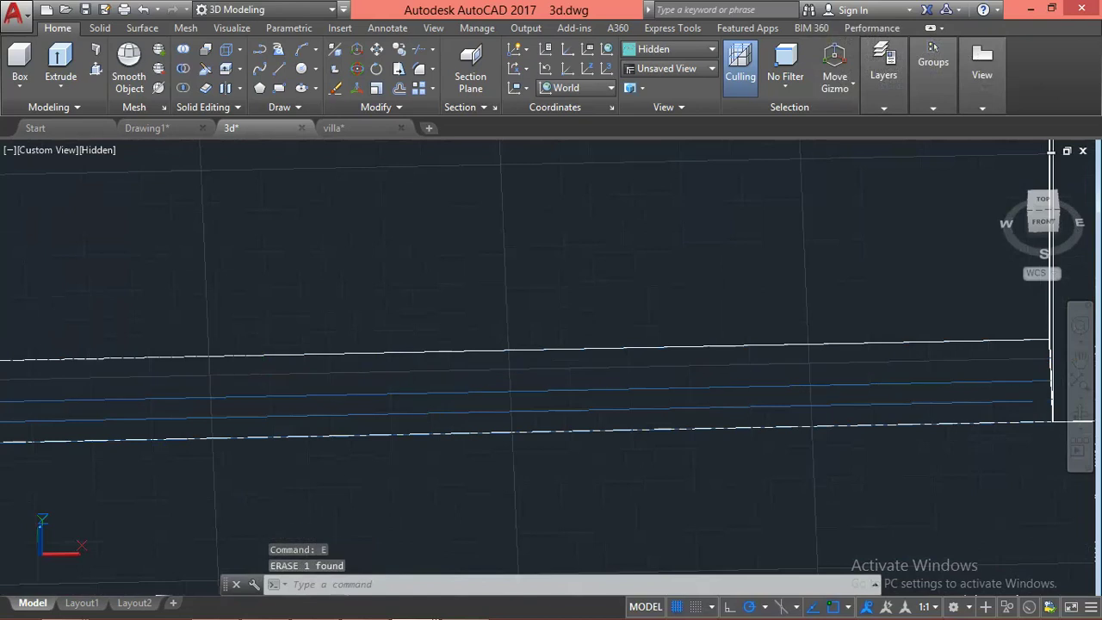
Check the lines beneath the sill and pan toward the next window
{"action": "left_click", "coordinate": [410, 393]}
{"action": "type", "text": "e"}
{"action": "left_click", "coordinate": [408, 418]}
{"action": "key", "text": "Escape"}
{"action": "scroll", "coordinate": [408, 399], "scroll_direction": "down", "scroll_amount": 1}
{"action": "scroll", "coordinate": [389, 422], "scroll_direction": "down", "scroll_amount": 2}
{"action": "middle_click_drag", "start_coordinate": [388, 423], "coordinate": [426, 430]}
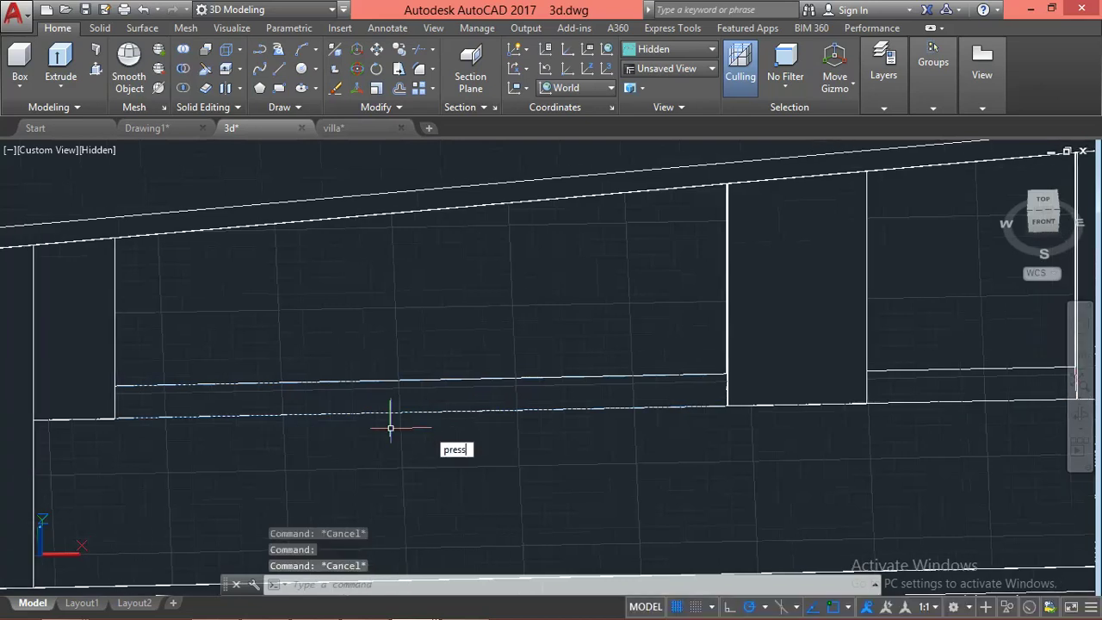
Press-pull the gap under the next window up 120 units and select the new solid for copying
{"action": "key", "text": "Return"}
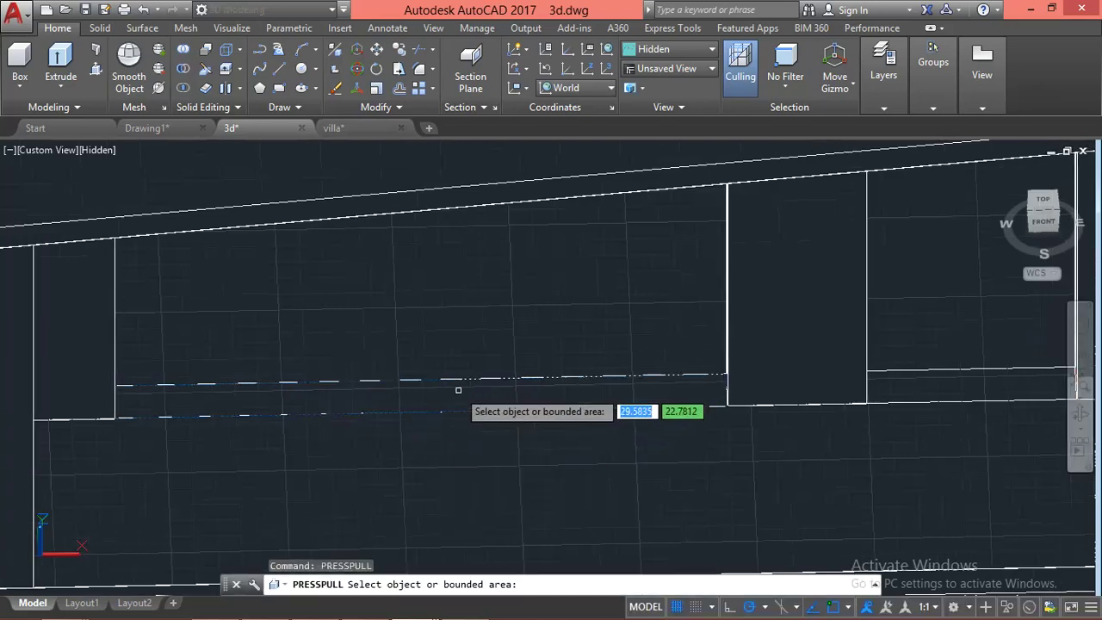
{"action": "left_click", "coordinate": [458, 390]}
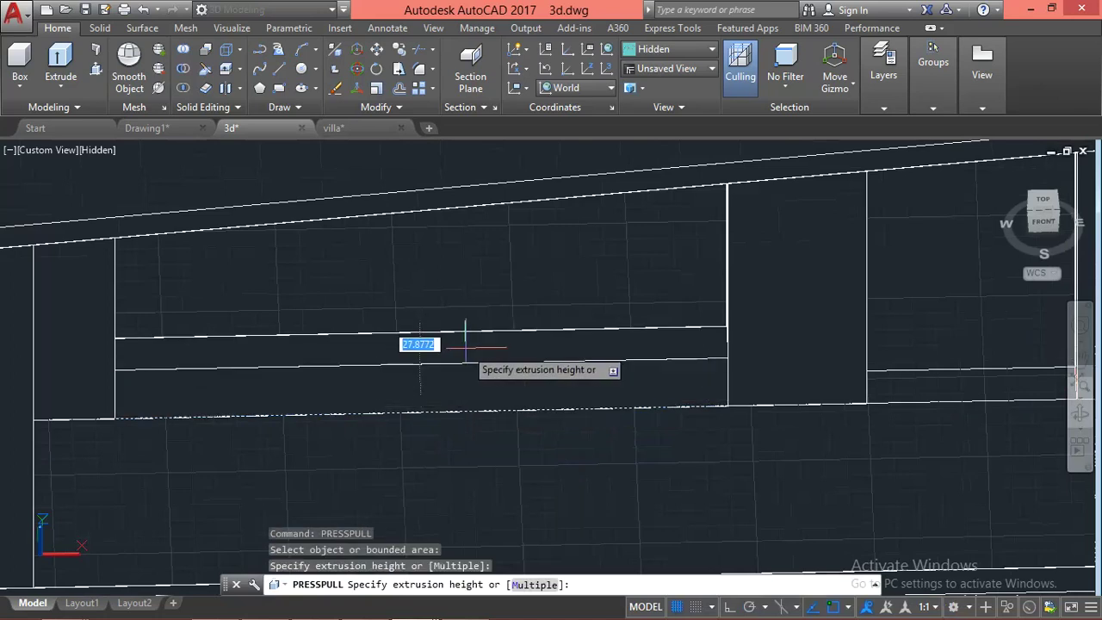
{"action": "type", "text": "0"}
{"action": "key", "text": "Return"}
{"action": "mouse_move", "coordinate": [484, 415]}
{"action": "middle_mouse_down", "text": "shift"}
{"action": "mouse_move", "coordinate": [554, 429]}
{"action": "mouse_move", "coordinate": [548, 387]}
{"action": "middle_mouse_up", "text": "shift"}
{"action": "key", "text": "Escape"}
{"action": "left_click", "coordinate": [558, 337]}
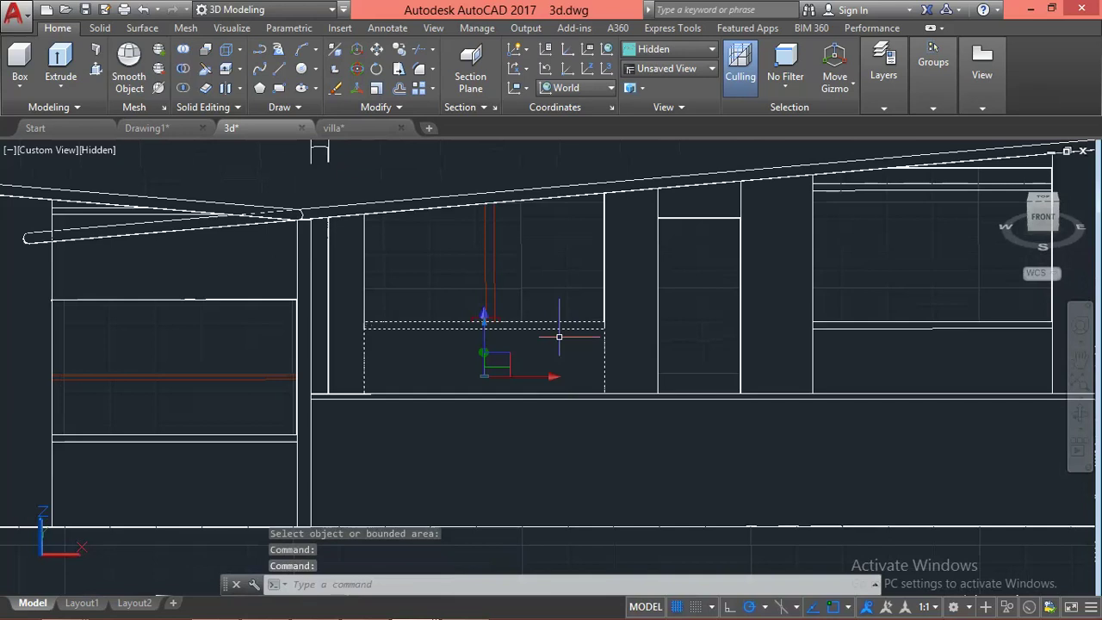
{"action": "type", "text": "cp"}
{"action": "key", "text": "Return"}
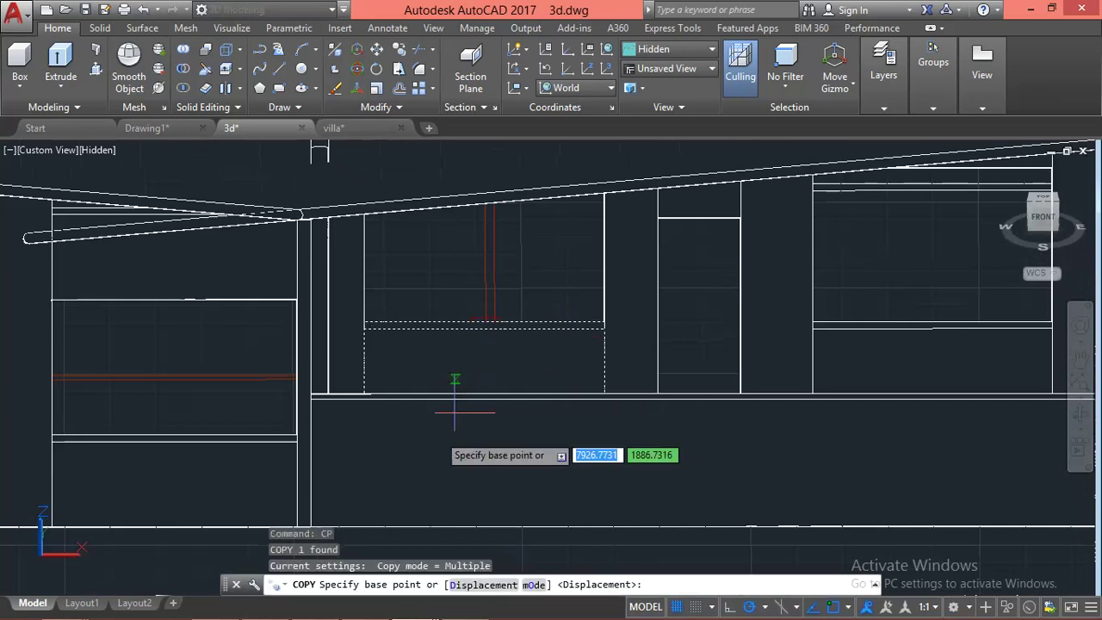
Place a copy of the 120-unit sill solid, then orbit to an elevated view of the house
{"action": "scroll", "coordinate": [450, 418], "scroll_direction": "down", "scroll_amount": 3}
{"action": "left_click", "coordinate": [787, 415]}
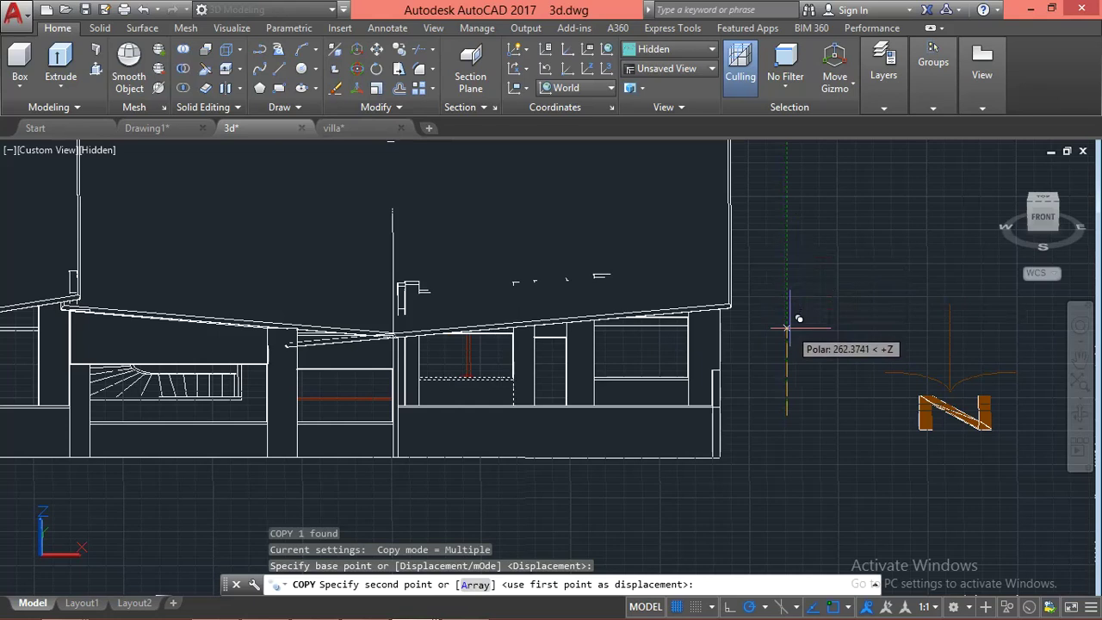
{"action": "left_click", "coordinate": [787, 327]}
{"action": "key", "text": "Escape"}
{"action": "scroll", "coordinate": [791, 326], "scroll_direction": "down", "scroll_amount": 6}
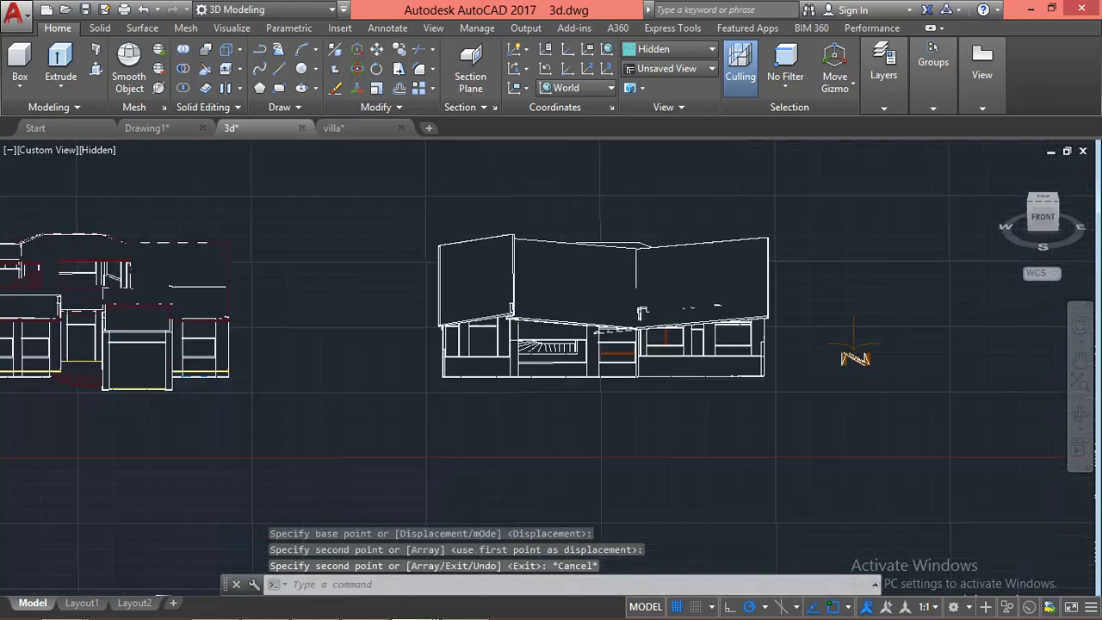
{"action": "mouse_move", "coordinate": [831, 344]}
{"action": "middle_mouse_down", "text": "shift"}
{"action": "mouse_move", "coordinate": [657, 369]}
{"action": "mouse_move", "coordinate": [624, 348]}
{"action": "middle_mouse_up", "text": "shift"}
{"action": "scroll", "coordinate": [623, 348], "scroll_direction": "up", "scroll_amount": 2}
{"action": "scroll", "coordinate": [623, 348], "scroll_direction": "up", "scroll_amount": 2}
{"action": "scroll", "coordinate": [637, 362], "scroll_direction": "up", "scroll_amount": 1}
{"action": "scroll", "coordinate": [654, 374], "scroll_direction": "up", "scroll_amount": 2}
{"action": "scroll", "coordinate": [655, 373], "scroll_direction": "up", "scroll_amount": 2}
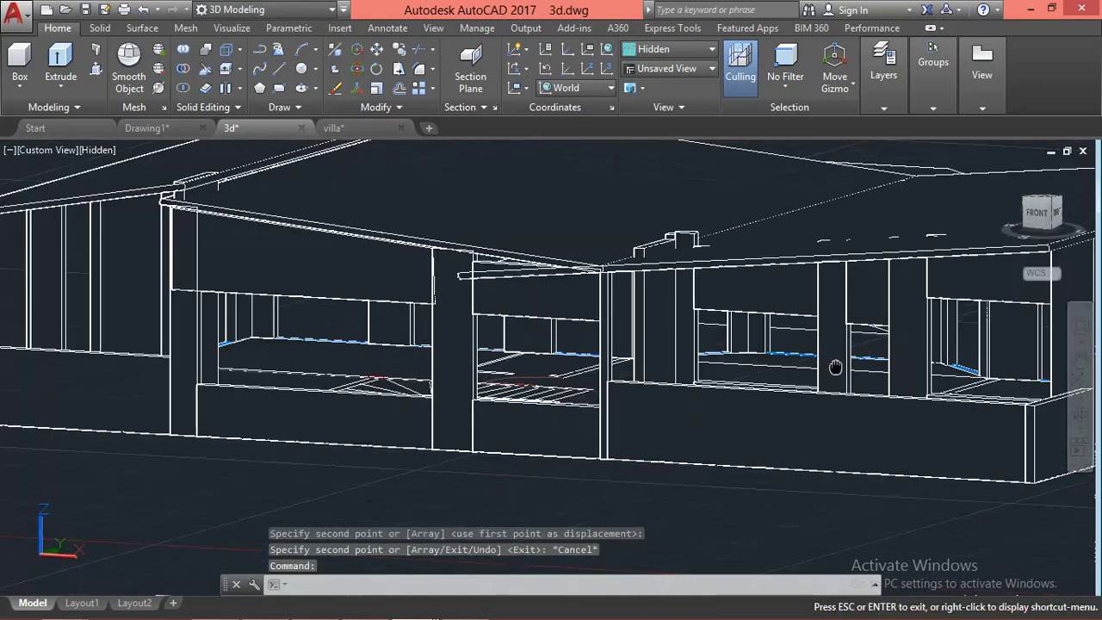
Orbit the house slightly and save the drawing with QSAVE
{"action": "scroll", "coordinate": [812, 364], "scroll_direction": "down", "scroll_amount": 3}
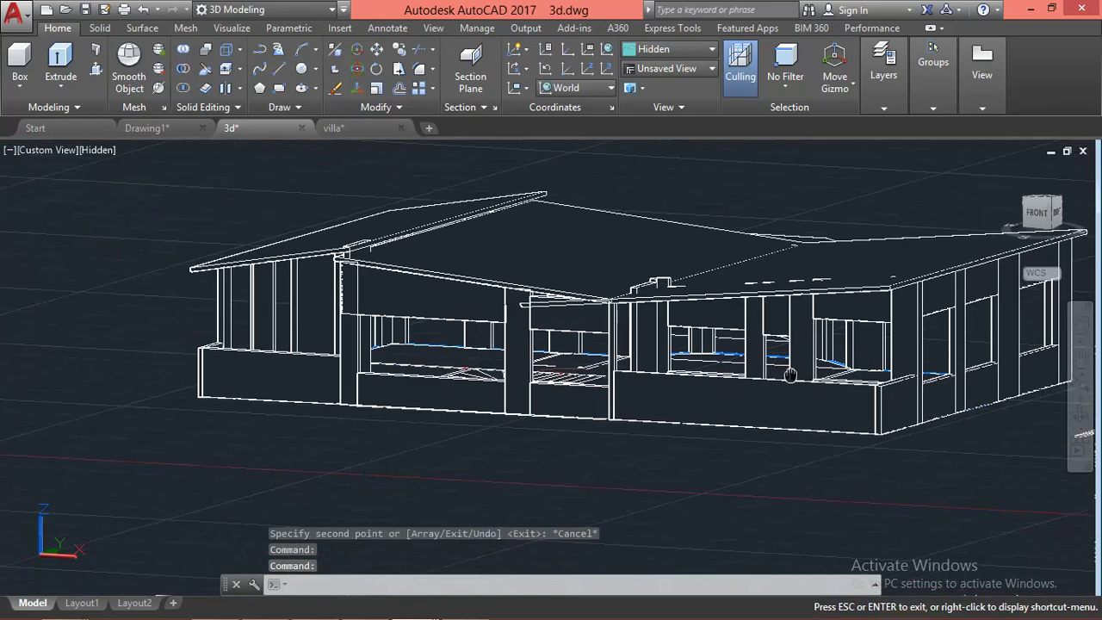
{"action": "middle_click_drag", "start_coordinate": [1081, 434], "coordinate": [1055, 437], "text": "shift"}
{"action": "type", "text": "qsa"}
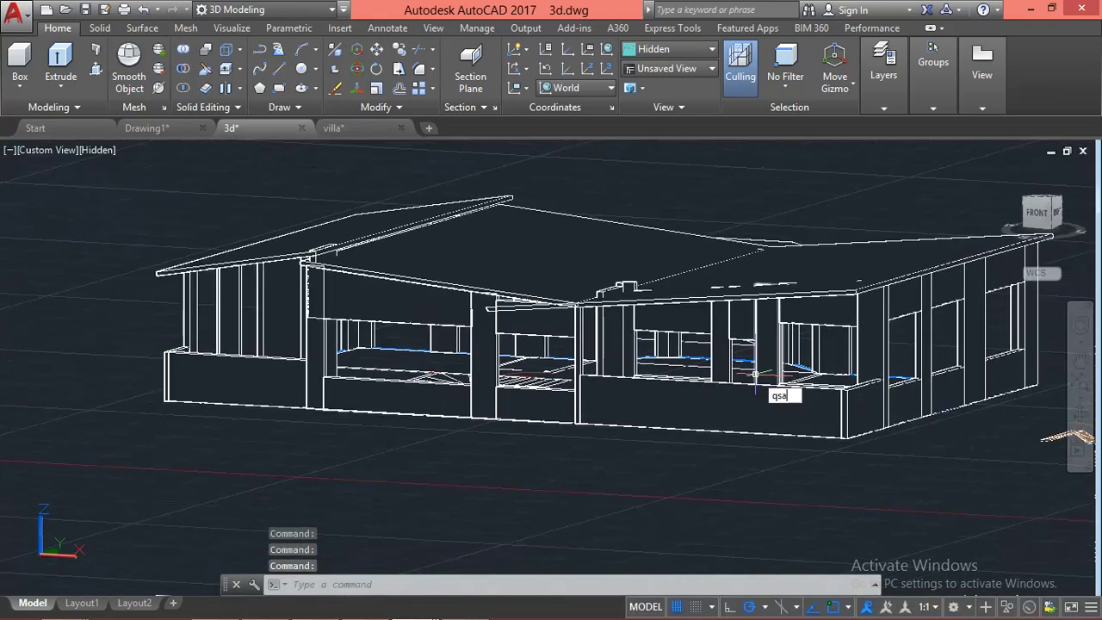
{"action": "key", "text": "Return"}
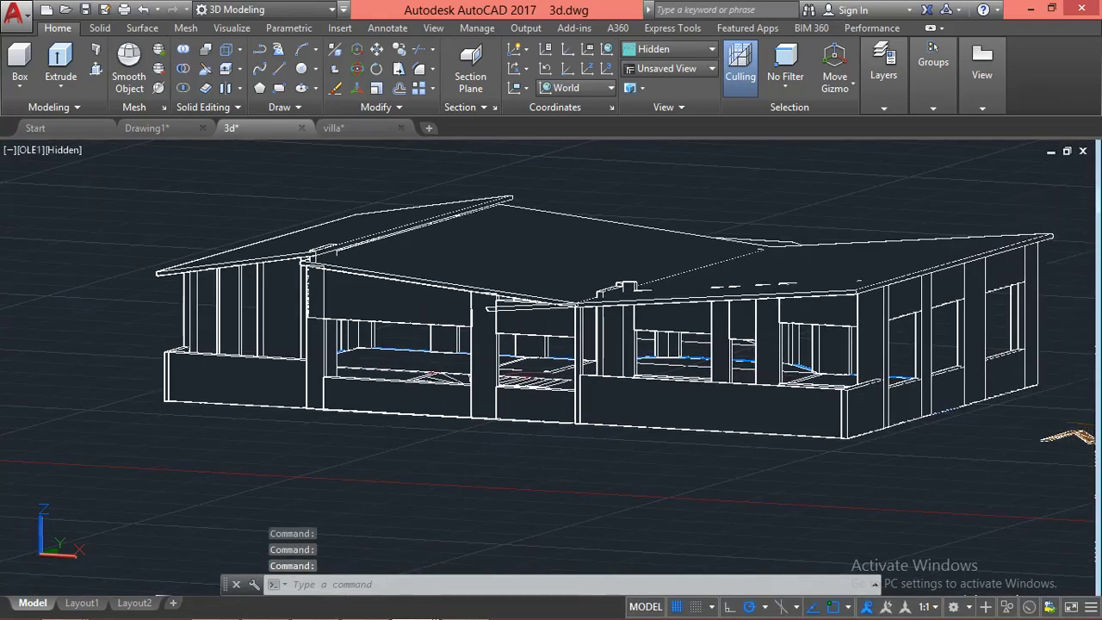